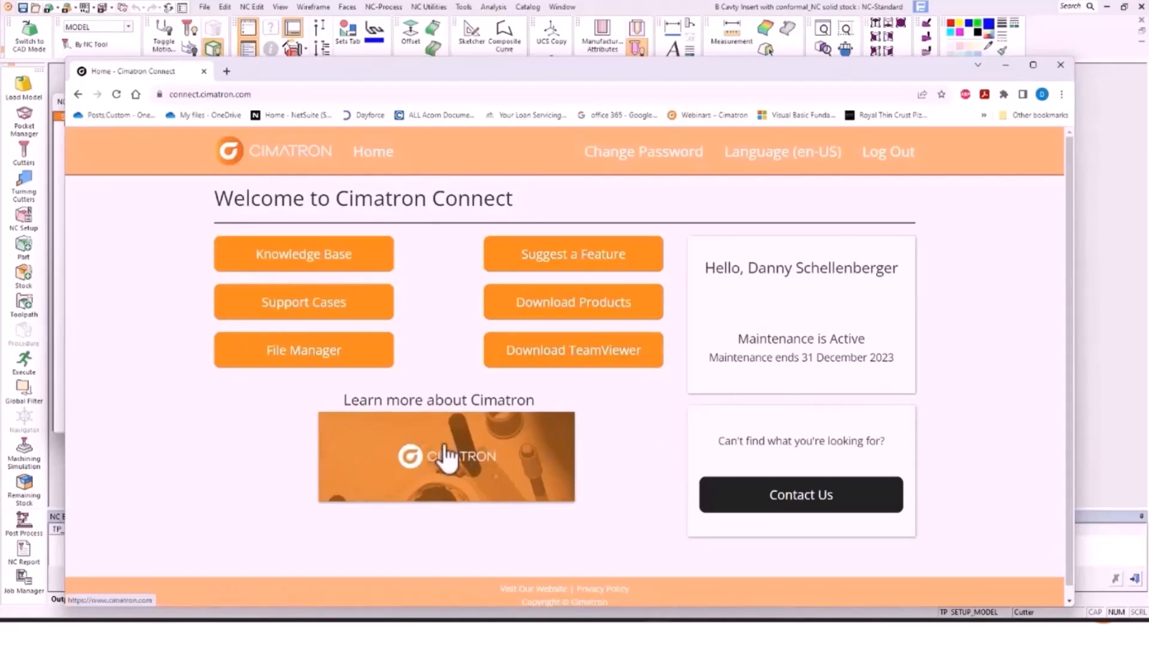
{"action": "left_click", "coordinate": [572, 262]}
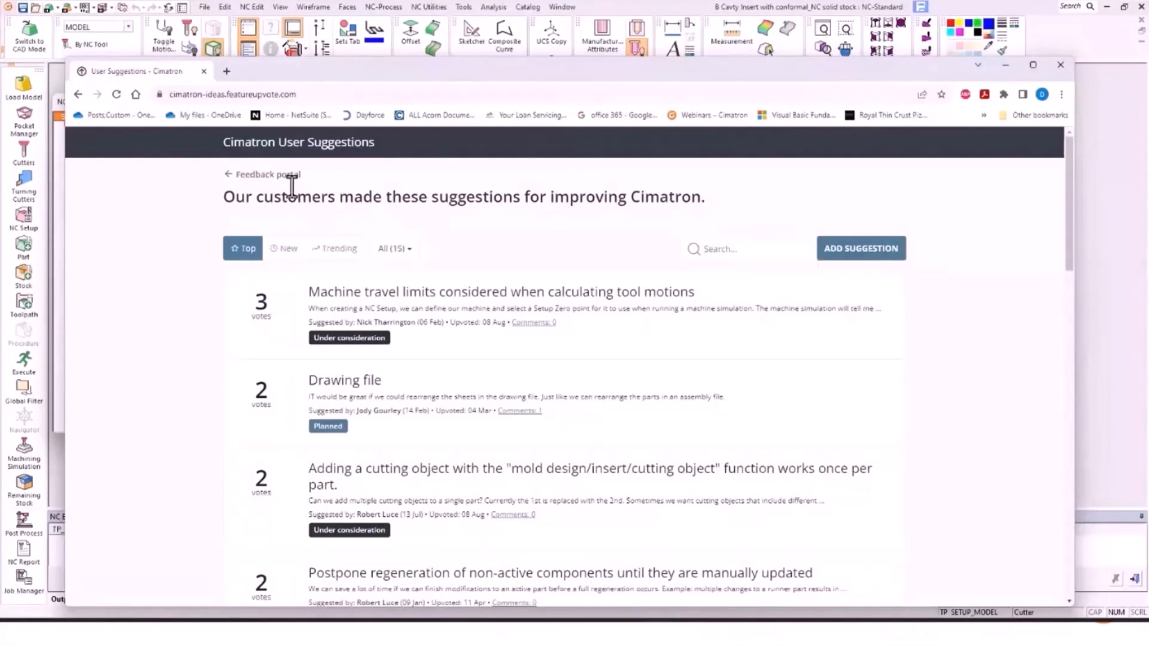
{"action": "left_click", "coordinate": [79, 95]}
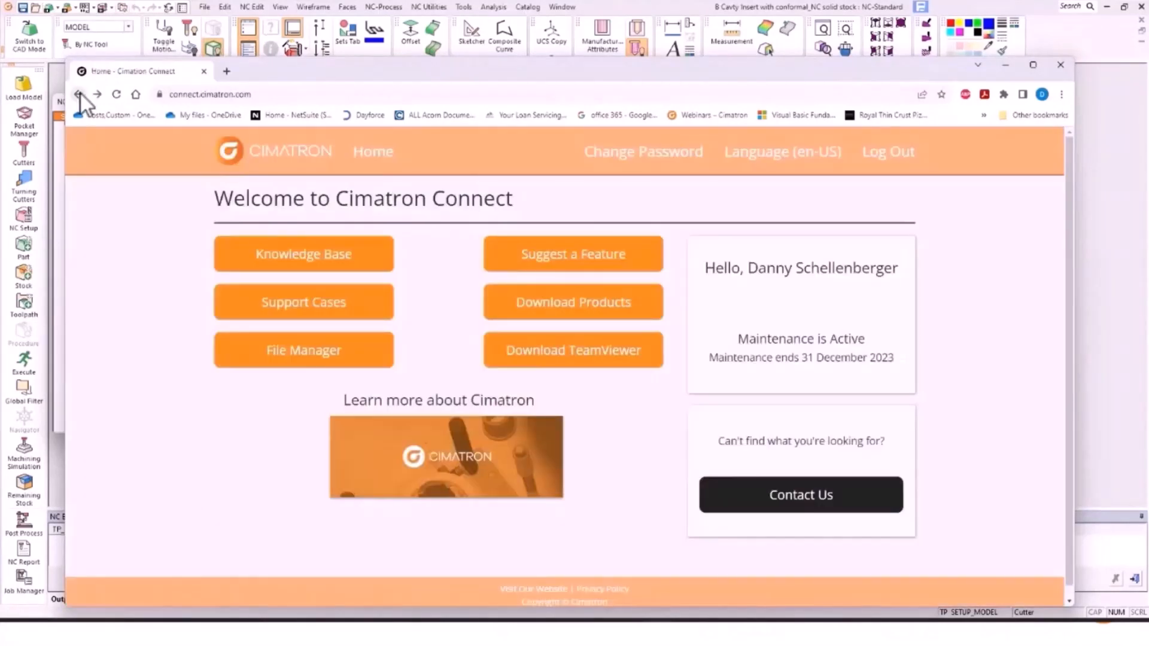
{"action": "left_click", "coordinate": [566, 308]}
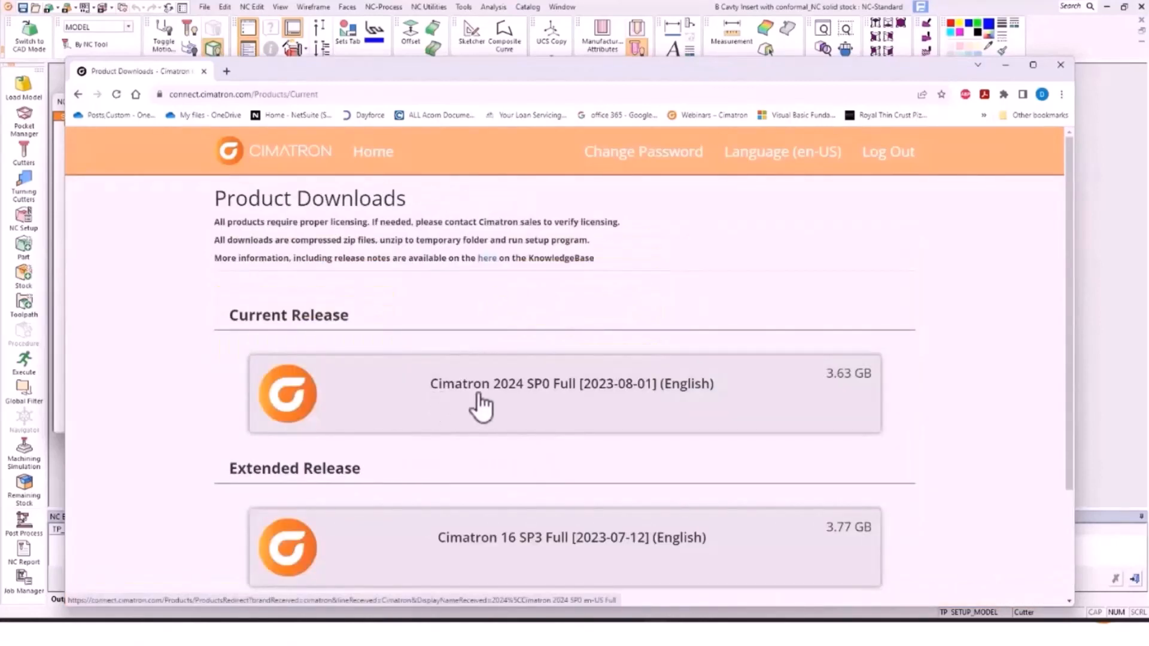
{"action": "left_click", "coordinate": [638, 409]}
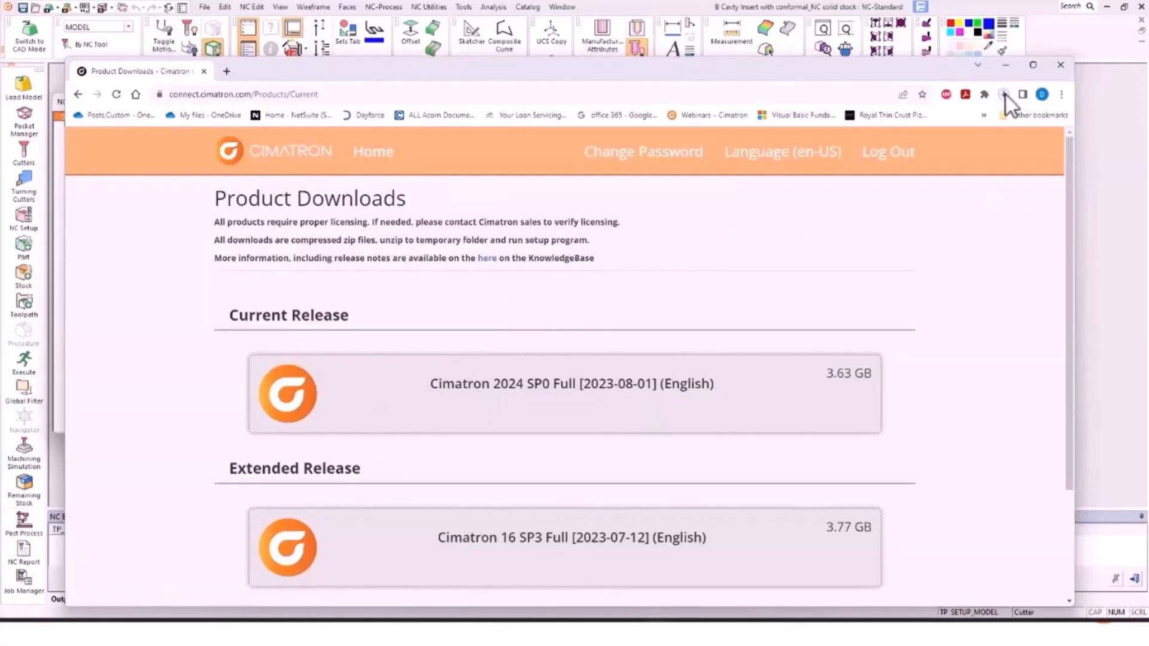
{"action": "left_click", "coordinate": [1005, 96]}
{"action": "mouse_move", "coordinate": [1000, 149]}
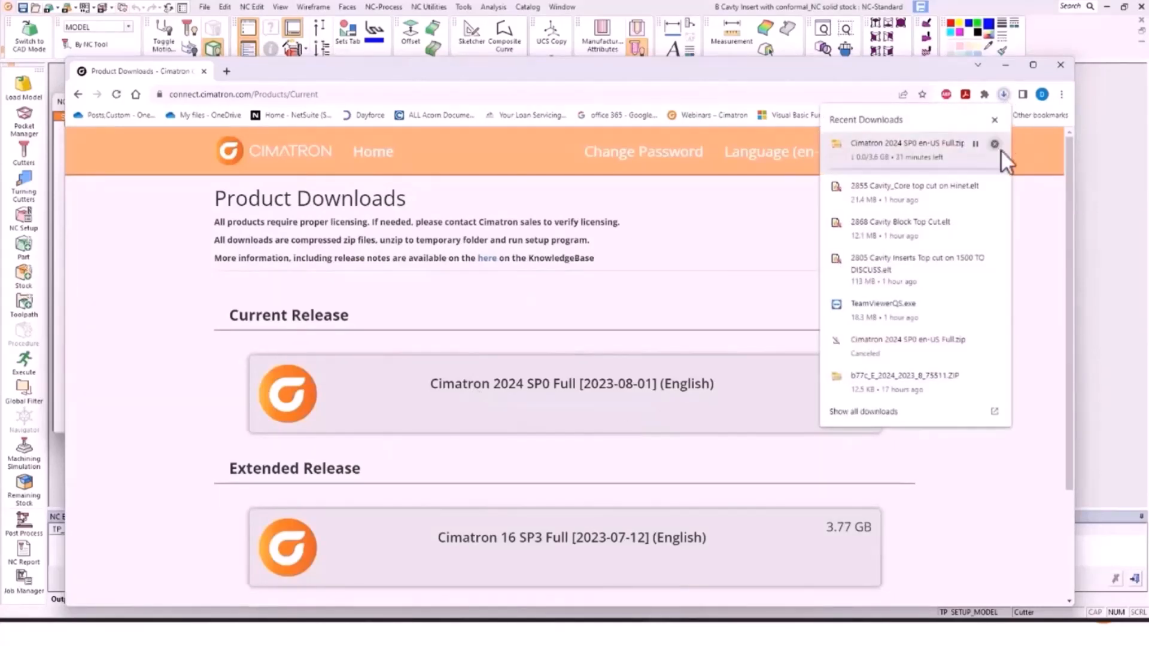
{"action": "left_click", "coordinate": [994, 144]}
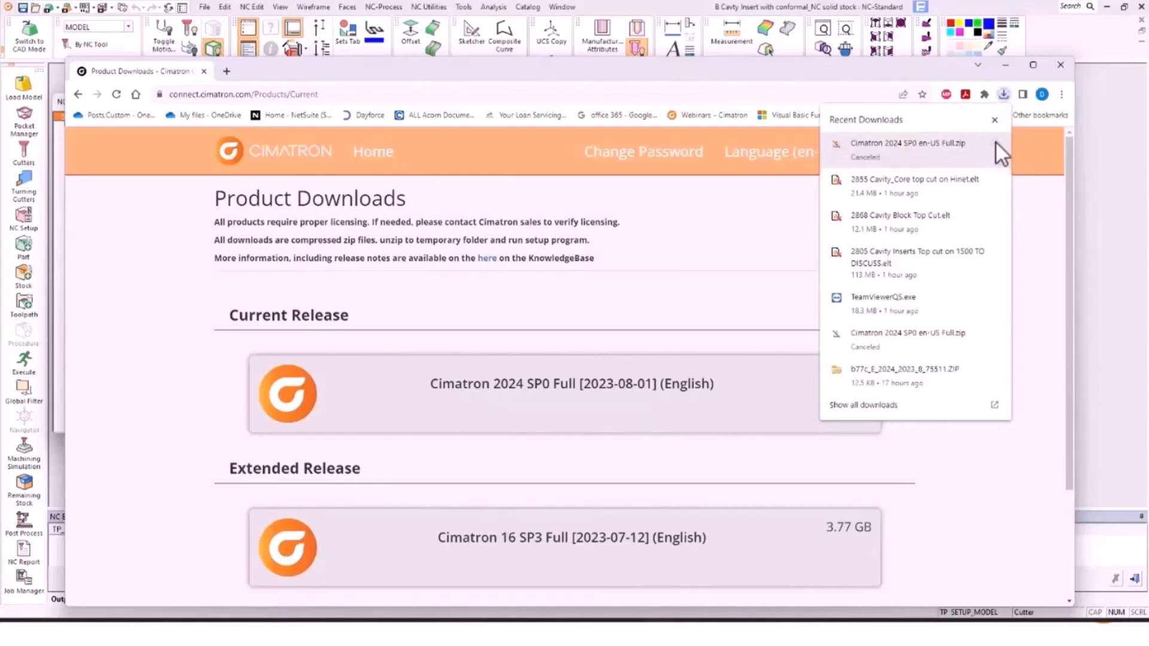
{"action": "left_click", "coordinate": [715, 231]}
{"action": "left_click", "coordinate": [77, 92]}
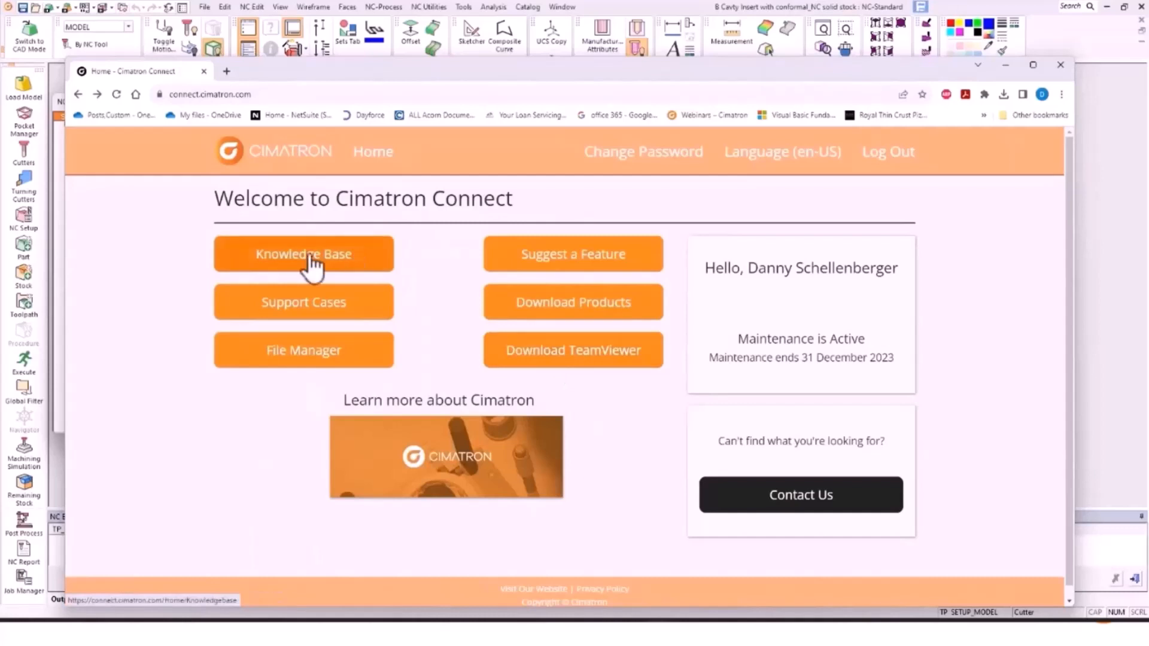
Step: Go to the NC topic under the Cimatron tile in the Knowledge Base
{"action": "left_click", "coordinate": [338, 266]}
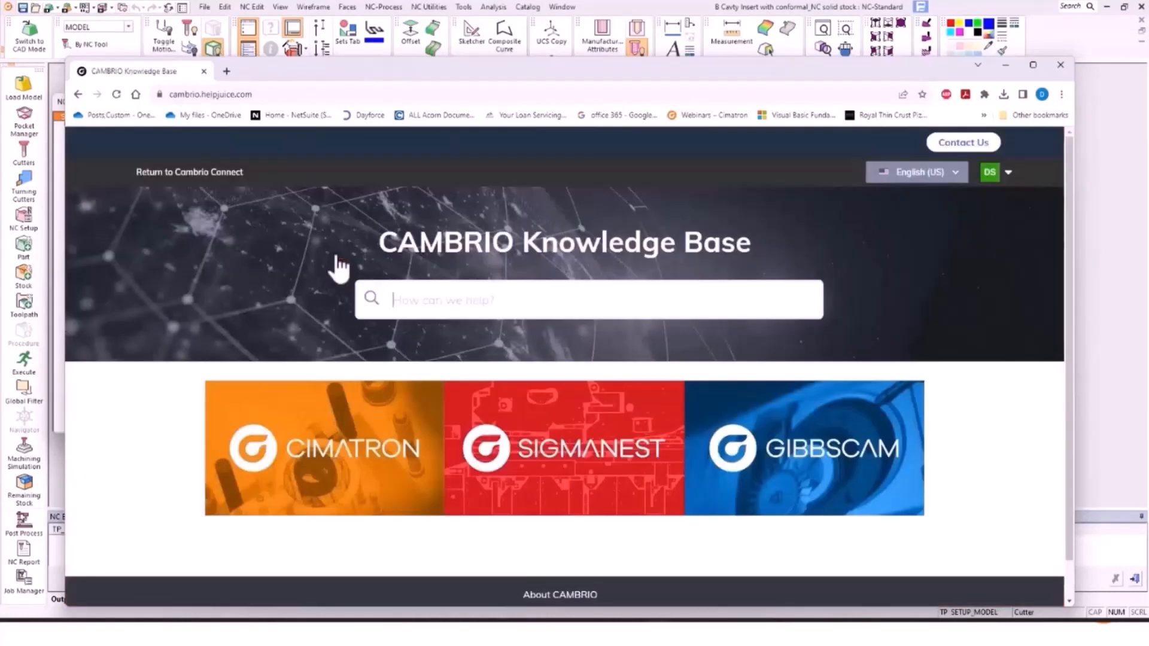
{"action": "left_click", "coordinate": [346, 443]}
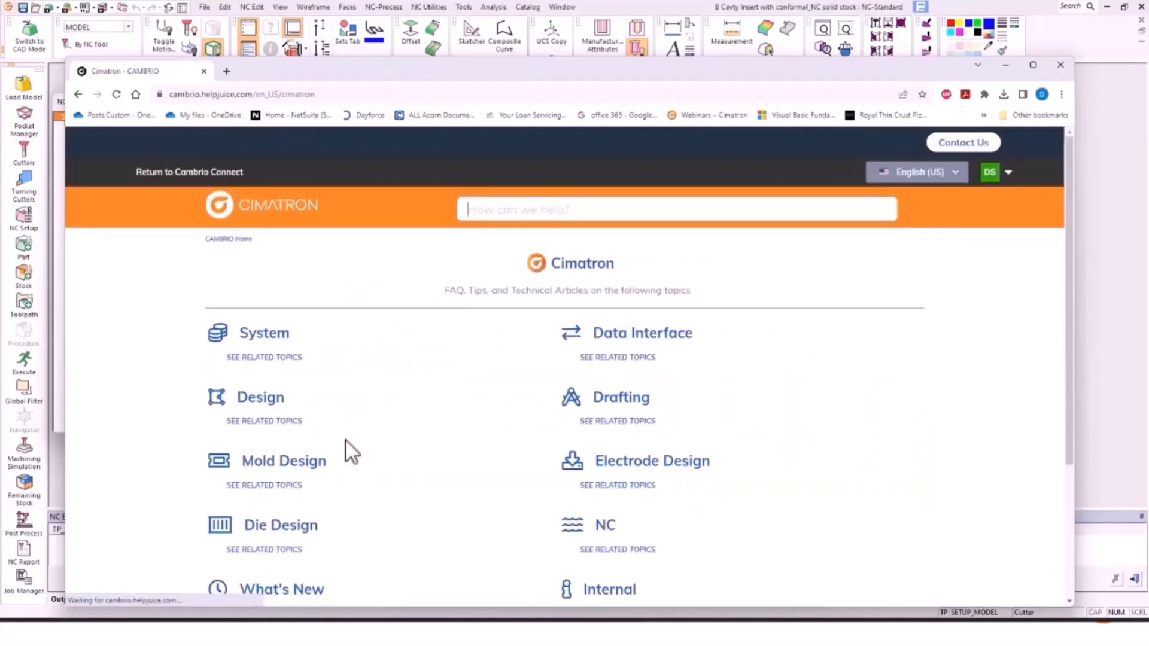
{"action": "scroll", "coordinate": [462, 341], "scroll_direction": "down", "scroll_amount": 1}
{"action": "scroll", "coordinate": [462, 341], "scroll_direction": "down", "scroll_amount": 1}
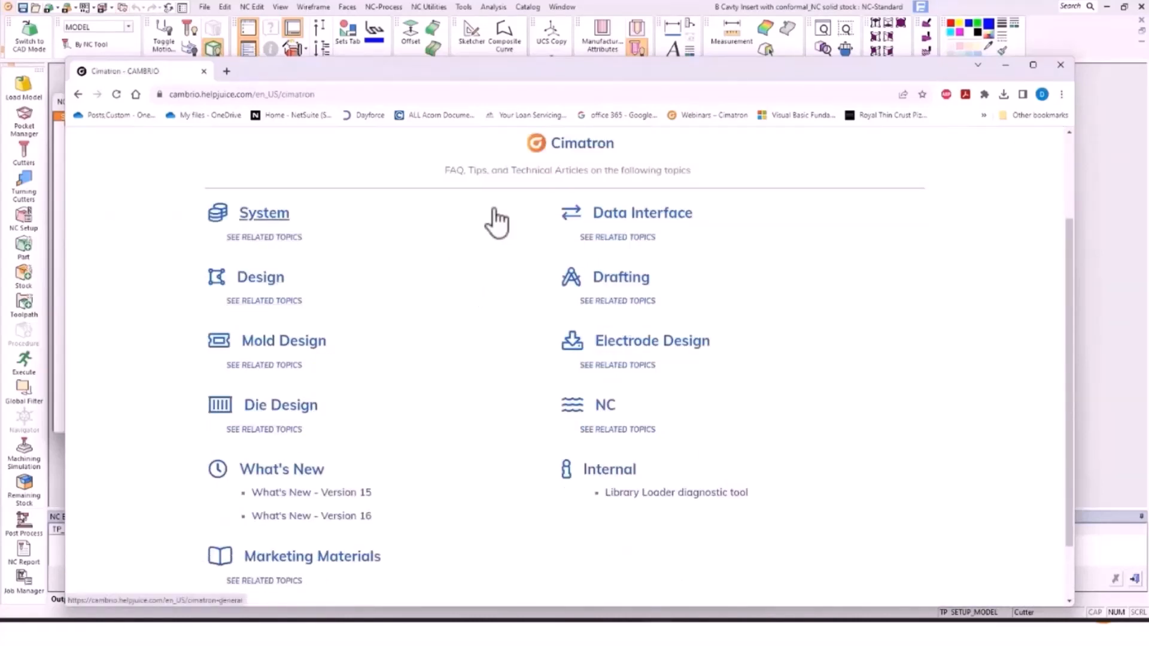
{"action": "left_click", "coordinate": [605, 407]}
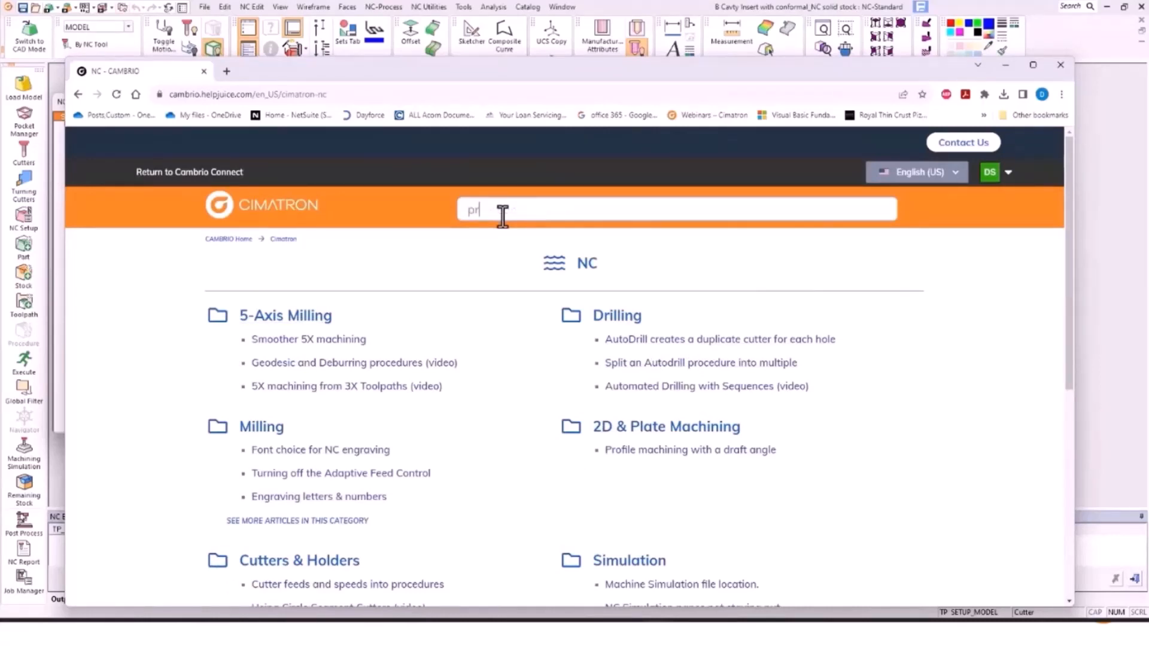
Step: Search the NC articles for 'profile' and look over the matching results
{"action": "type", "text": "profile"}
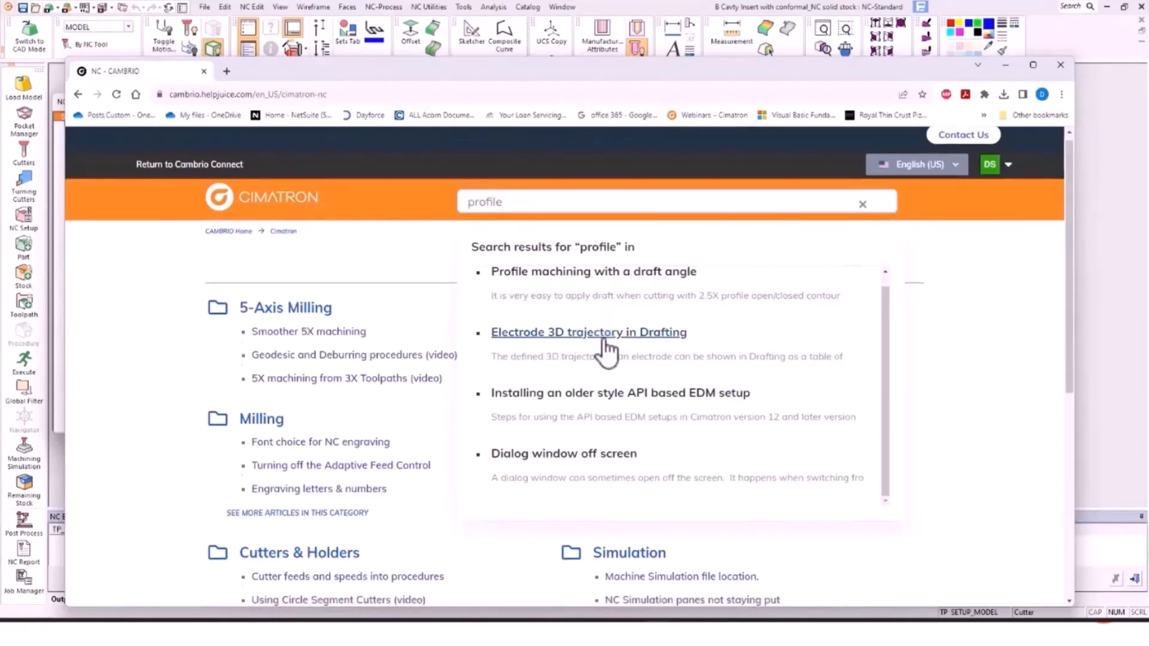
{"action": "scroll", "coordinate": [605, 351], "scroll_direction": "down", "scroll_amount": 4}
{"action": "scroll", "coordinate": [622, 338], "scroll_direction": "up", "scroll_amount": 2}
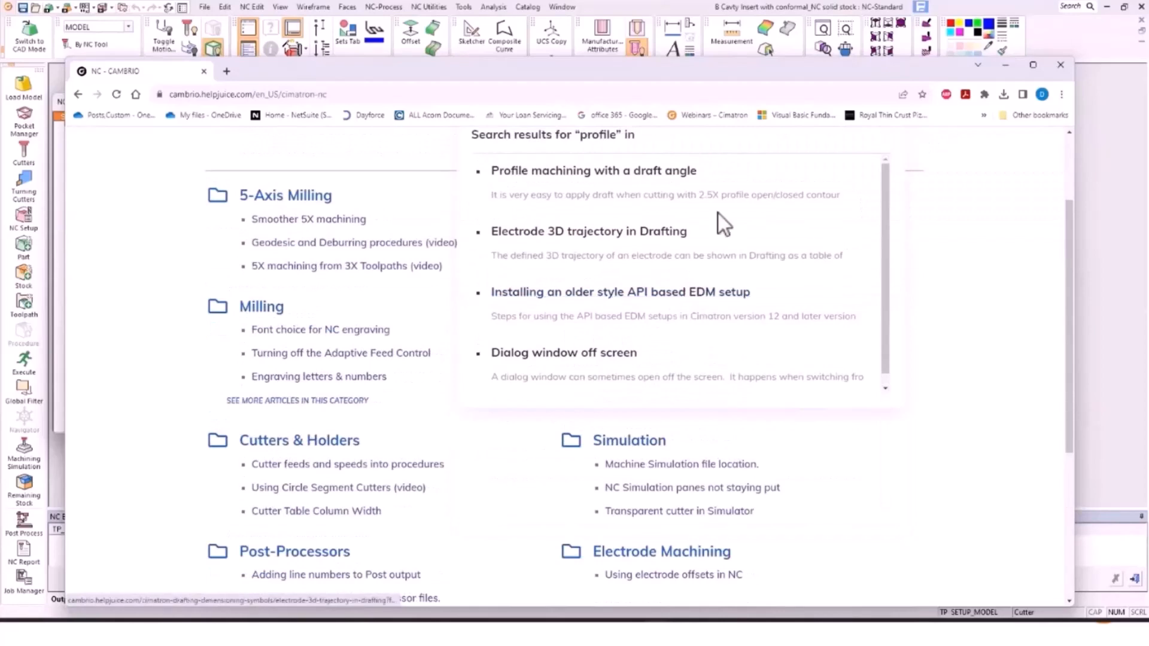
{"action": "scroll", "coordinate": [706, 214], "scroll_direction": "up", "scroll_amount": 2}
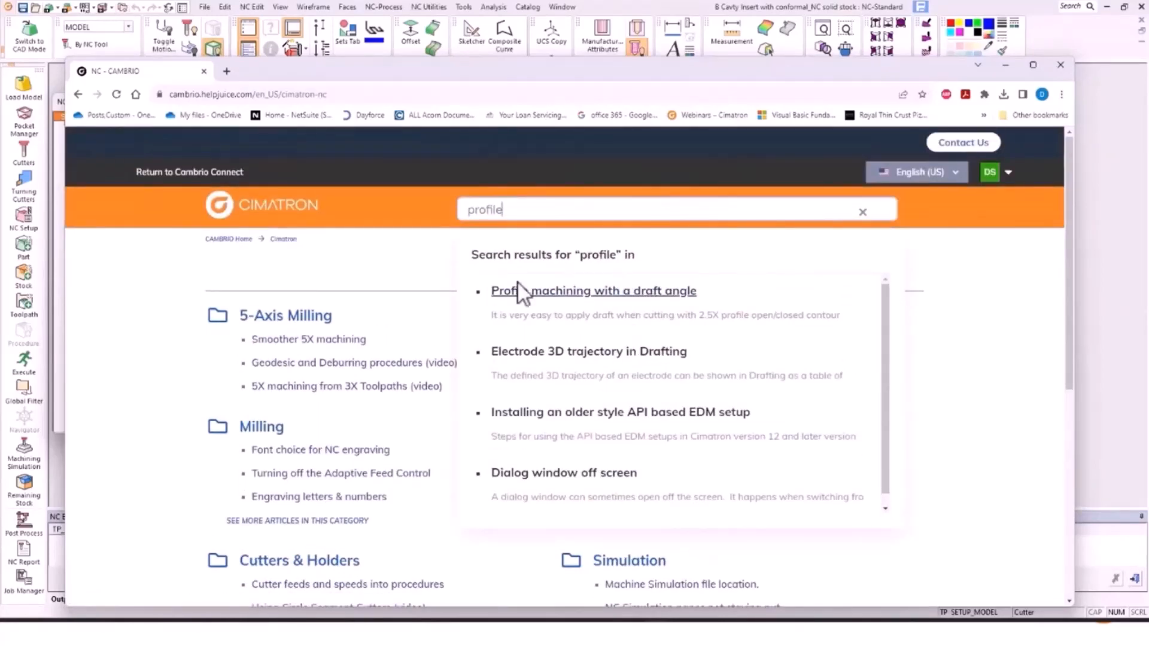
Step: Rate the 'Profile machining with a draft angle' article as helpful
{"action": "left_click", "coordinate": [555, 293]}
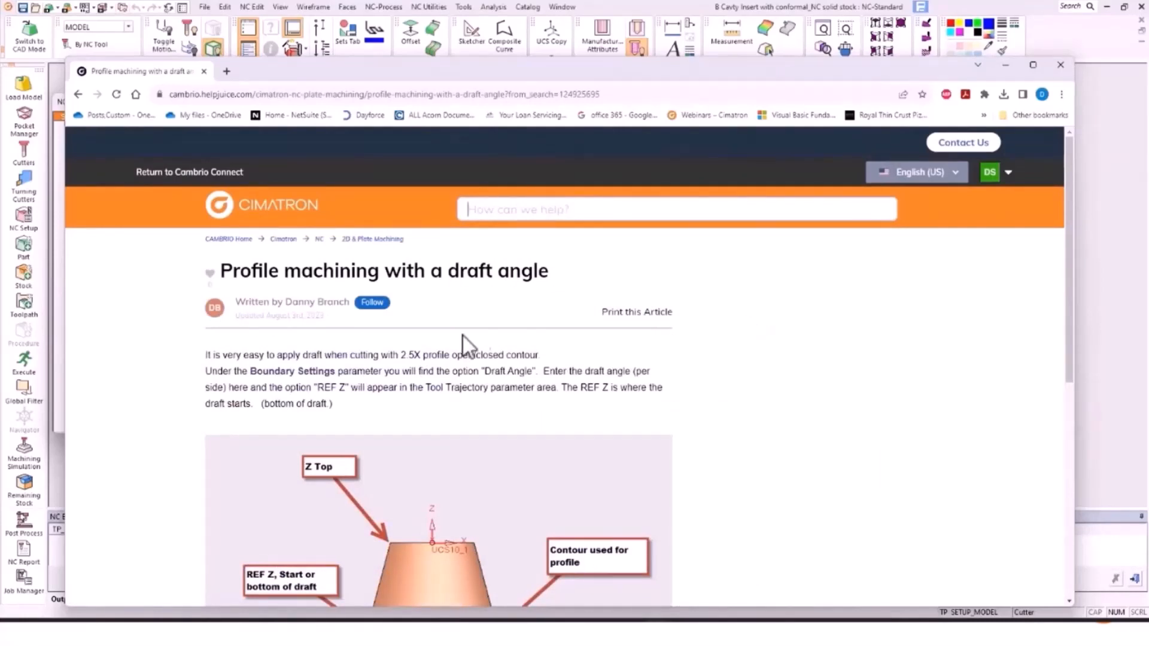
{"action": "scroll", "coordinate": [185, 376], "scroll_direction": "down", "scroll_amount": 4}
{"action": "scroll", "coordinate": [185, 376], "scroll_direction": "down", "scroll_amount": 2}
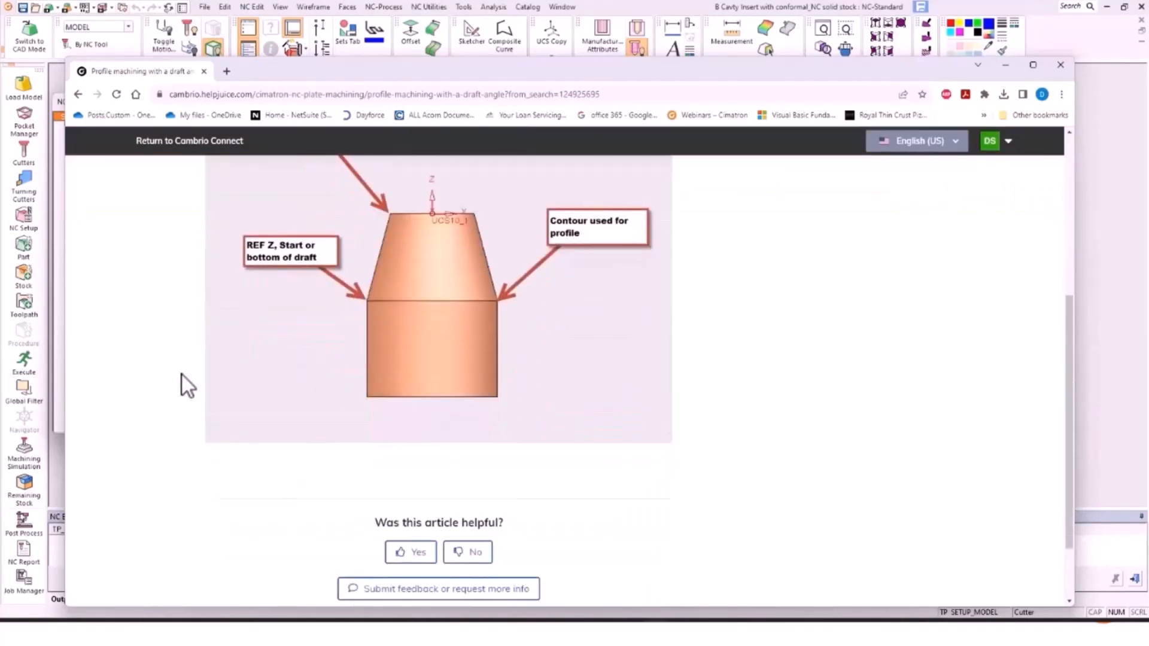
{"action": "left_click", "coordinate": [415, 552]}
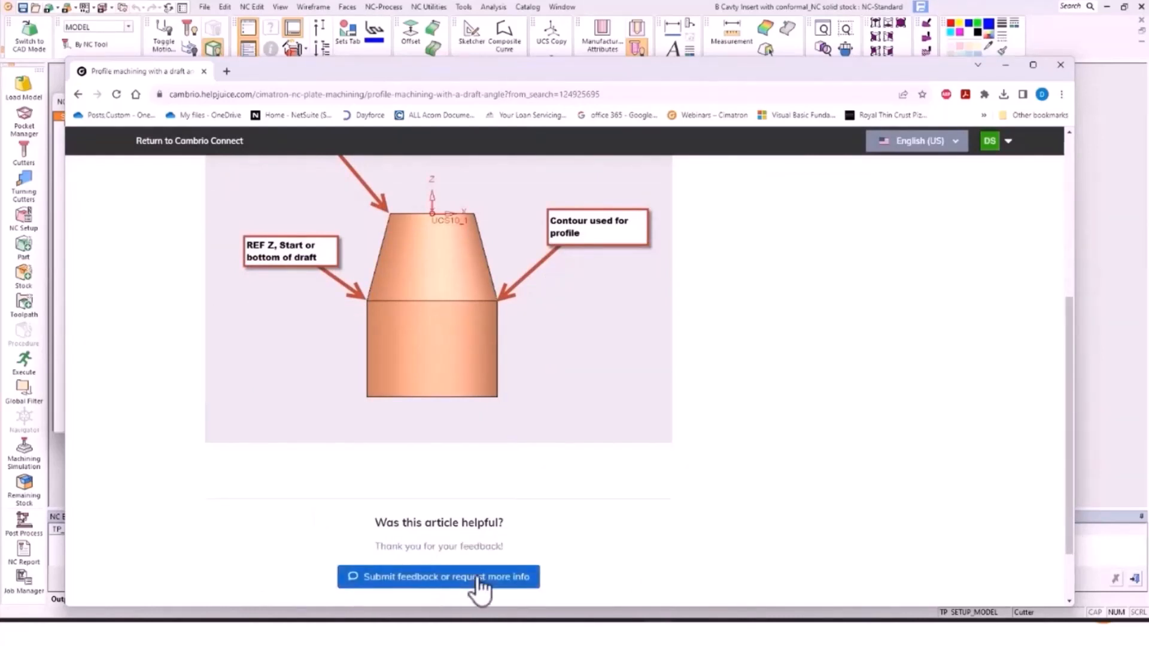
Step: Go back through the search results and topics to the portal's welcome page
{"action": "left_click", "coordinate": [77, 93]}
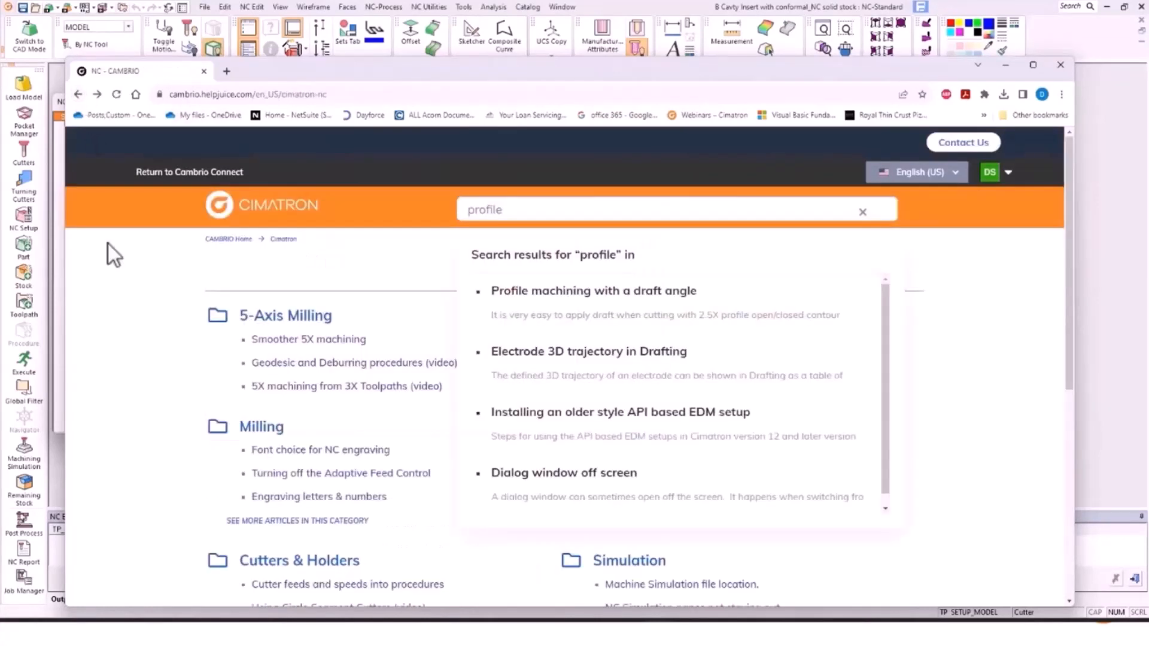
{"action": "left_click", "coordinate": [79, 94]}
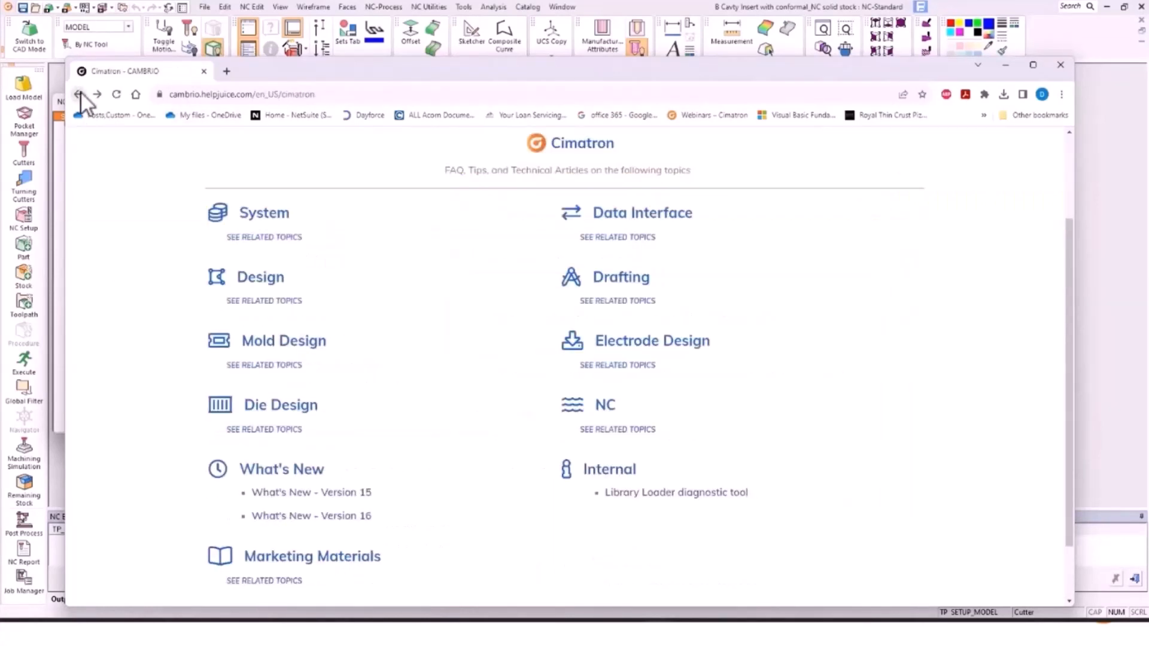
{"action": "left_click", "coordinate": [78, 93]}
{"action": "left_click", "coordinate": [79, 94]}
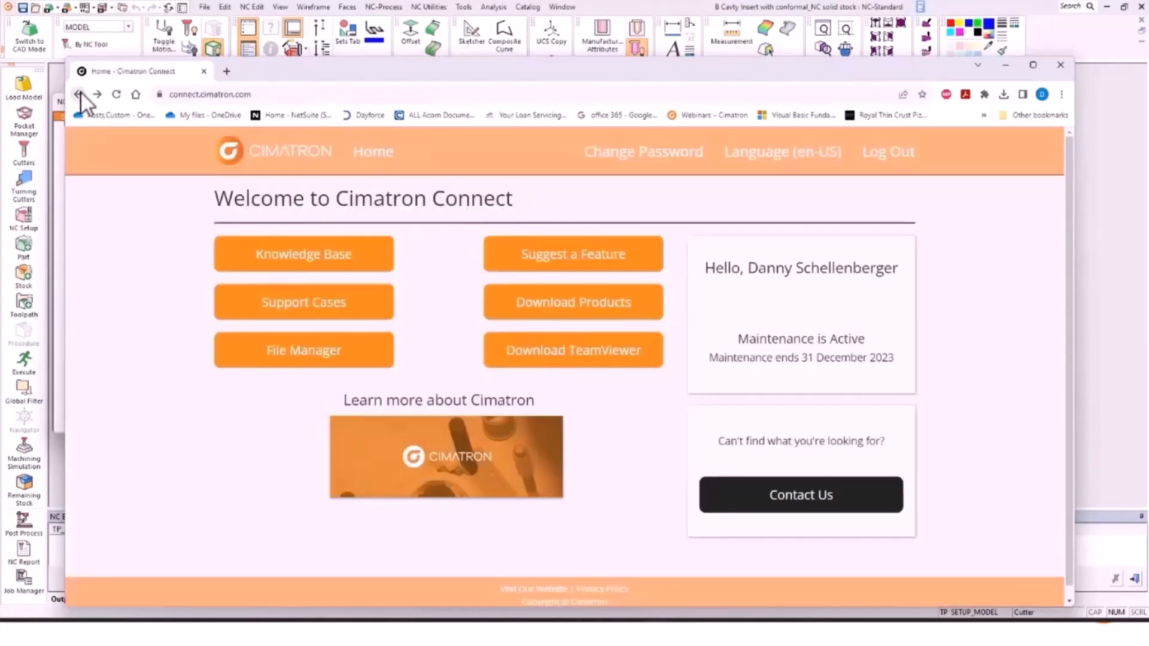
{"action": "left_click", "coordinate": [287, 307]}
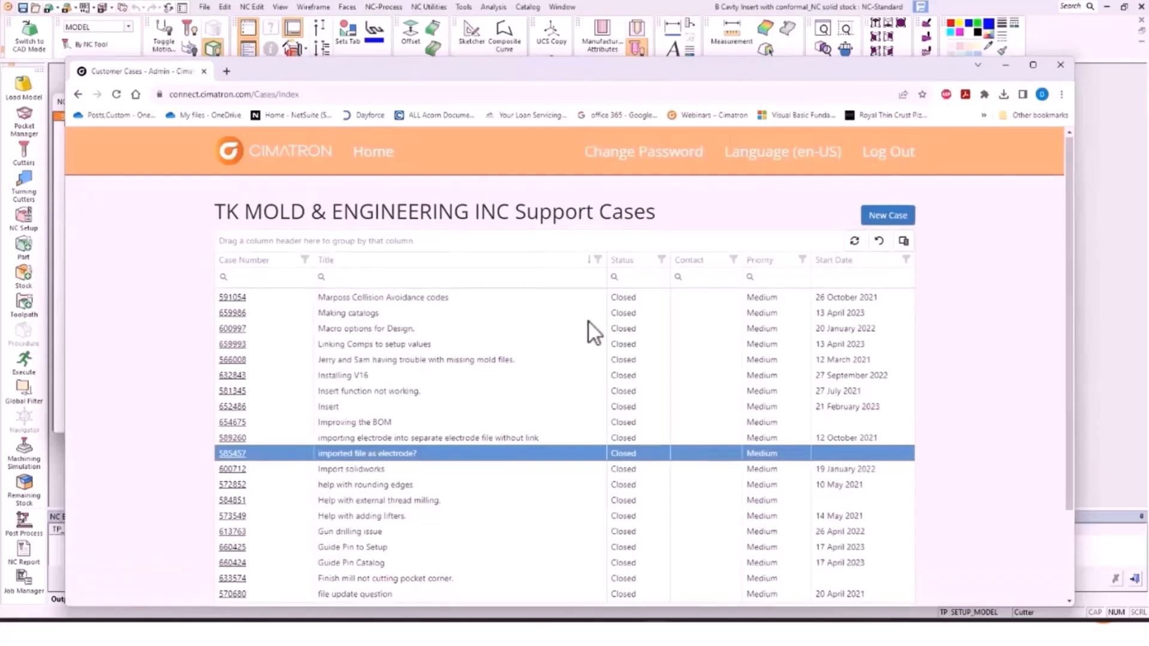
{"action": "scroll", "coordinate": [718, 431], "scroll_direction": "down", "scroll_amount": 2}
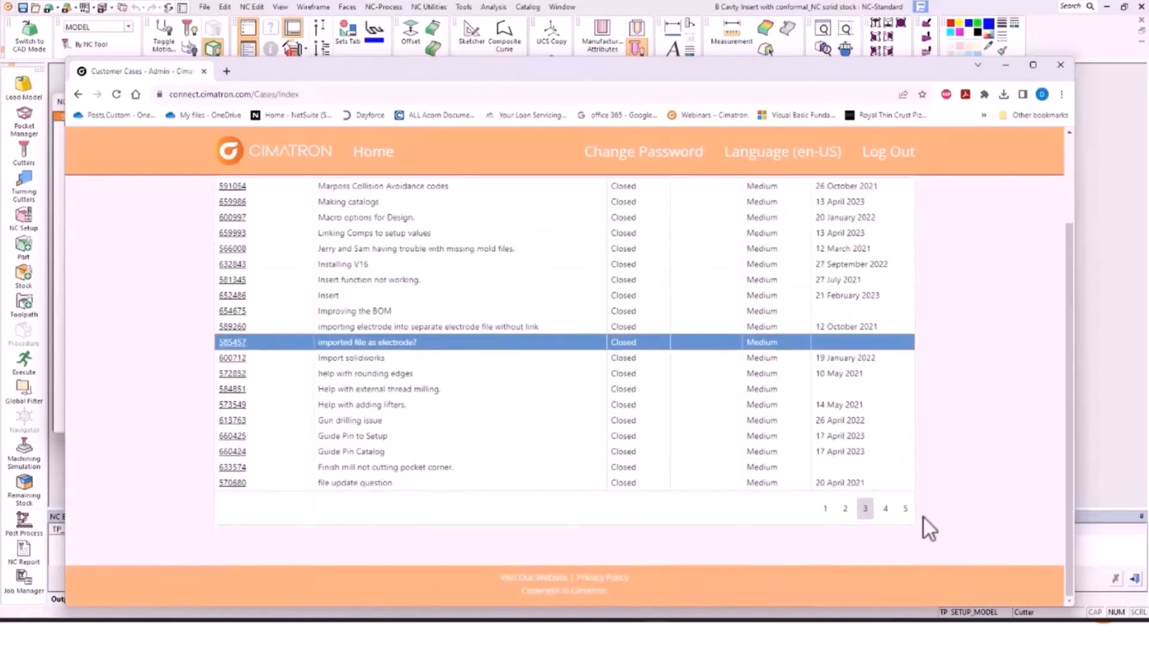
{"action": "scroll", "coordinate": [331, 326], "scroll_direction": "up", "scroll_amount": 3}
{"action": "left_click", "coordinate": [78, 94]}
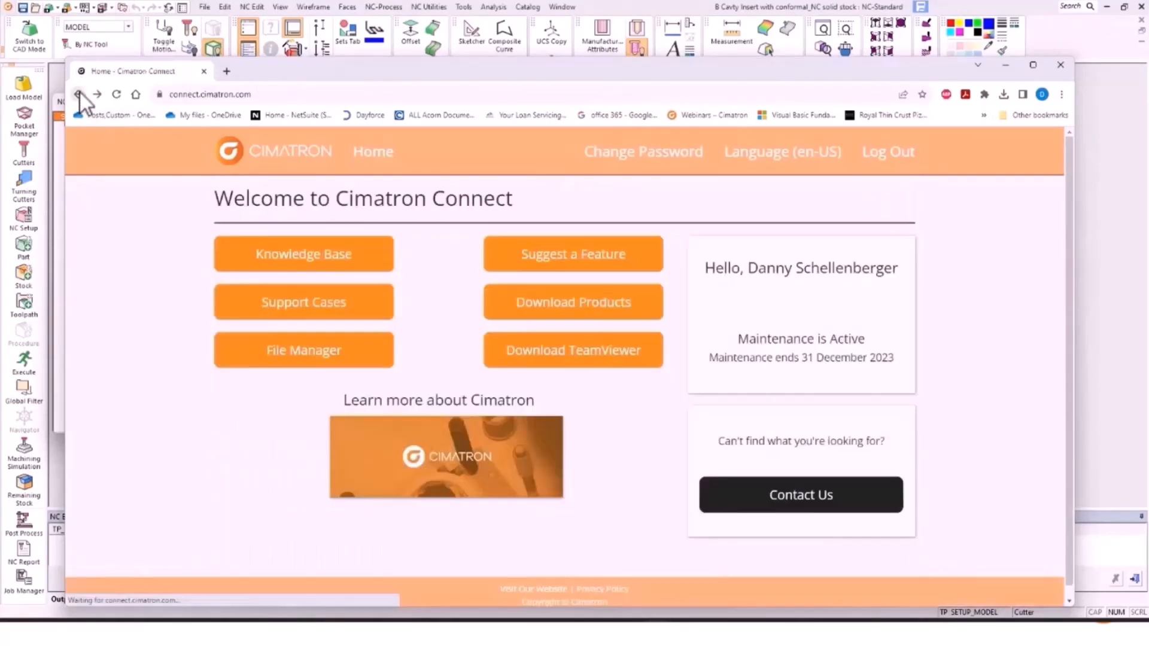
Step: Create a folder 'new folder1' under My Files in the File Manager and open it
{"action": "left_click", "coordinate": [335, 349]}
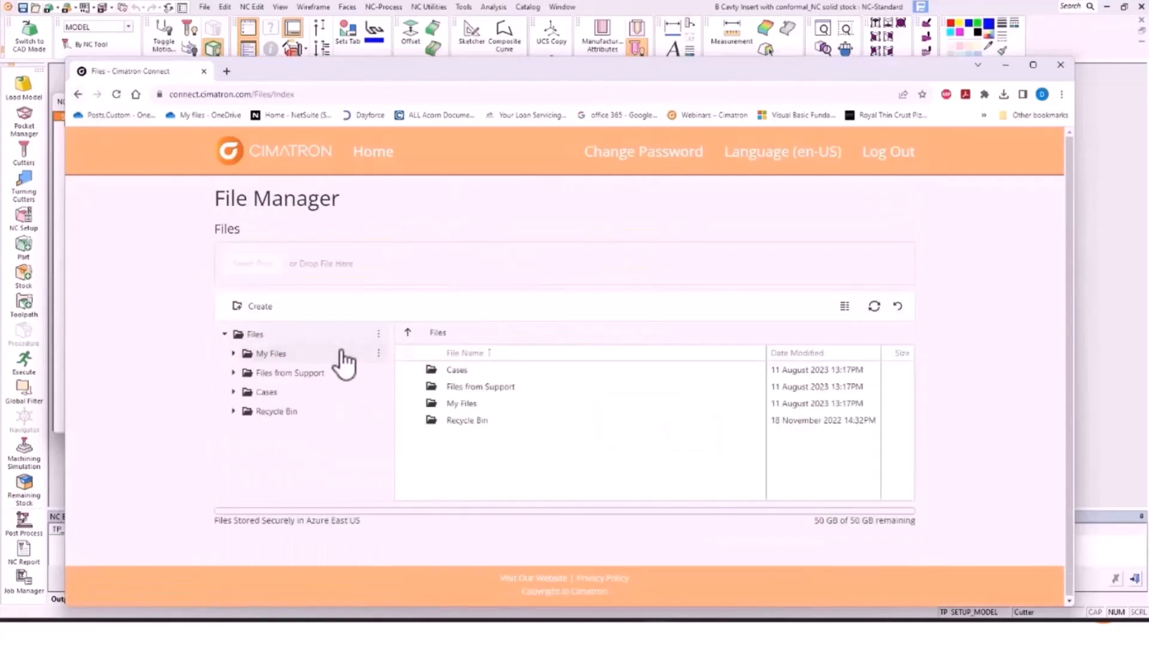
{"action": "left_click", "coordinate": [264, 355]}
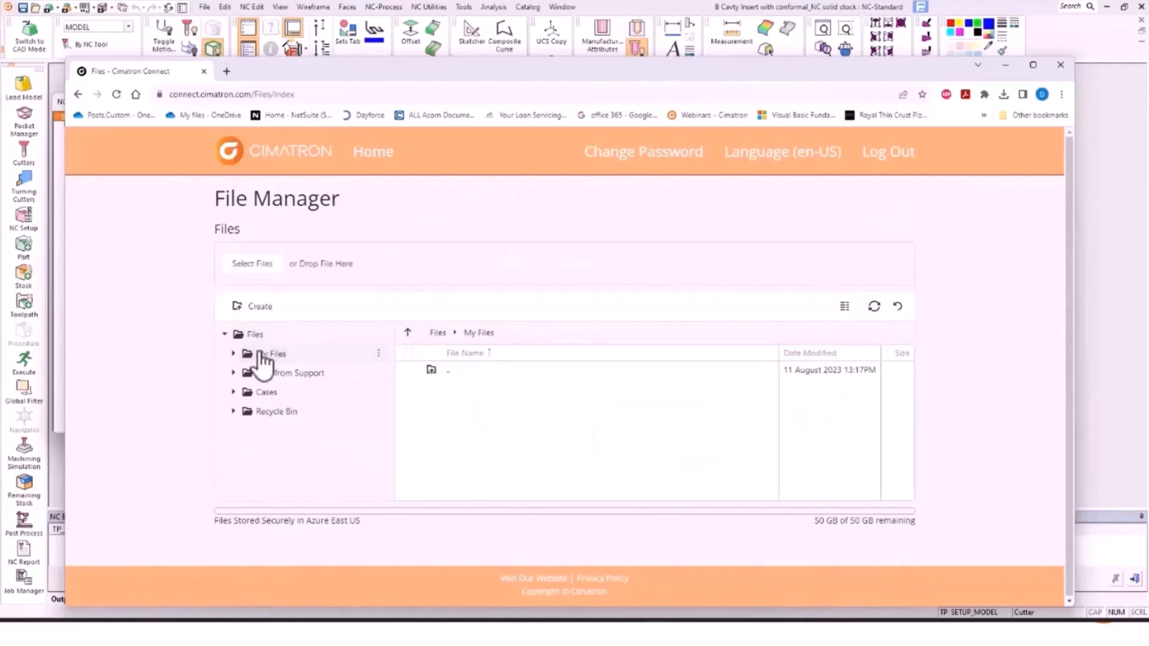
{"action": "right_click", "coordinate": [483, 402]}
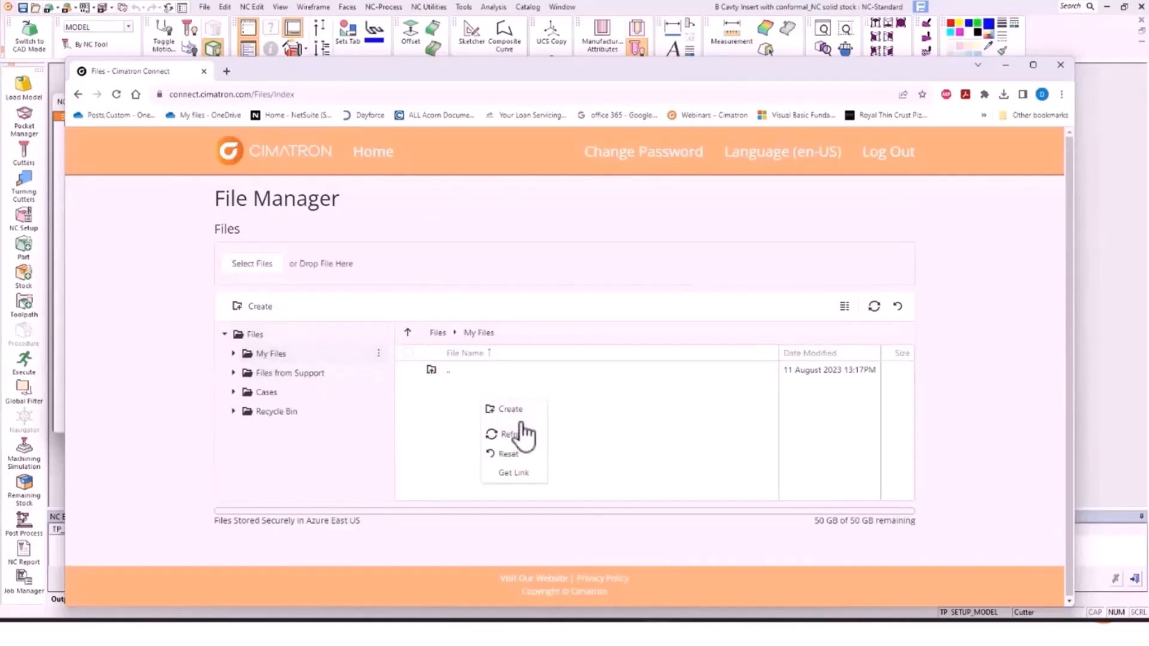
{"action": "left_click", "coordinate": [515, 410]}
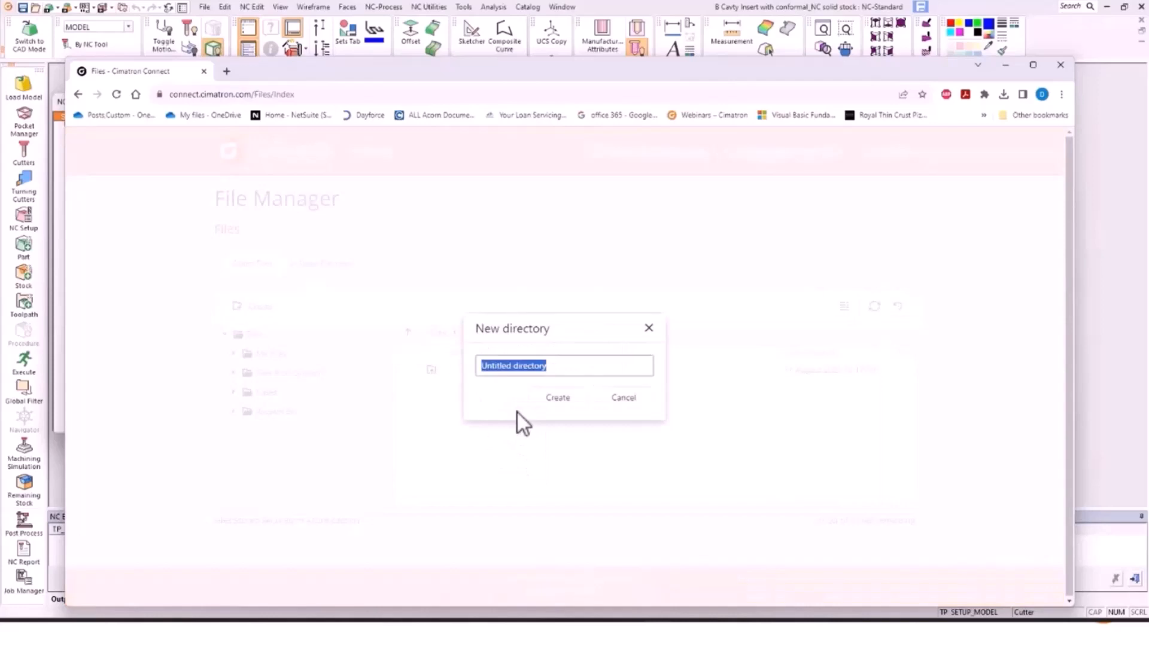
{"action": "type", "text": "new folder"}
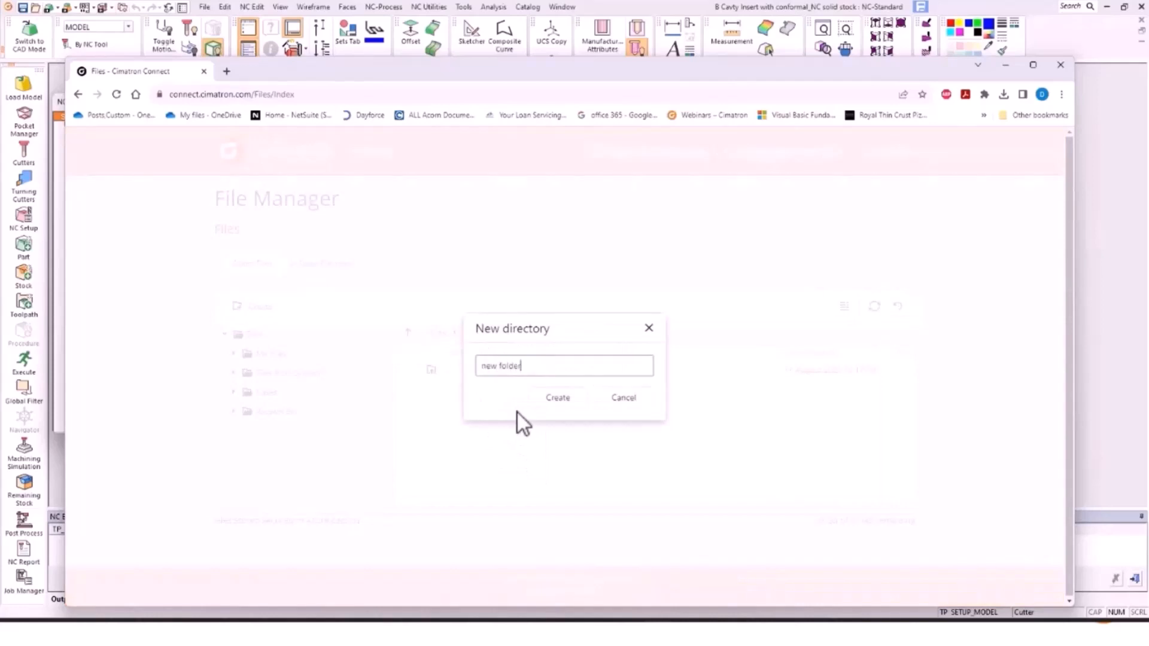
{"action": "type", "text": "1"}
{"action": "key", "text": "Return"}
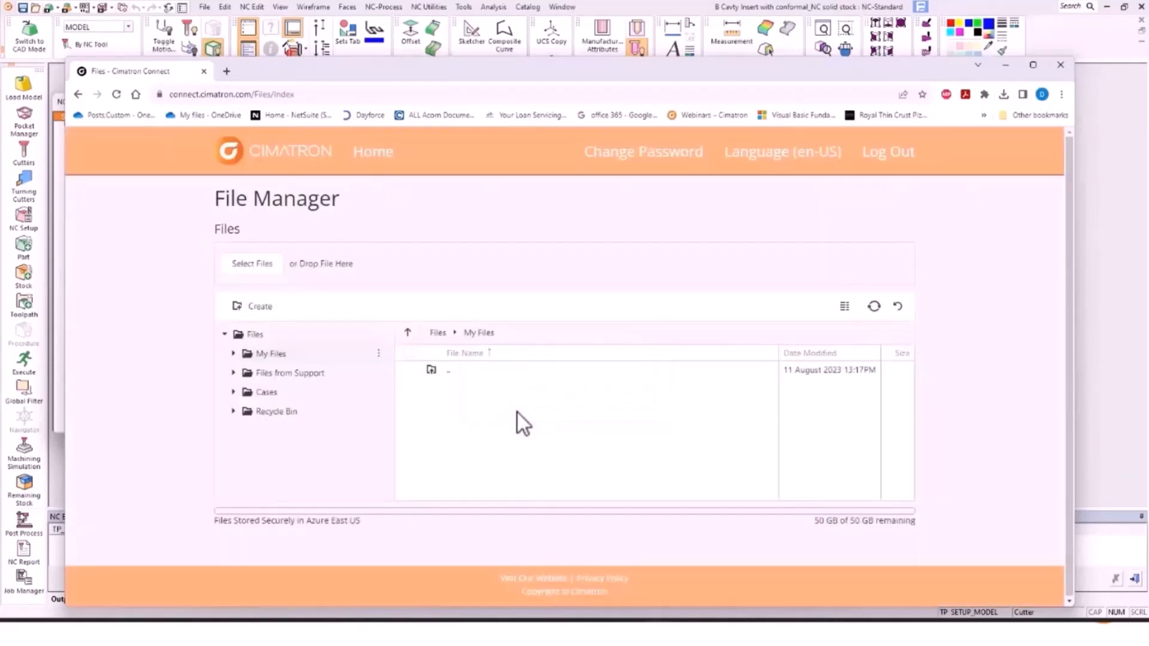
{"action": "double_click", "coordinate": [469, 388]}
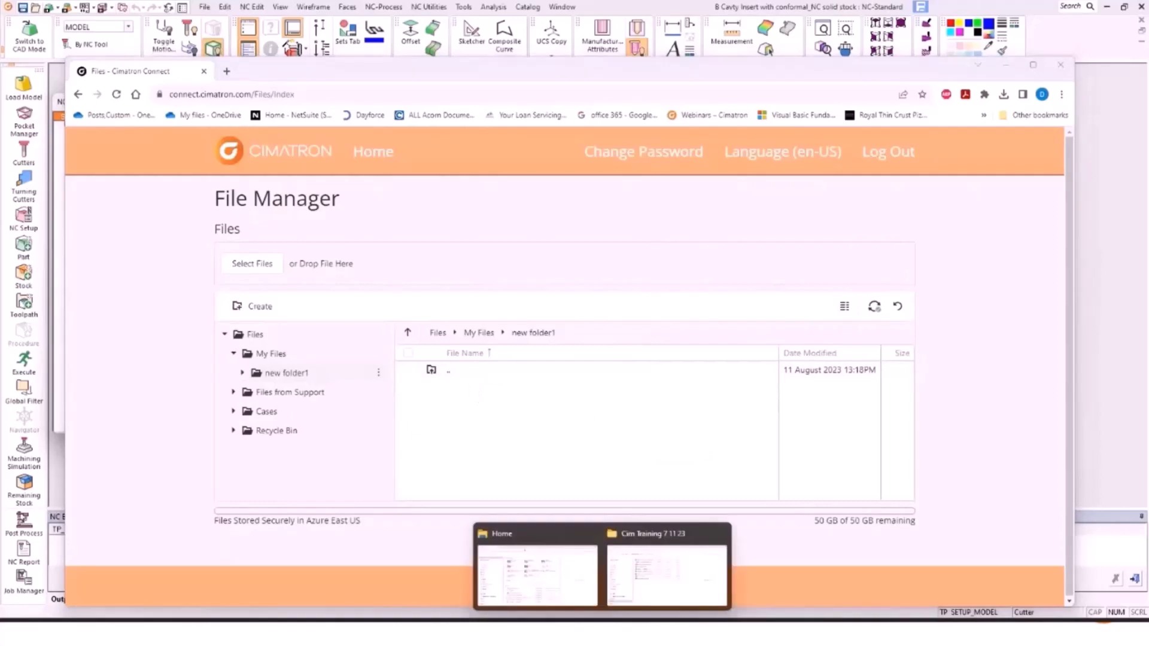
Step: Drag '2805 Cavity Inserts Top cut on 1500 TO DISCUSS.elt' from Cim Training into new folder1
{"action": "left_click", "coordinate": [623, 590]}
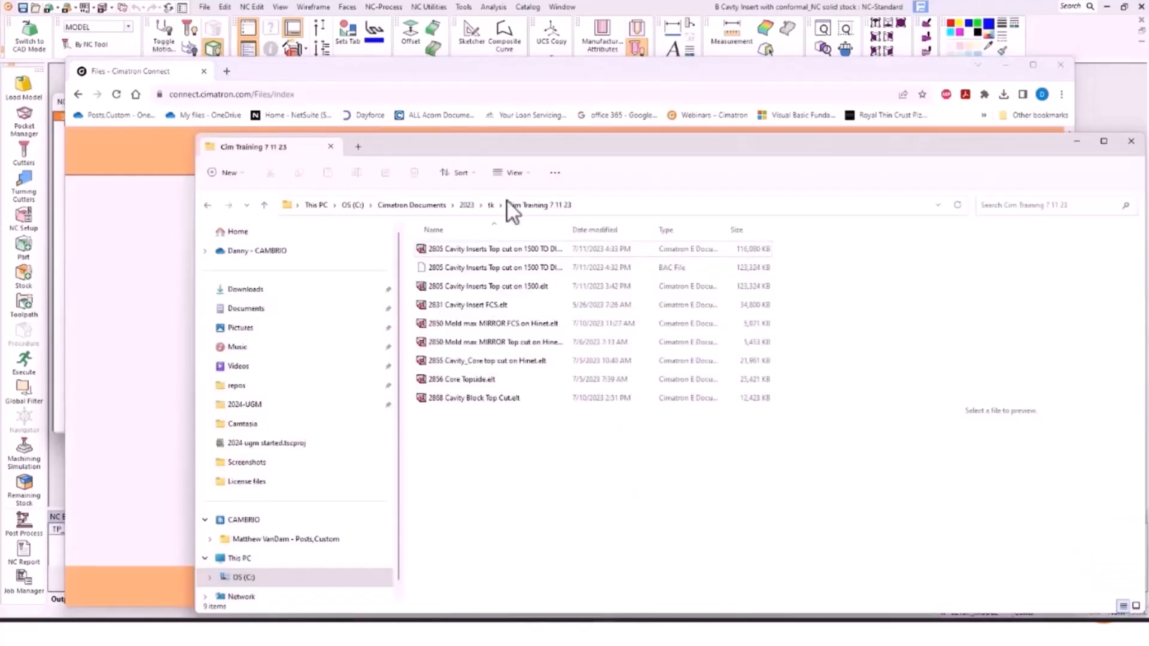
{"action": "left_click_drag", "start_coordinate": [640, 135], "coordinate": [895, 155]}
{"action": "left_click", "coordinate": [742, 274]}
{"action": "left_click_drag", "start_coordinate": [741, 271], "coordinate": [311, 255]}
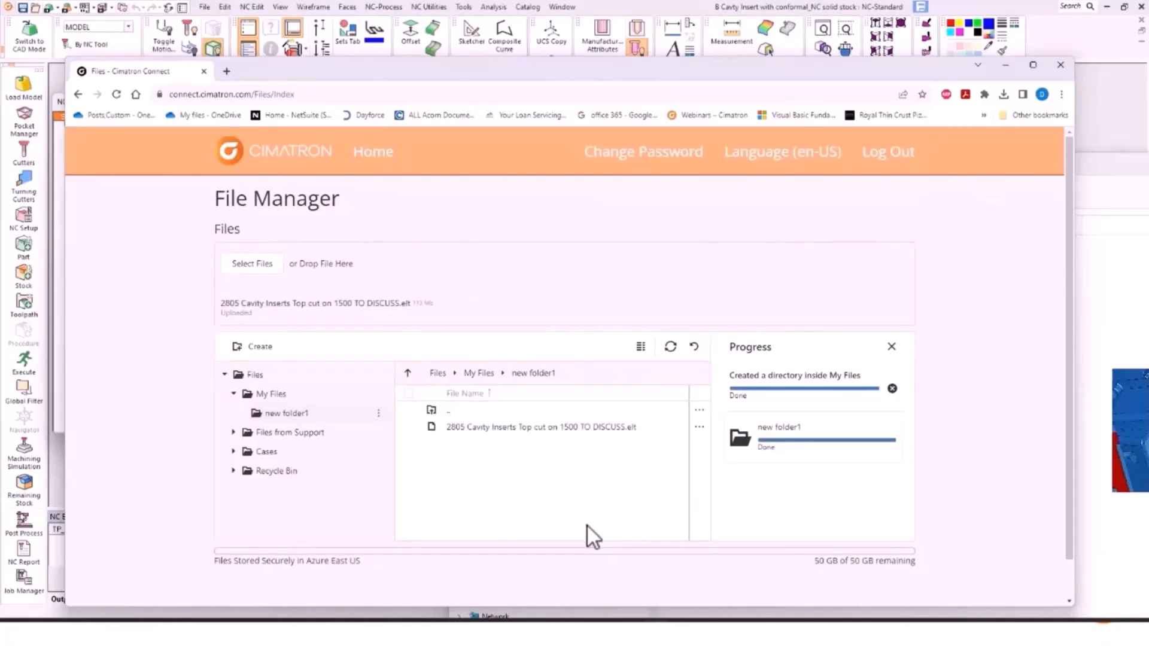
Step: Delete the uploaded cavity inserts .elt file from new folder1
{"action": "right_click", "coordinate": [468, 430]}
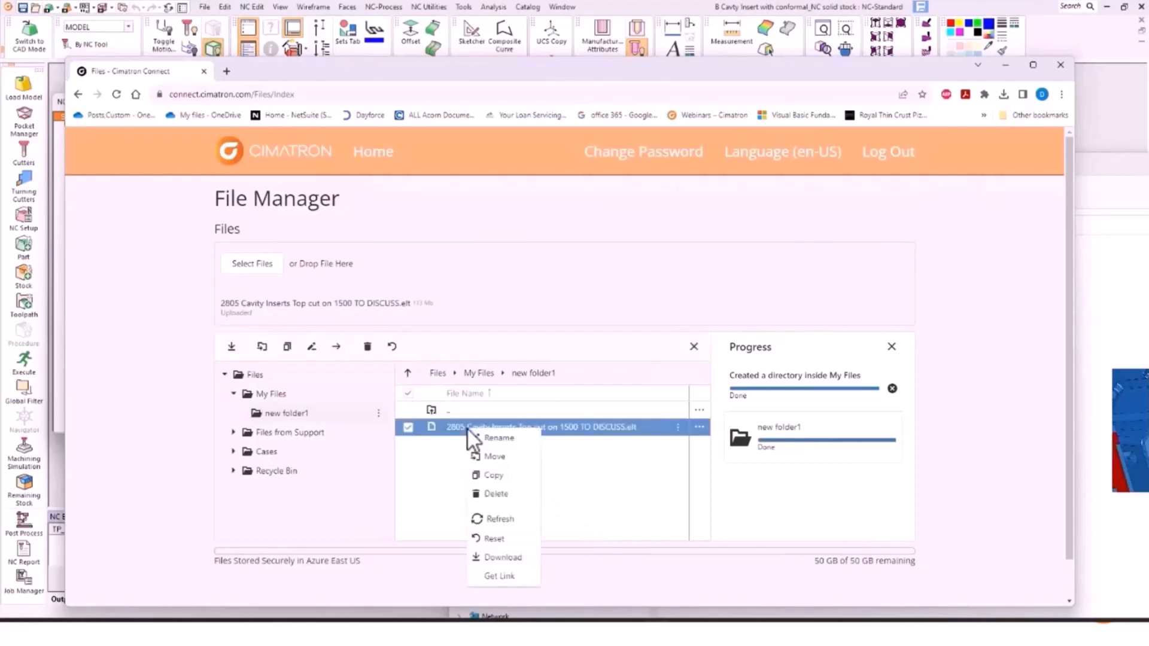
{"action": "left_click", "coordinate": [493, 494]}
{"action": "left_click", "coordinate": [556, 413]}
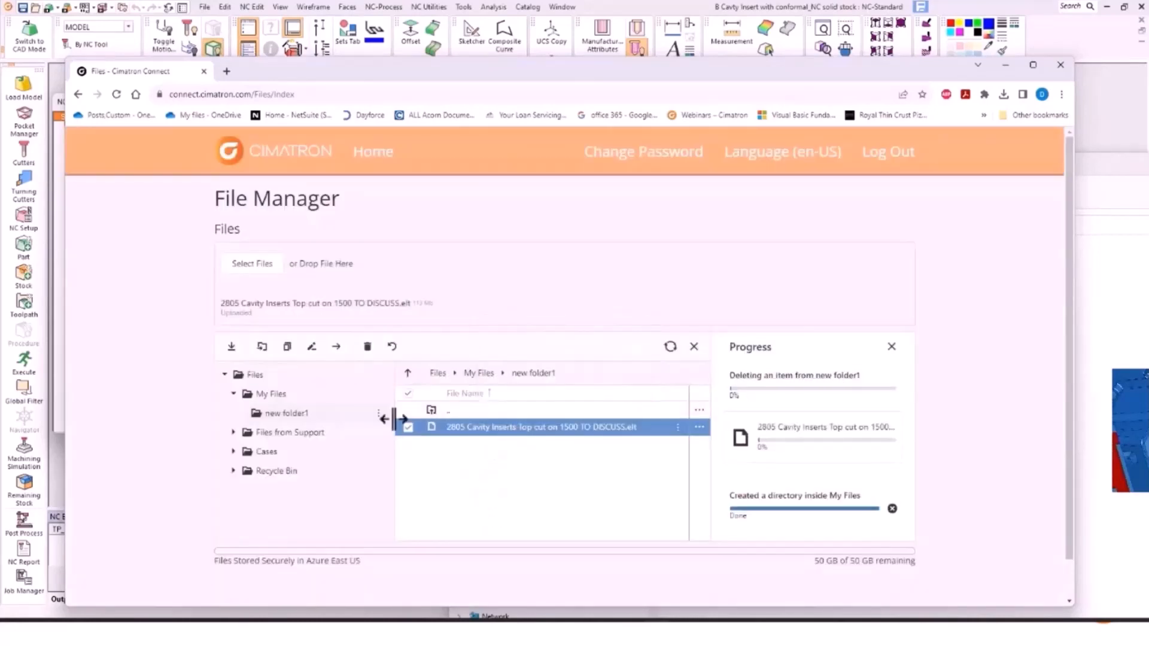
Step: Delete new folder1 from My Files, then view the Files from Support folder
{"action": "left_click", "coordinate": [460, 432]}
{"action": "right_click", "coordinate": [460, 432]}
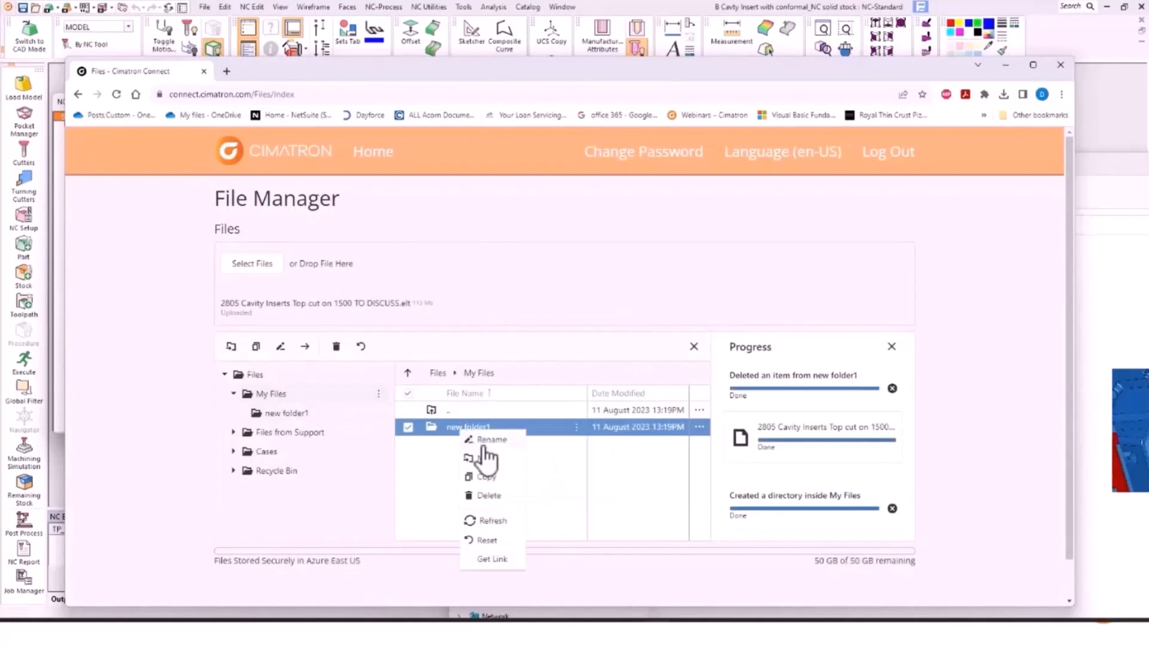
{"action": "left_click", "coordinate": [487, 494]}
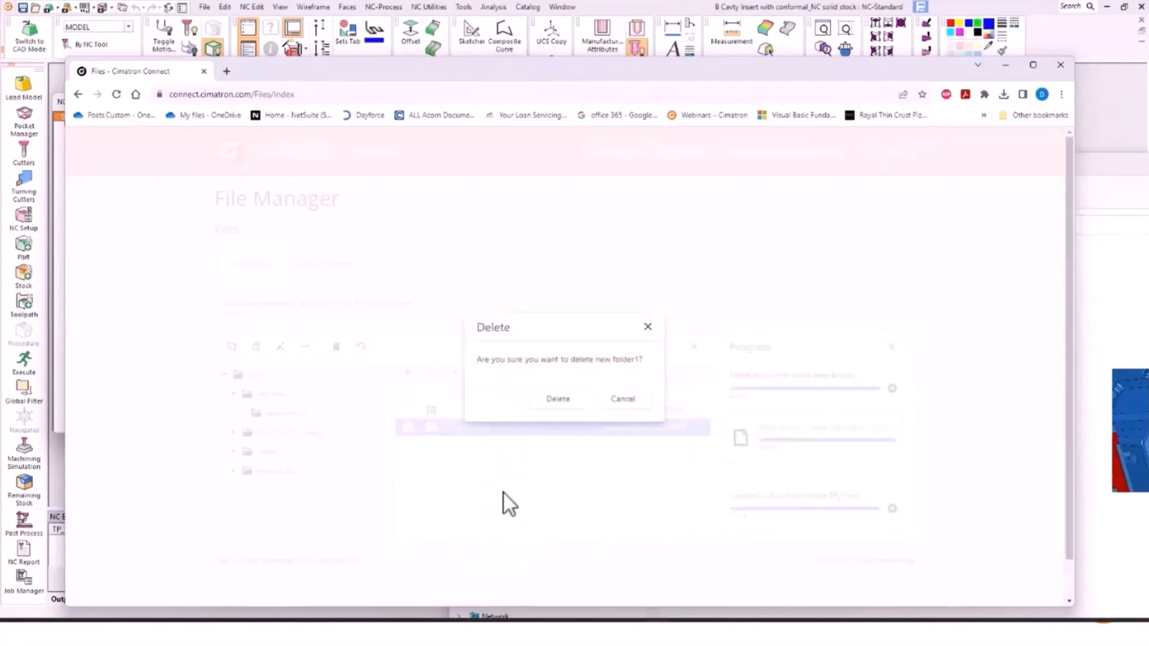
{"action": "left_click", "coordinate": [558, 399]}
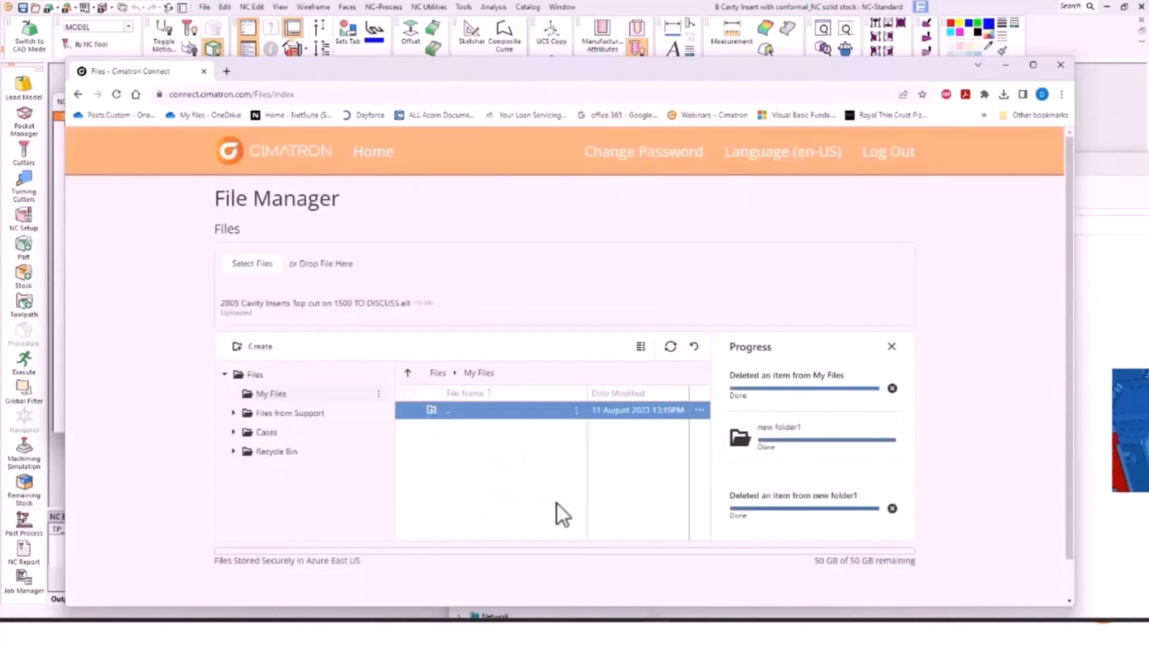
{"action": "left_click", "coordinate": [268, 414]}
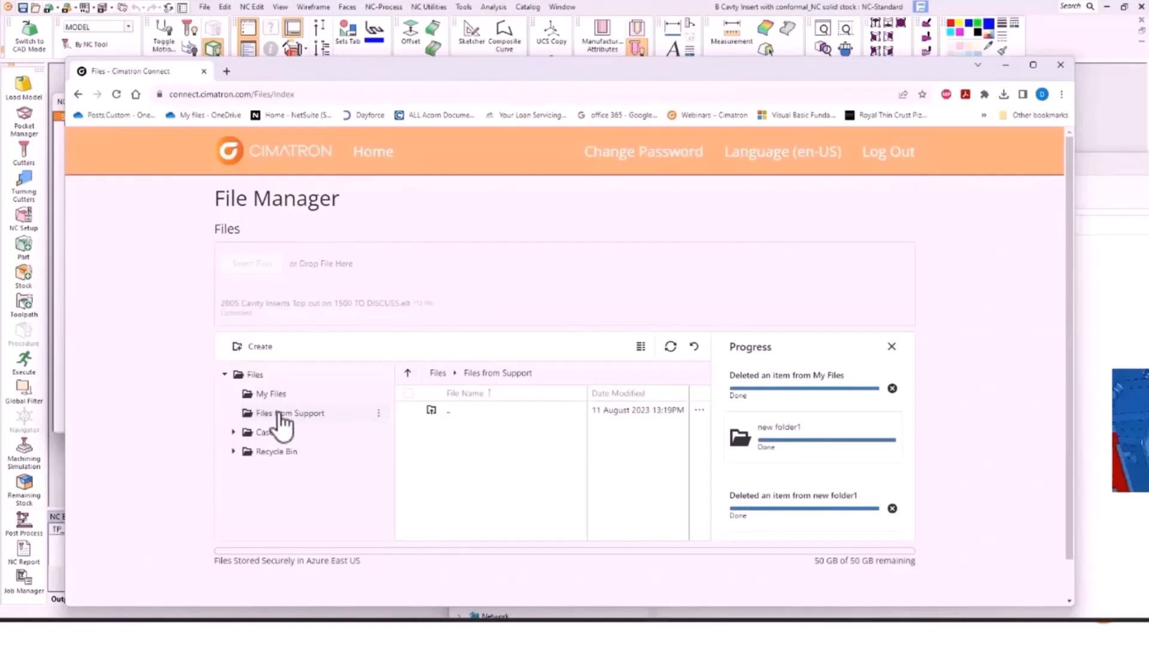
Step: Browse Files from Support and Cases, expand Cases' subfolders, then return to the home page
{"action": "left_click", "coordinate": [263, 433]}
{"action": "left_click", "coordinate": [263, 417]}
{"action": "left_click", "coordinate": [267, 434]}
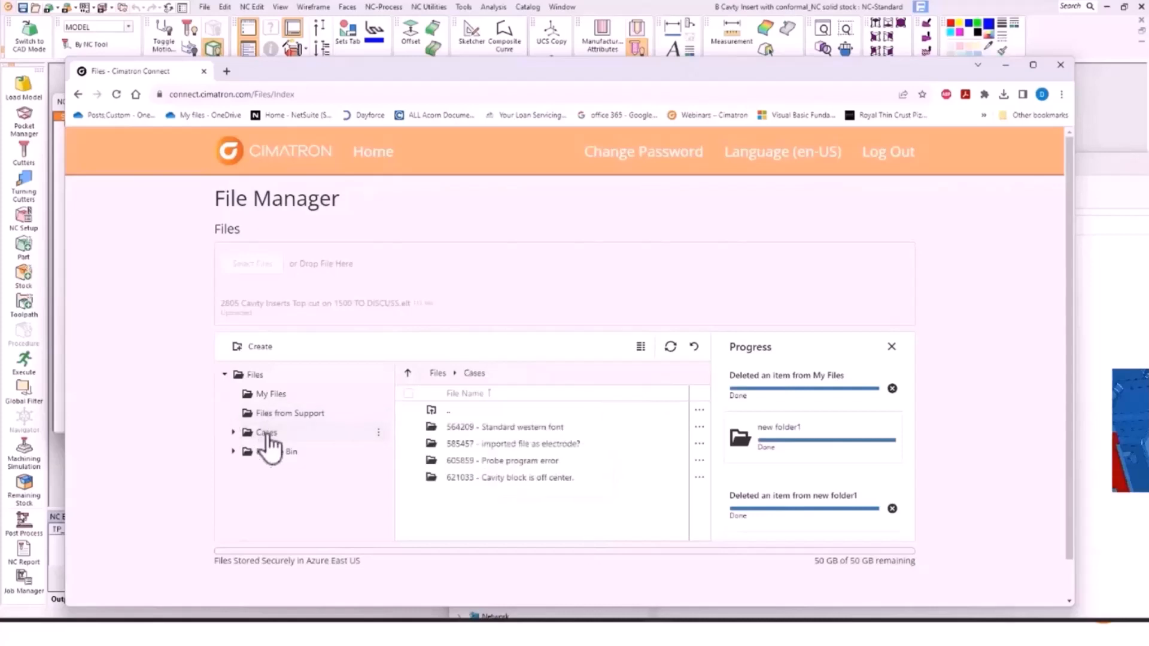
{"action": "left_click", "coordinate": [233, 433]}
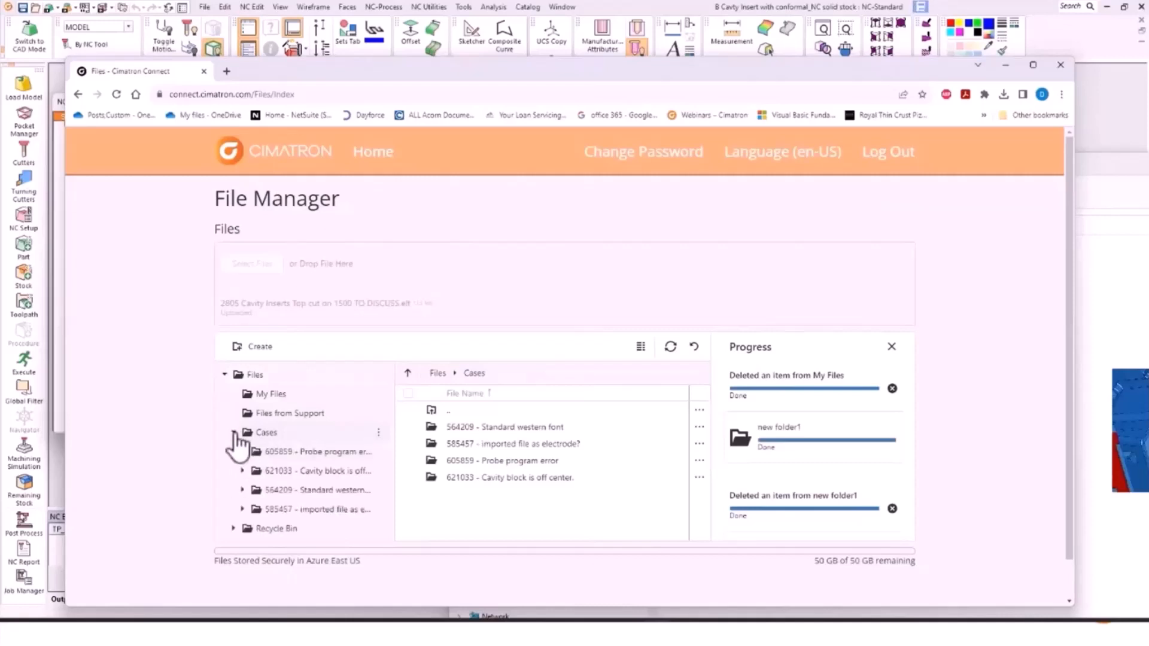
{"action": "left_click", "coordinate": [233, 433]}
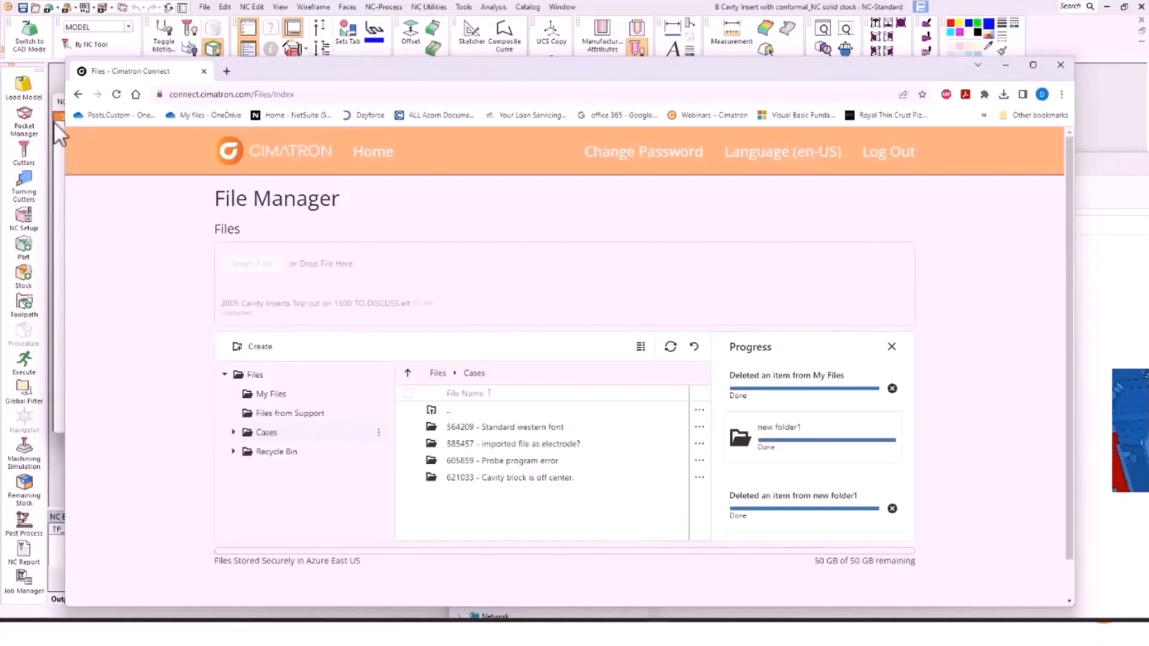
{"action": "left_click", "coordinate": [78, 95]}
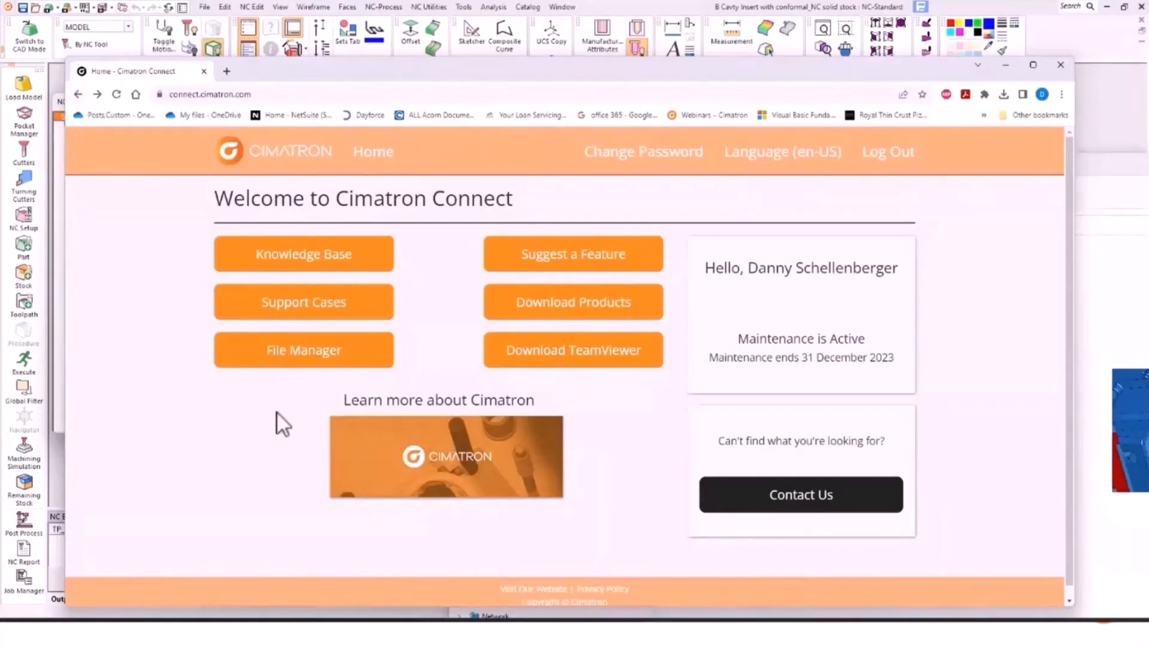
Step: Open Support Cases and filter the list to titles containing 'nc'
{"action": "left_click", "coordinate": [270, 305]}
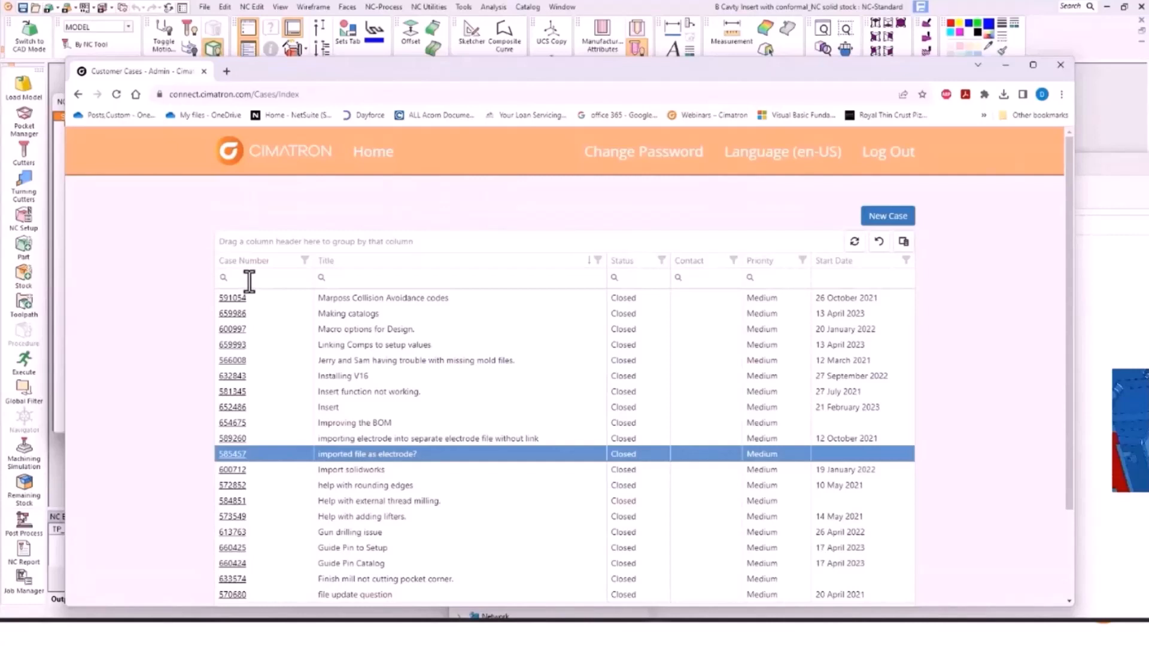
{"action": "left_click", "coordinate": [356, 280]}
{"action": "type", "text": "nc"}
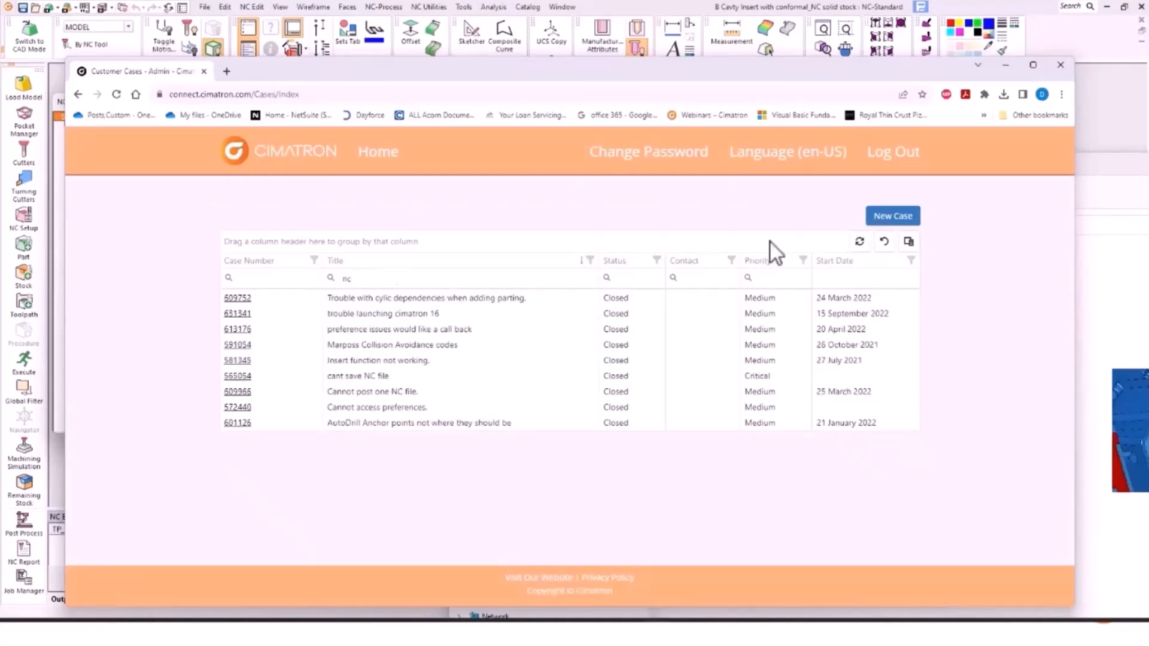
{"action": "left_click", "coordinate": [887, 220]}
{"action": "left_click", "coordinate": [488, 309]}
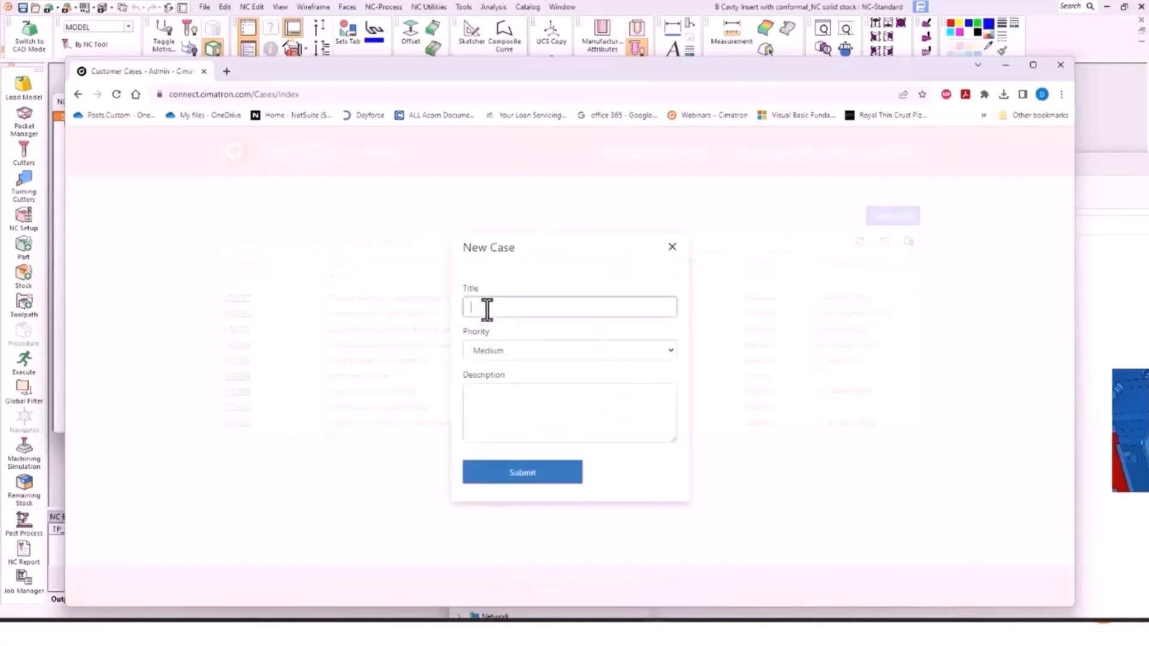
{"action": "type", "text": "drilling questions"}
{"action": "left_click", "coordinate": [500, 350]}
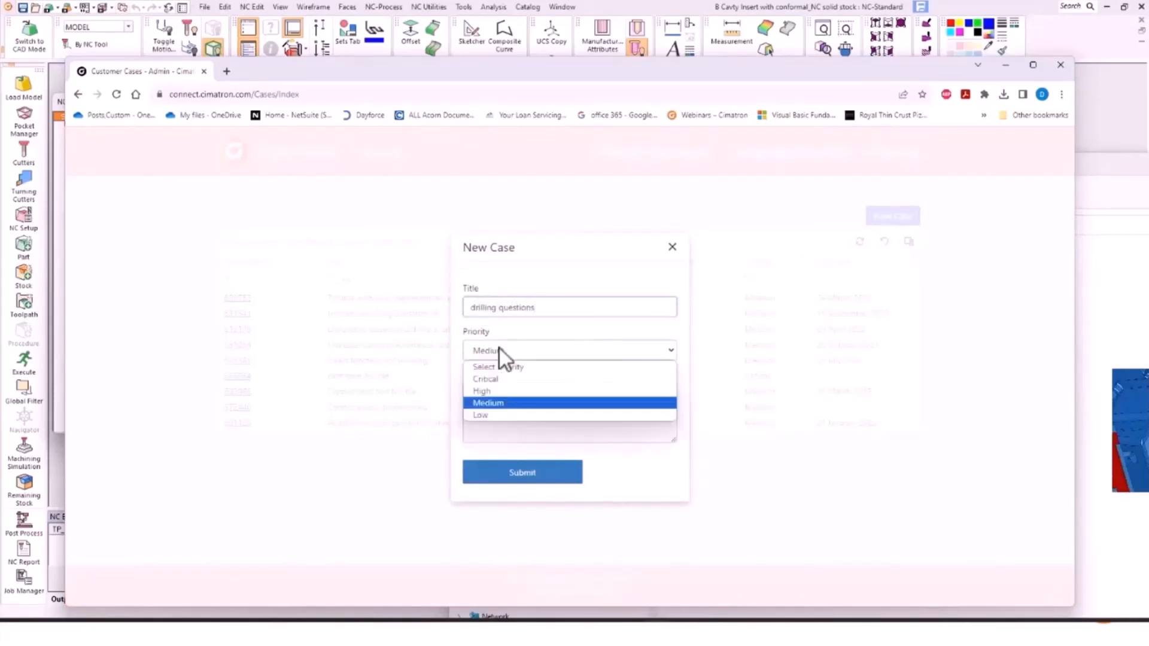
{"action": "left_click", "coordinate": [504, 404]}
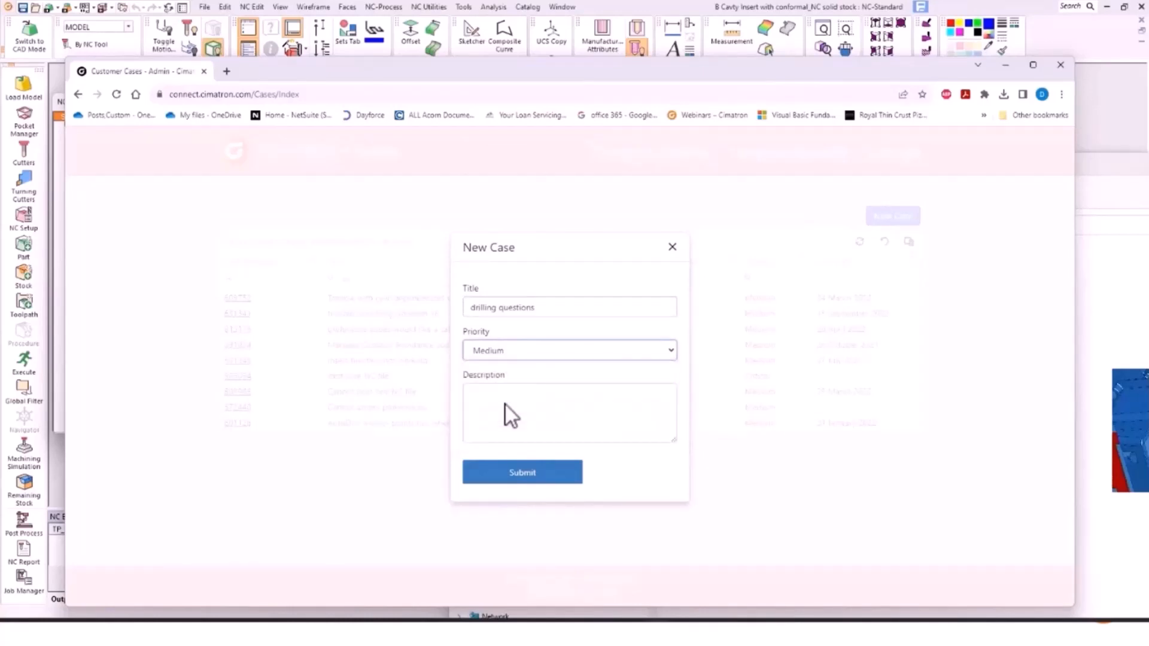
{"action": "left_click", "coordinate": [478, 405]}
{"action": "type", "text": "how can I set ranges in automated drill?"}
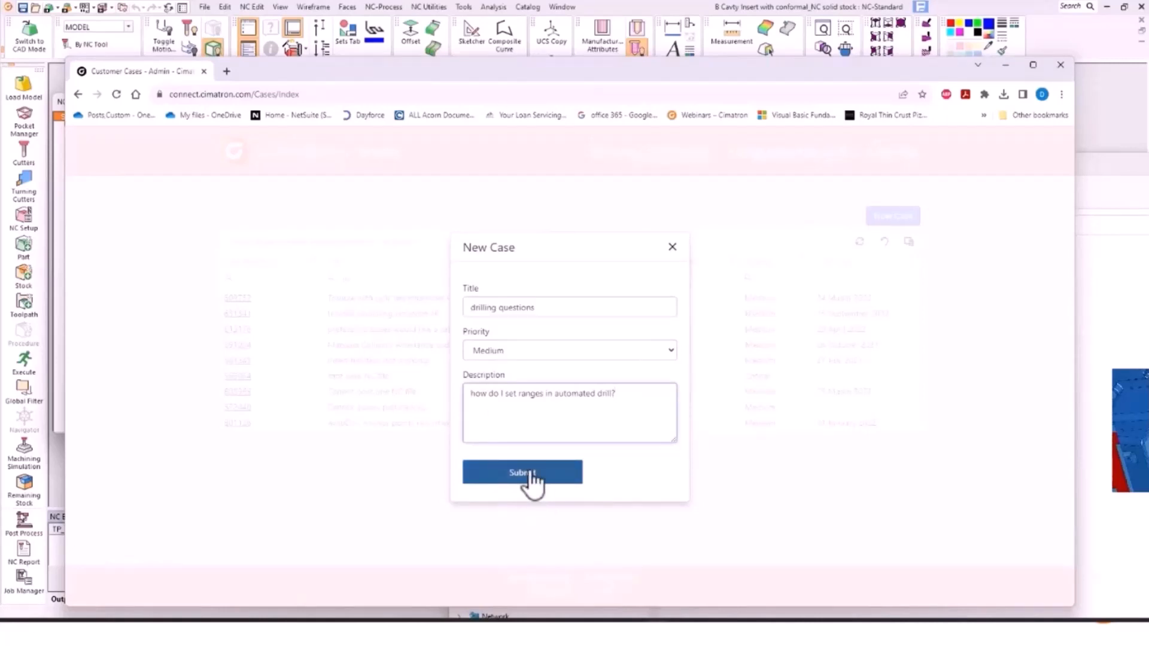
{"action": "left_click", "coordinate": [672, 247]}
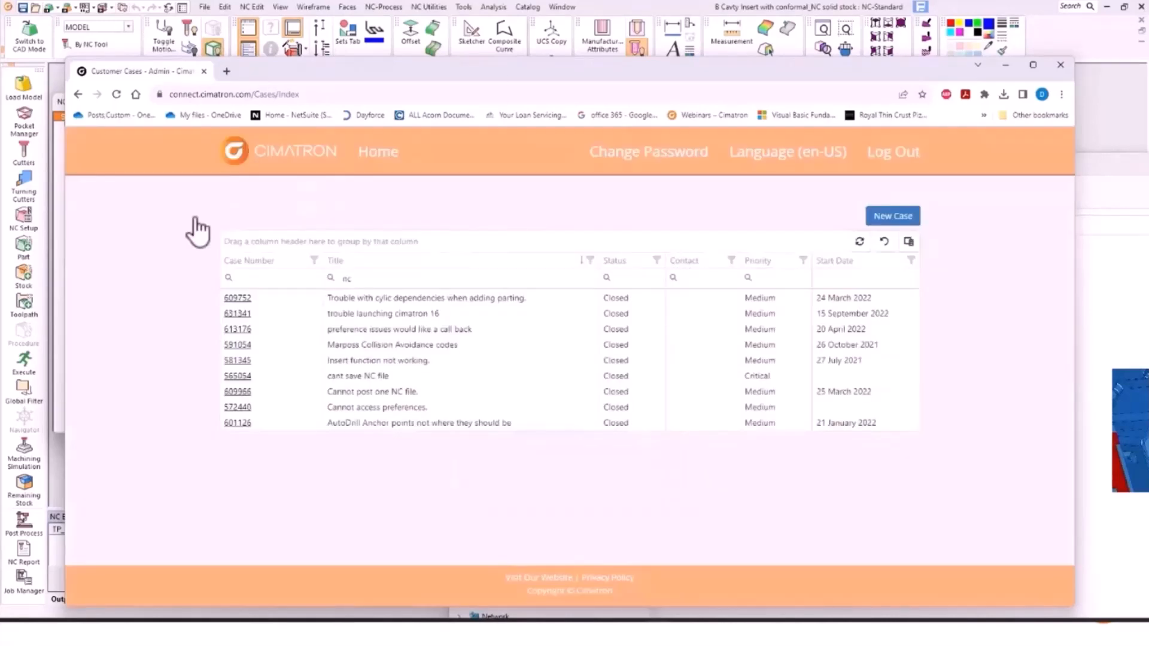
Step: From the Connect home page, open cimatron.com's Support page, review it, and close the browser
{"action": "left_click", "coordinate": [378, 155]}
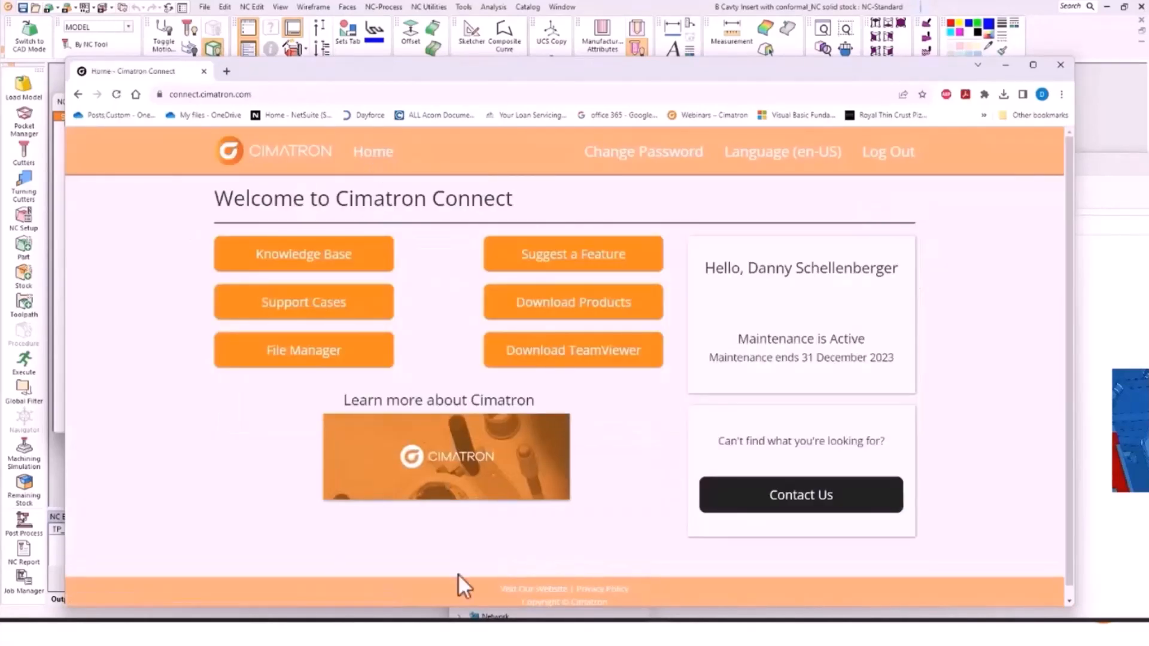
{"action": "left_click", "coordinate": [444, 462]}
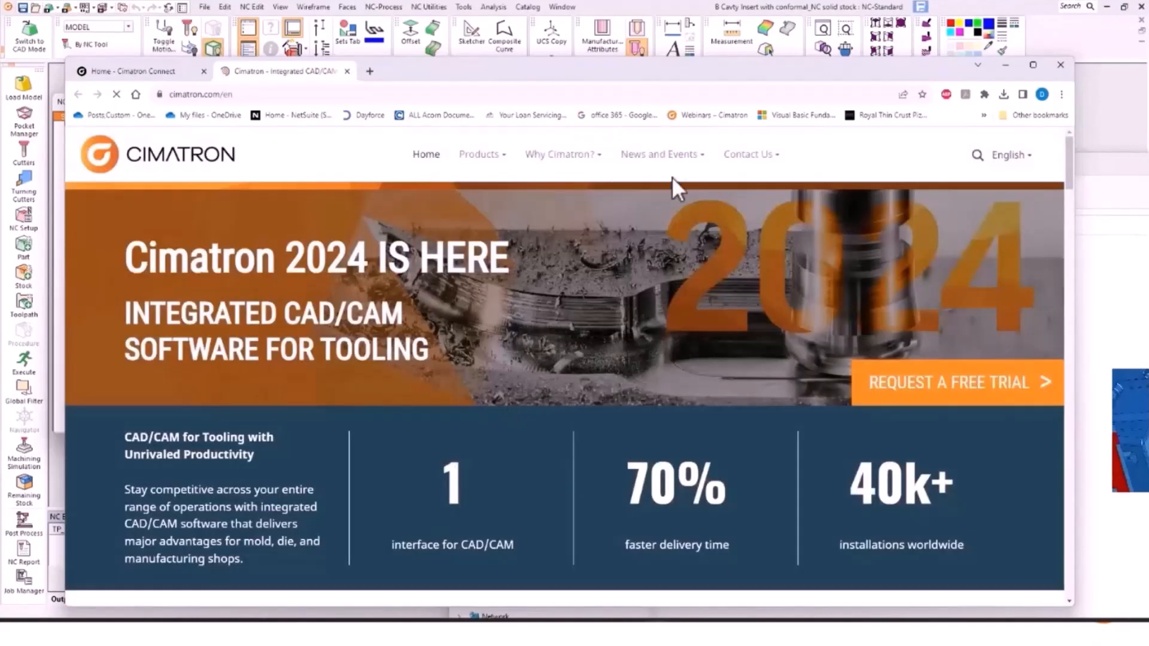
{"action": "mouse_move", "coordinate": [687, 159]}
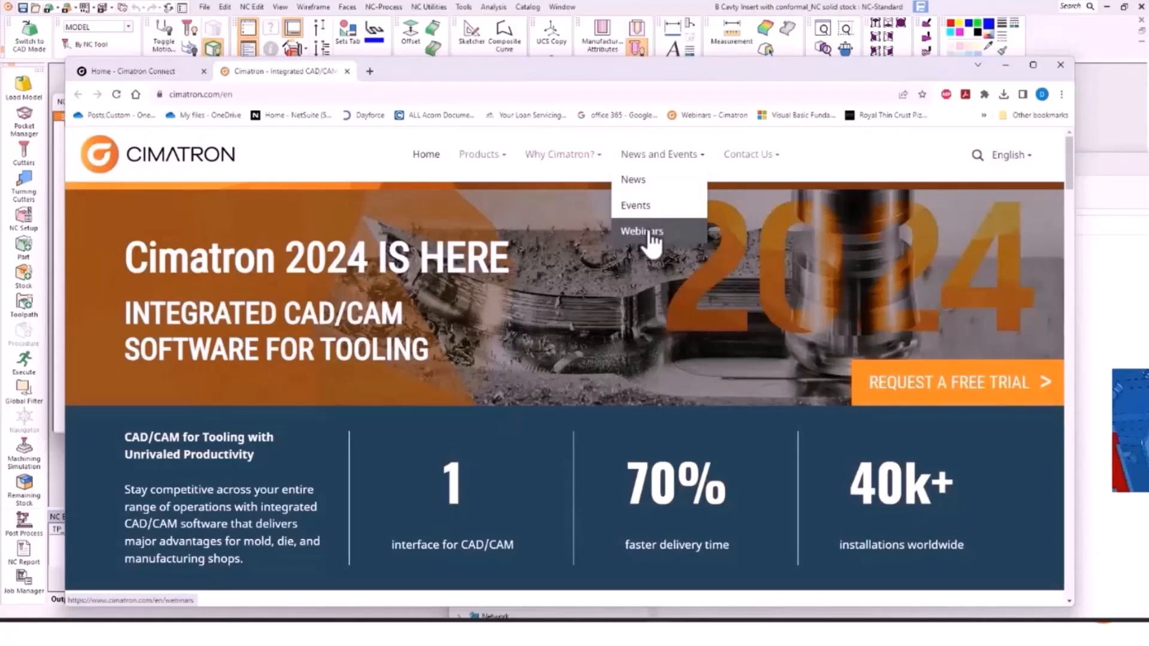
{"action": "mouse_move", "coordinate": [764, 170]}
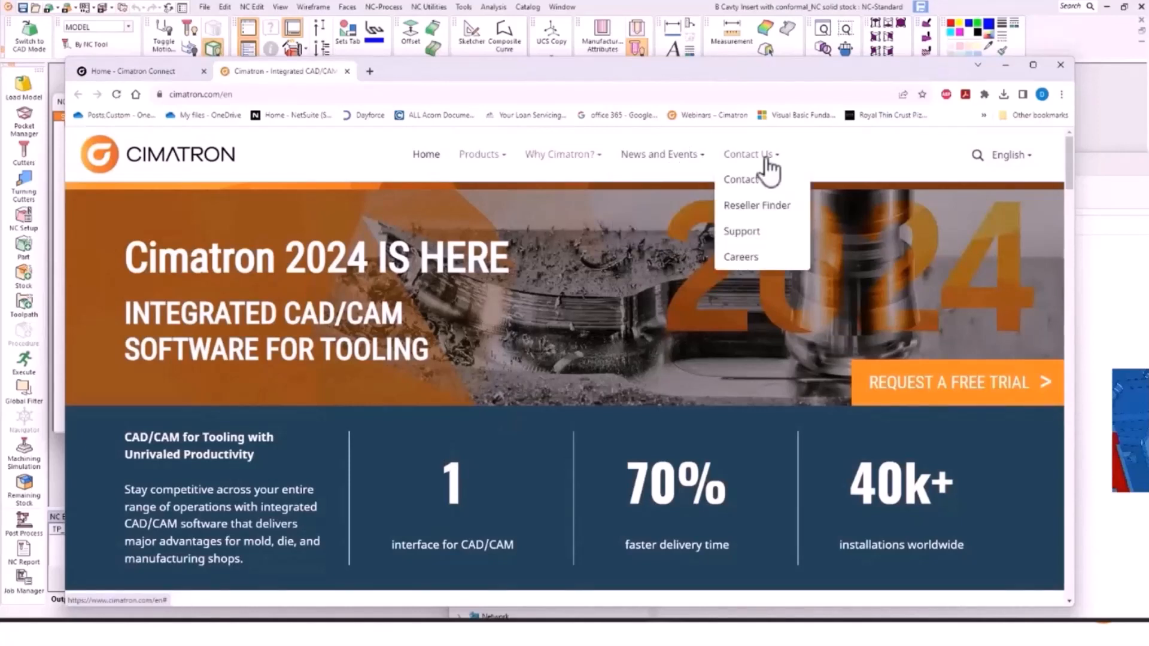
{"action": "left_click", "coordinate": [742, 231]}
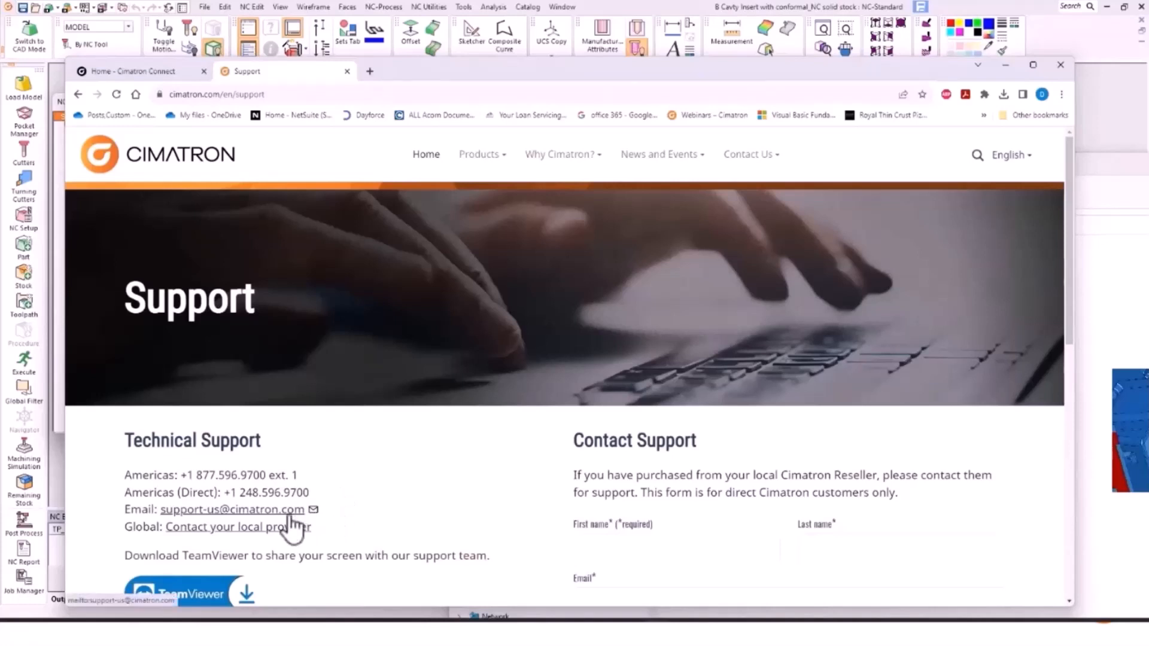
{"action": "scroll", "coordinate": [299, 521], "scroll_direction": "down", "scroll_amount": 3}
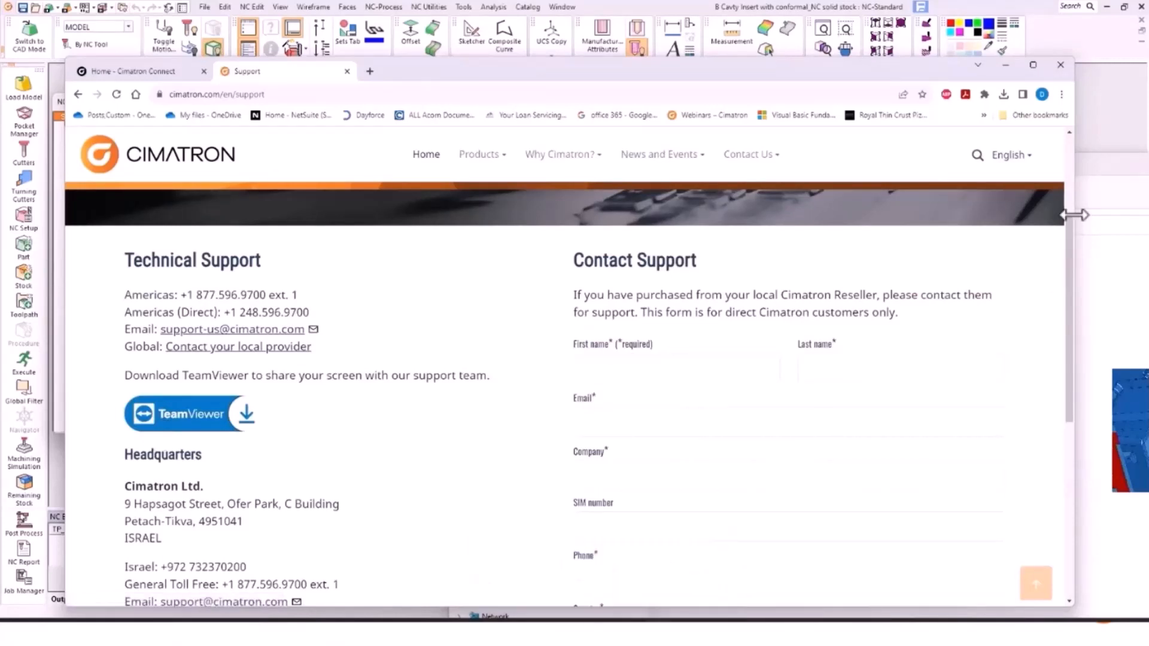
{"action": "left_click", "coordinate": [1062, 65]}
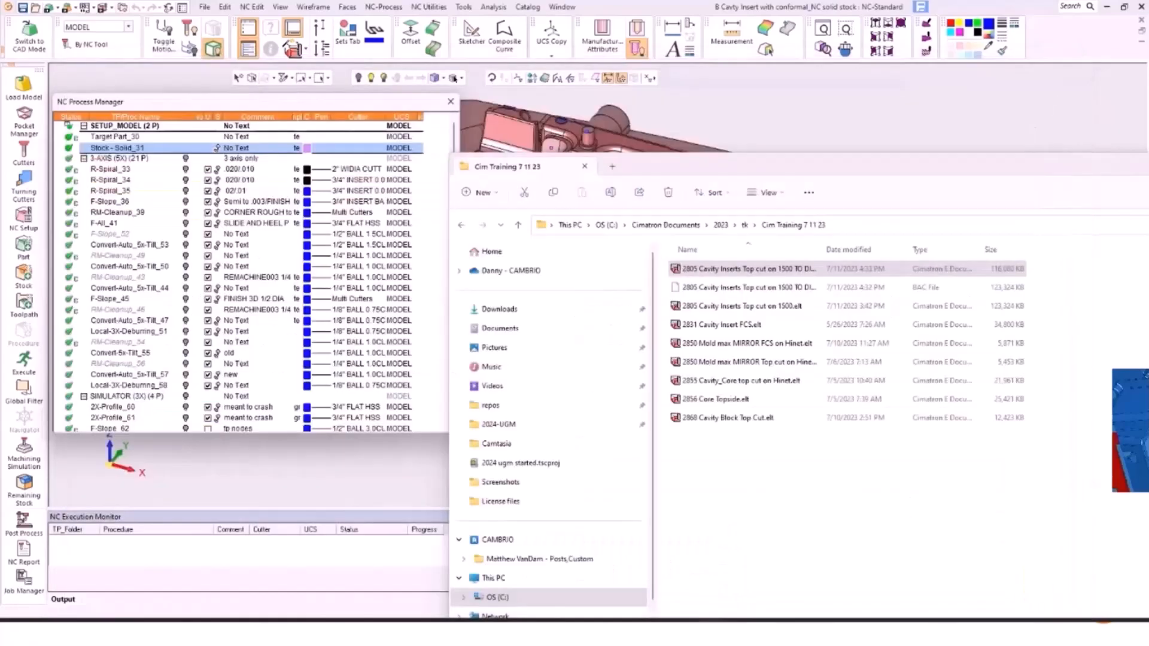
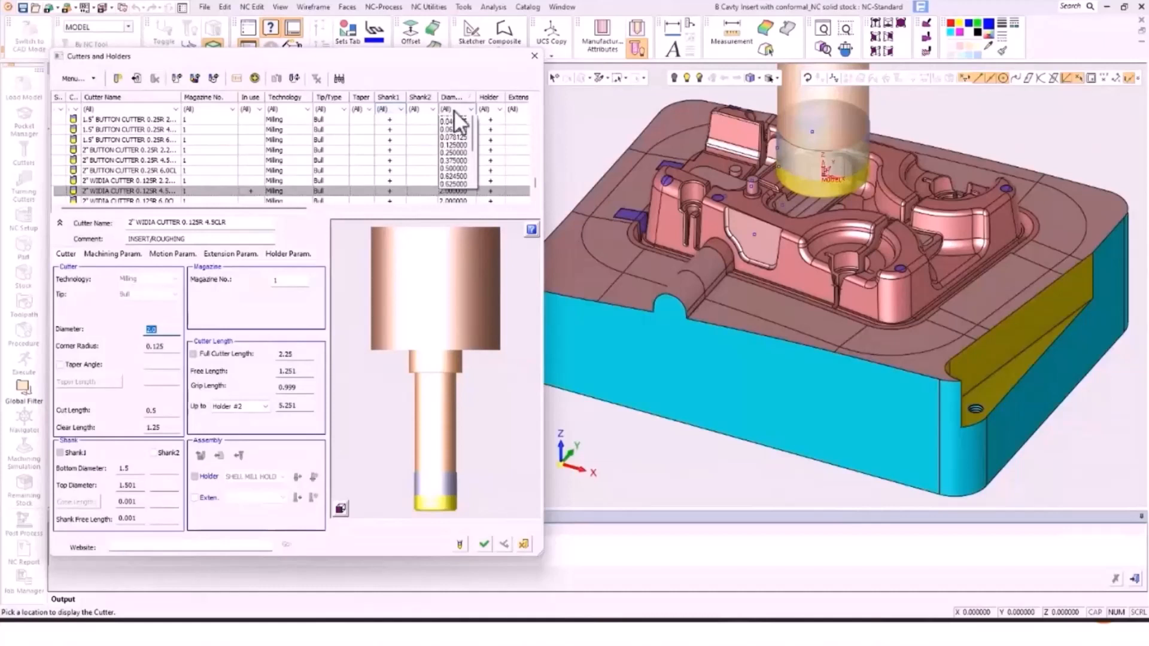
Step: Assign the 0.125-diameter 1/8" BALL 0.75CLR cutter and open the deburring Tool Trajectory settings
{"action": "left_click", "coordinate": [465, 180]}
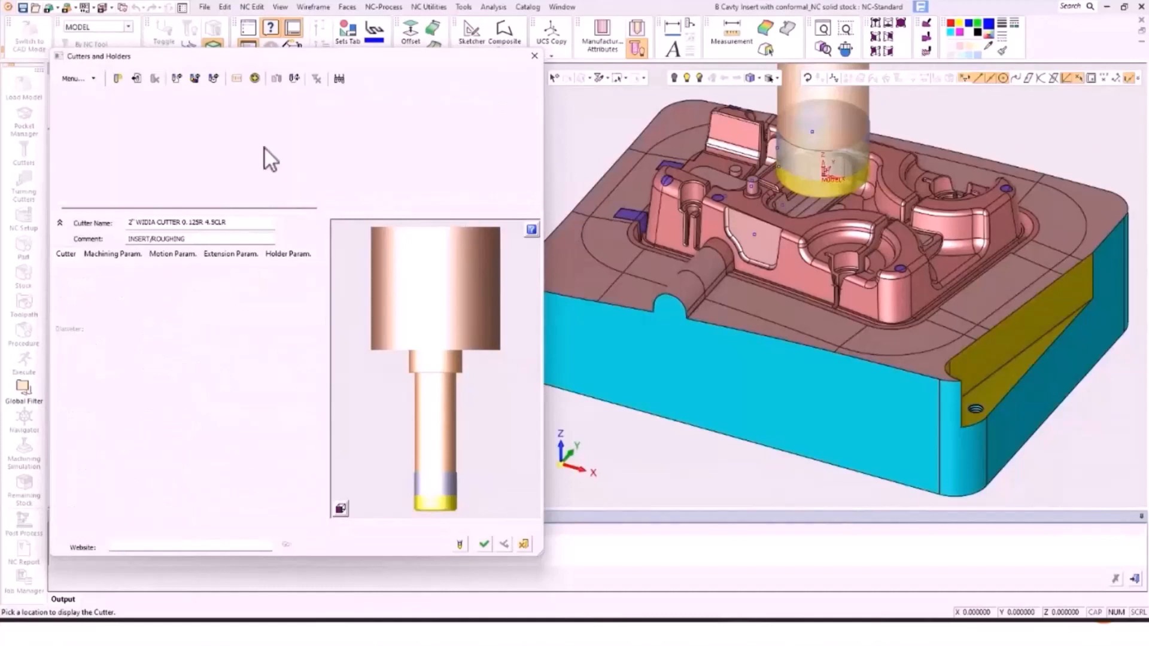
{"action": "left_click", "coordinate": [119, 119]}
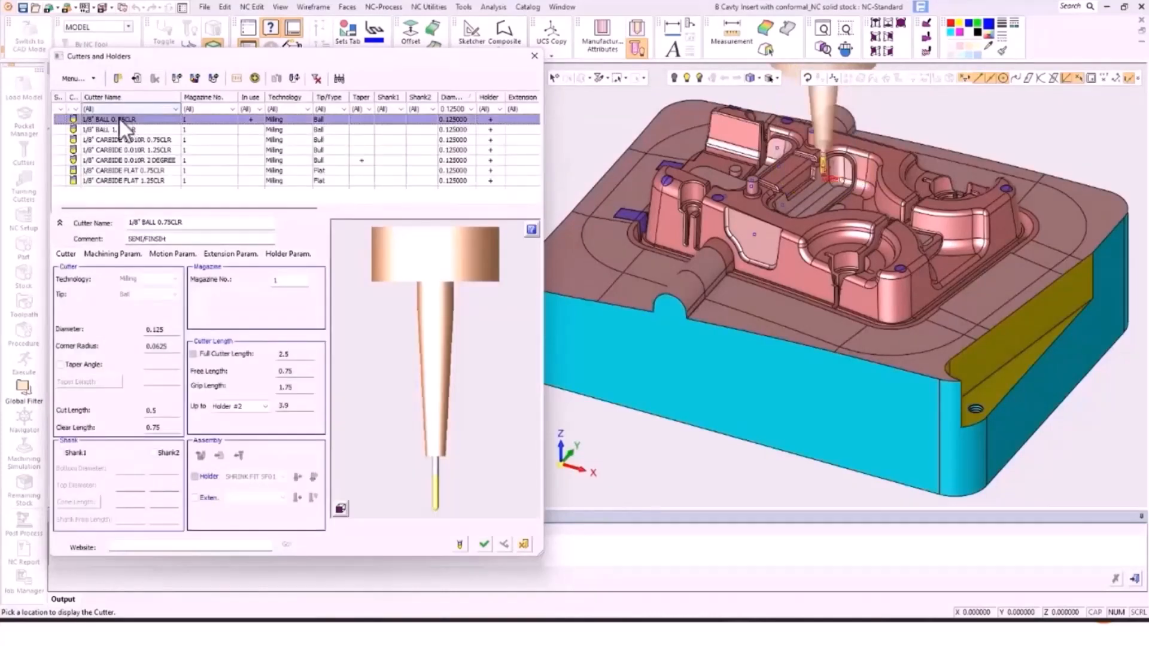
{"action": "left_click", "coordinate": [496, 545]}
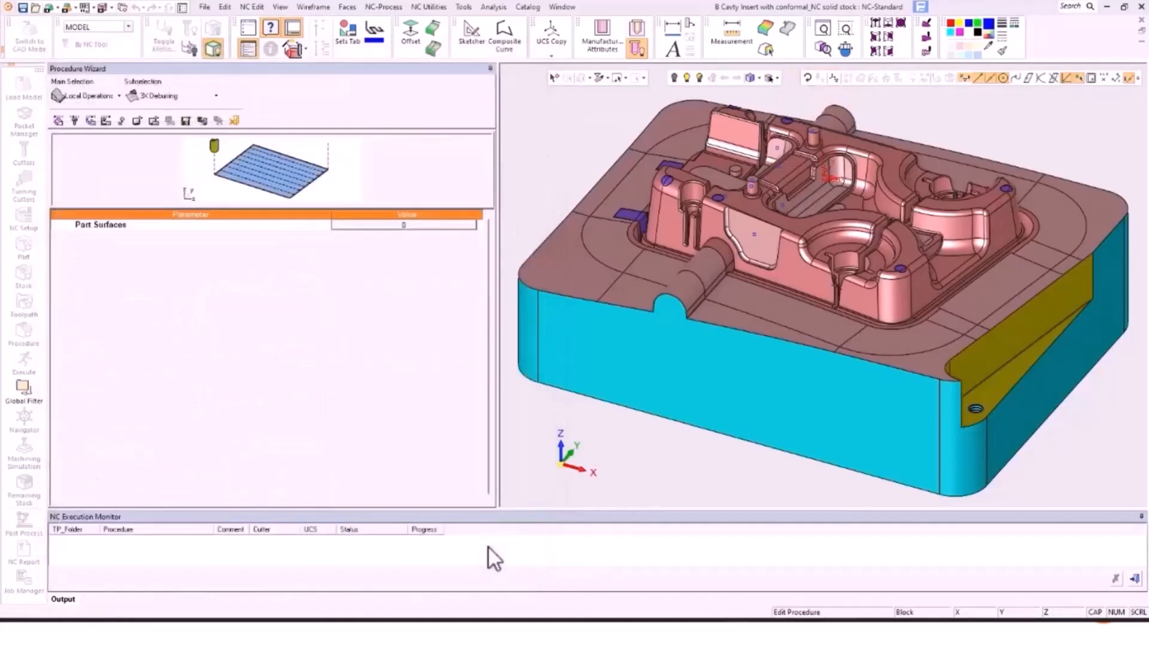
{"action": "left_click", "coordinate": [89, 119]}
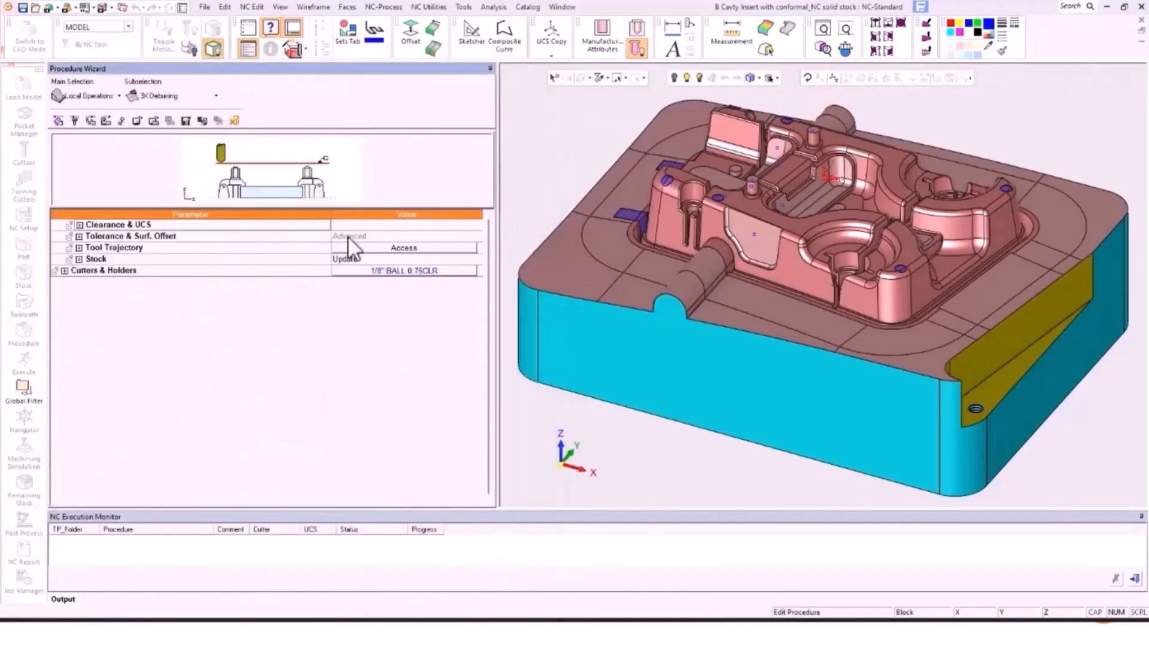
{"action": "left_click", "coordinate": [389, 247]}
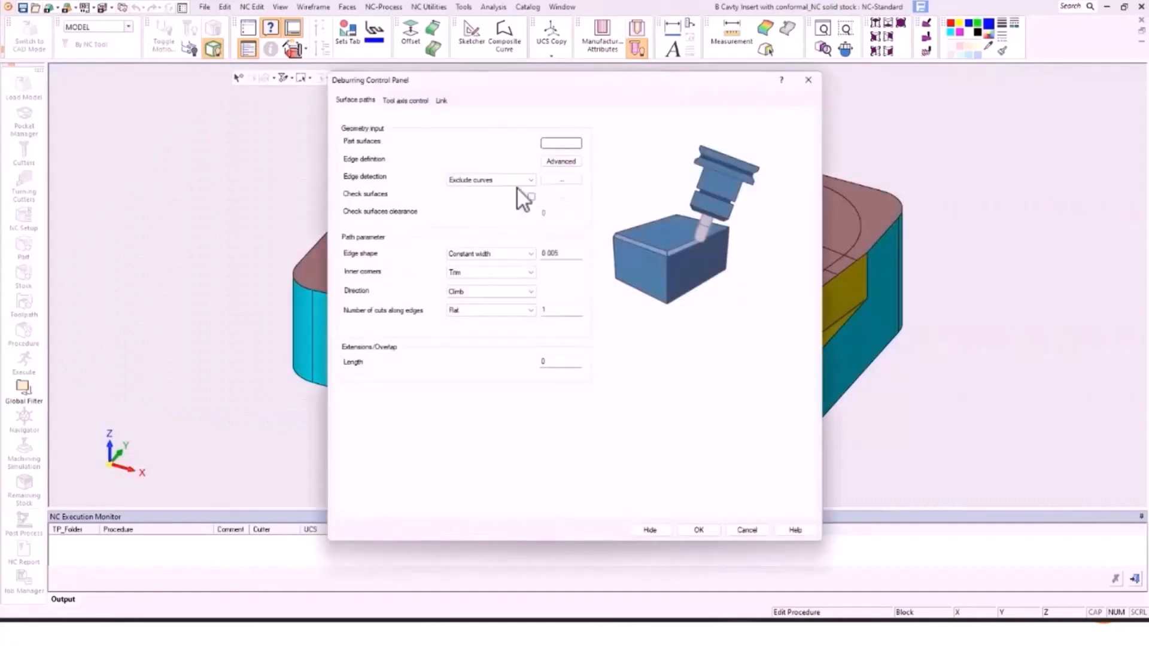
Step: From Top view, brush-select the plate faces around the cavity as deburring part surfaces
{"action": "left_click", "coordinate": [560, 143]}
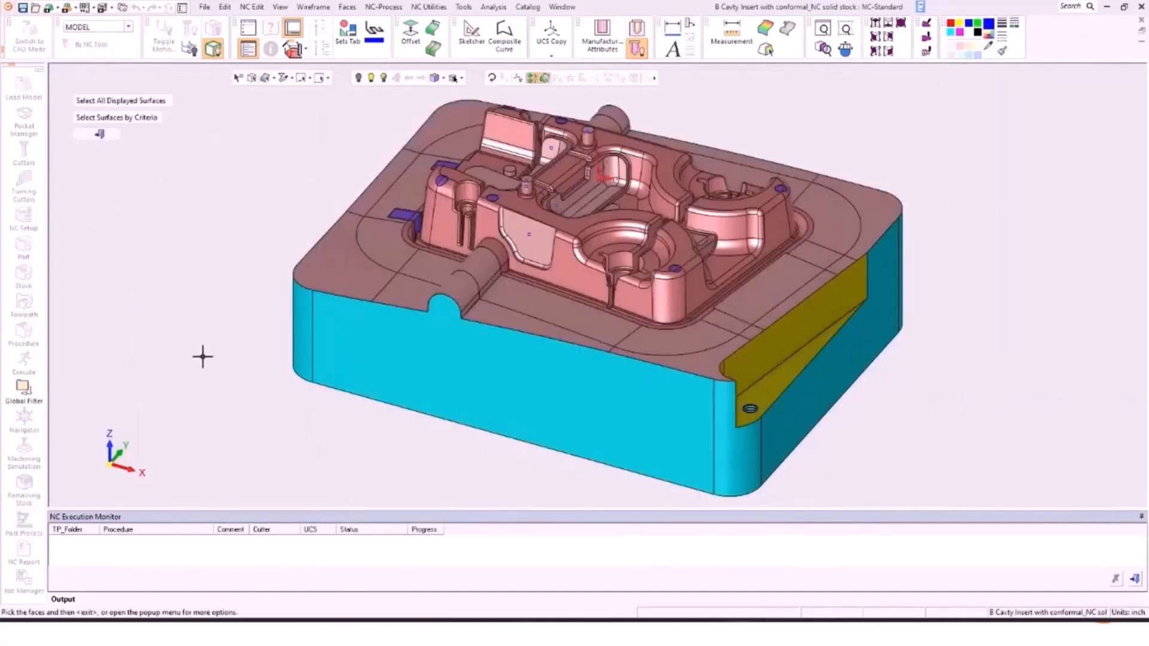
{"action": "left_click", "coordinate": [110, 448]}
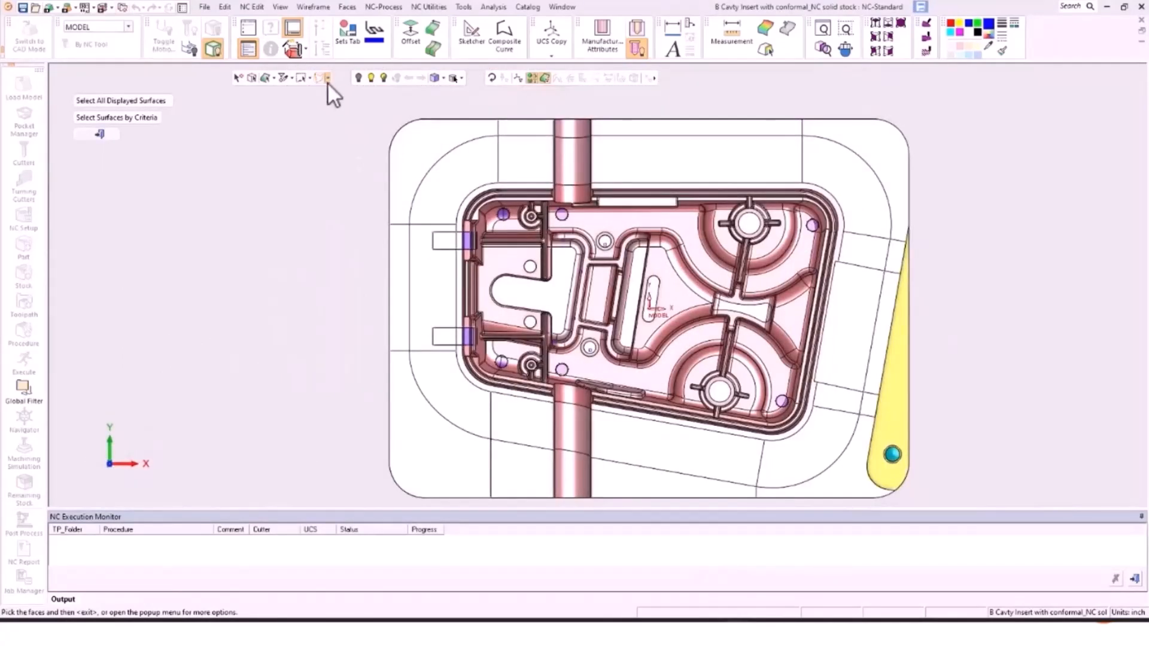
{"action": "left_click", "coordinate": [328, 82]}
{"action": "left_click", "coordinate": [329, 137]}
{"action": "mouse_move", "coordinate": [401, 116]}
{"action": "left_mouse_down"}
{"action": "mouse_move", "coordinate": [459, 132]}
{"action": "mouse_move", "coordinate": [822, 127]}
{"action": "mouse_move", "coordinate": [855, 482]}
{"action": "mouse_move", "coordinate": [903, 494]}
{"action": "mouse_move", "coordinate": [705, 504]}
{"action": "mouse_move", "coordinate": [407, 489]}
{"action": "mouse_move", "coordinate": [396, 350]}
{"action": "mouse_move", "coordinate": [409, 186]}
{"action": "mouse_move", "coordinate": [430, 239]}
{"action": "mouse_move", "coordinate": [453, 402]}
{"action": "mouse_move", "coordinate": [571, 456]}
{"action": "mouse_move", "coordinate": [807, 467]}
{"action": "mouse_move", "coordinate": [824, 438]}
{"action": "mouse_move", "coordinate": [861, 256]}
{"action": "mouse_move", "coordinate": [867, 200]}
{"action": "mouse_move", "coordinate": [755, 159]}
{"action": "mouse_move", "coordinate": [455, 155]}
{"action": "left_mouse_up"}
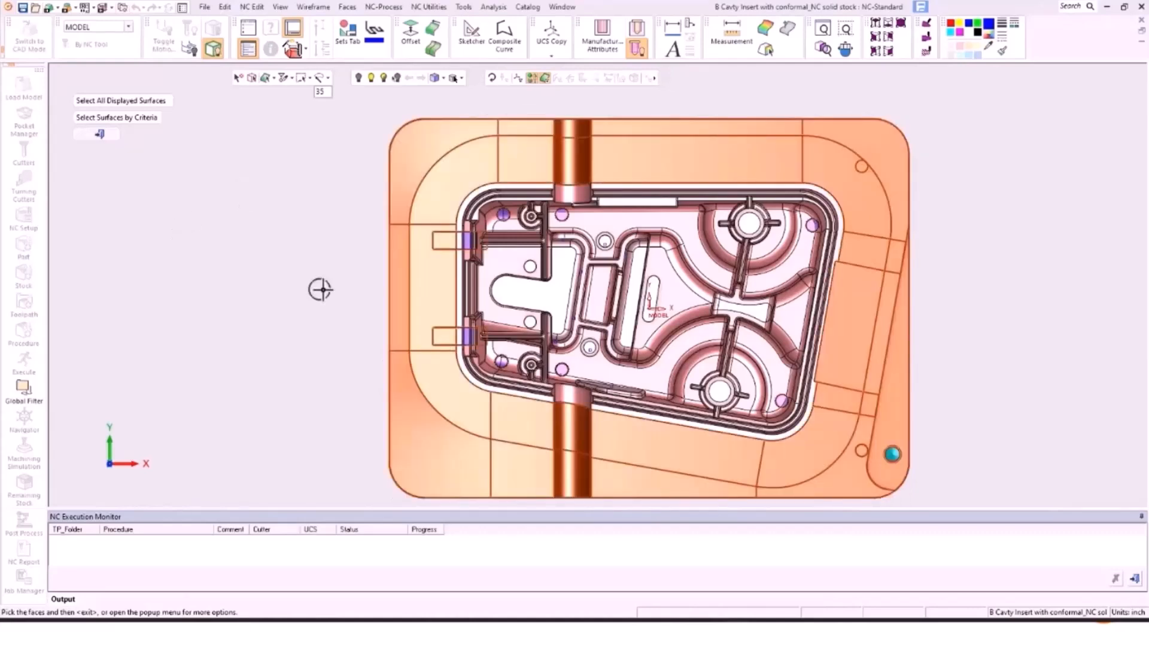
{"action": "middle_click", "coordinate": [326, 231]}
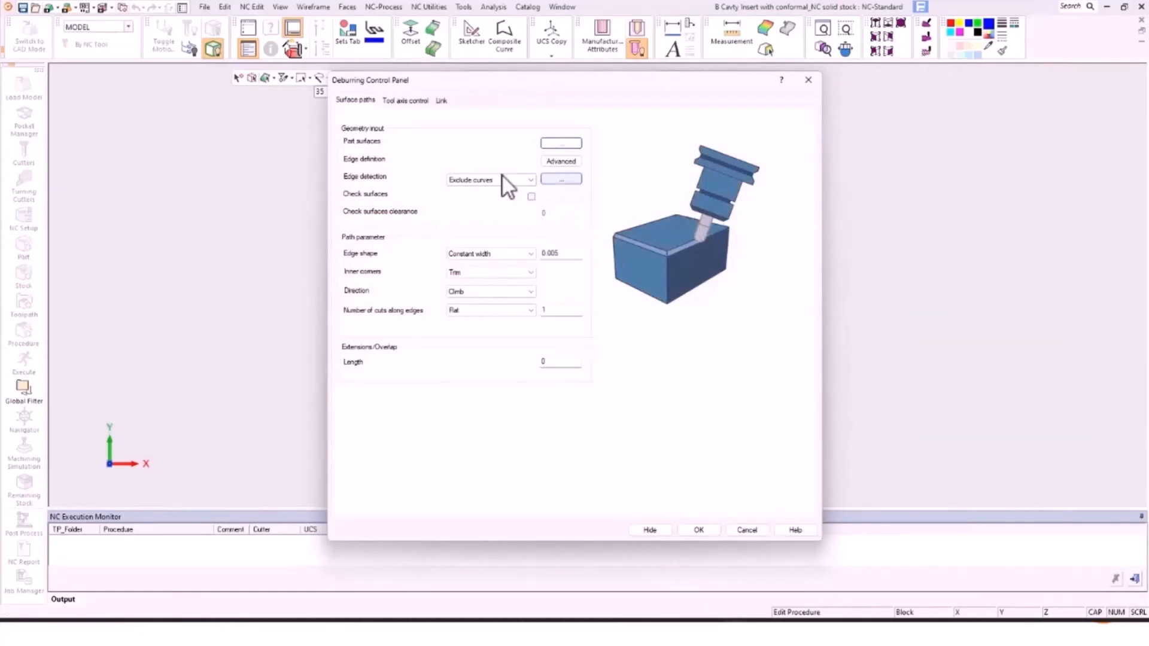
Step: Exclude a contour from the front base edge to the short corner edge from edge detection
{"action": "left_click", "coordinate": [559, 179]}
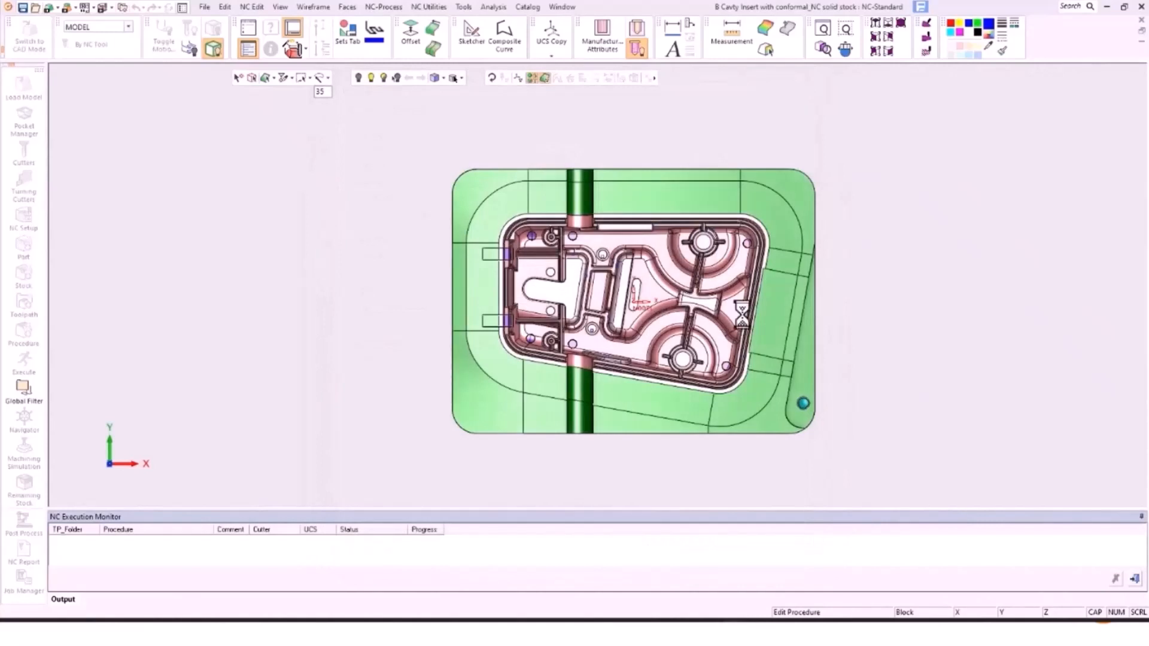
{"action": "middle_click_drag", "start_coordinate": [815, 405], "coordinate": [767, 365]}
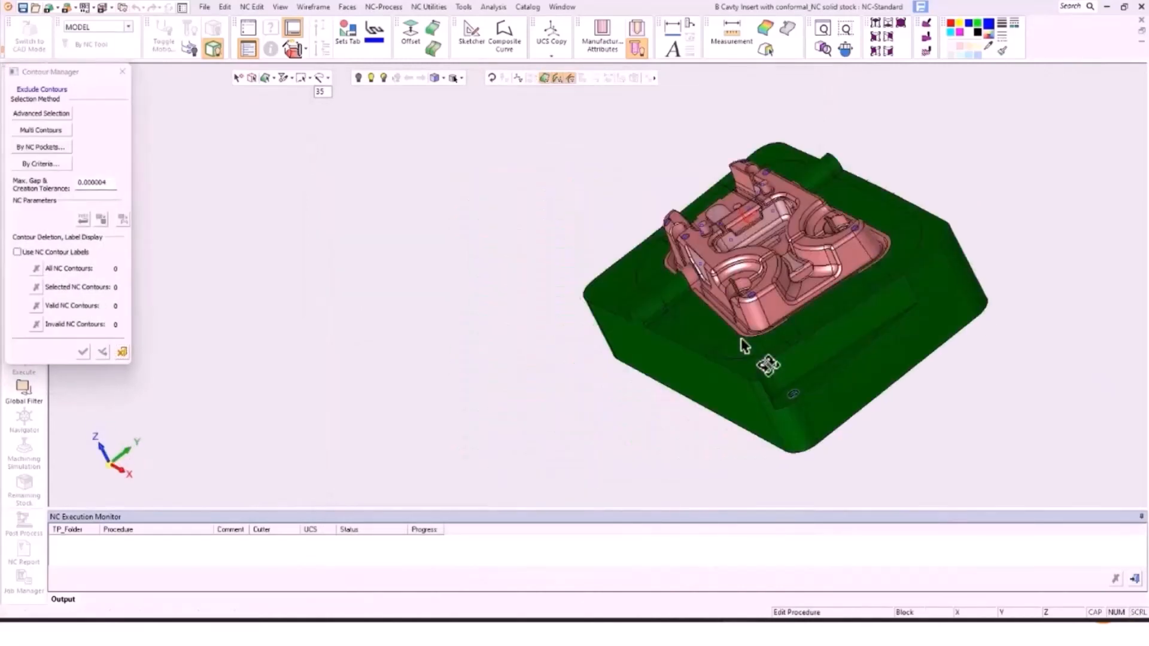
{"action": "scroll", "coordinate": [795, 366], "scroll_direction": "up", "scroll_amount": 4}
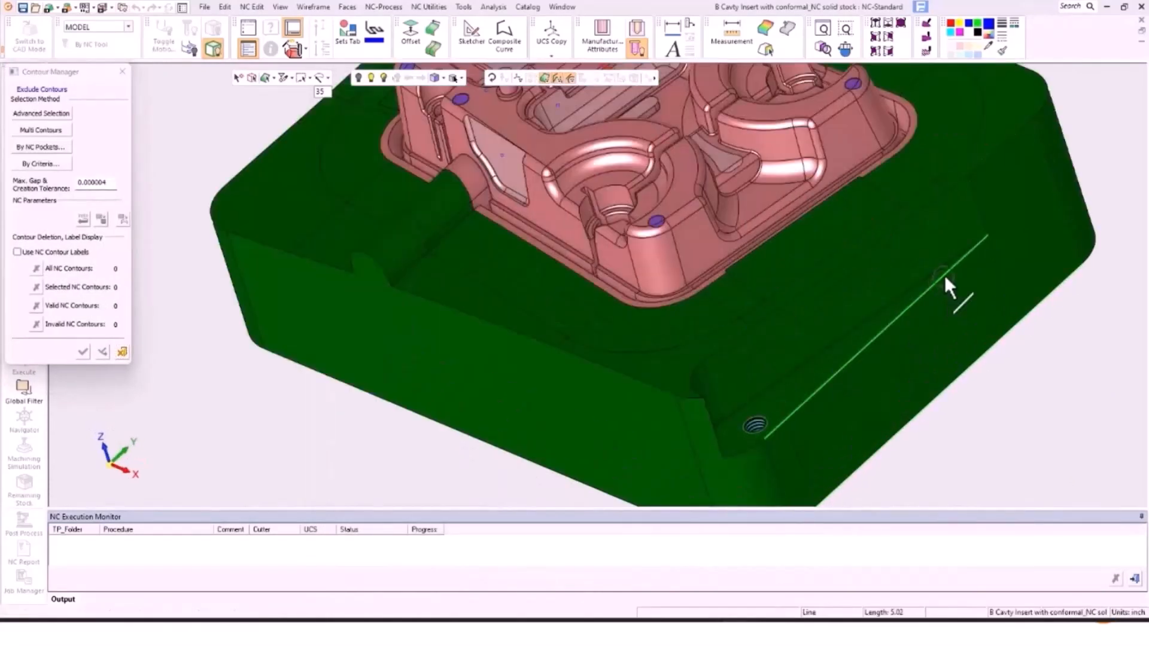
{"action": "left_click", "coordinate": [946, 272]}
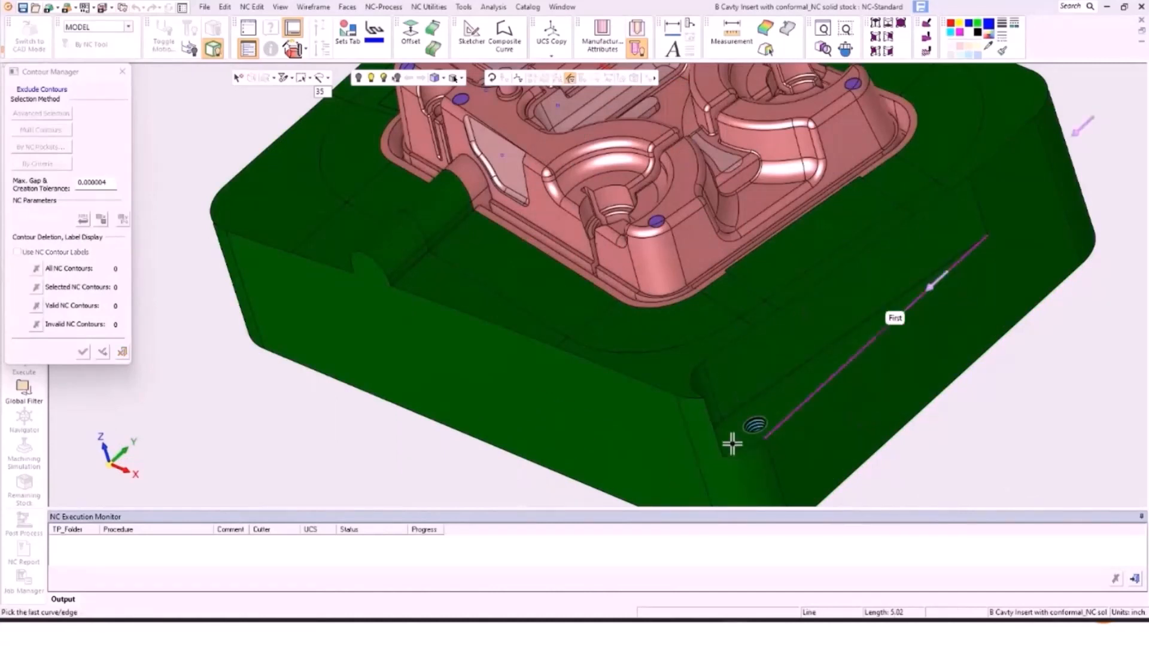
{"action": "left_click", "coordinate": [709, 403]}
{"action": "middle_click", "coordinate": [757, 334]}
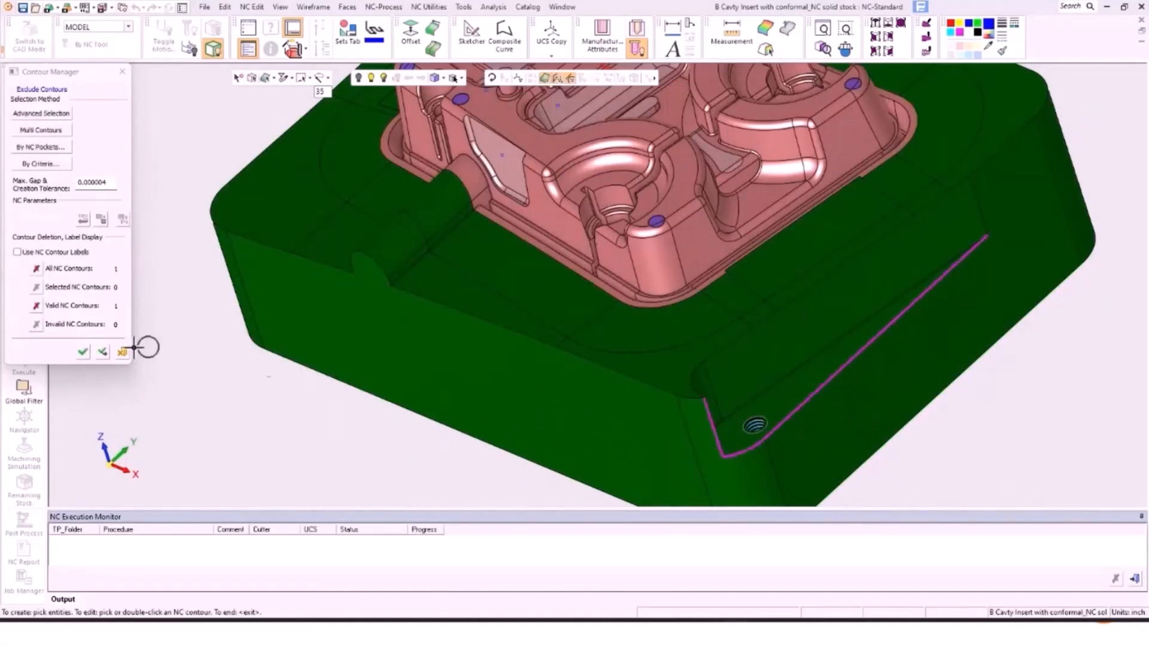
{"action": "left_click", "coordinate": [83, 352]}
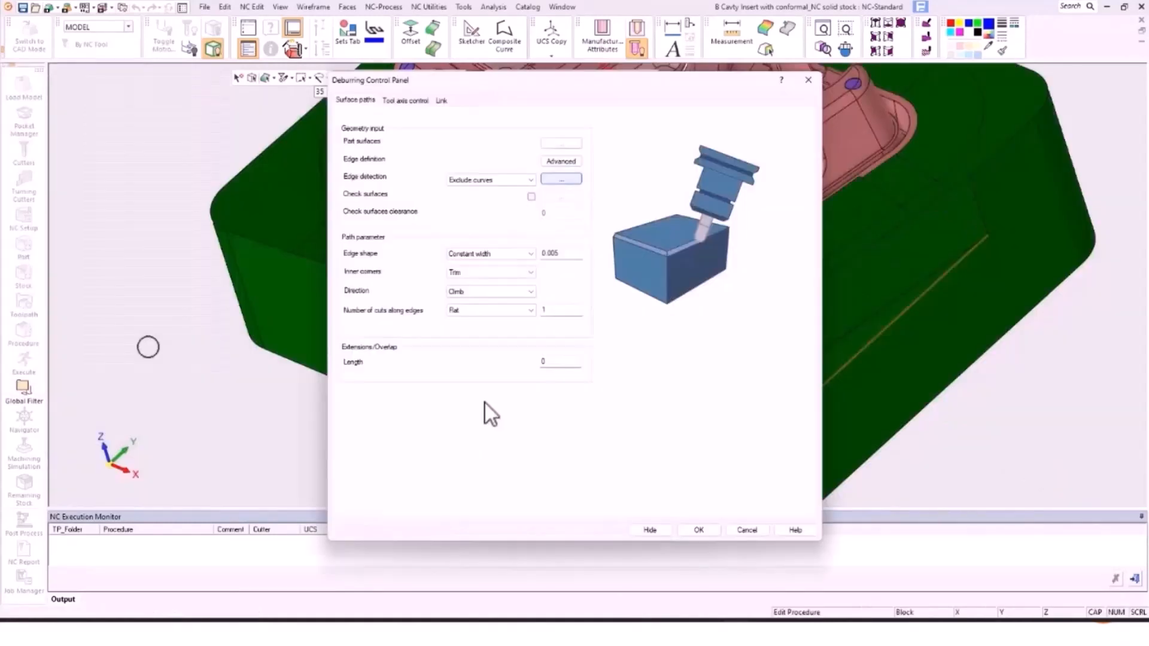
Step: Keep Constant width 0.005 edges, Trim inner corners, Climb cutting and Flat cuts along edges
{"action": "left_click", "coordinate": [506, 254]}
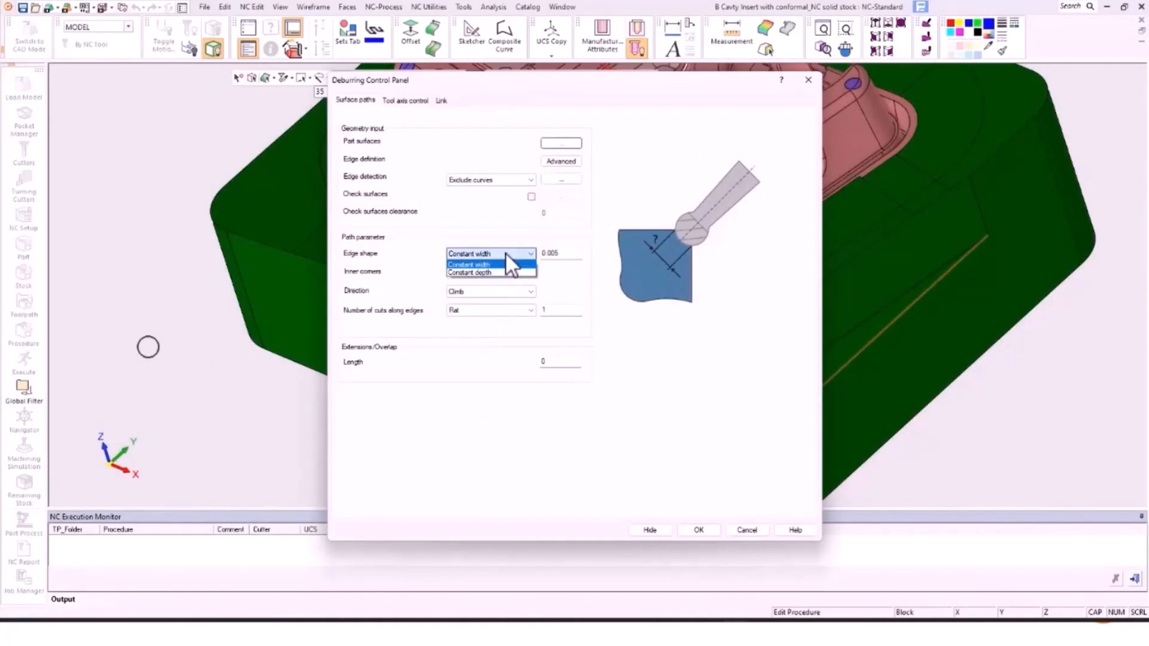
{"action": "left_click", "coordinate": [575, 249]}
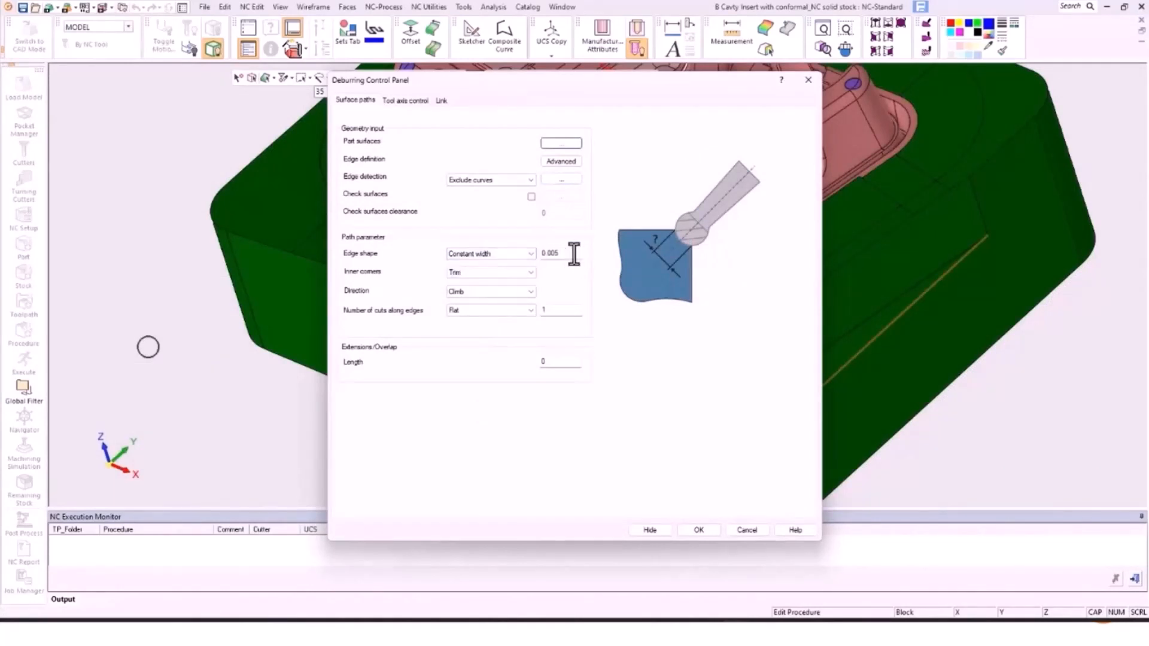
{"action": "left_click_drag", "start_coordinate": [573, 252], "coordinate": [536, 256]}
{"action": "left_click", "coordinate": [515, 276]}
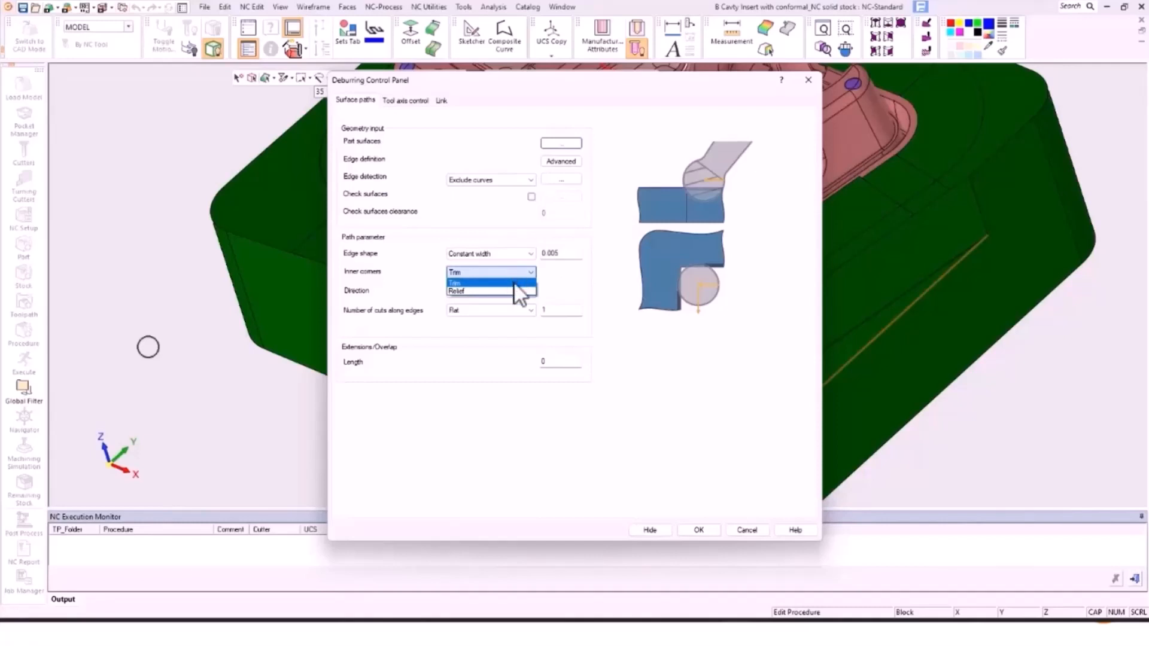
{"action": "left_click", "coordinate": [566, 272]}
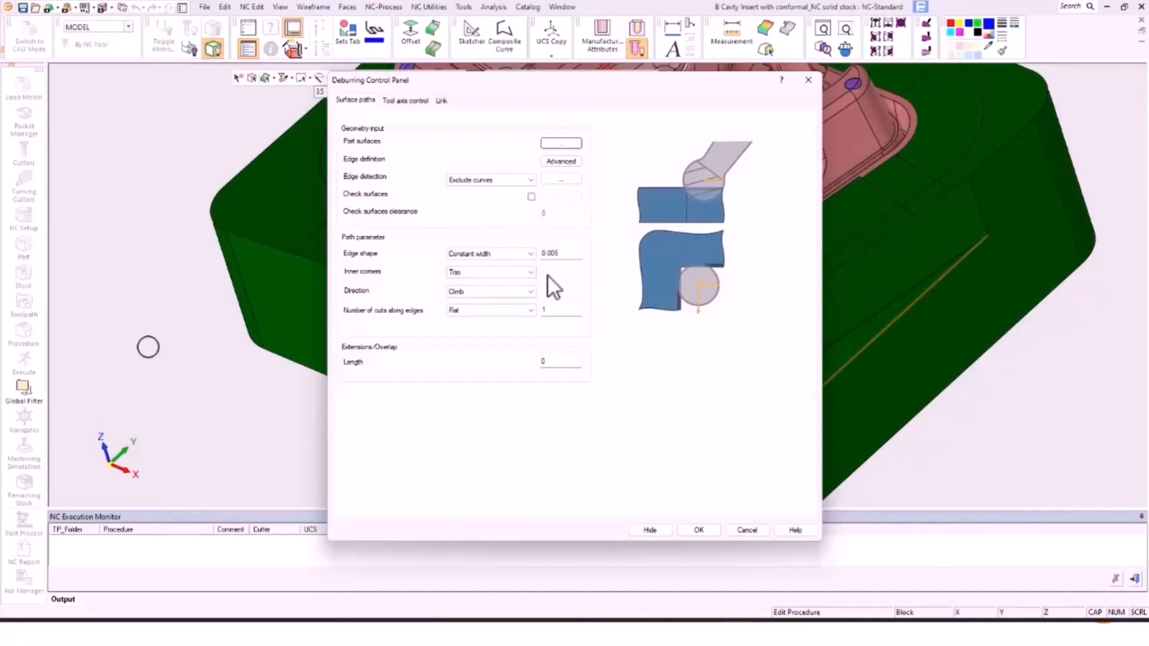
{"action": "left_click", "coordinate": [484, 292]}
{"action": "left_click", "coordinate": [483, 292]}
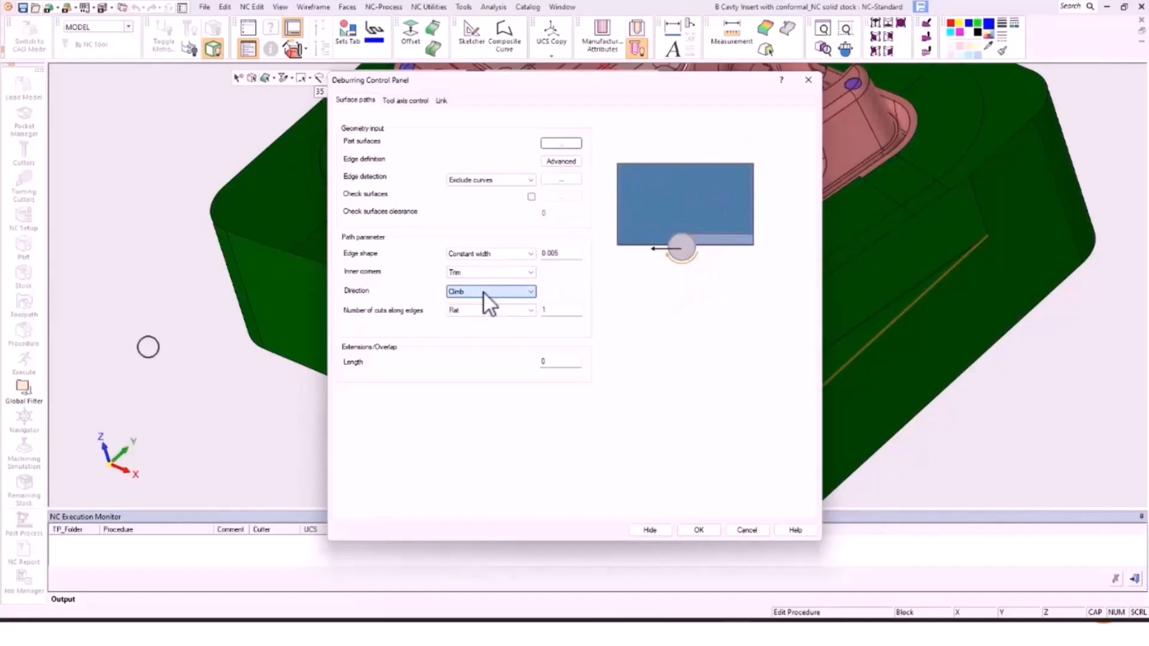
{"action": "left_click", "coordinate": [489, 312]}
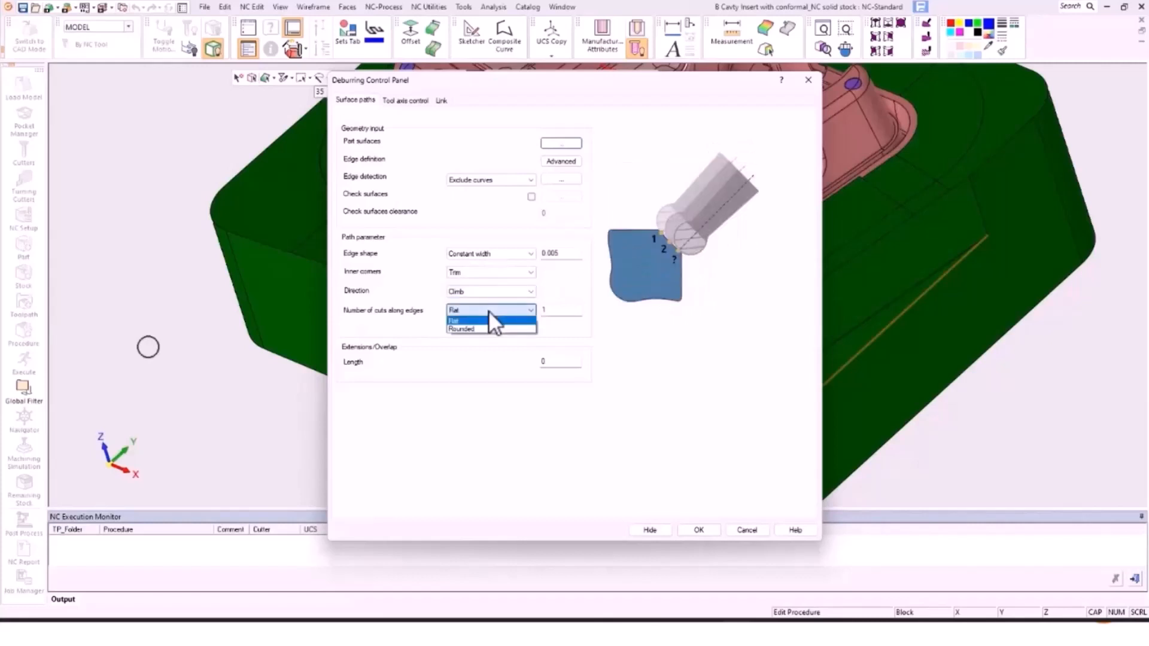
{"action": "left_click", "coordinate": [560, 309]}
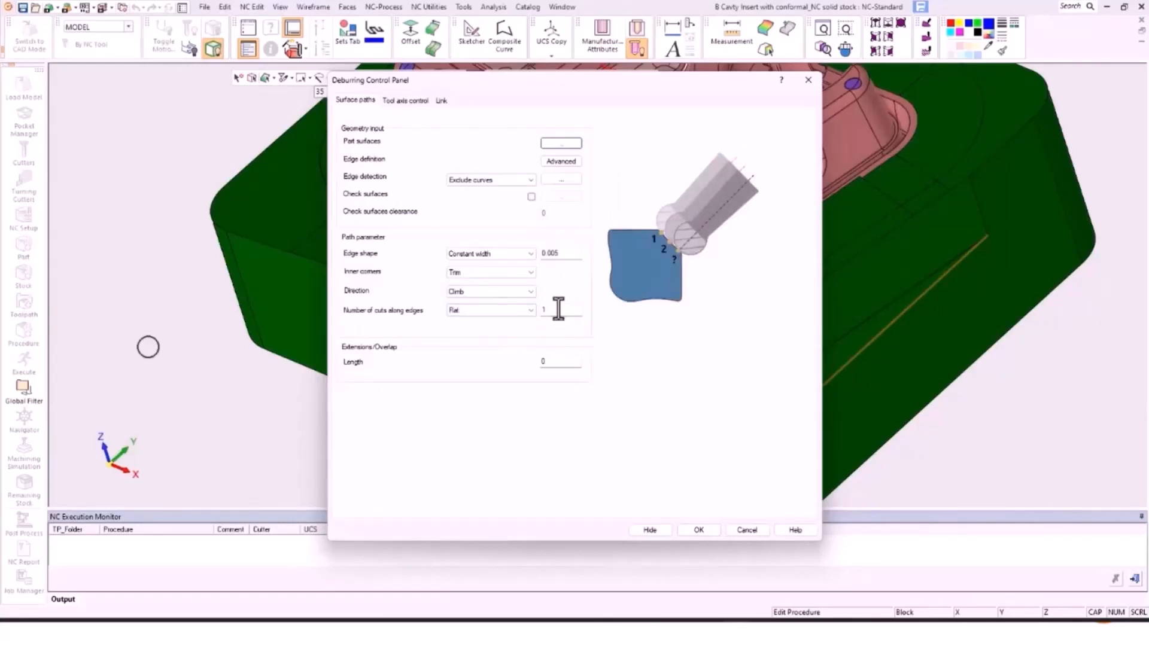
Step: Review the tool axis and link clearance settings, then accept the Deburring Control Panel
{"action": "left_click", "coordinate": [410, 101]}
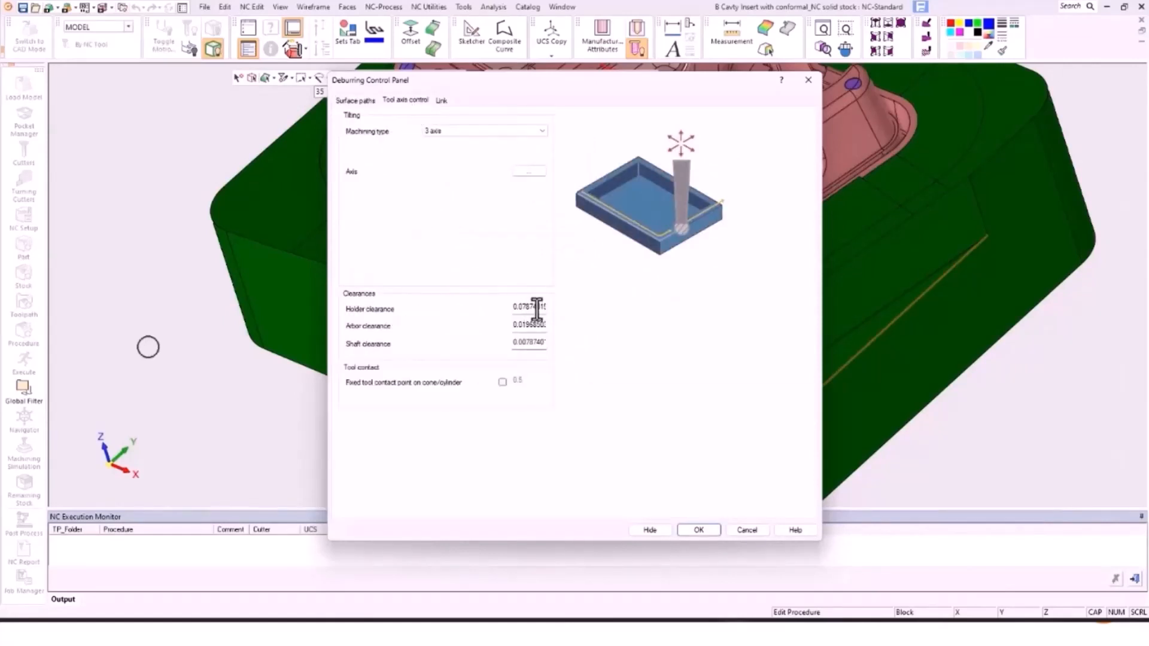
{"action": "left_click", "coordinate": [442, 100]}
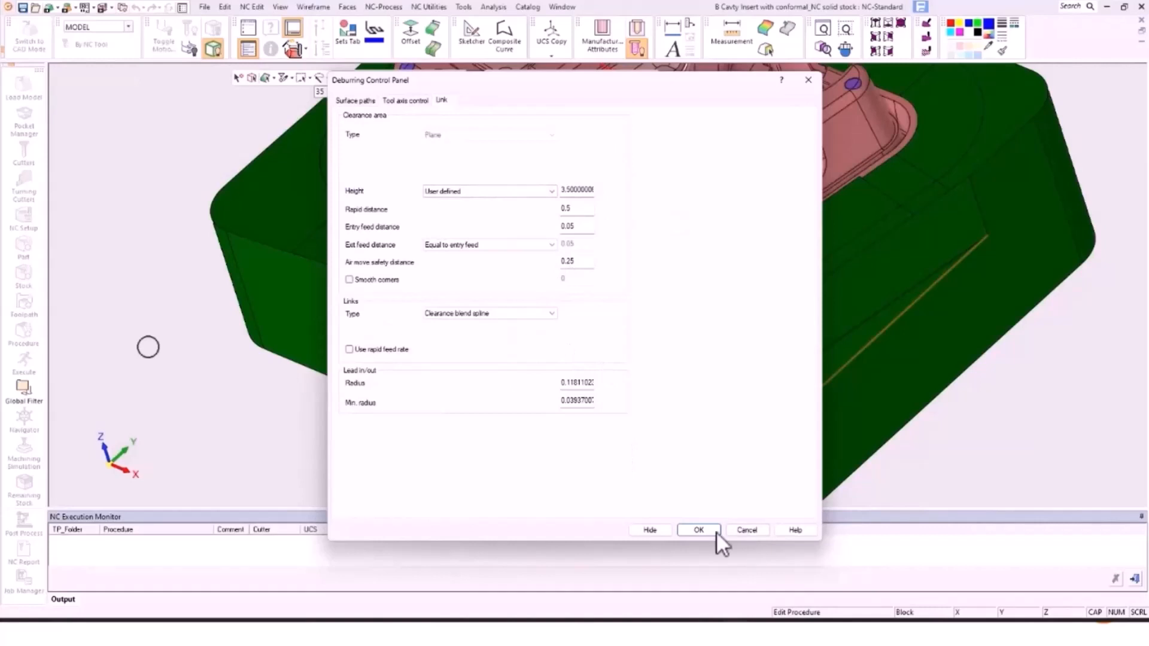
{"action": "left_click", "coordinate": [700, 529]}
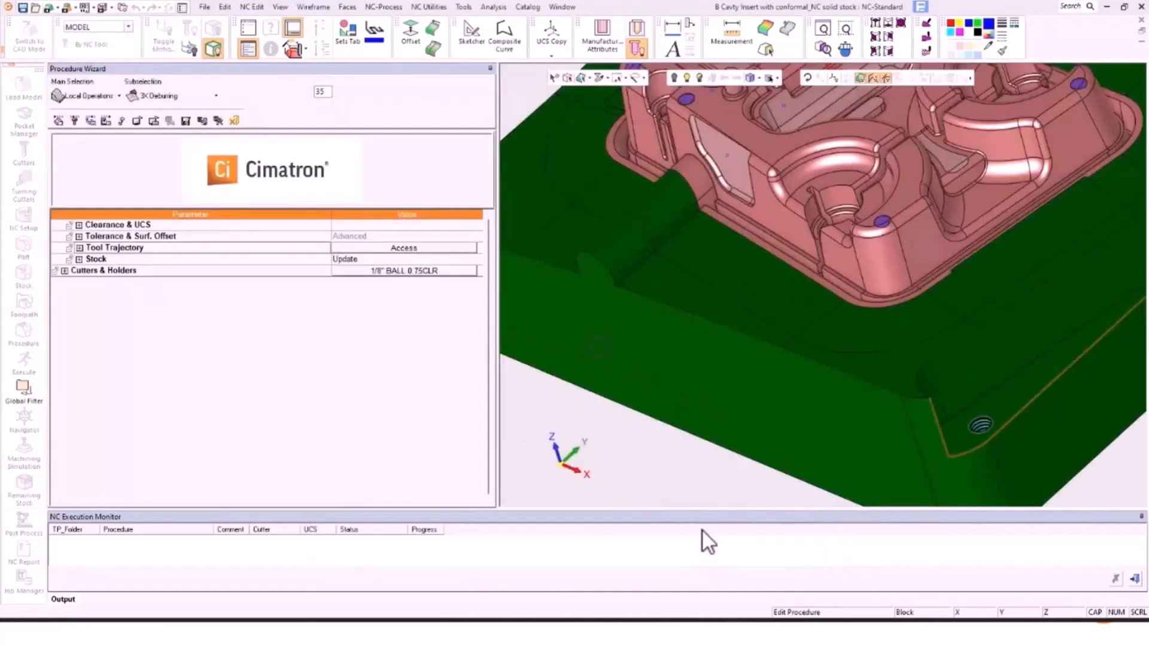
Step: Close the Procedure Wizard and show Local-3X-Deburring_64's toolpath in the Navigator
{"action": "left_click", "coordinate": [223, 121]}
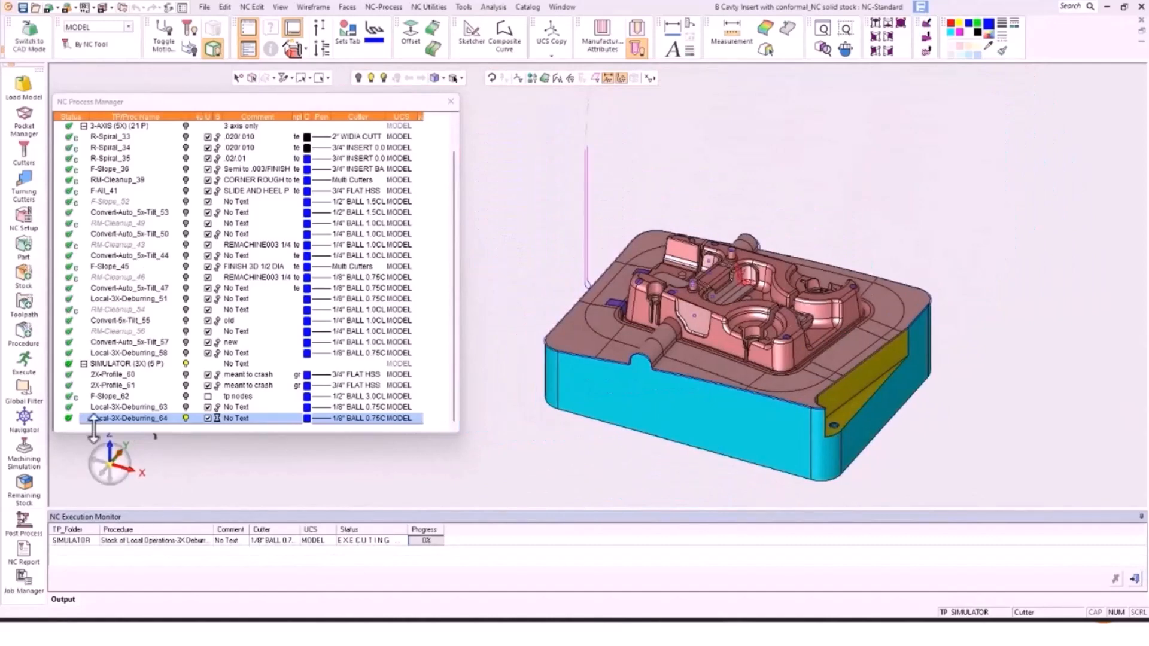
{"action": "left_click", "coordinate": [24, 420]}
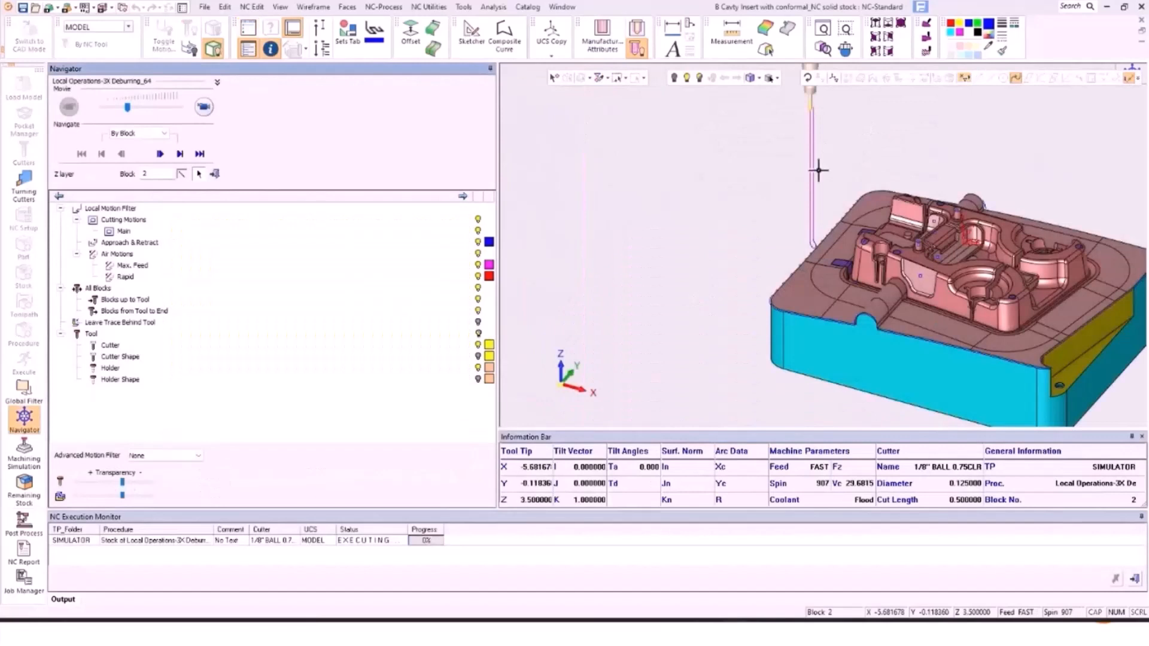
Step: Play the deburring toolpath to block 629, pausing to inspect the ball cutter at the top edge
{"action": "left_click", "coordinate": [206, 105]}
{"action": "scroll", "coordinate": [840, 232], "scroll_direction": "up", "scroll_amount": 5}
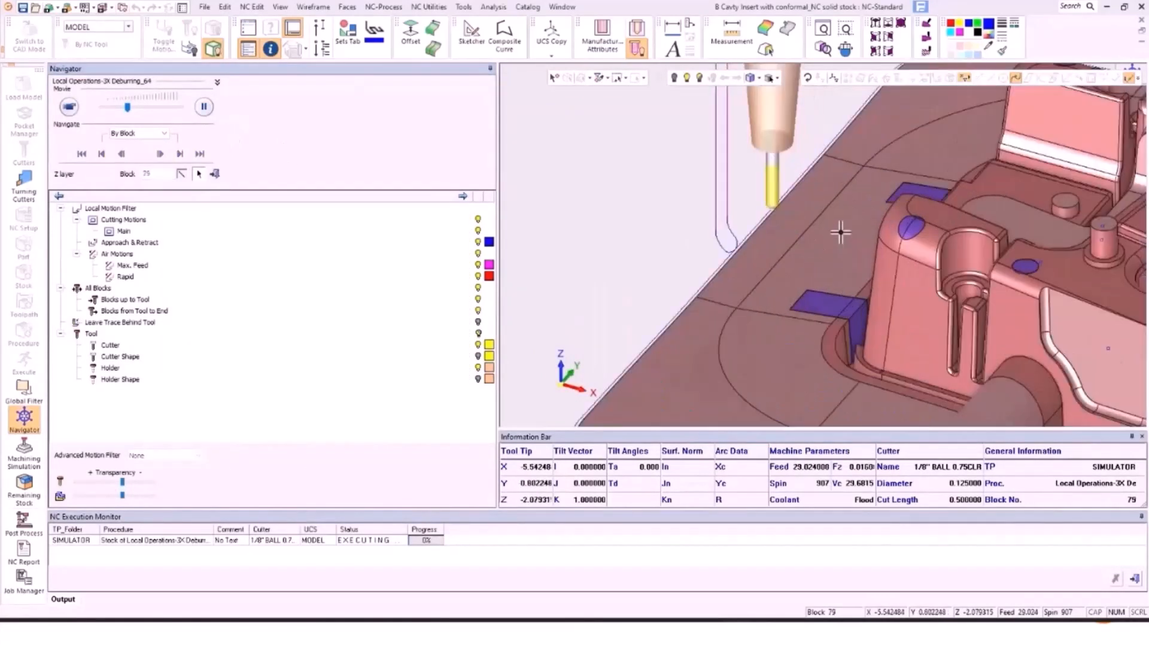
{"action": "left_click", "coordinate": [203, 107]}
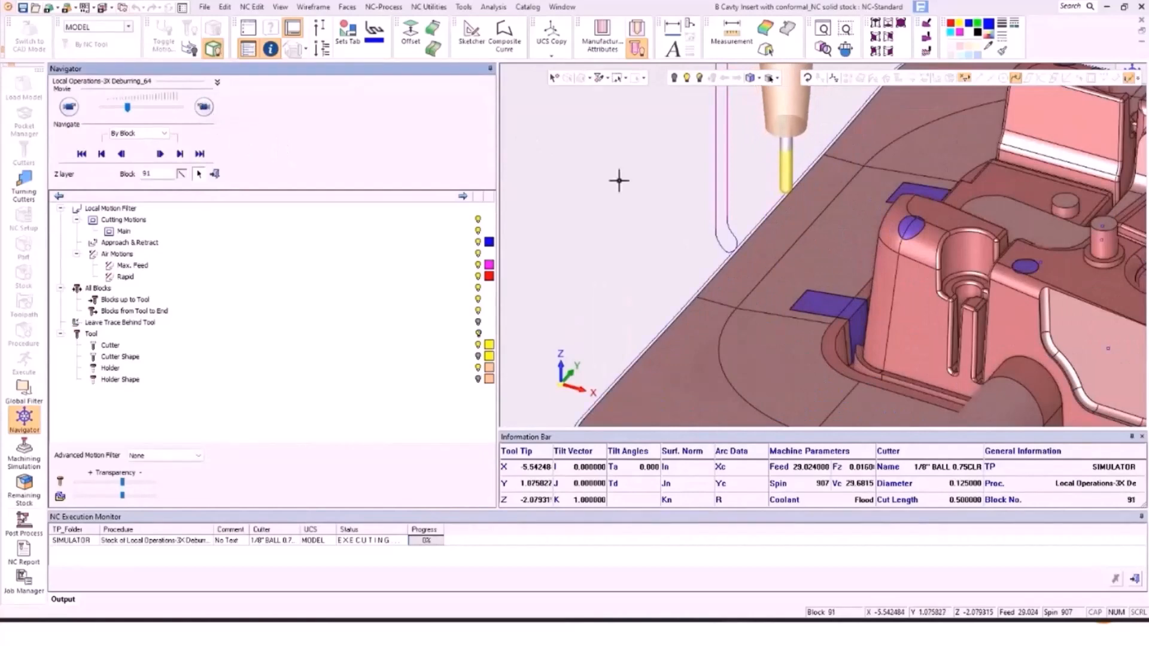
{"action": "scroll", "coordinate": [820, 226], "scroll_direction": "up", "scroll_amount": 10}
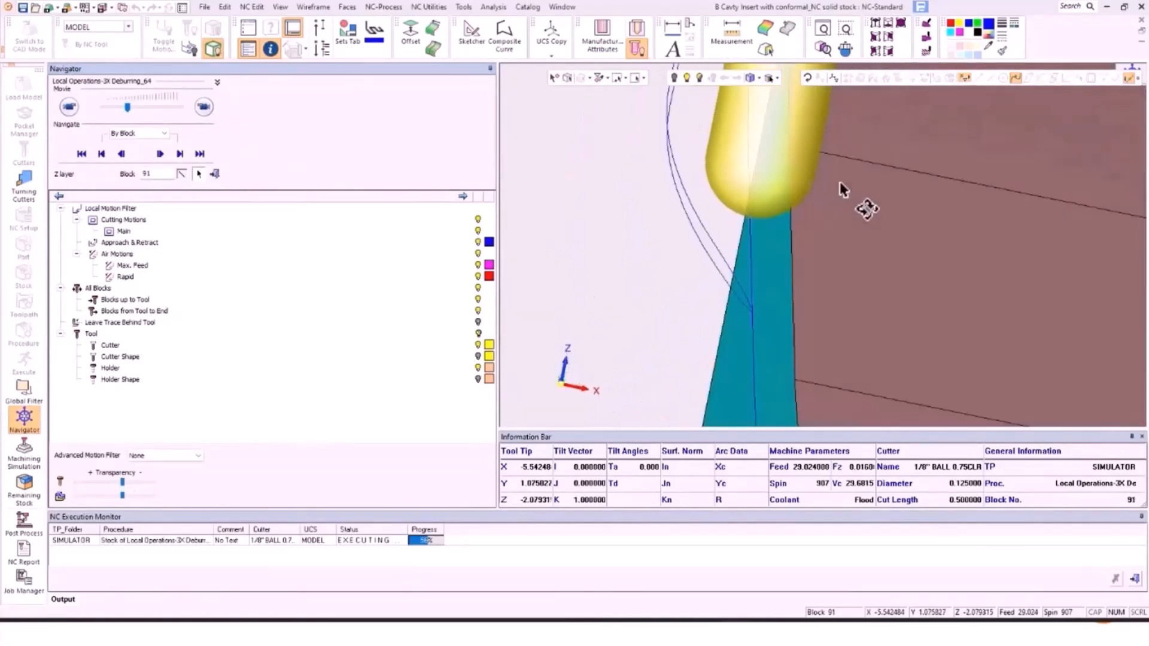
{"action": "scroll", "coordinate": [840, 189], "scroll_direction": "down", "scroll_amount": 5}
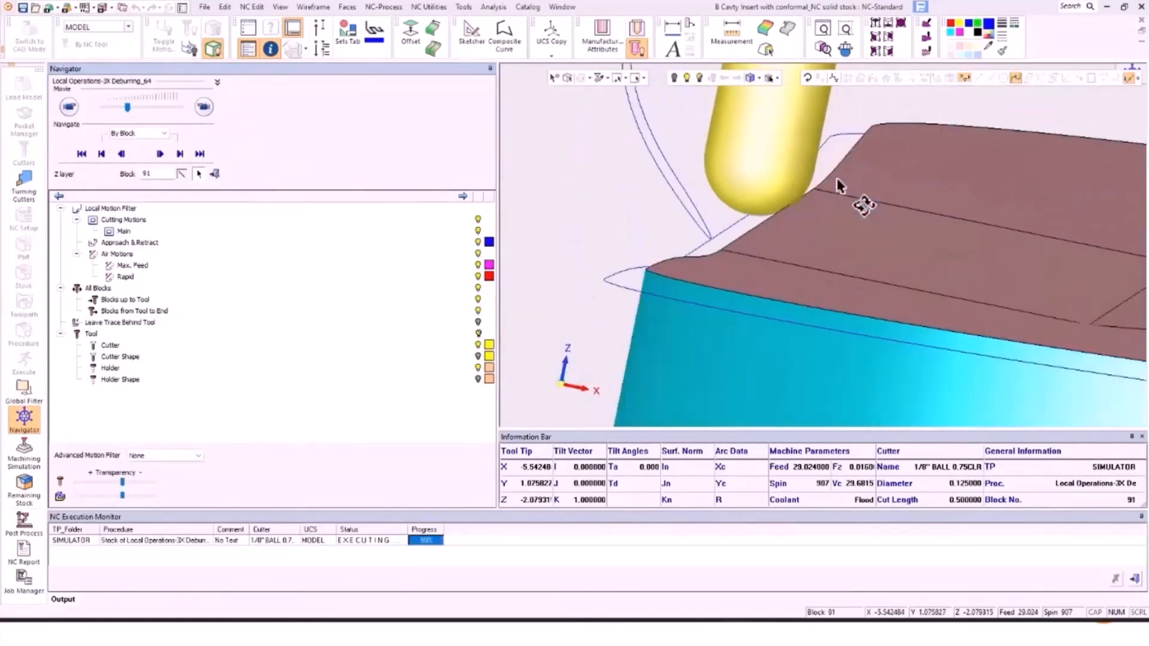
{"action": "scroll", "coordinate": [840, 190], "scroll_direction": "up", "scroll_amount": 4}
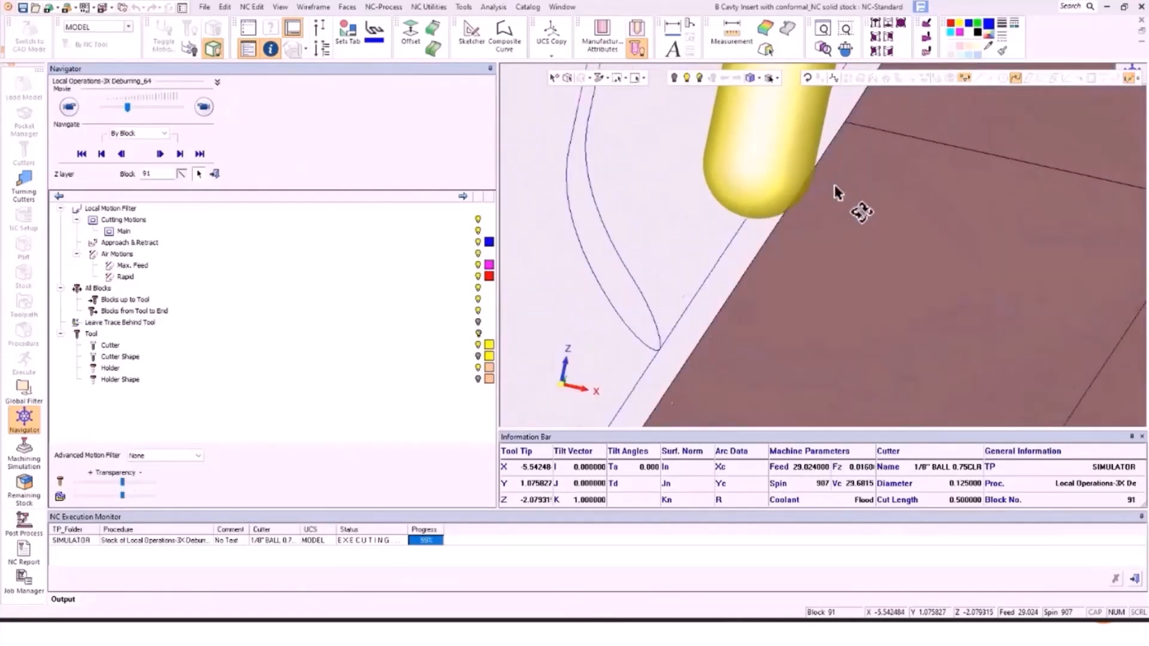
{"action": "scroll", "coordinate": [836, 192], "scroll_direction": "down", "scroll_amount": 3}
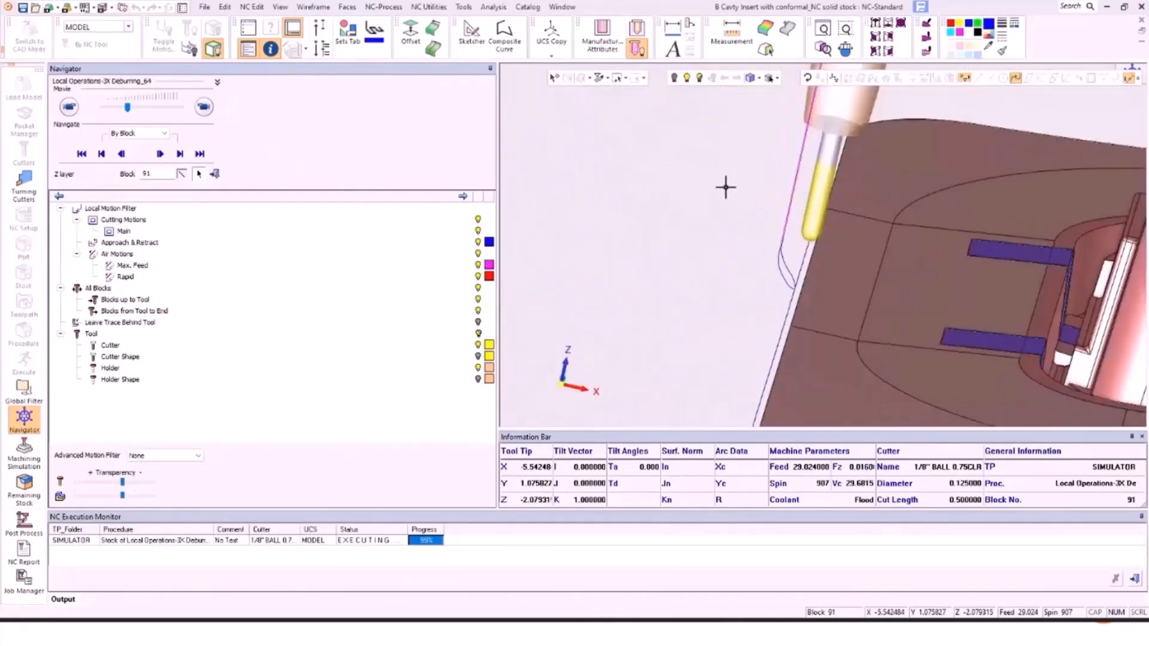
{"action": "scroll", "coordinate": [639, 161], "scroll_direction": "down", "scroll_amount": 5}
{"action": "left_click", "coordinate": [203, 106]}
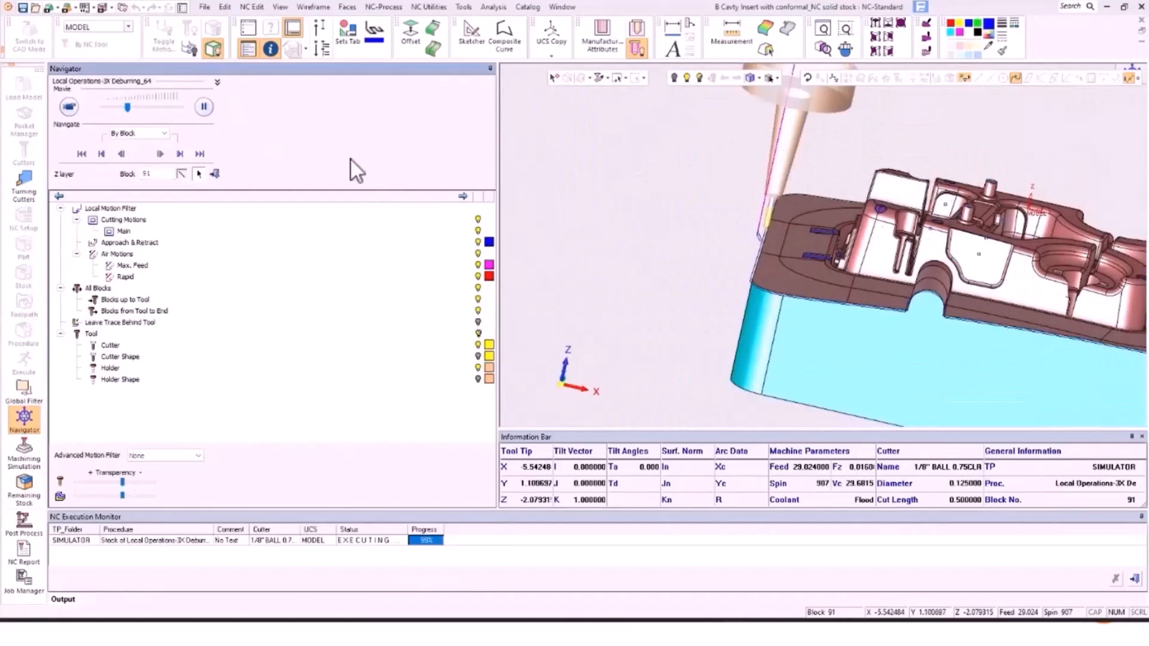
{"action": "scroll", "coordinate": [744, 215], "scroll_direction": "down", "scroll_amount": 4}
{"action": "middle_click_drag", "start_coordinate": [760, 223], "coordinate": [813, 240]}
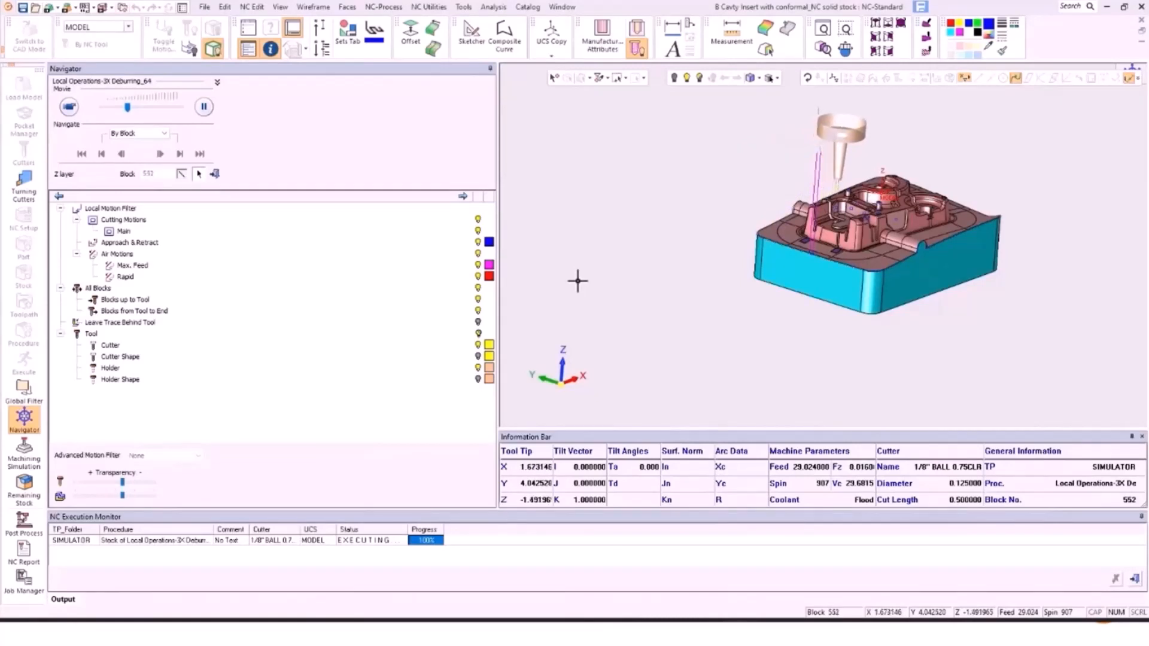
{"action": "left_click", "coordinate": [219, 173]}
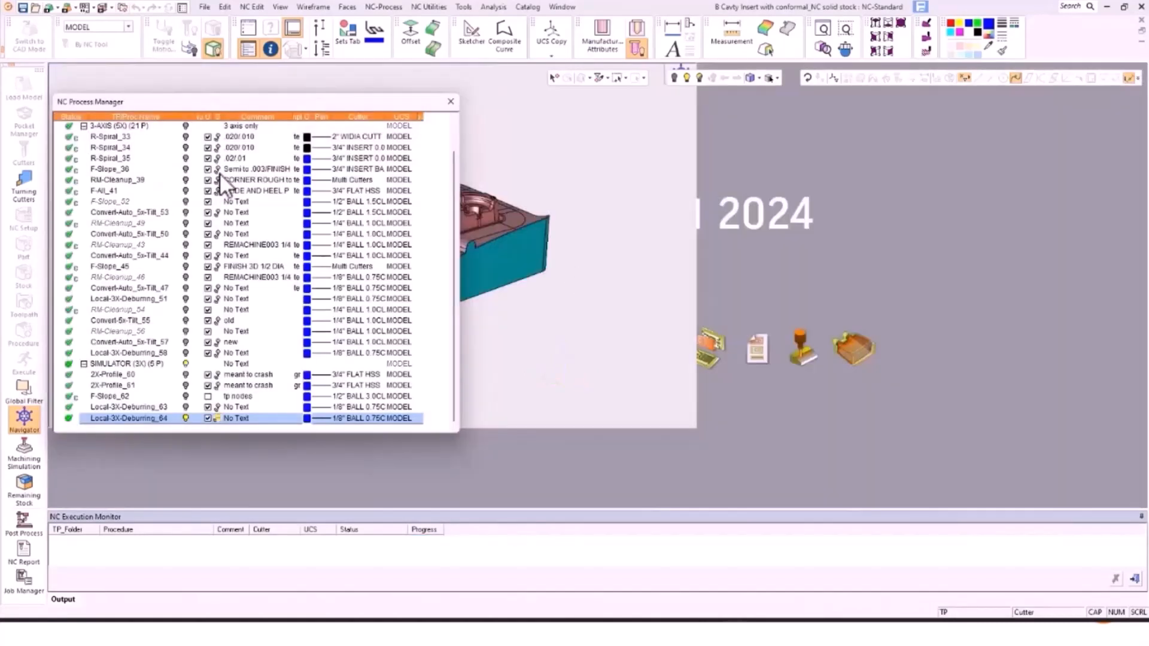
Step: Exit the simulation via the SIMULATOR folder and browse RM-Cleanup_54, RM-Cleanup_56 and Convert-5x-Tilt_55
{"action": "left_click", "coordinate": [183, 364]}
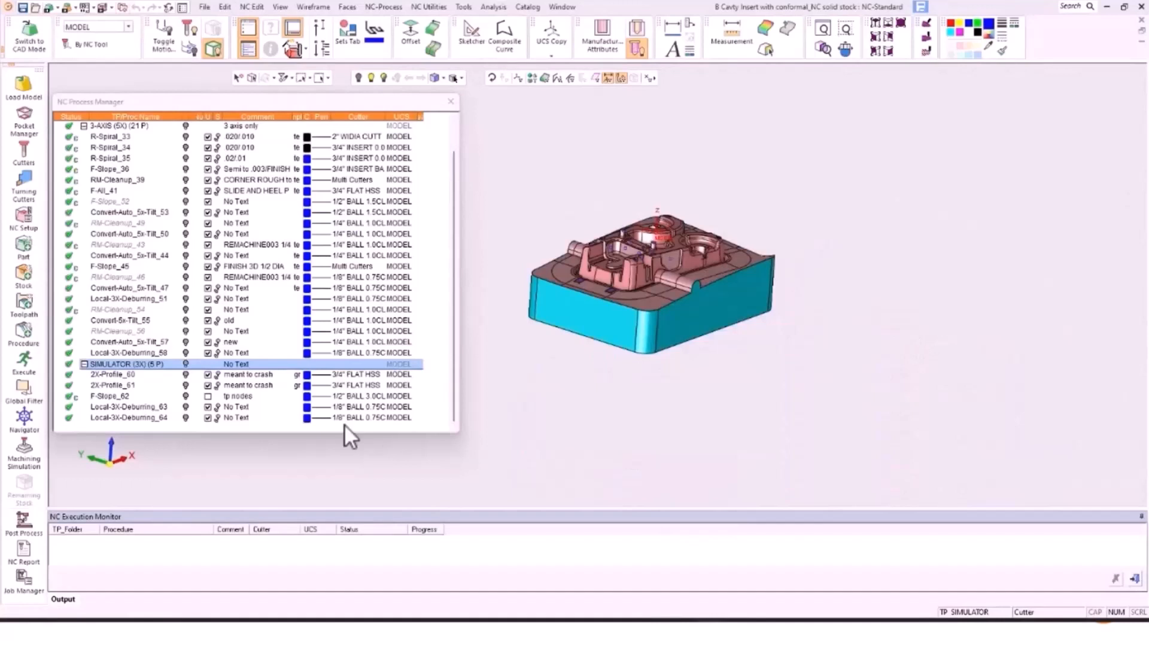
{"action": "left_click", "coordinate": [133, 315]}
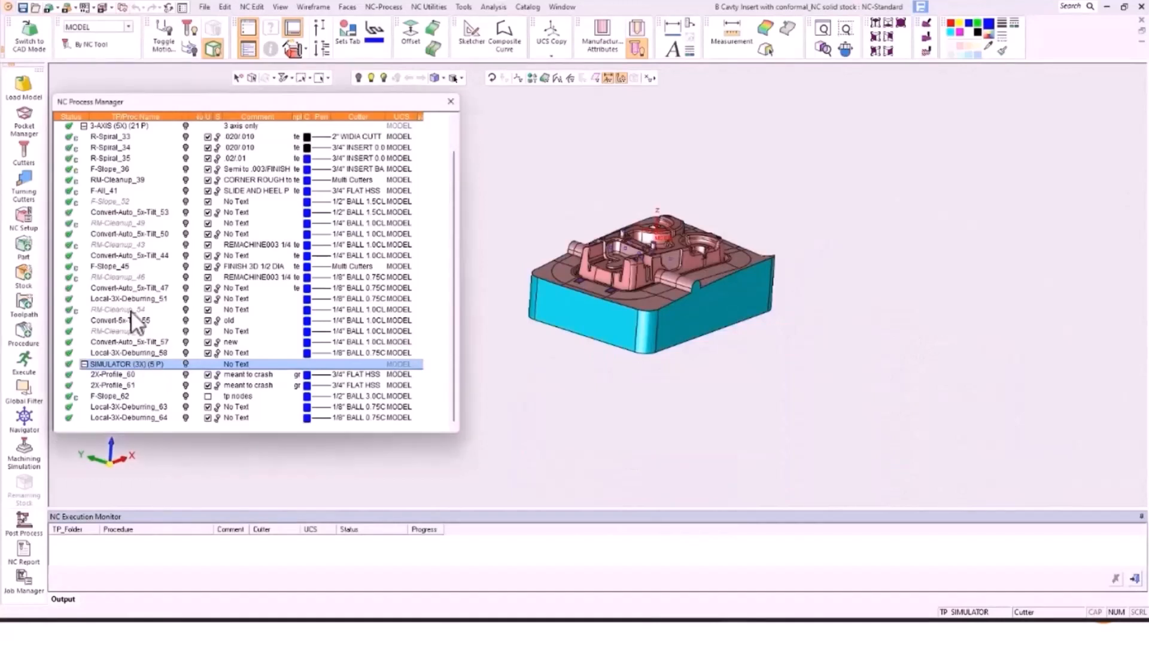
{"action": "left_click", "coordinate": [131, 310]}
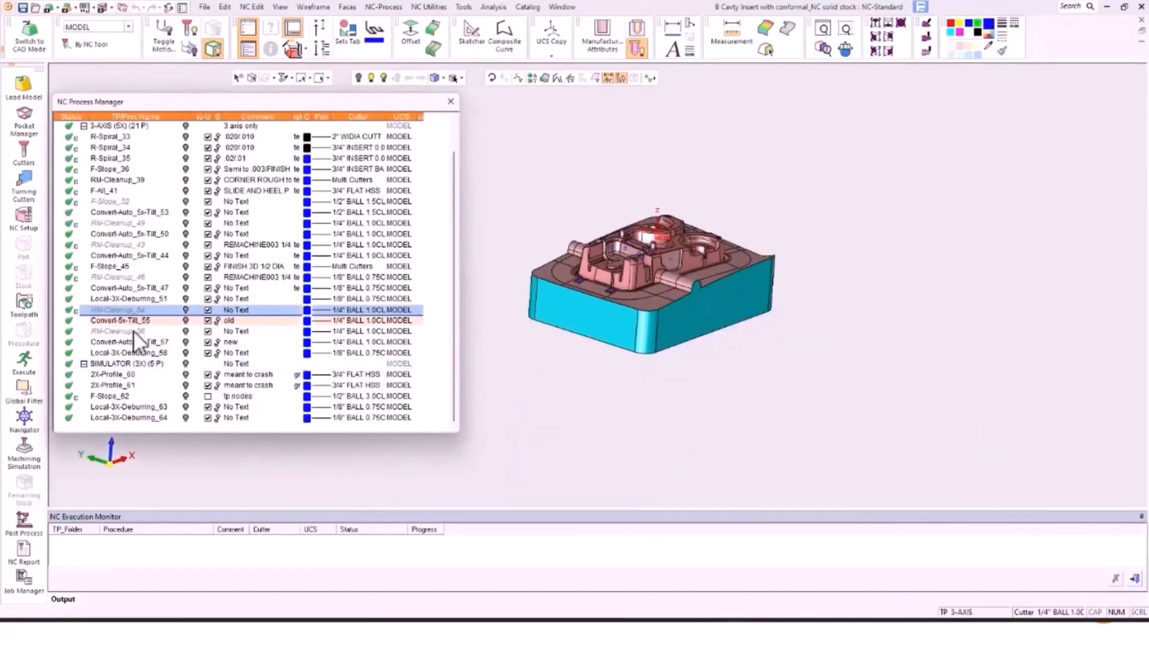
{"action": "left_click", "coordinate": [132, 329]}
{"action": "left_click", "coordinate": [130, 320]}
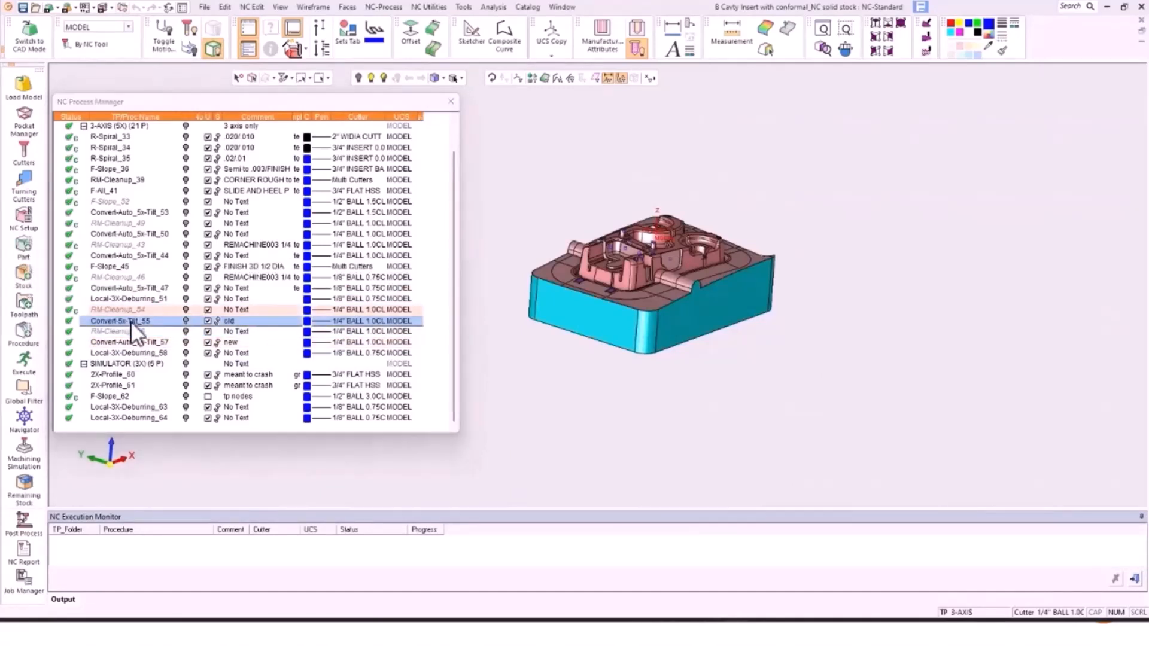
Step: Check the total execution time in the Convert-5x-Tilt_55 execution log
{"action": "right_click", "coordinate": [131, 321]}
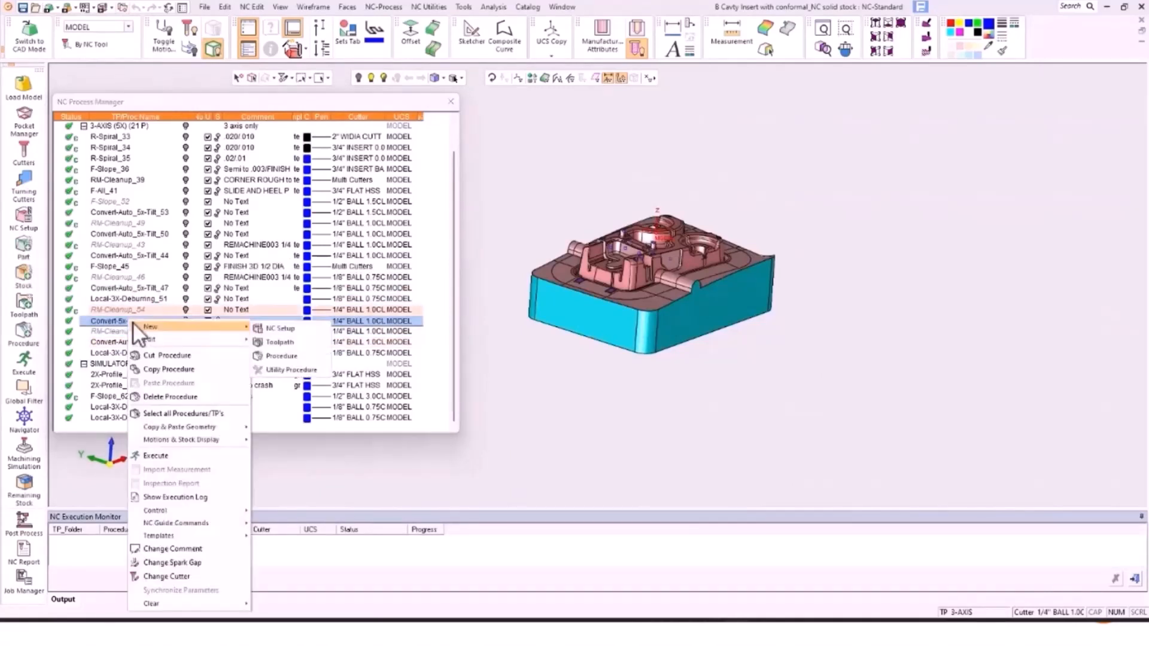
{"action": "left_click", "coordinate": [171, 500]}
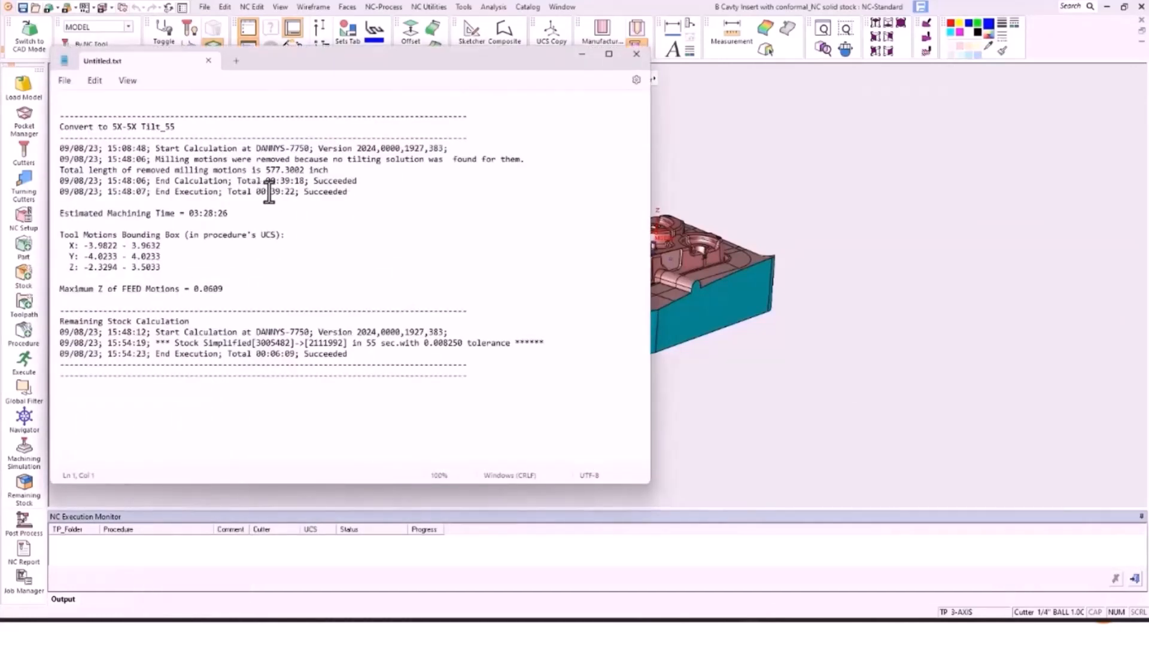
{"action": "left_click_drag", "start_coordinate": [269, 192], "coordinate": [296, 192]}
{"action": "left_click", "coordinate": [636, 55]}
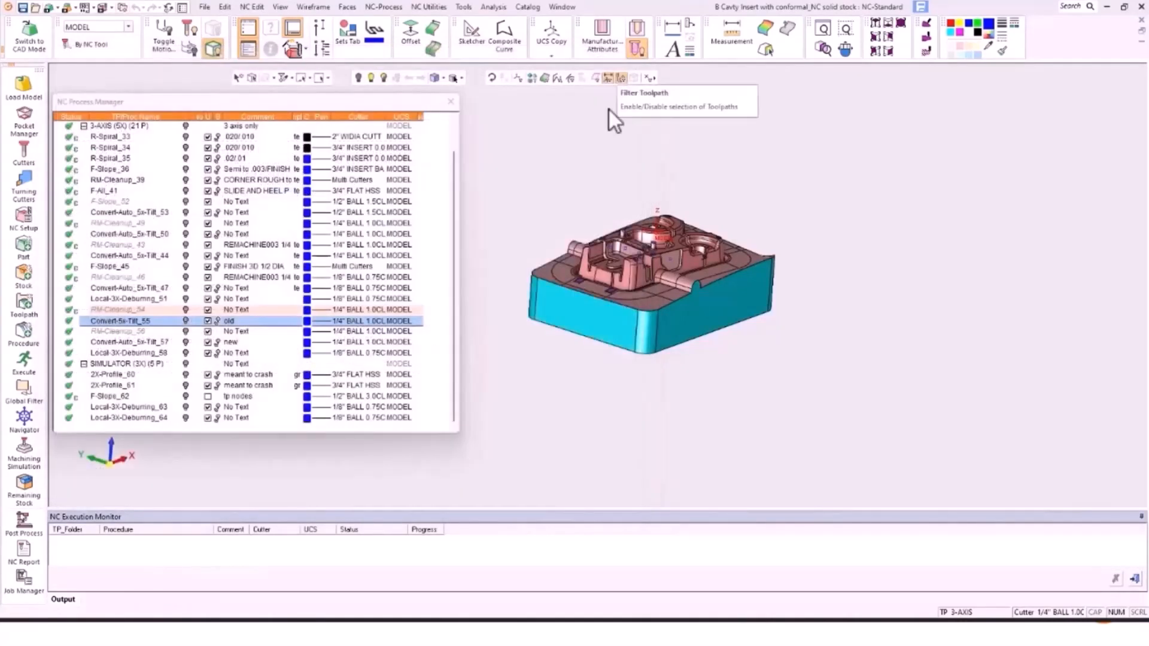
Step: Check the Convert-Auto_5x-Tilt_57 log: 00:03:55 calculation, 03:05:23 estimated machining time
{"action": "left_click", "coordinate": [144, 339]}
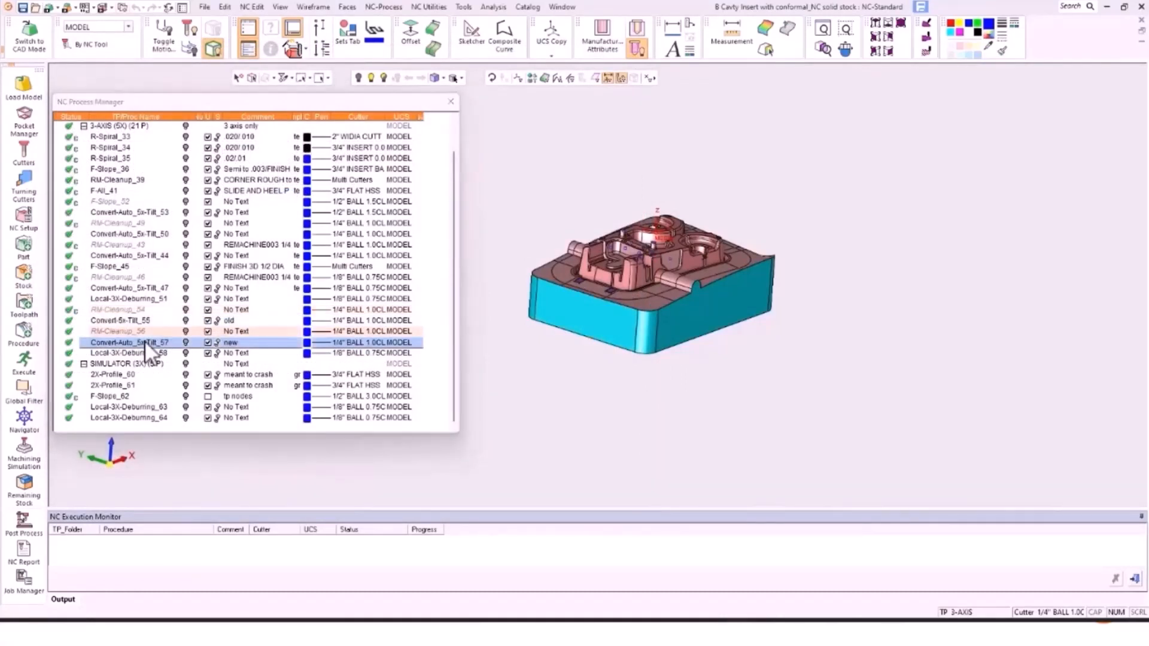
{"action": "right_click", "coordinate": [145, 339]}
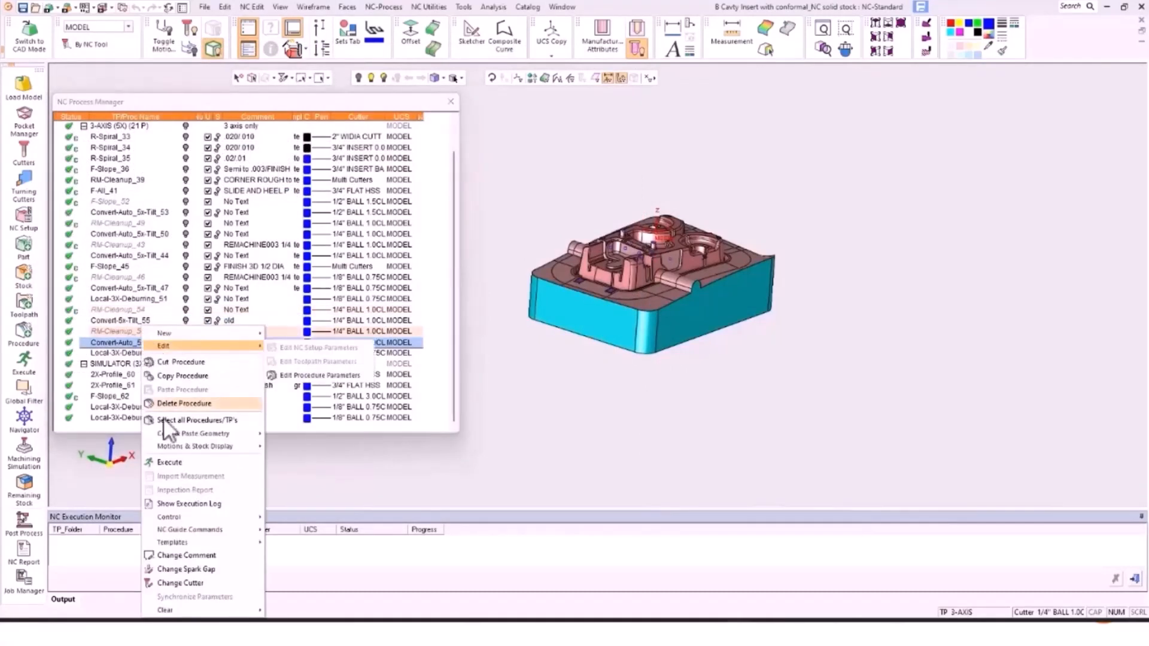
{"action": "left_click", "coordinate": [203, 503]}
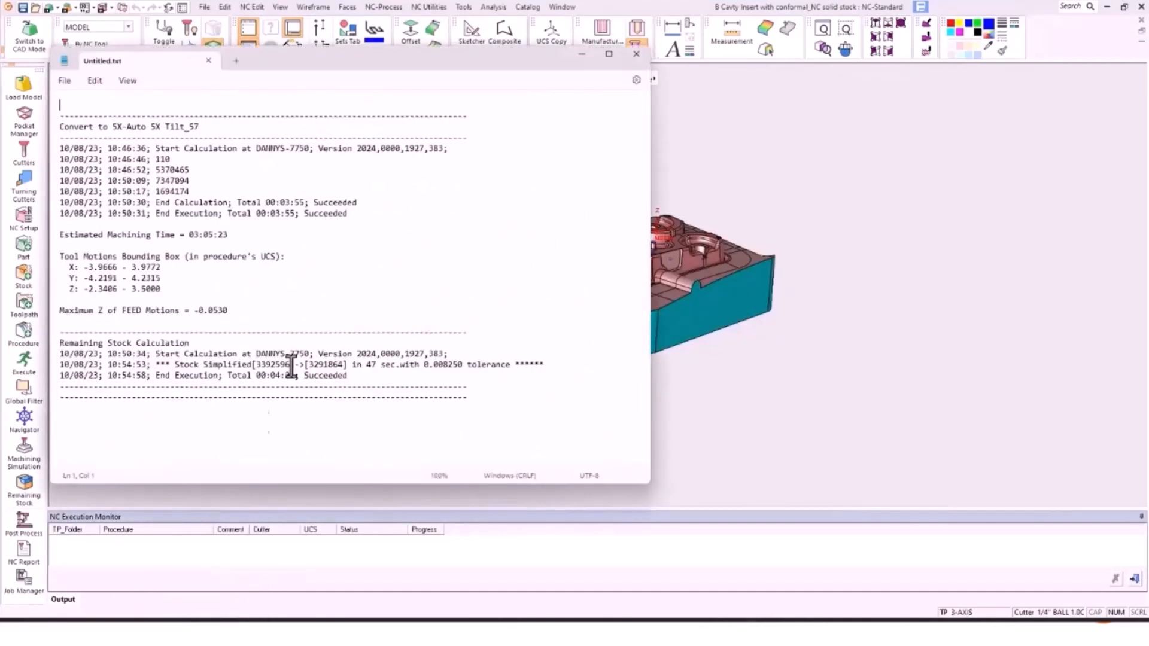
{"action": "left_click_drag", "start_coordinate": [270, 213], "coordinate": [294, 215]}
{"action": "left_click", "coordinate": [637, 55]}
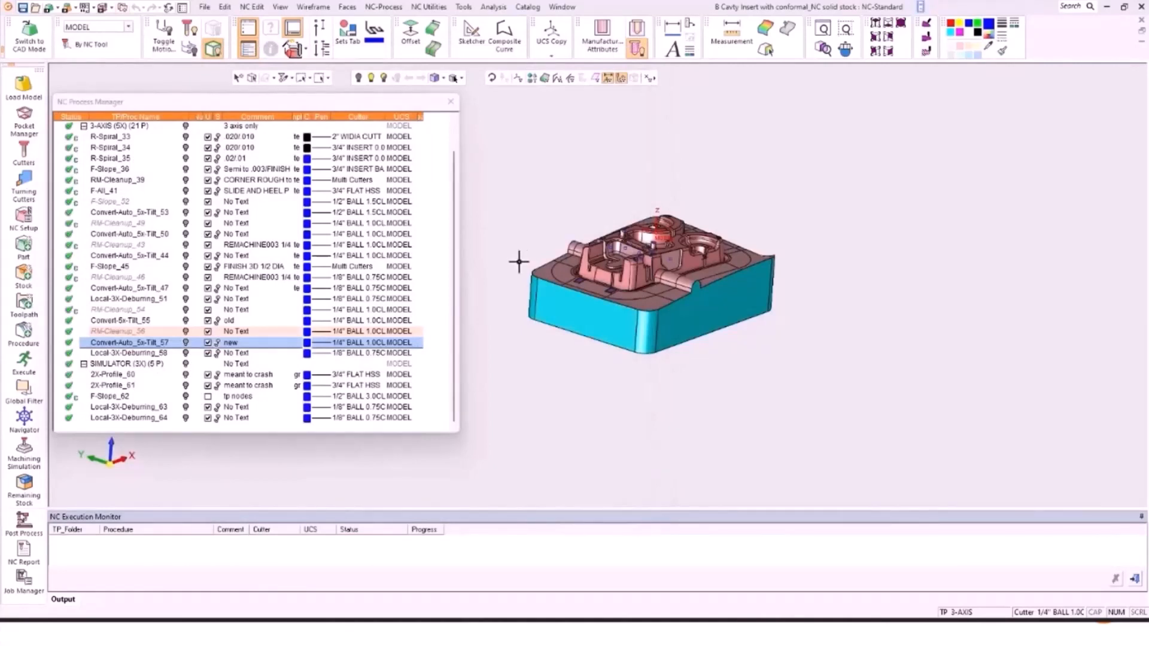
Step: Load a Quick machining simulation without material removal on the Hermle_C40 machine
{"action": "left_click", "coordinate": [24, 457]}
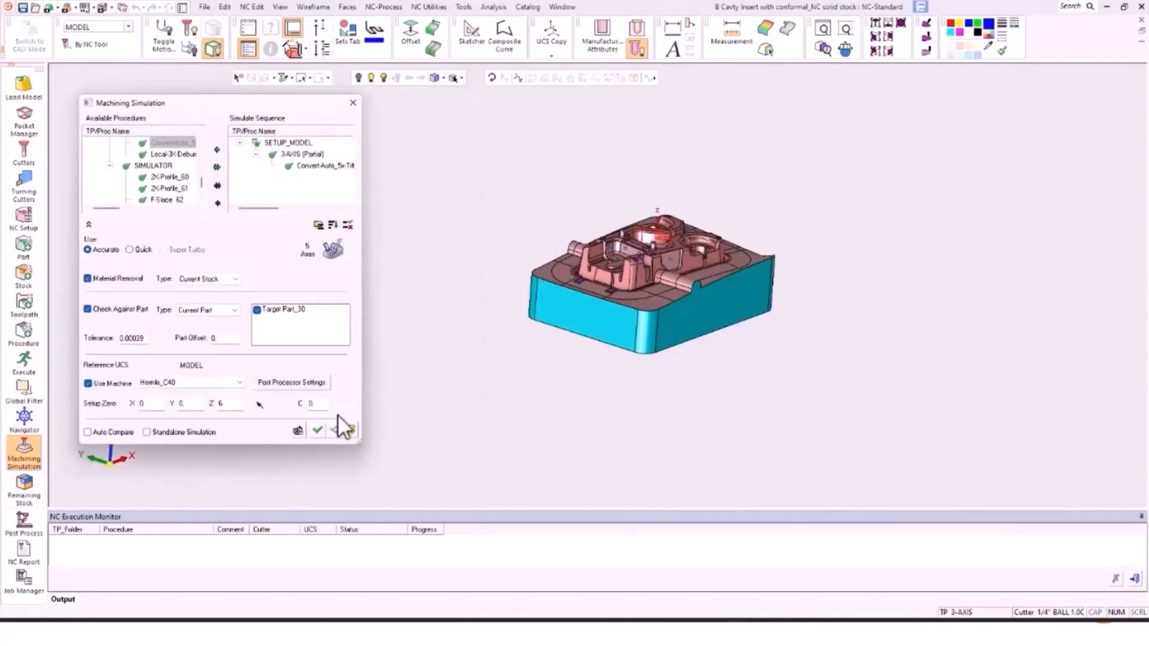
{"action": "left_click", "coordinate": [88, 278]}
{"action": "left_click", "coordinate": [131, 251]}
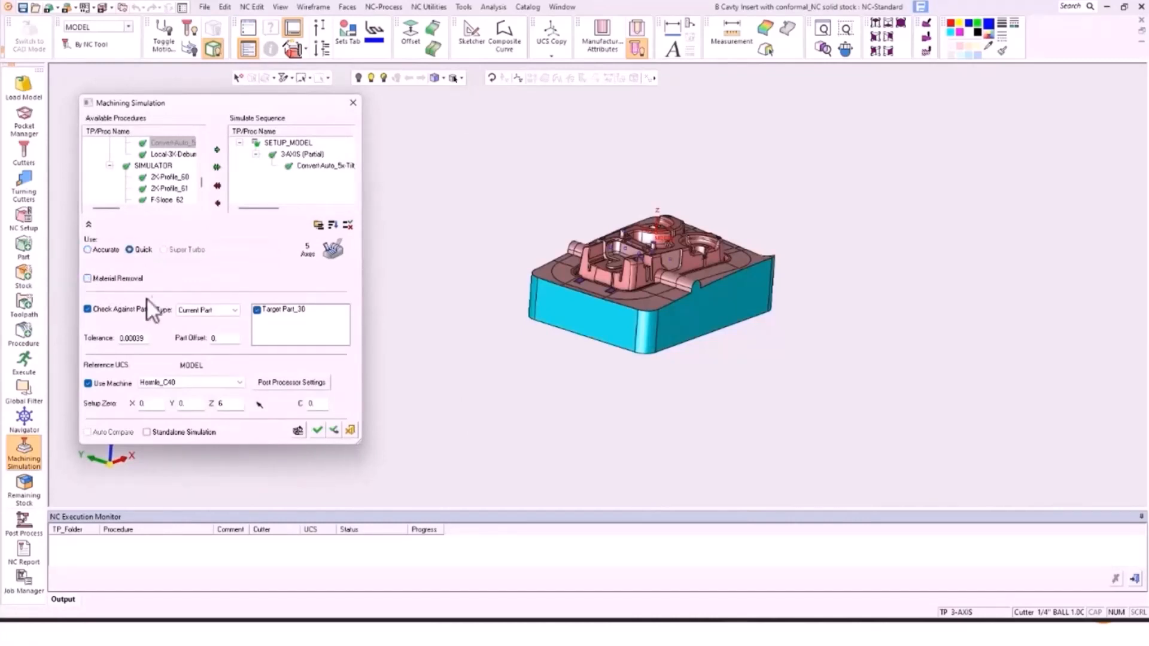
{"action": "left_click", "coordinate": [319, 427]}
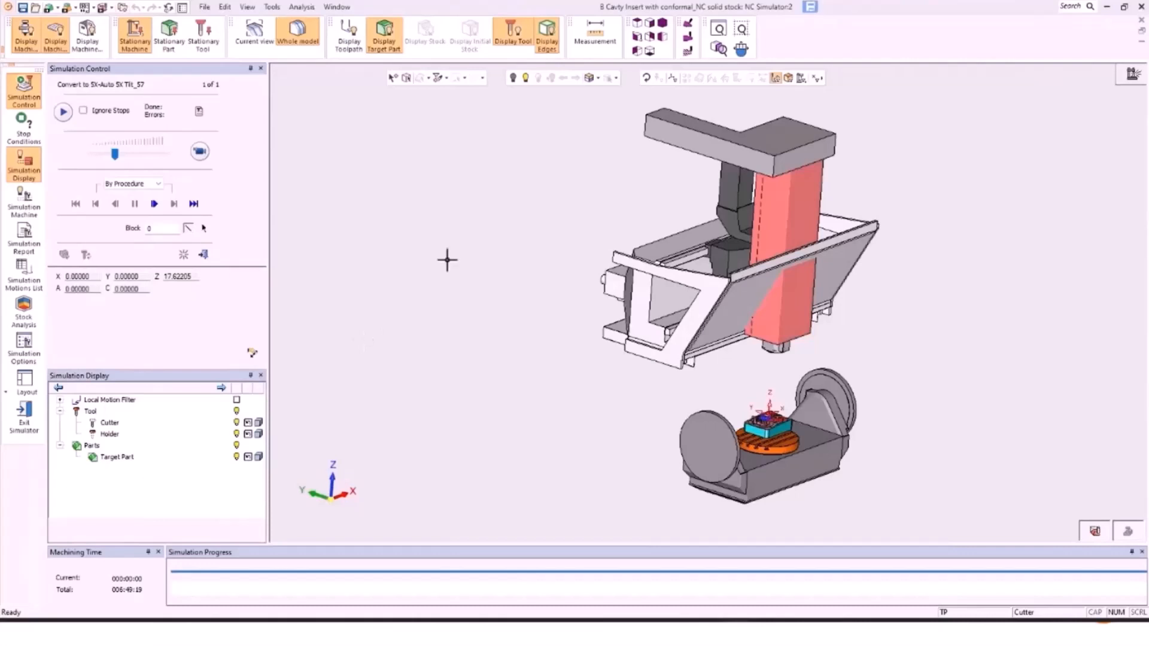
Step: Hide the datums and rotate the machine to an isometric view
{"action": "right_click", "coordinate": [458, 235]}
{"action": "left_click", "coordinate": [485, 342]}
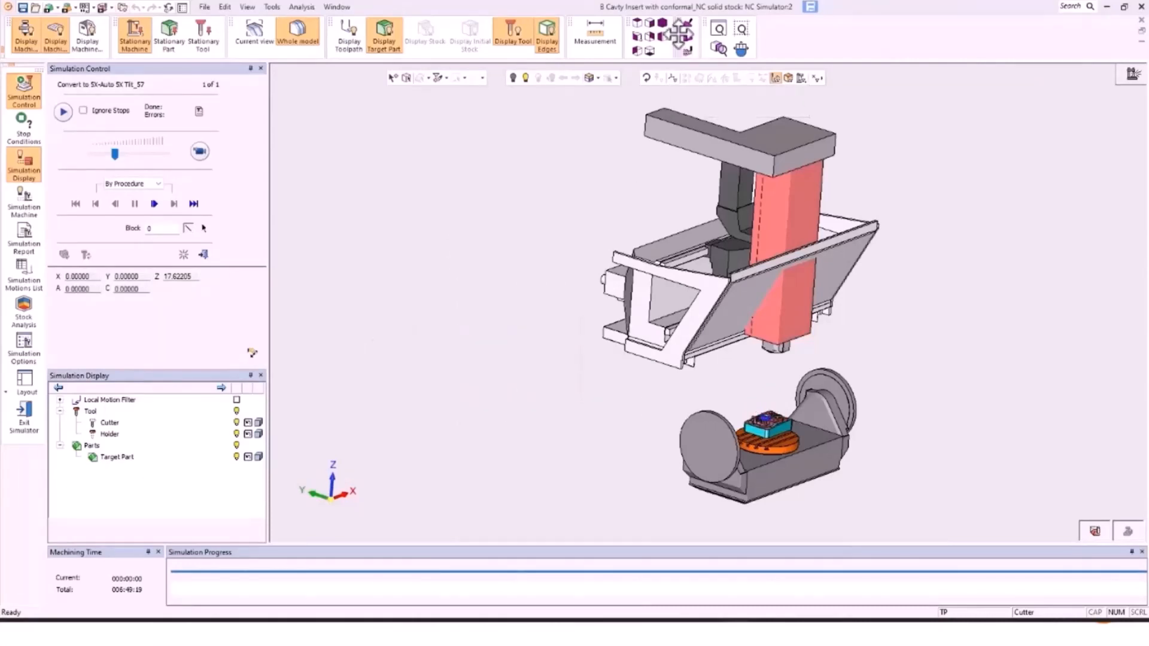
{"action": "left_click", "coordinate": [662, 24]}
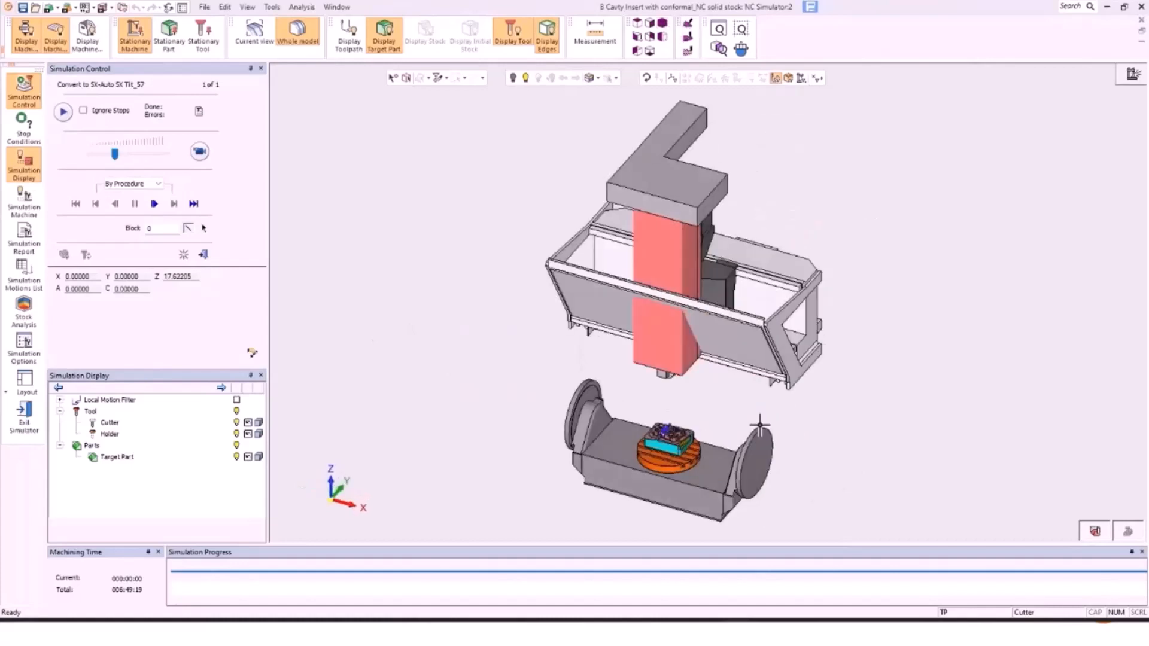
{"action": "scroll", "coordinate": [684, 452], "scroll_direction": "up", "scroll_amount": 5}
{"action": "scroll", "coordinate": [671, 447], "scroll_direction": "up", "scroll_amount": 5}
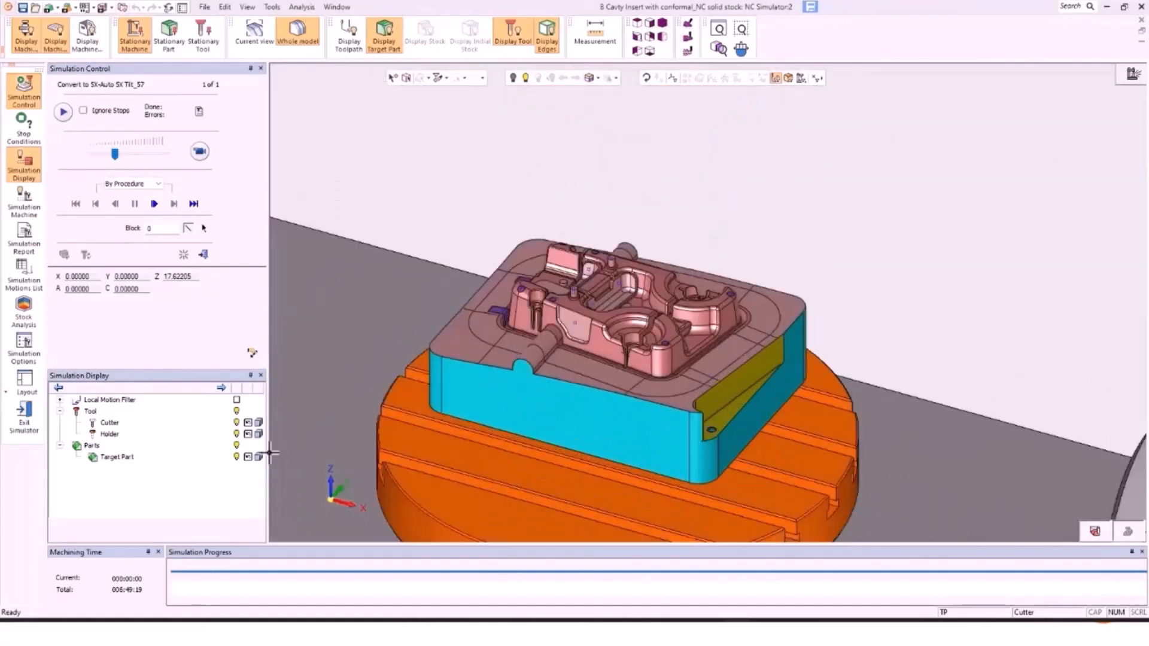
Step: Turn on Local Motion Filter and move the tool to block 499935 by picking the part
{"action": "left_click", "coordinate": [237, 400]}
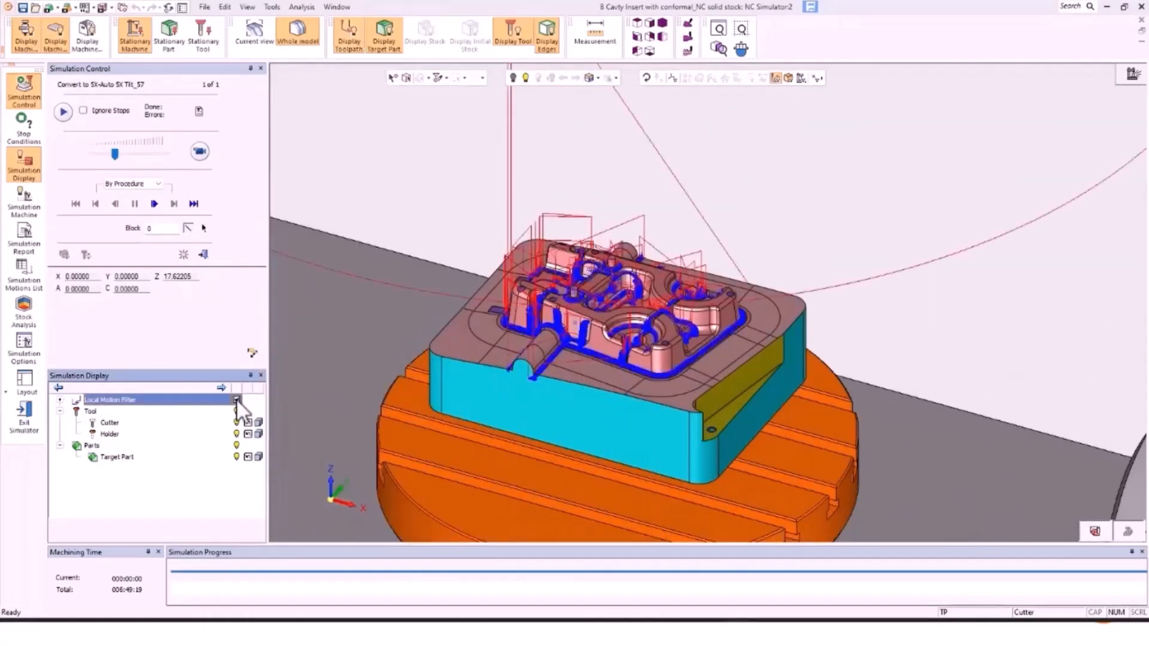
{"action": "left_click", "coordinate": [205, 230]}
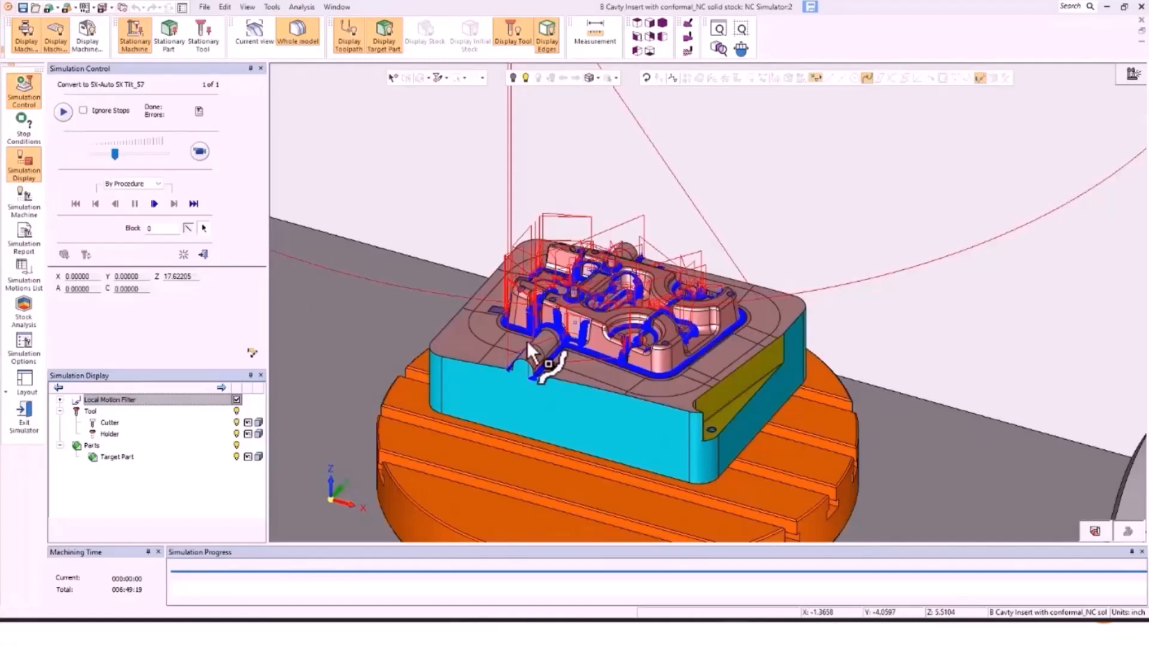
{"action": "scroll", "coordinate": [529, 338], "scroll_direction": "up", "scroll_amount": 5}
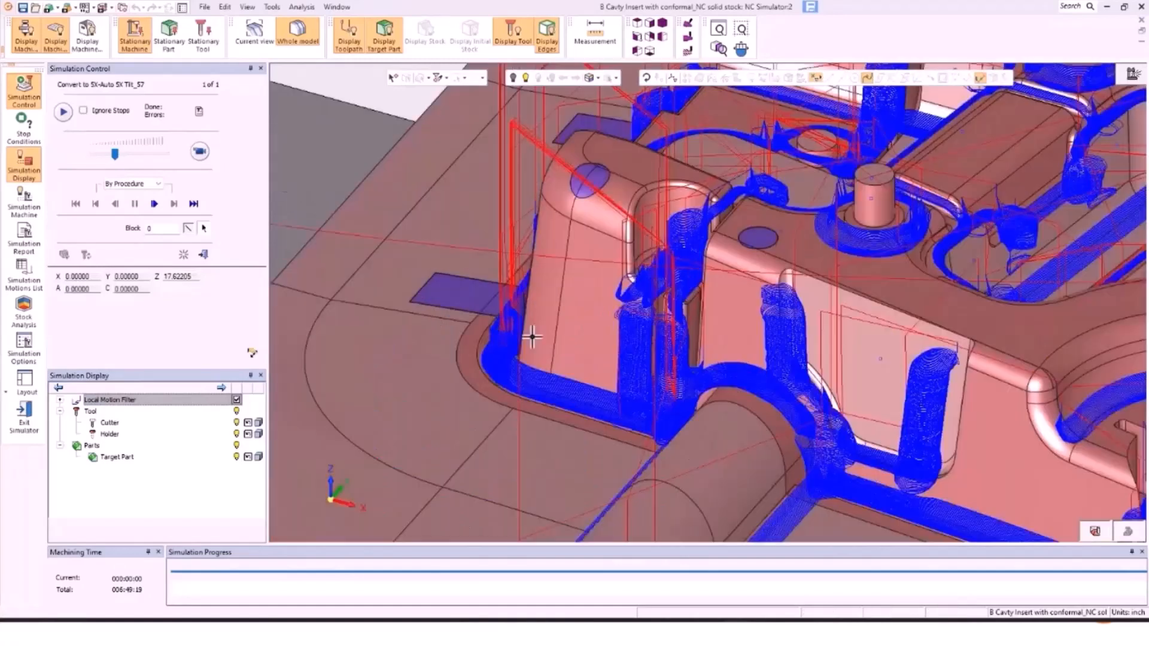
{"action": "left_click", "coordinate": [541, 382]}
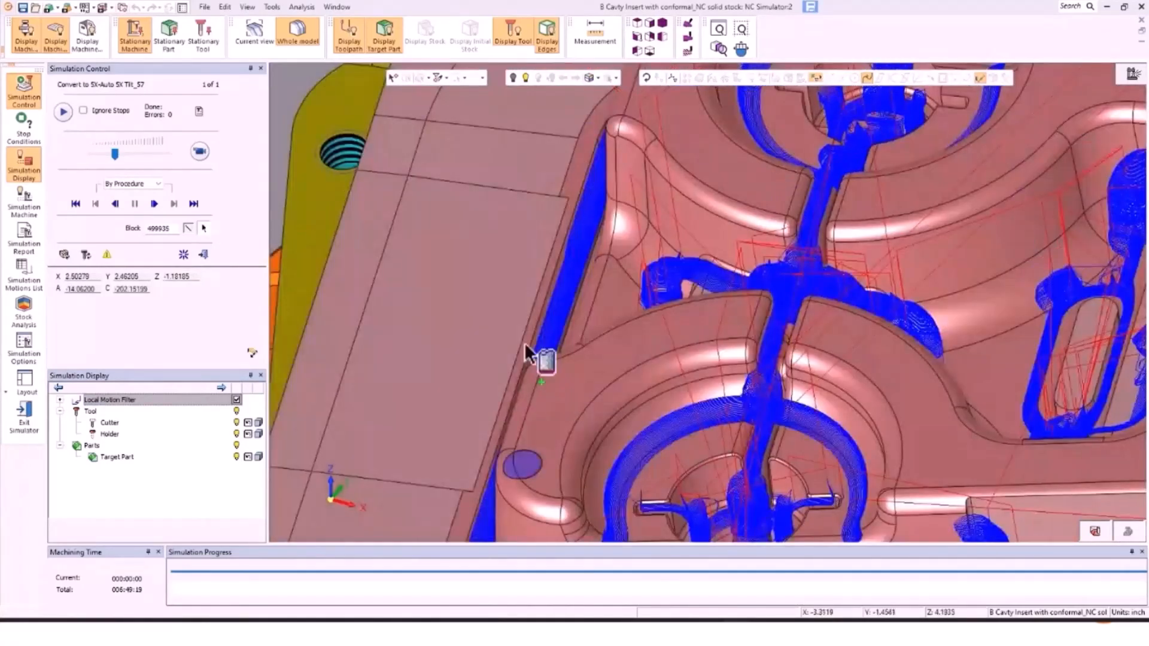
{"action": "scroll", "coordinate": [544, 339], "scroll_direction": "down", "scroll_amount": 8}
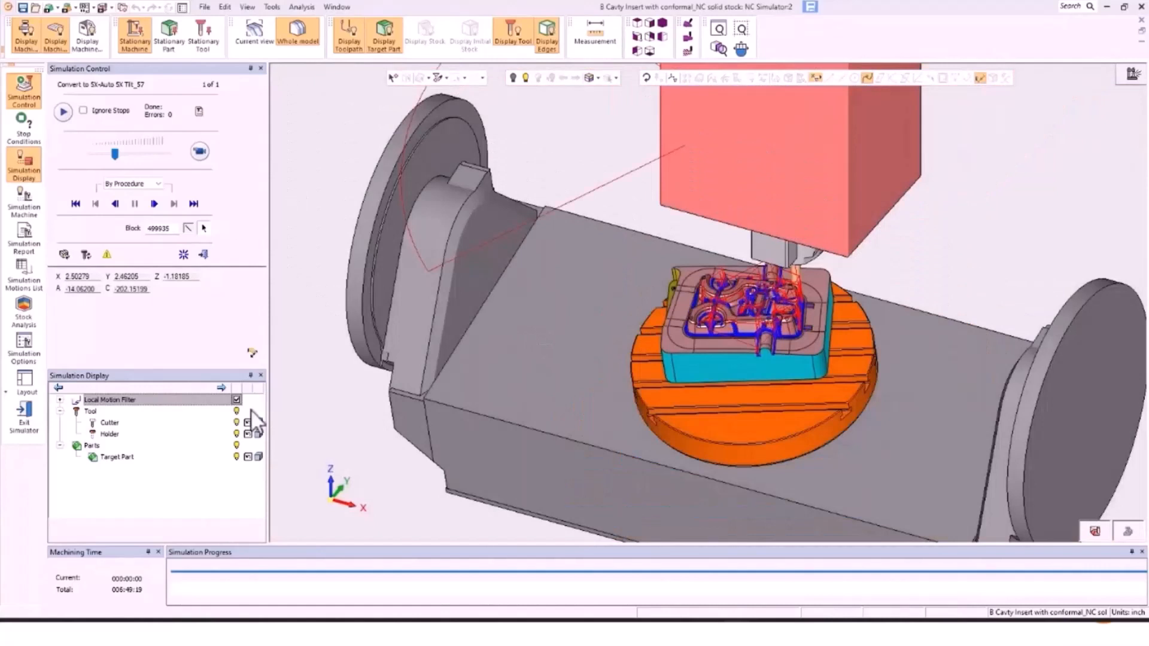
Step: With Local Motion Filter off, play the machine simulation at reduced speed and pause near 94%
{"action": "left_click", "coordinate": [237, 399]}
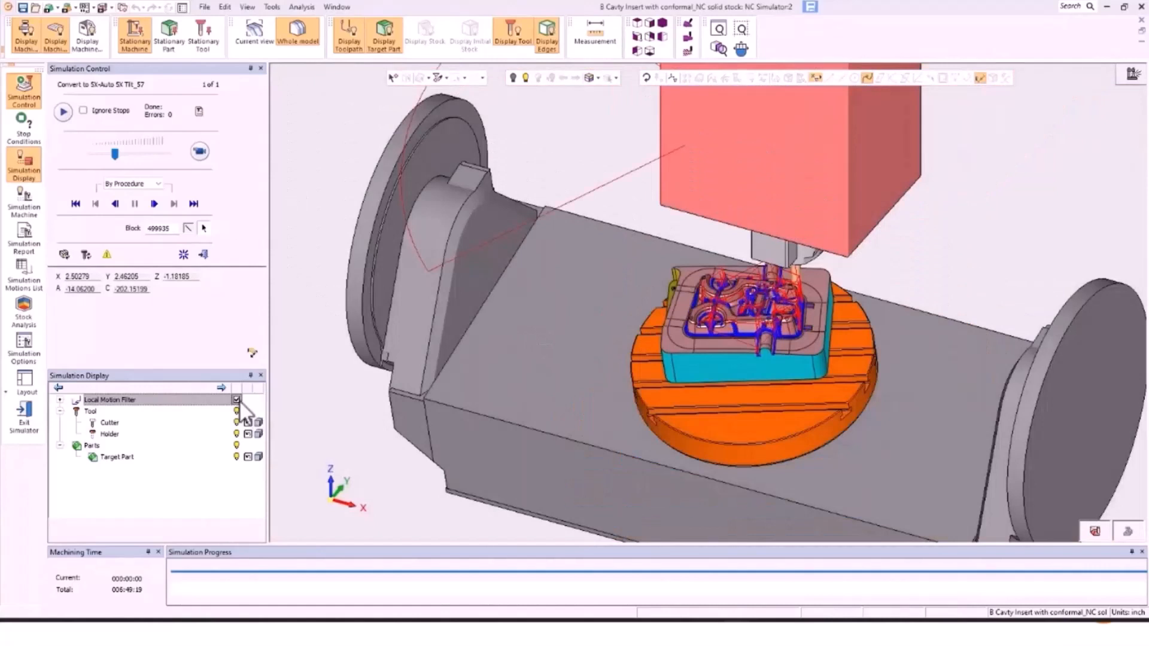
{"action": "left_click", "coordinate": [105, 153]}
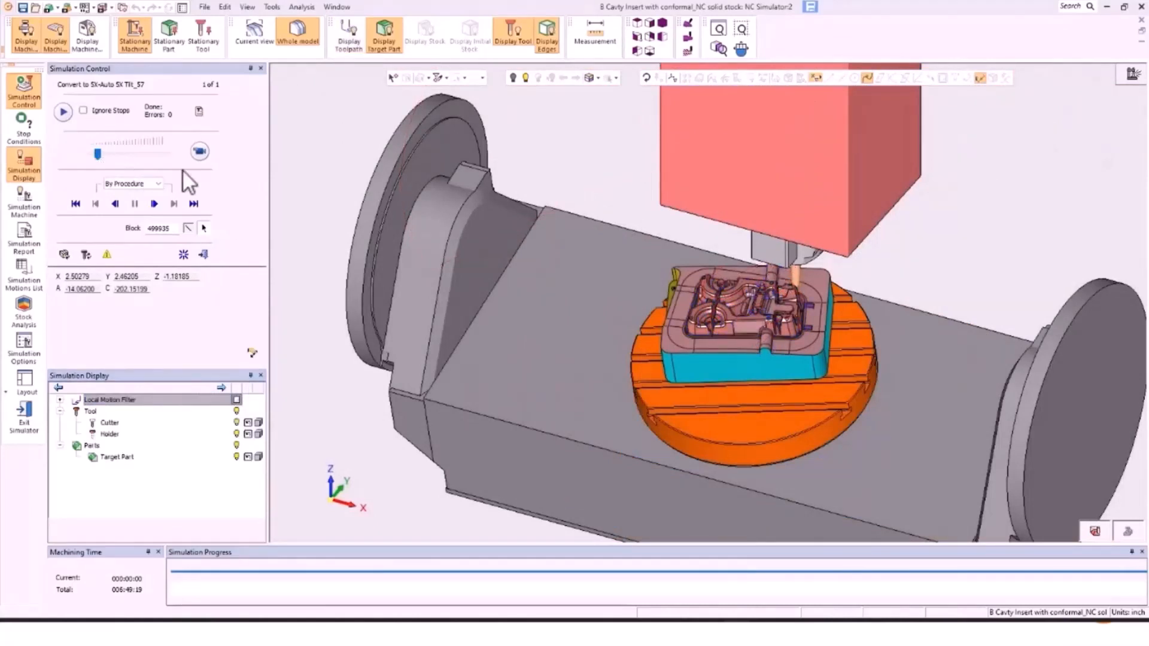
{"action": "left_click", "coordinate": [201, 150]}
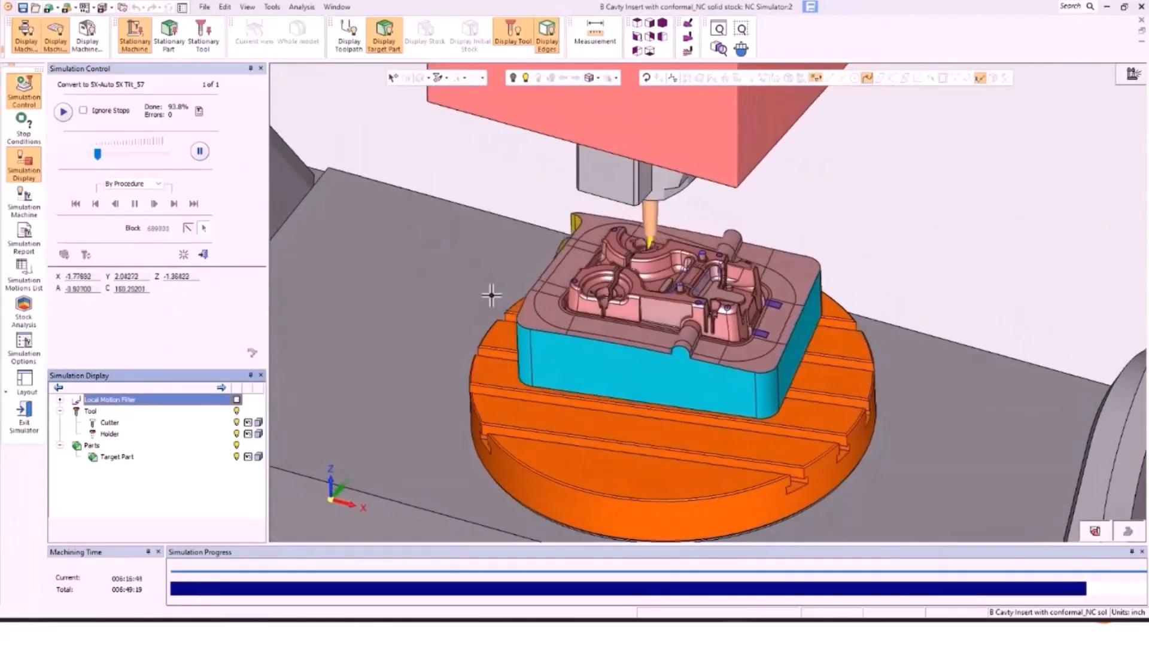
{"action": "scroll", "coordinate": [491, 295], "scroll_direction": "down", "scroll_amount": 4}
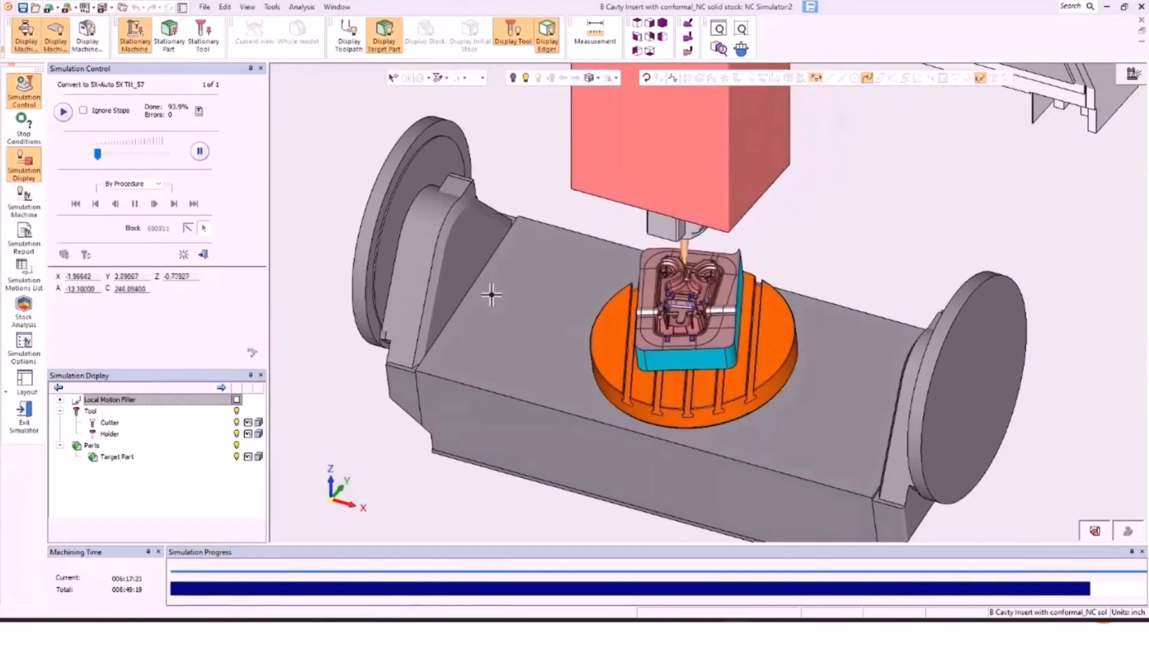
{"action": "left_click", "coordinate": [199, 154]}
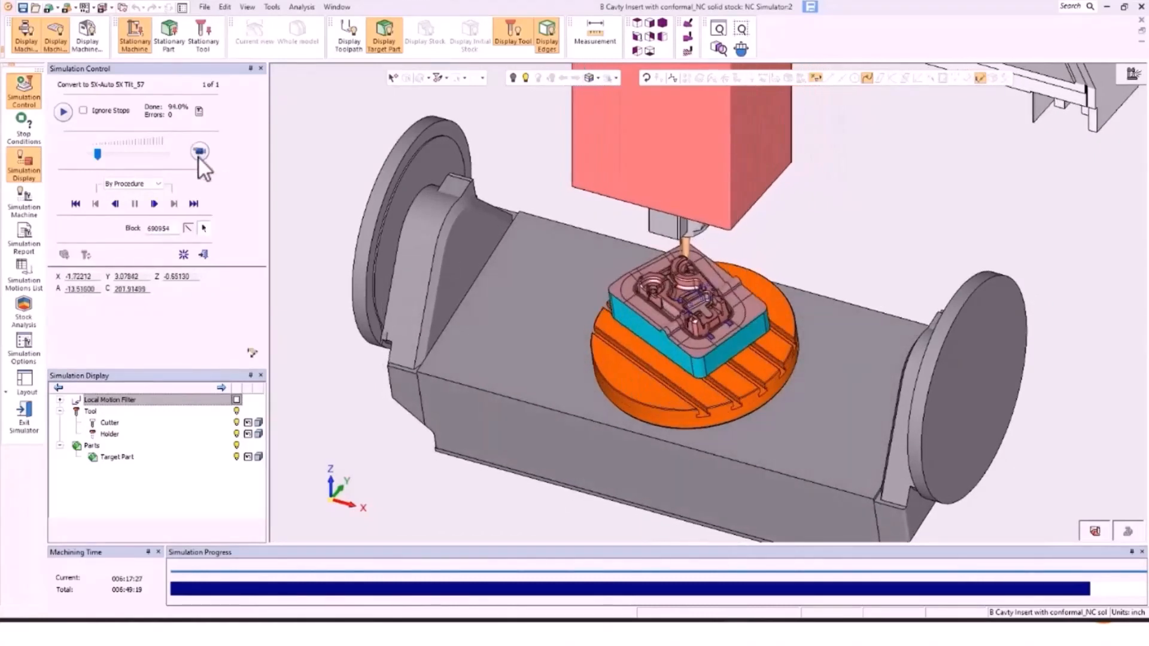
Step: Exit the simulator, discarding stock removal results, and advance to the Automatic Feed Control slide
{"action": "left_click", "coordinate": [203, 254]}
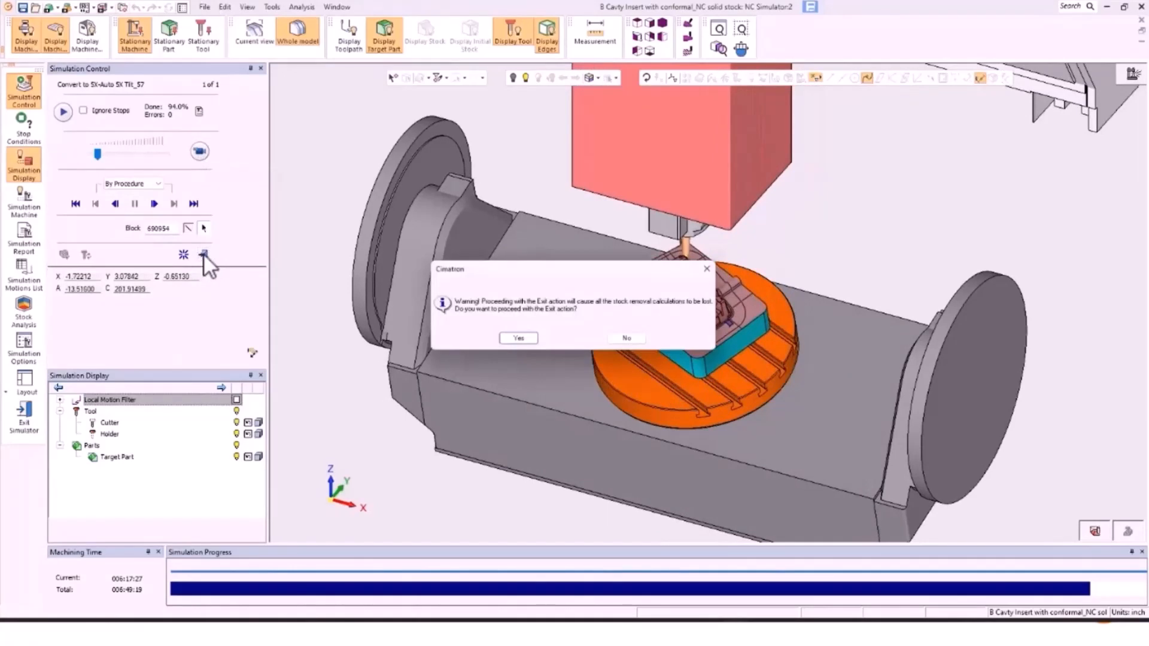
{"action": "left_click", "coordinate": [519, 339]}
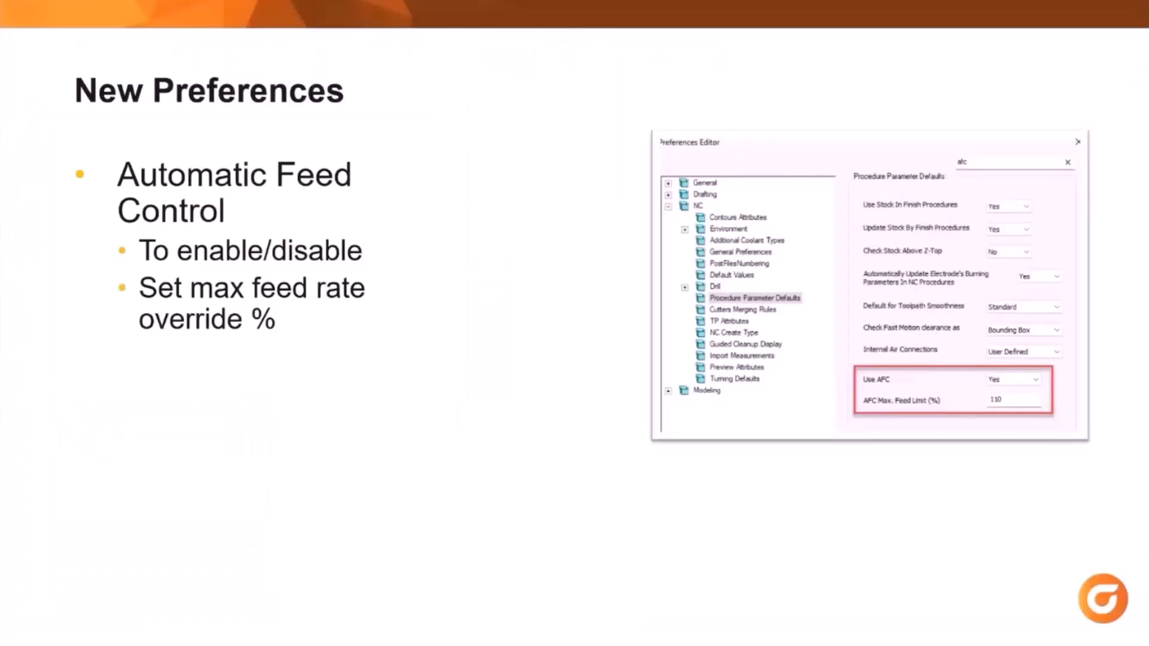
{"action": "left_click", "coordinate": [652, 242]}
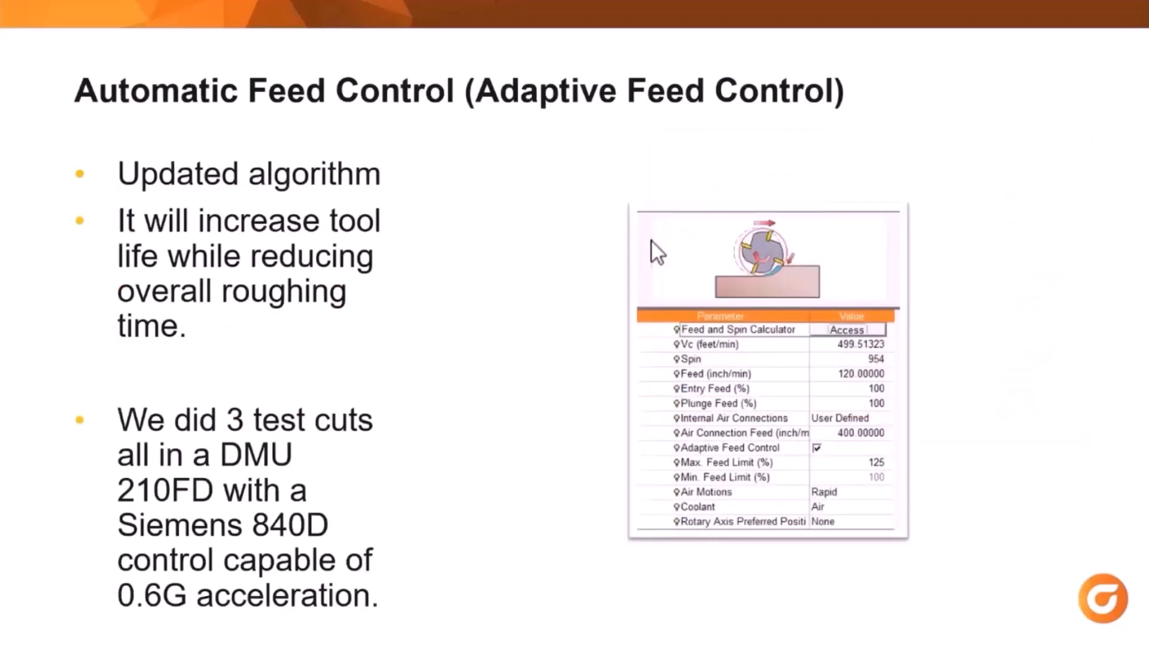
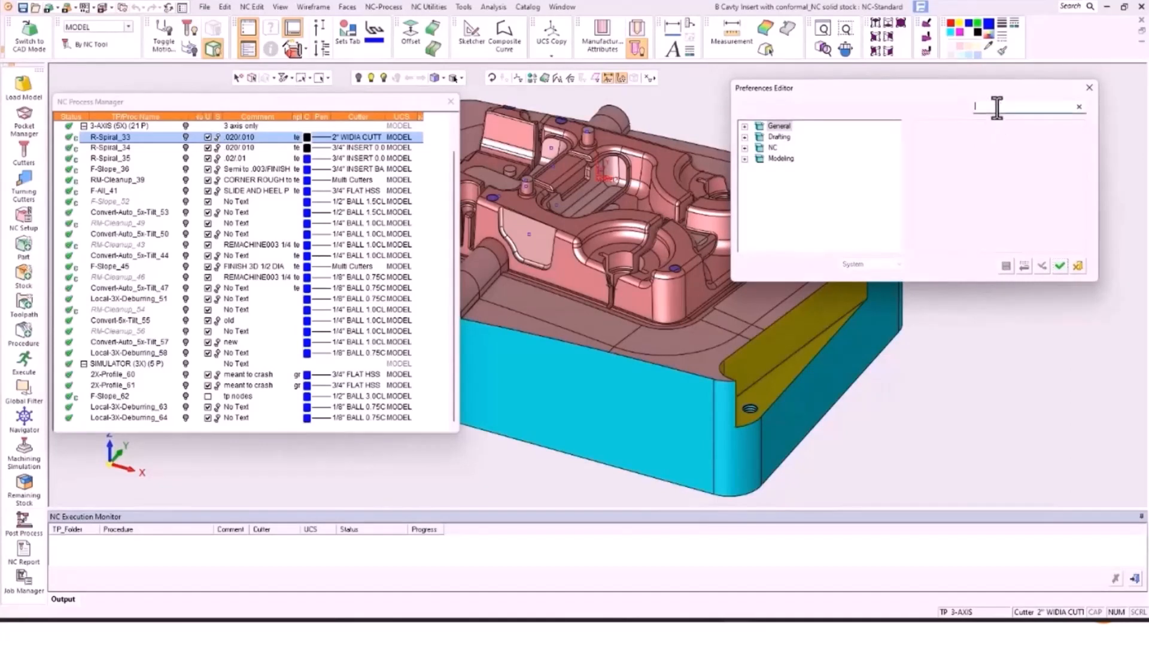
Step: In NC Procedure Parameter Defaults, set Use AFC to Yes and AFC Max. Feed Limit to 125%
{"action": "type", "text": "afc"}
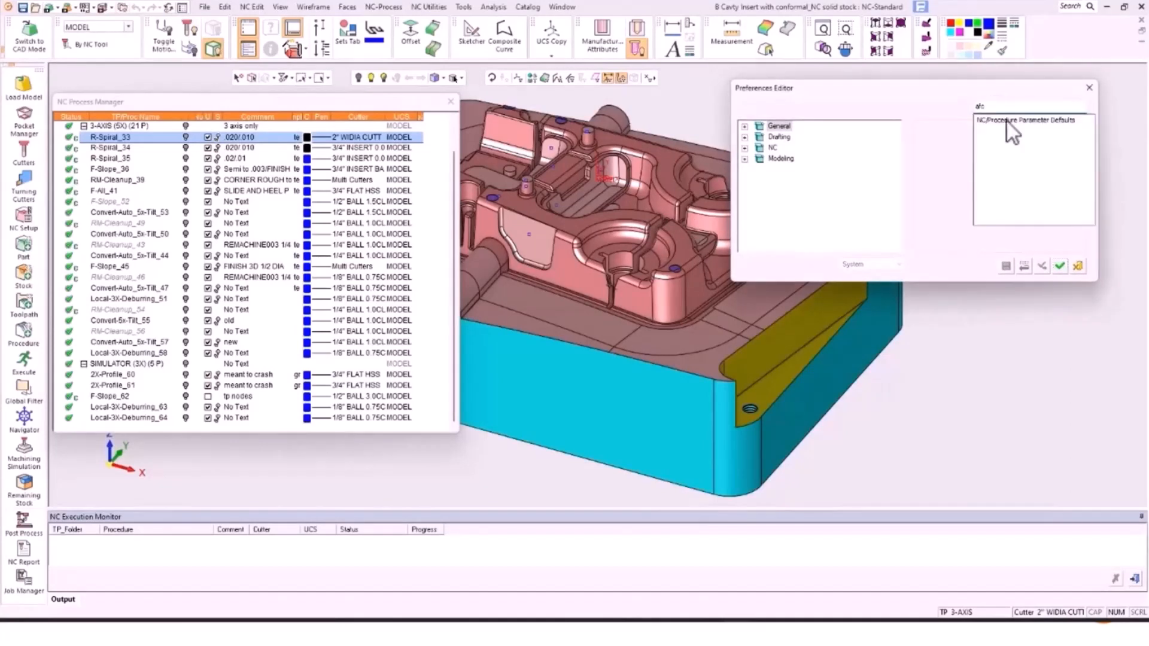
{"action": "left_click", "coordinate": [1010, 122]}
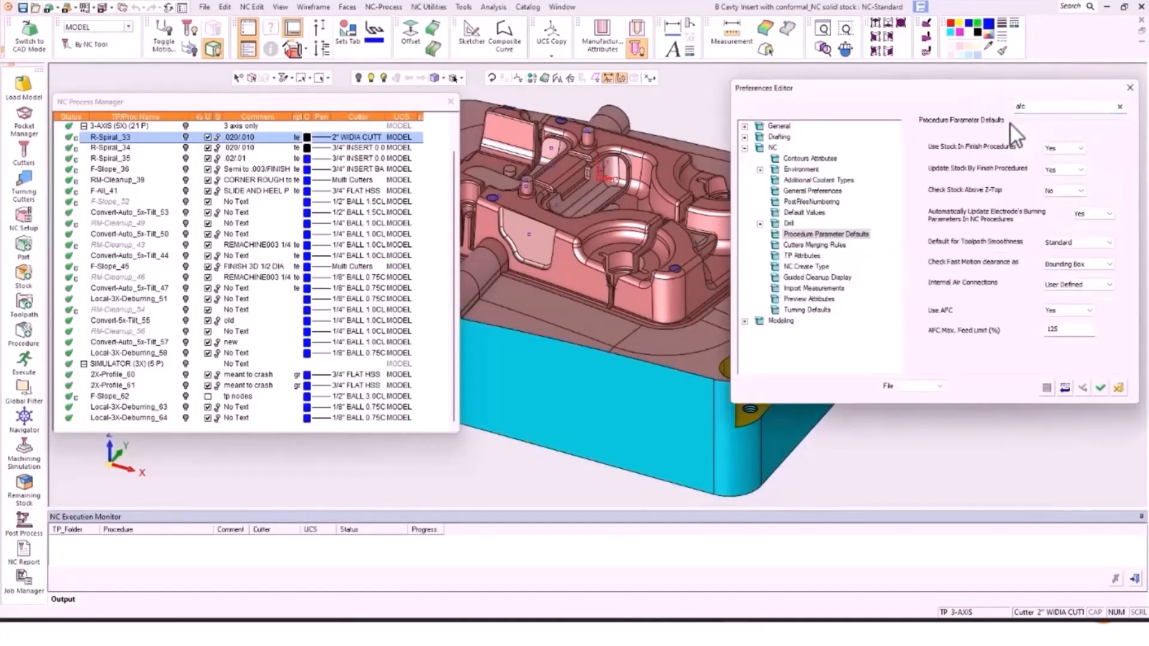
{"action": "left_click", "coordinate": [1084, 312]}
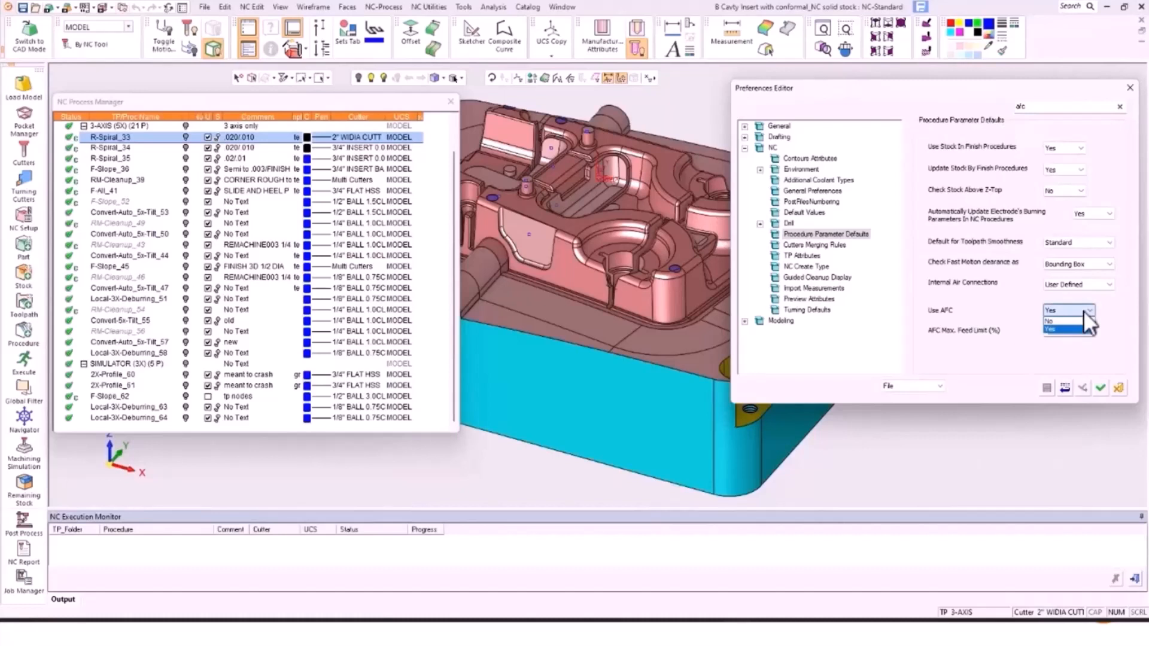
{"action": "left_click", "coordinate": [1068, 328]}
{"action": "left_click", "coordinate": [1076, 330]}
{"action": "type", "text": "125"}
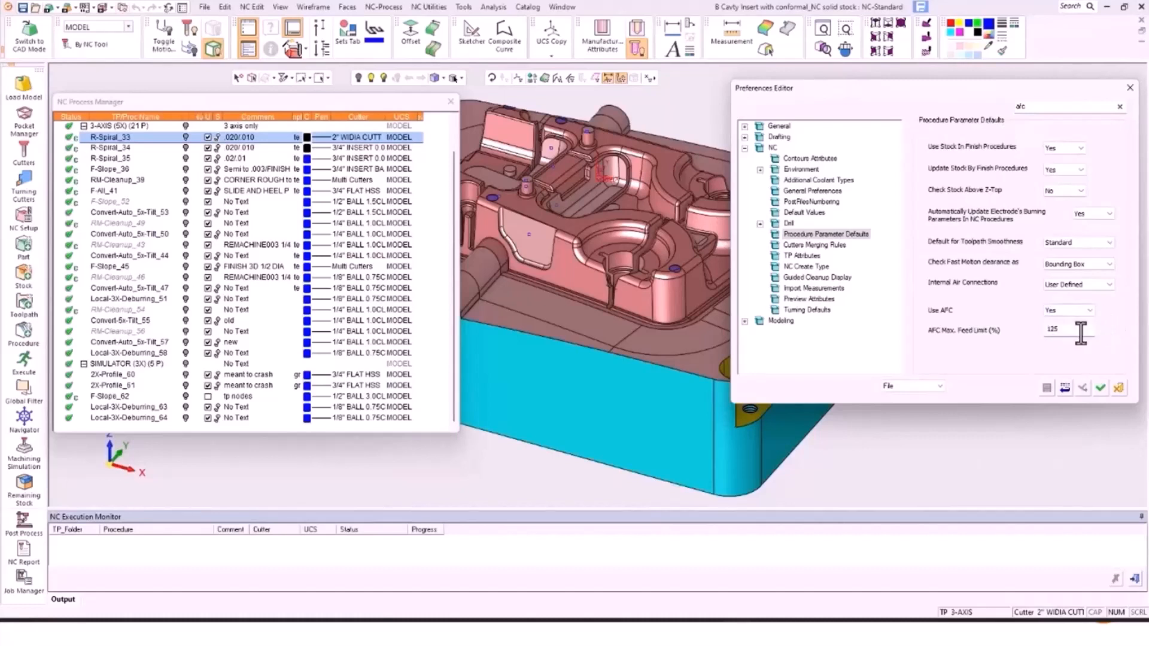
{"action": "left_click_drag", "start_coordinate": [1067, 333], "coordinate": [1006, 334]}
{"action": "left_click", "coordinate": [1111, 389]}
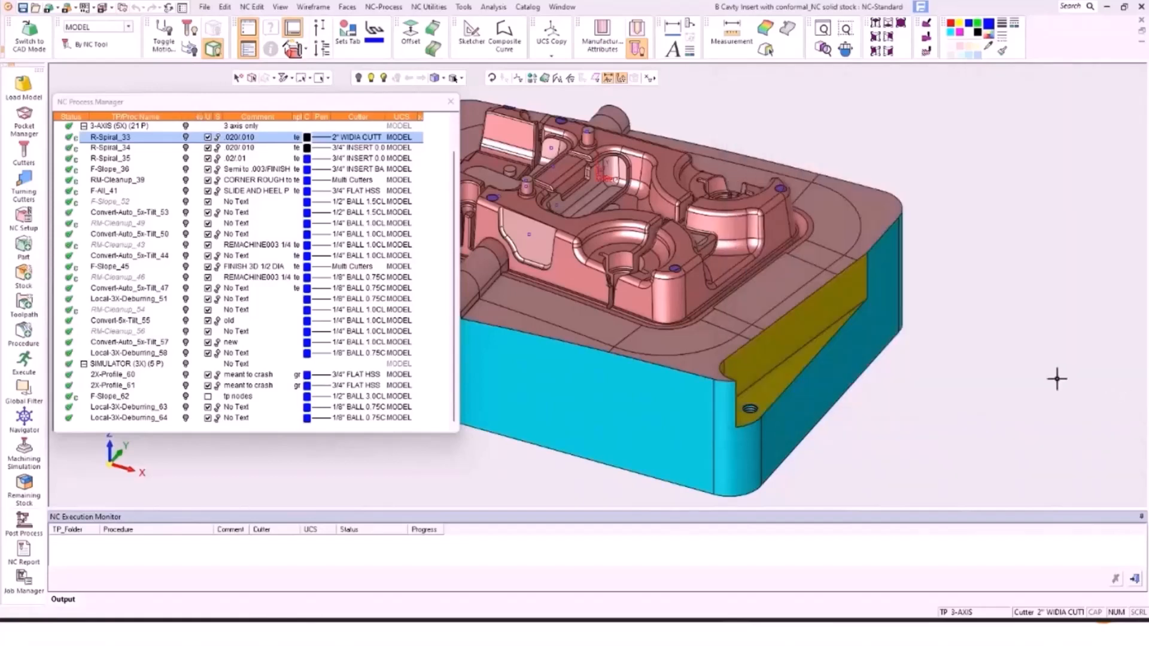
Step: Open R-Spiral_33 for editing, keep it as Rough Spiral, and view its Feed & Spin parameters
{"action": "double_click", "coordinate": [101, 138]}
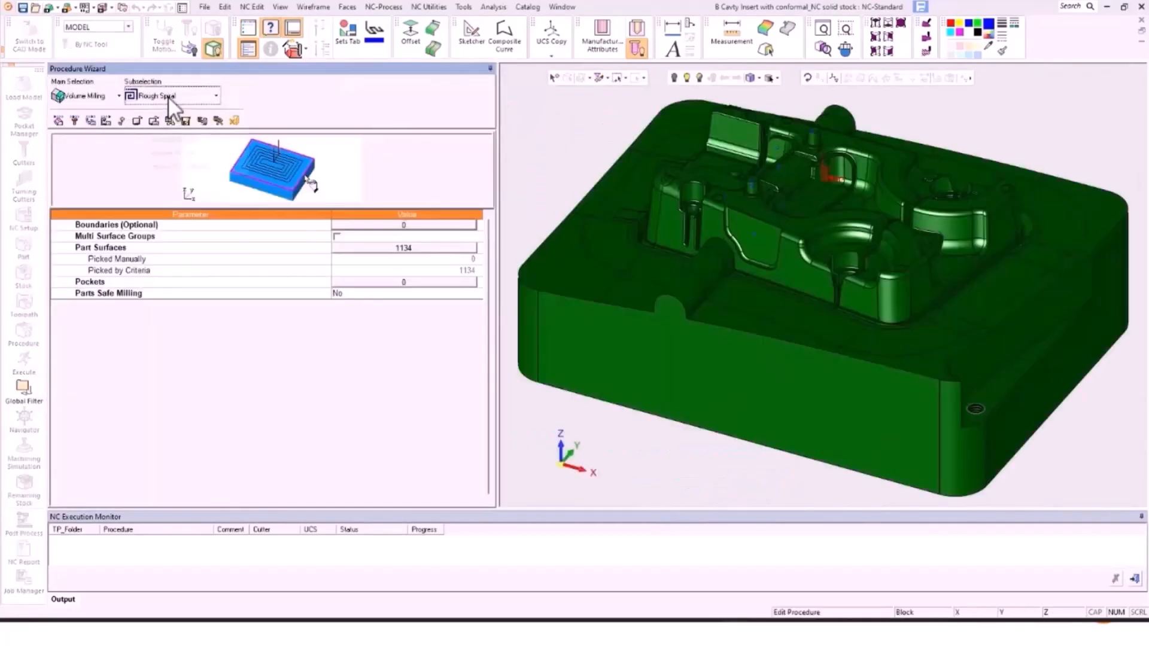
{"action": "left_click", "coordinate": [167, 96]}
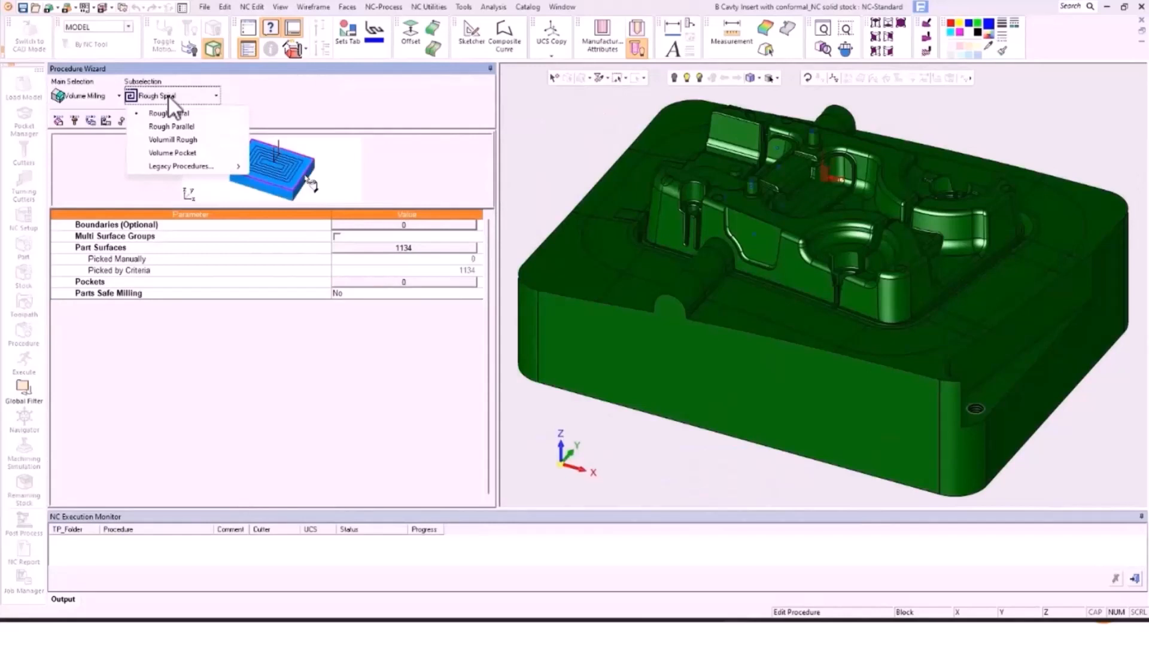
{"action": "left_click", "coordinate": [285, 96]}
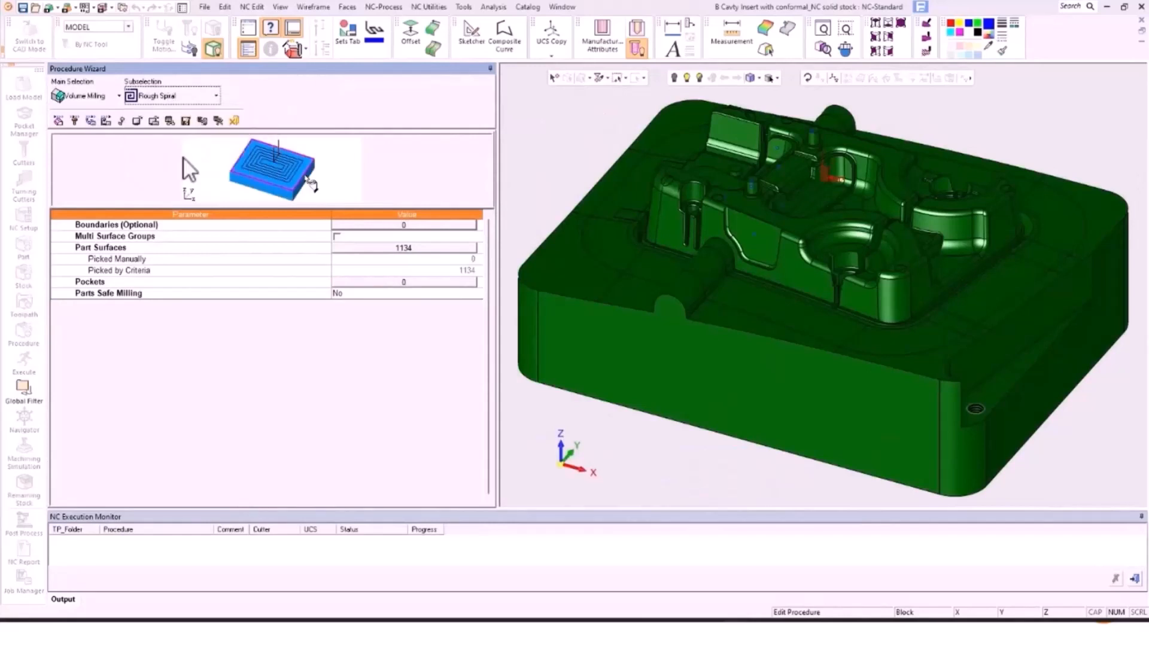
{"action": "left_click", "coordinate": [107, 120]}
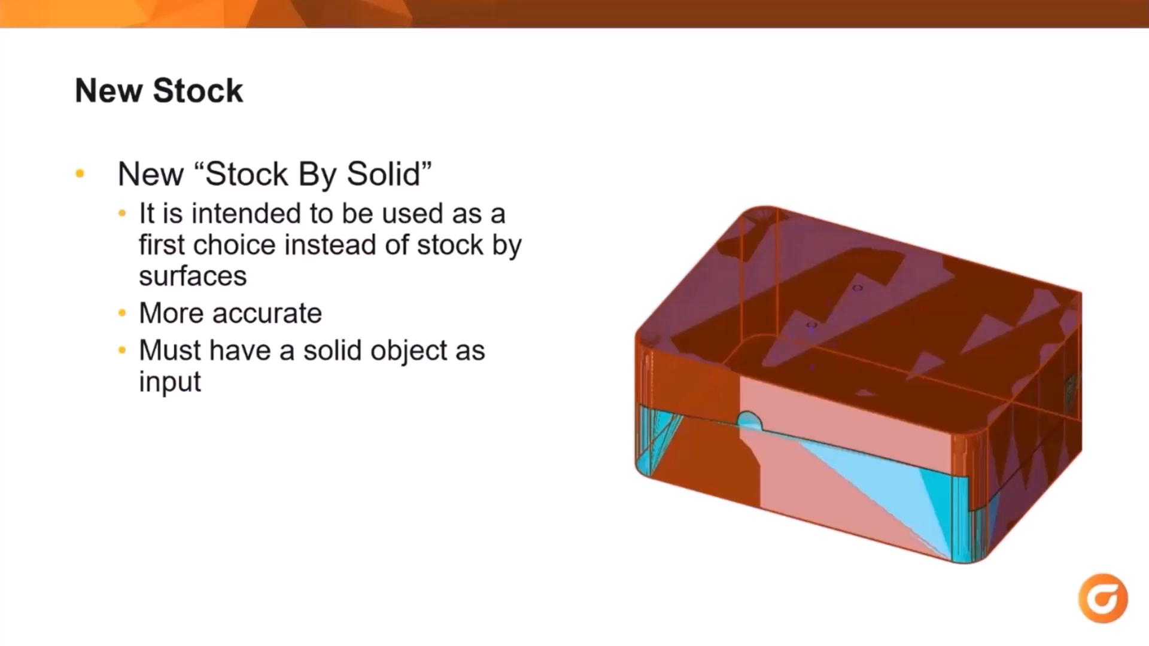
Step: Advance from the New Stock slide to the 5X Pro stock support slide
{"action": "key", "text": "Right"}
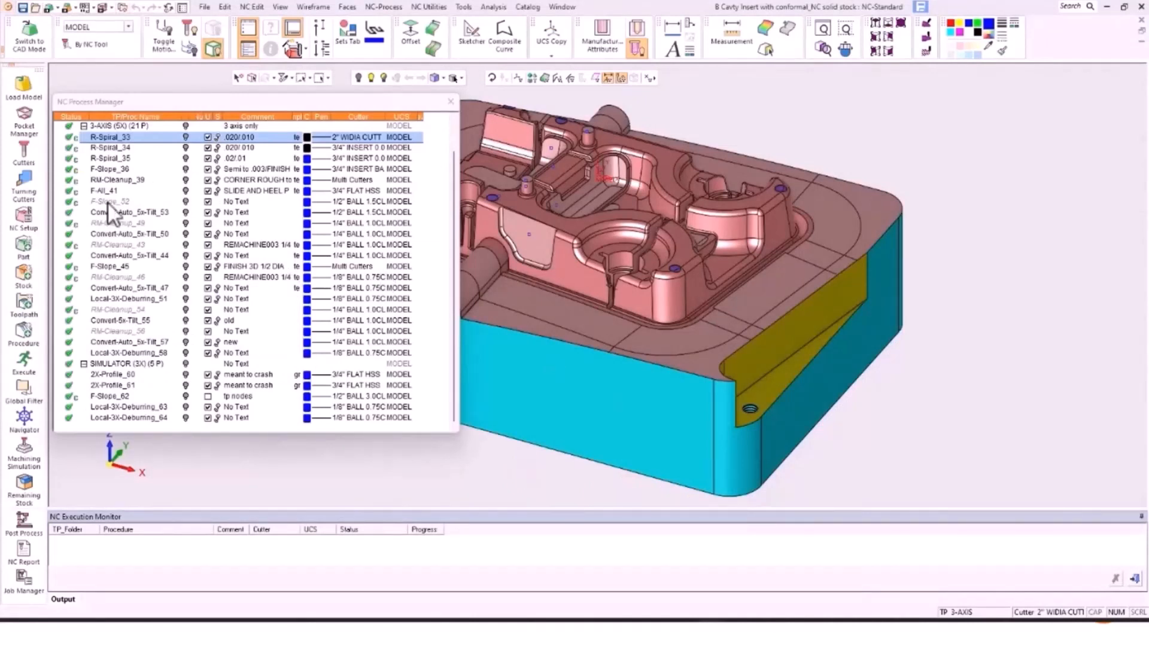
{"action": "scroll", "coordinate": [123, 215], "scroll_direction": "up", "scroll_amount": 1}
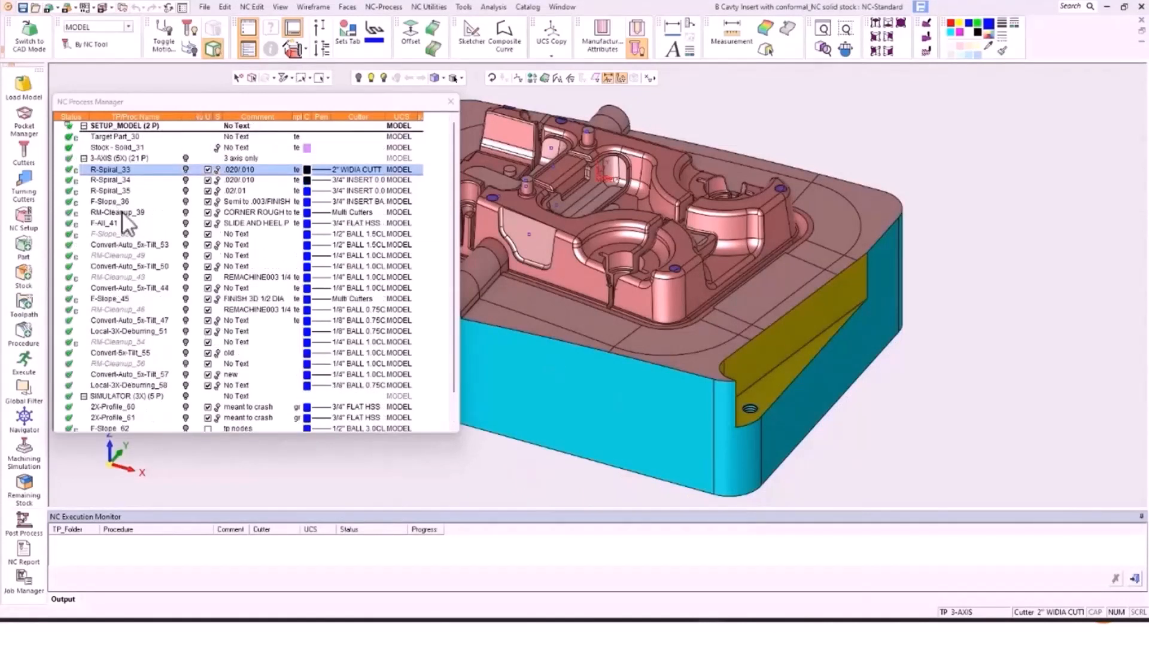
{"action": "left_click", "coordinate": [118, 148]}
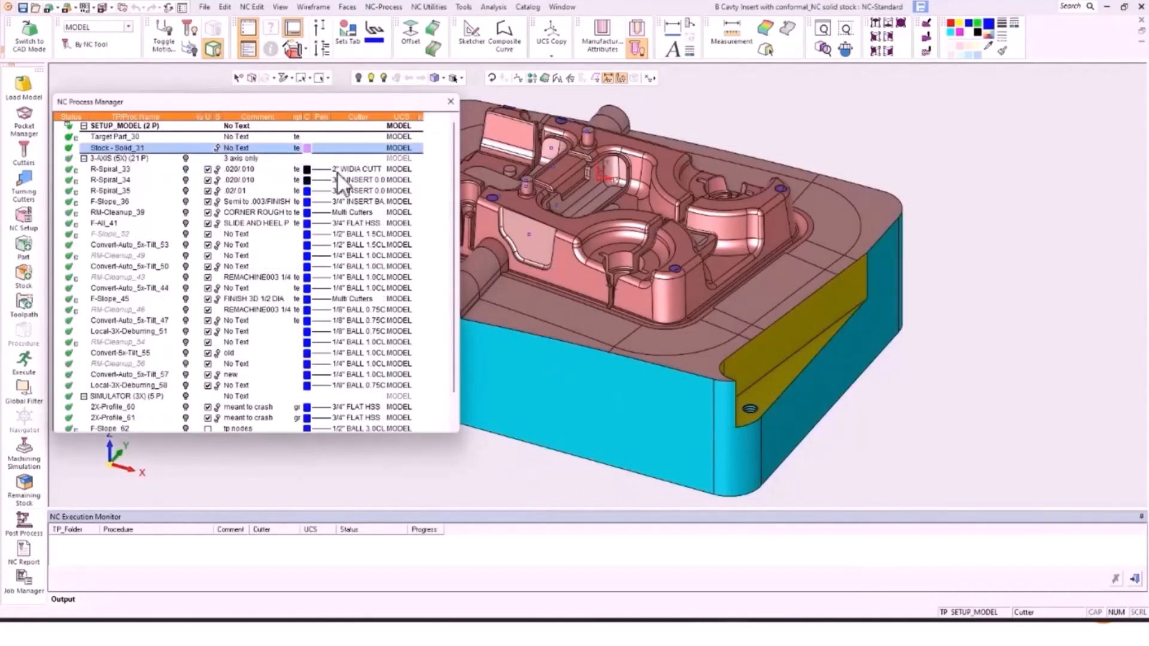
{"action": "left_click", "coordinate": [371, 78]}
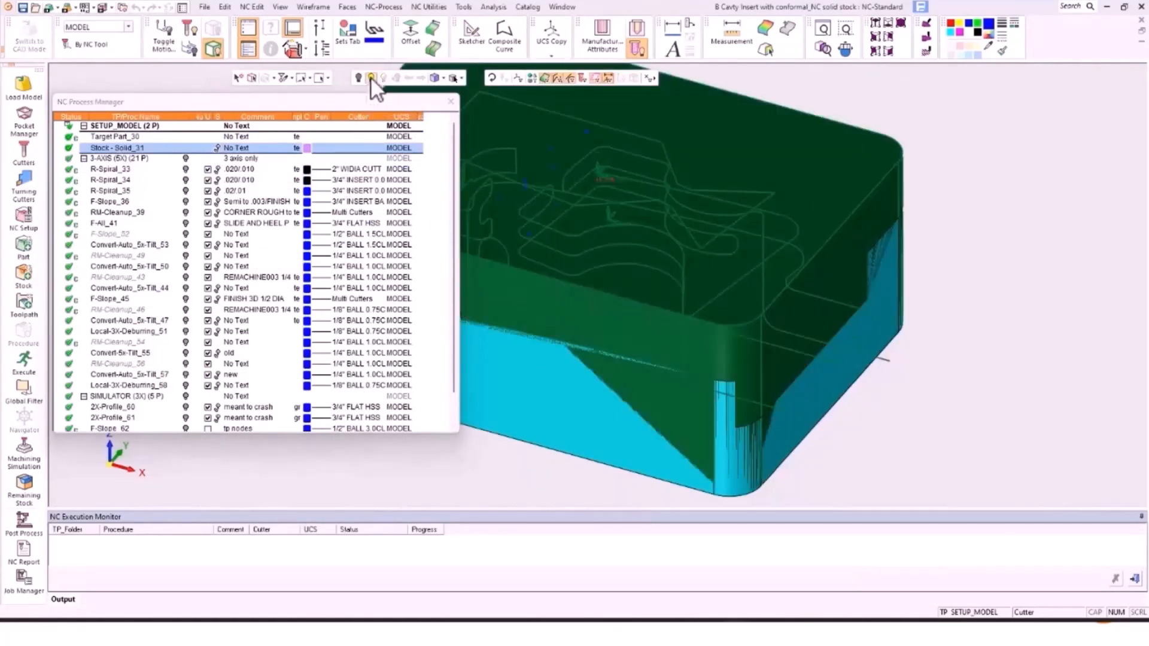
{"action": "left_click", "coordinate": [533, 77]}
{"action": "scroll", "coordinate": [777, 306], "scroll_direction": "down", "scroll_amount": 5}
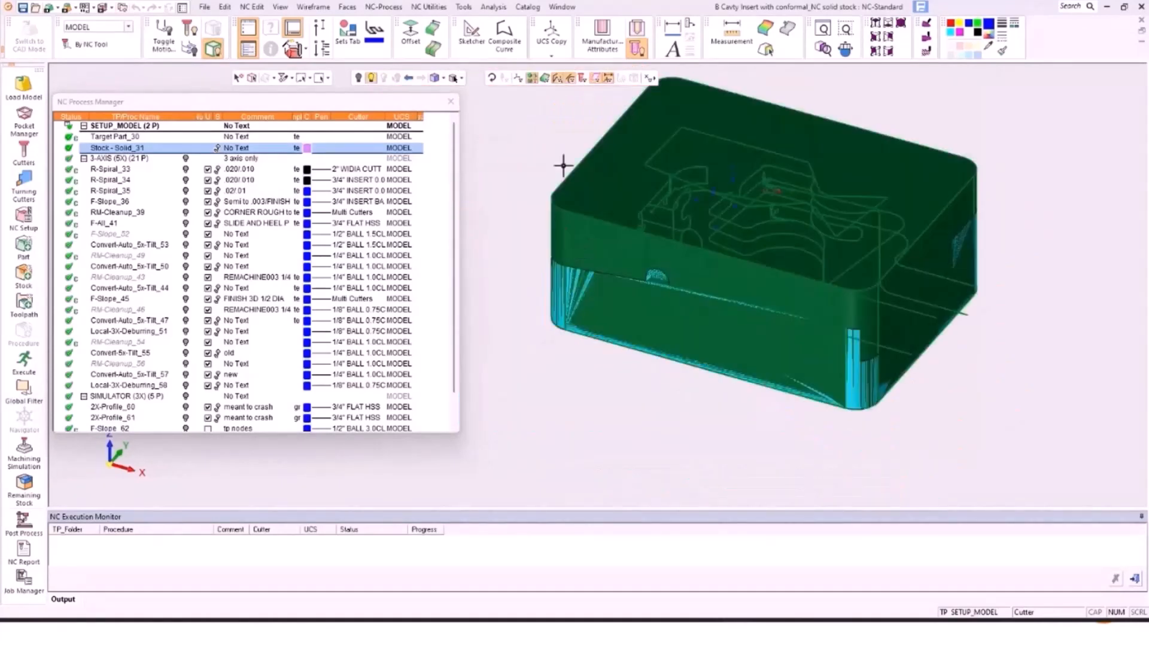
{"action": "left_click", "coordinate": [848, 304]}
{"action": "middle_click", "coordinate": [655, 455]}
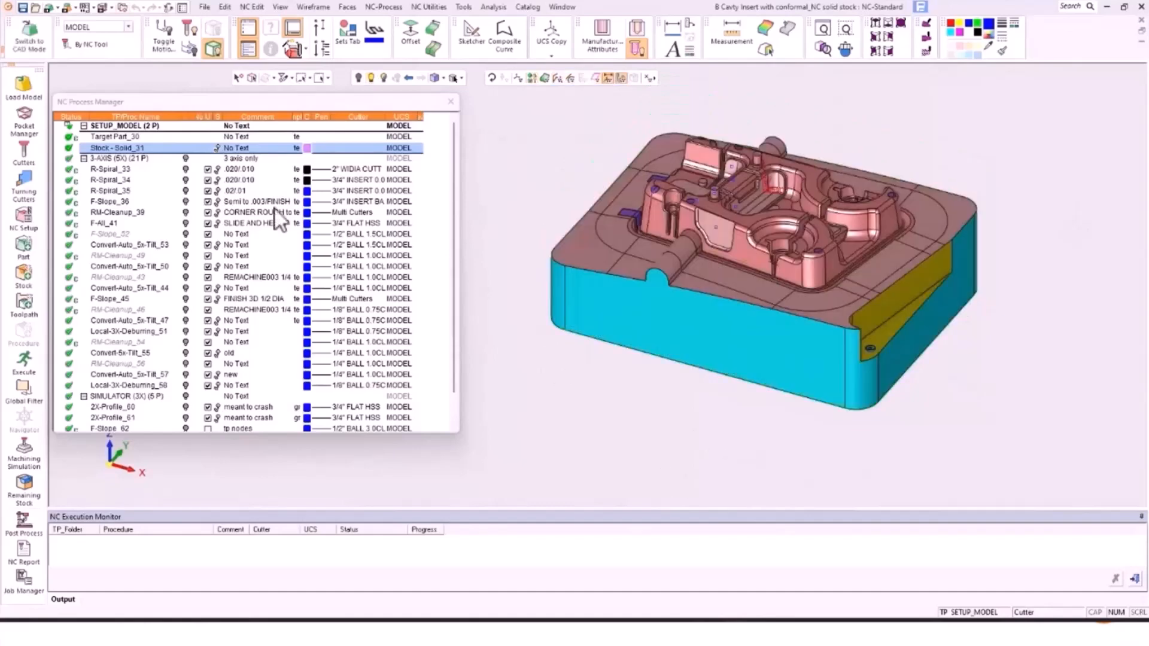
{"action": "double_click", "coordinate": [128, 145]}
{"action": "left_click", "coordinate": [179, 76]}
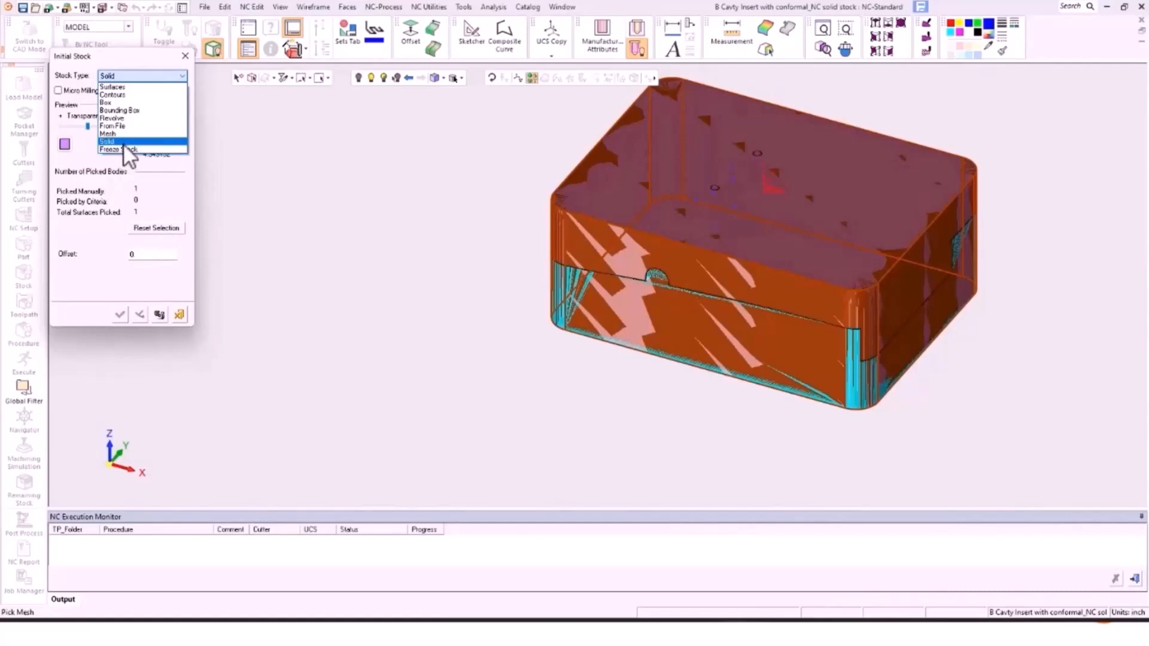
{"action": "left_click", "coordinate": [183, 313]}
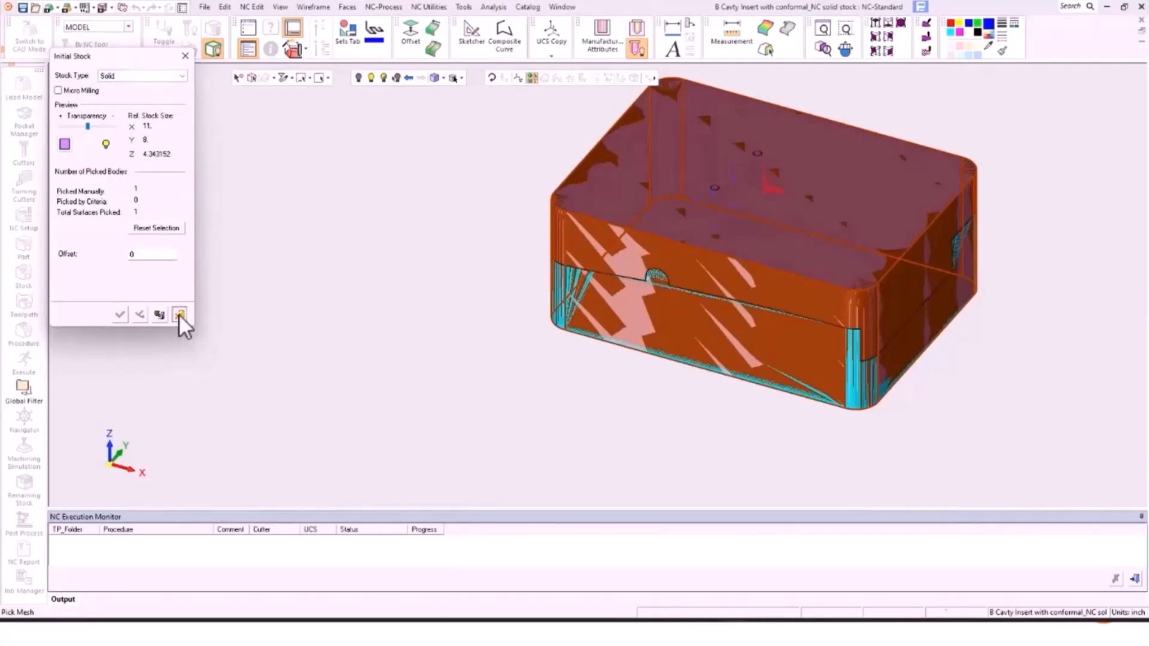
{"action": "left_click", "coordinate": [180, 314]}
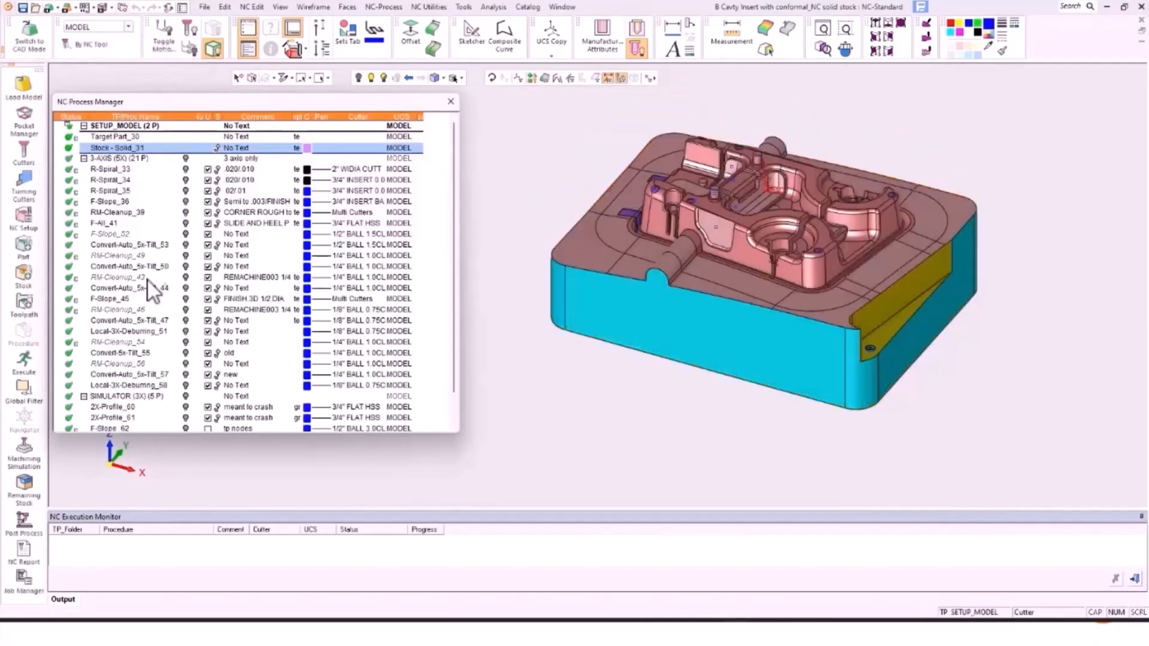
{"action": "mouse_move", "coordinate": [735, 634]}
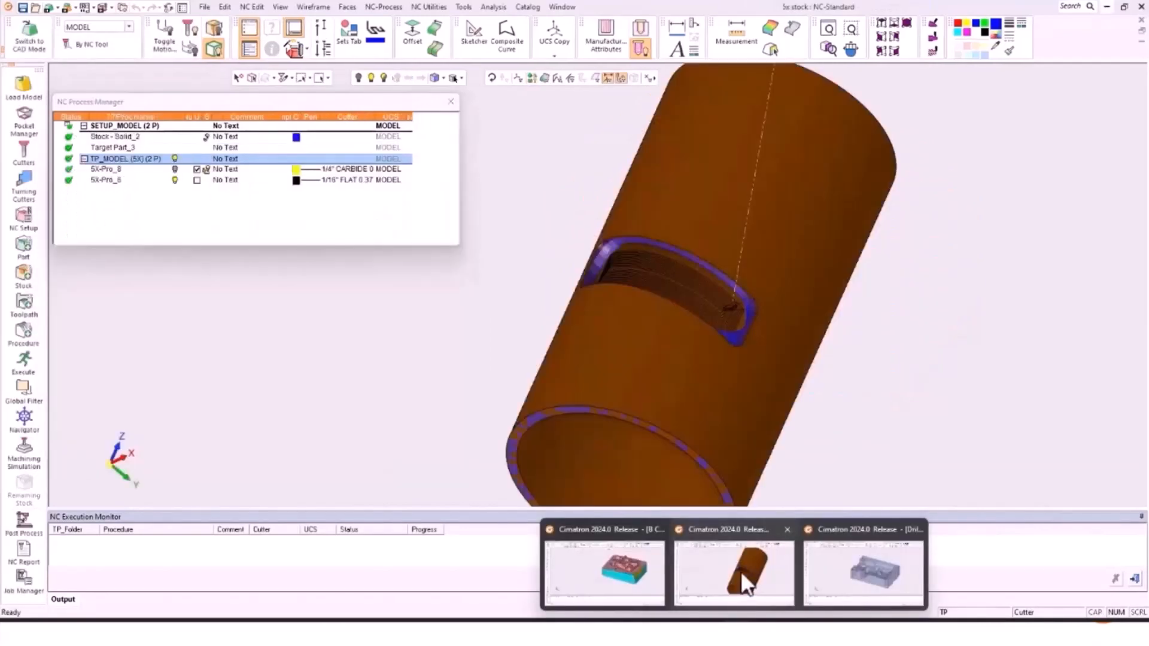
Step: Switch to the 5x stock cylinder document, select 5X-Pro_8, and check its Remaining Stock settings
{"action": "left_click", "coordinate": [741, 572]}
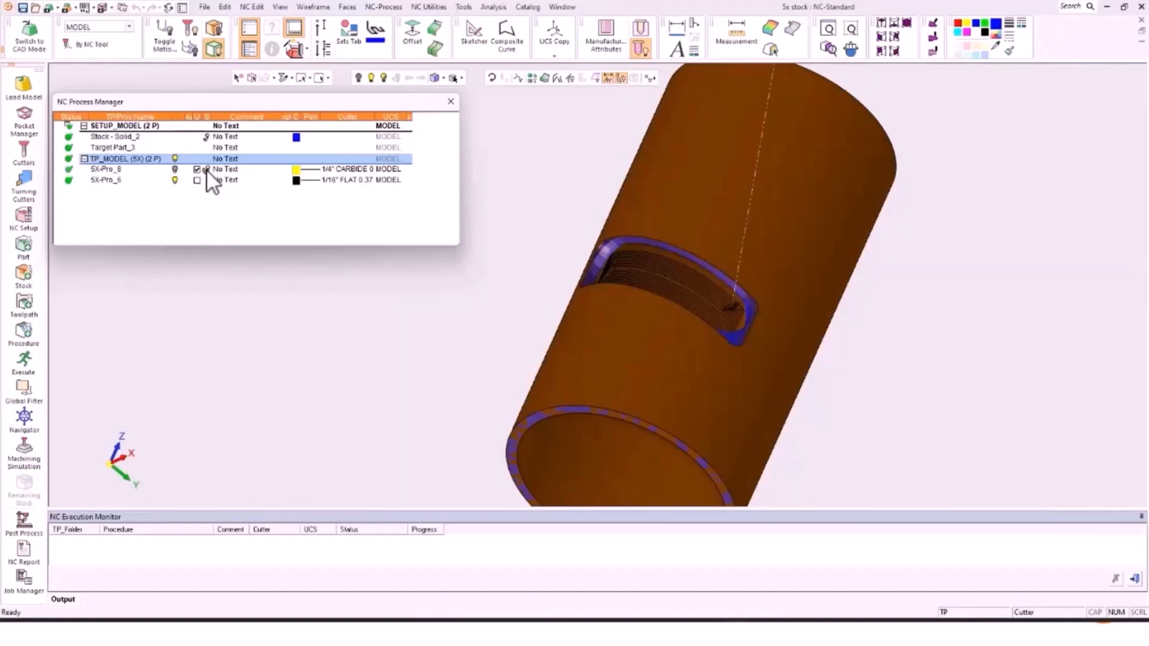
{"action": "left_click", "coordinate": [120, 170]}
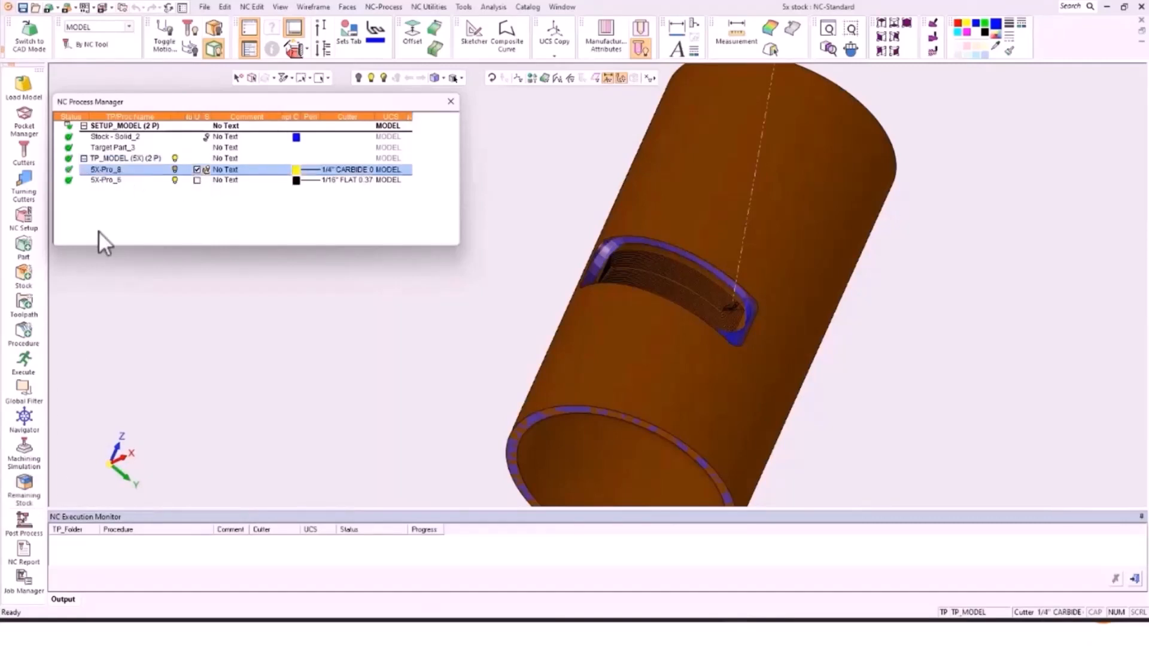
{"action": "left_click", "coordinate": [28, 490]}
{"action": "left_click", "coordinate": [217, 322]}
Step: Open 5X-Pro_6 and review its roughing stock definition option, leaving it off
{"action": "double_click", "coordinate": [109, 180]}
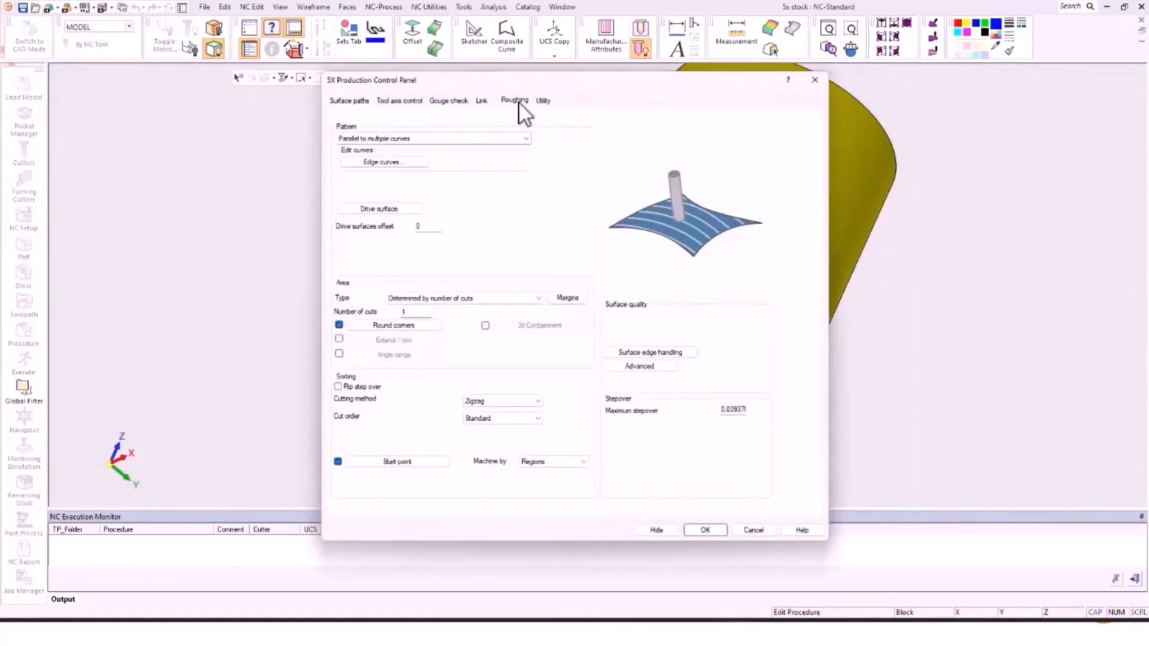
{"action": "left_click", "coordinate": [514, 101]}
{"action": "left_click", "coordinate": [337, 129]}
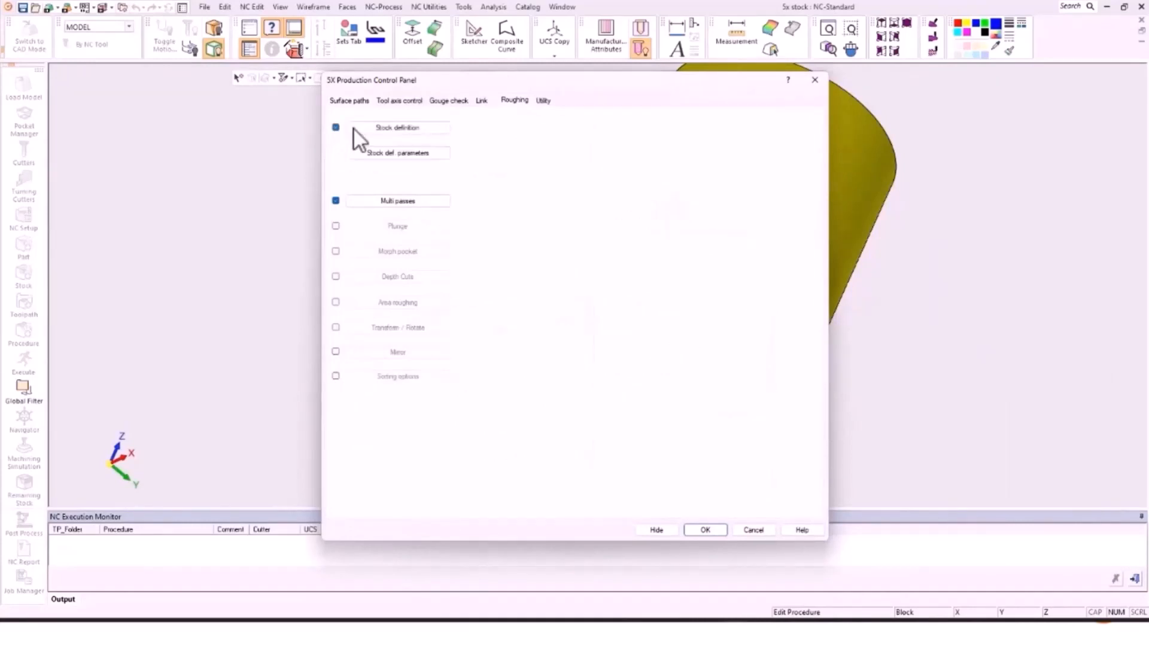
{"action": "left_click", "coordinate": [335, 128]}
{"action": "left_click", "coordinate": [816, 79]}
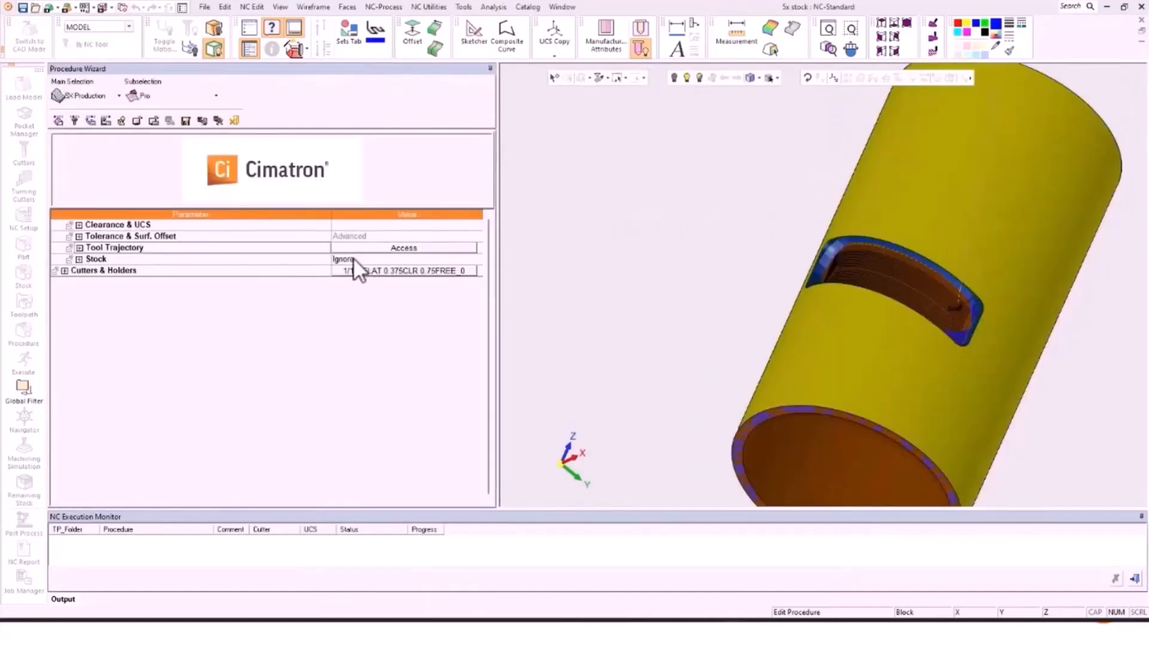
Step: Set 5X-Pro_6 to use stock, run it, then select 5X-Pro_8
{"action": "left_click", "coordinate": [346, 261]}
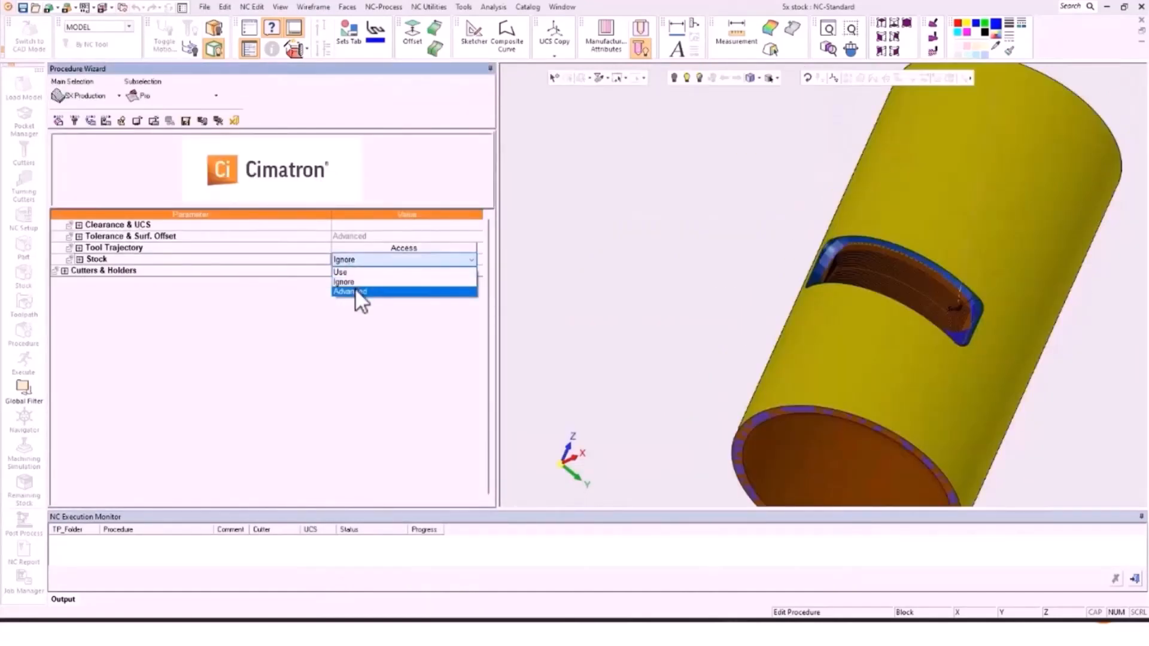
{"action": "left_click", "coordinate": [356, 270]}
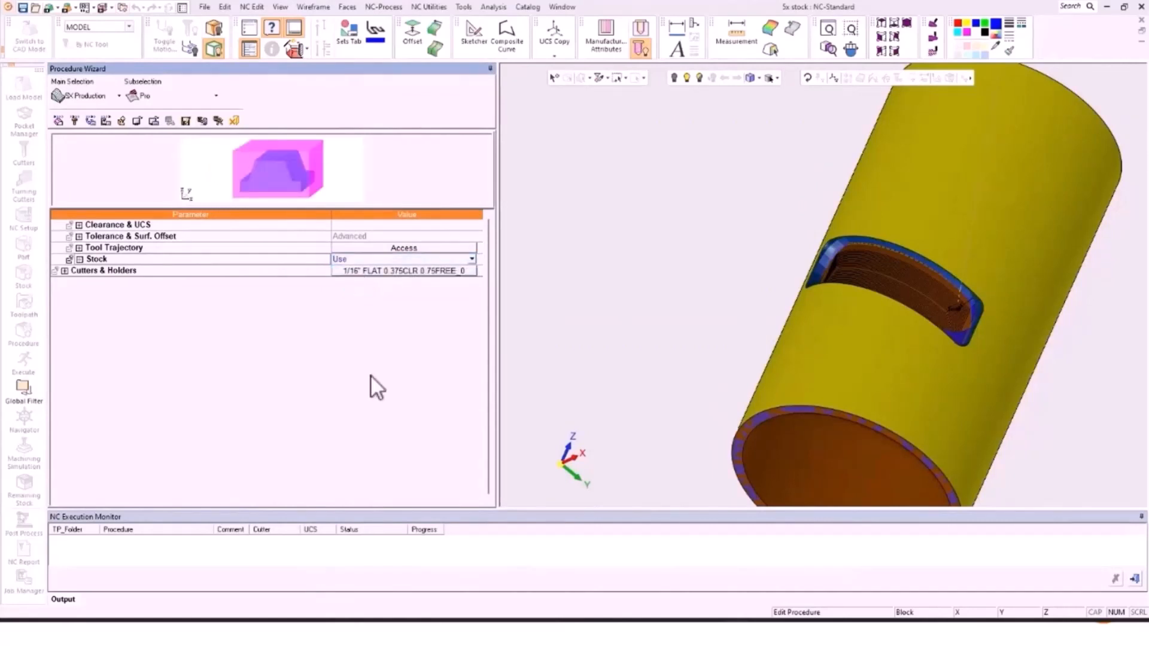
{"action": "left_click", "coordinate": [220, 122]}
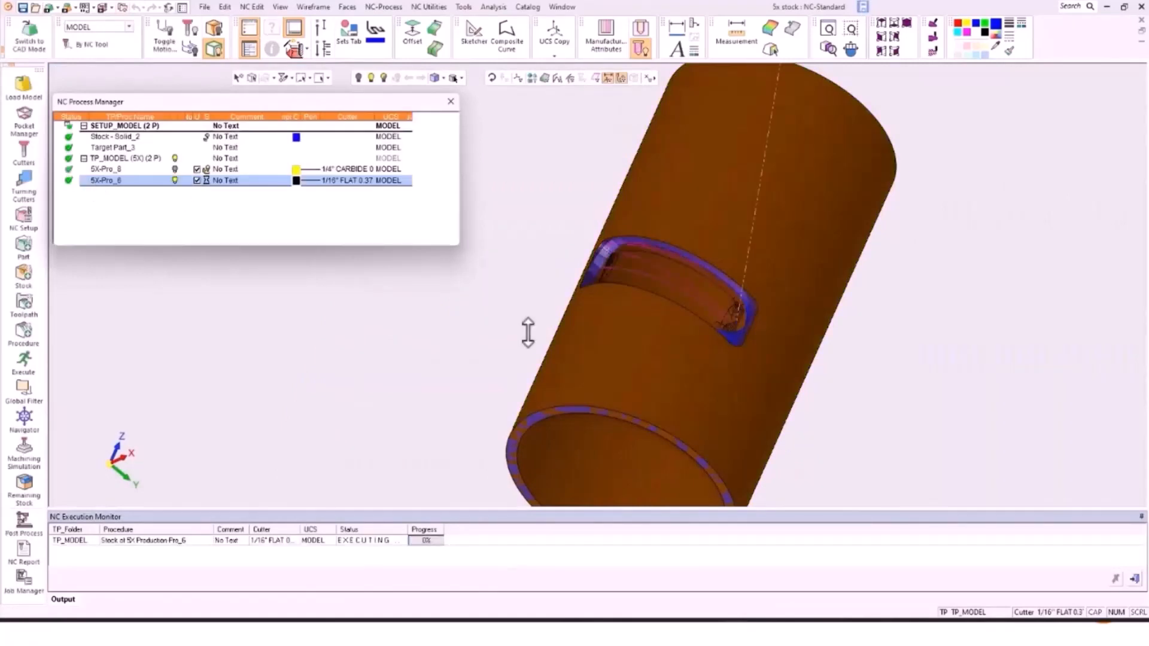
{"action": "scroll", "coordinate": [726, 313], "scroll_direction": "up", "scroll_amount": 5}
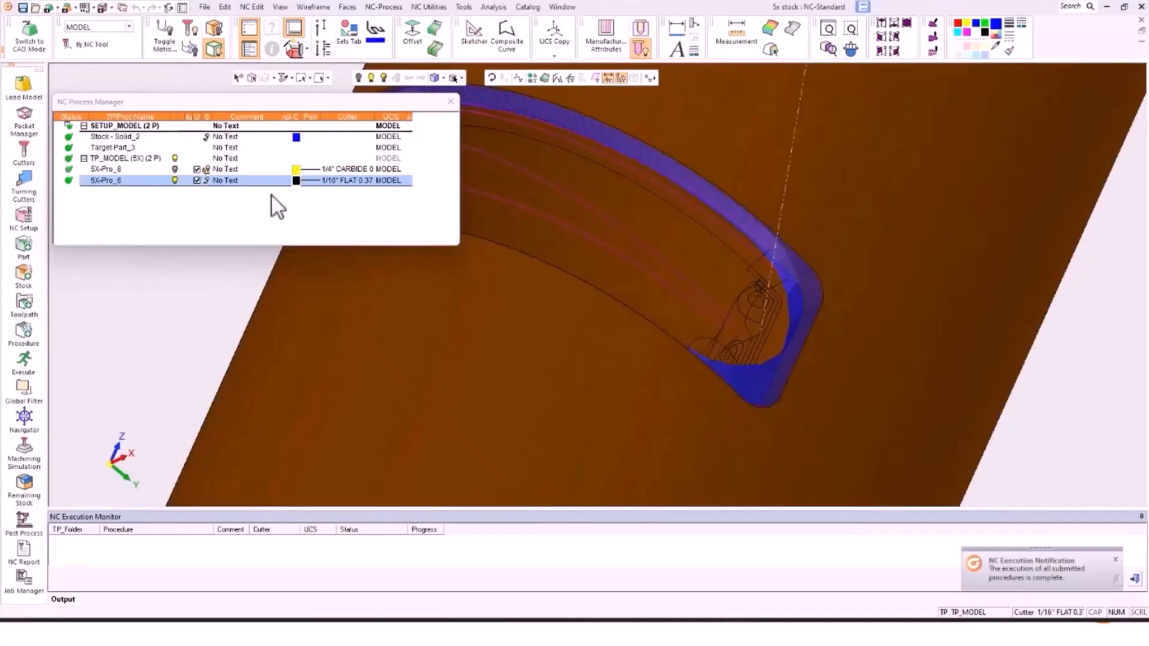
{"action": "left_click", "coordinate": [206, 170]}
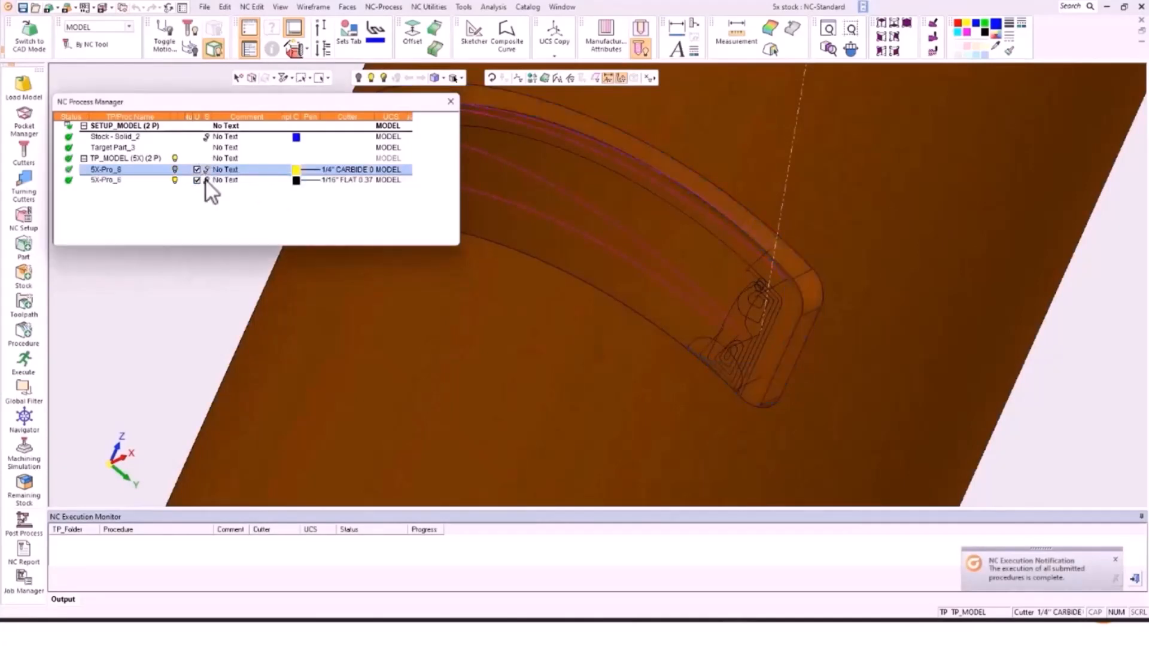
{"action": "middle_click_drag", "start_coordinate": [608, 349], "coordinate": [701, 352]}
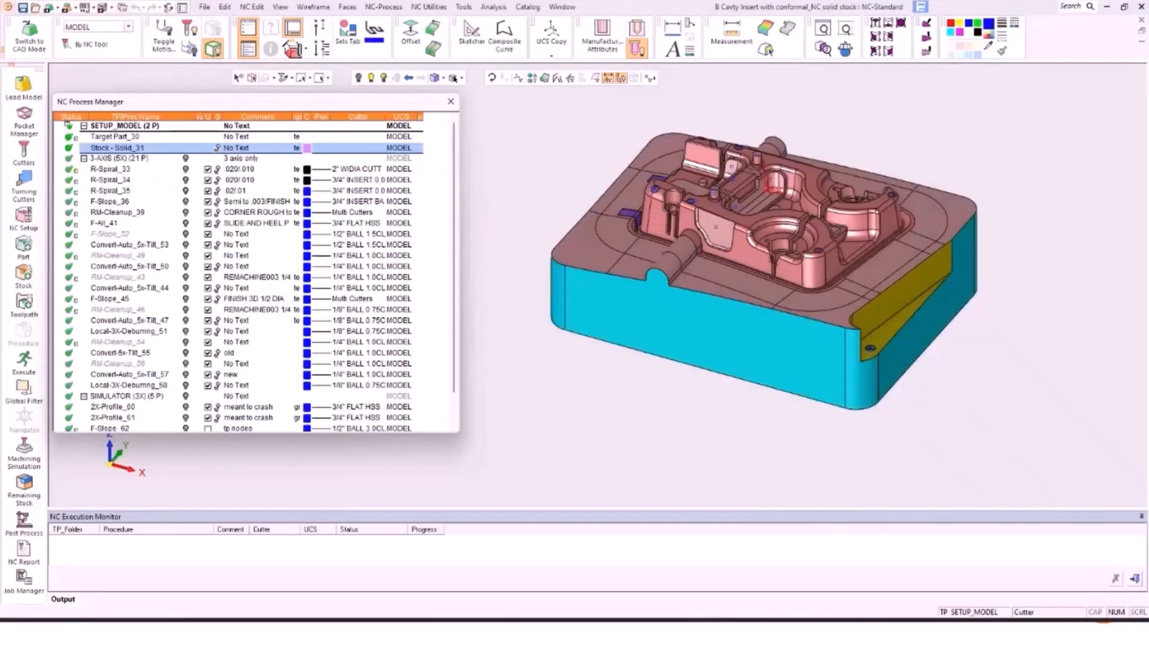
Step: Replace H-13_45Rc with P-20 as the SETUP_MODEL material from the Global Material Table
{"action": "double_click", "coordinate": [109, 125]}
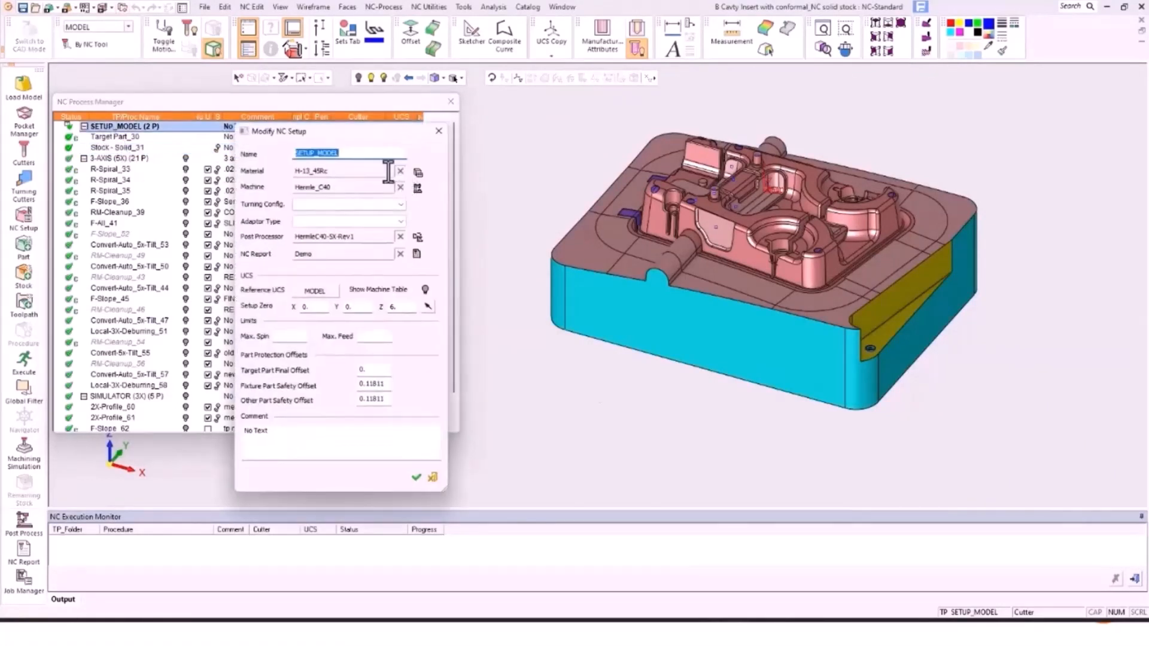
{"action": "left_click", "coordinate": [418, 172]}
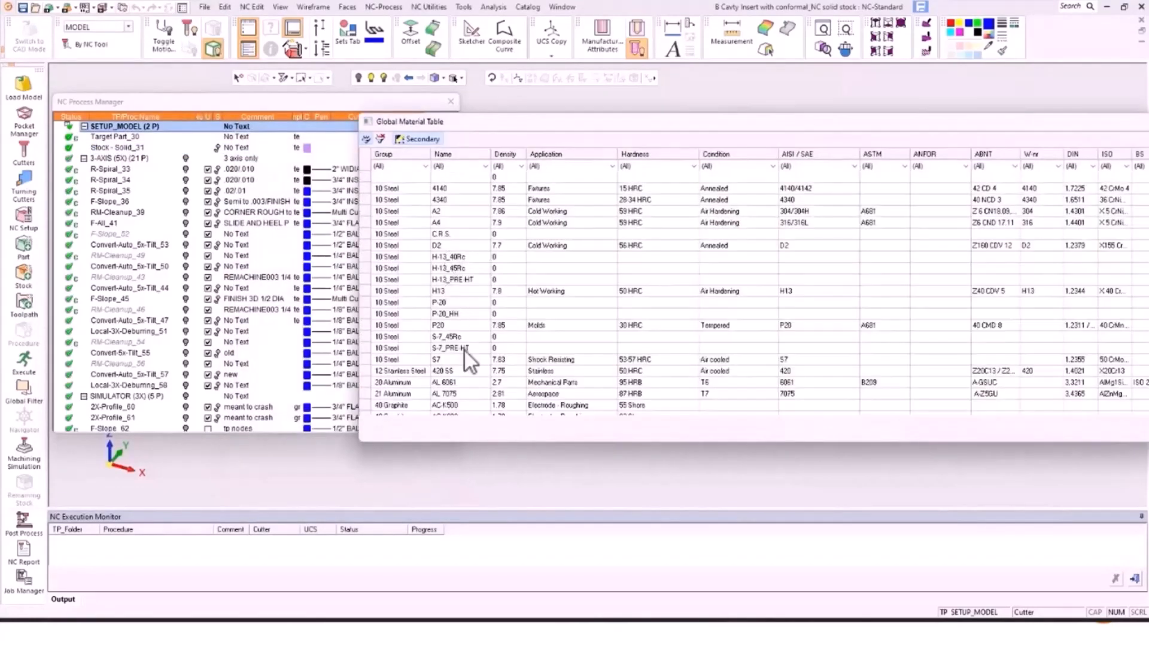
{"action": "left_click", "coordinate": [449, 304]}
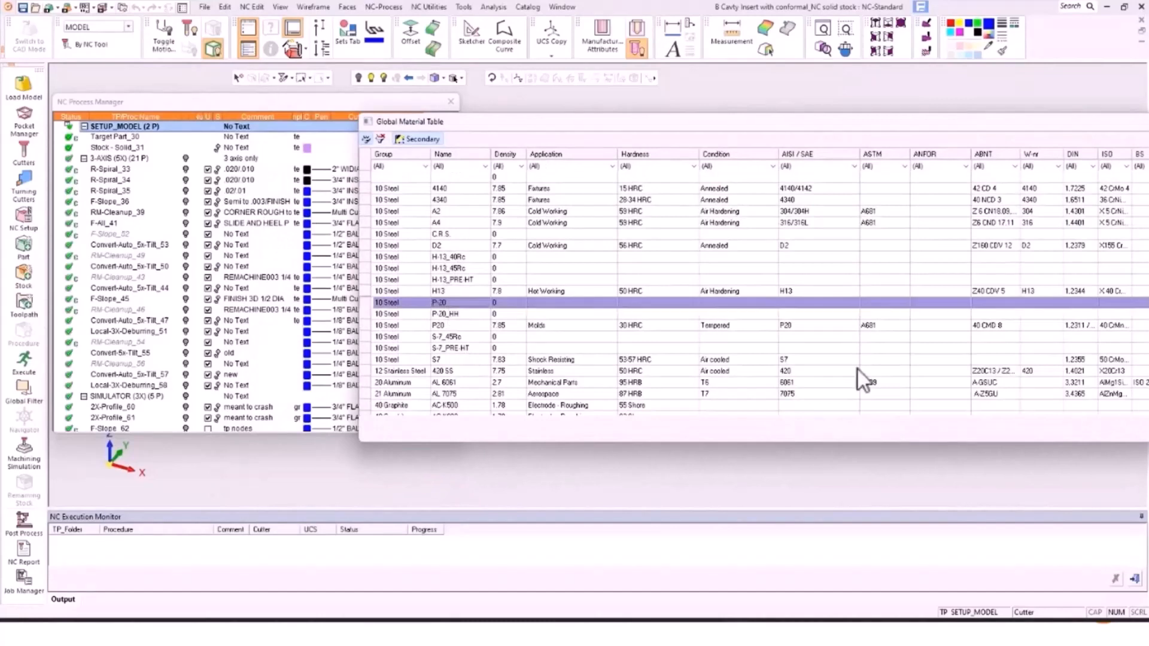
{"action": "left_click", "coordinate": [1143, 429]}
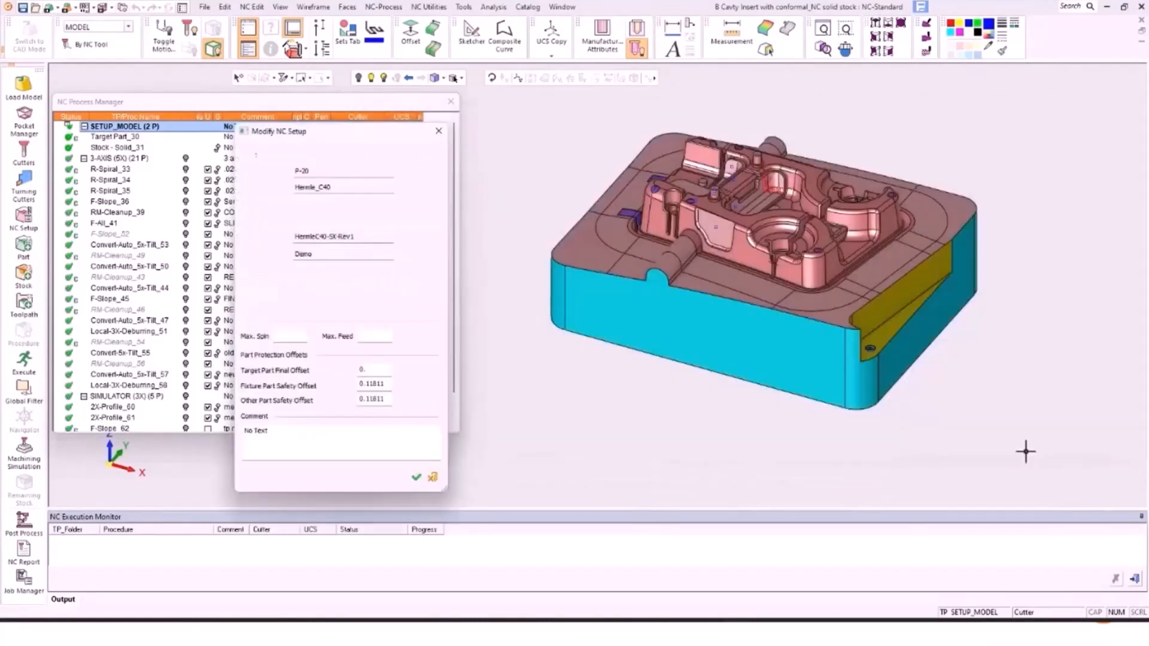
{"action": "left_click", "coordinate": [416, 478]}
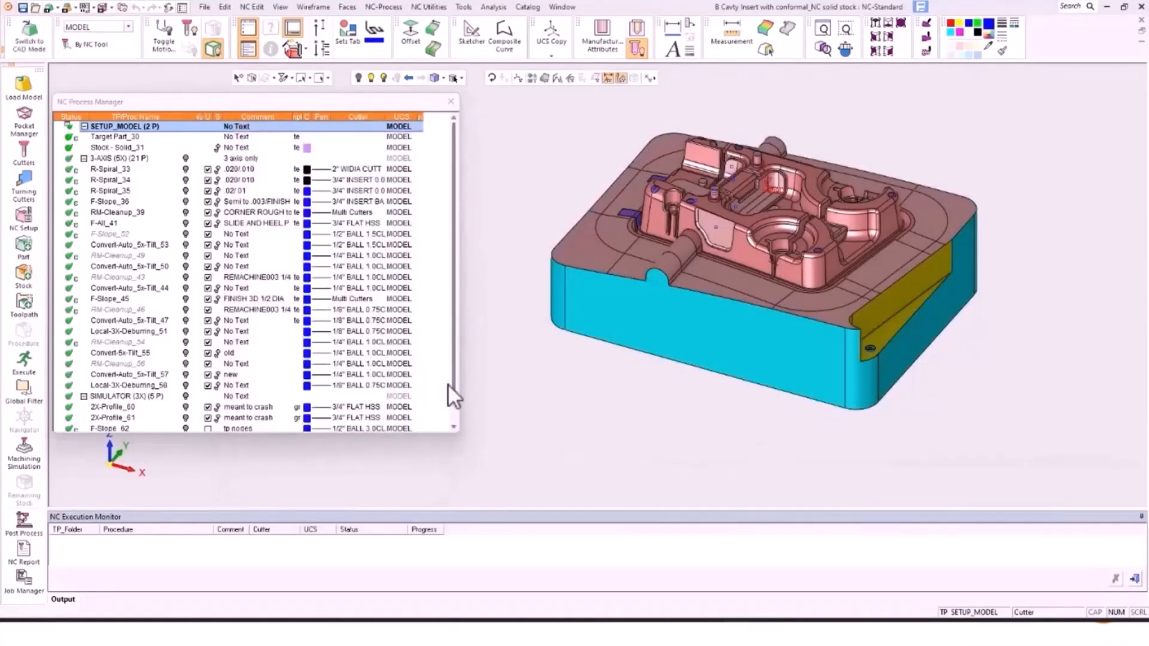
Step: Widen the NC Process Manager, add and widen a Cutter Sync. Status column, then select R-Spiral_33
{"action": "left_click_drag", "start_coordinate": [458, 414], "coordinate": [699, 411]}
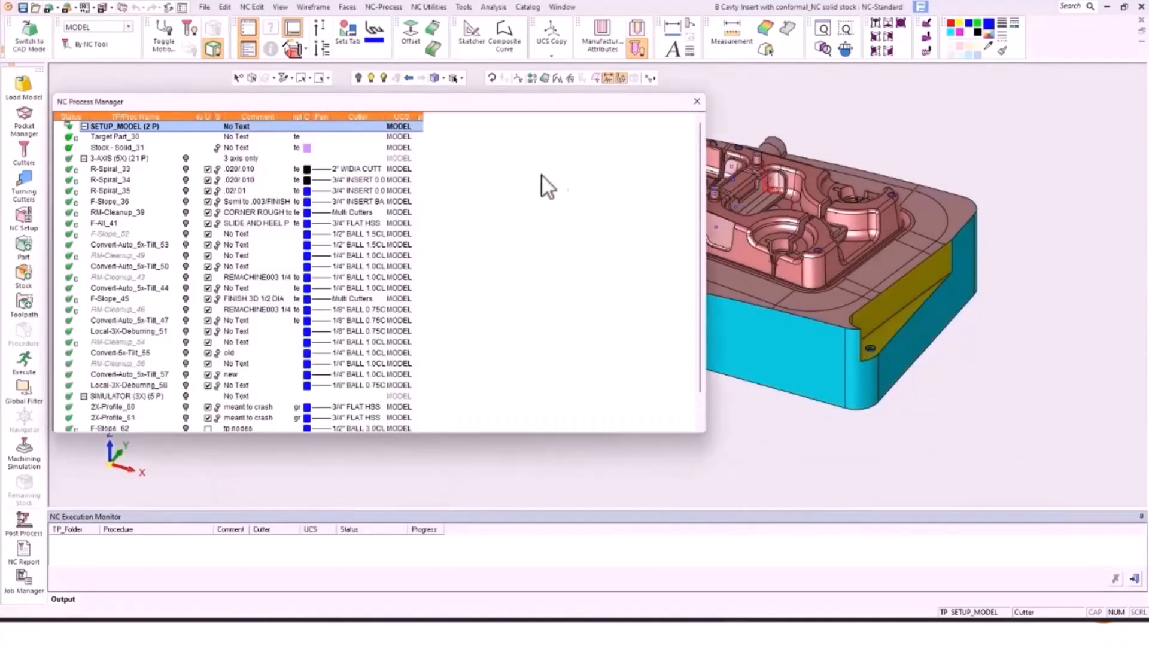
{"action": "right_click", "coordinate": [310, 118]}
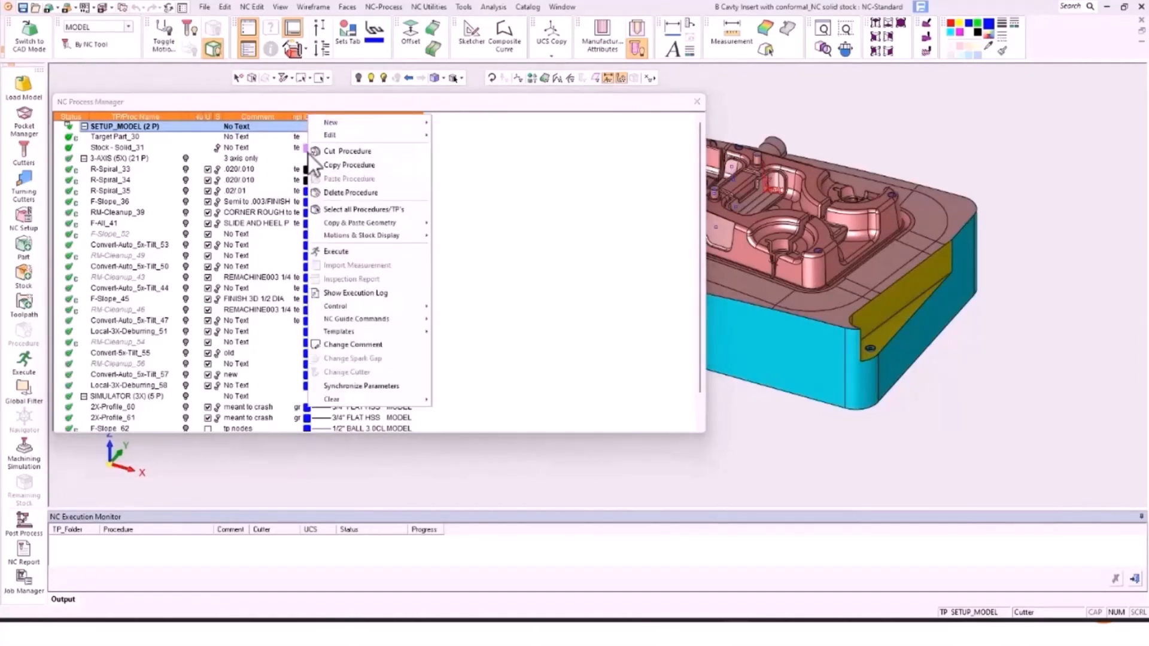
{"action": "left_click", "coordinate": [269, 115]}
{"action": "right_click", "coordinate": [269, 115]}
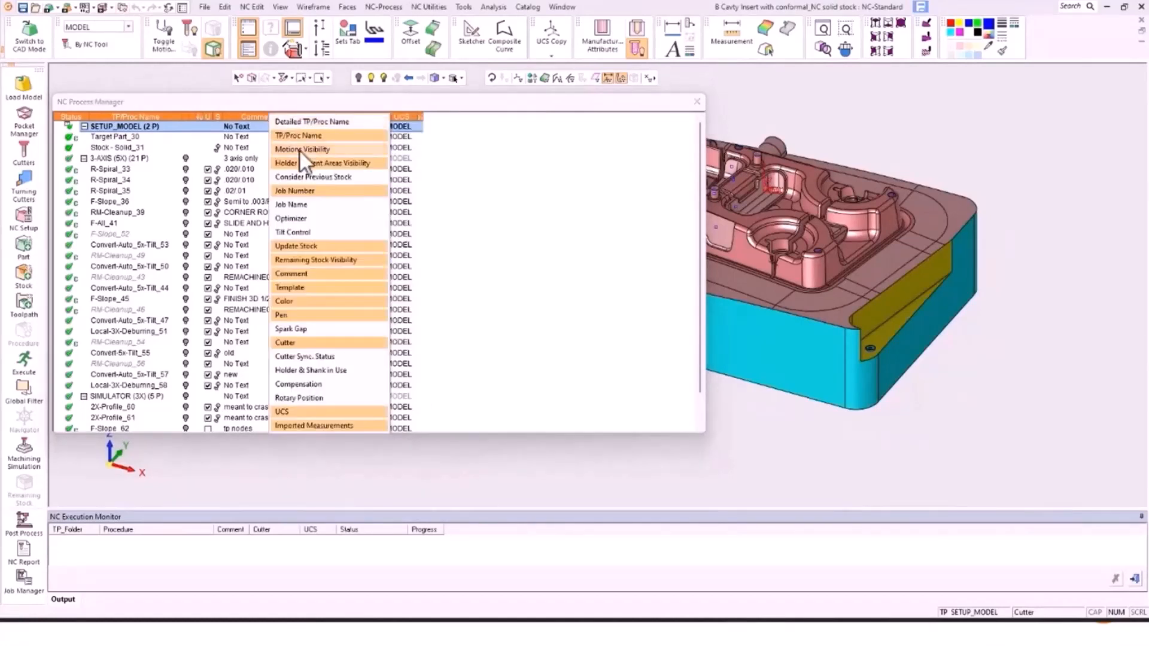
{"action": "left_click", "coordinate": [318, 357]}
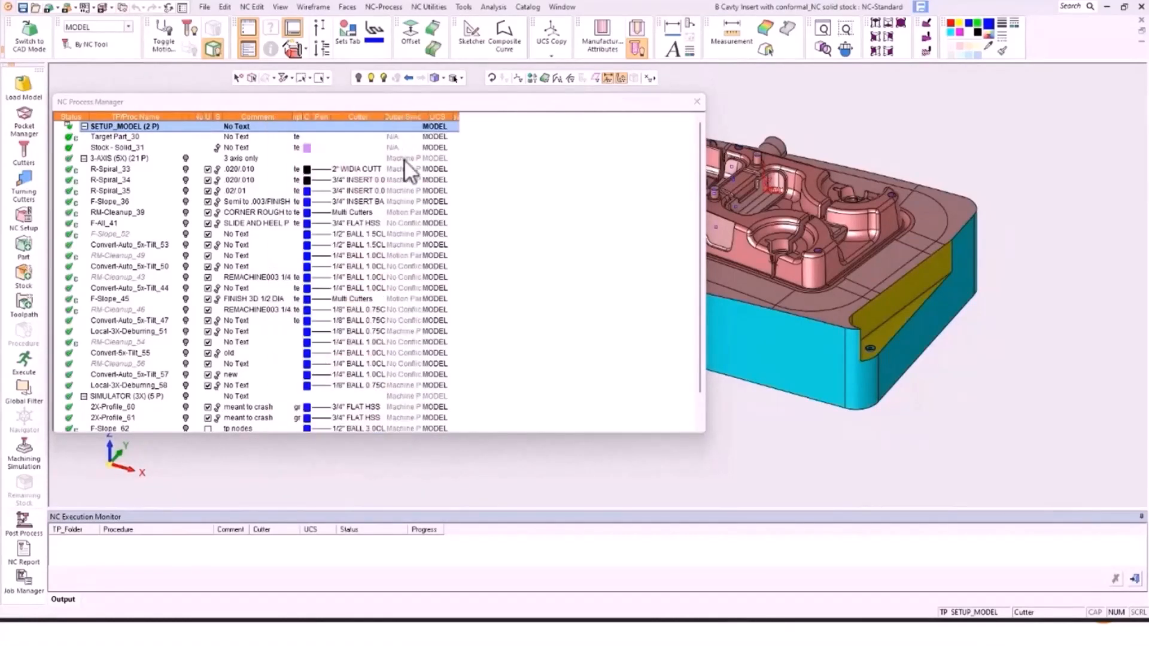
{"action": "left_click_drag", "start_coordinate": [423, 113], "coordinate": [530, 115]}
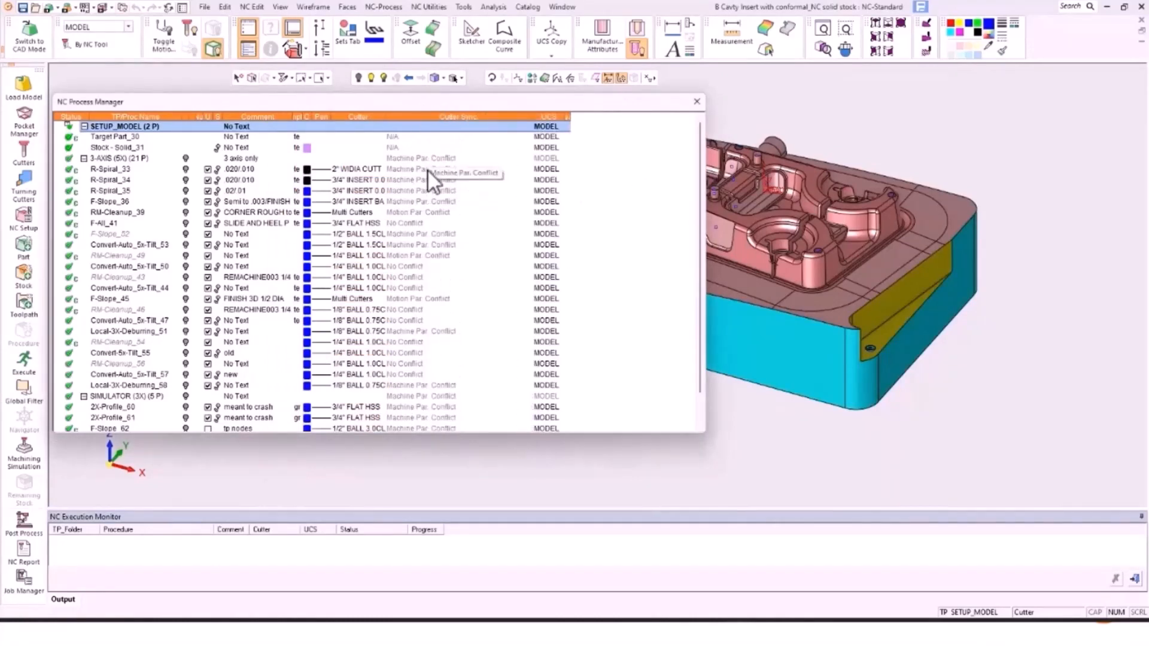
{"action": "left_click", "coordinate": [127, 169]}
{"action": "left_click", "coordinate": [123, 199], "text": "shift"}
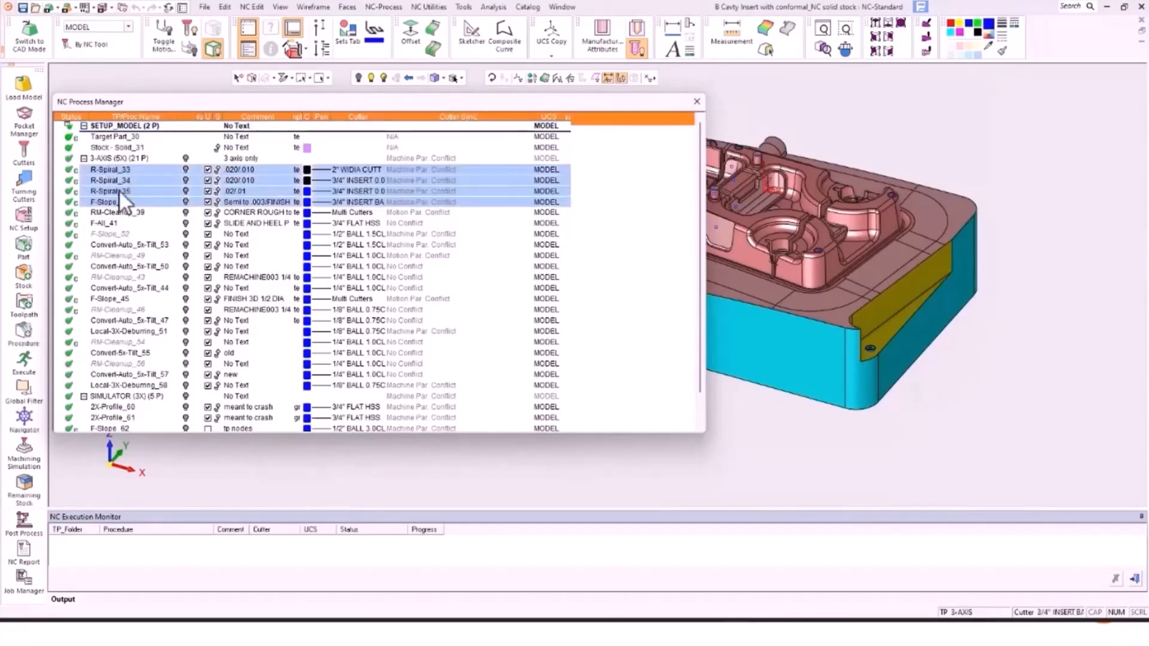
{"action": "right_click", "coordinate": [120, 181]}
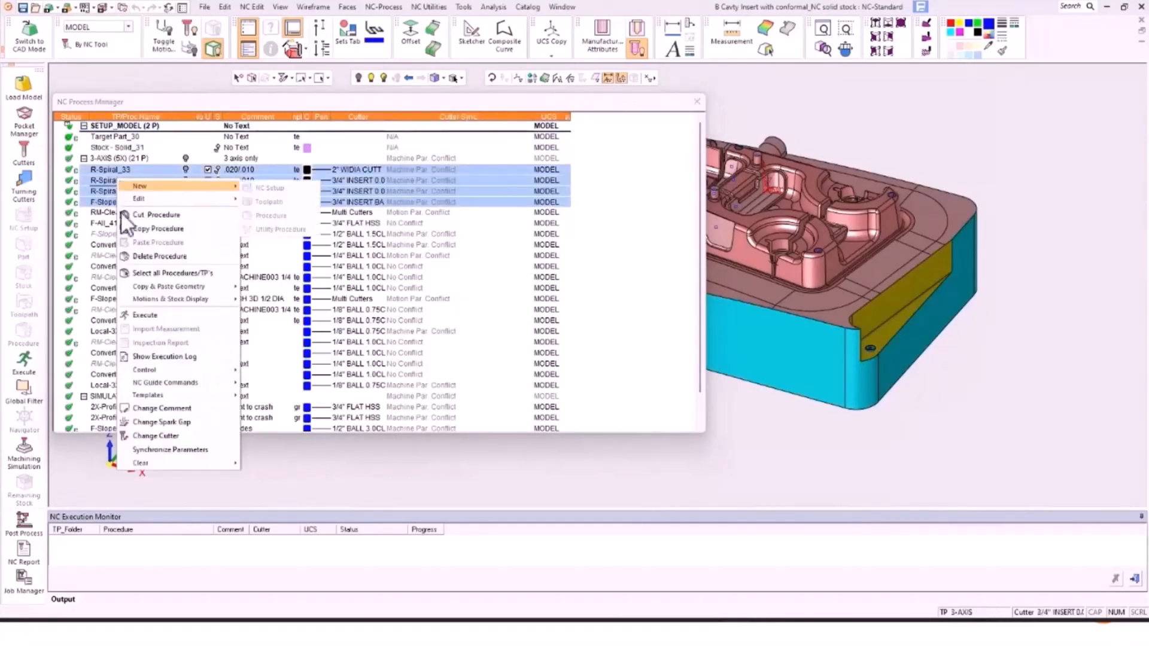
{"action": "left_click", "coordinate": [175, 450]}
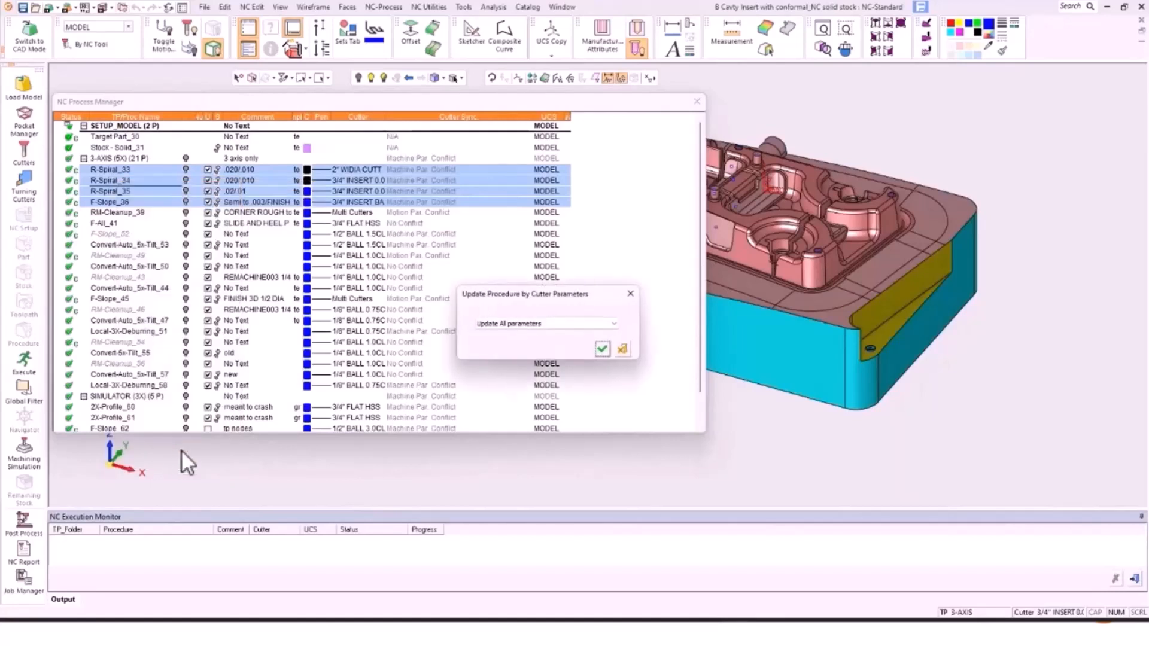
{"action": "left_click", "coordinate": [611, 323]}
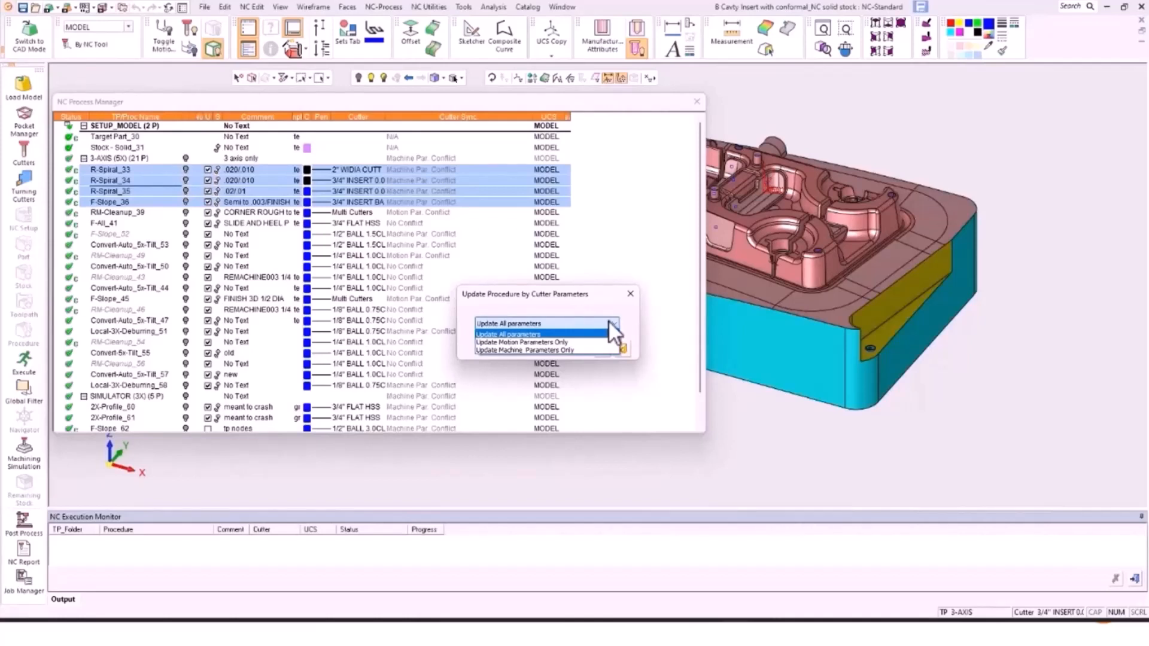
{"action": "left_click", "coordinate": [630, 293]}
{"action": "left_click", "coordinate": [631, 293]}
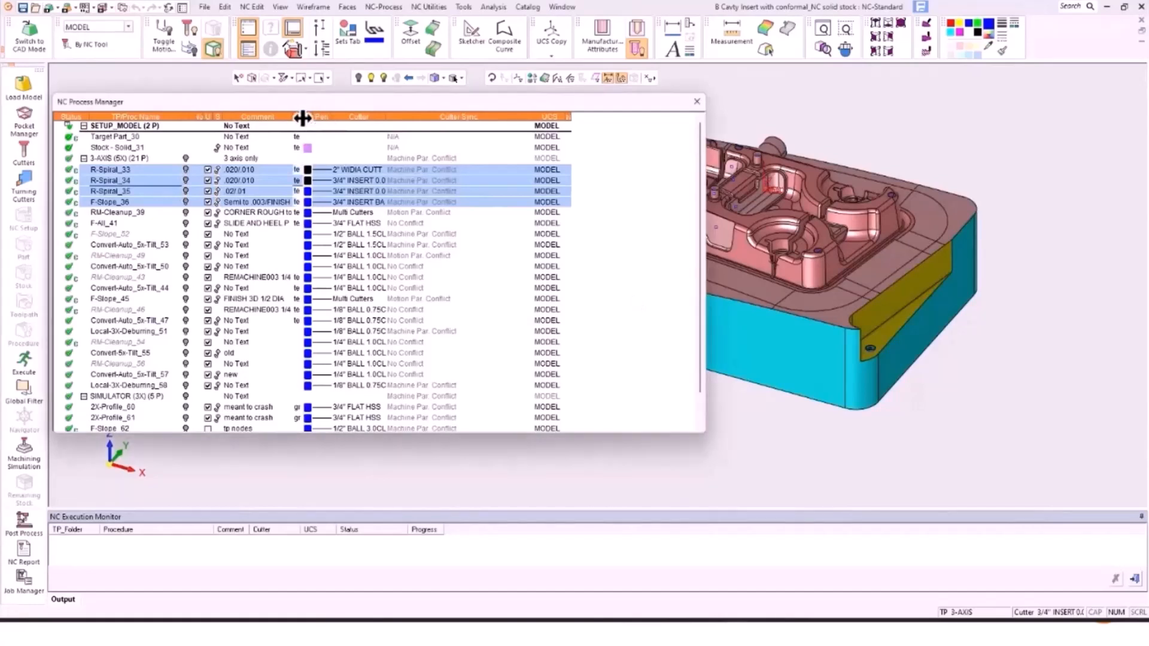
Step: Reveal the Template column and clear template names from the 3-AXIS (5X) folder's procedures
{"action": "left_click_drag", "start_coordinate": [302, 118], "coordinate": [379, 129]}
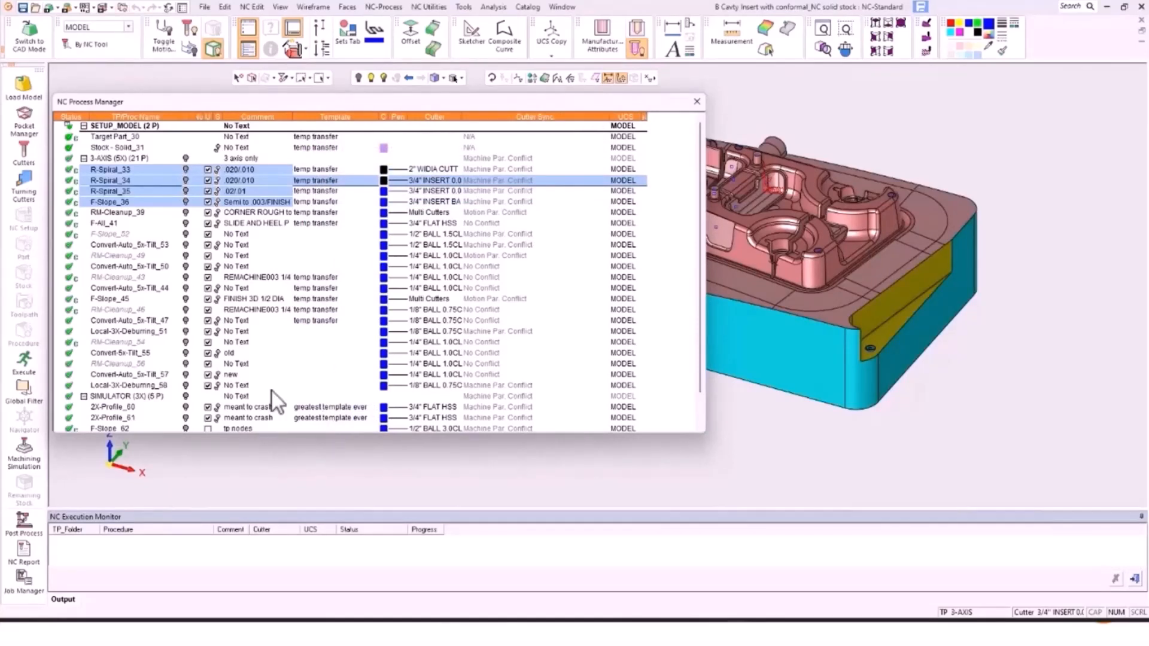
{"action": "left_click", "coordinate": [118, 159]}
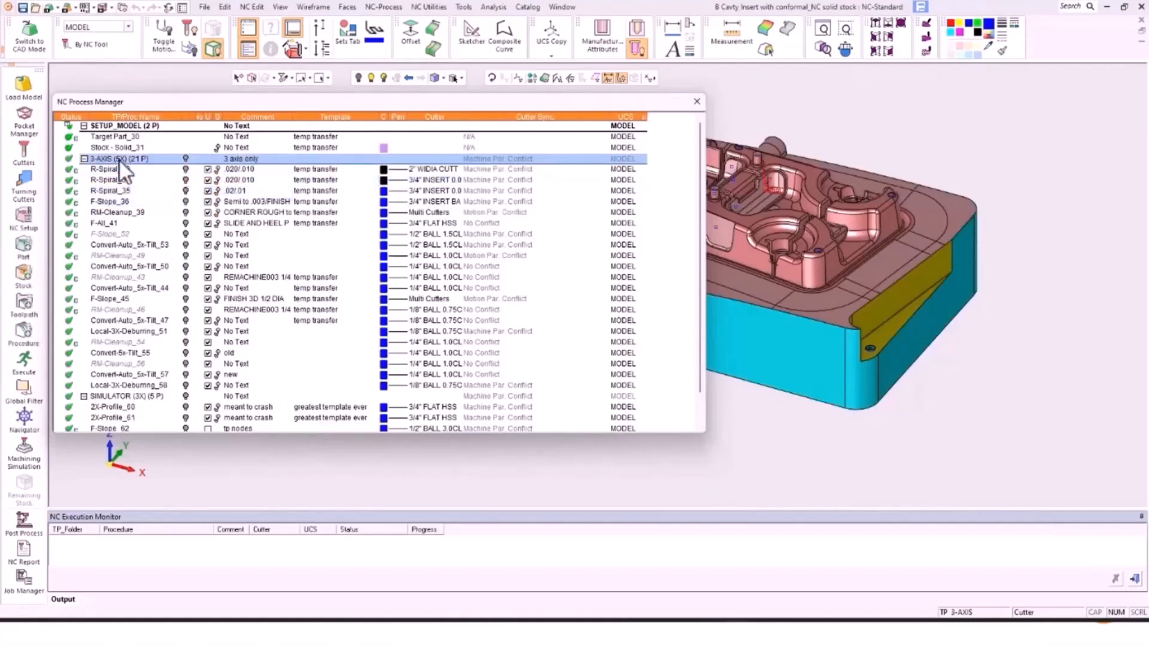
{"action": "right_click", "coordinate": [120, 161]}
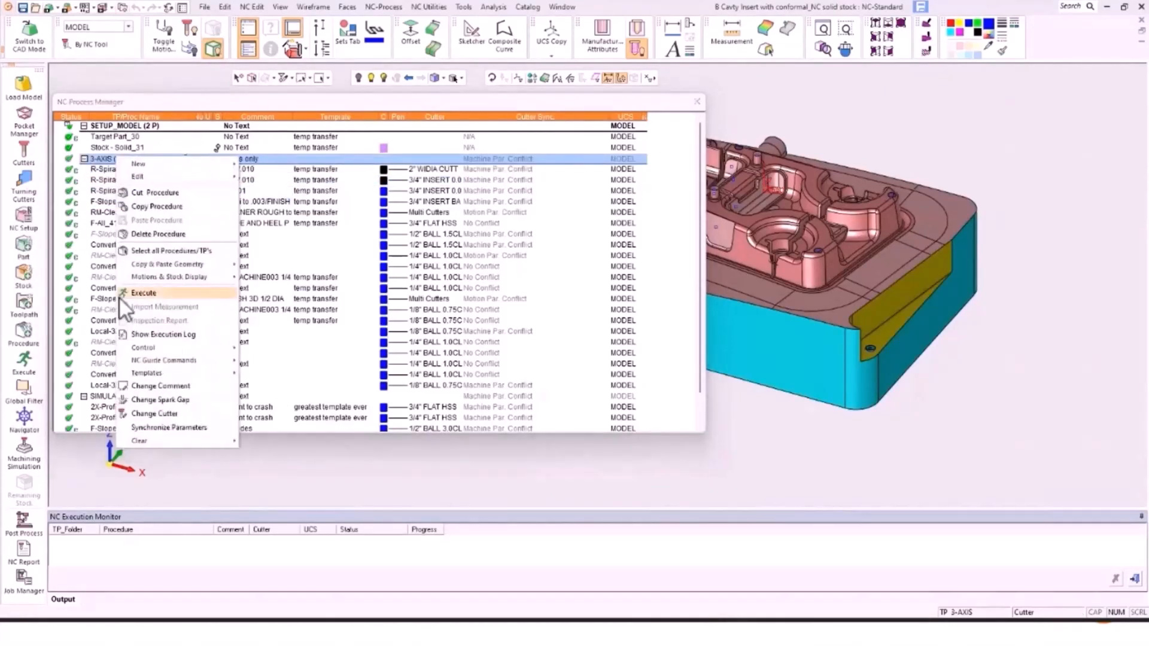
{"action": "mouse_move", "coordinate": [170, 440]}
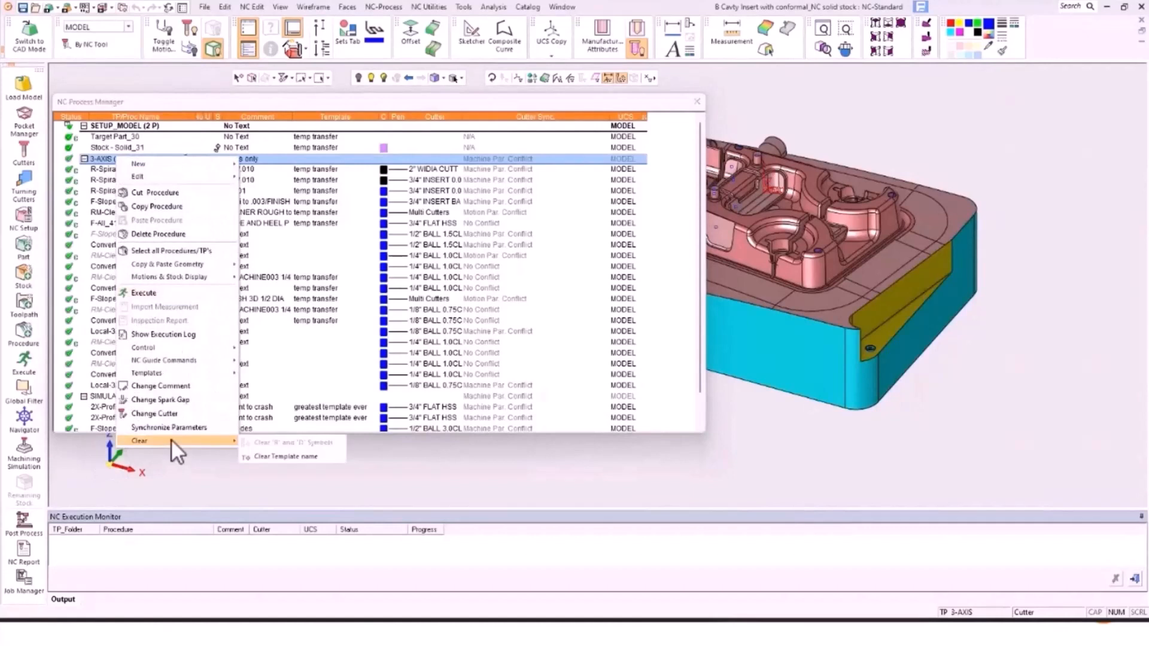
{"action": "left_click", "coordinate": [288, 455]}
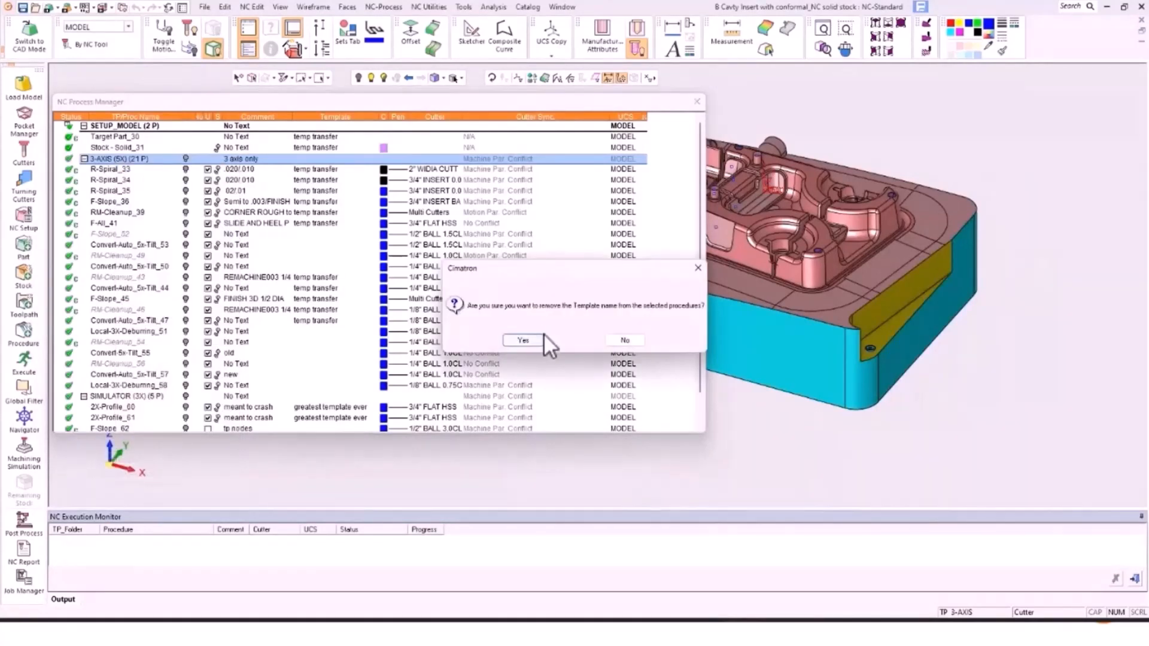
{"action": "left_click", "coordinate": [526, 340]}
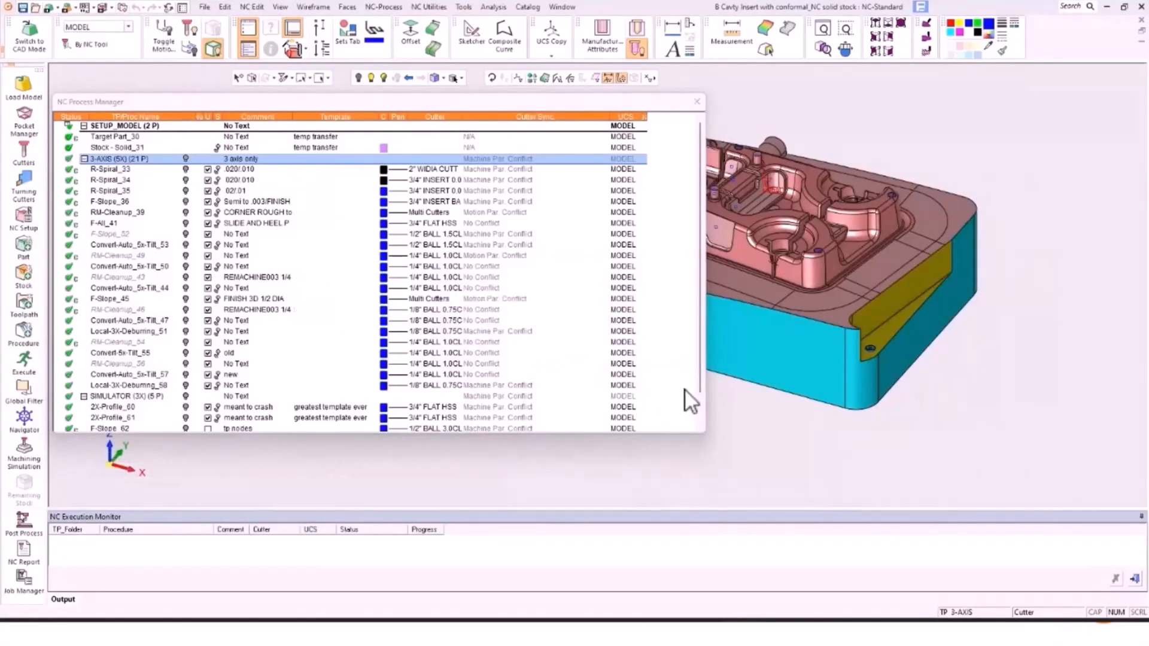
Step: Clear the template names from 2X-Profile_60 and 2X-Profile_61
{"action": "scroll", "coordinate": [573, 383], "scroll_direction": "down", "scroll_amount": 1}
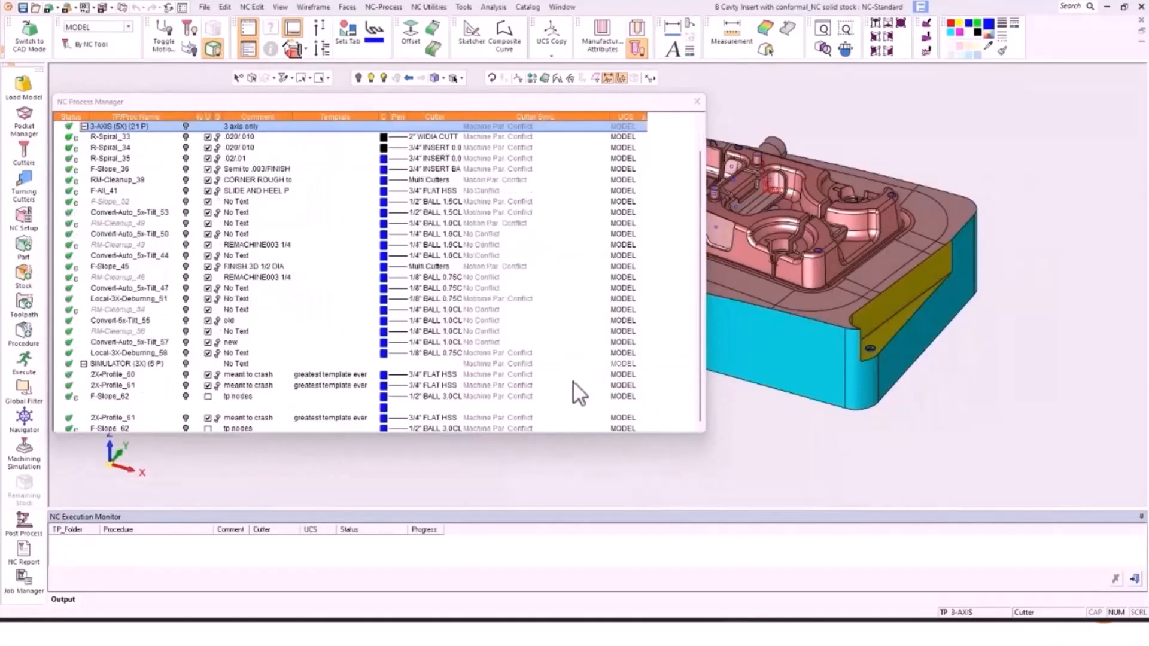
{"action": "left_click", "coordinate": [121, 374]}
{"action": "left_click", "coordinate": [123, 385], "text": "shift"}
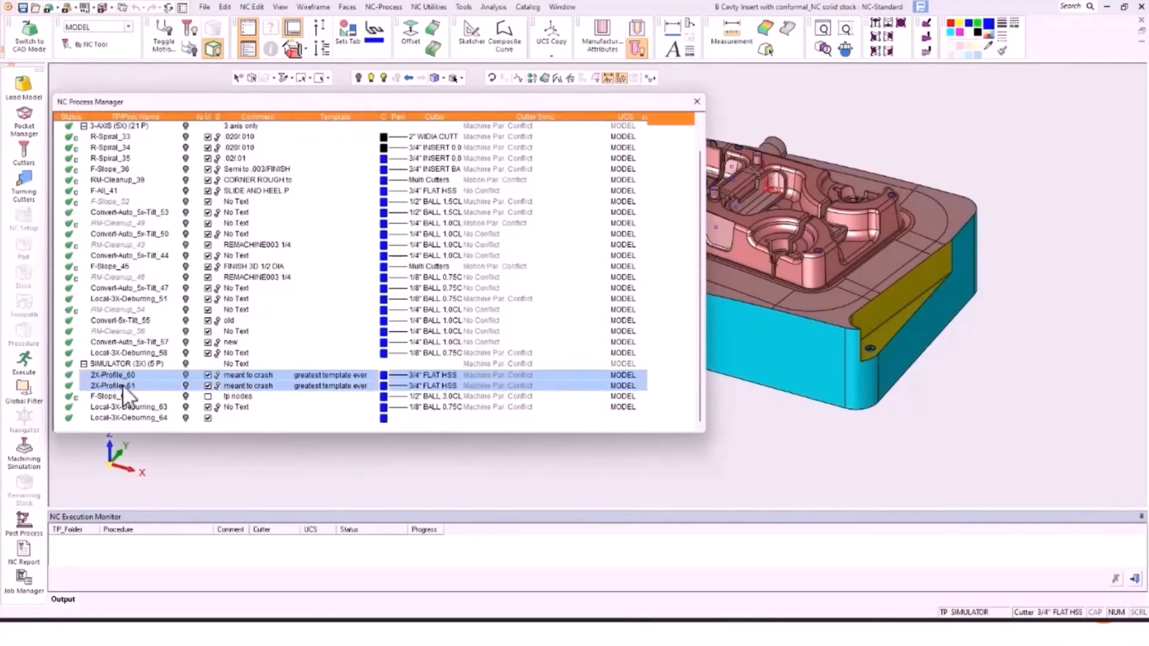
{"action": "right_click", "coordinate": [123, 387]}
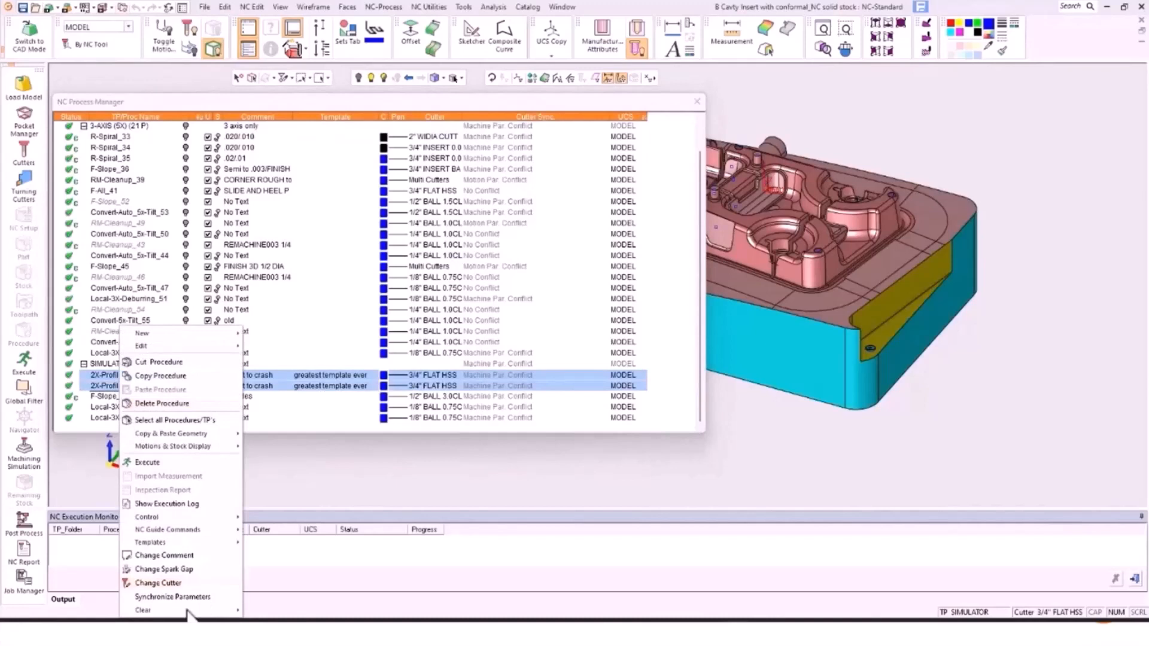
{"action": "mouse_move", "coordinate": [204, 610]}
{"action": "left_click", "coordinate": [294, 610]}
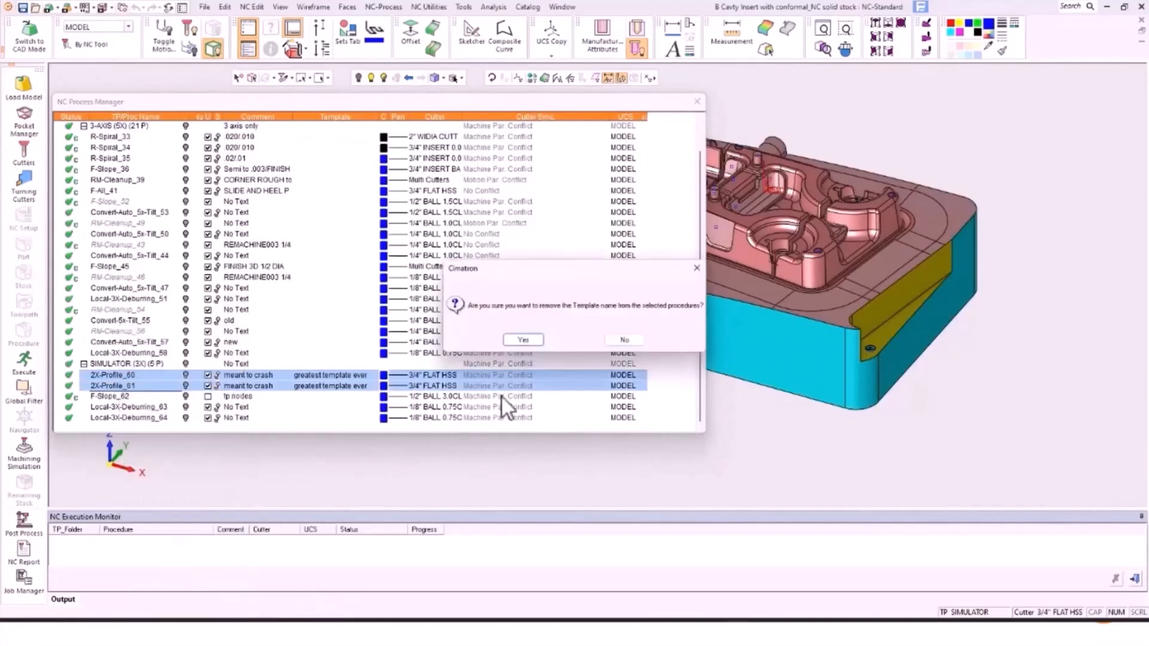
{"action": "left_click", "coordinate": [531, 337]}
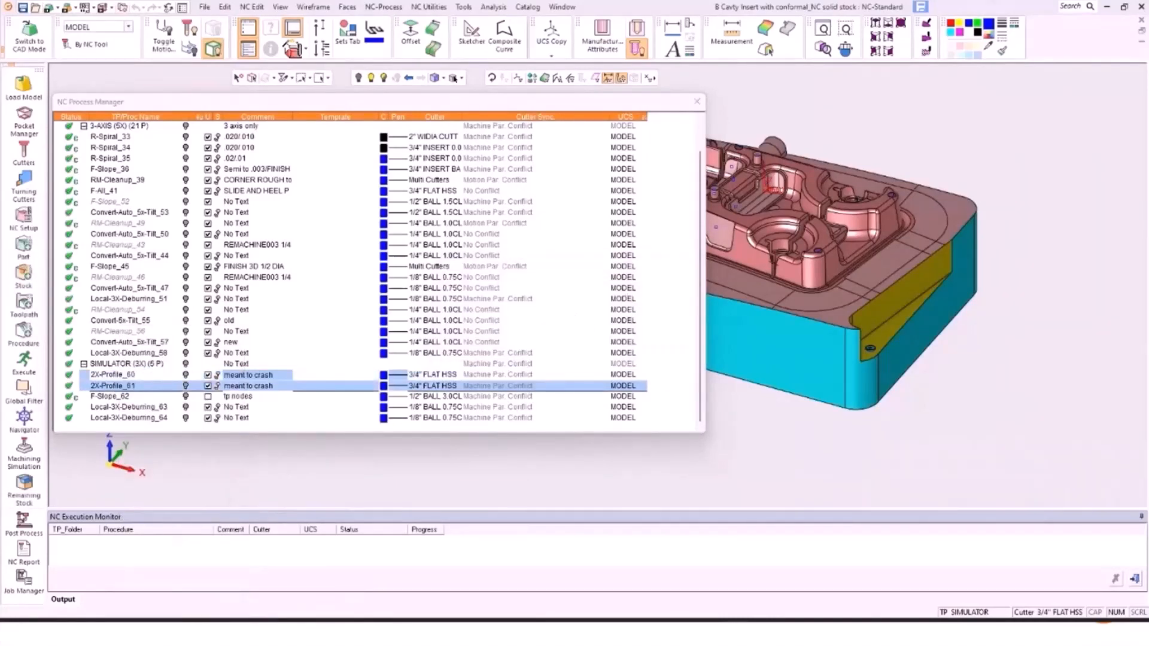
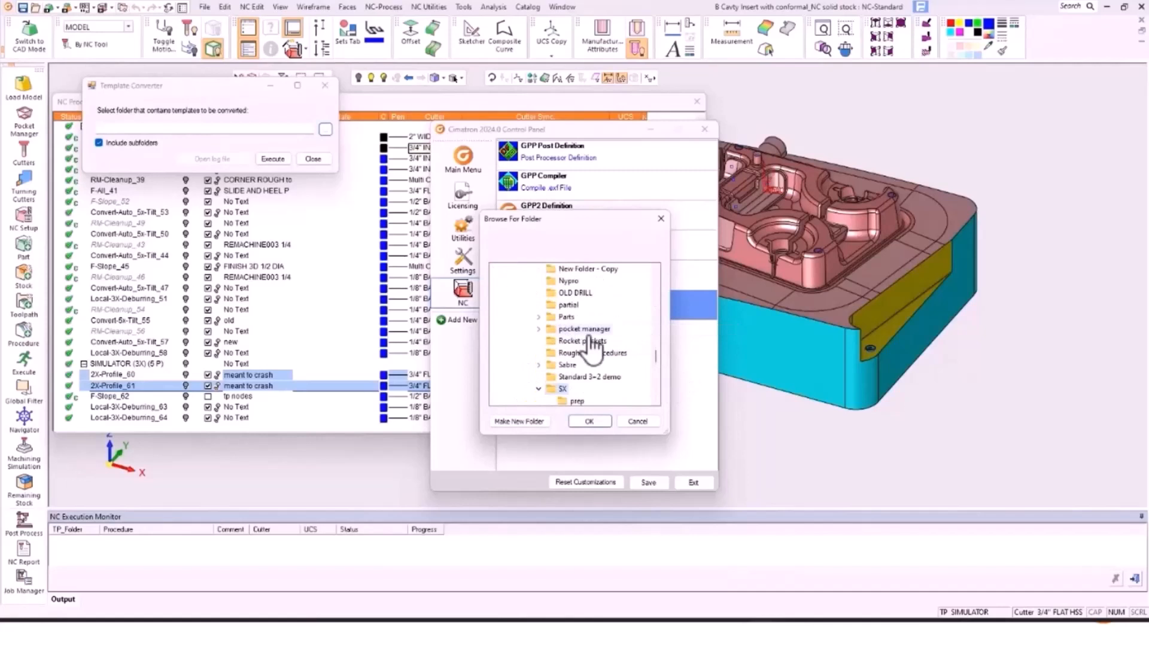
Step: Use the SX > prep folder as the templates source, then close the Template Converter and Control Panel
{"action": "left_click", "coordinate": [577, 401]}
{"action": "left_click", "coordinate": [589, 421]}
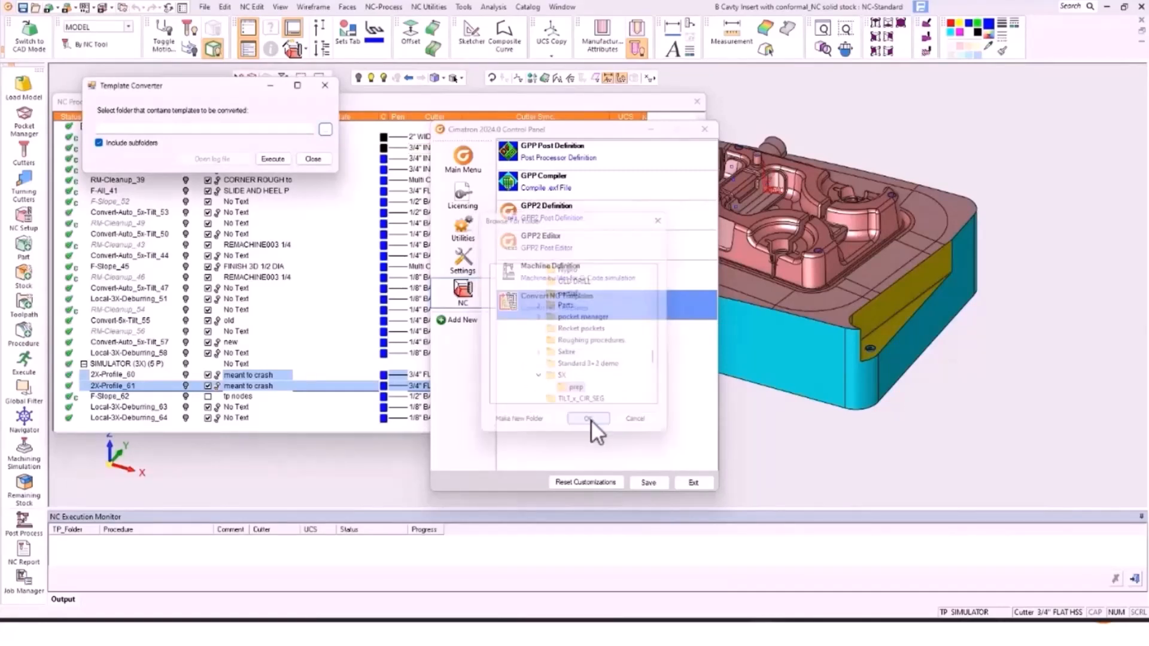
{"action": "left_click", "coordinate": [325, 85]}
{"action": "left_click", "coordinate": [704, 129]}
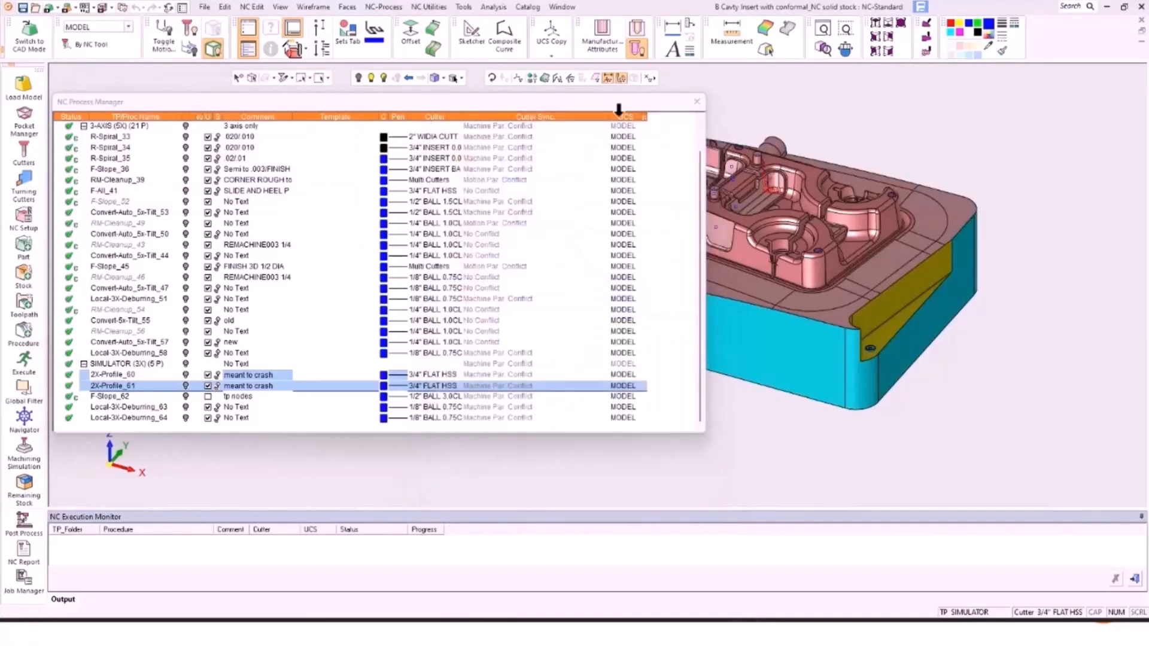
Step: Open the 2024 template manager and expand the 005 STANDARD FULL SIDE ONLY template's operations
{"action": "left_click", "coordinate": [400, 9]}
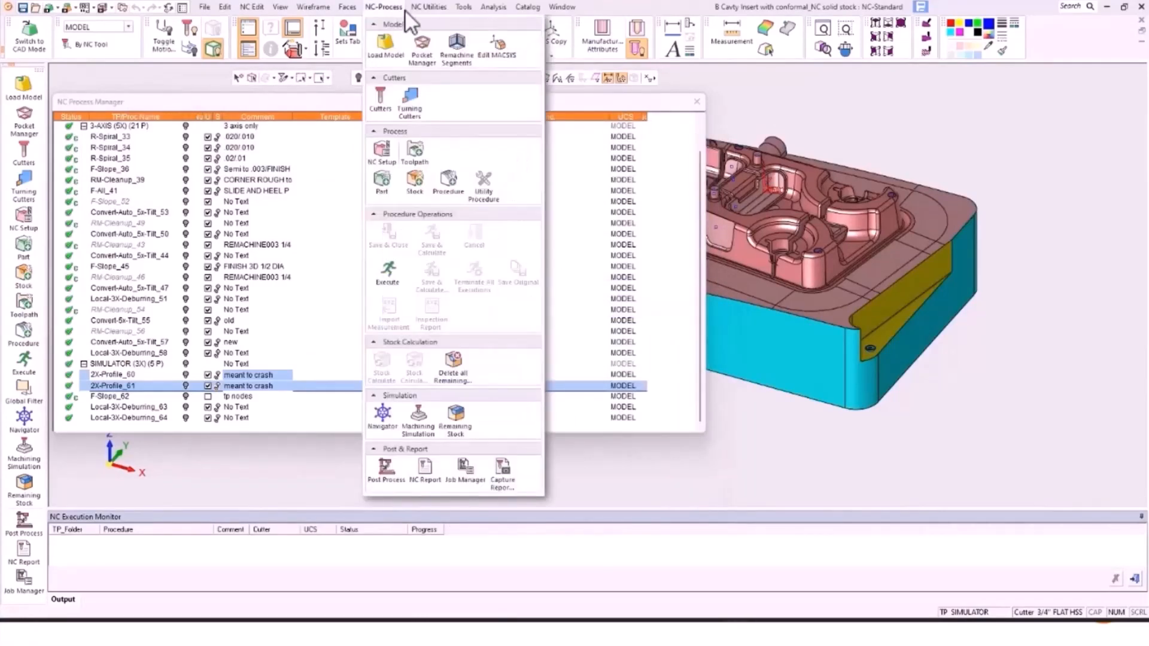
{"action": "mouse_move", "coordinate": [440, 9]}
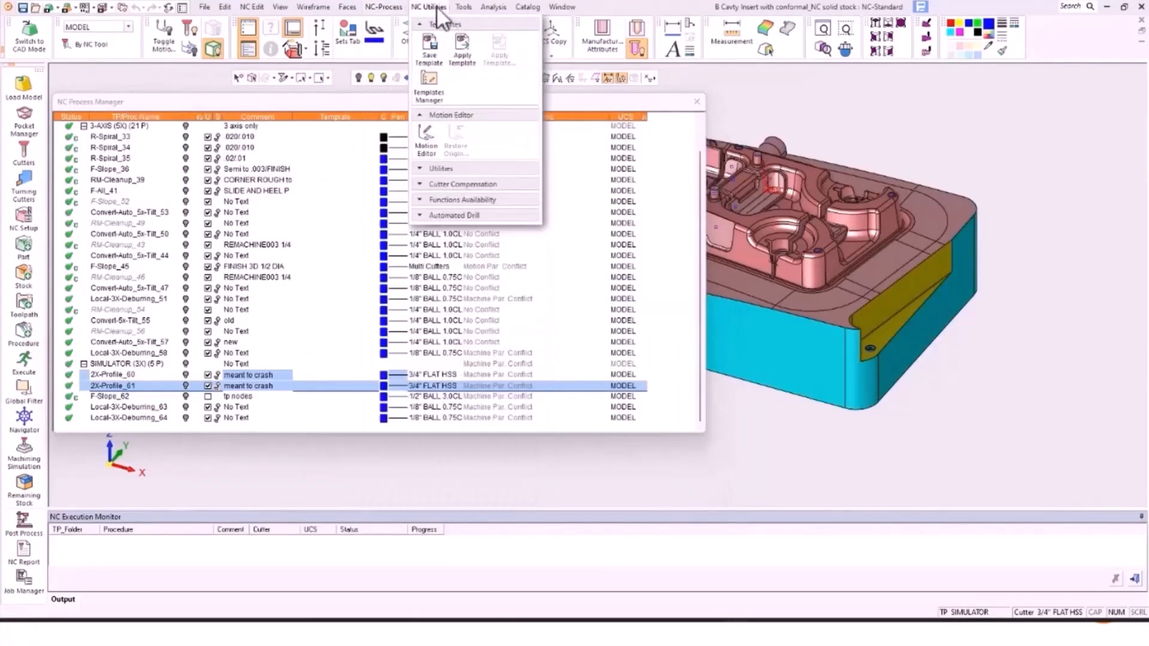
{"action": "left_click", "coordinate": [429, 80]}
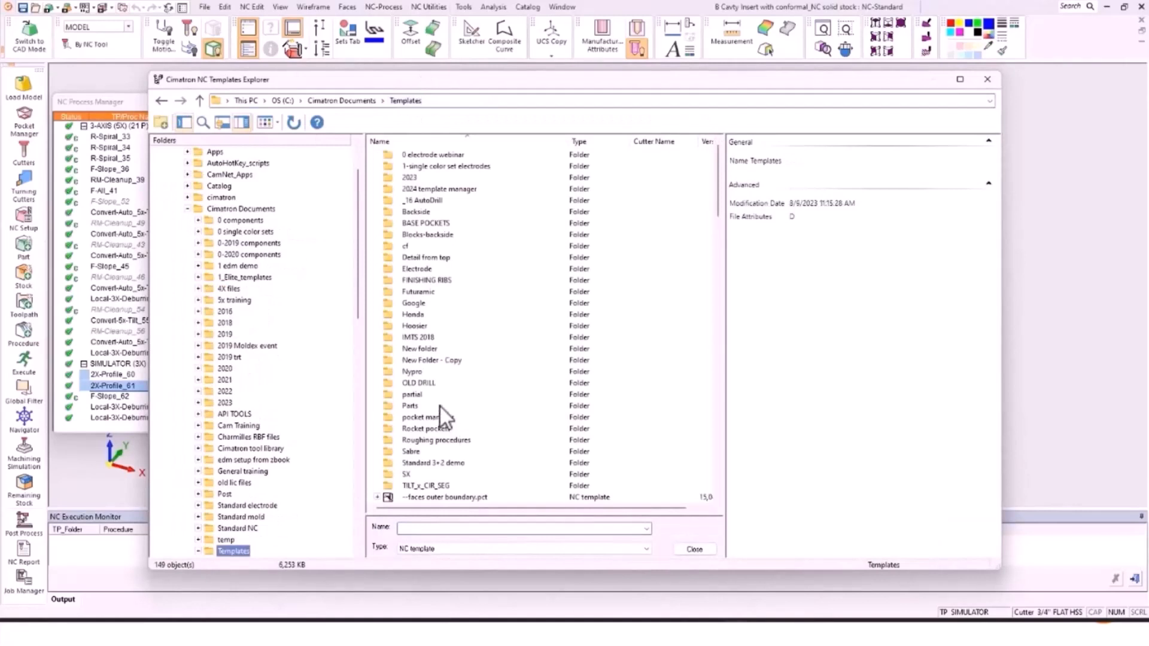
{"action": "double_click", "coordinate": [432, 187]}
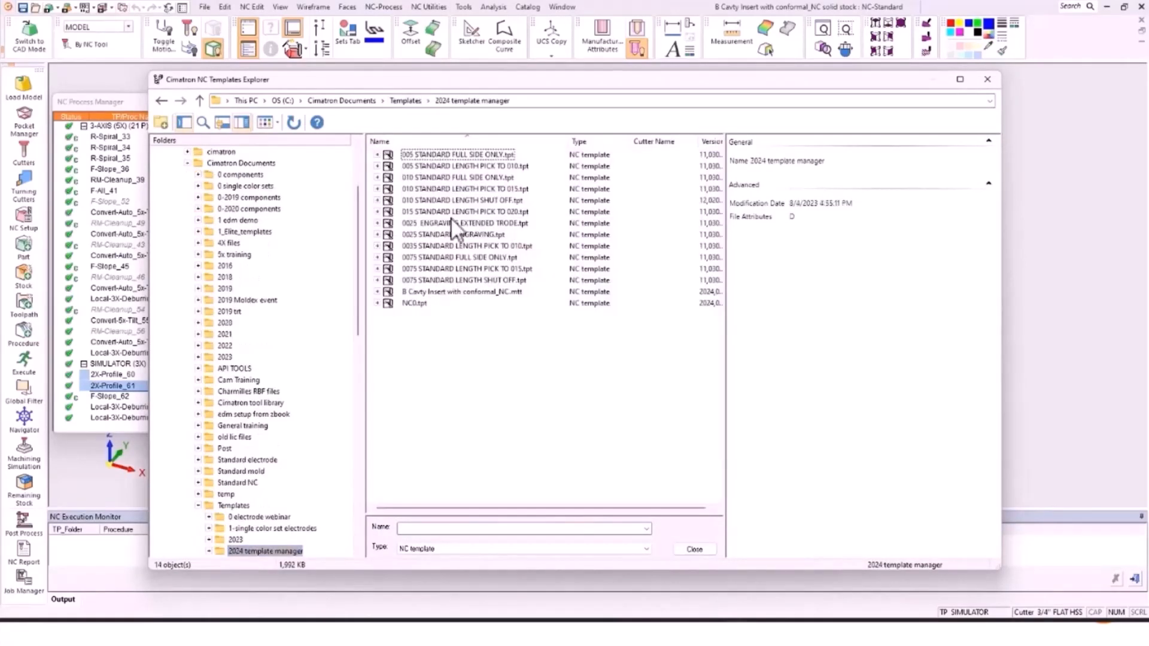
{"action": "left_click", "coordinate": [378, 155]}
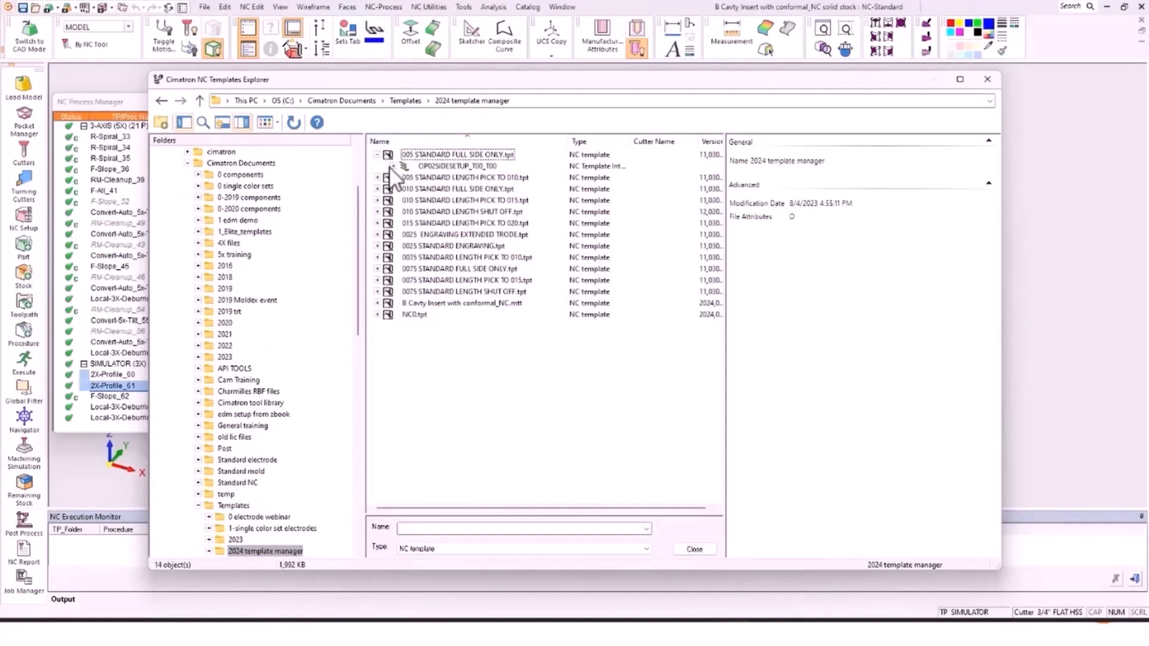
{"action": "left_click", "coordinate": [393, 165]}
Step: Review the parameters of each rough spiral, finish mill and Remachine-Cleanup operation
{"action": "left_click", "coordinate": [454, 178]}
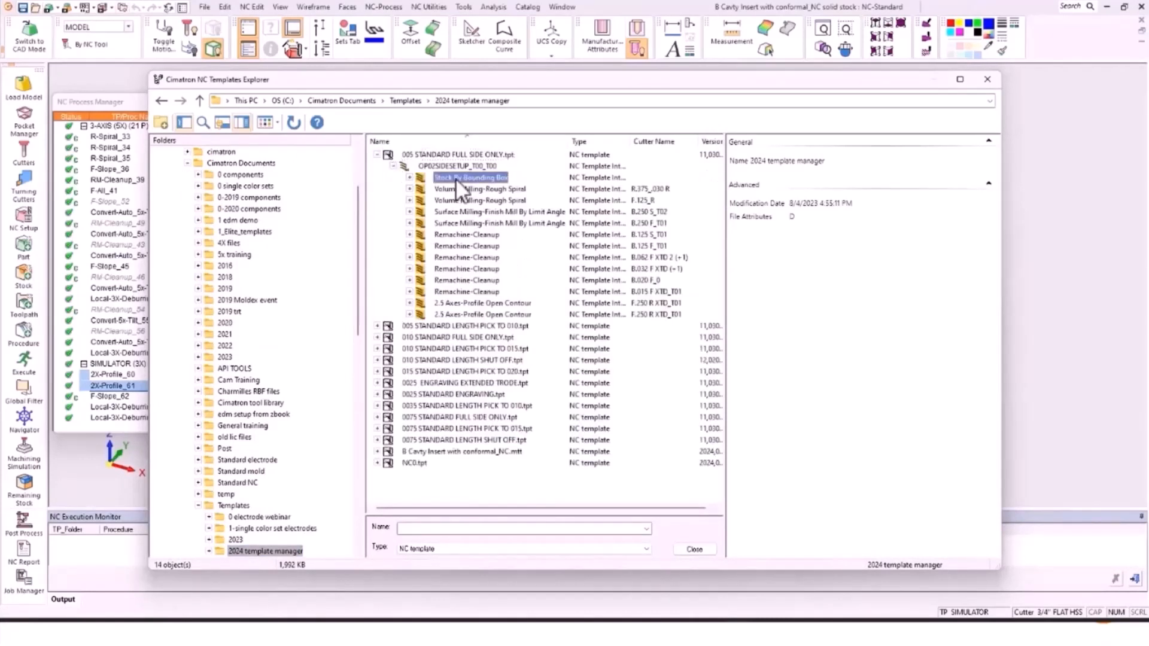
{"action": "left_click", "coordinate": [457, 187]}
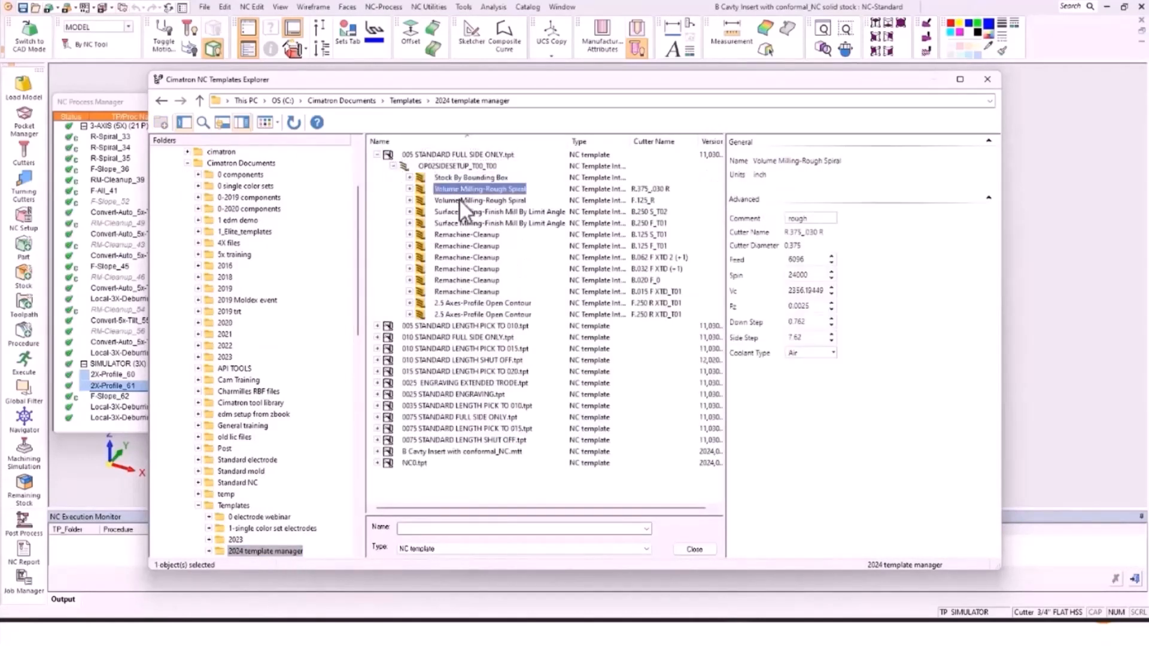
{"action": "left_click", "coordinate": [458, 200]}
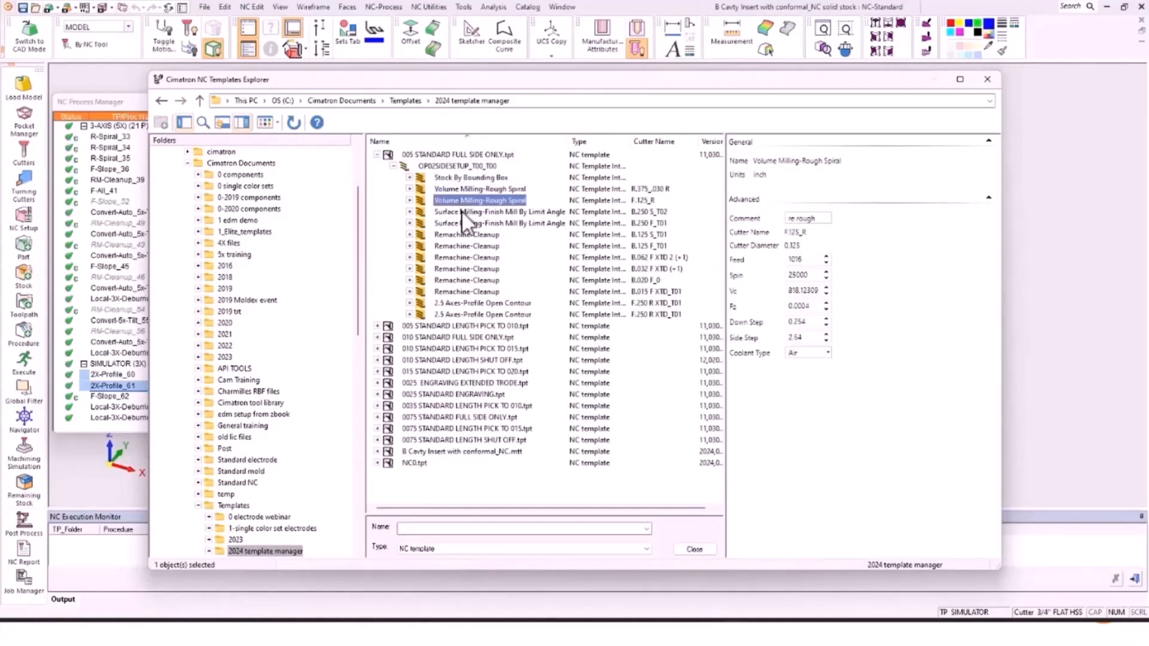
{"action": "left_click", "coordinate": [461, 210]}
{"action": "left_click", "coordinate": [465, 225]}
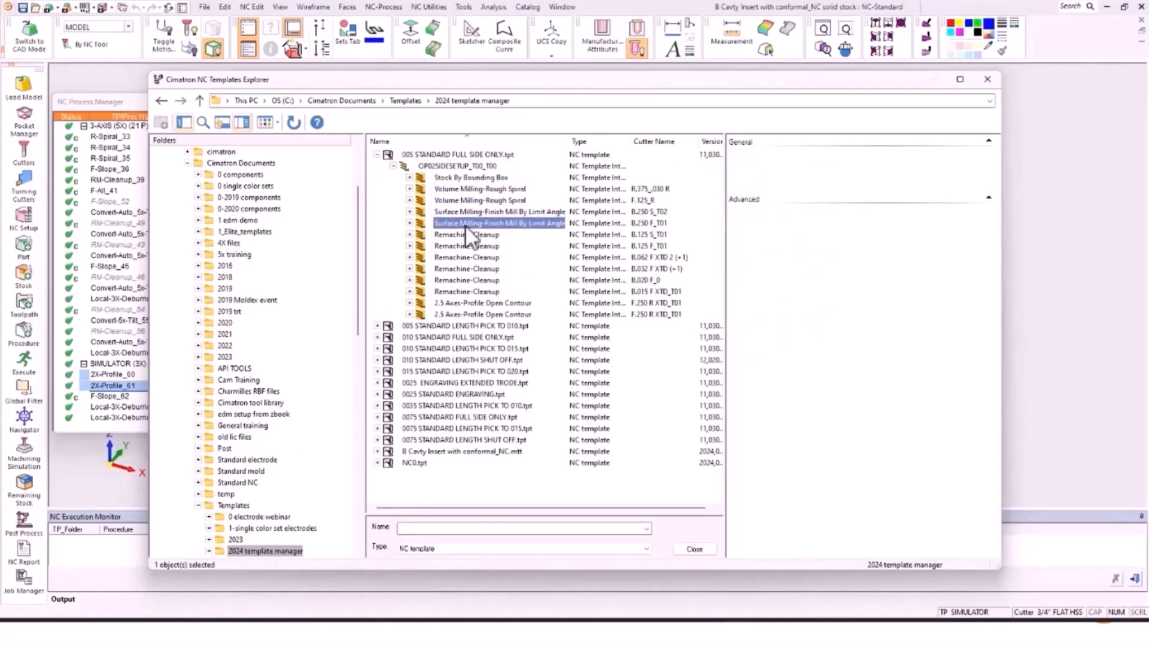
{"action": "left_click", "coordinate": [465, 234]}
{"action": "left_click", "coordinate": [465, 245]}
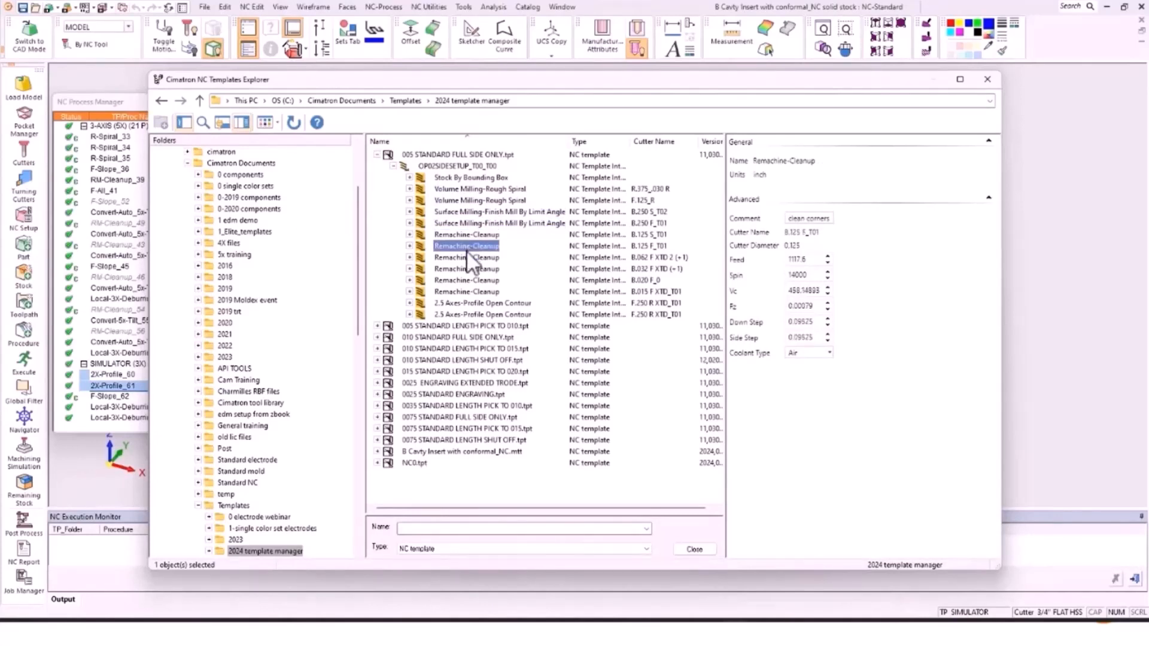
{"action": "left_click", "coordinate": [467, 259]}
{"action": "left_click", "coordinate": [468, 268]}
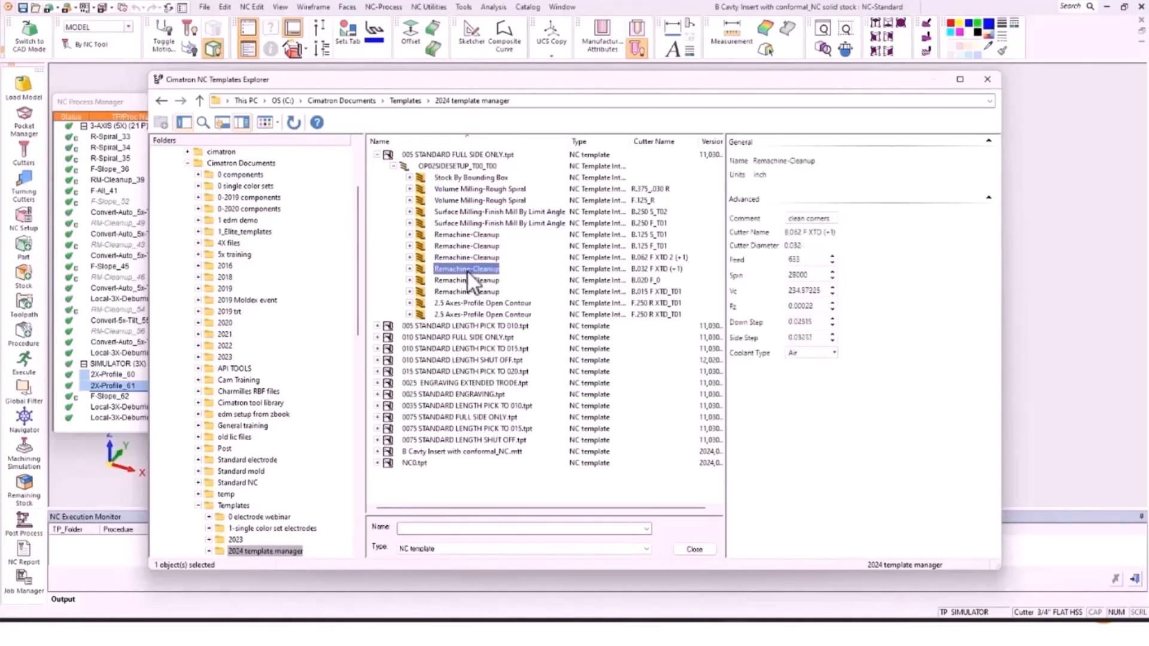
{"action": "left_click", "coordinate": [467, 280]}
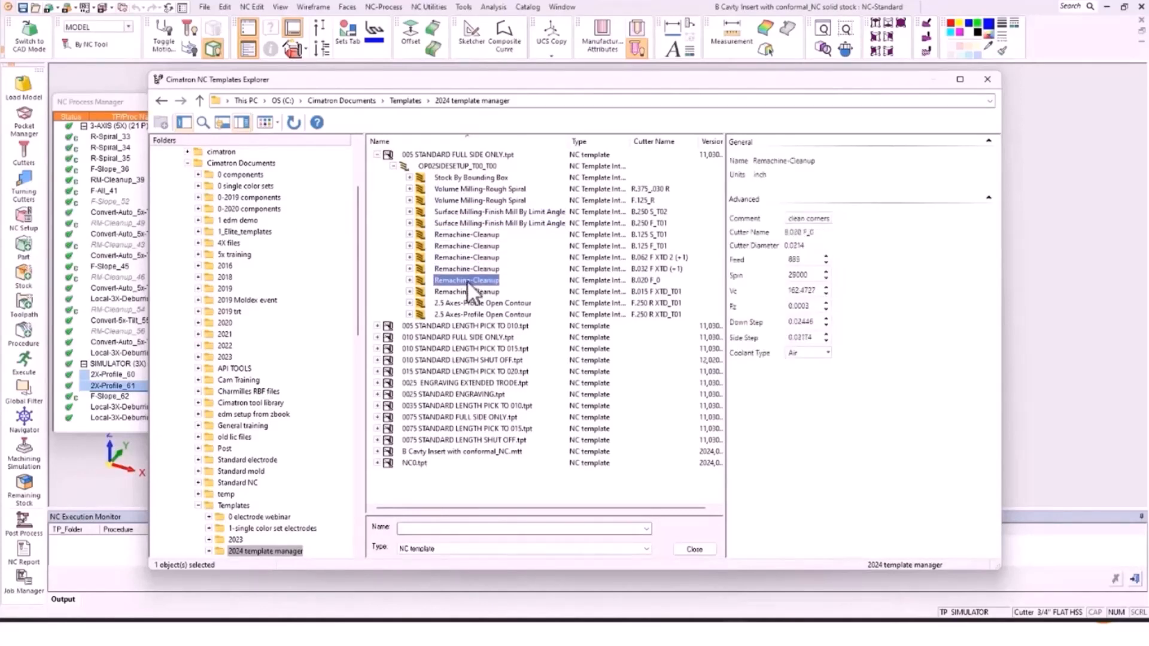
Step: Set Coolant Type to Off for all twelve operations and save the template
{"action": "left_click", "coordinate": [469, 188]}
{"action": "left_click", "coordinate": [467, 310], "text": "shift"}
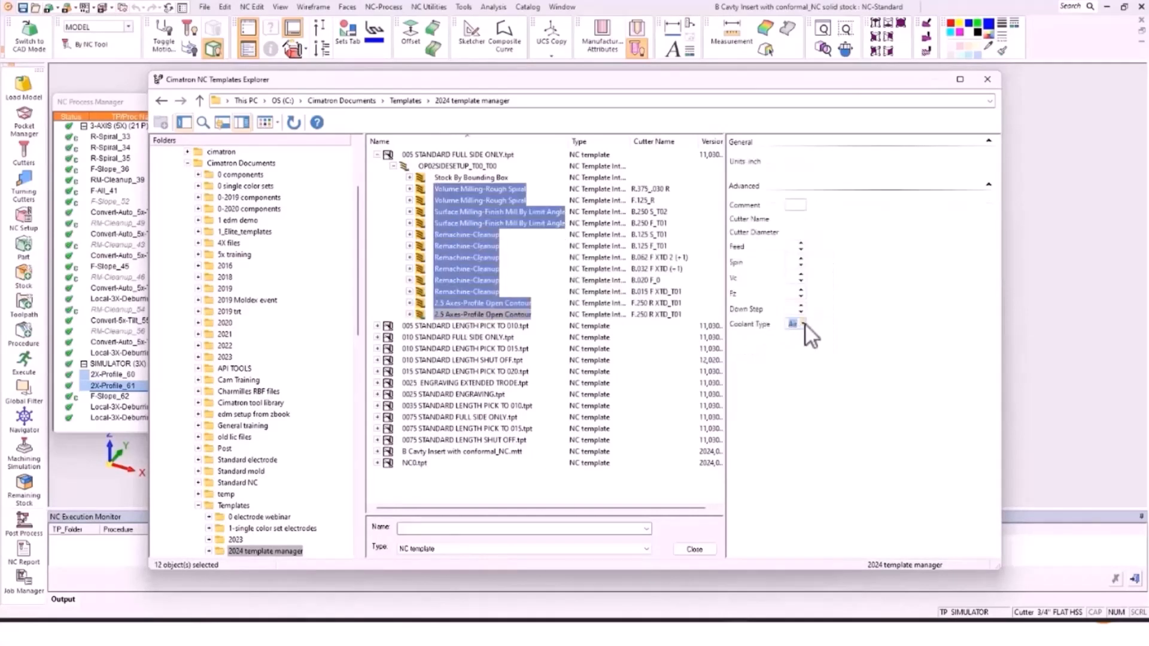
{"action": "left_click", "coordinate": [803, 324]}
{"action": "left_click", "coordinate": [800, 339]}
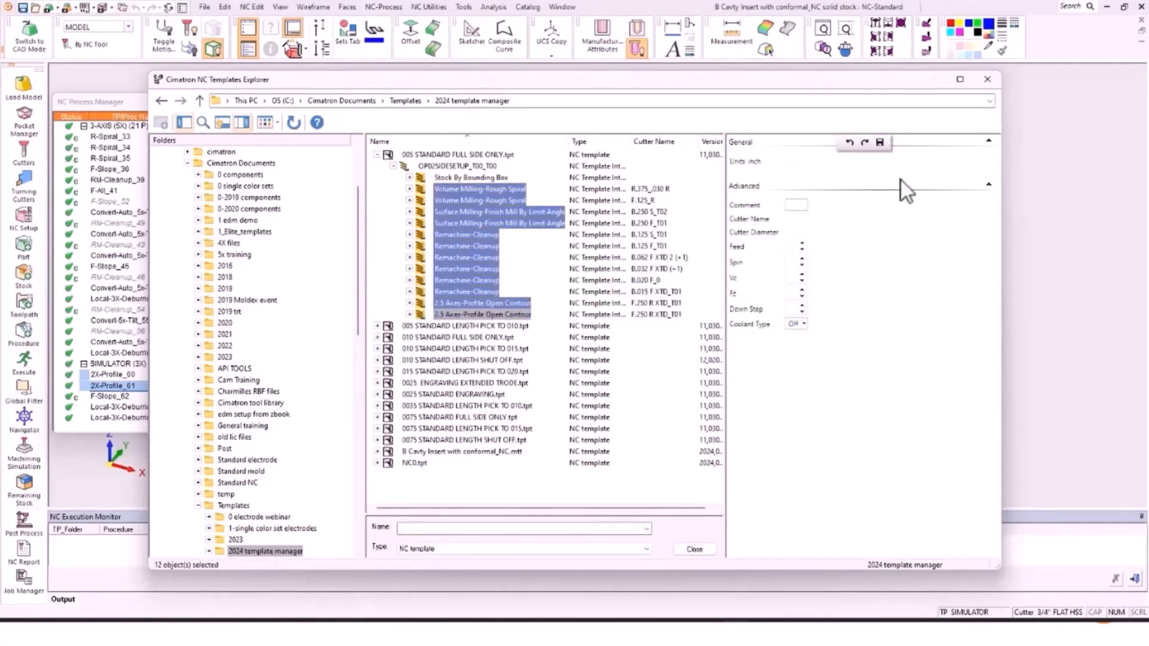
{"action": "left_click", "coordinate": [880, 142]}
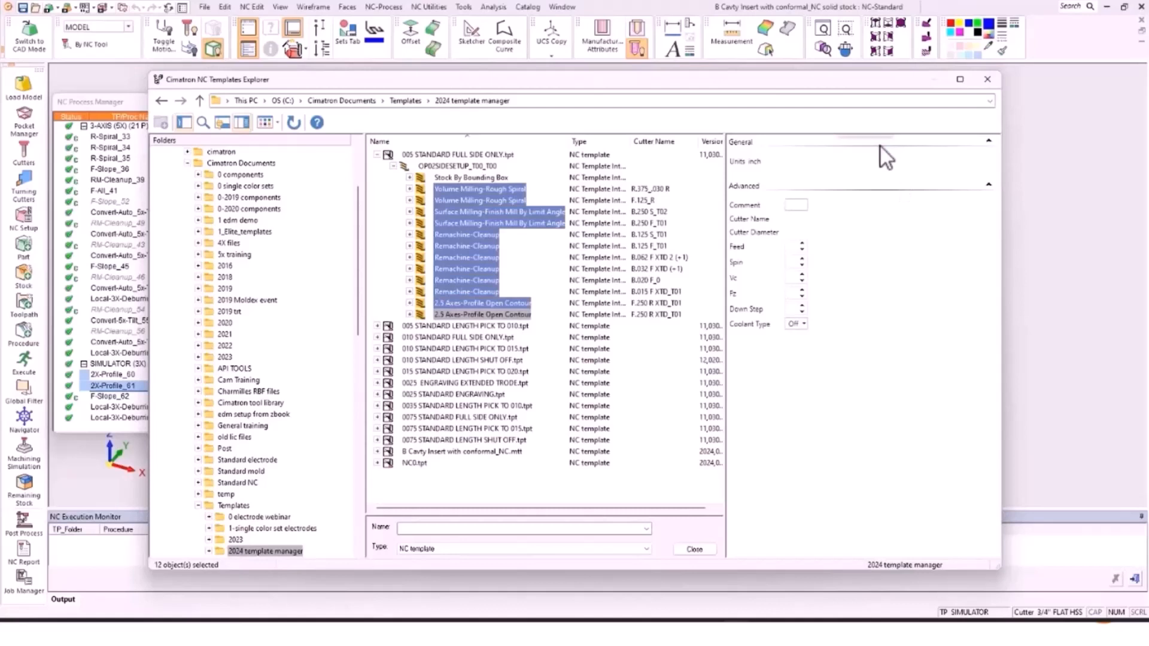
Step: Confirm coolant is Off on each operation, then close the templates explorer
{"action": "left_click", "coordinate": [467, 197]}
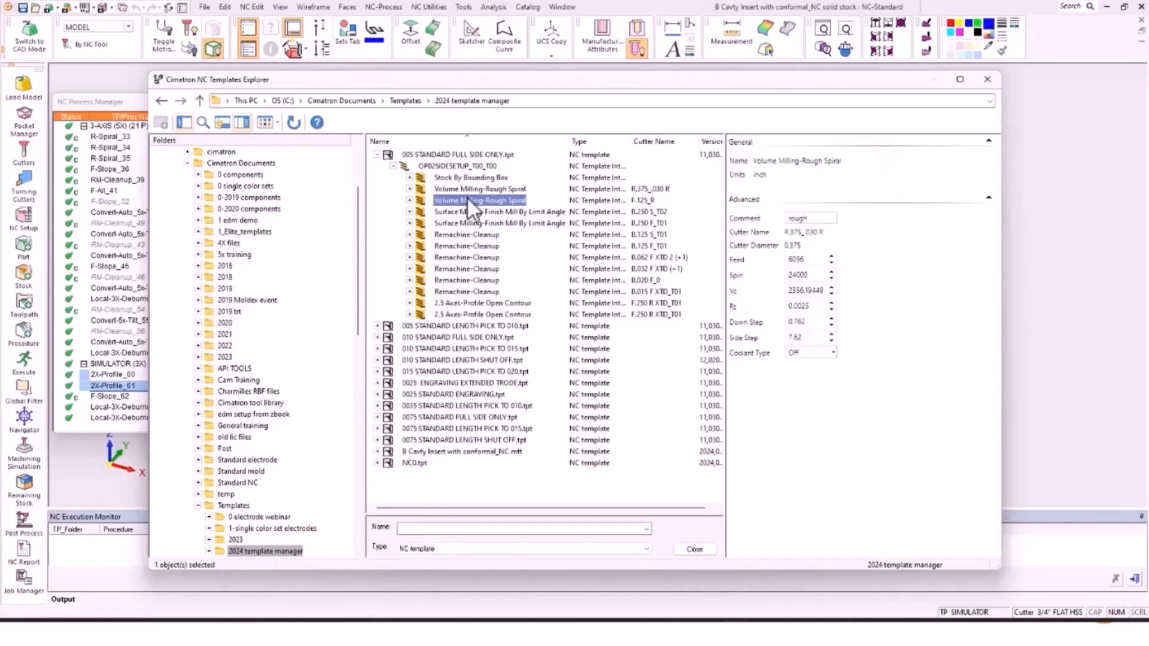
{"action": "left_click", "coordinate": [470, 212]}
{"action": "left_click", "coordinate": [476, 247]}
{"action": "left_click", "coordinate": [481, 269]}
{"action": "left_click", "coordinate": [482, 280]}
{"action": "left_click", "coordinate": [482, 290]}
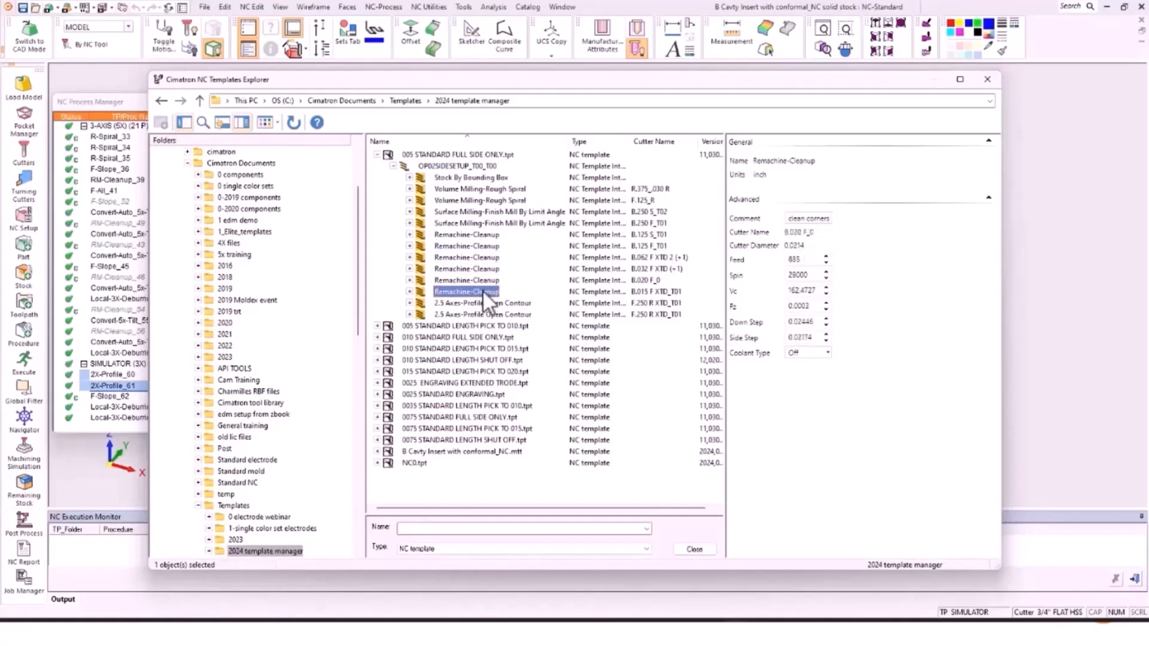
{"action": "left_click", "coordinate": [991, 76]}
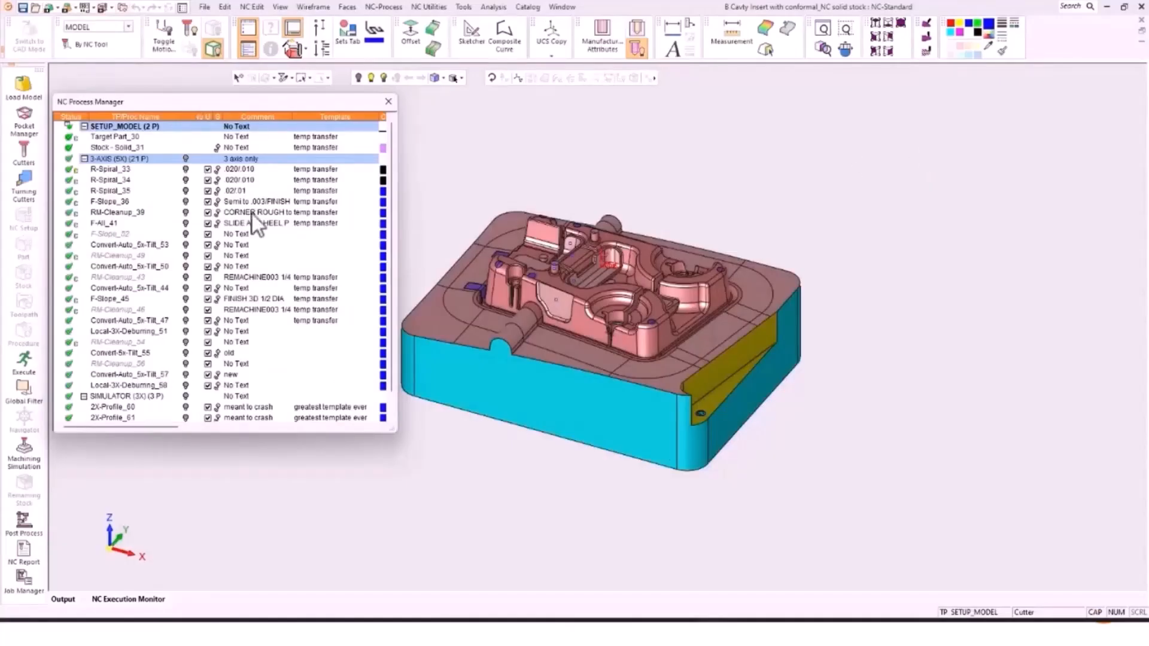
Step: Save the 3-AXIS group as template NAME.mtt, comment COMMENT, material H-13_45Rc
{"action": "right_click", "coordinate": [111, 158]}
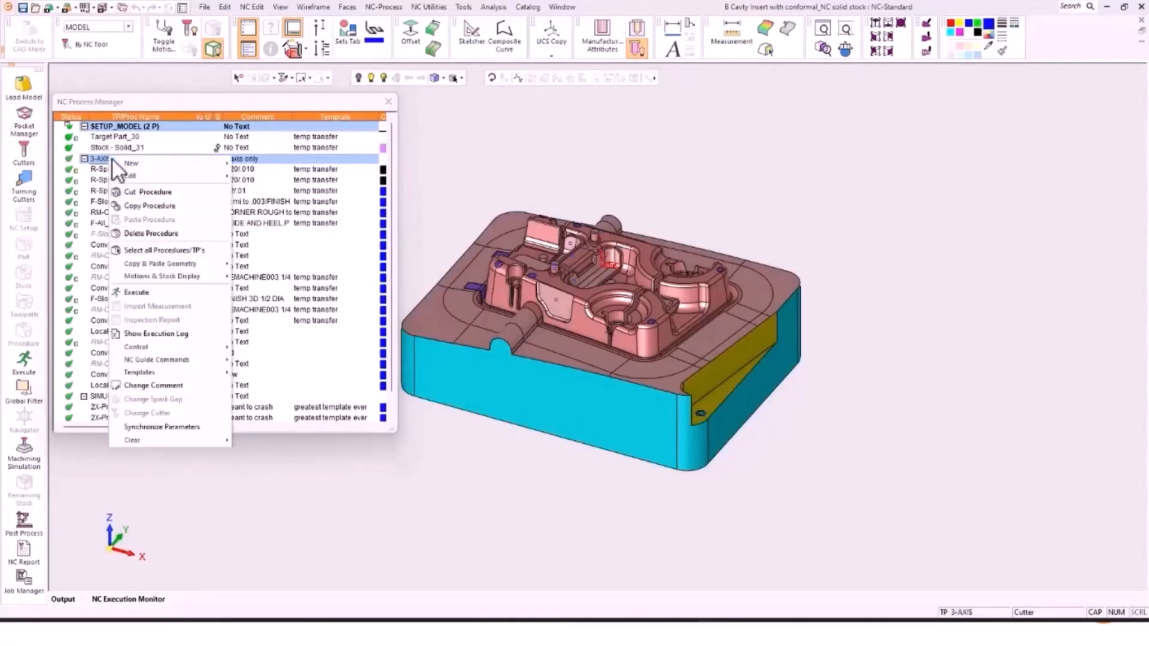
{"action": "mouse_move", "coordinate": [243, 379]}
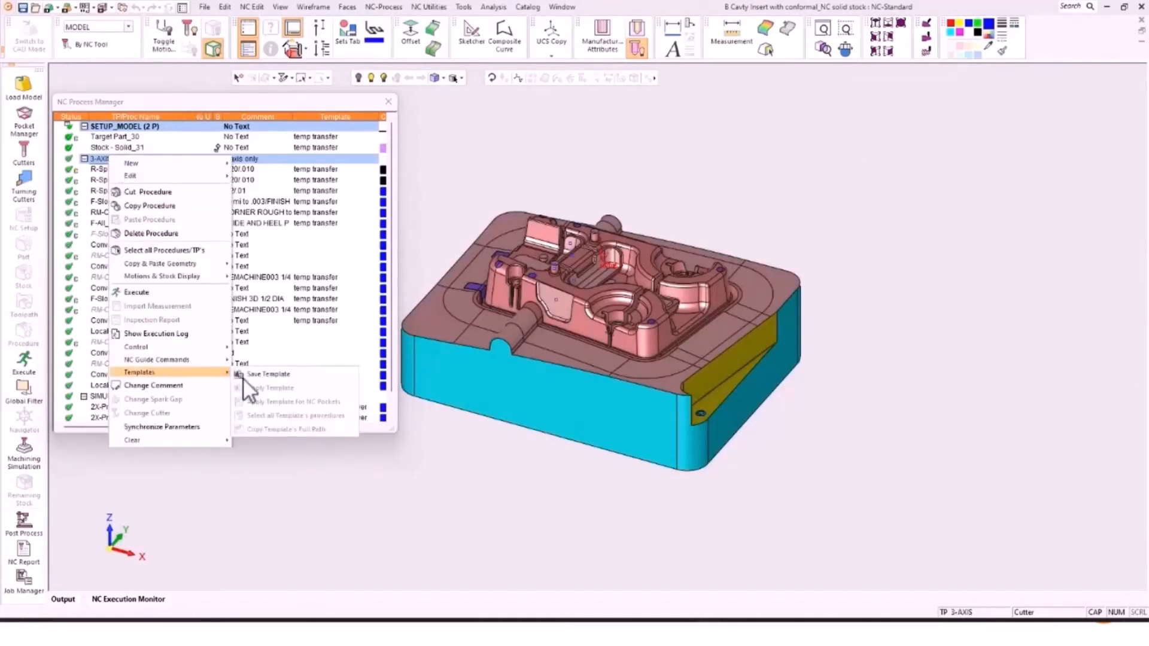
{"action": "left_click", "coordinate": [278, 378]}
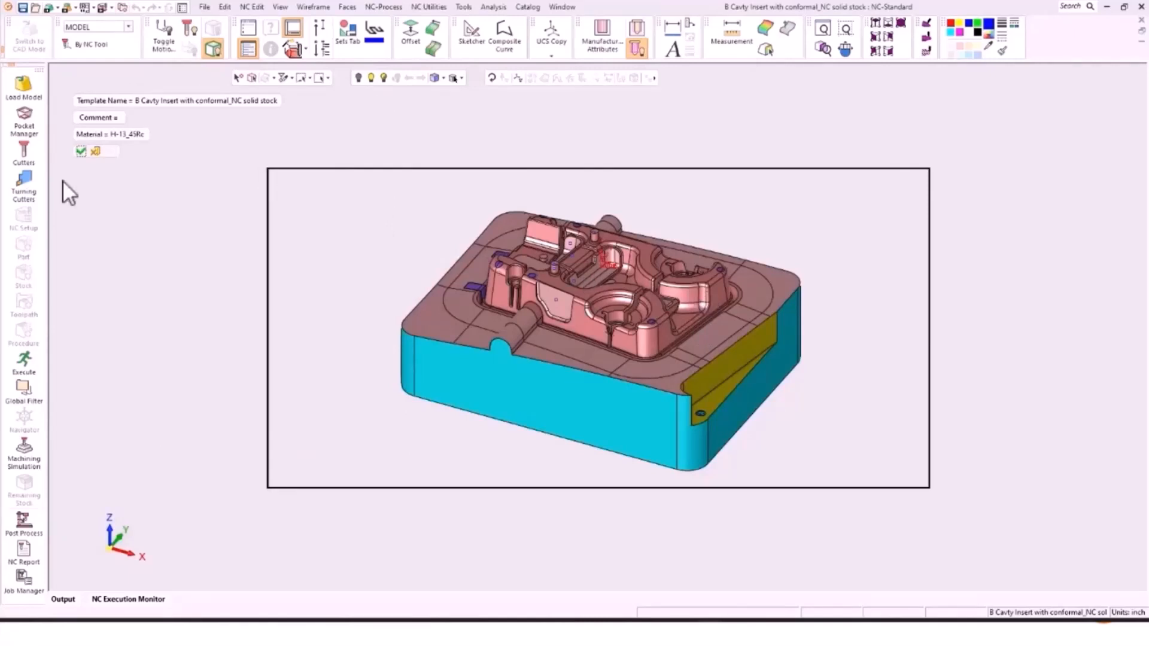
{"action": "left_click", "coordinate": [145, 102]}
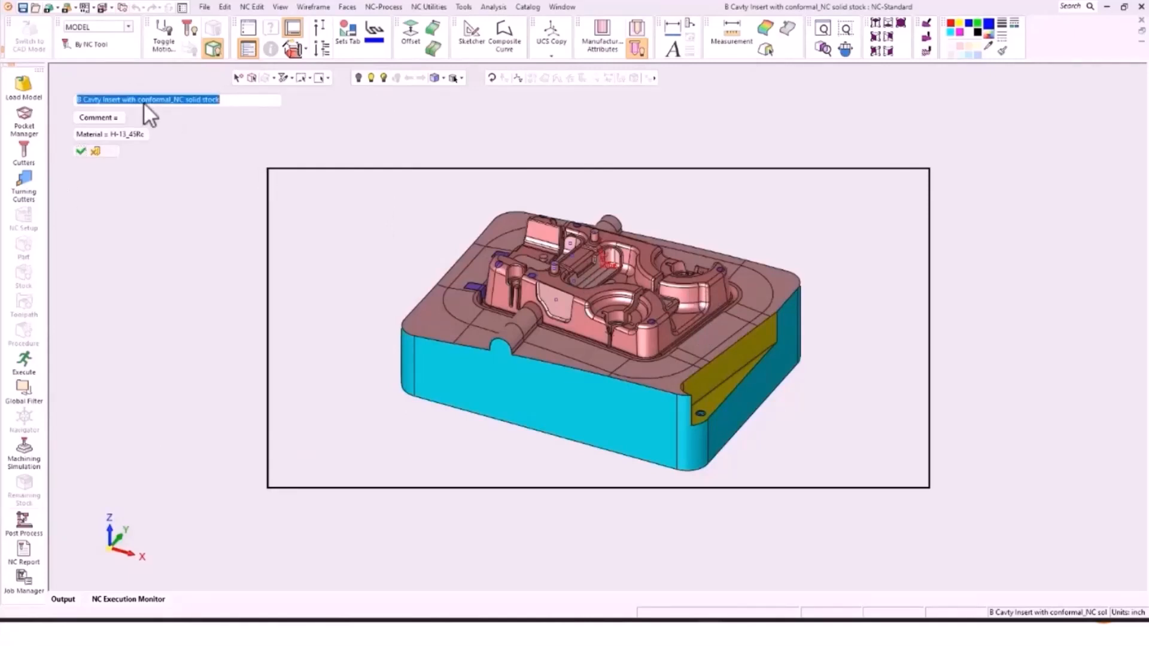
{"action": "type", "text": "NAME"}
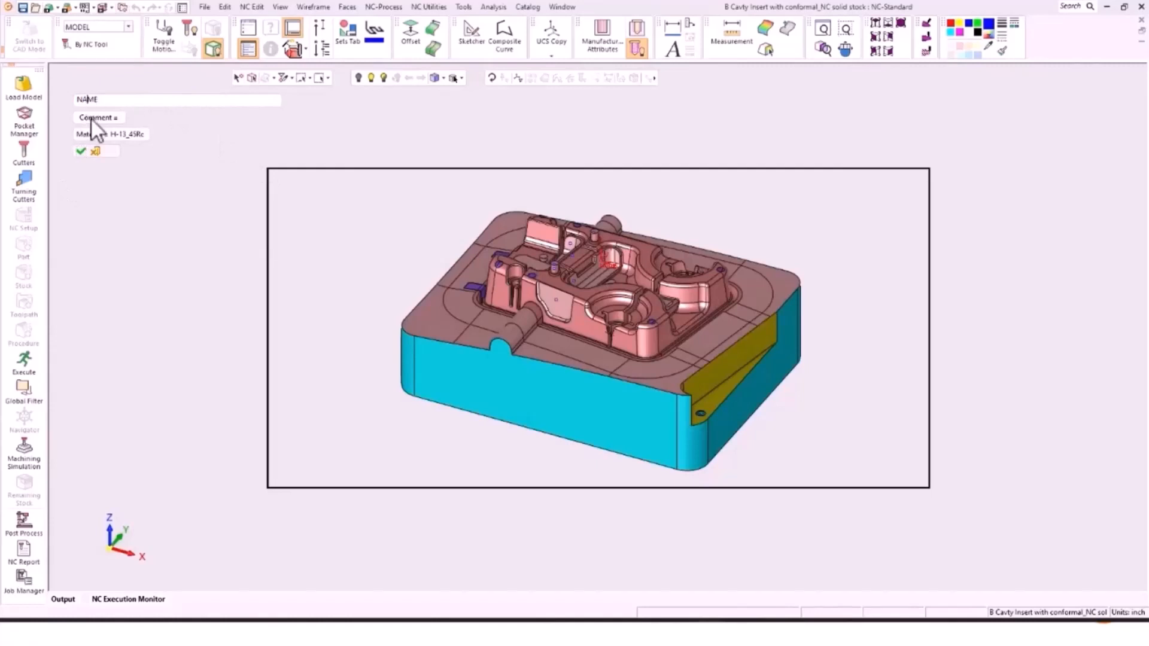
{"action": "key", "text": "Return"}
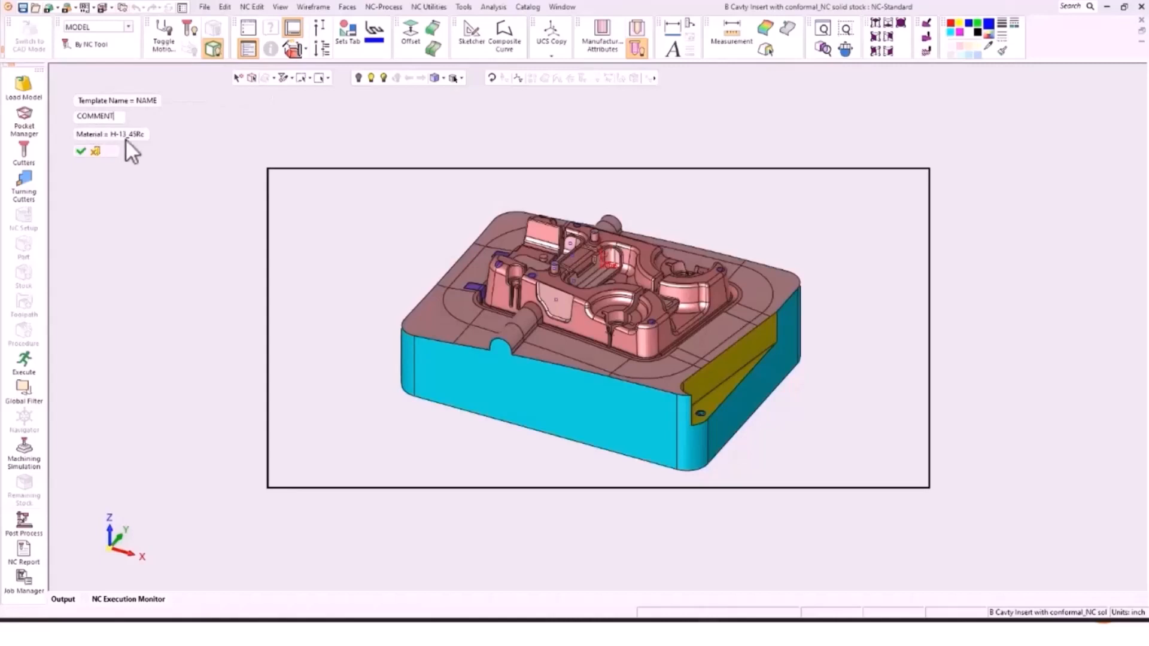
{"action": "key", "text": "Return"}
{"action": "left_click", "coordinate": [80, 149]}
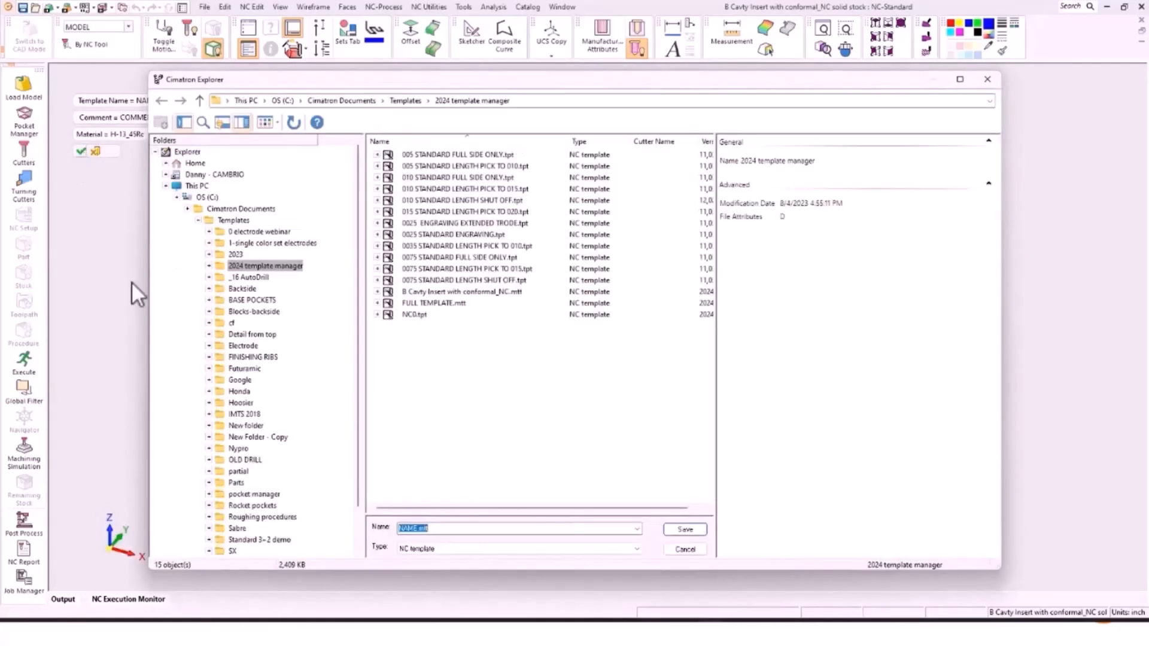
{"action": "left_click", "coordinate": [687, 530]}
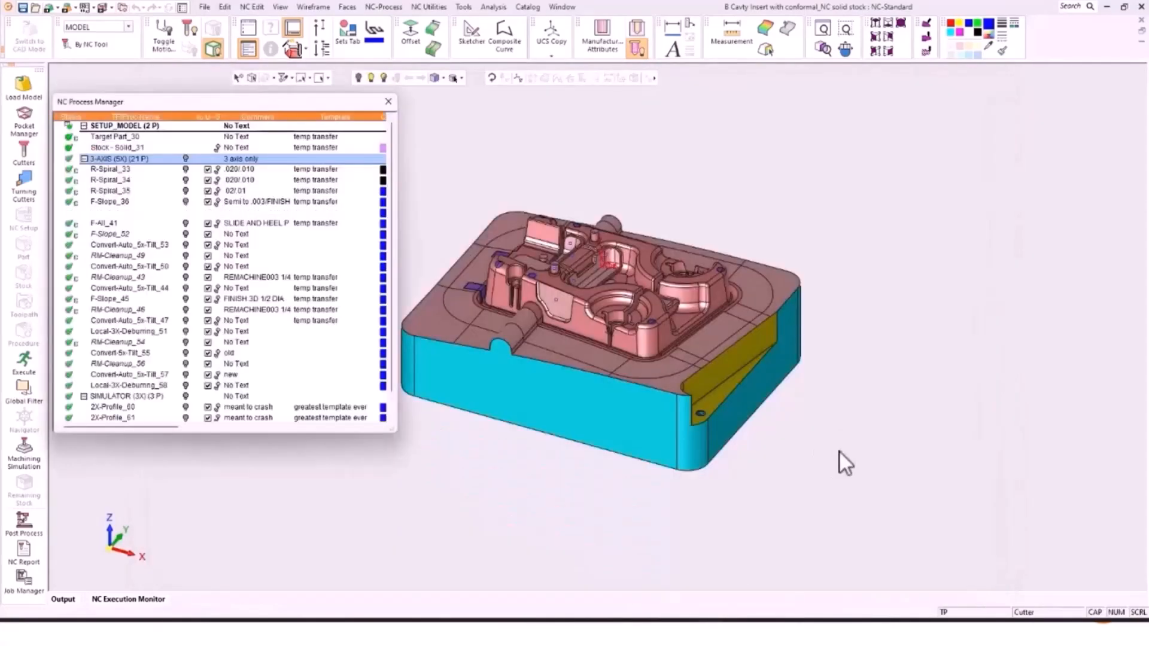
Step: Open the template browser from the SIMULATOR group and select NAME.mtt
{"action": "left_click", "coordinate": [115, 376]}
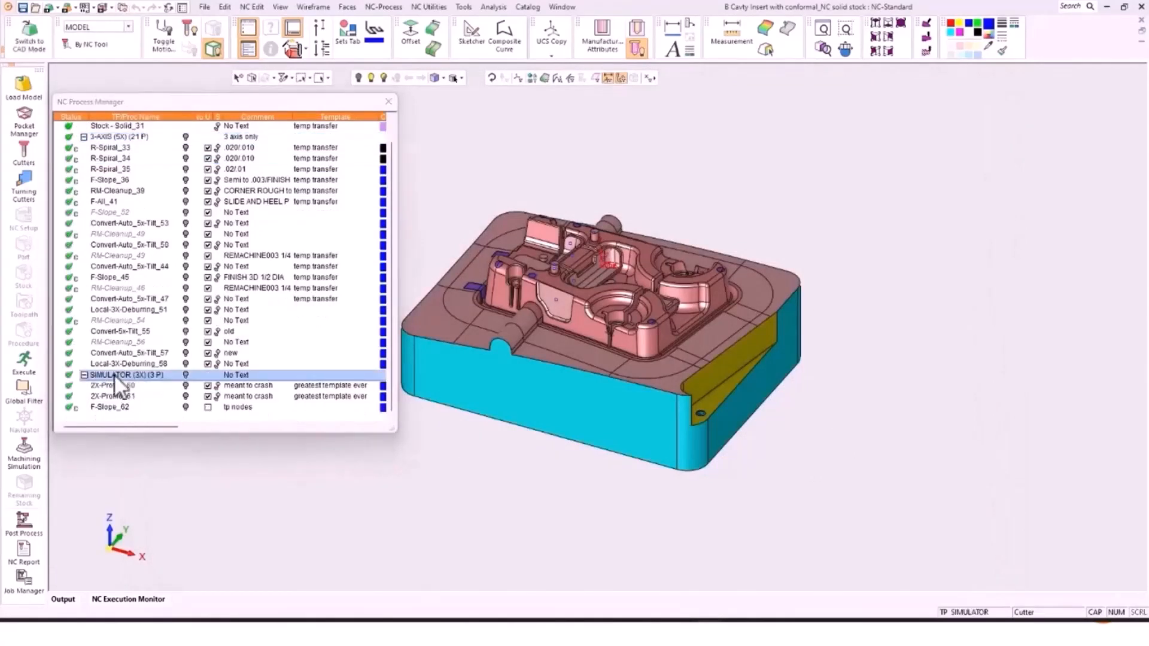
{"action": "right_click", "coordinate": [115, 376]}
{"action": "mouse_move", "coordinate": [158, 541]}
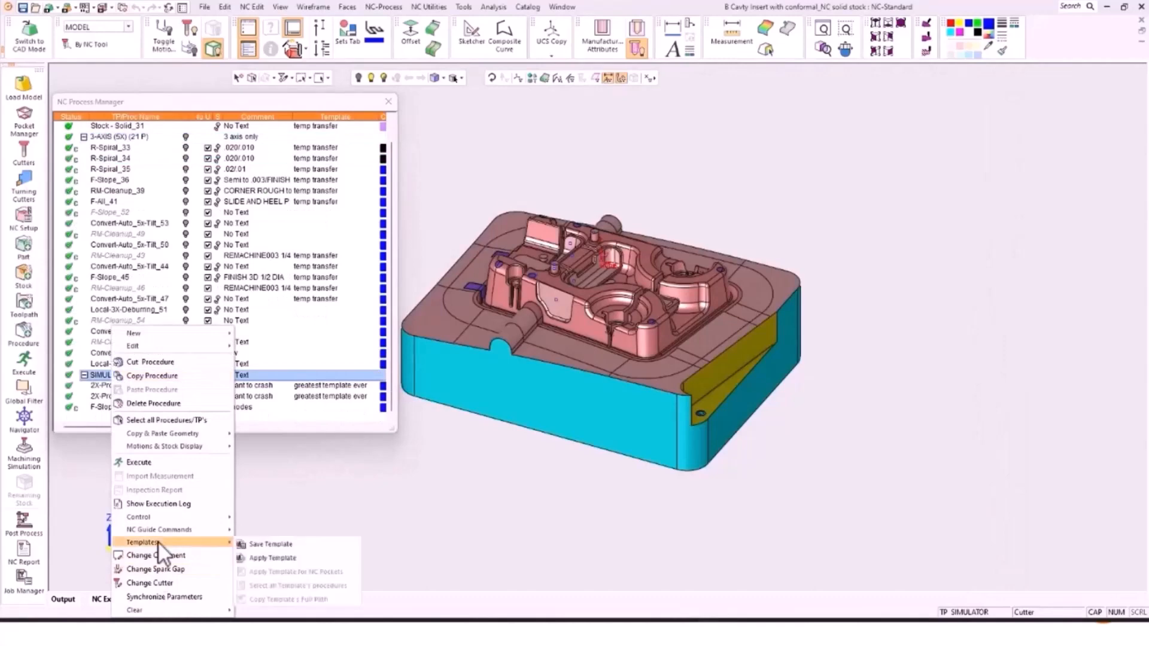
{"action": "left_click", "coordinate": [282, 555]}
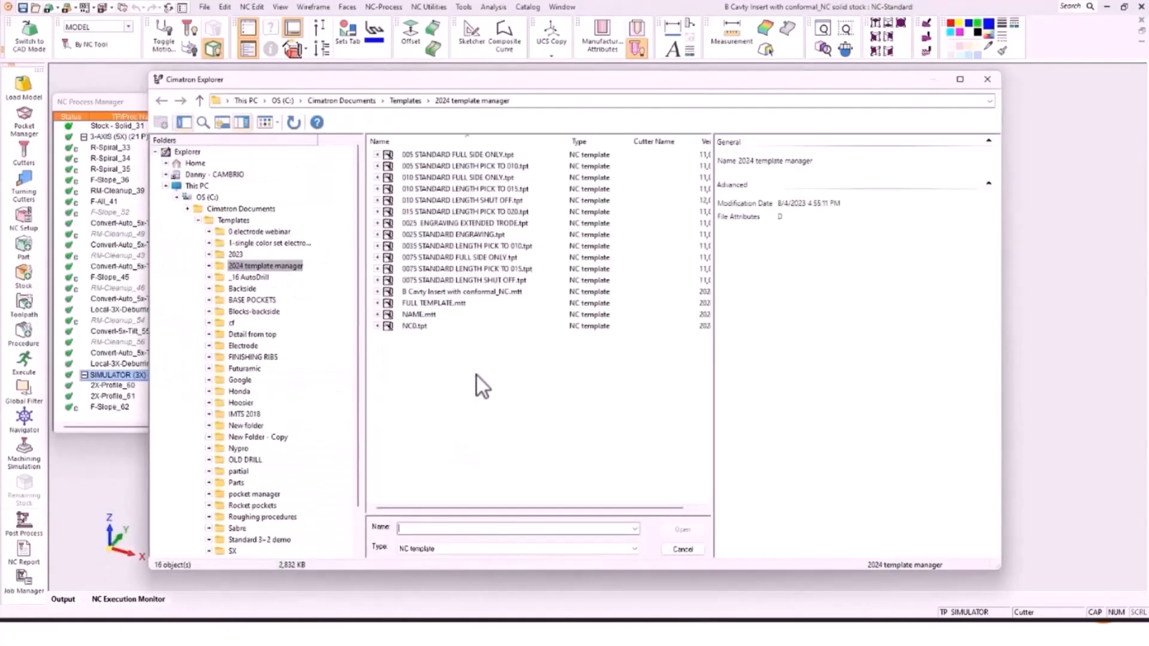
{"action": "left_click", "coordinate": [418, 314]}
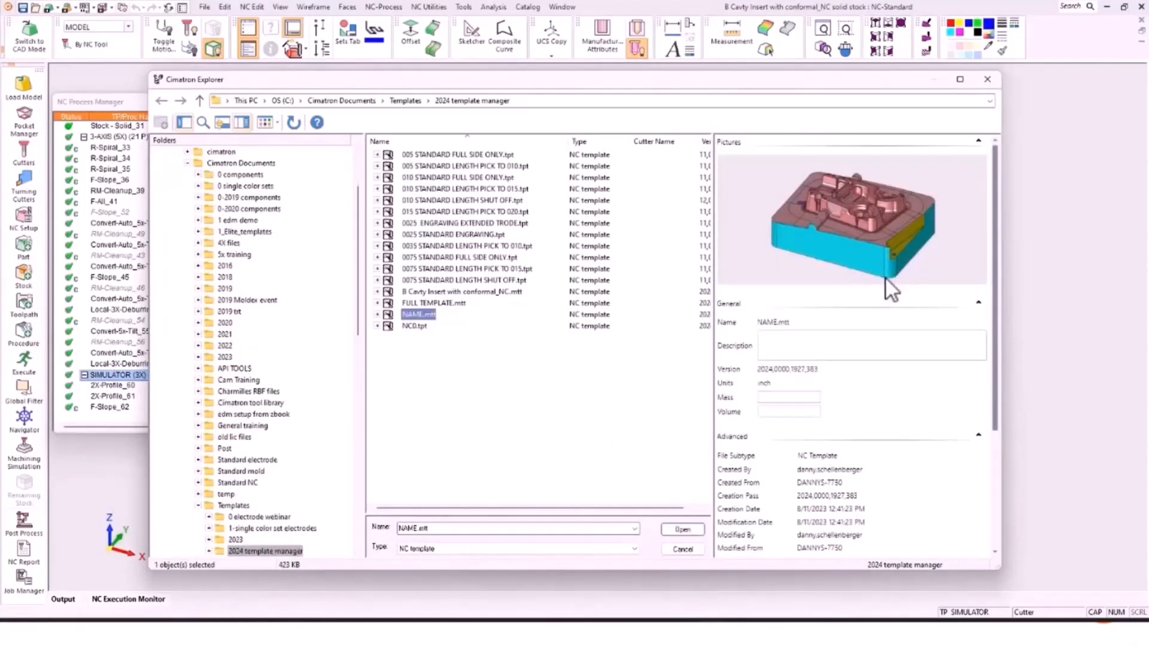
{"action": "scroll", "coordinate": [888, 285], "scroll_direction": "down", "scroll_amount": 3}
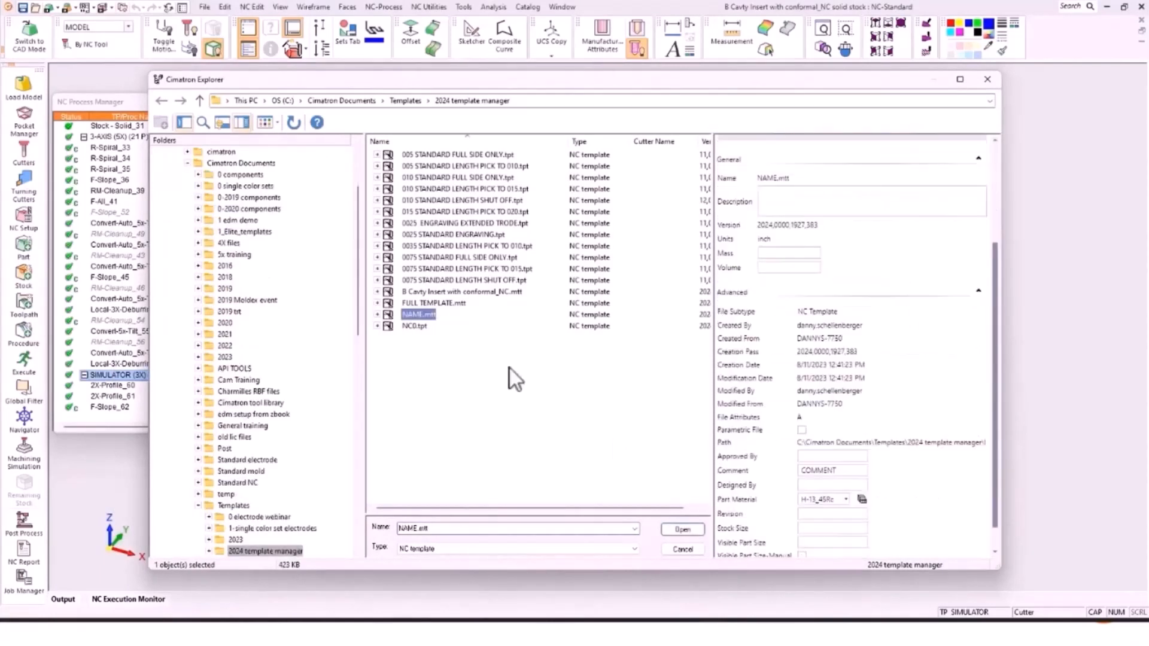
Step: Expand NAME.mtt's 3-AXIS folder, review its milling and cleanup procedures, then close the browser
{"action": "left_click", "coordinate": [377, 314]}
{"action": "left_click", "coordinate": [393, 336]}
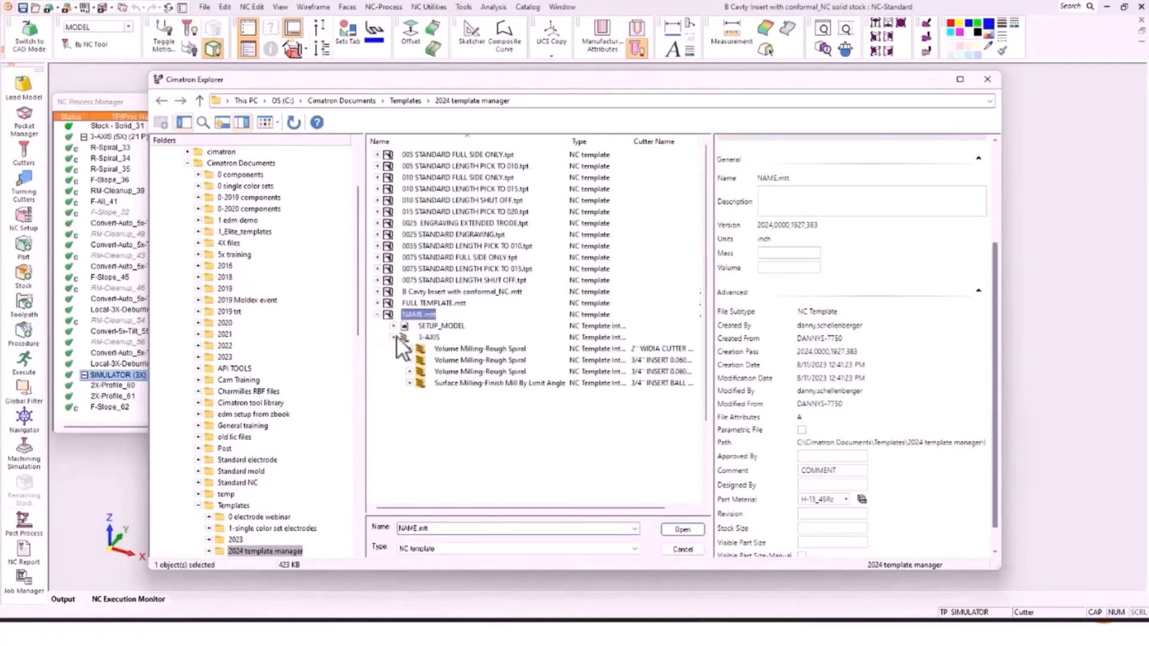
{"action": "left_click", "coordinate": [480, 269]}
{"action": "left_click", "coordinate": [480, 280]}
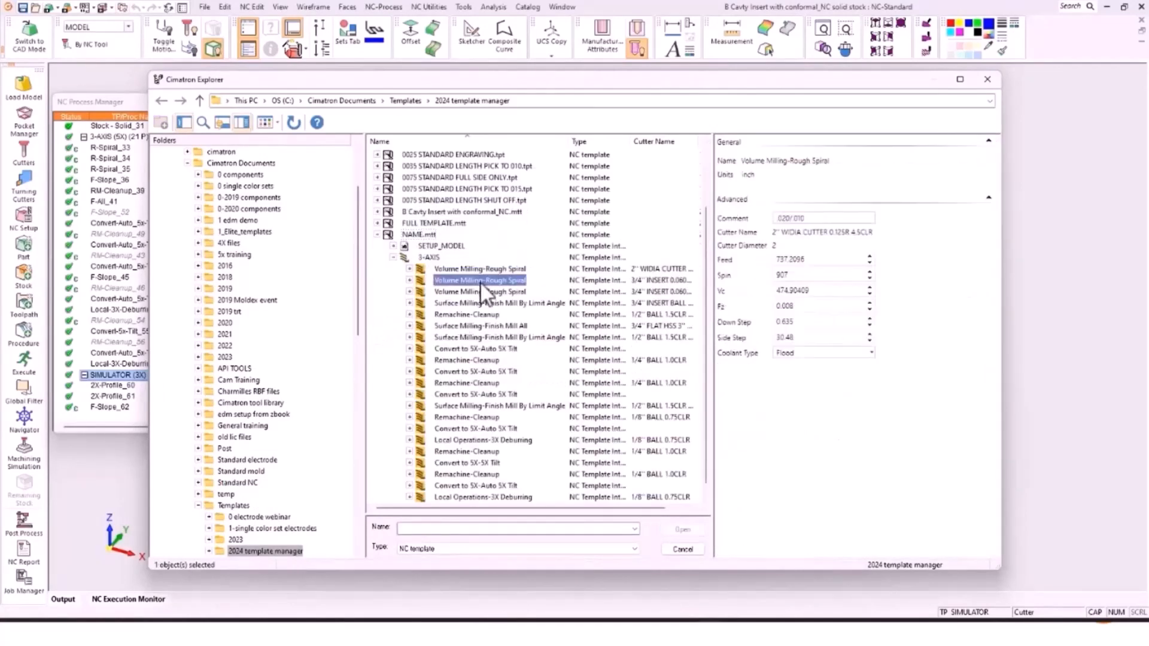
{"action": "left_click", "coordinate": [486, 301]}
{"action": "left_click", "coordinate": [490, 335]}
{"action": "left_click", "coordinate": [489, 359]}
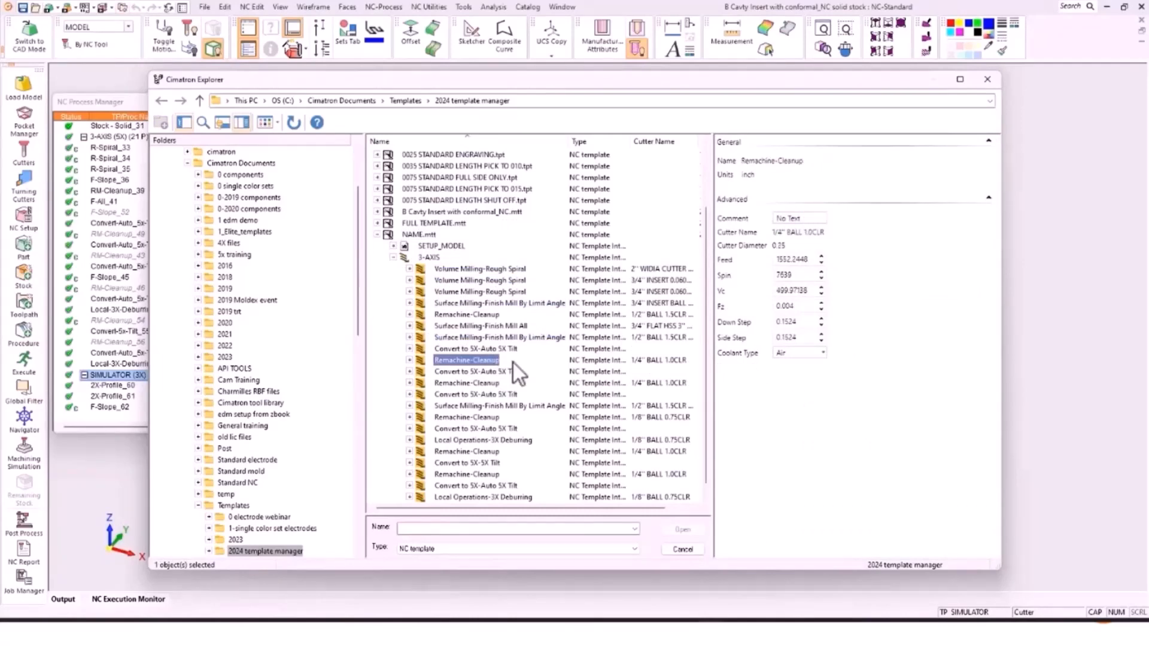
{"action": "left_click", "coordinate": [988, 79]}
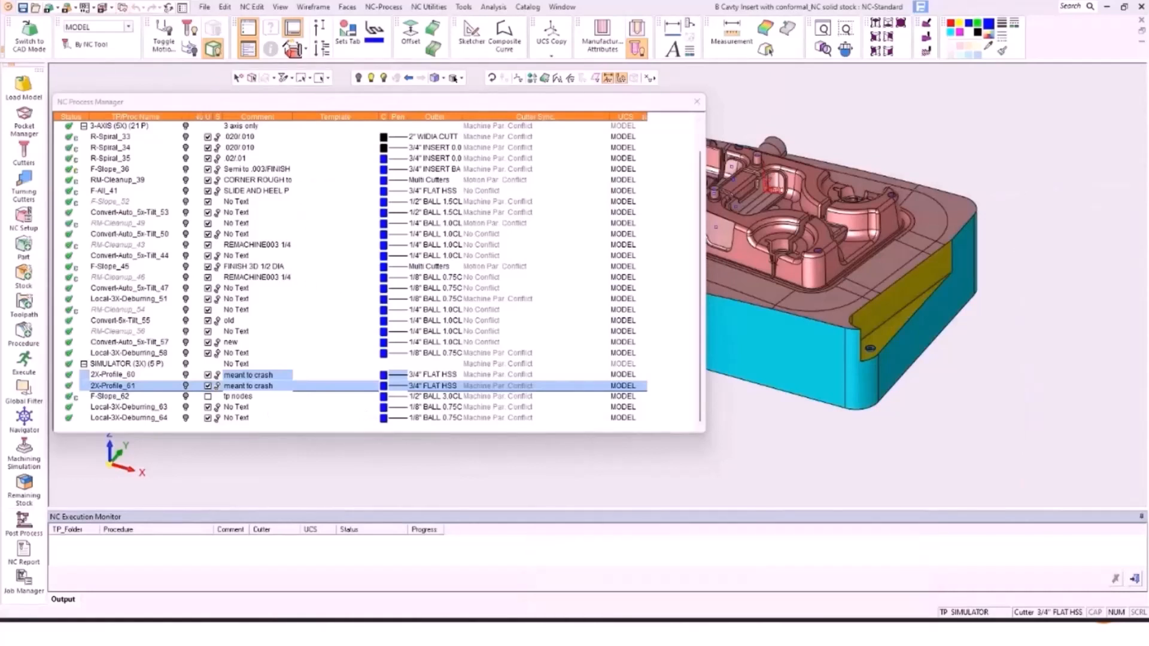
Step: Close the 5x stock document without saving, then choose Tools > Edit Sequence
{"action": "mouse_move", "coordinate": [741, 605]}
{"action": "left_click", "coordinate": [737, 552]}
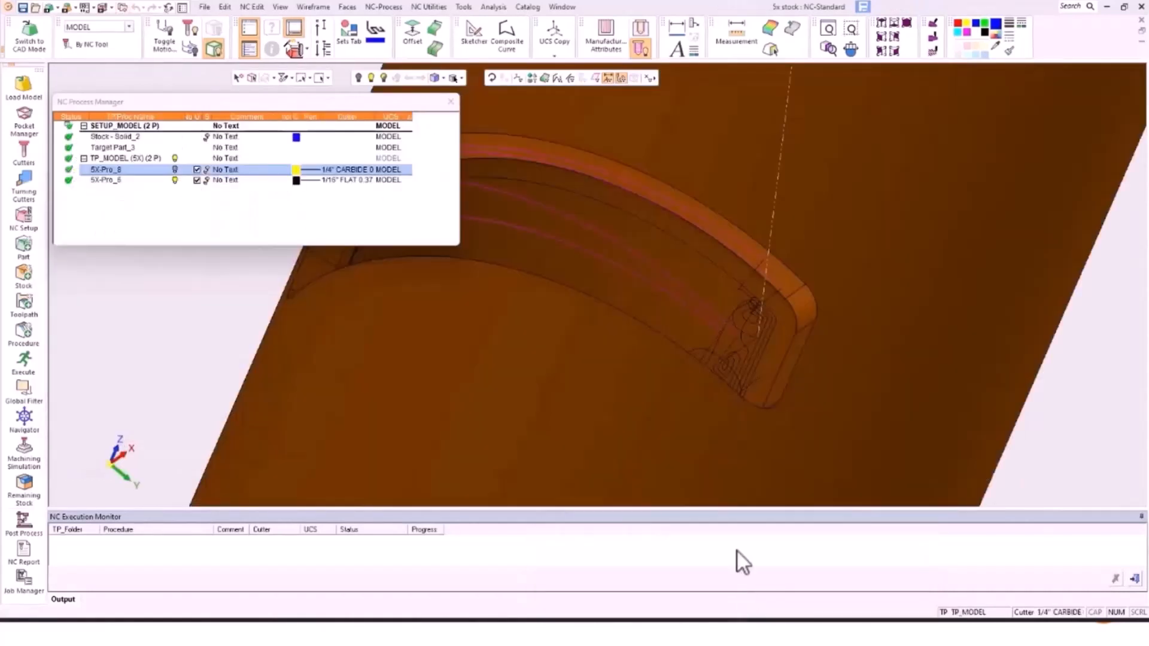
{"action": "left_click", "coordinate": [1140, 20]}
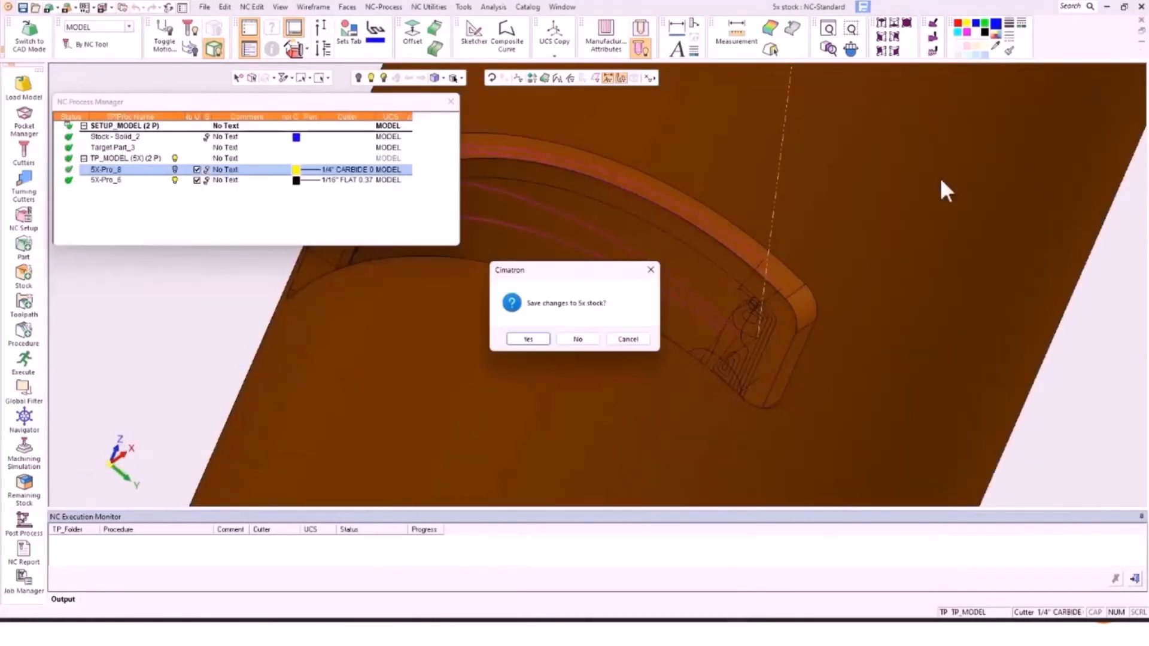
{"action": "left_click", "coordinate": [577, 340]}
{"action": "left_click", "coordinate": [250, 8]}
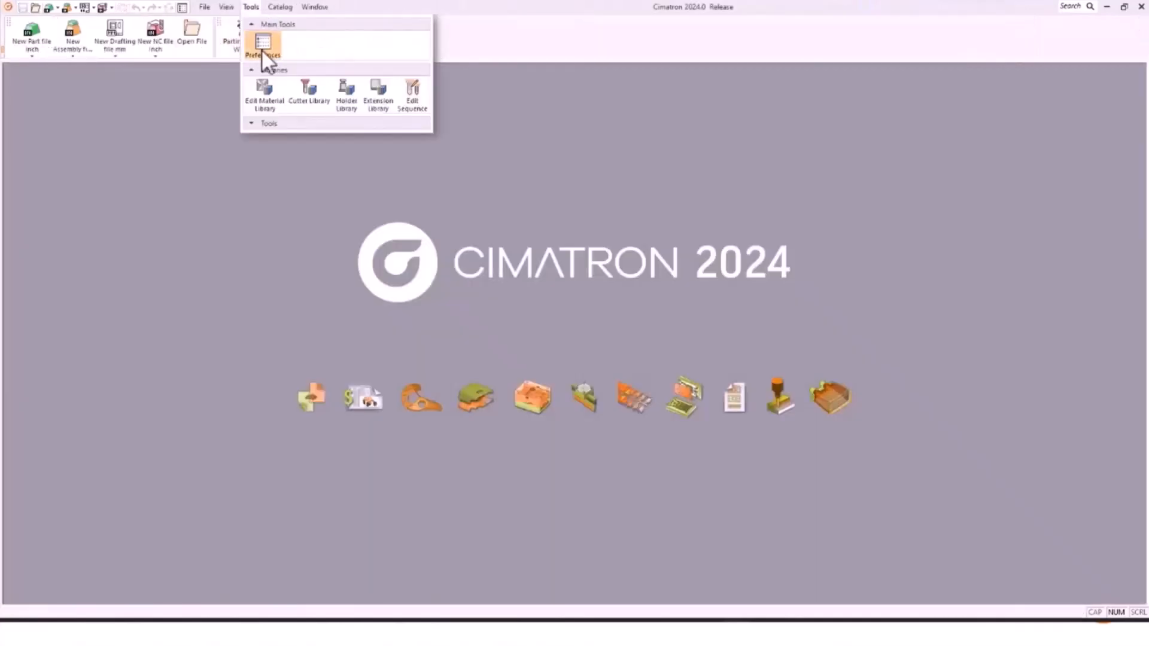
{"action": "left_click", "coordinate": [419, 85]}
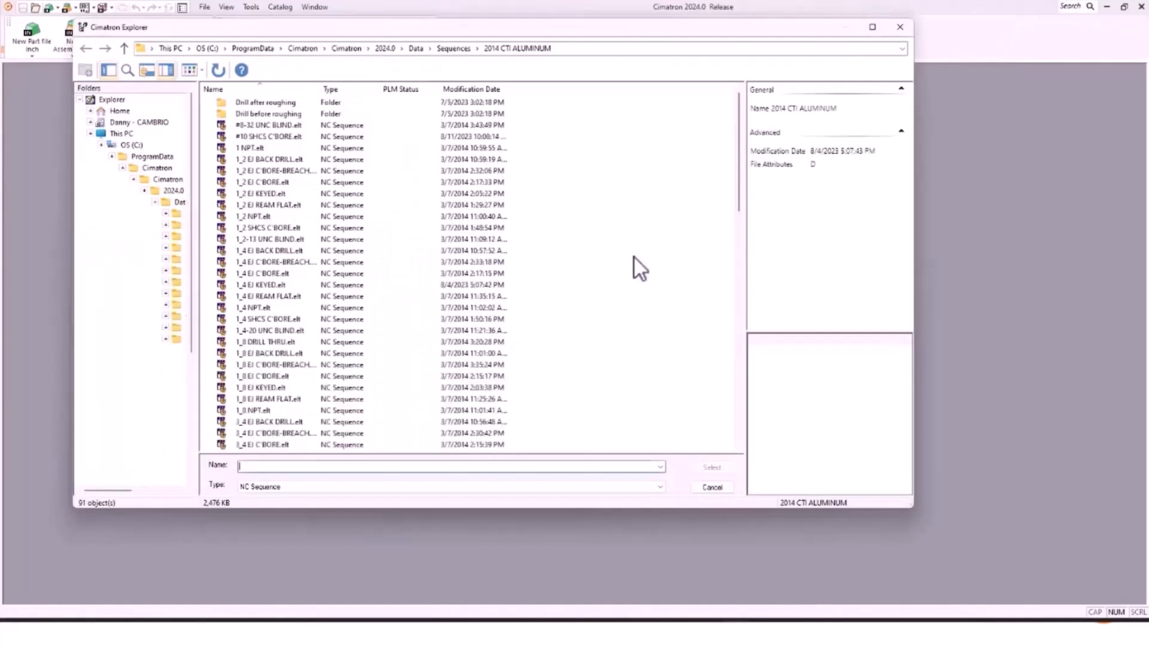
Step: Open #10 SHCS C'BORE.elt from the 2014 CTI ALUMINUM folder for editing
{"action": "left_click", "coordinate": [287, 136]}
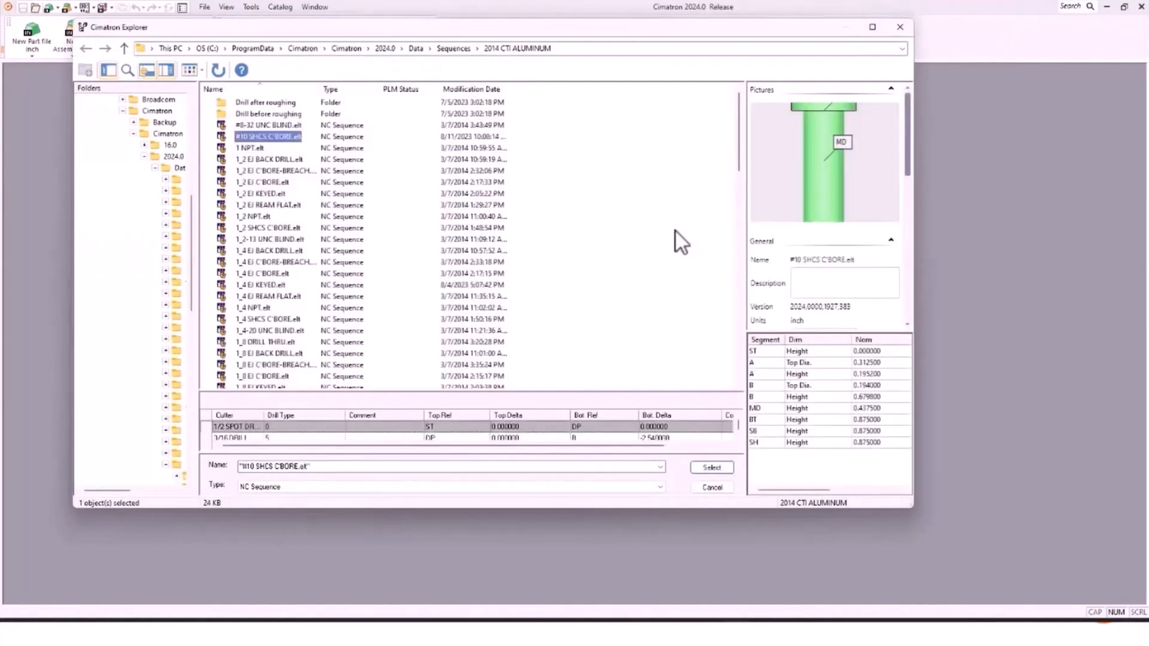
{"action": "left_click", "coordinate": [718, 466]}
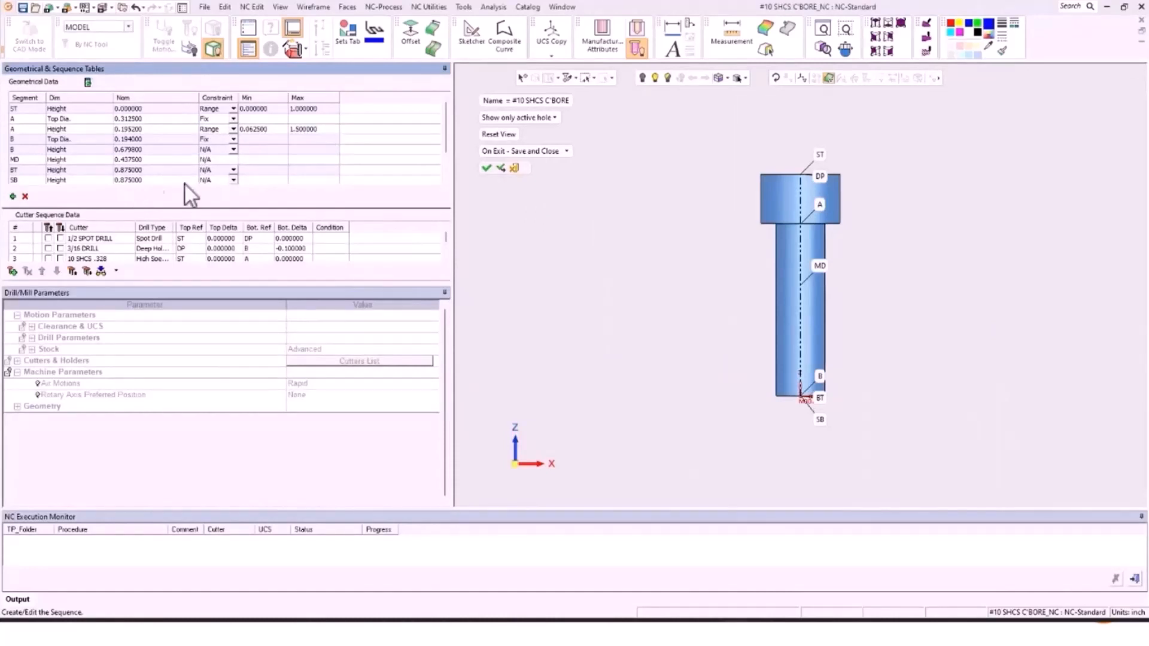
Step: Uncheck the 1/2 SPOT DRILL step and save the sequence with Save and Close
{"action": "left_click", "coordinate": [62, 237]}
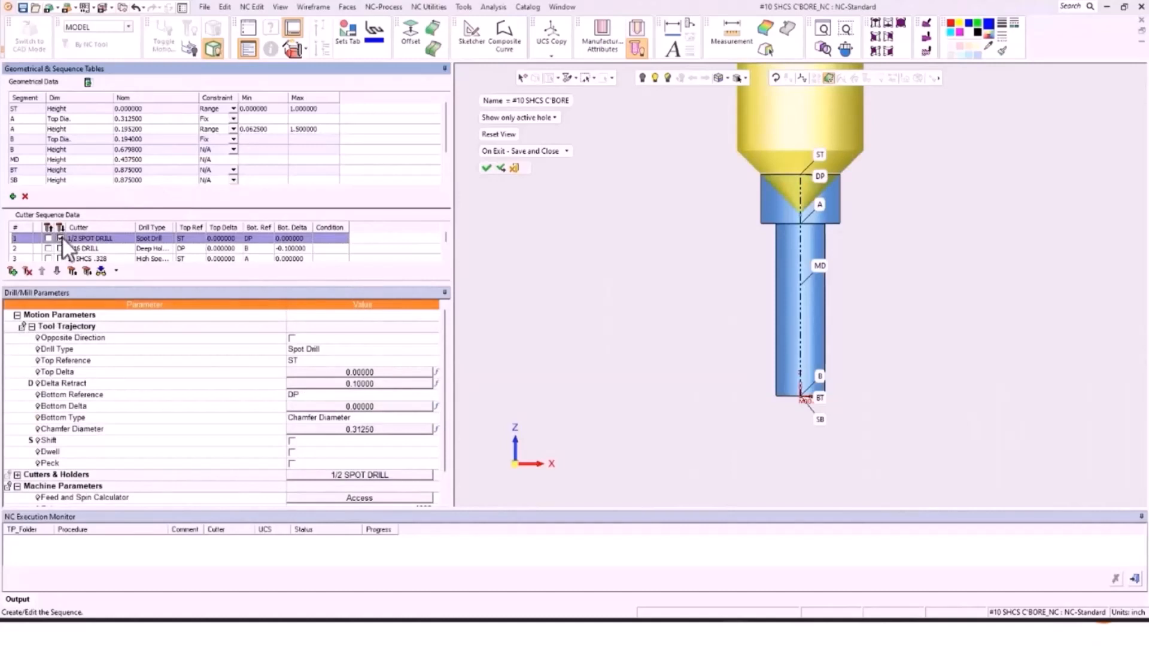
{"action": "left_click", "coordinate": [62, 238]}
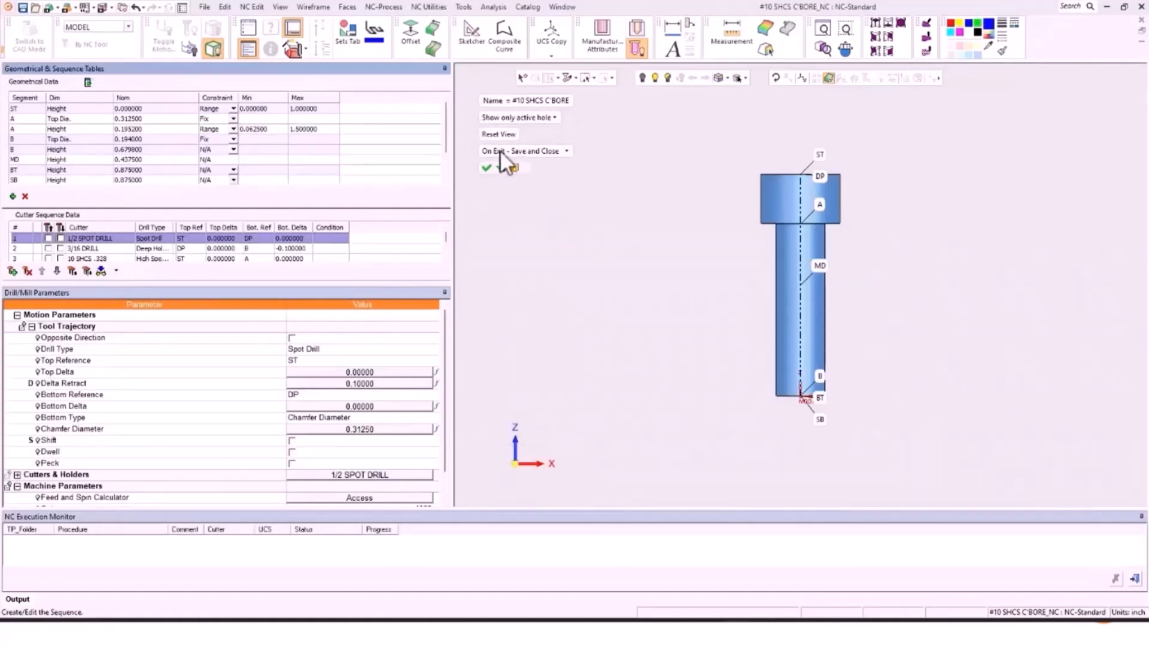
{"action": "left_click", "coordinate": [546, 152]}
{"action": "left_click", "coordinate": [608, 145]}
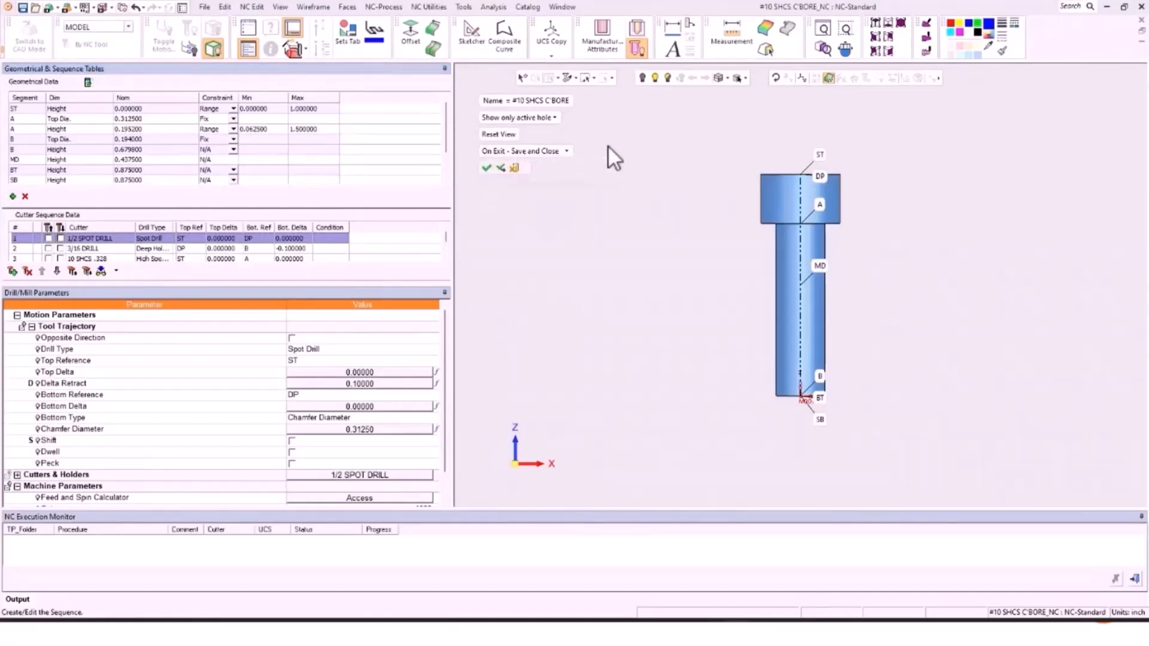
{"action": "left_click", "coordinate": [487, 168]}
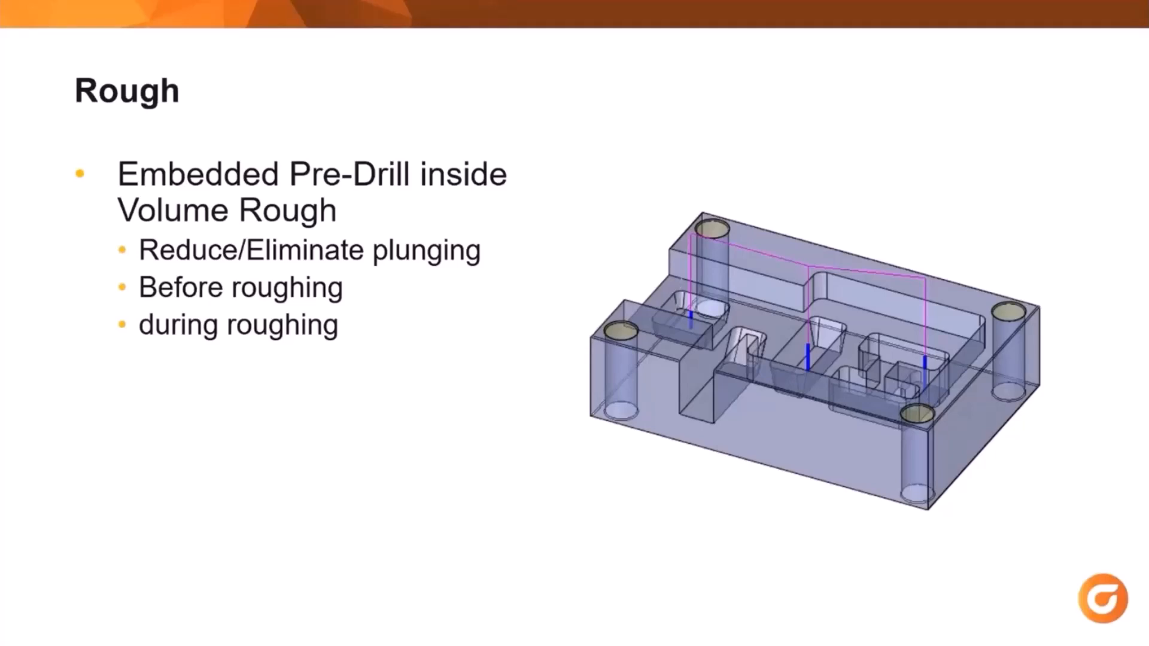
Step: Advance the slideshow to the Predrill inside rough slide
{"action": "key", "text": "Right"}
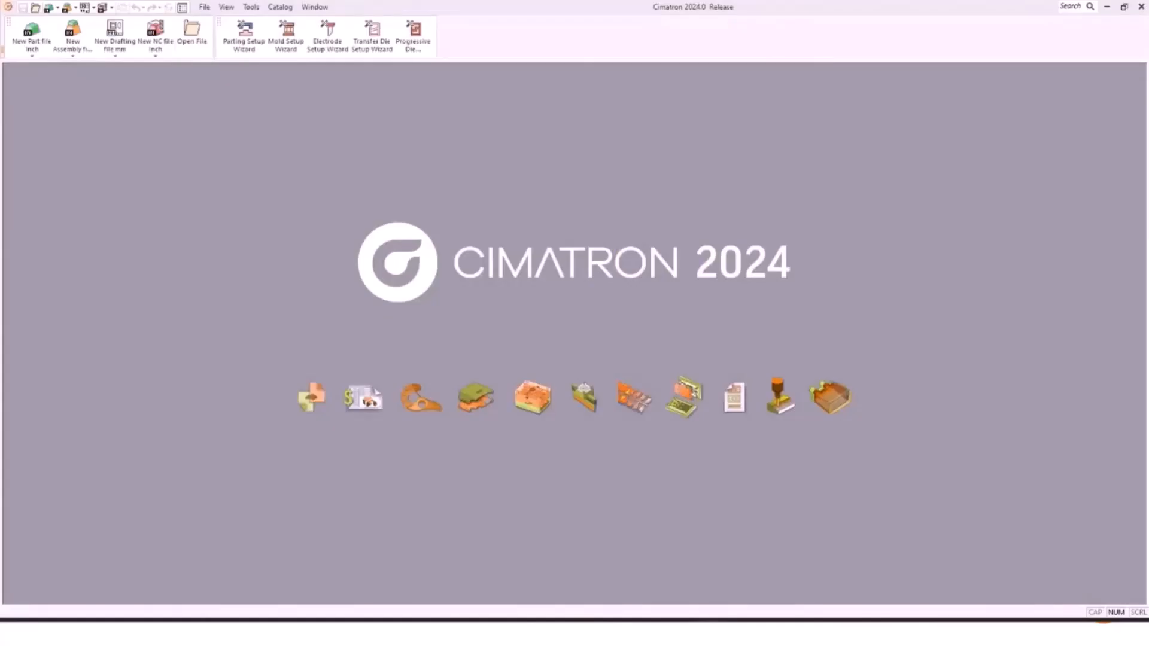
Step: Start a new procedure in Drill-in-Rough_NC and box-select all 95 part surfaces
{"action": "mouse_move", "coordinate": [706, 621]}
{"action": "left_click", "coordinate": [891, 573]}
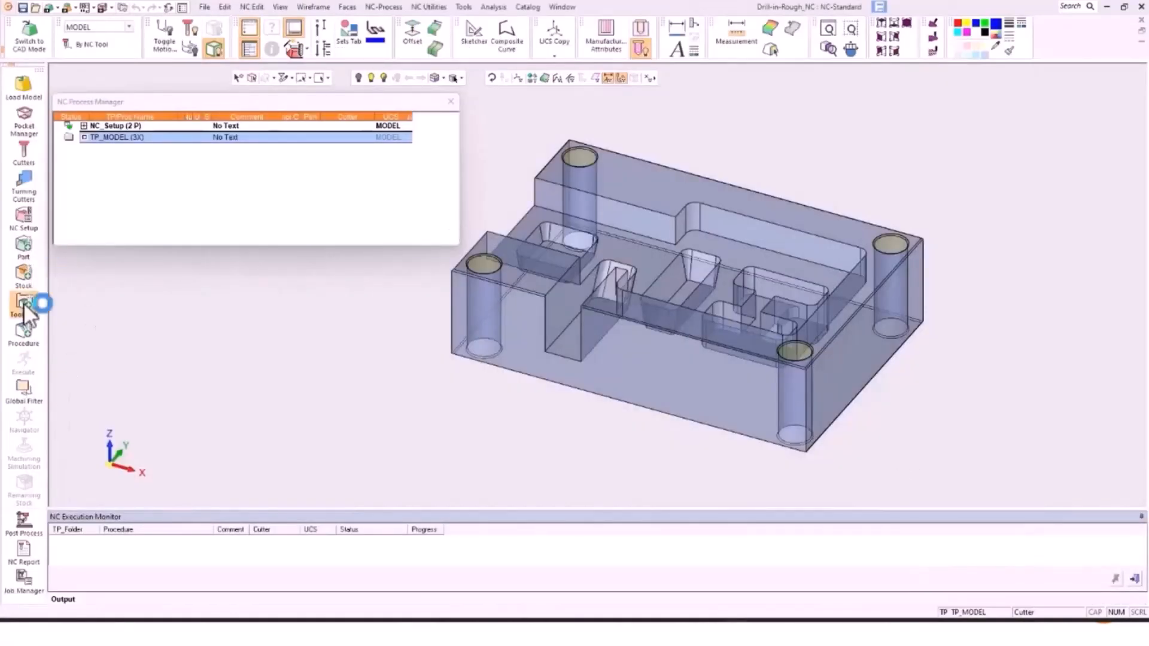
{"action": "left_click", "coordinate": [20, 337]}
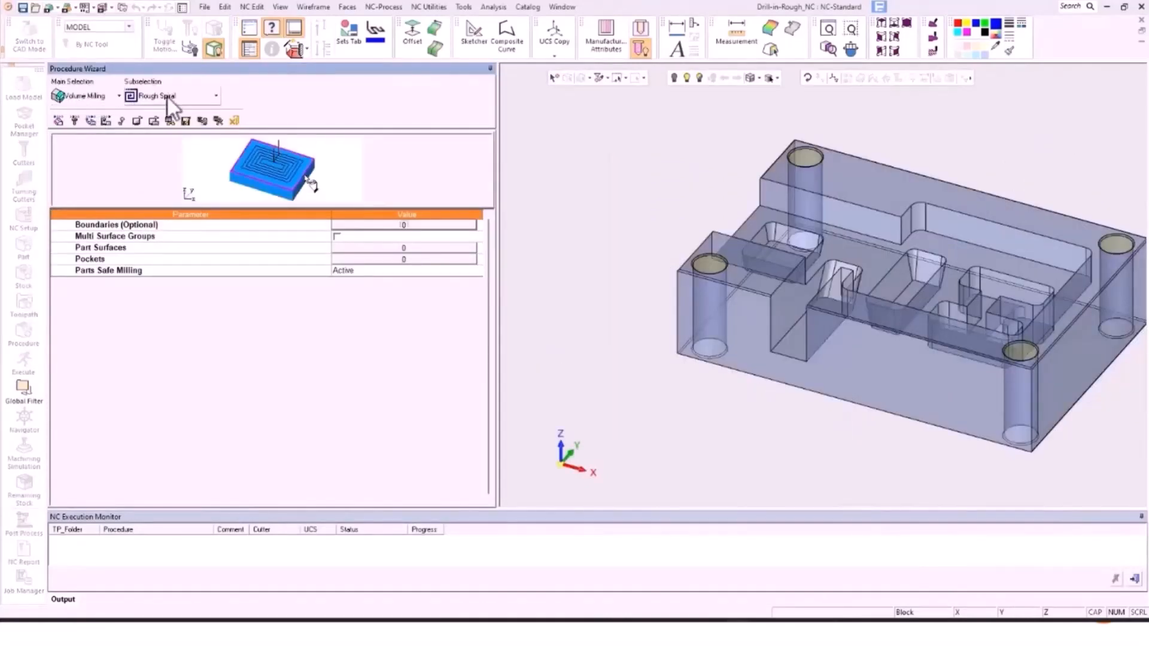
{"action": "left_click", "coordinate": [361, 249]}
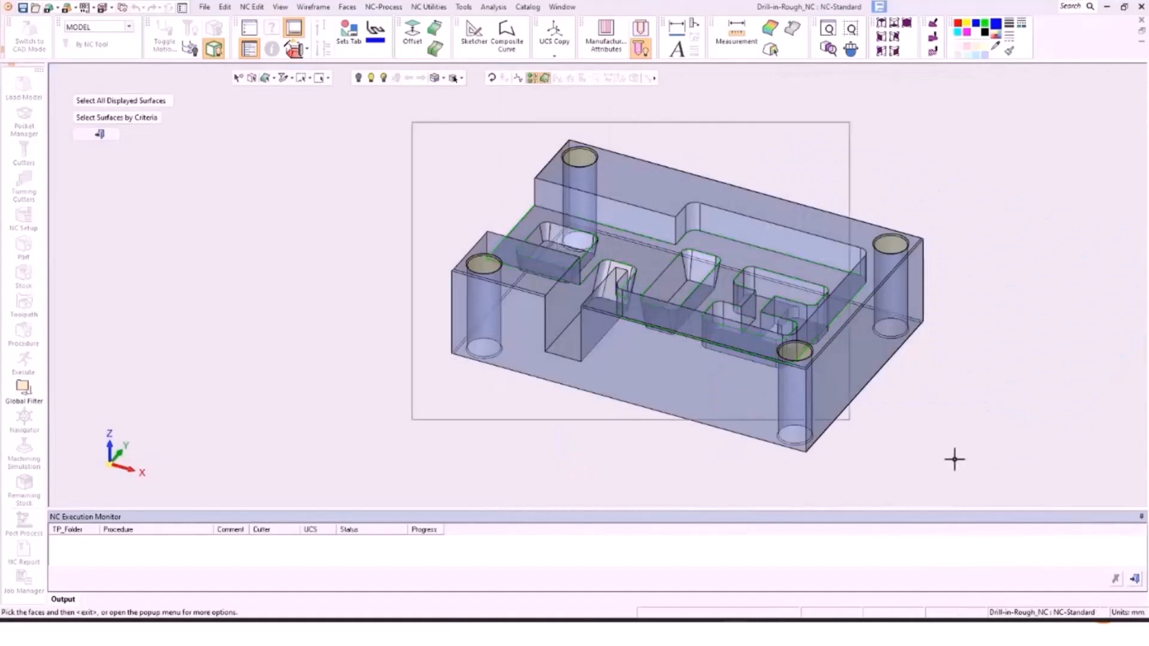
{"action": "left_click_drag", "start_coordinate": [954, 459], "coordinate": [956, 461]}
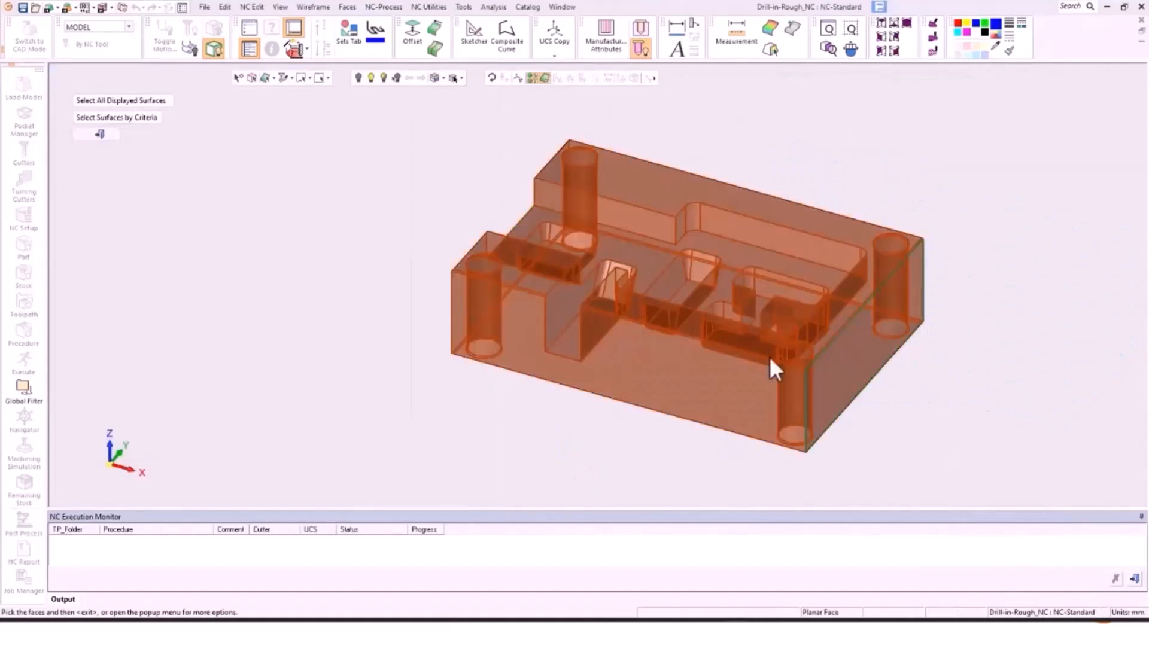
{"action": "middle_click", "coordinate": [370, 242]}
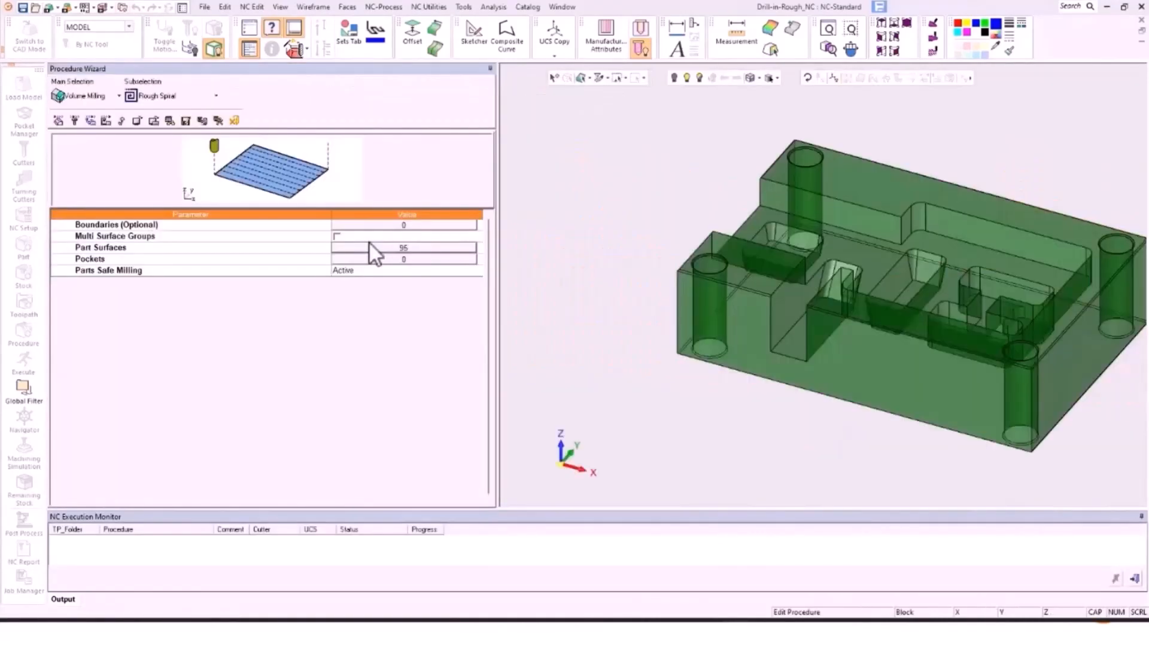
Step: Assign the FLAT-12 cutter to the Rough Spiral procedure
{"action": "left_click", "coordinate": [76, 120]}
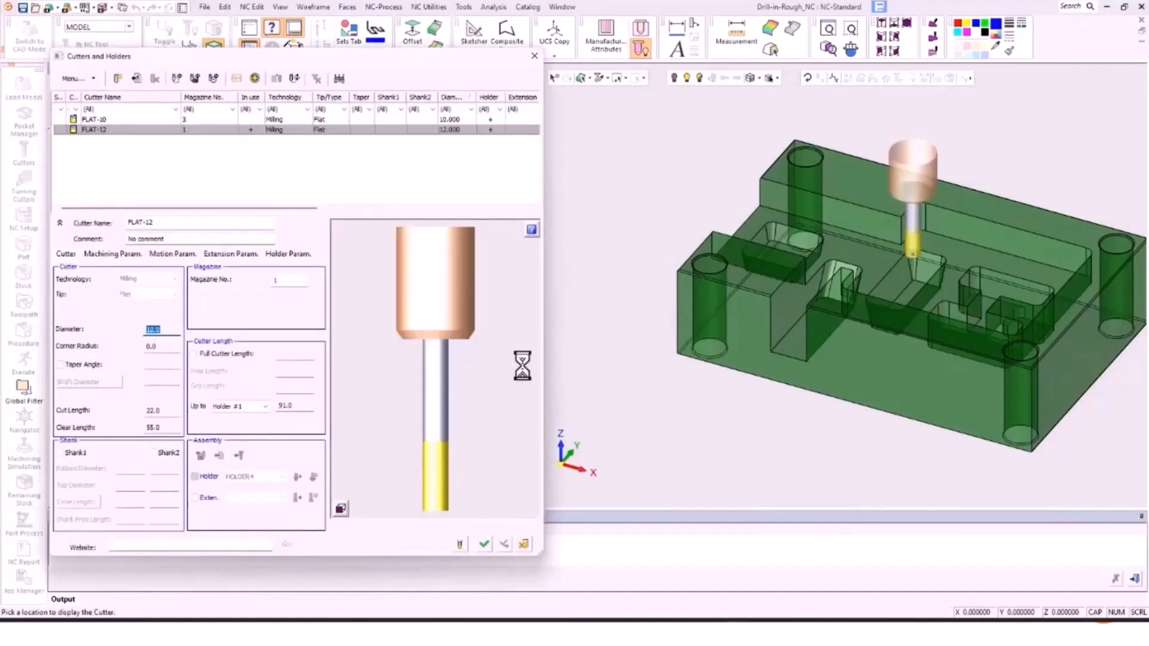
{"action": "left_click", "coordinate": [485, 545]}
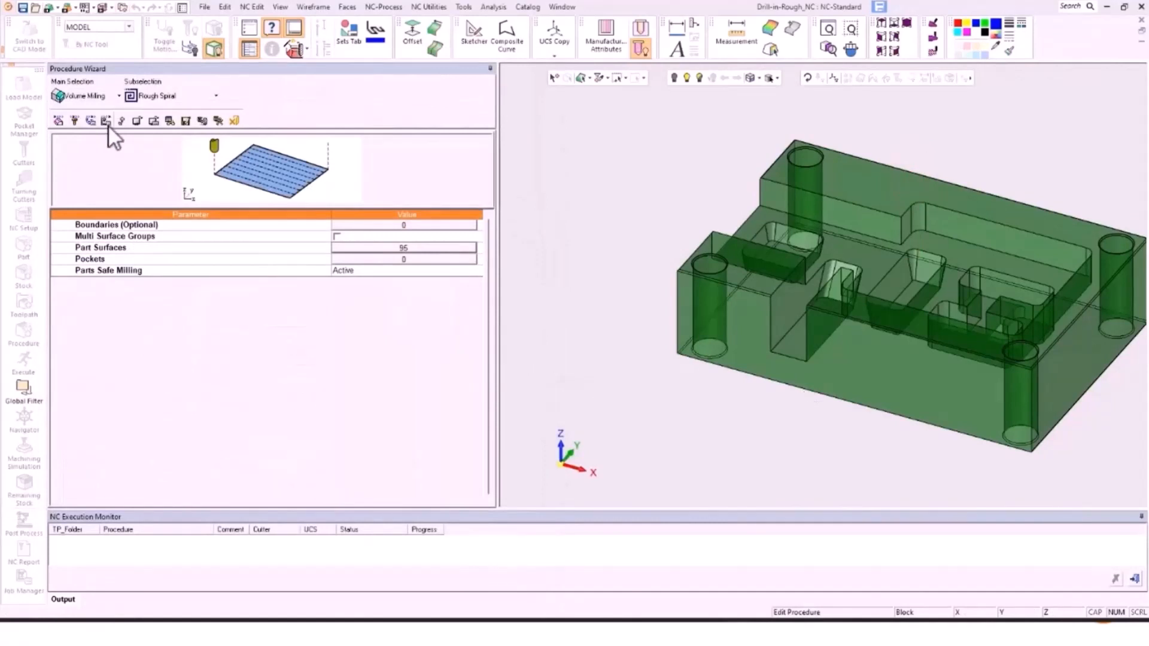
{"action": "left_click", "coordinate": [89, 118]}
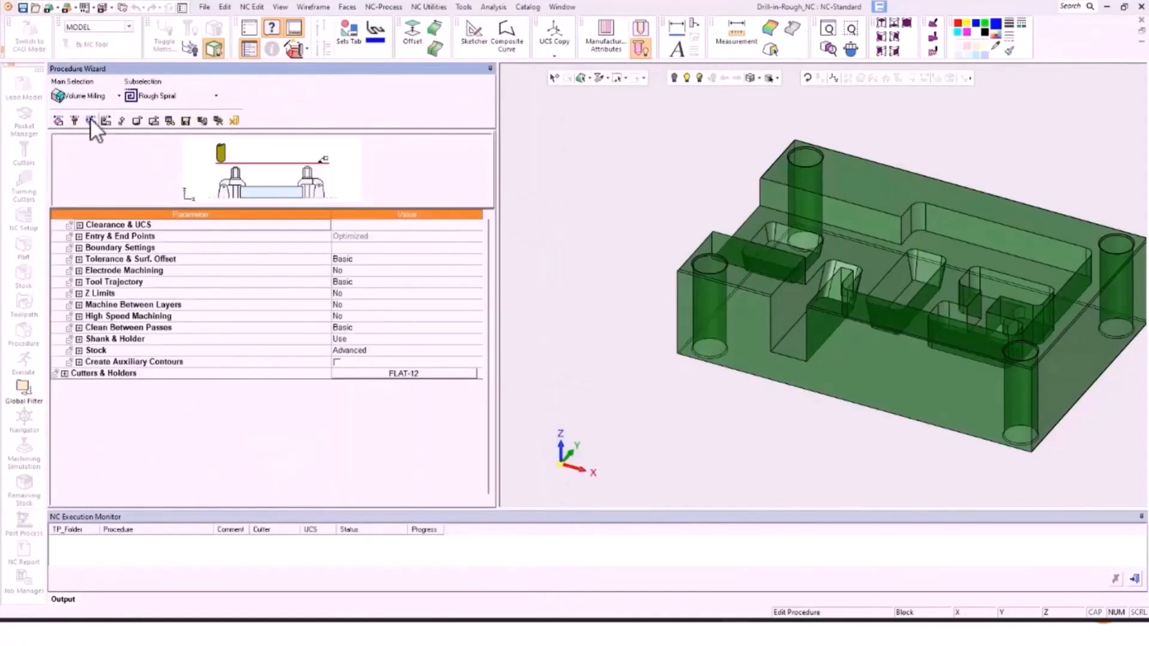
Step: Set Pre-Drilling Operations to By Cycle and Entry Mode to No Plunging, then open Define Cycle
{"action": "left_click", "coordinate": [79, 236]}
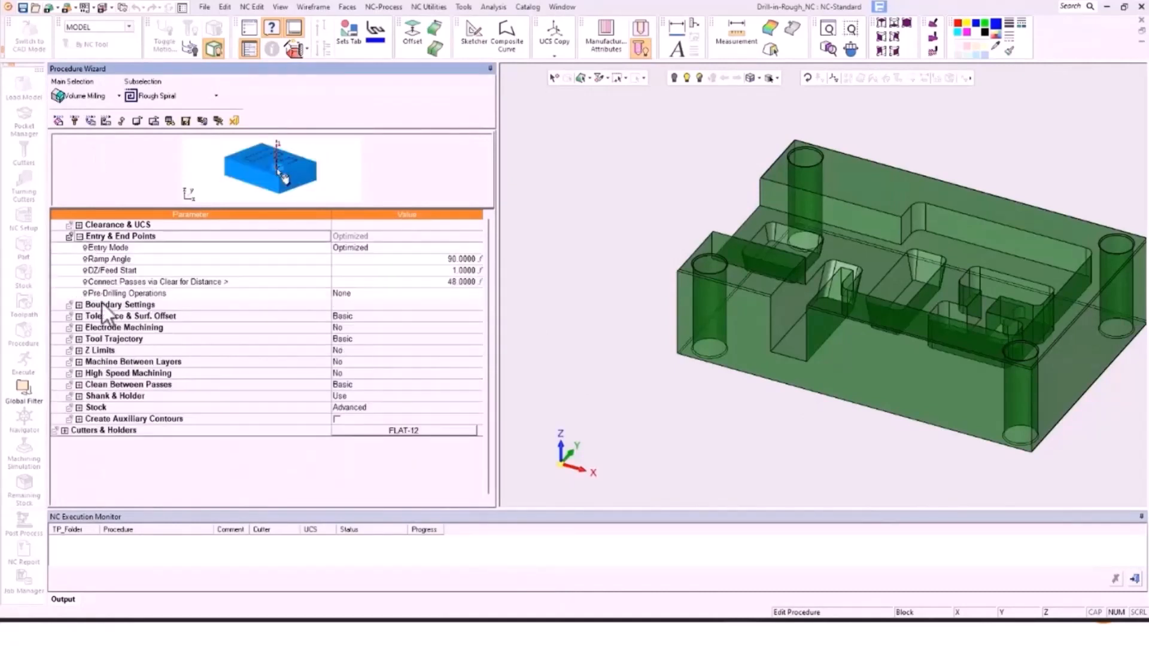
{"action": "left_click", "coordinate": [361, 293]}
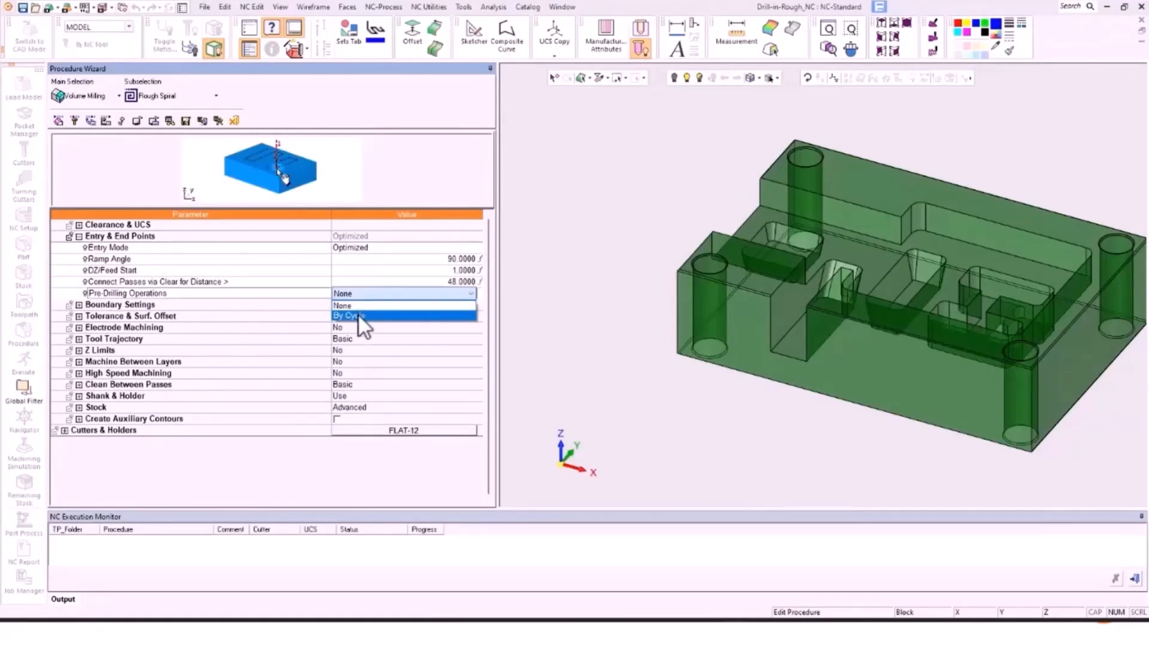
{"action": "left_click", "coordinate": [358, 315]}
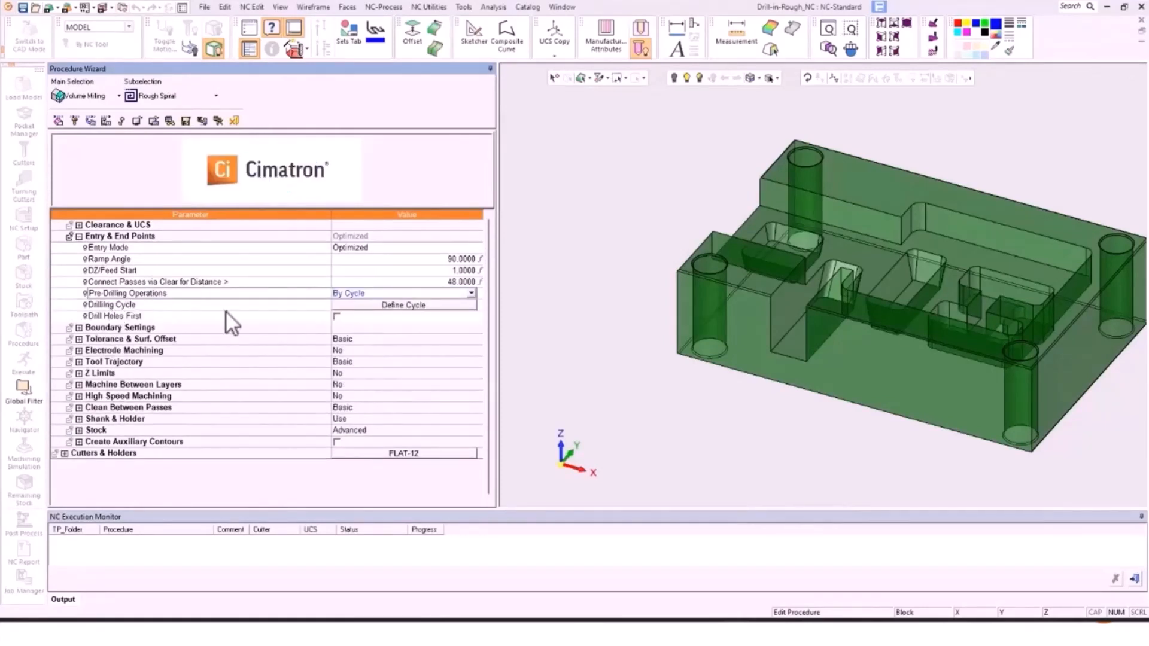
{"action": "left_click", "coordinate": [360, 246]}
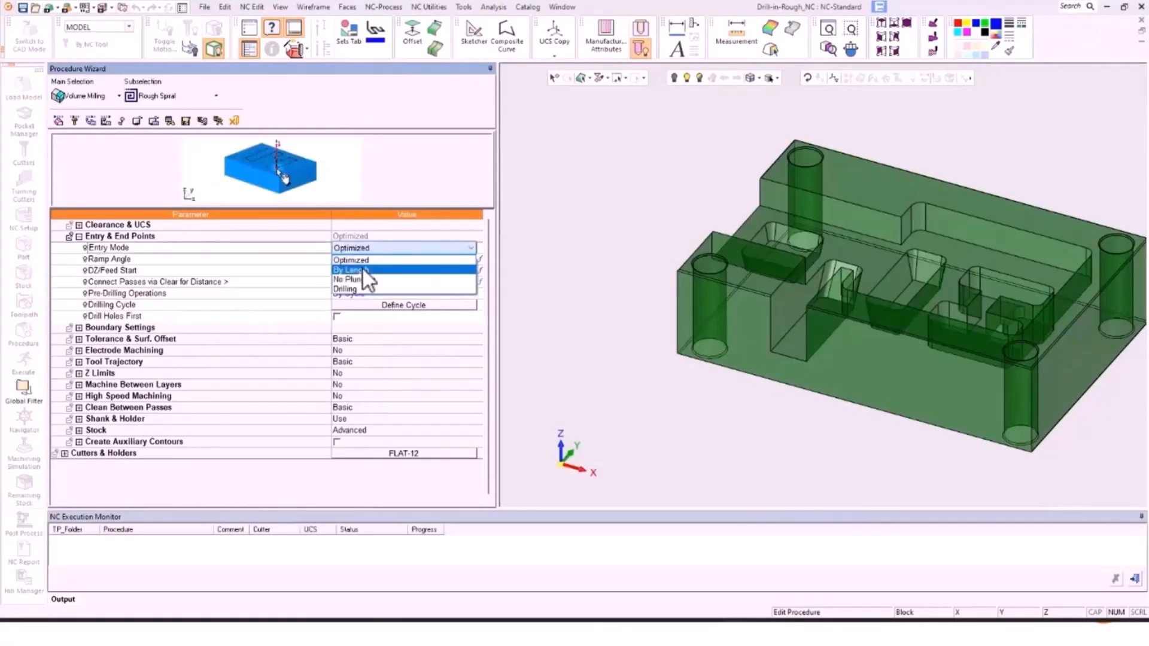
{"action": "left_click", "coordinate": [361, 279]}
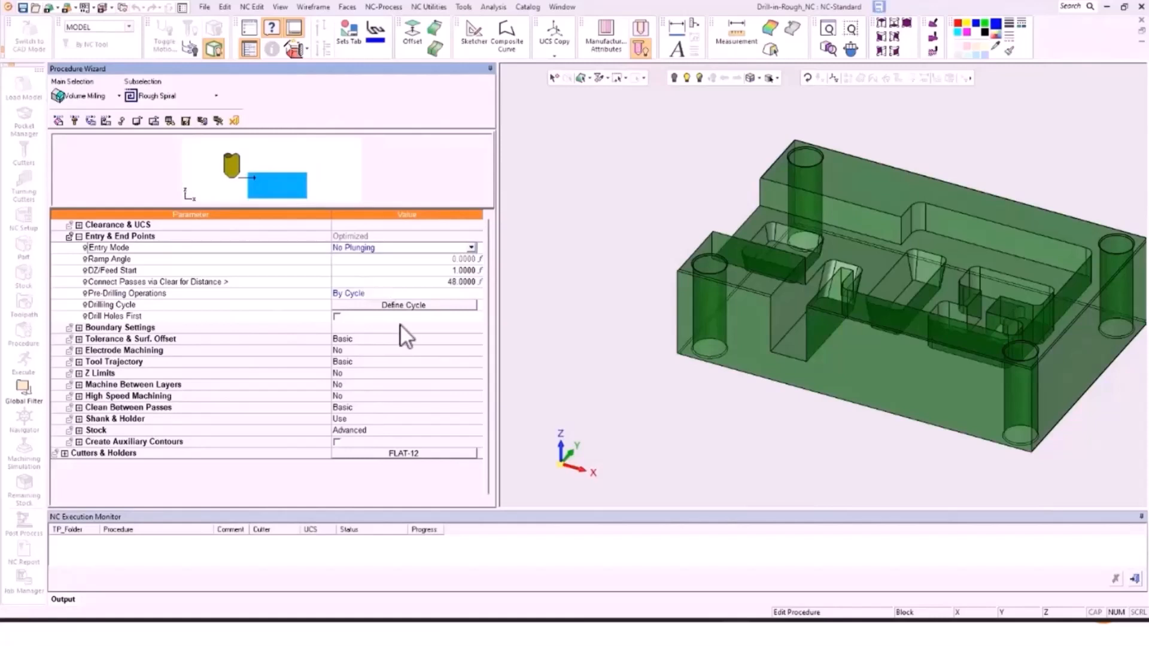
{"action": "left_click", "coordinate": [396, 305]}
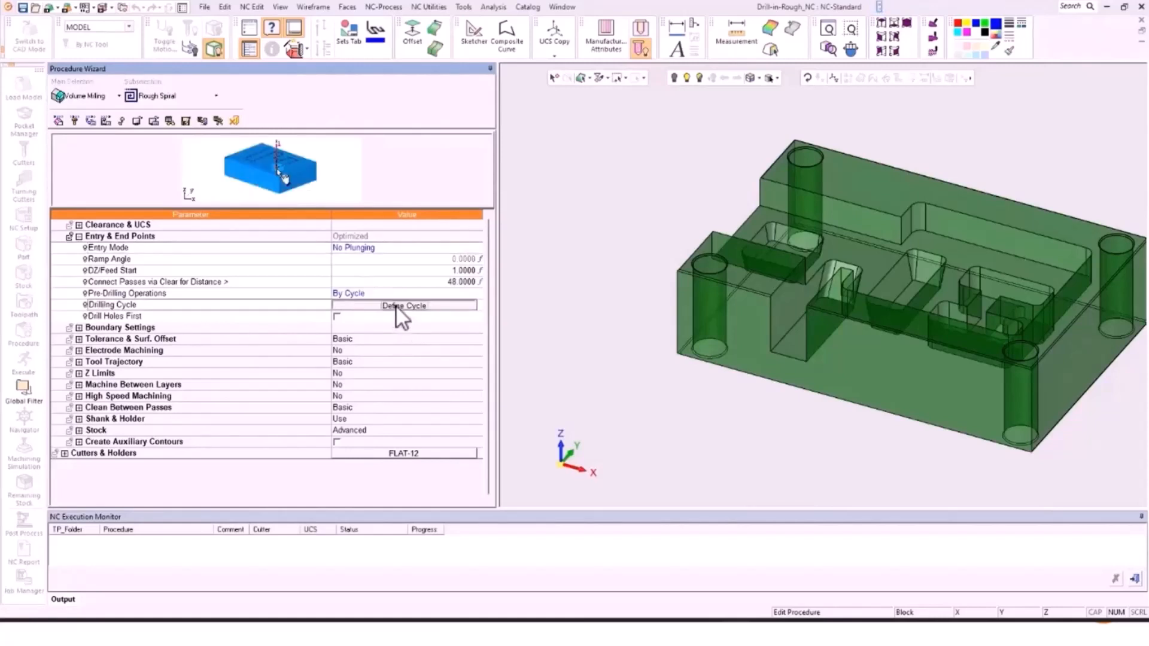
{"action": "left_click", "coordinate": [396, 306]}
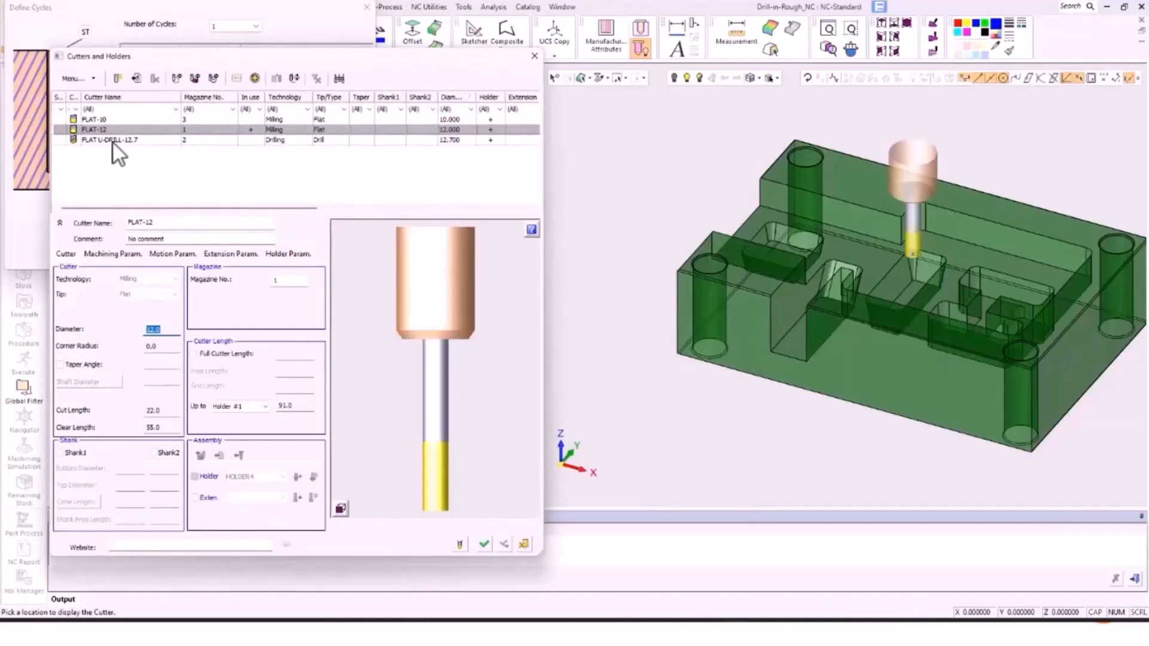
Step: Choose the FLAT U-DRILL-12.7 drill for the cycle, keeping ST top and BT bottom references
{"action": "left_click", "coordinate": [113, 142]}
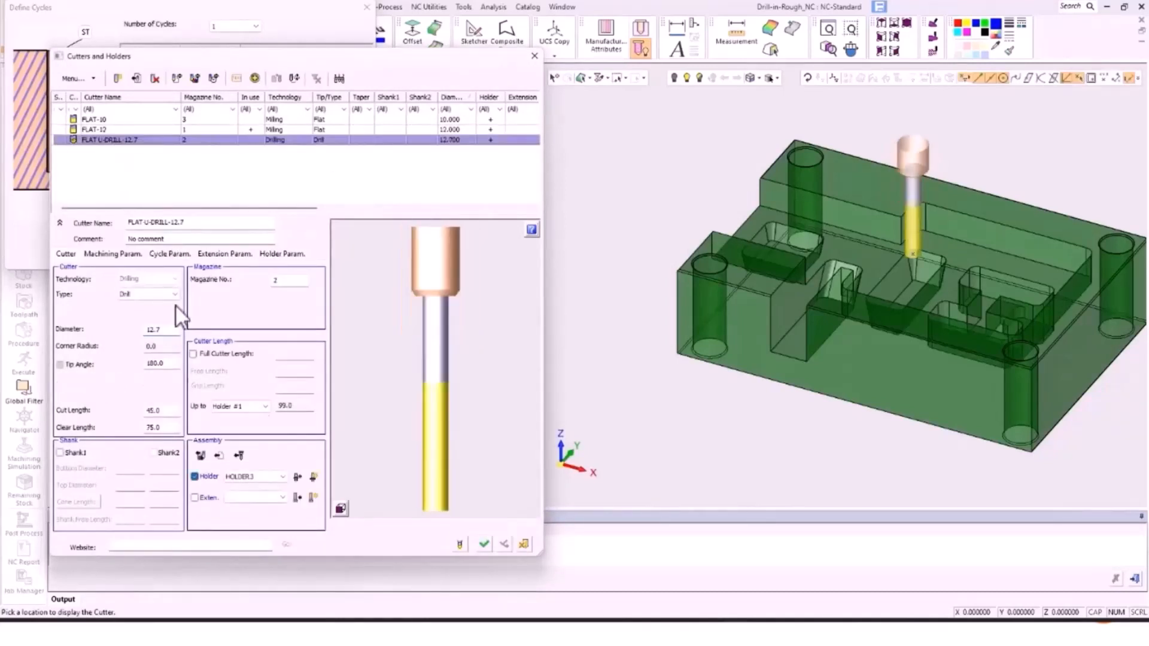
{"action": "left_click", "coordinate": [484, 543]}
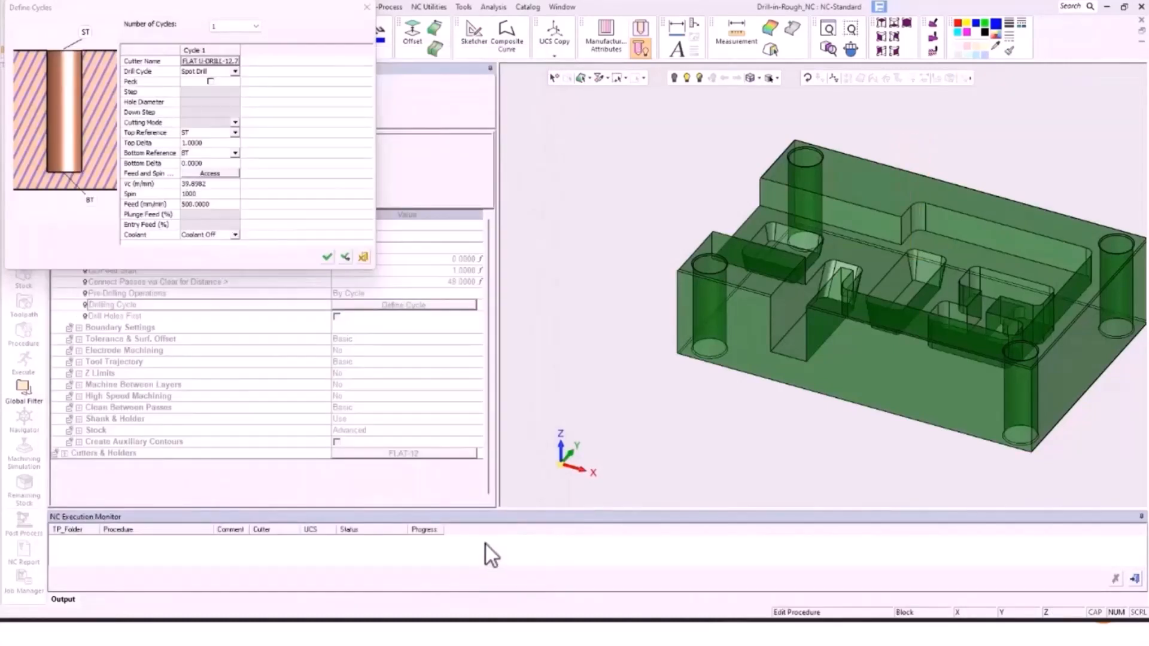
{"action": "left_click", "coordinate": [234, 133]}
{"action": "left_click", "coordinate": [233, 132]}
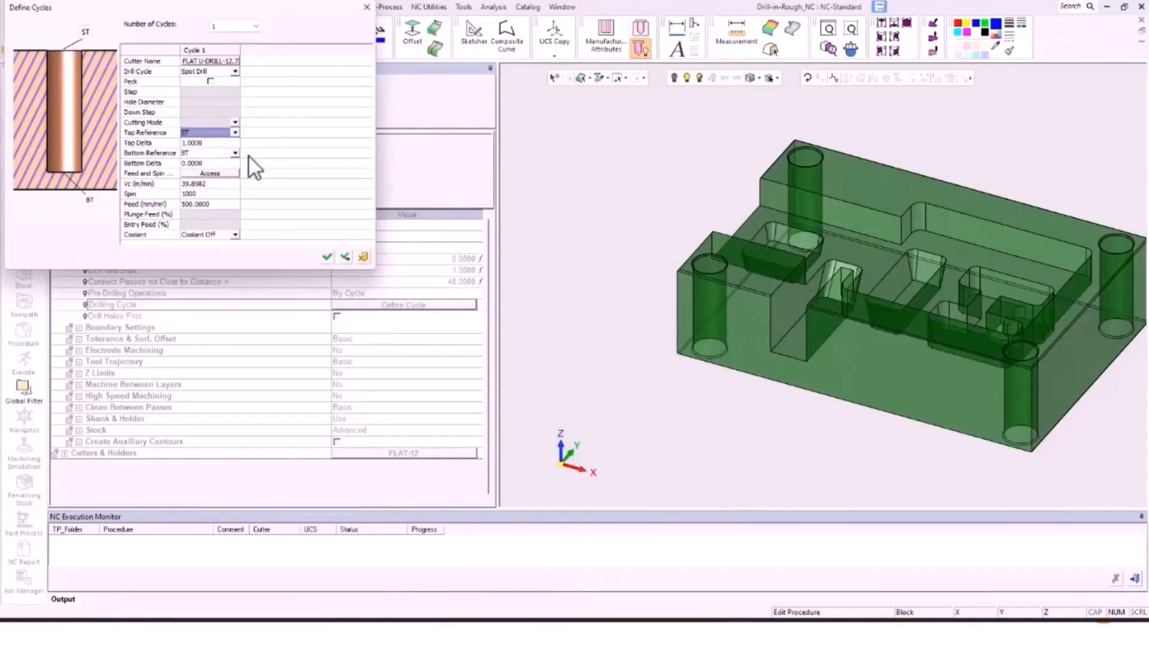
{"action": "left_click", "coordinate": [234, 154]}
{"action": "left_click", "coordinate": [235, 155]}
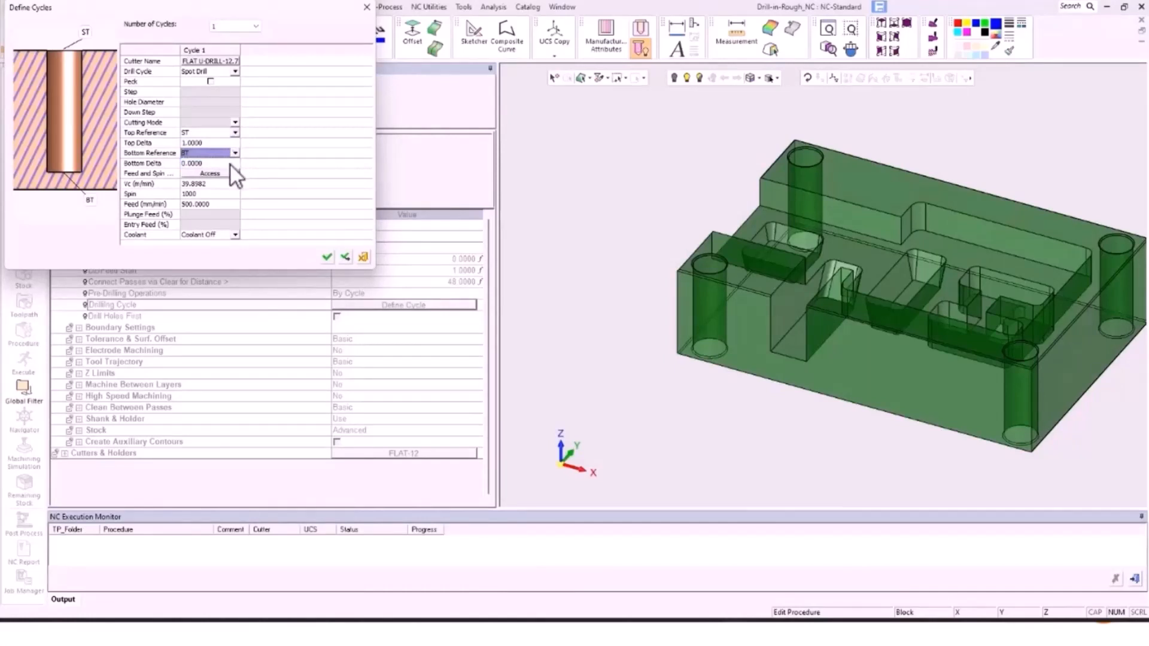
Step: Set Bottom Delta to 0.0100 with one cycle and accept the drilling cycle
{"action": "left_click", "coordinate": [230, 163]}
{"action": "type", "text": ".01"}
{"action": "key", "text": "Return"}
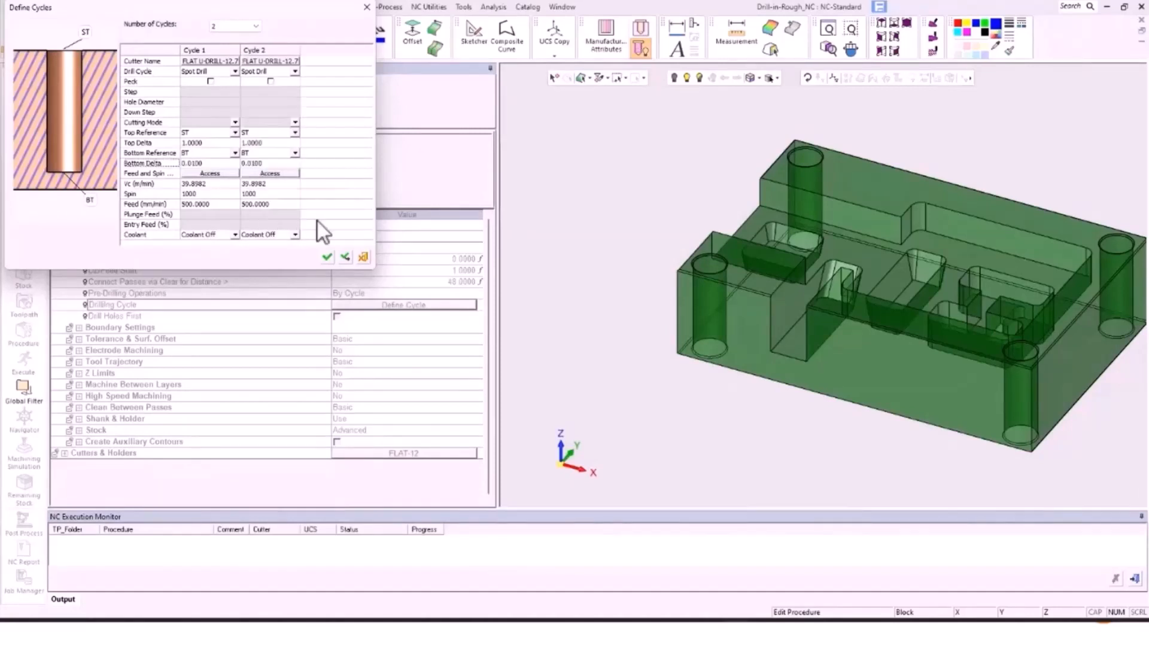
{"action": "left_click", "coordinate": [258, 24]}
{"action": "left_click", "coordinate": [249, 34]}
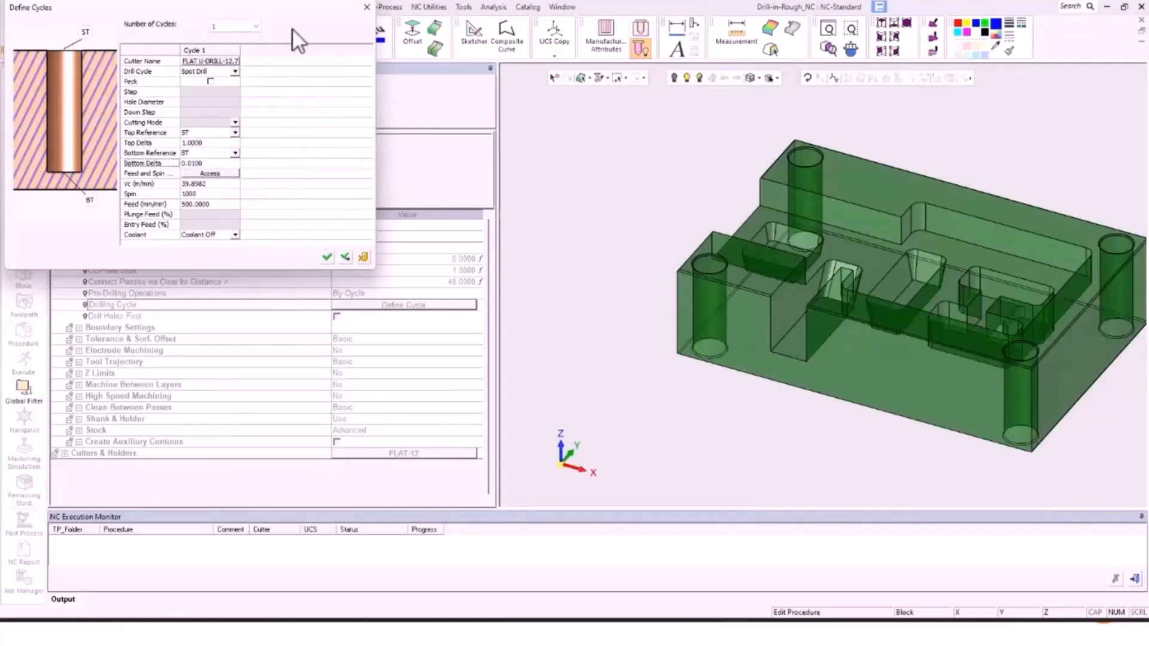
{"action": "left_click", "coordinate": [329, 258]}
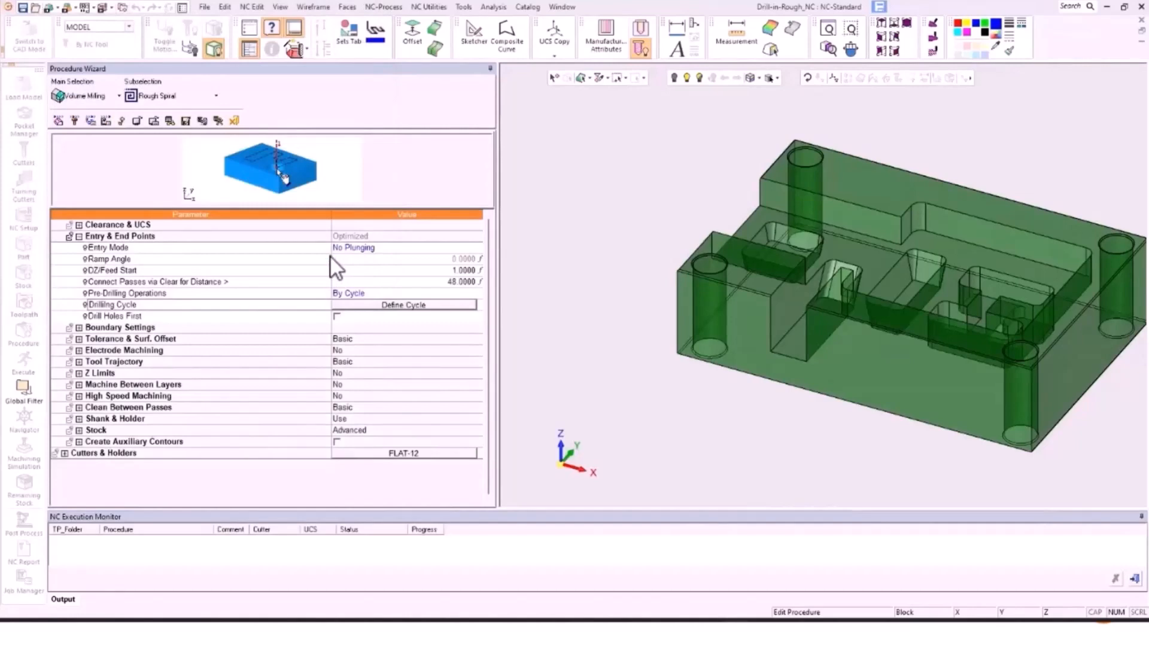
Step: Finish the rough procedure and toggle the R-Spiral_21 and R-Spiral_22 toolpaths on and off
{"action": "left_click", "coordinate": [217, 121]}
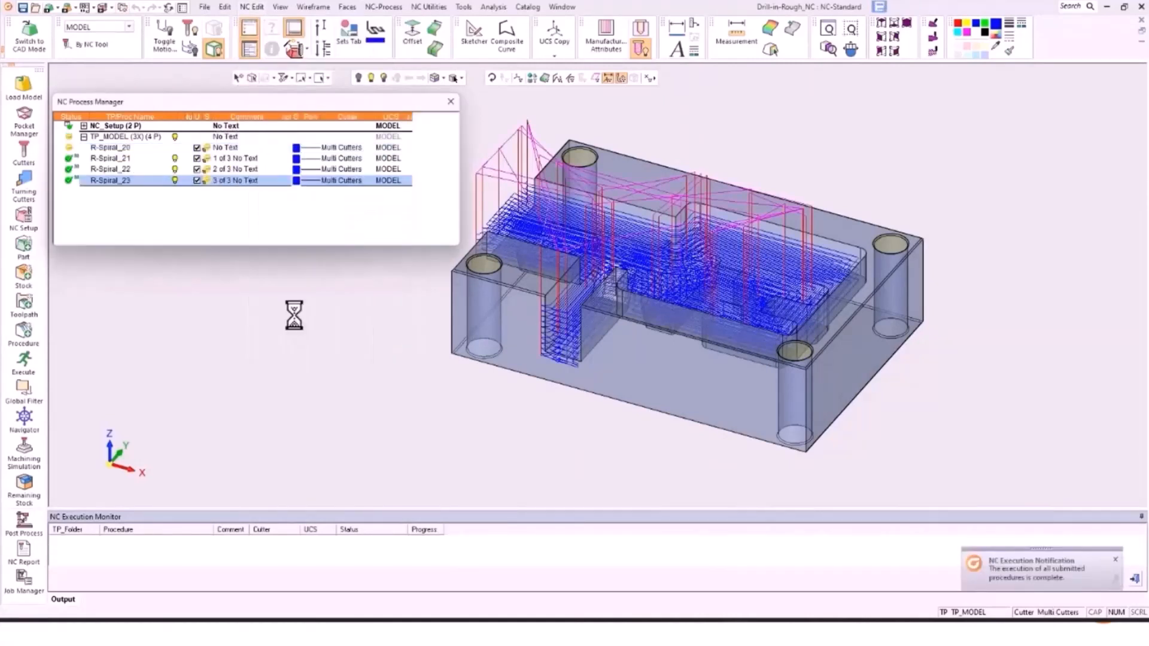
{"action": "left_click", "coordinate": [176, 137]}
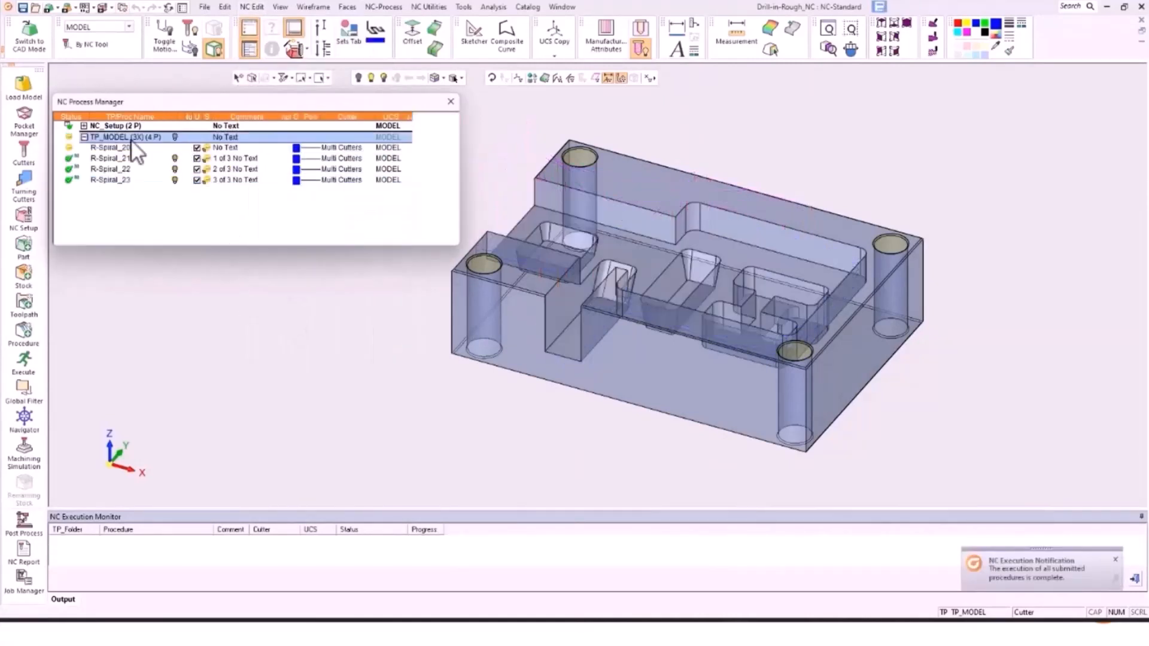
{"action": "left_click", "coordinate": [174, 157]}
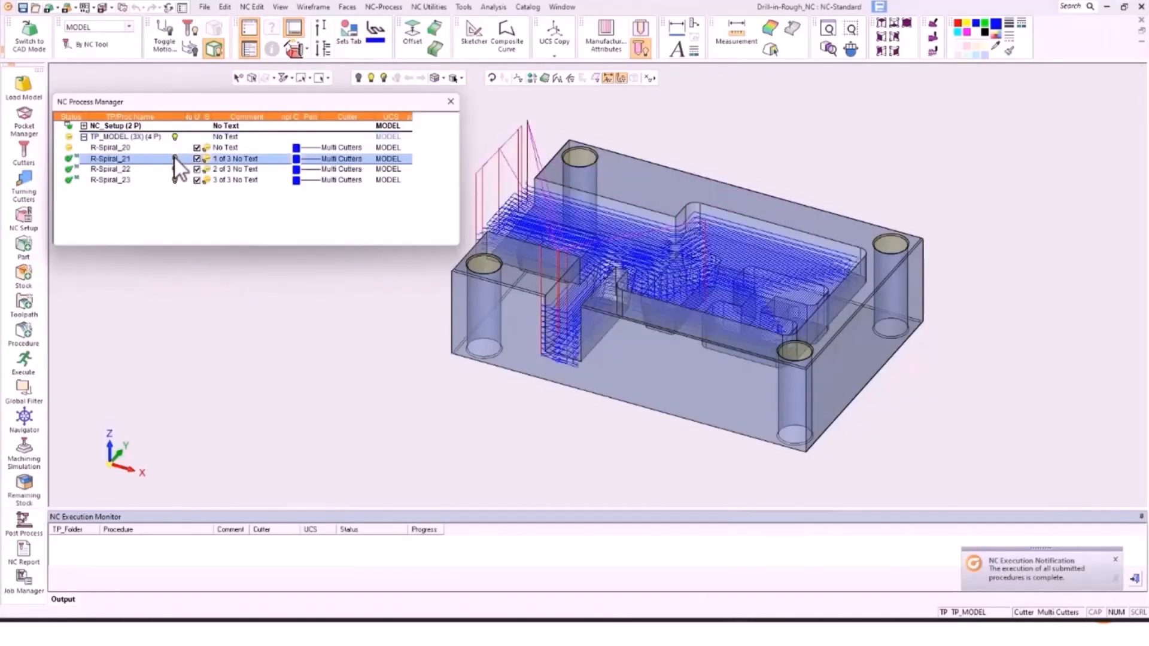
{"action": "left_click", "coordinate": [174, 157]}
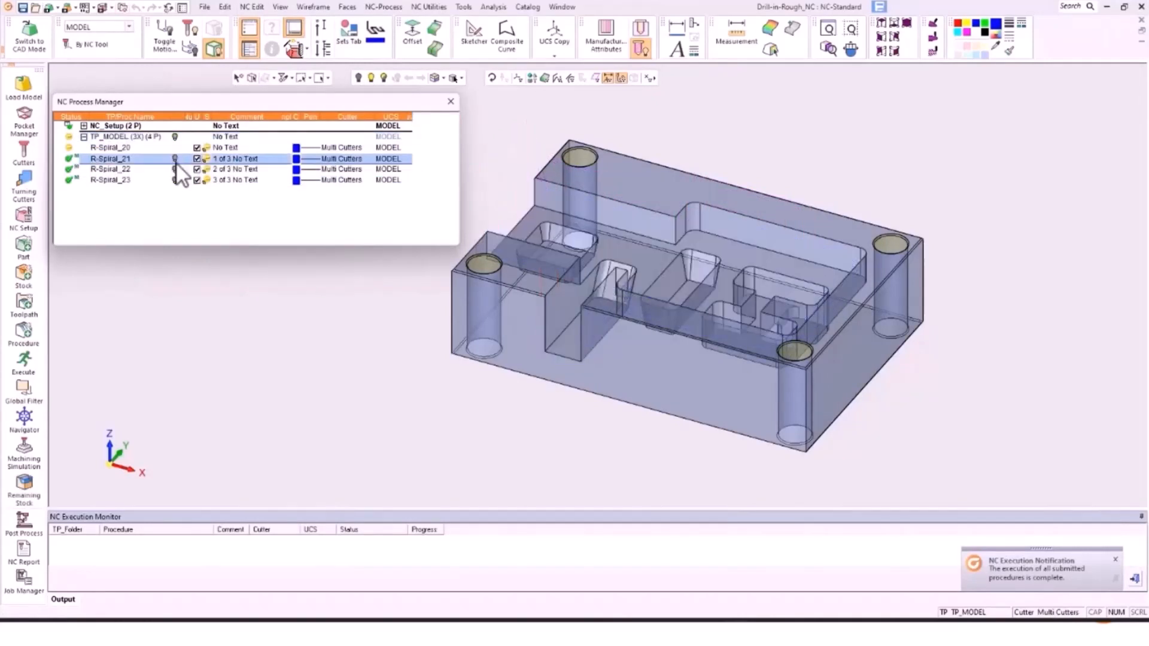
{"action": "left_click", "coordinate": [175, 169]}
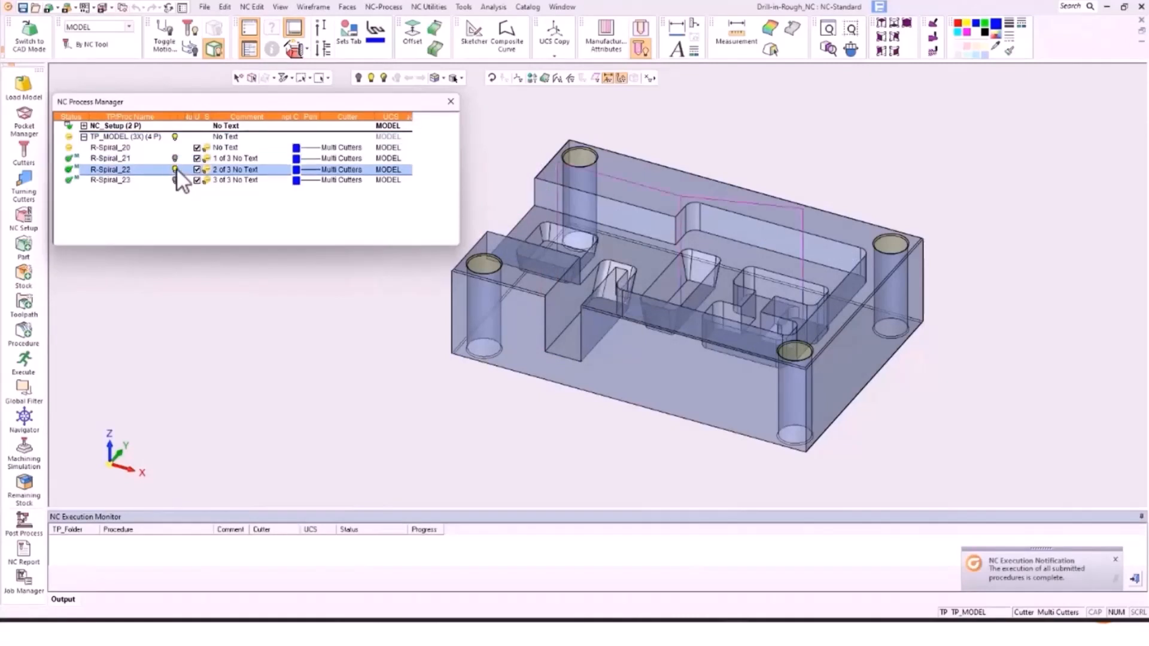
{"action": "left_click", "coordinate": [175, 169]}
Step: Preview the R-Spiral_23 toolpath, then select R-Spiral_21 through R-Spiral_23 and delete them
{"action": "left_click", "coordinate": [177, 180]}
{"action": "left_click", "coordinate": [176, 181]}
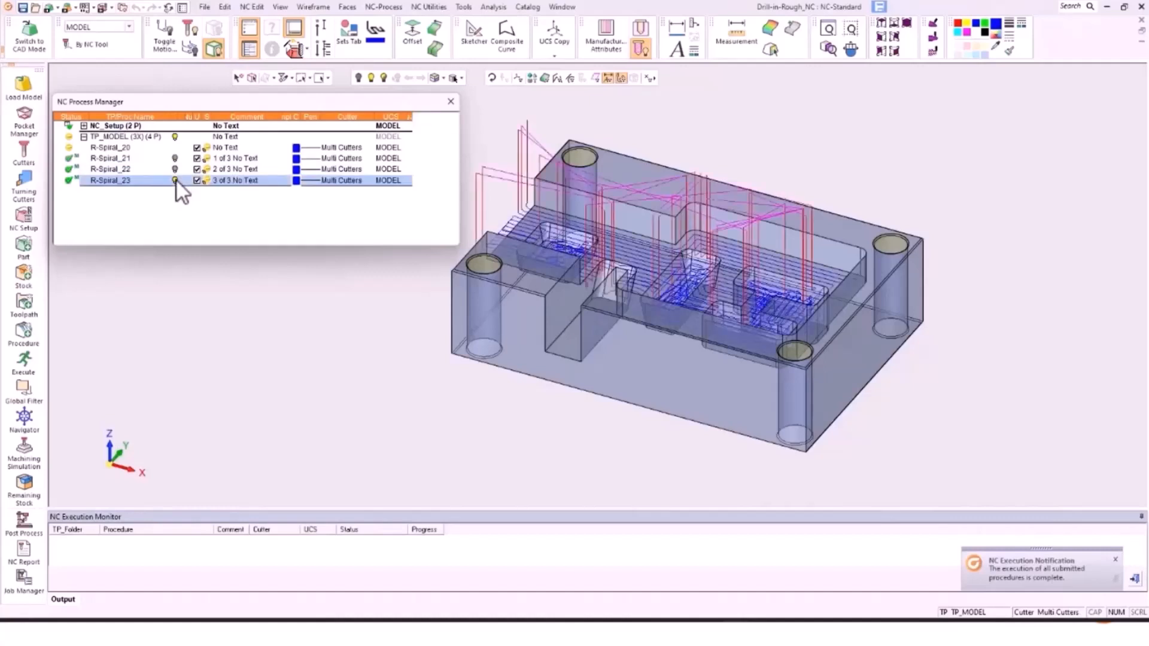
{"action": "left_click", "coordinate": [175, 181]}
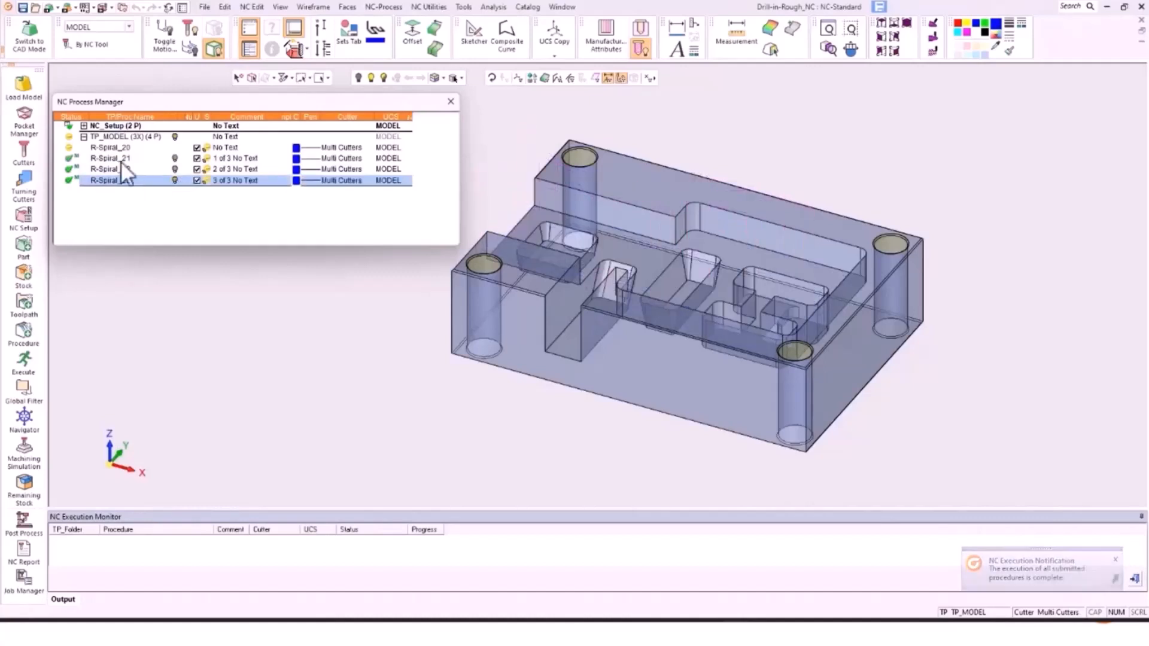
{"action": "left_click", "coordinate": [110, 158], "text": "shift"}
{"action": "key", "text": "Delete"}
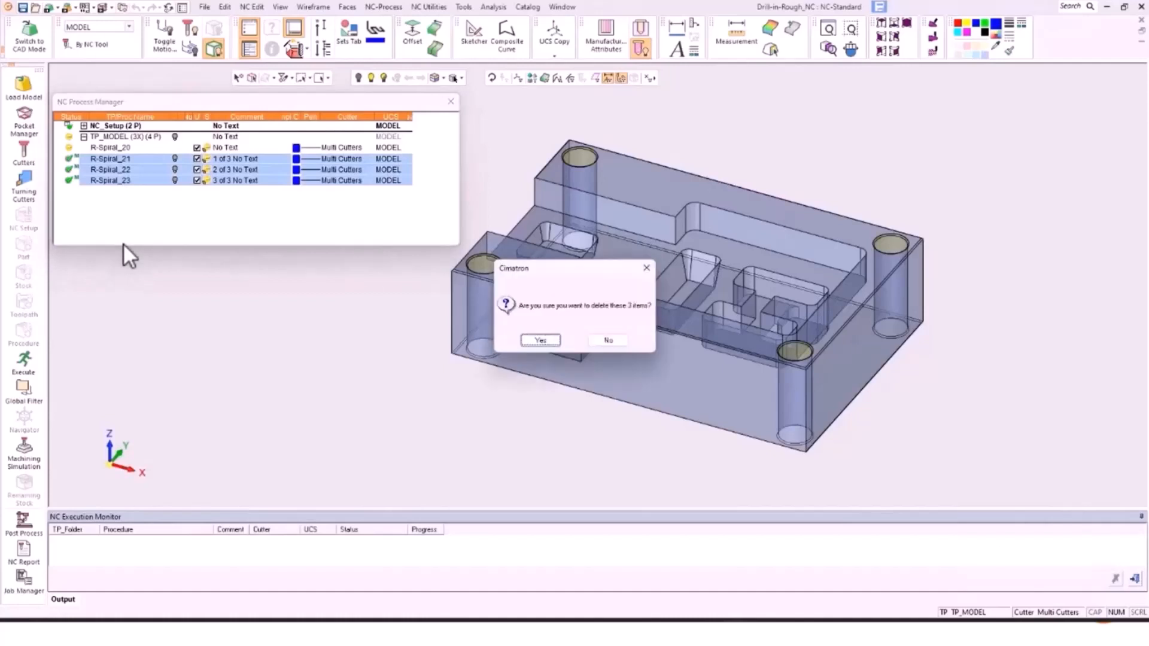
Step: Confirm the deletion, then enable Drill Holes First on R-Spiral_20 and save and execute it
{"action": "key", "text": "Return"}
{"action": "double_click", "coordinate": [109, 149]}
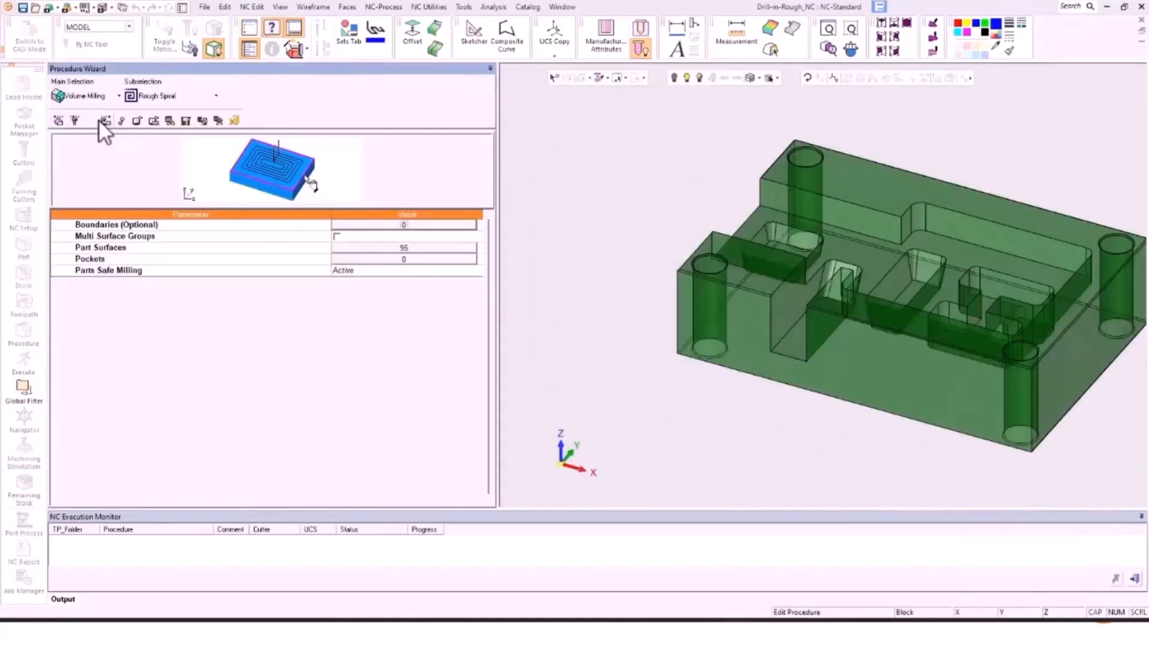
{"action": "left_click", "coordinate": [93, 118]}
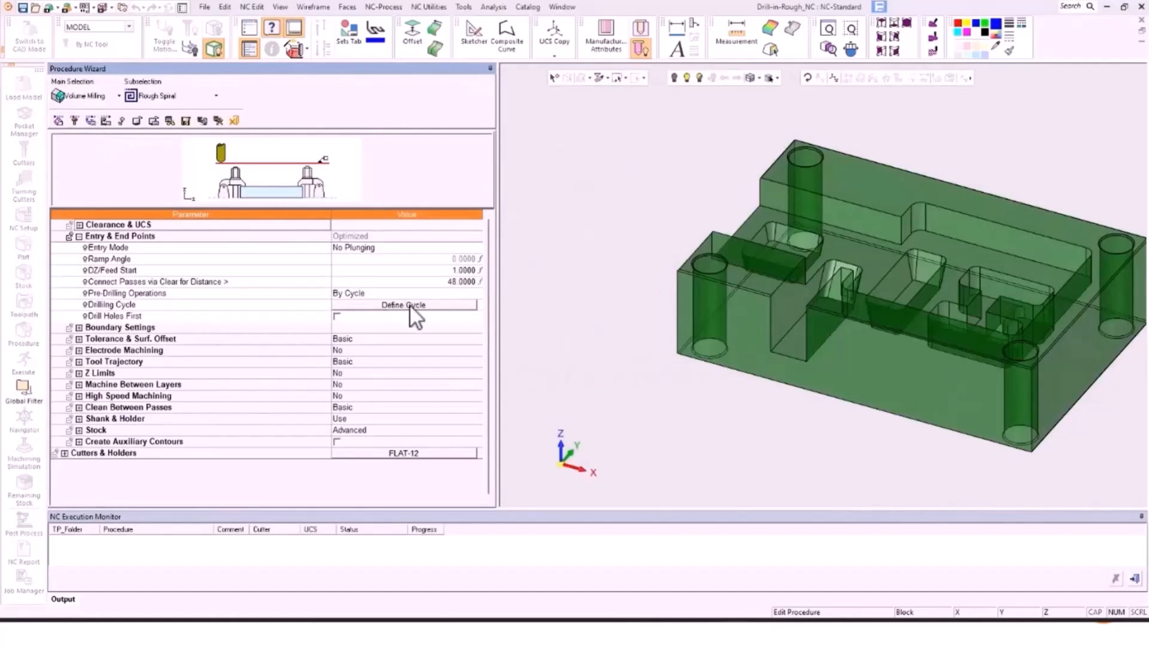
{"action": "left_click", "coordinate": [336, 316]}
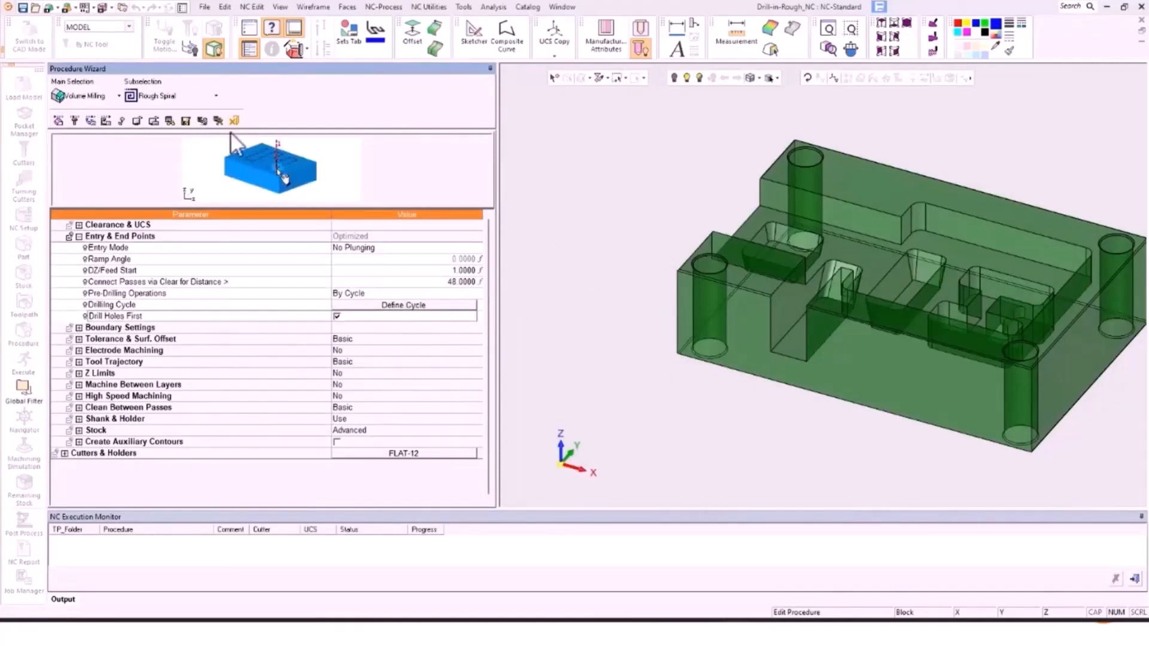
{"action": "left_click", "coordinate": [219, 120]}
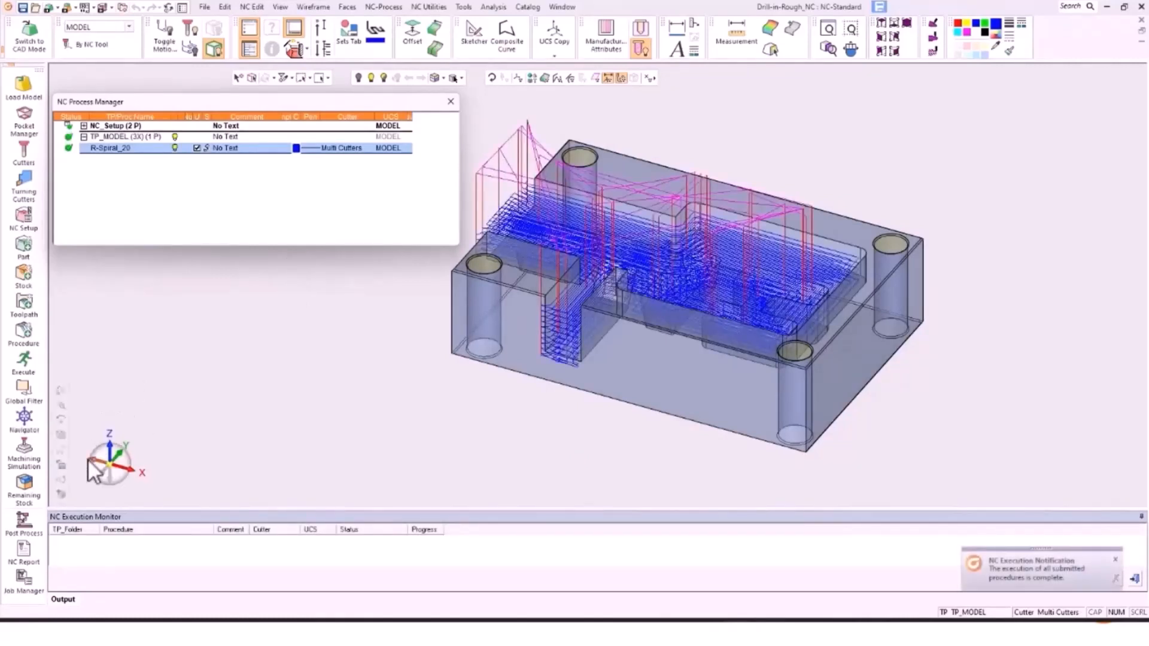
Step: Simulate R-Spiral_20 at increased playback speed until the pocket is fully roughed, then leave
{"action": "left_click", "coordinate": [25, 457]}
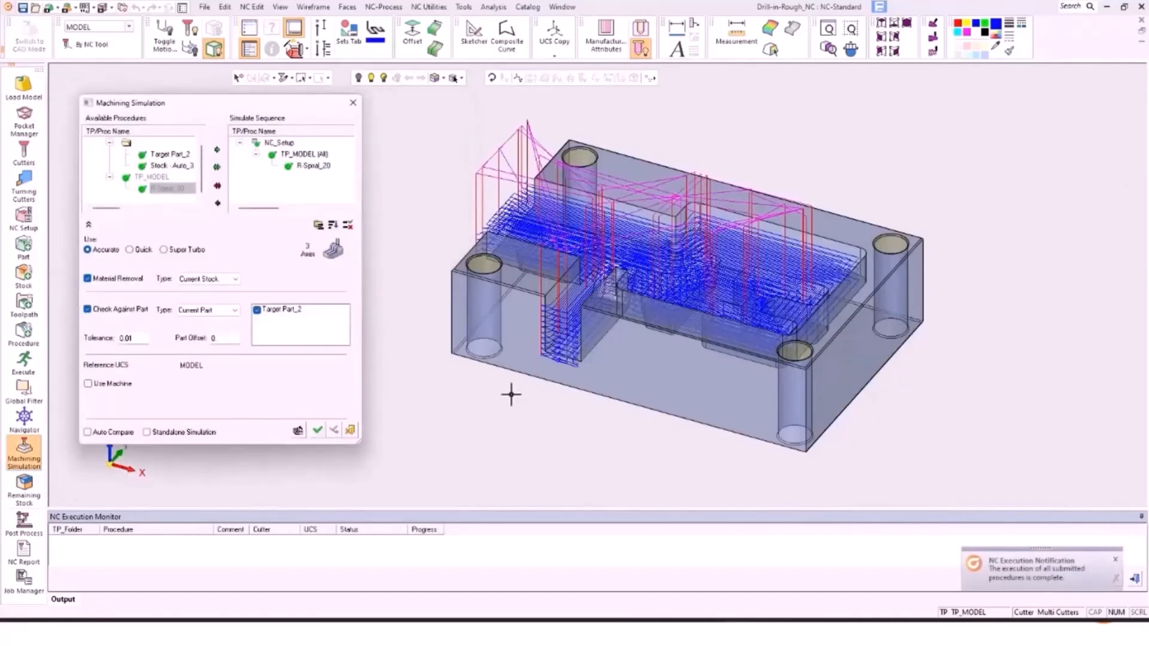
{"action": "left_click", "coordinate": [318, 427]}
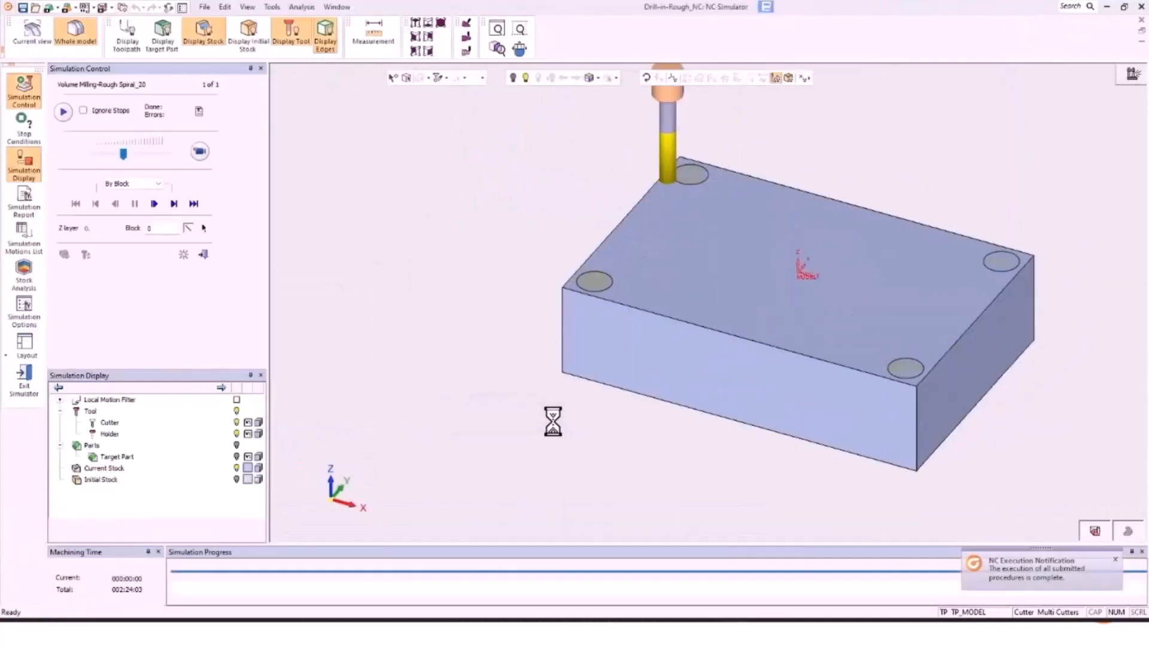
{"action": "left_click", "coordinate": [201, 152]}
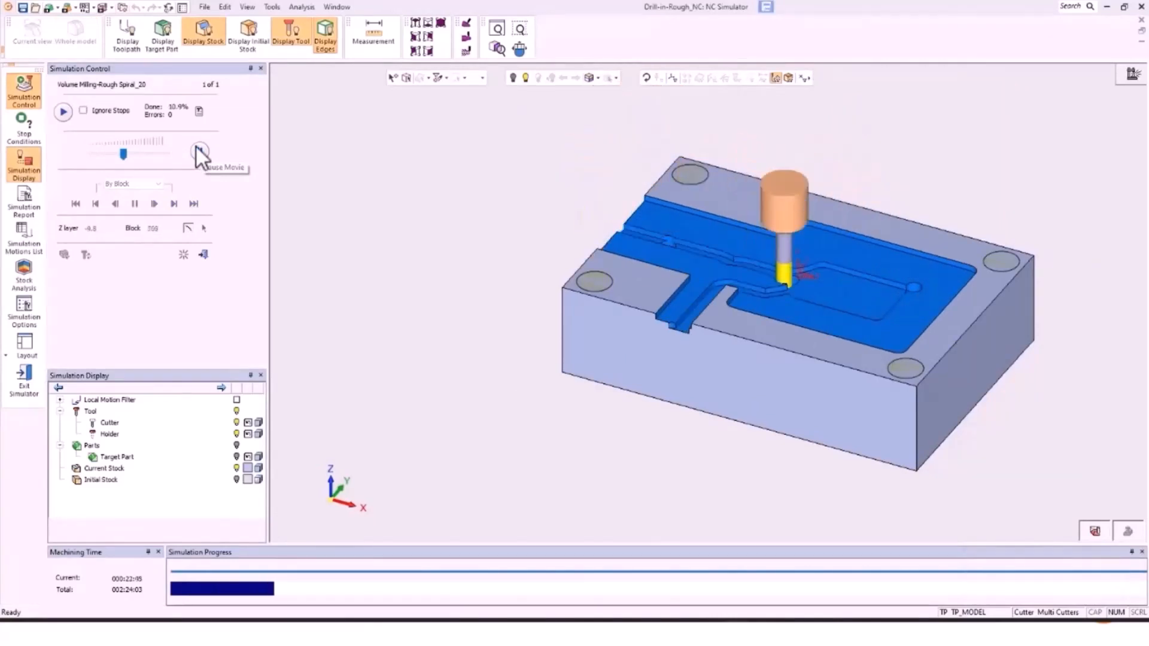
{"action": "left_click_drag", "start_coordinate": [123, 154], "coordinate": [149, 154]}
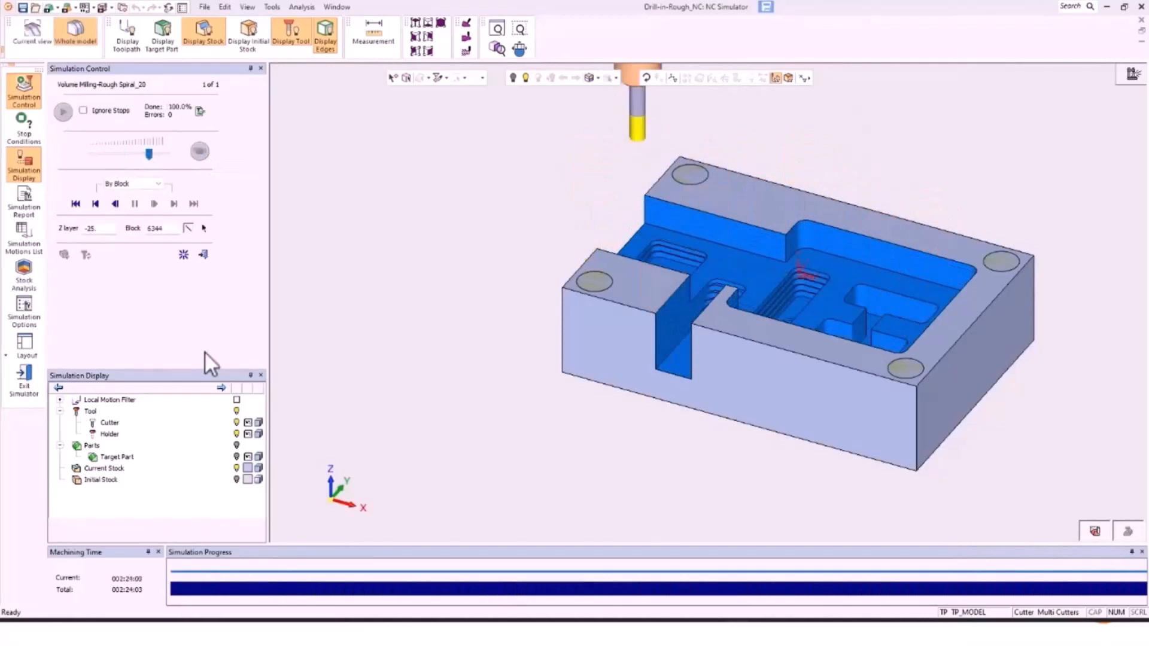
{"action": "left_click", "coordinate": [204, 254]}
Step: Exit the simulator, advance to the Machine Simulator slide, and pick a SIMULATOR folder procedure
{"action": "key", "text": "Return"}
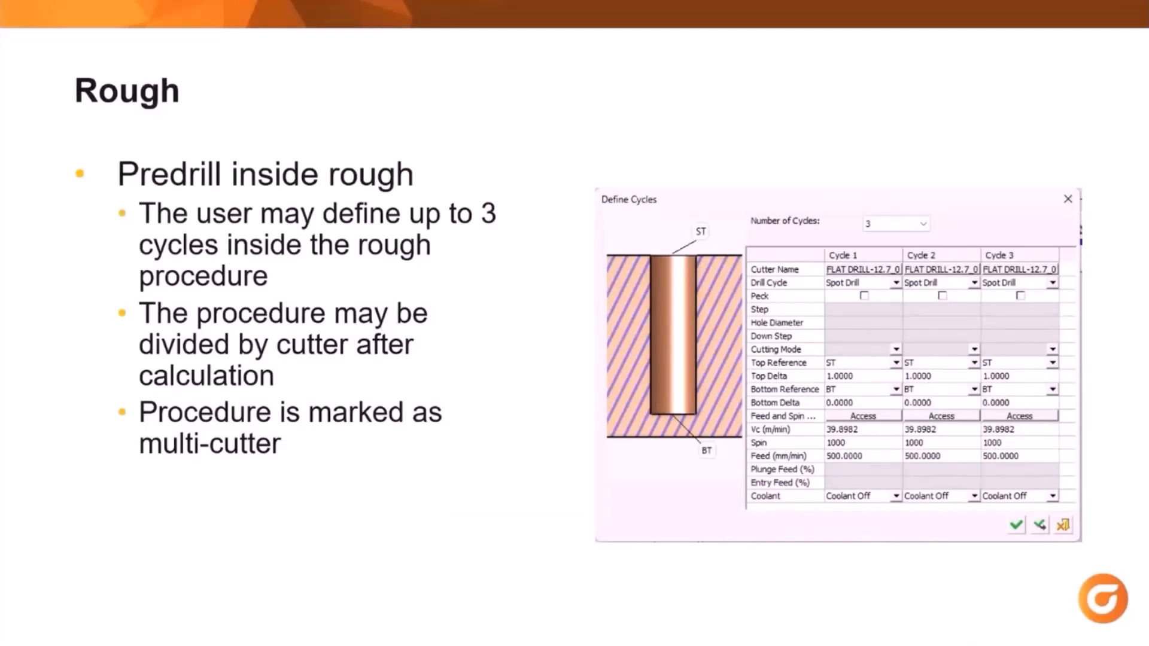
{"action": "key", "text": "Right"}
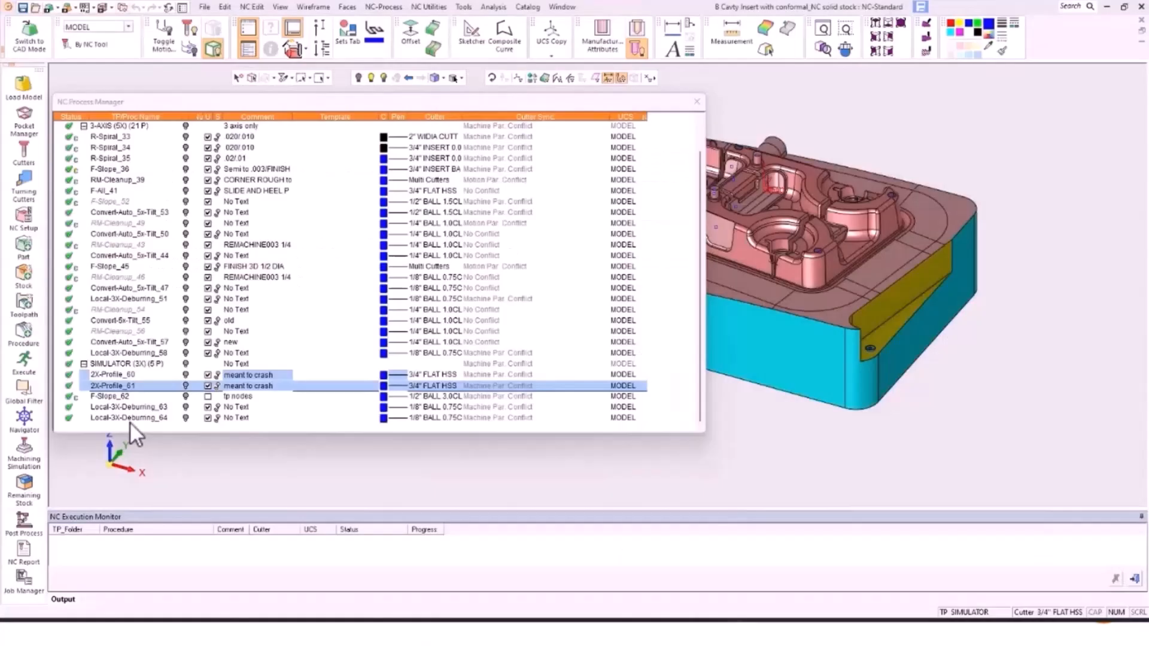
{"action": "left_click", "coordinate": [129, 418]}
Step: Select 2X-Profile_60 and 2X-Profile_61 and launch Machining Simulation with the default setup
{"action": "left_click", "coordinate": [120, 384]}
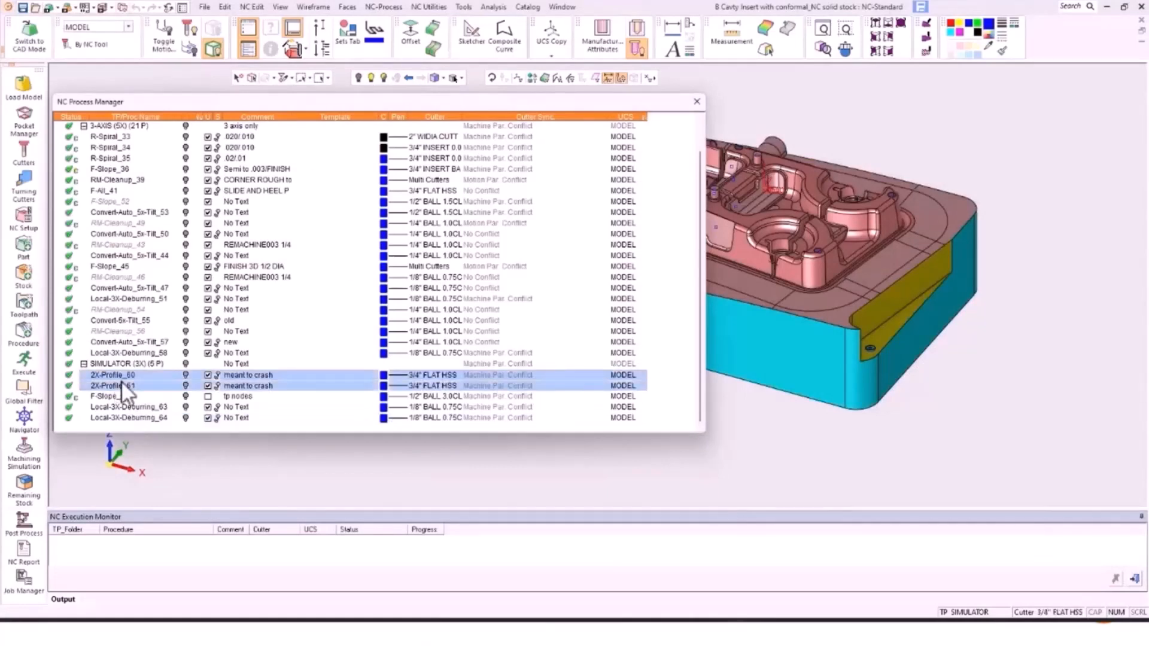
{"action": "left_click", "coordinate": [24, 451]}
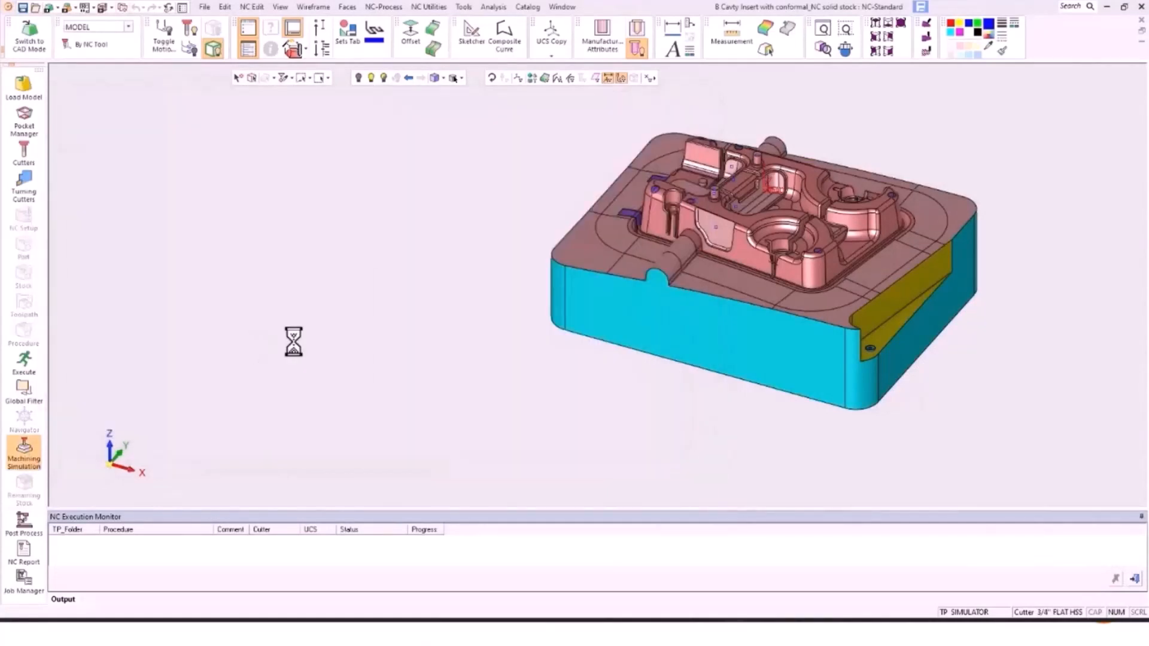
{"action": "left_click", "coordinate": [317, 429]}
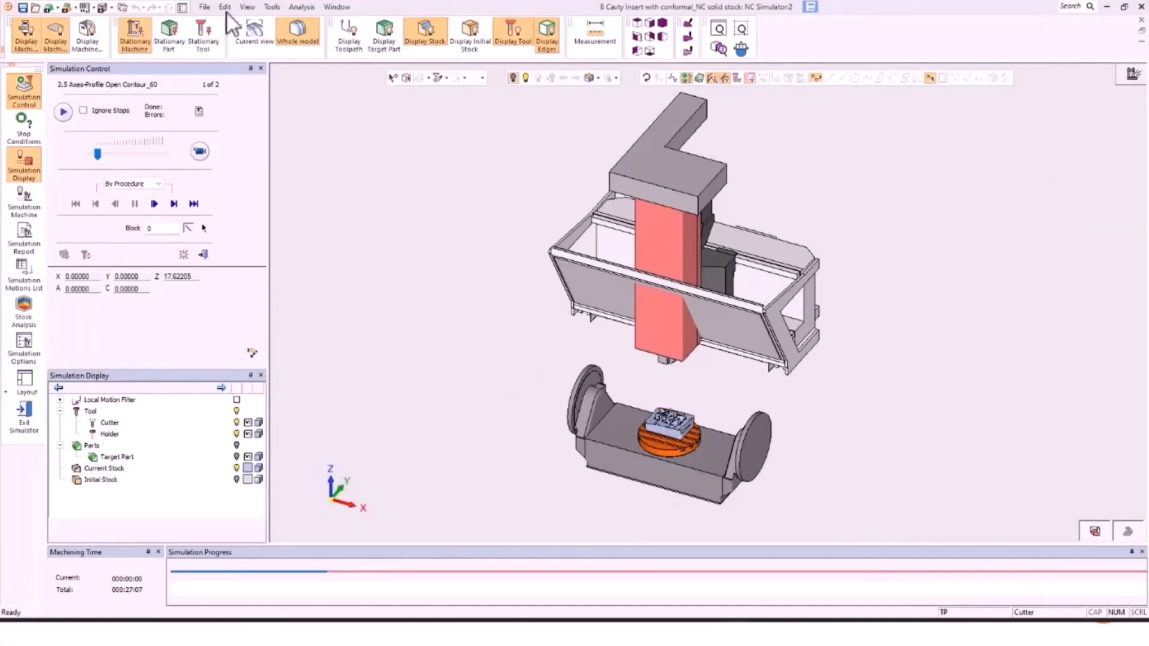
Step: Play both profile procedures ignoring stops at higher speed, then open the Simulation Report
{"action": "left_click", "coordinate": [84, 110]}
{"action": "left_click", "coordinate": [199, 151]}
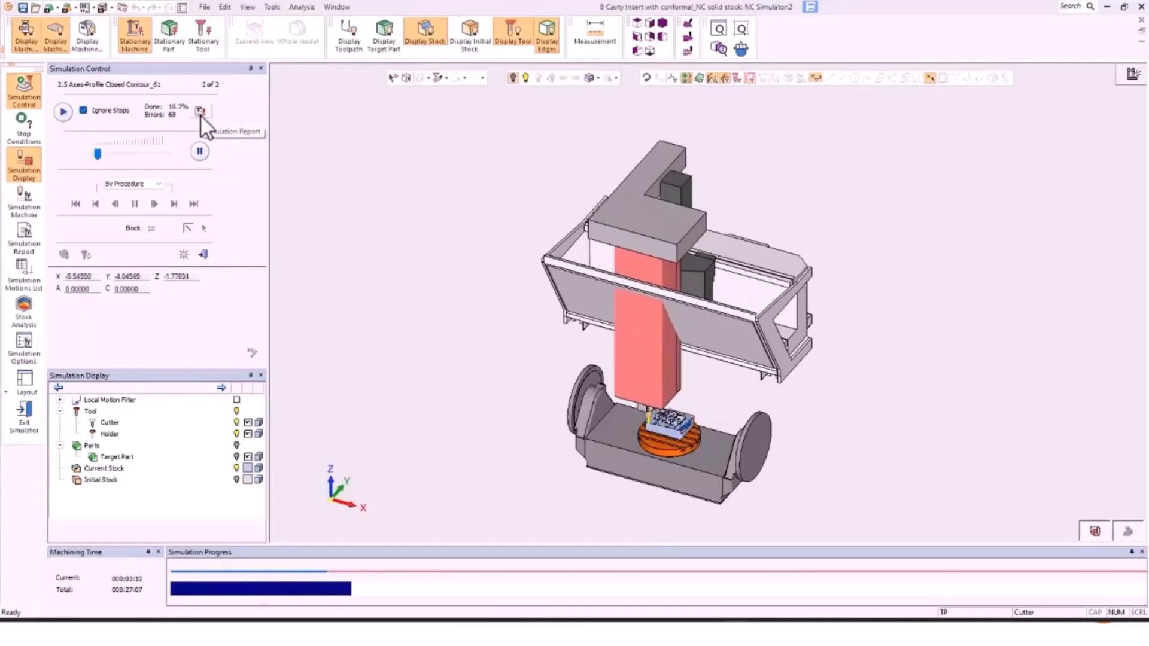
{"action": "left_click_drag", "start_coordinate": [97, 154], "coordinate": [140, 154]}
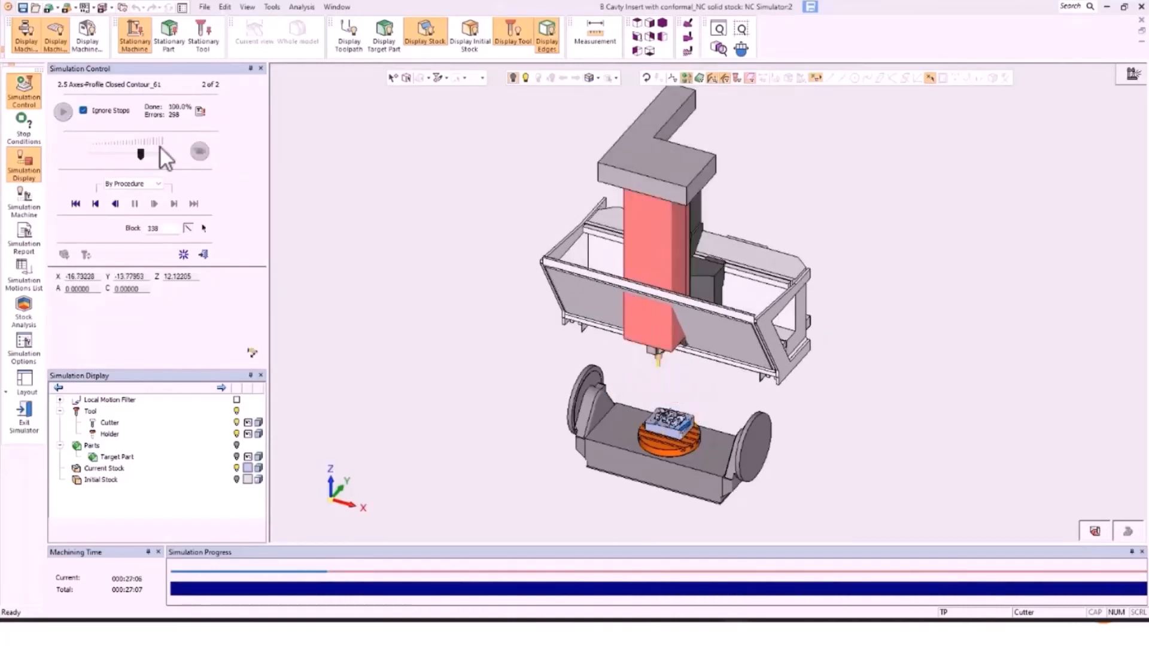
{"action": "left_click", "coordinate": [204, 111]}
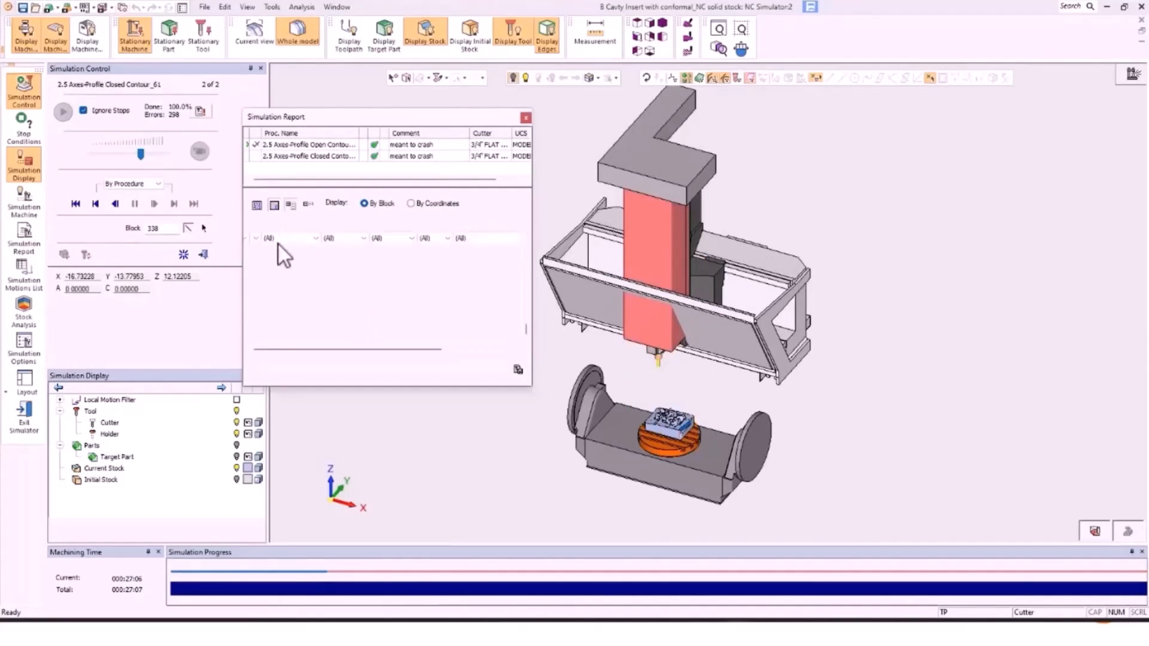
Step: Browse the event-type filter and jump through several machine-limit events, leaving all filters at (All)
{"action": "left_click", "coordinate": [308, 238]}
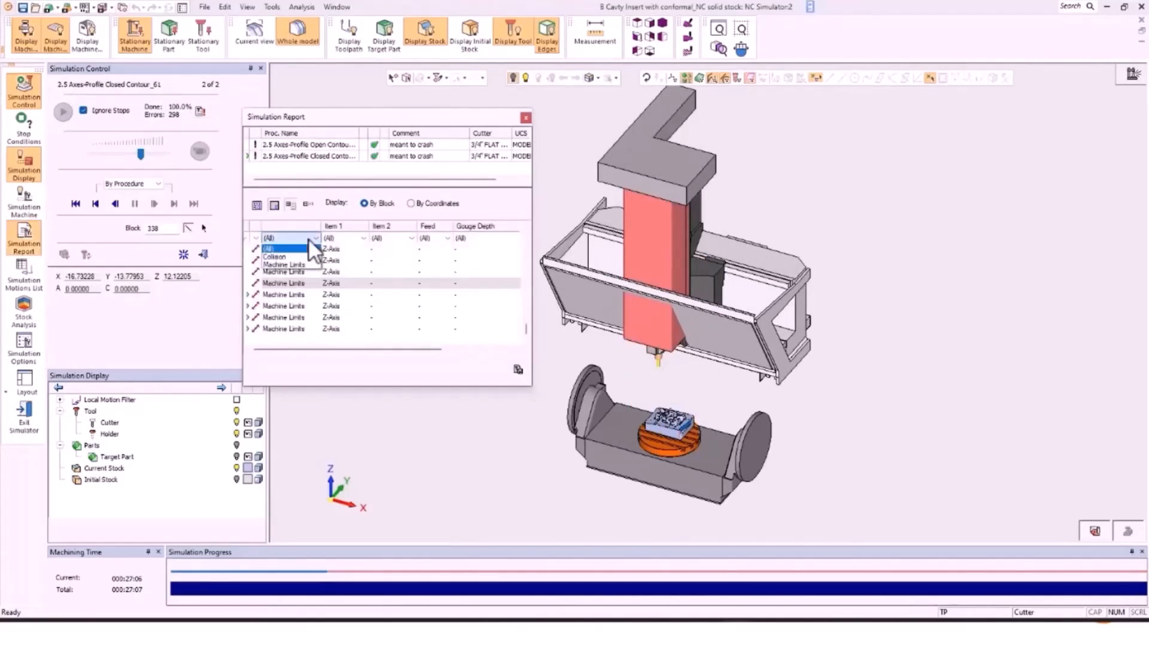
{"action": "left_click", "coordinate": [300, 282]}
{"action": "left_click", "coordinate": [299, 276]}
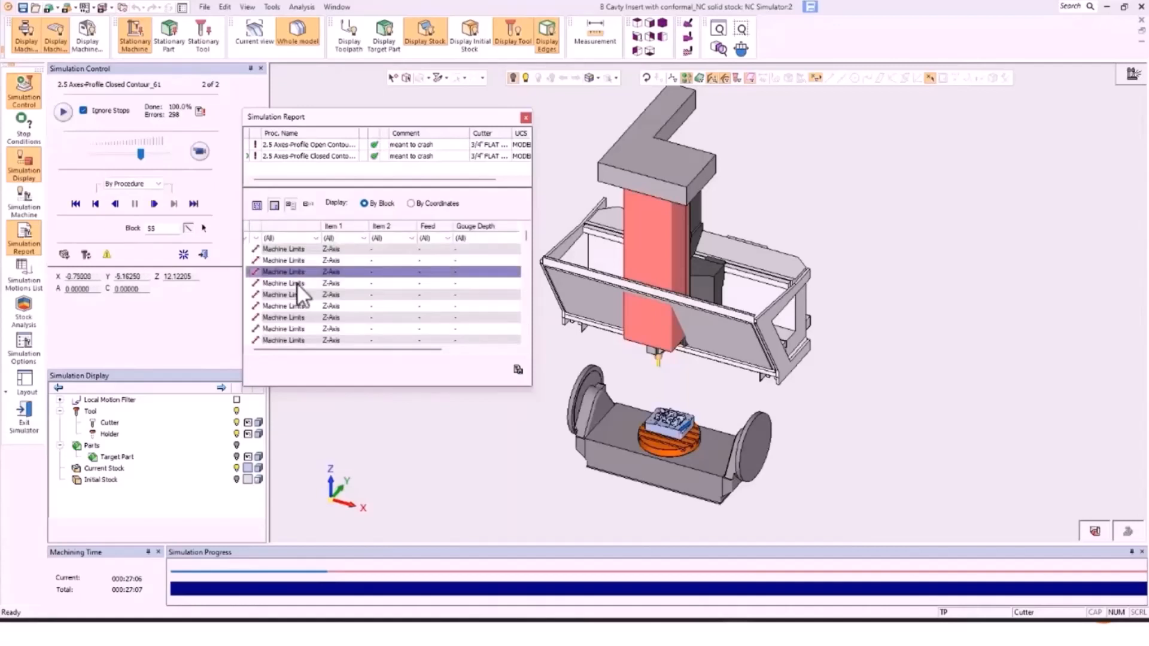
{"action": "left_click", "coordinate": [296, 294]}
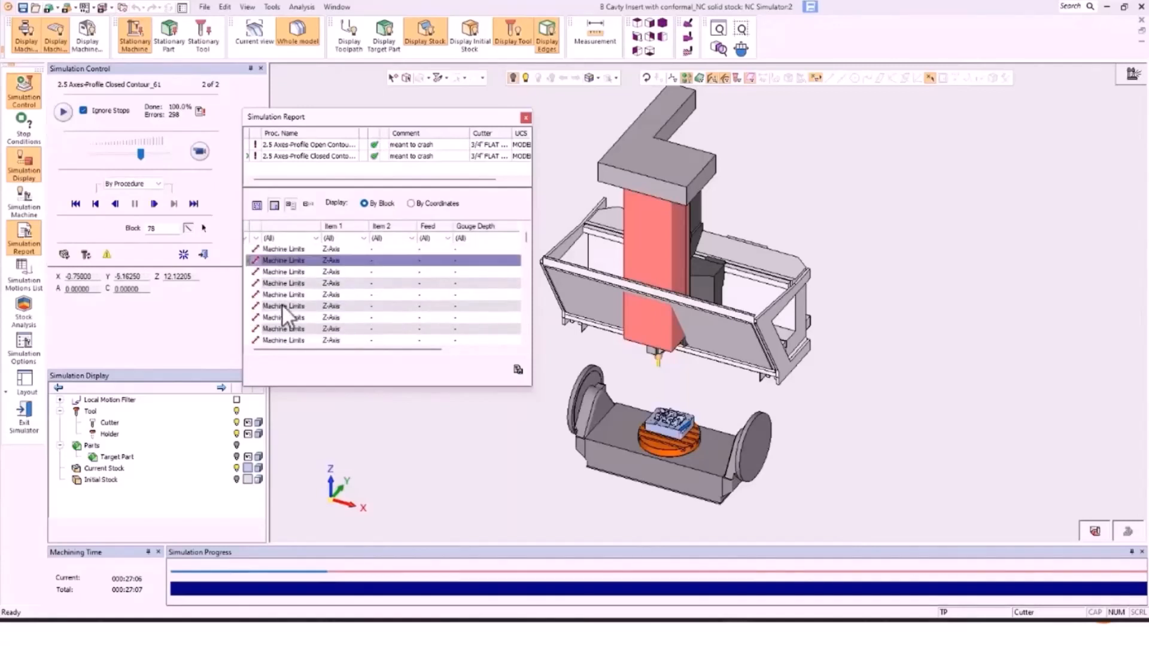
{"action": "left_click", "coordinate": [284, 329]}
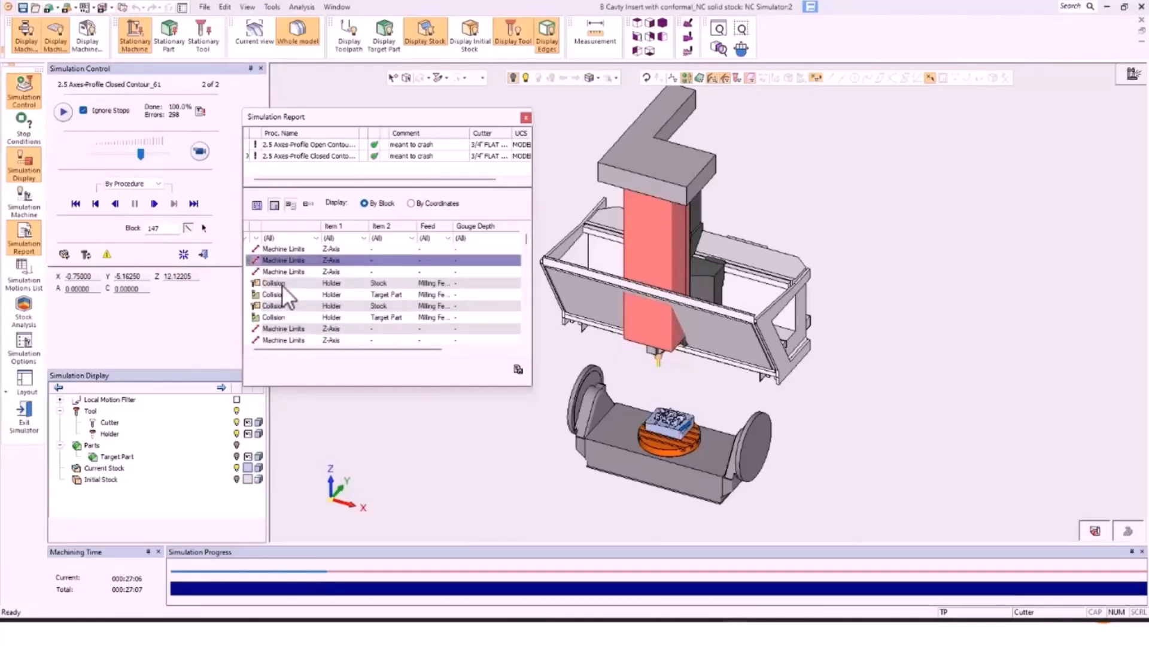
{"action": "left_click", "coordinate": [297, 238]}
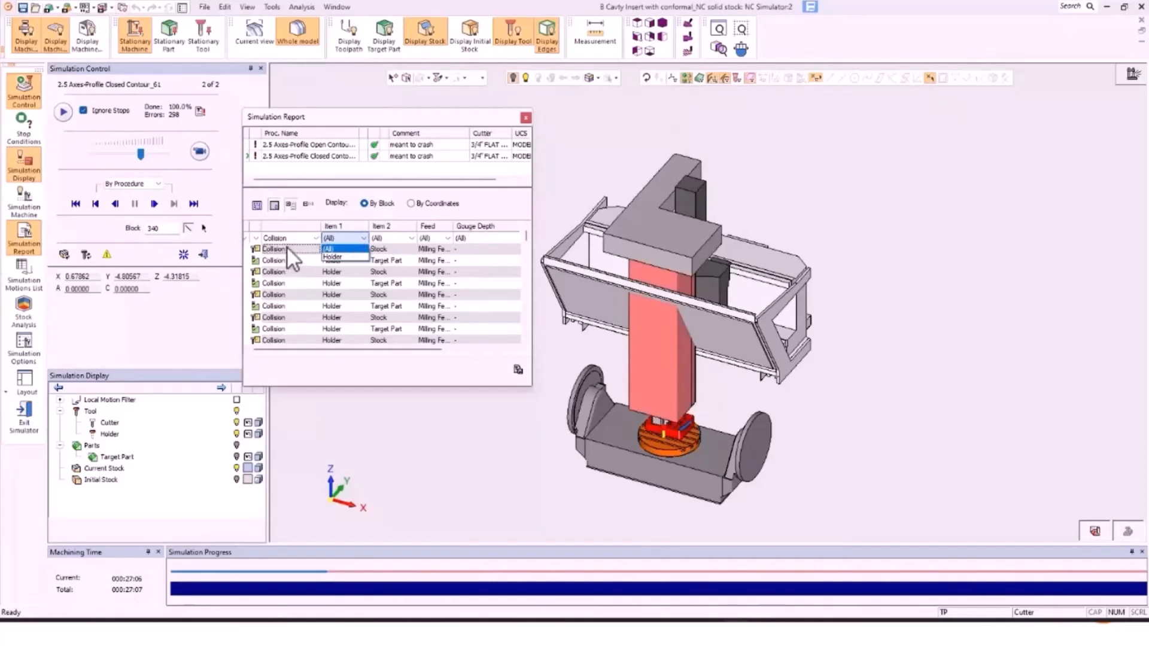
{"action": "key", "text": "Return"}
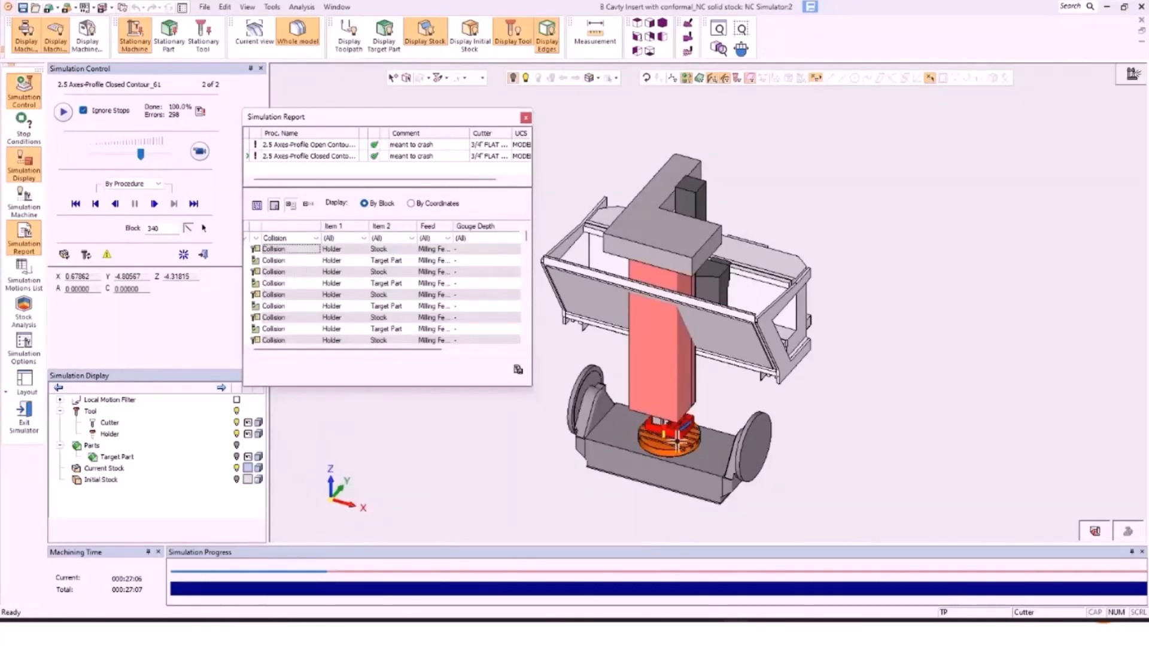
{"action": "scroll", "coordinate": [656, 429], "scroll_direction": "up", "scroll_amount": 5}
Step: Replay the first holder collision at reduced speed, following the tool, then pause
{"action": "middle_click_drag", "start_coordinate": [656, 429], "coordinate": [726, 383]}
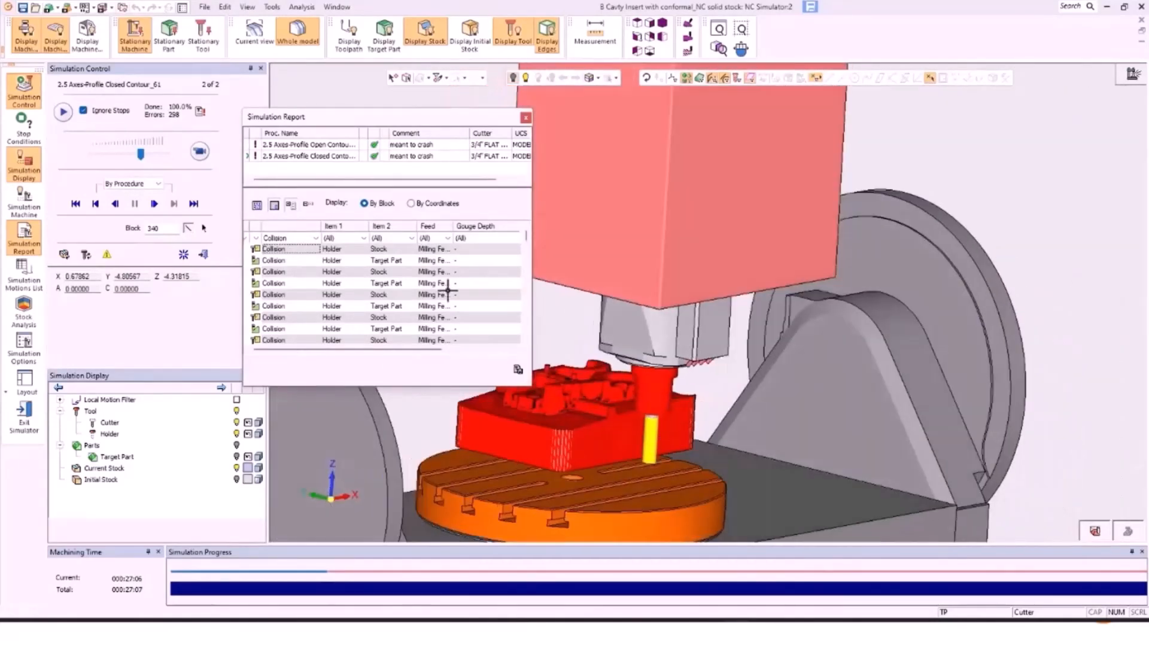
{"action": "left_click", "coordinate": [202, 151]}
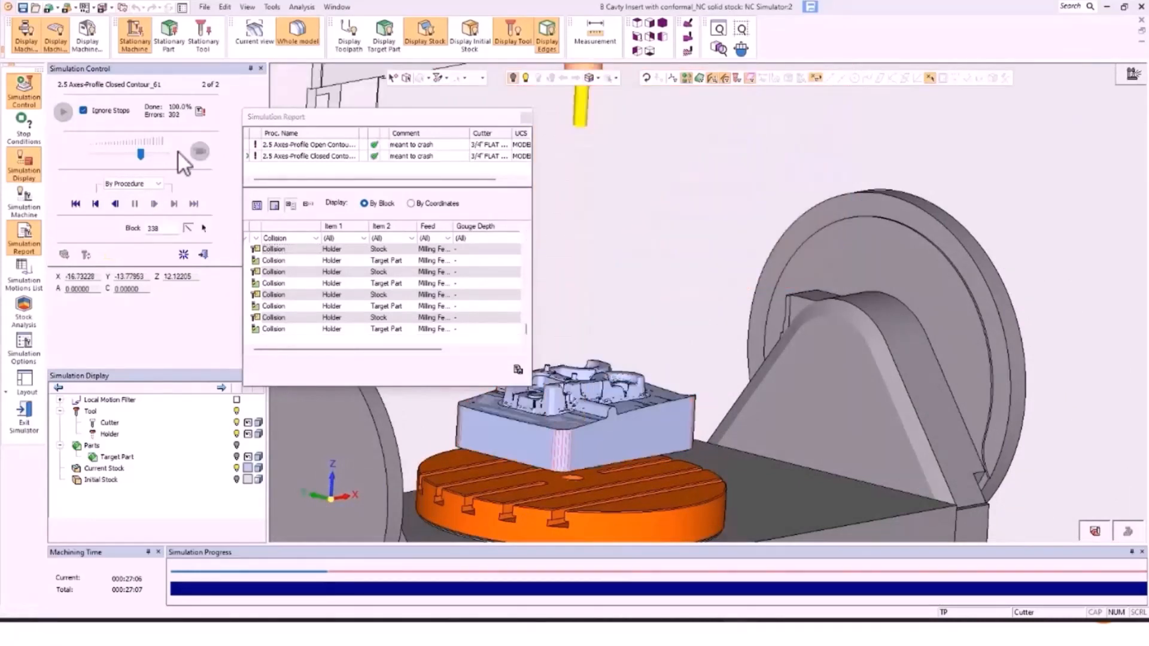
{"action": "left_click_drag", "start_coordinate": [105, 155], "coordinate": [98, 155]}
{"action": "left_click", "coordinate": [263, 248]}
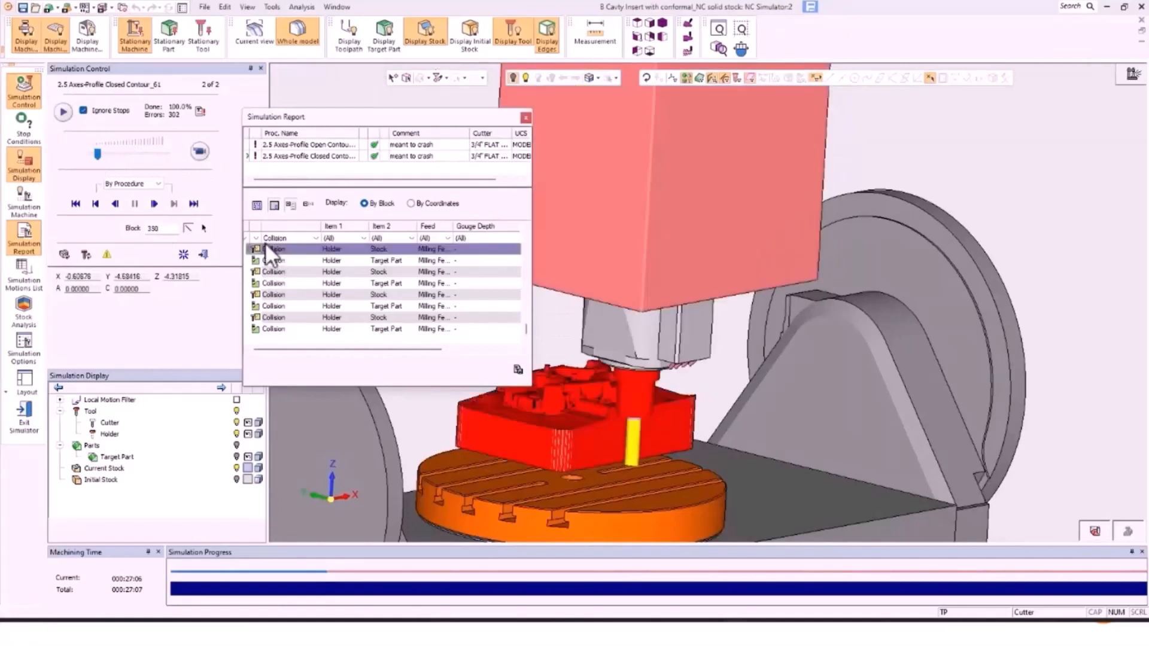
{"action": "left_click", "coordinate": [199, 150]}
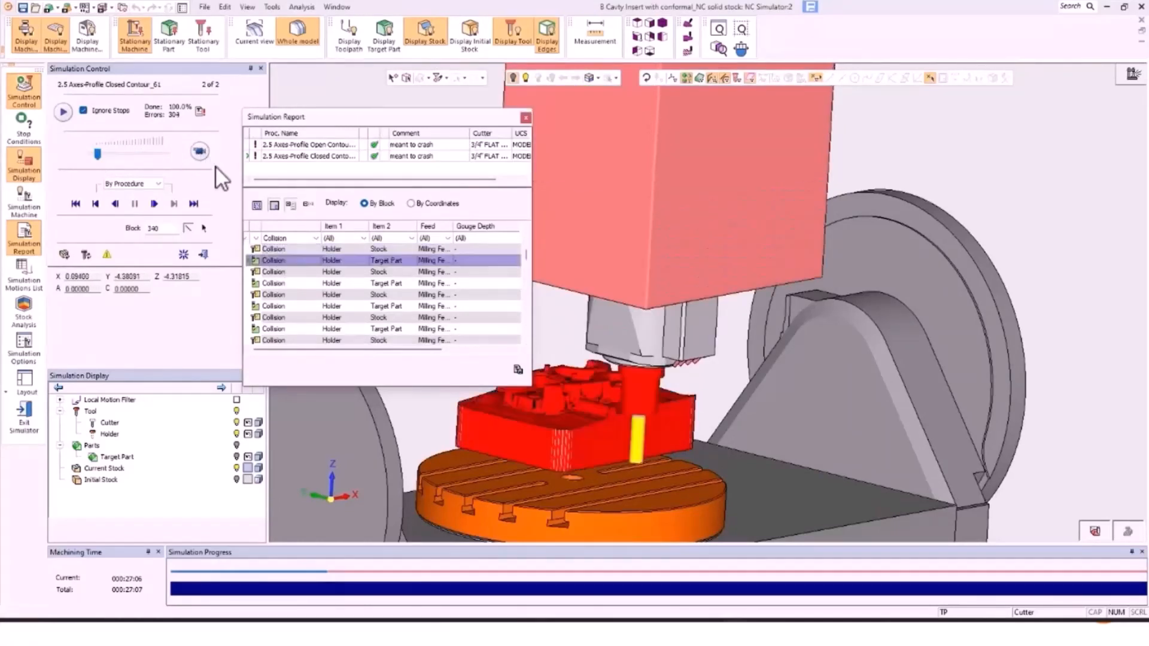
{"action": "left_click", "coordinate": [202, 150]}
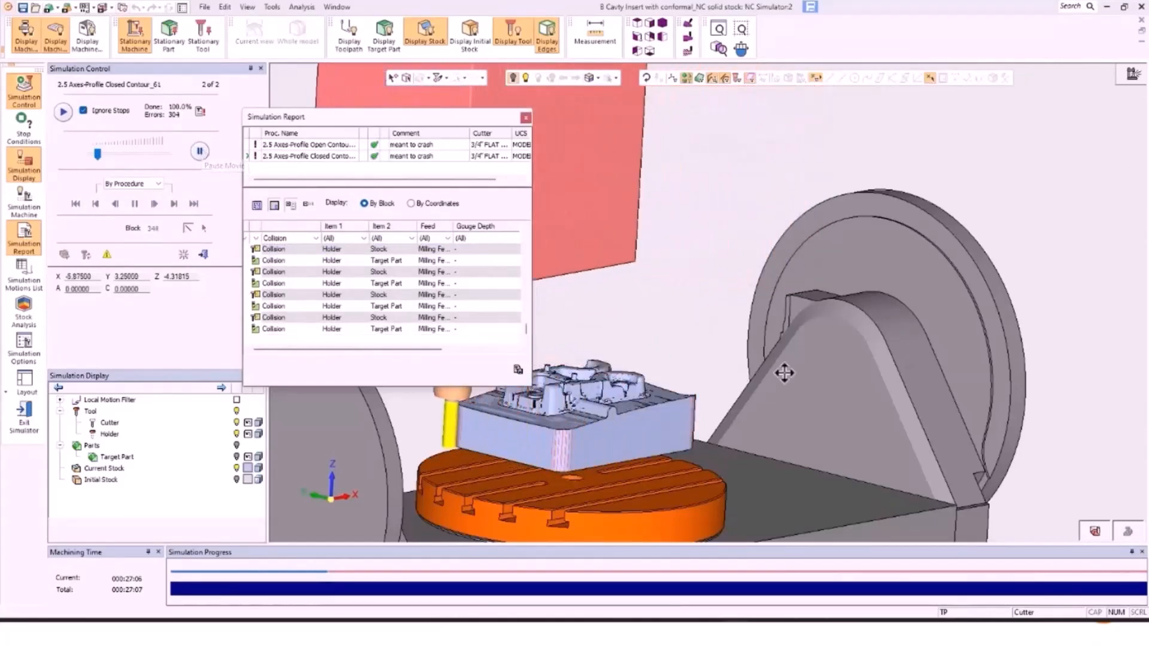
{"action": "middle_click_drag", "start_coordinate": [713, 371], "coordinate": [784, 360], "text": "ctrl"}
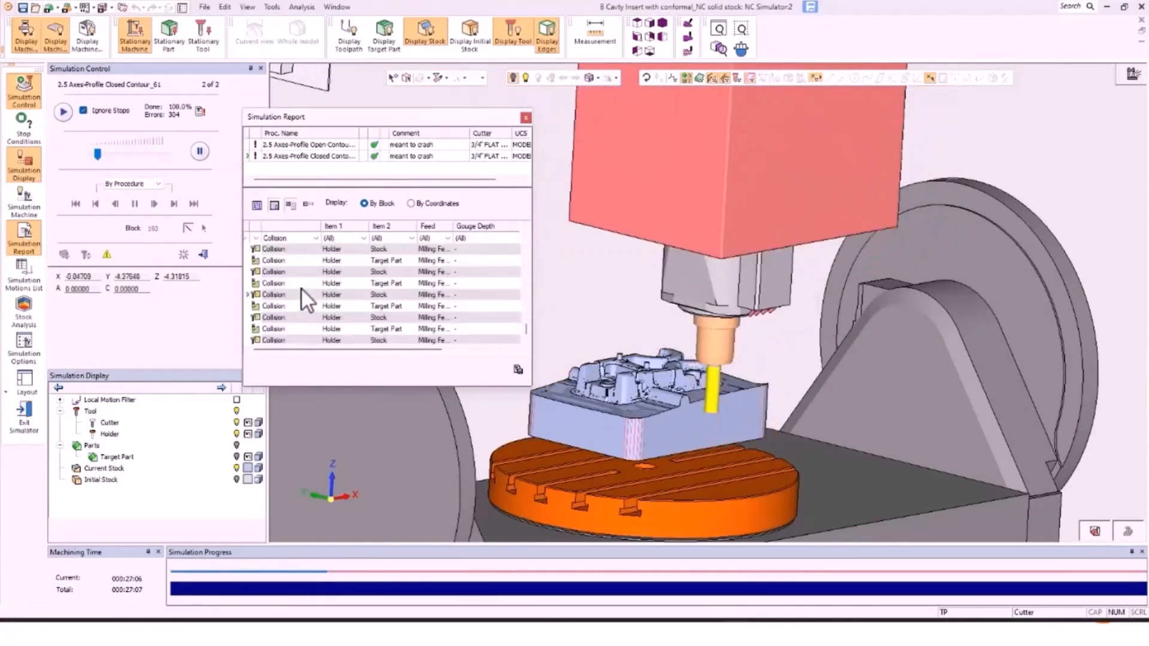
{"action": "left_click", "coordinate": [200, 151]}
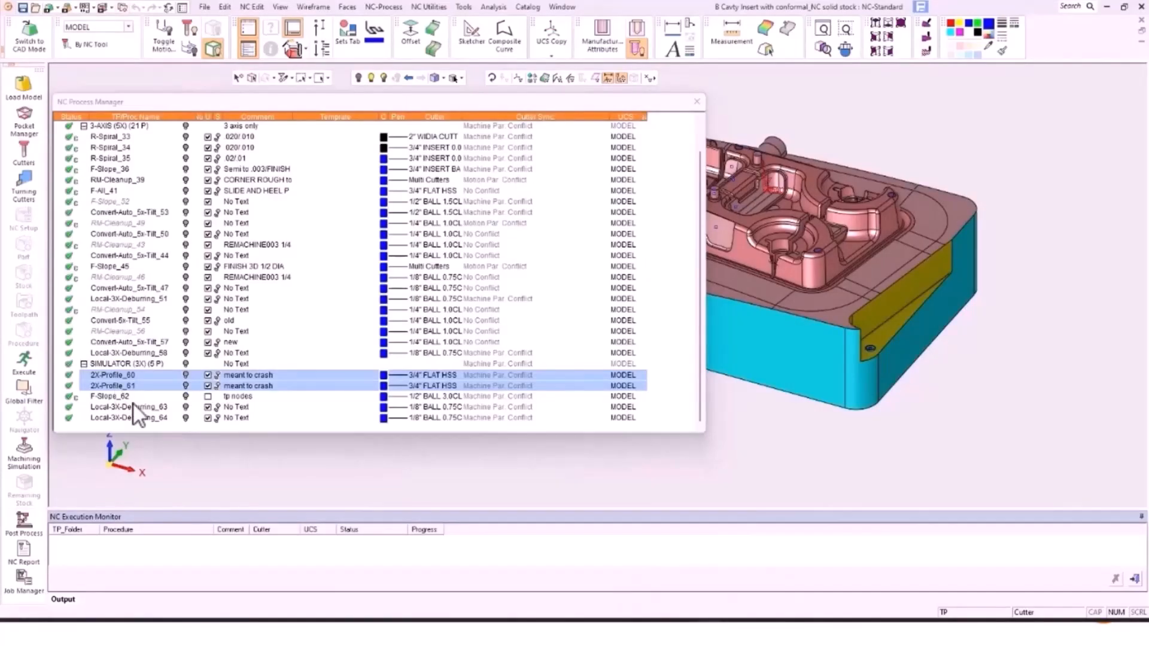
Step: Open F-Slope_62 in the Navigator with Display TP Nodes turned on
{"action": "left_click", "coordinate": [110, 390]}
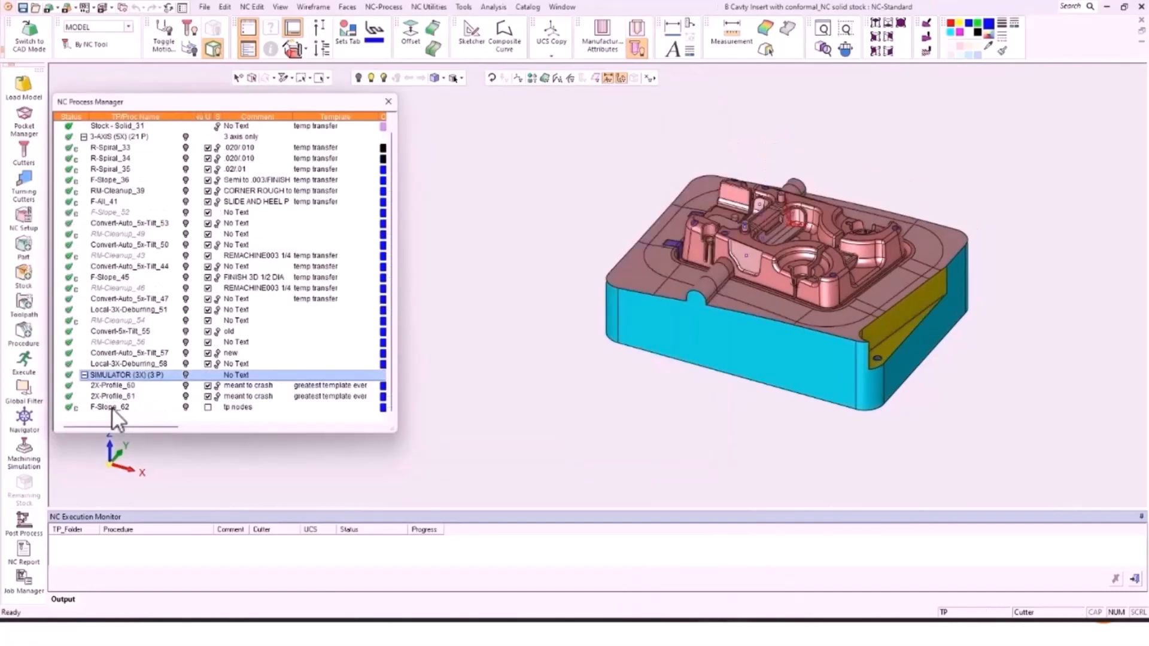
{"action": "left_click", "coordinate": [112, 407]}
{"action": "left_click", "coordinate": [26, 424]}
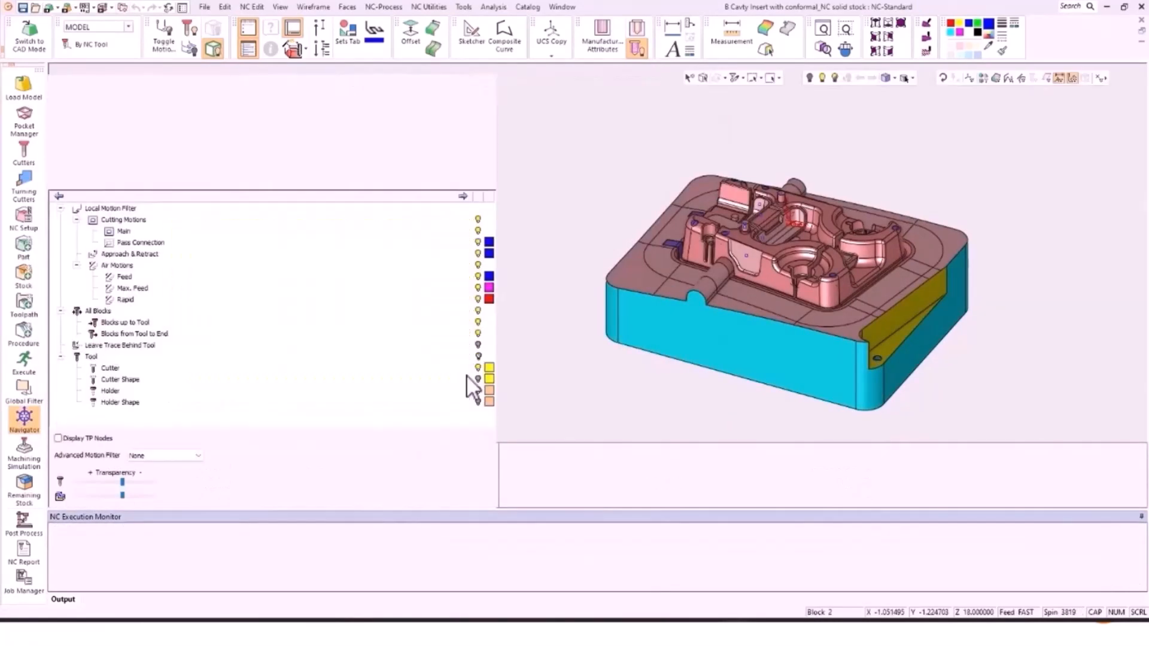
{"action": "left_click", "coordinate": [58, 439]}
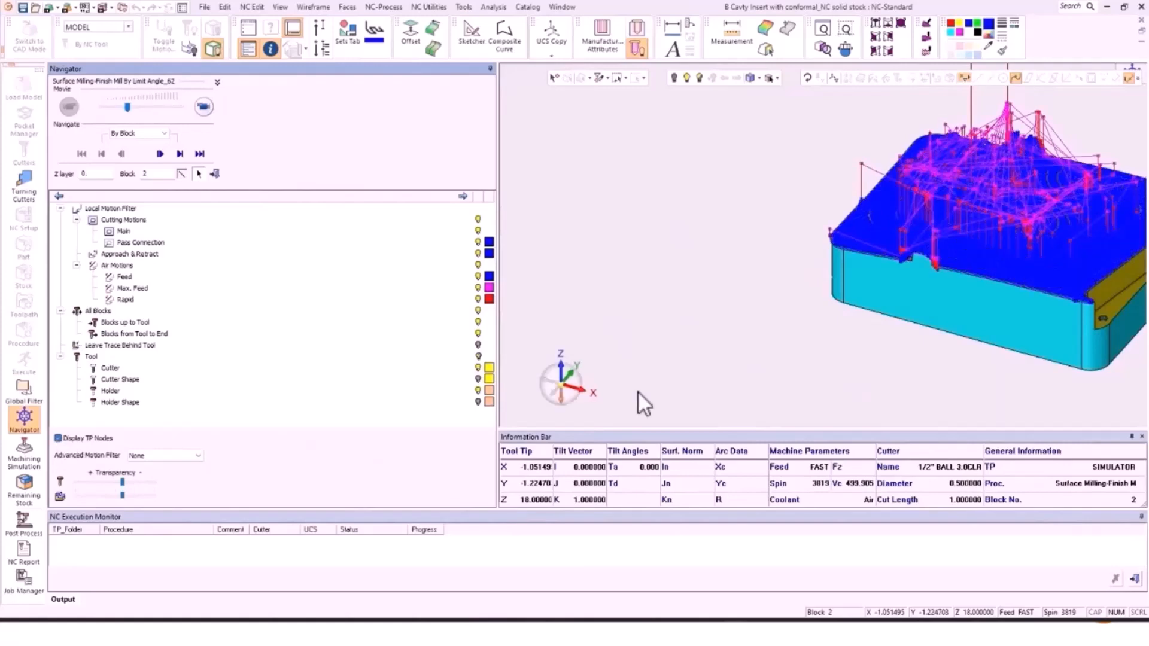
Step: Zoom, pan and rotate onto the curved wall to inspect its toolpath nodes
{"action": "scroll", "coordinate": [1084, 266], "scroll_direction": "up", "scroll_amount": 5}
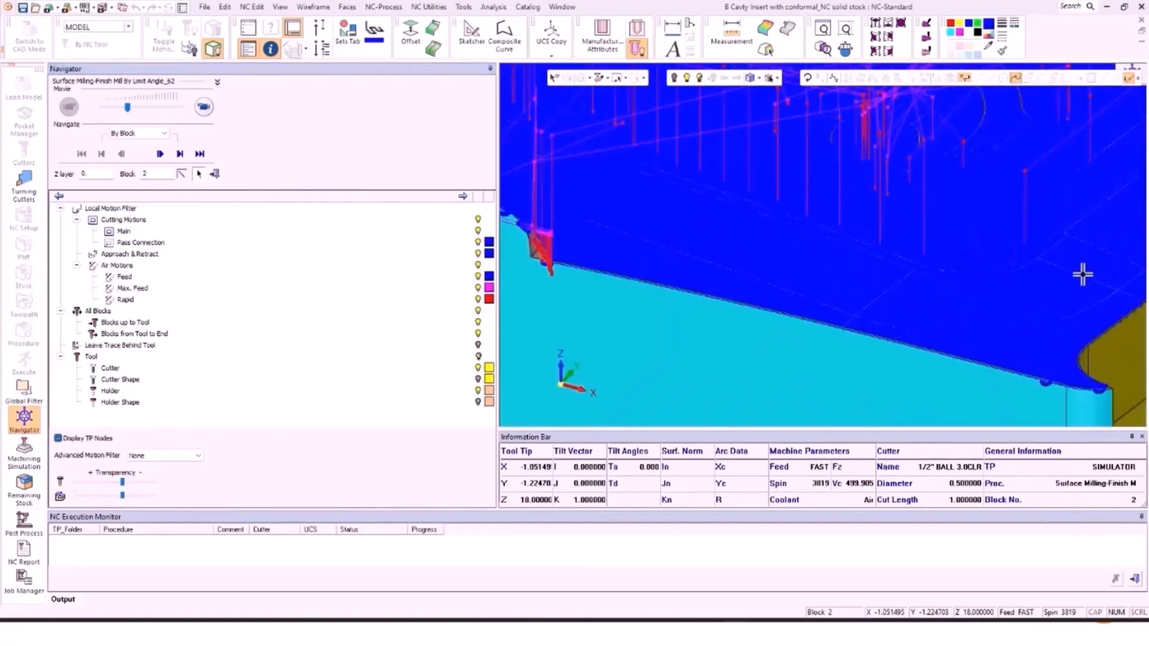
{"action": "scroll", "coordinate": [1082, 274], "scroll_direction": "up", "scroll_amount": 5}
{"action": "middle_click_drag", "start_coordinate": [761, 239], "coordinate": [962, 294], "text": "ctrl"}
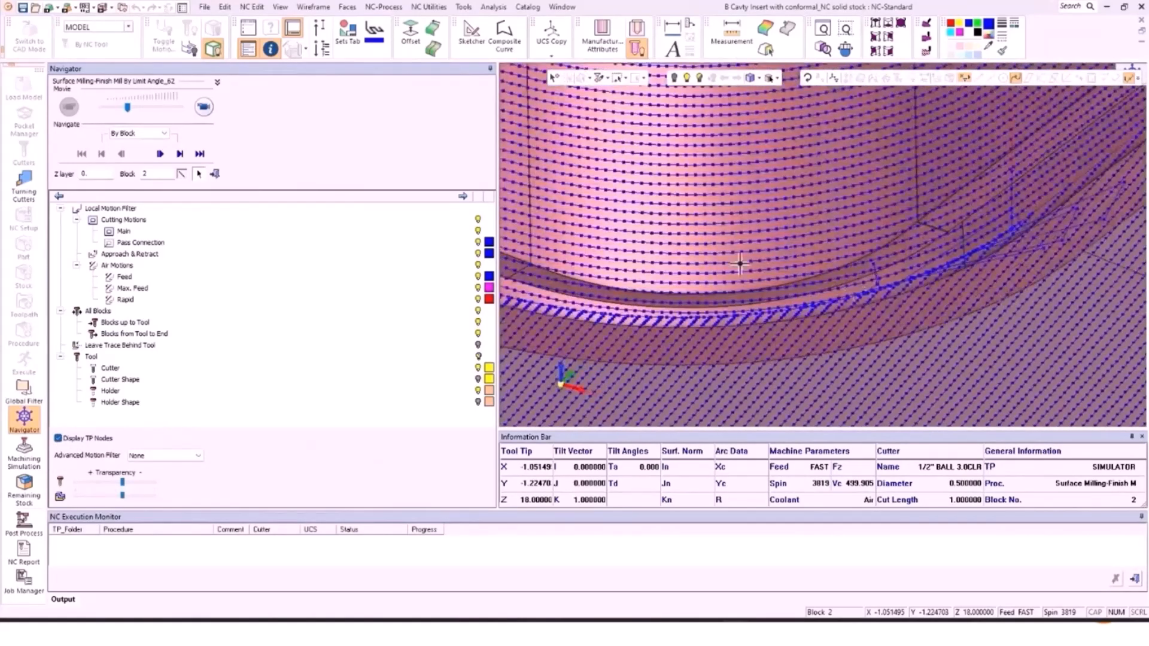
{"action": "left_click_drag", "start_coordinate": [740, 263], "coordinate": [711, 253], "text": "ctrl"}
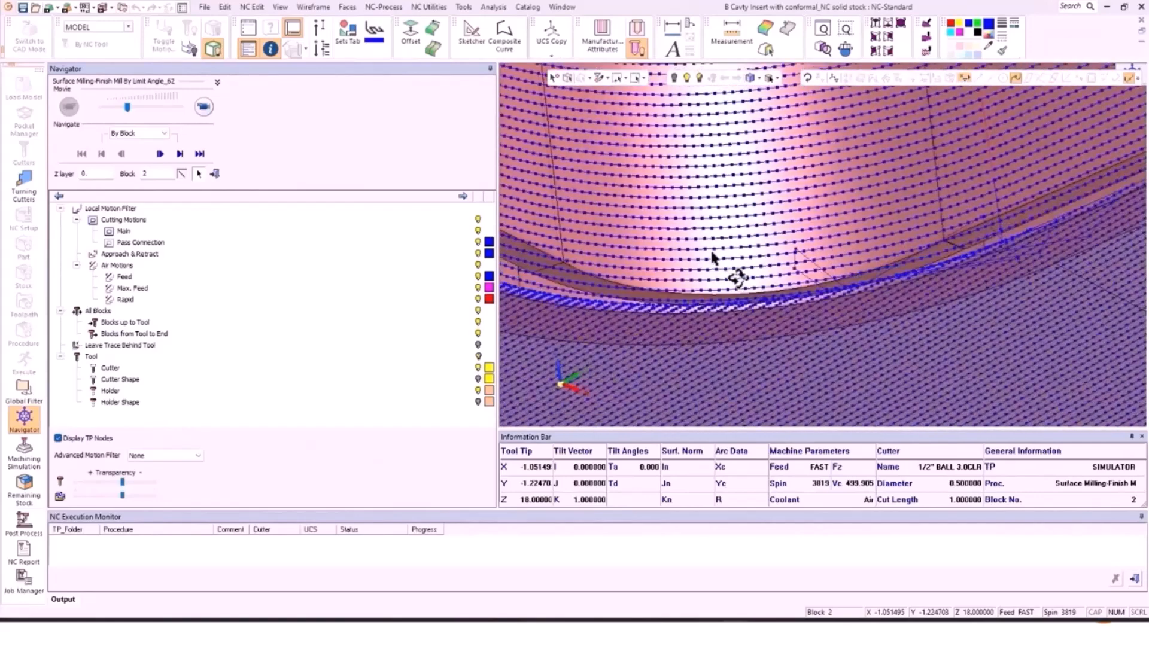
{"action": "scroll", "coordinate": [718, 245], "scroll_direction": "down", "scroll_amount": 3}
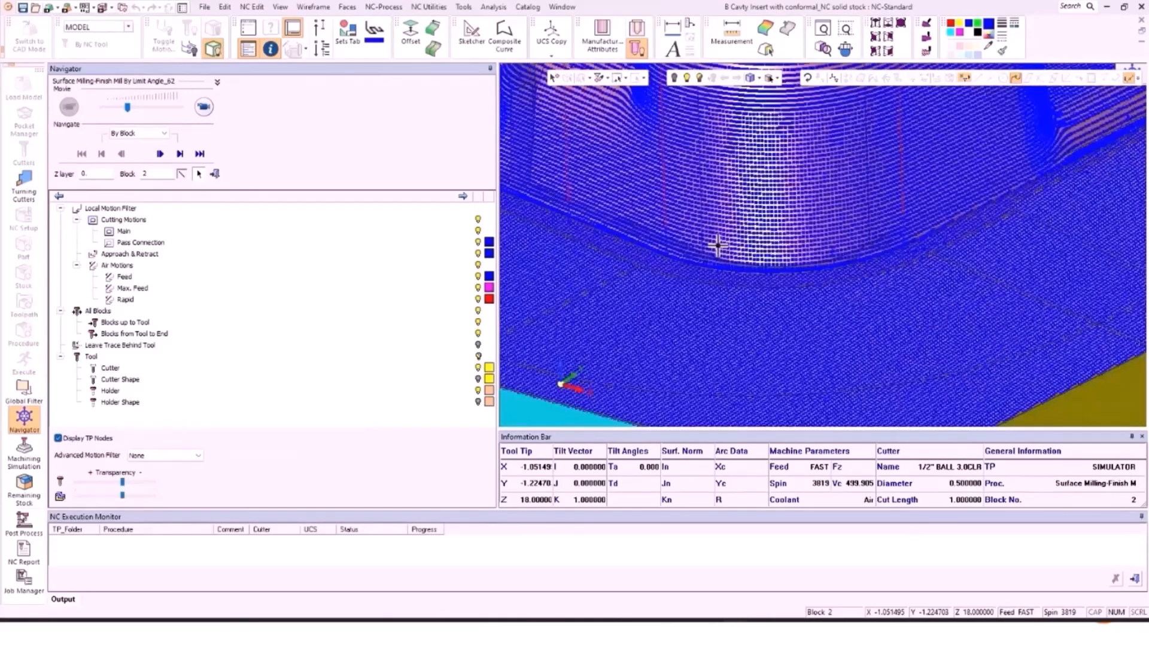
{"action": "scroll", "coordinate": [717, 246], "scroll_direction": "up", "scroll_amount": 4}
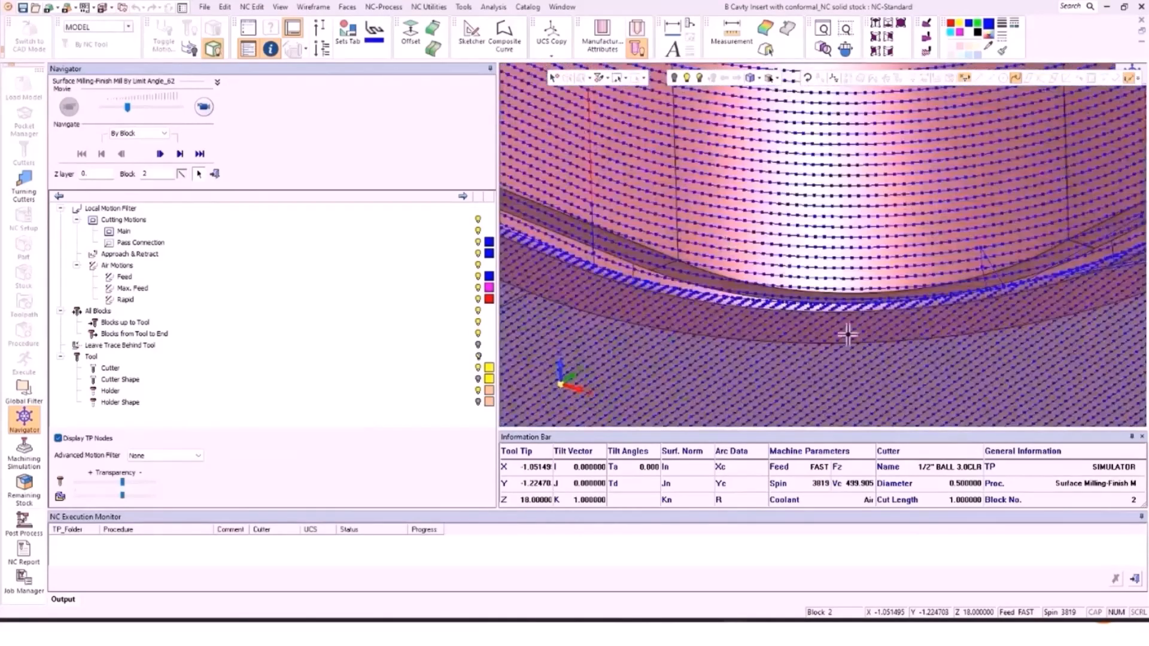
{"action": "left_click_drag", "start_coordinate": [847, 335], "coordinate": [836, 359], "text": "ctrl"}
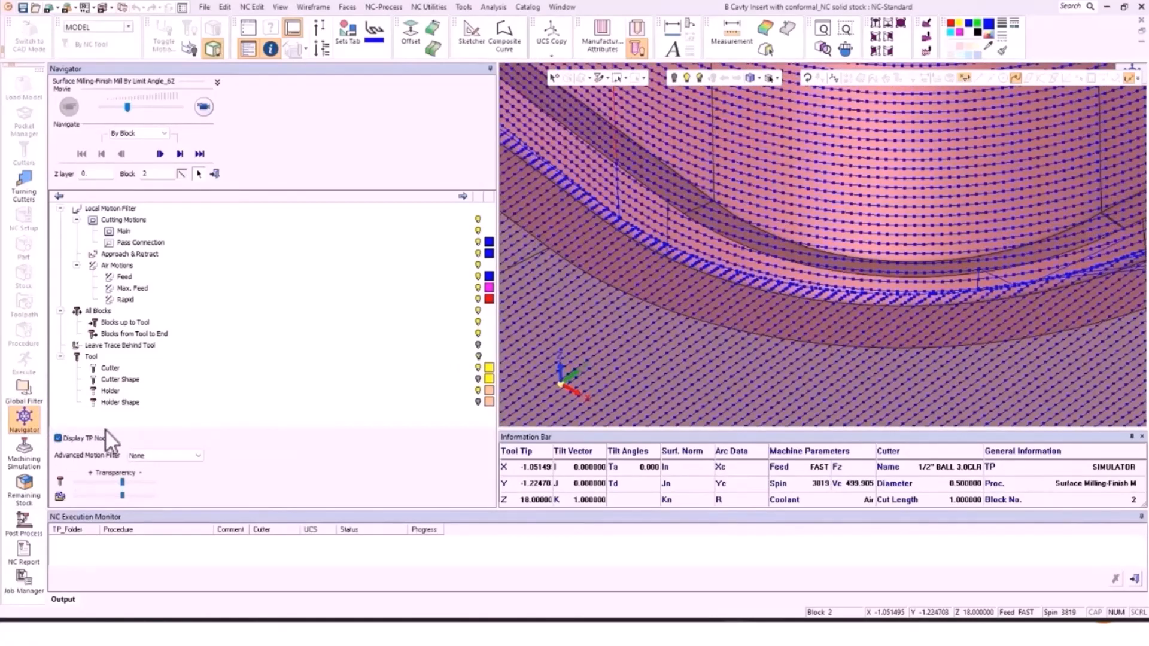
{"action": "left_click", "coordinate": [16, 414]}
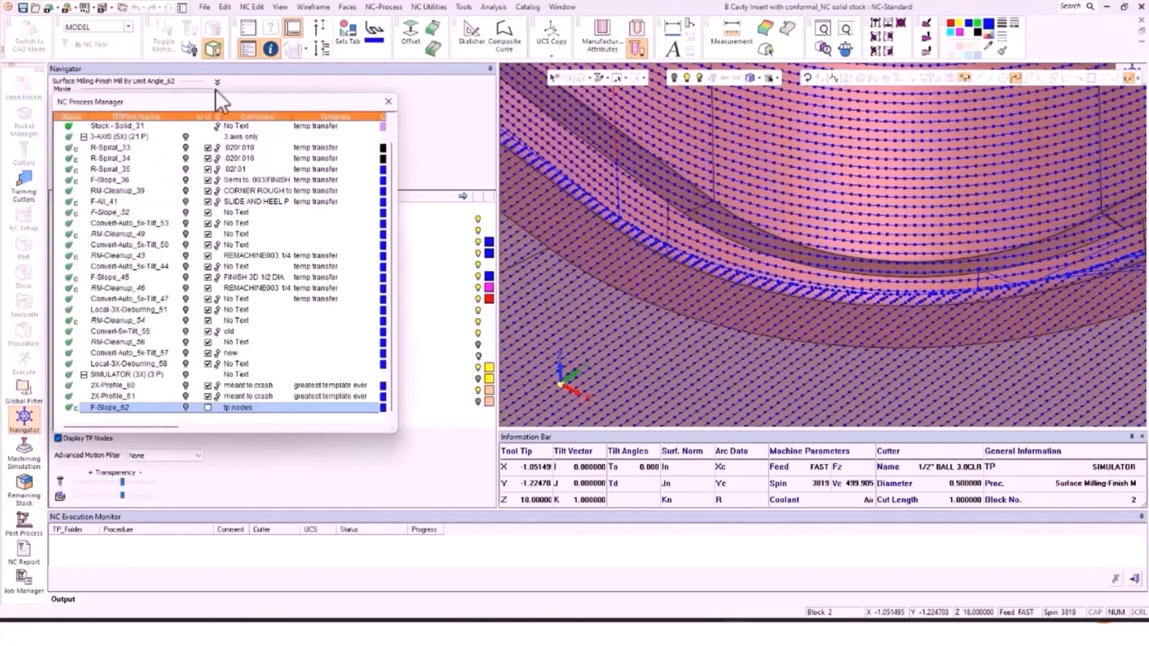
{"action": "left_click", "coordinate": [182, 8]}
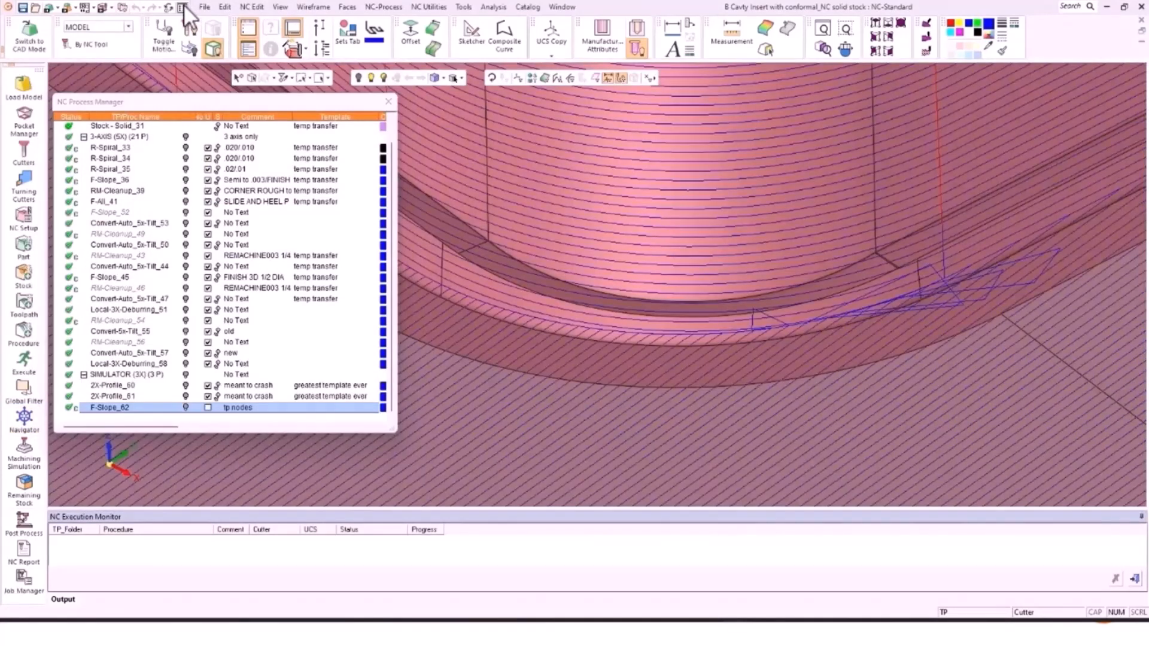
{"action": "left_click", "coordinate": [182, 8]}
{"action": "left_click", "coordinate": [859, 101]}
{"action": "type", "text": "nodes"}
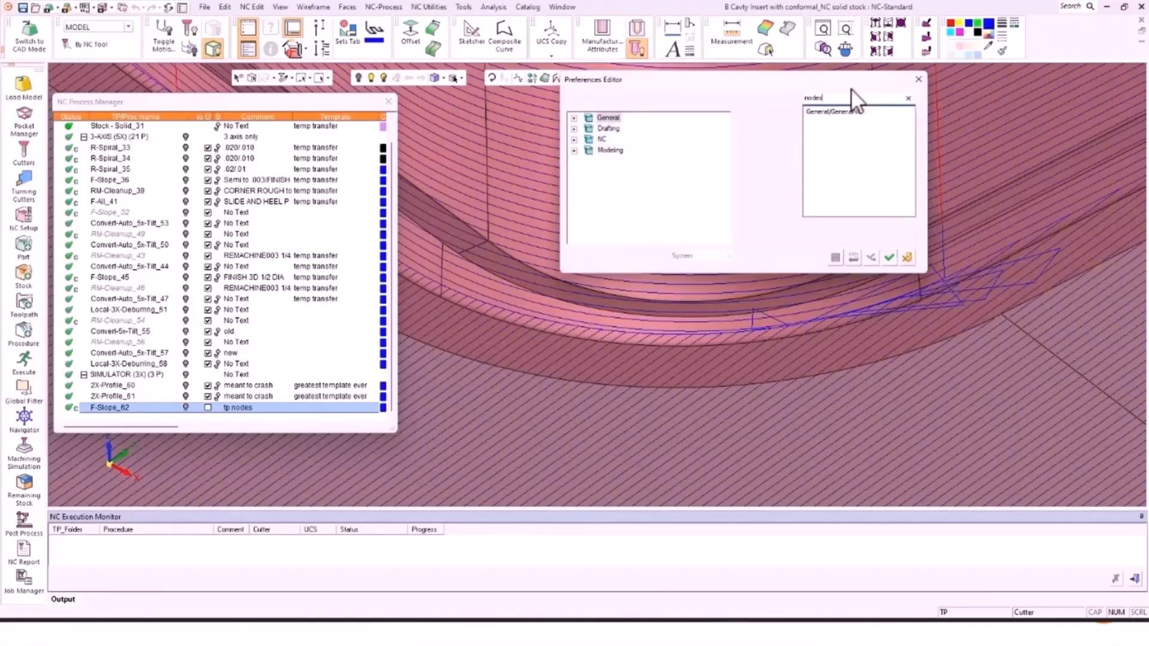
{"action": "left_click", "coordinate": [826, 111]}
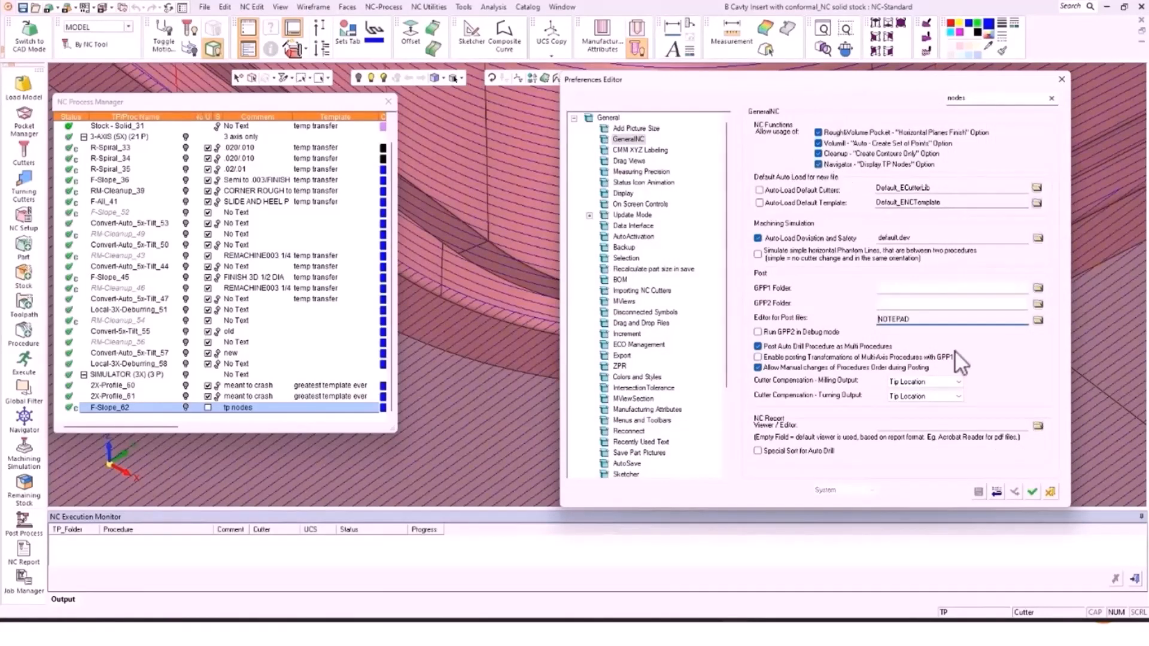
{"action": "left_click", "coordinate": [1048, 492]}
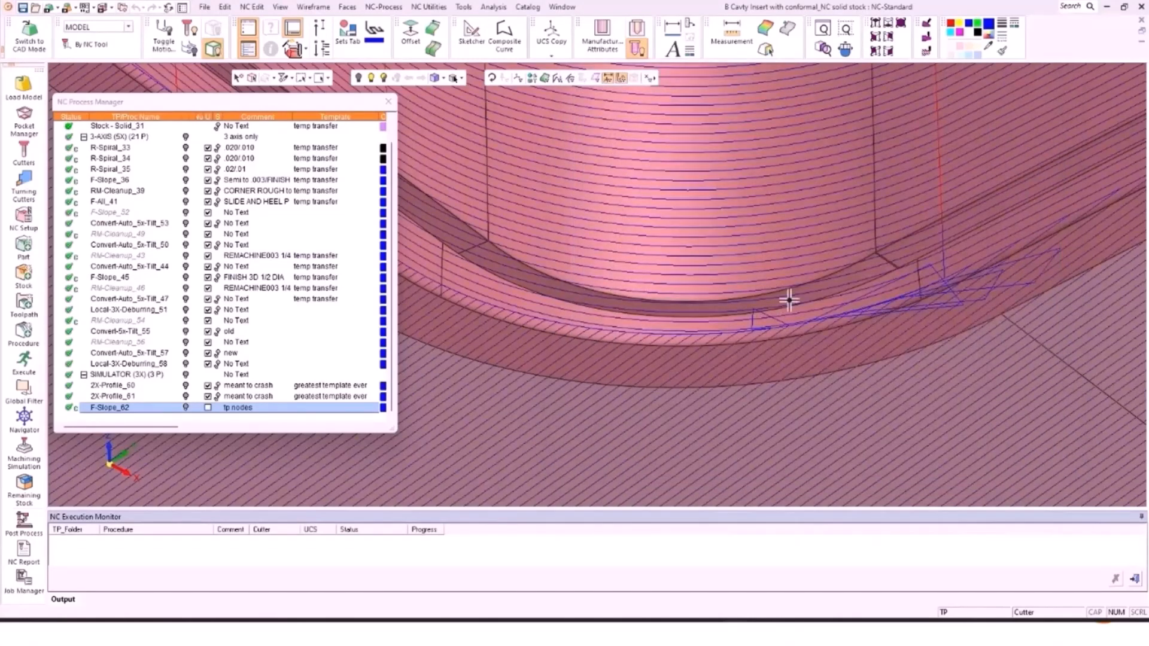
{"action": "scroll", "coordinate": [606, 268], "scroll_direction": "down", "scroll_amount": 2}
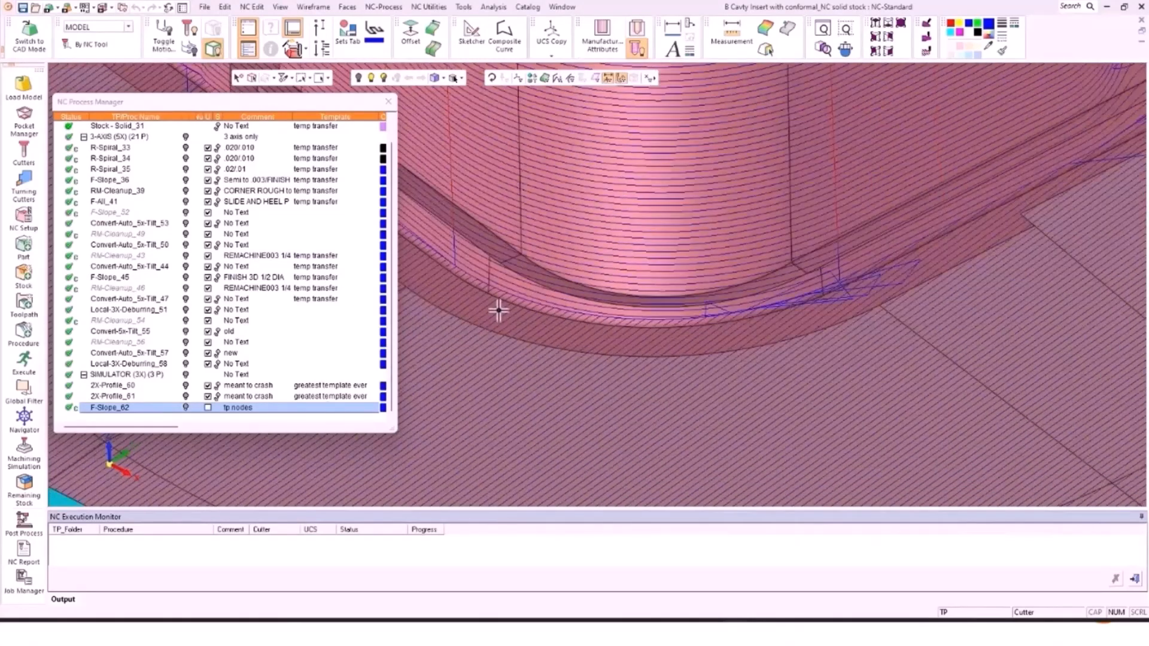
{"action": "left_click", "coordinate": [24, 420]}
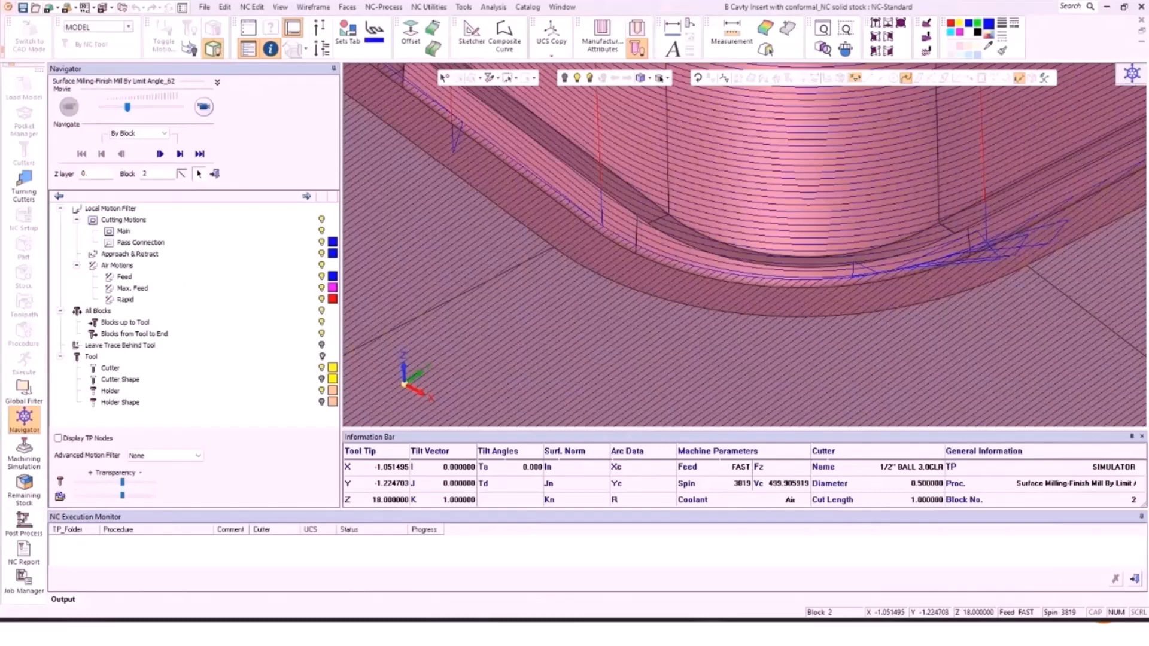
{"action": "left_click", "coordinate": [214, 174]}
{"action": "middle_click", "coordinate": [670, 257]}
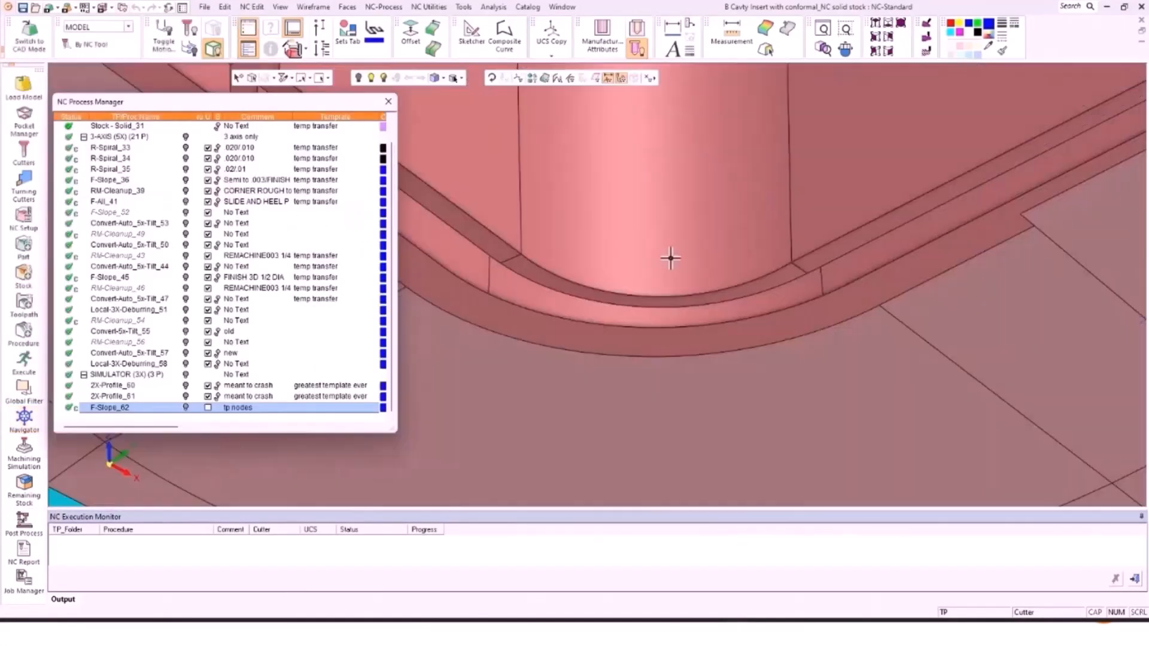
{"action": "scroll", "coordinate": [670, 256], "scroll_direction": "down", "scroll_amount": 8}
{"action": "scroll", "coordinate": [757, 294], "scroll_direction": "down", "scroll_amount": 4}
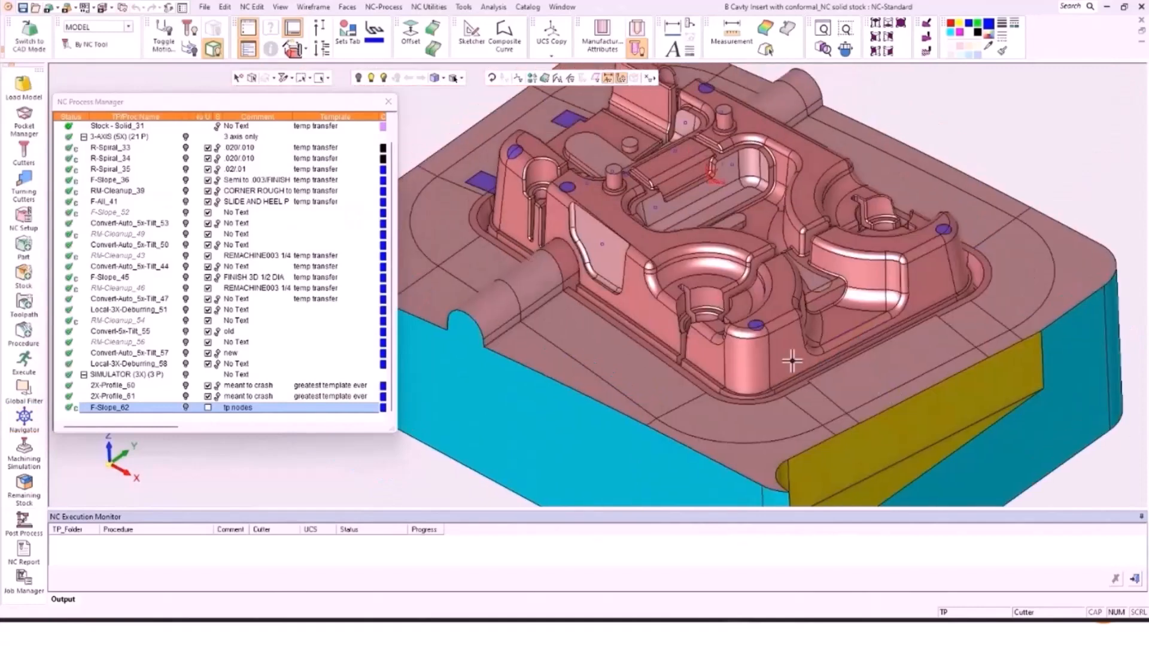
{"action": "scroll", "coordinate": [731, 377], "scroll_direction": "up", "scroll_amount": 5}
{"action": "middle_click_drag", "start_coordinate": [765, 350], "coordinate": [579, 307]}
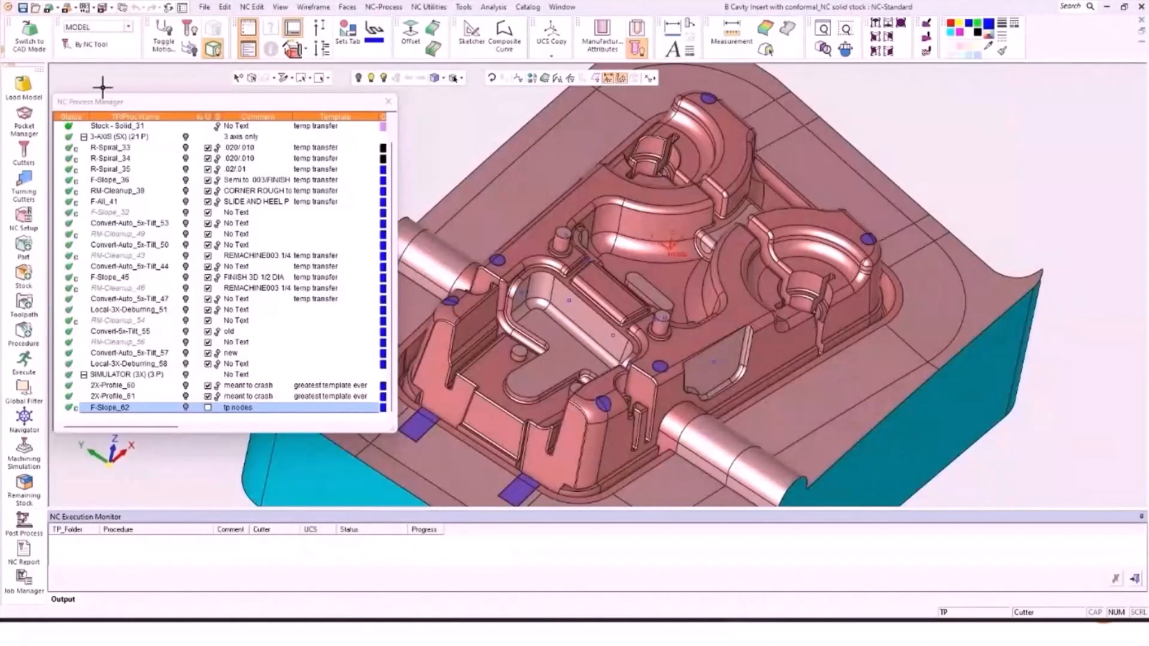
Step: Add a new Rough Spiral volume-milling procedure after F-Slope_62 and expand its Clearance & UCS settings
{"action": "right_click", "coordinate": [113, 406]}
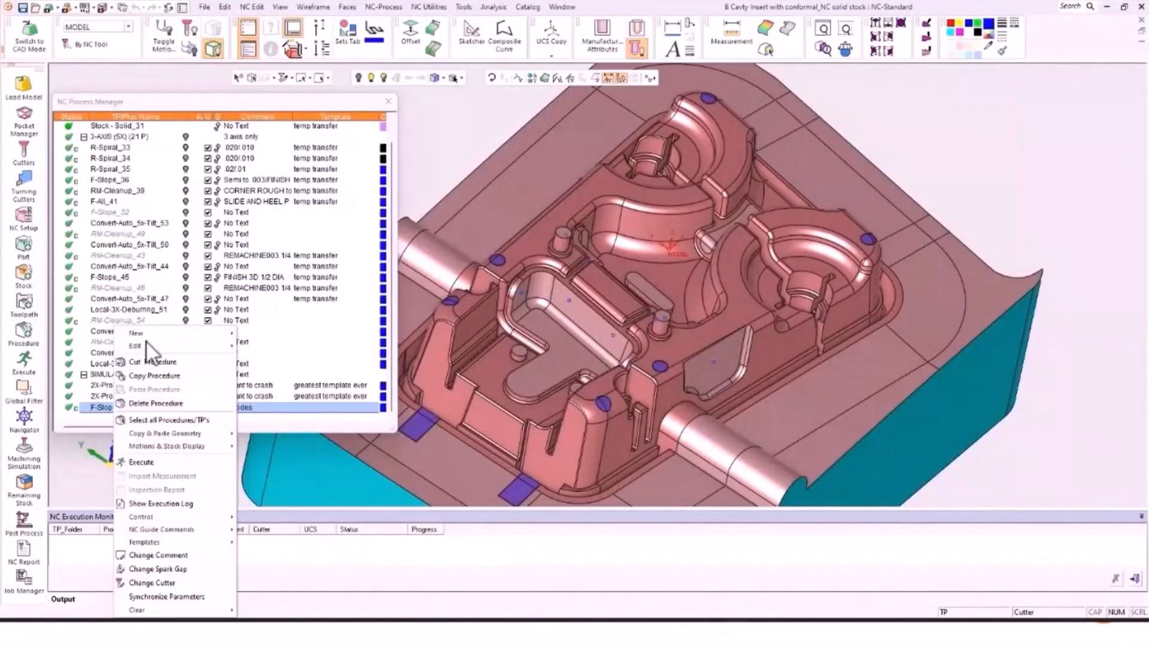
{"action": "mouse_move", "coordinate": [151, 333]}
{"action": "left_click", "coordinate": [295, 358]}
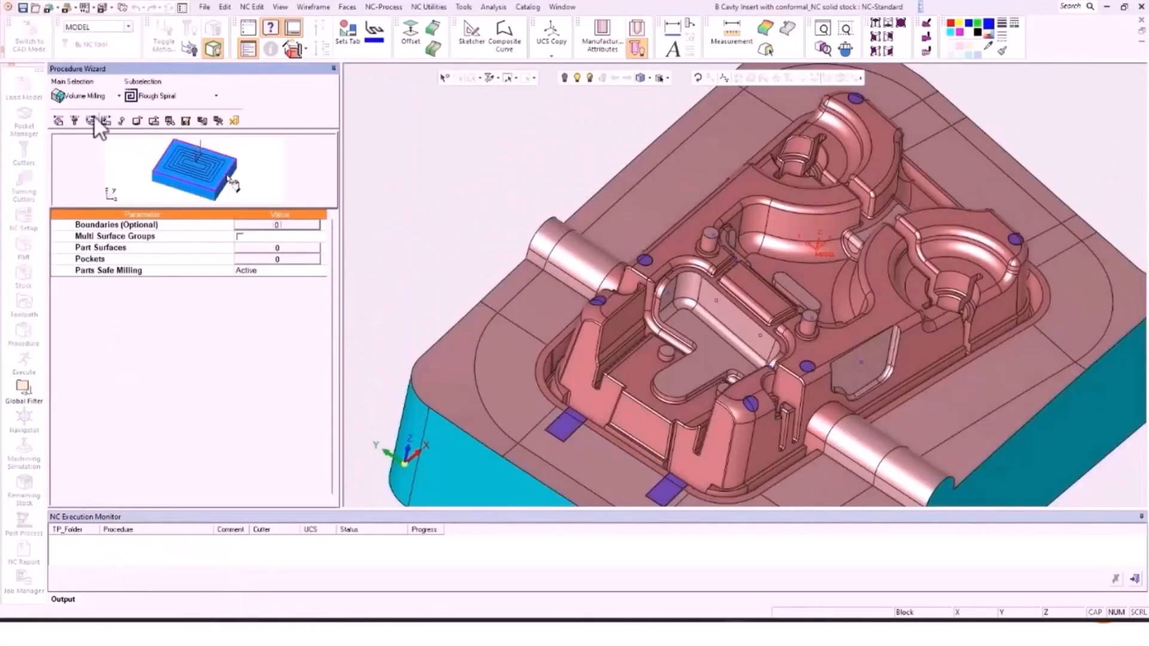
{"action": "left_click", "coordinate": [93, 116]}
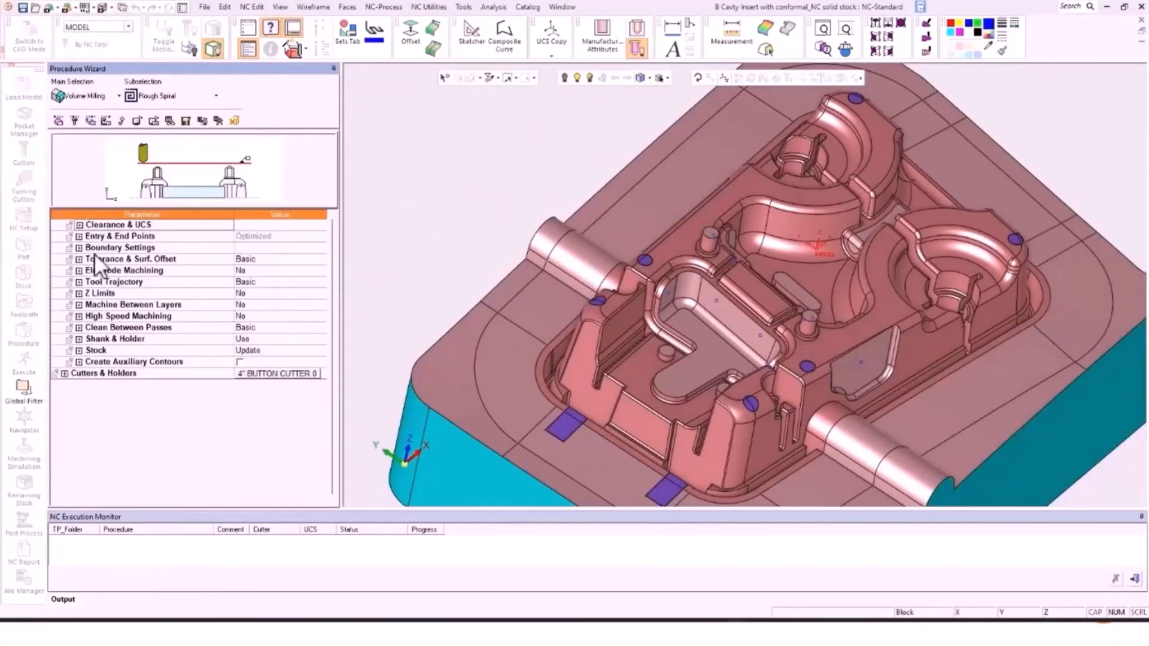
{"action": "left_click", "coordinate": [80, 225]}
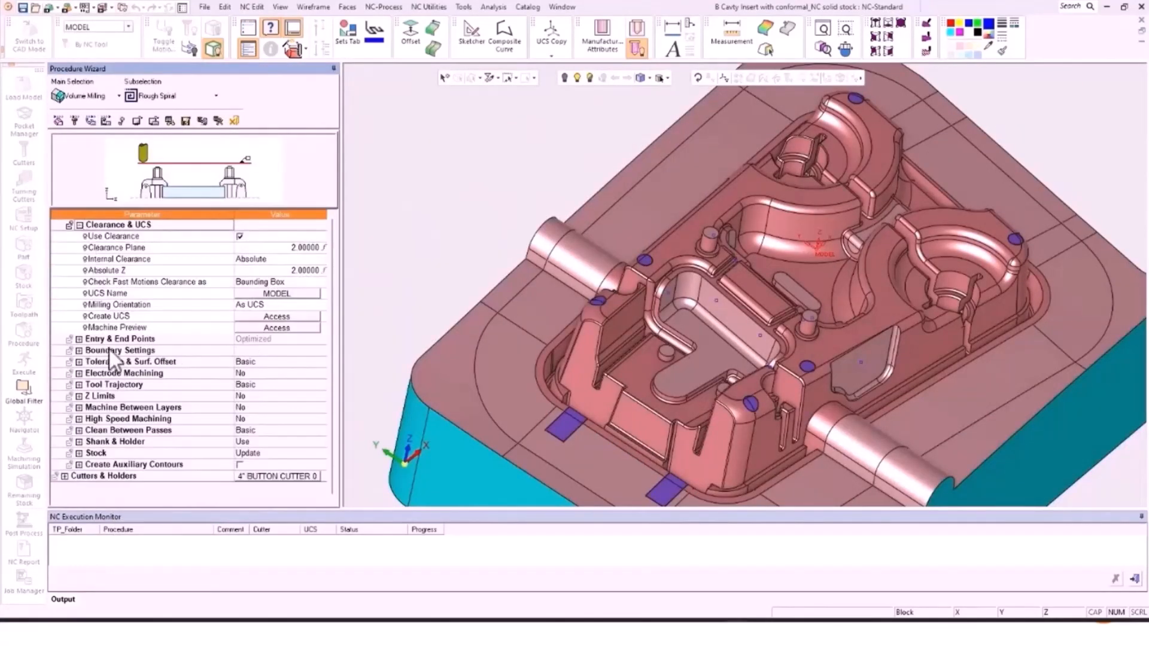
Step: Create UCS R-Spiral_63 normal to the pocket face at a 45° tilt, with its X-axis defined
{"action": "left_click", "coordinate": [278, 315]}
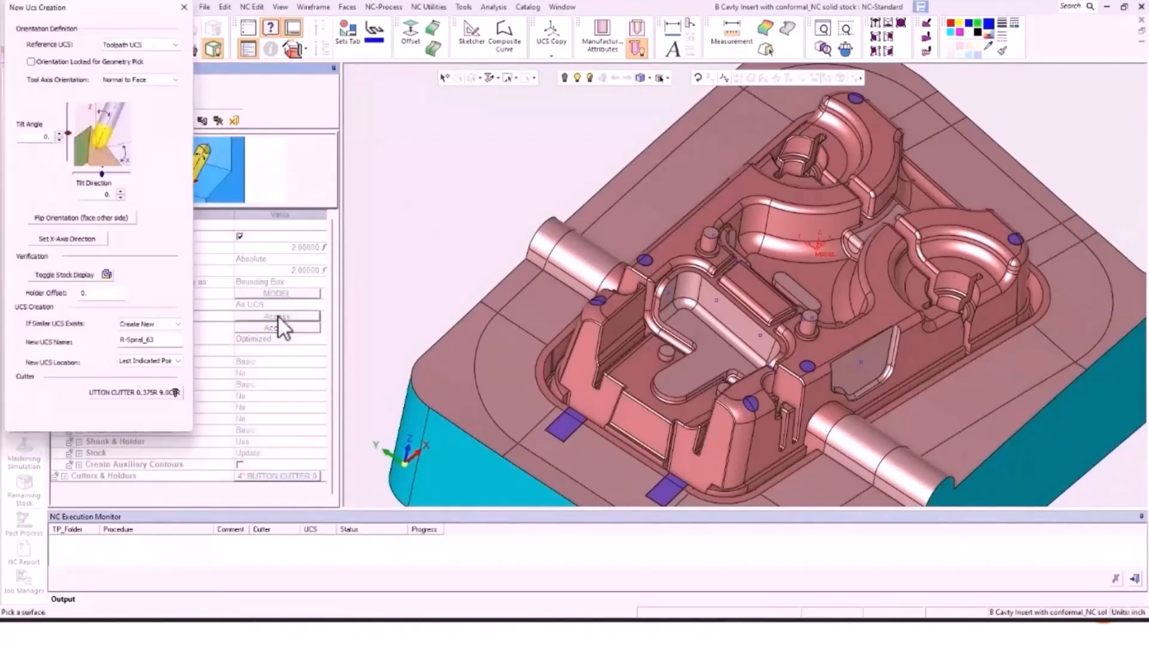
{"action": "left_click", "coordinate": [727, 333]}
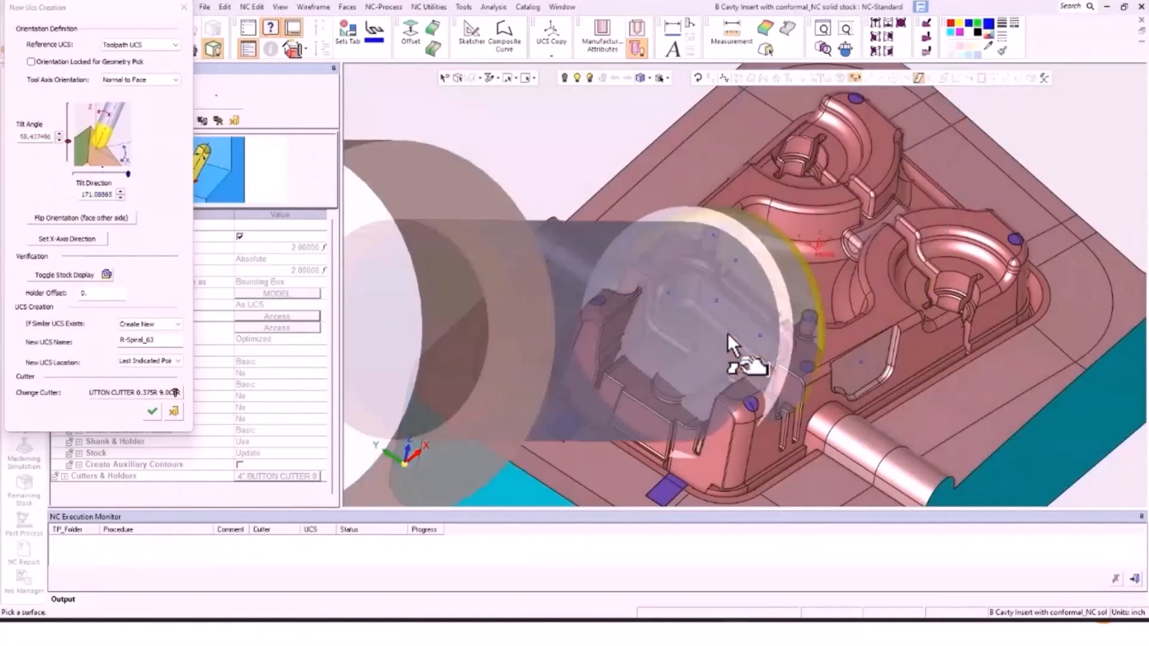
{"action": "double_click", "coordinate": [31, 137]}
{"action": "key", "text": "Return"}
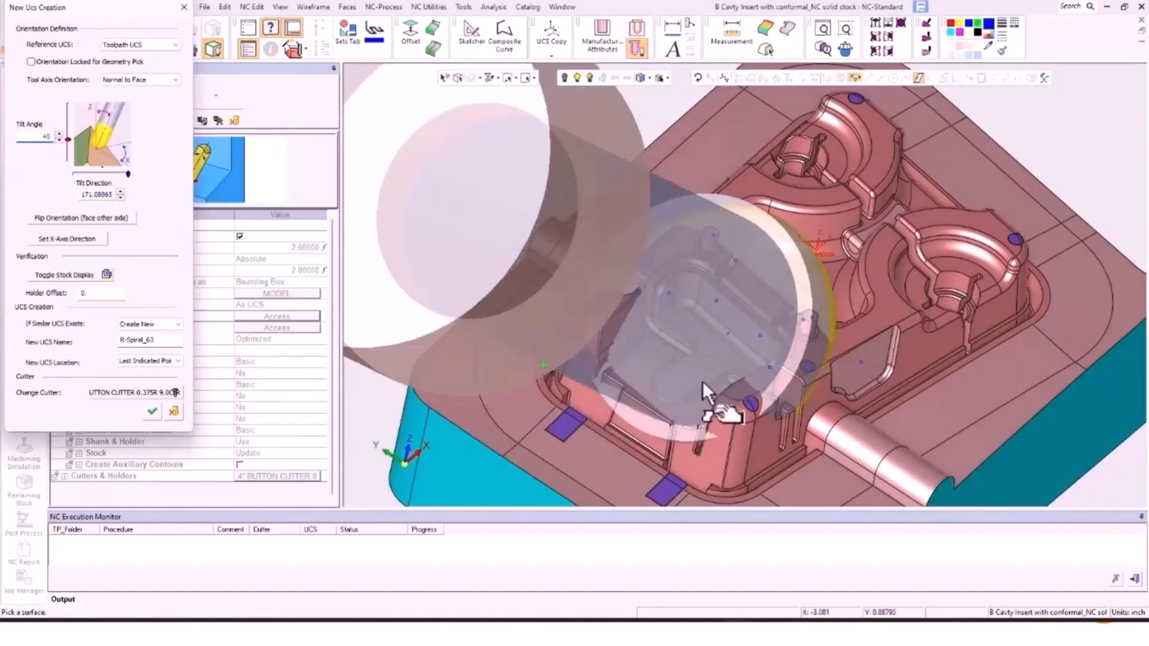
{"action": "left_click", "coordinate": [82, 238]}
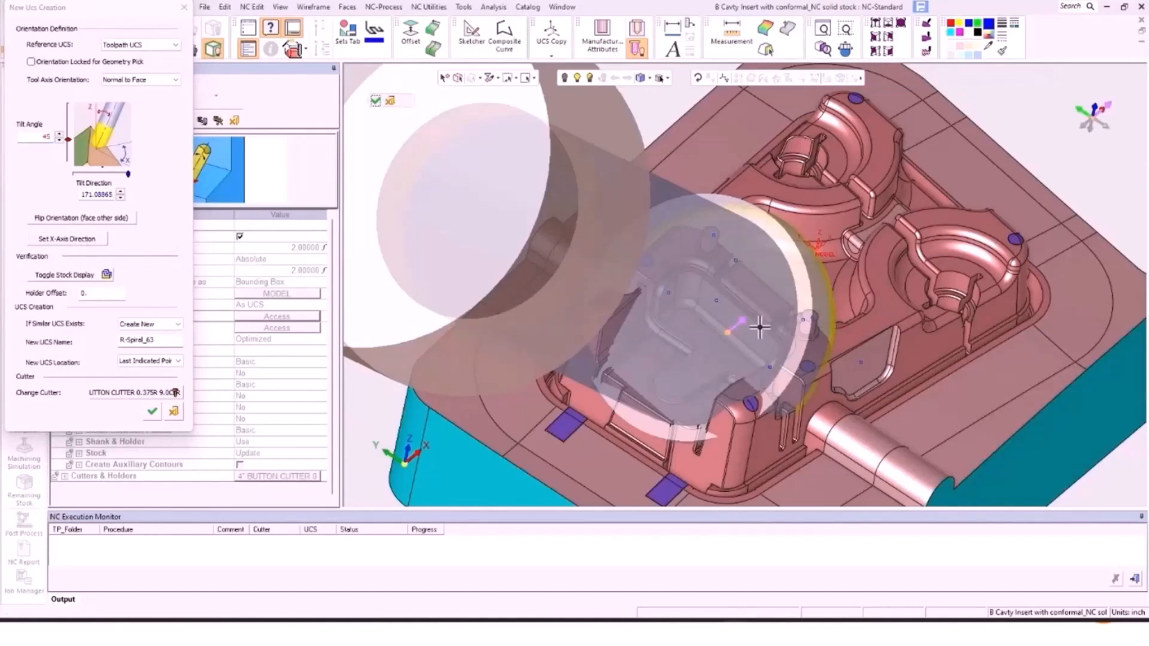
{"action": "mouse_move", "coordinate": [1138, 78]}
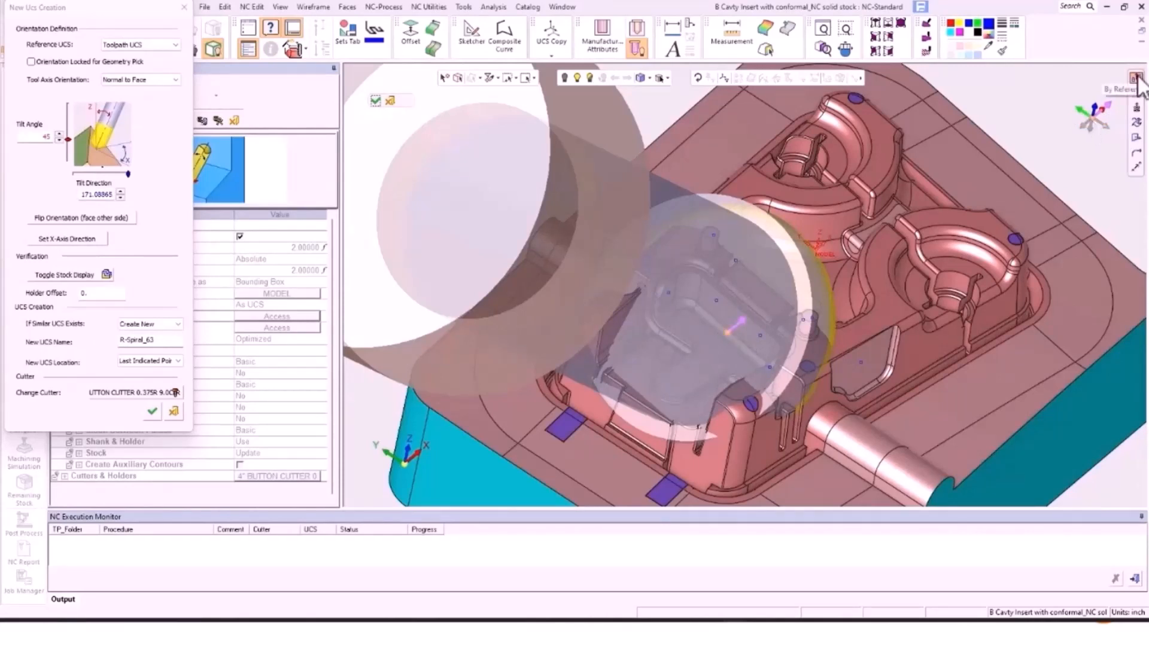
{"action": "left_click", "coordinate": [747, 357]}
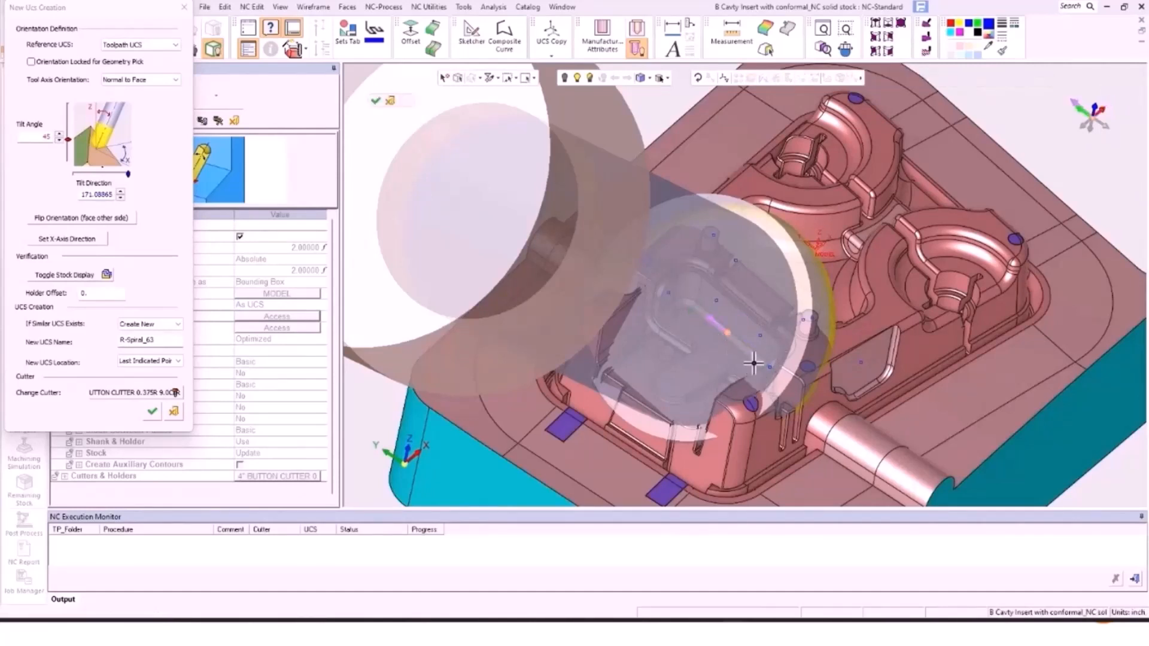
{"action": "left_click", "coordinate": [375, 99]}
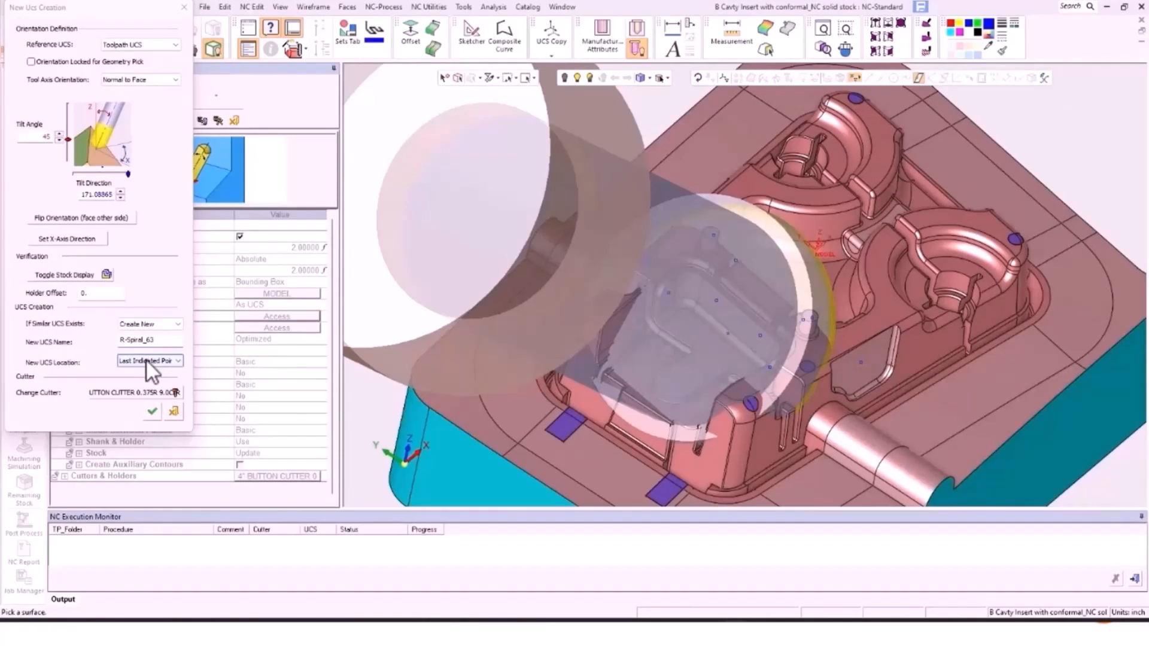
{"action": "left_click", "coordinate": [152, 411]}
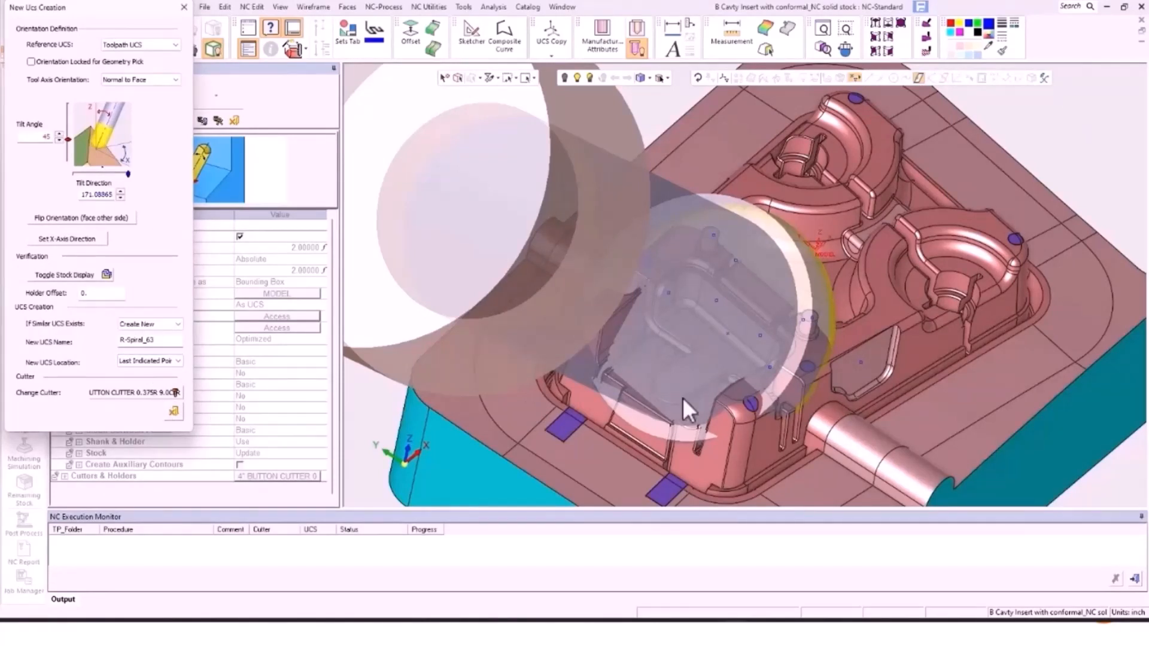
{"action": "scroll", "coordinate": [729, 341], "scroll_direction": "up", "scroll_amount": 10}
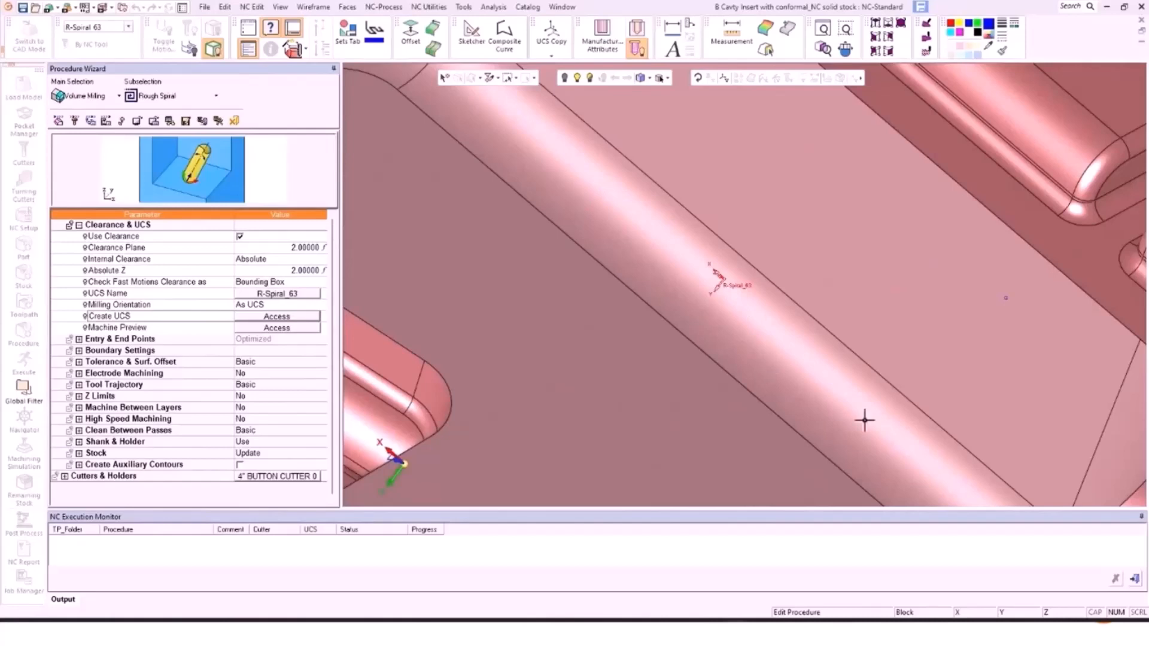
Step: Launch the Machine Preview with Material Removal turned off
{"action": "scroll", "coordinate": [828, 357], "scroll_direction": "down", "scroll_amount": 4}
{"action": "scroll", "coordinate": [828, 357], "scroll_direction": "down", "scroll_amount": 5}
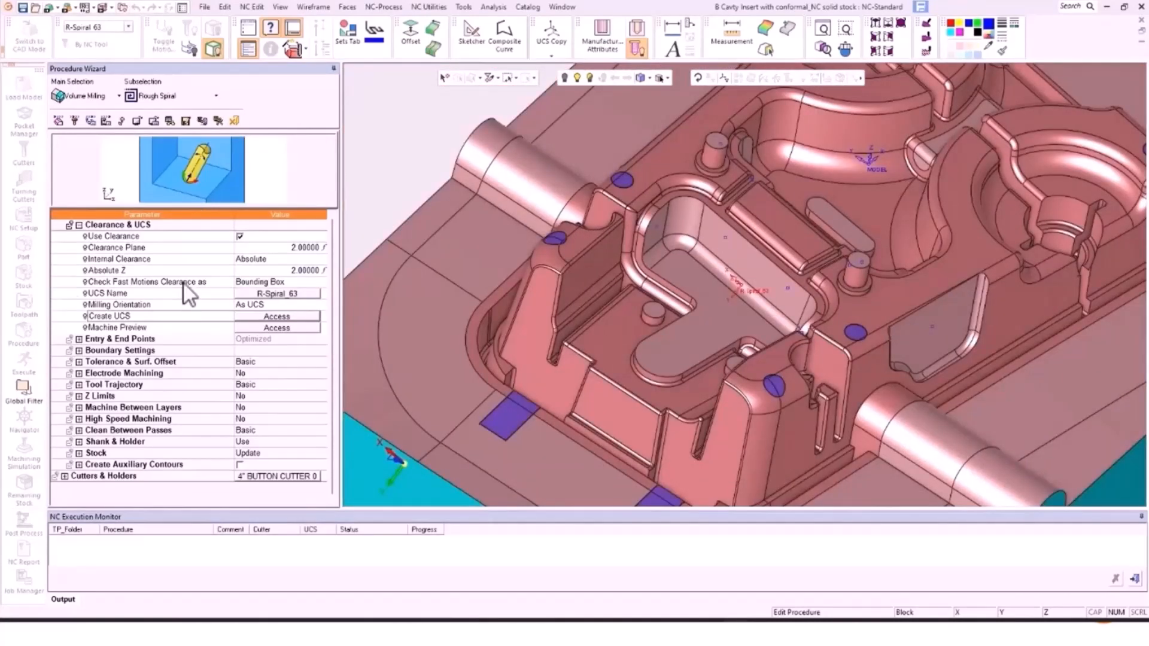
{"action": "left_click", "coordinate": [272, 328]}
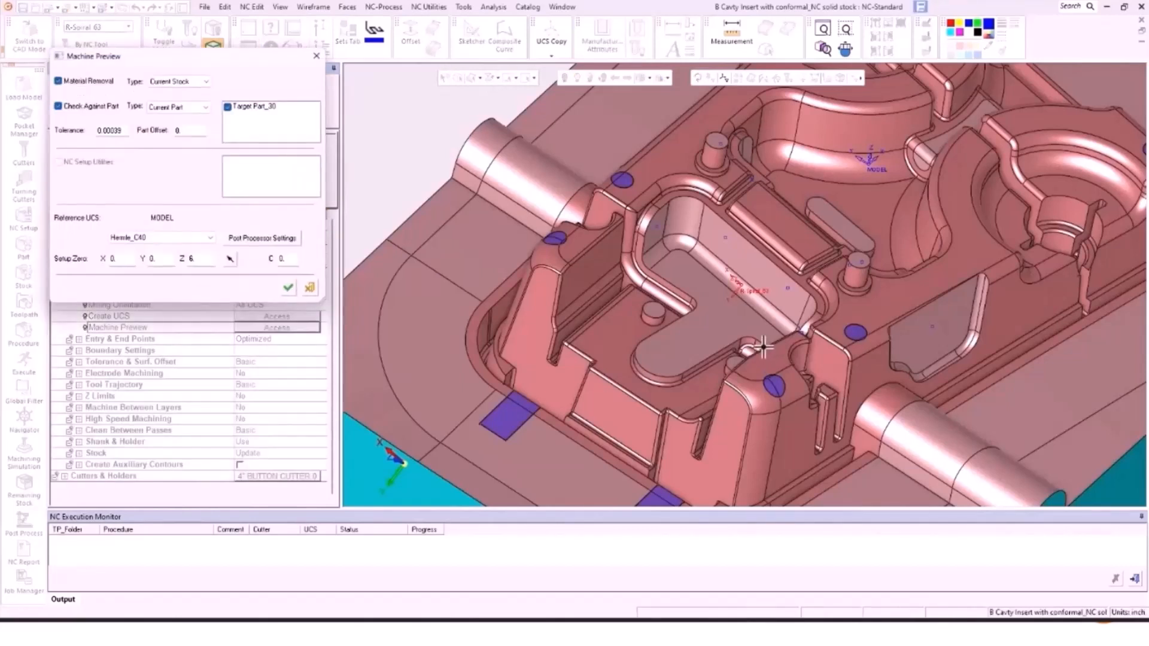
{"action": "left_click", "coordinate": [58, 80]}
{"action": "left_click", "coordinate": [288, 287]}
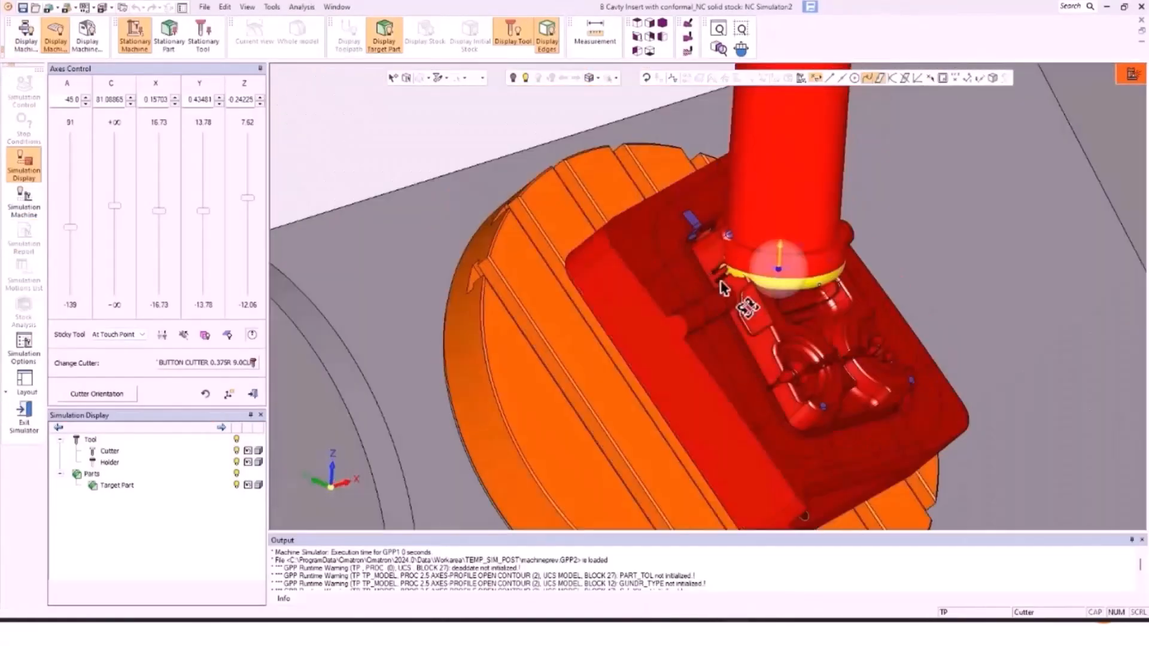
Step: Place the tool on the part and orient it Normal to Face on the pocket face at 45°
{"action": "middle_click_drag", "start_coordinate": [685, 251], "coordinate": [693, 289]}
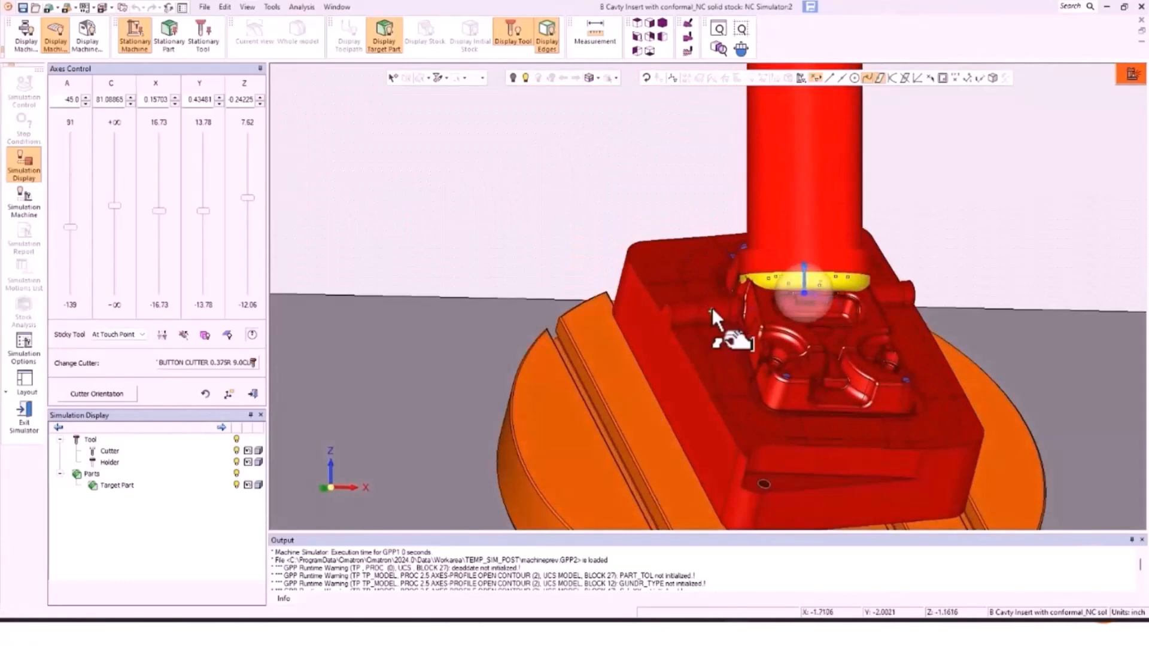
{"action": "left_click", "coordinate": [711, 307]}
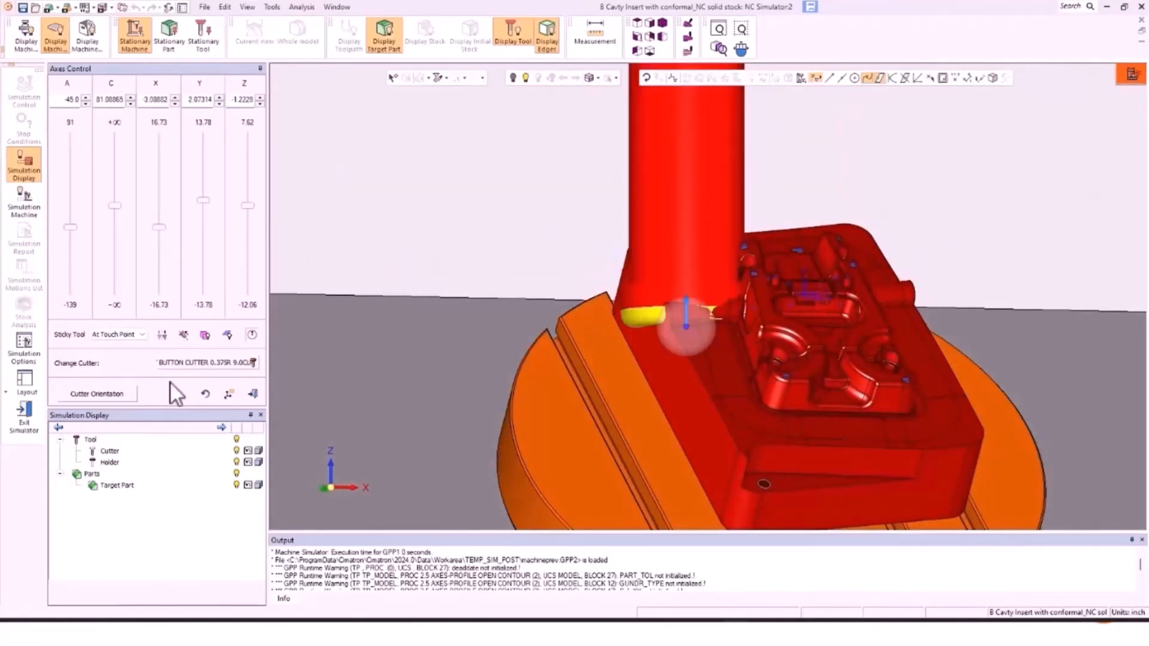
{"action": "left_click", "coordinate": [104, 394]}
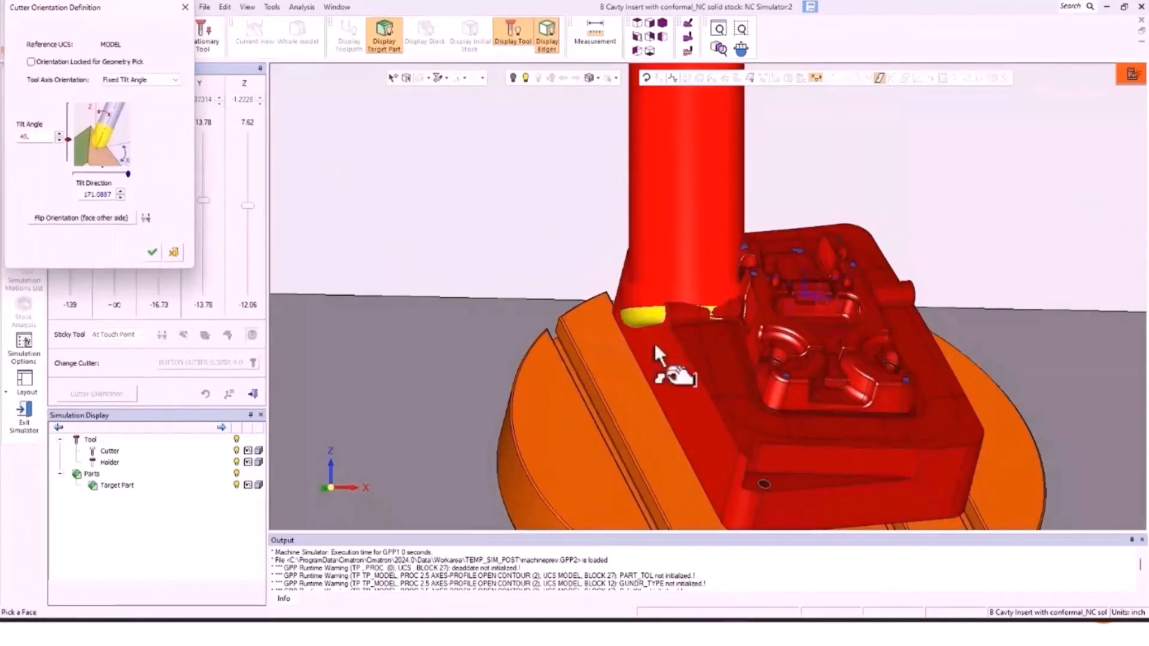
{"action": "left_click", "coordinate": [706, 301]}
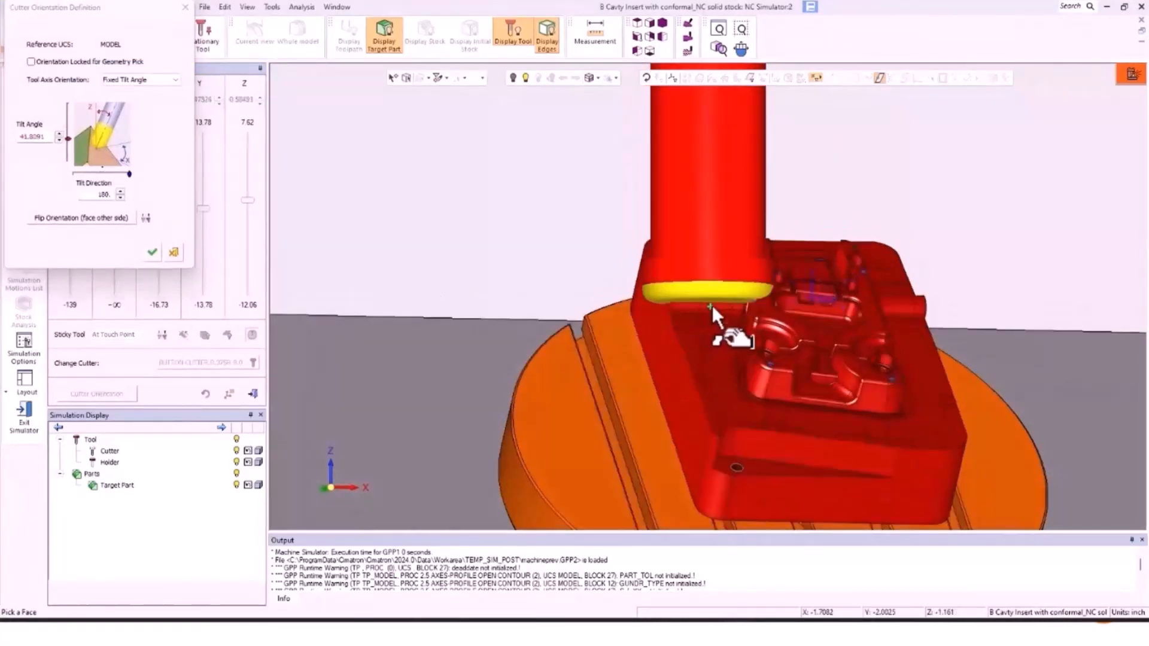
{"action": "left_click", "coordinate": [154, 83]}
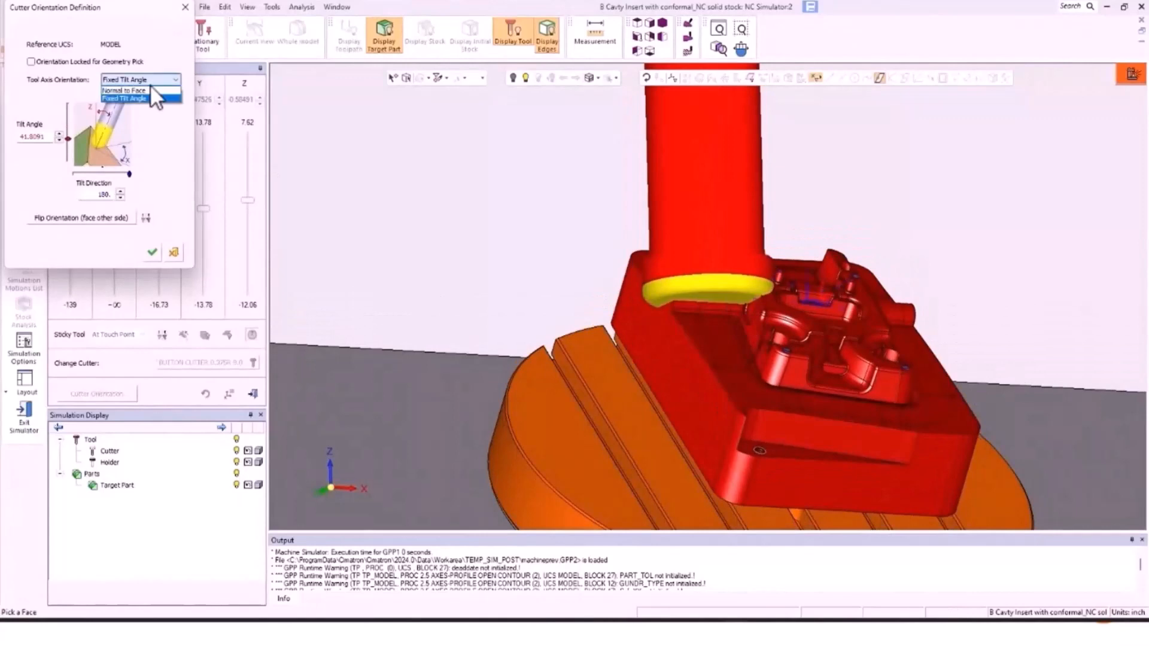
{"action": "left_click", "coordinate": [149, 89]}
{"action": "left_click", "coordinate": [718, 300]}
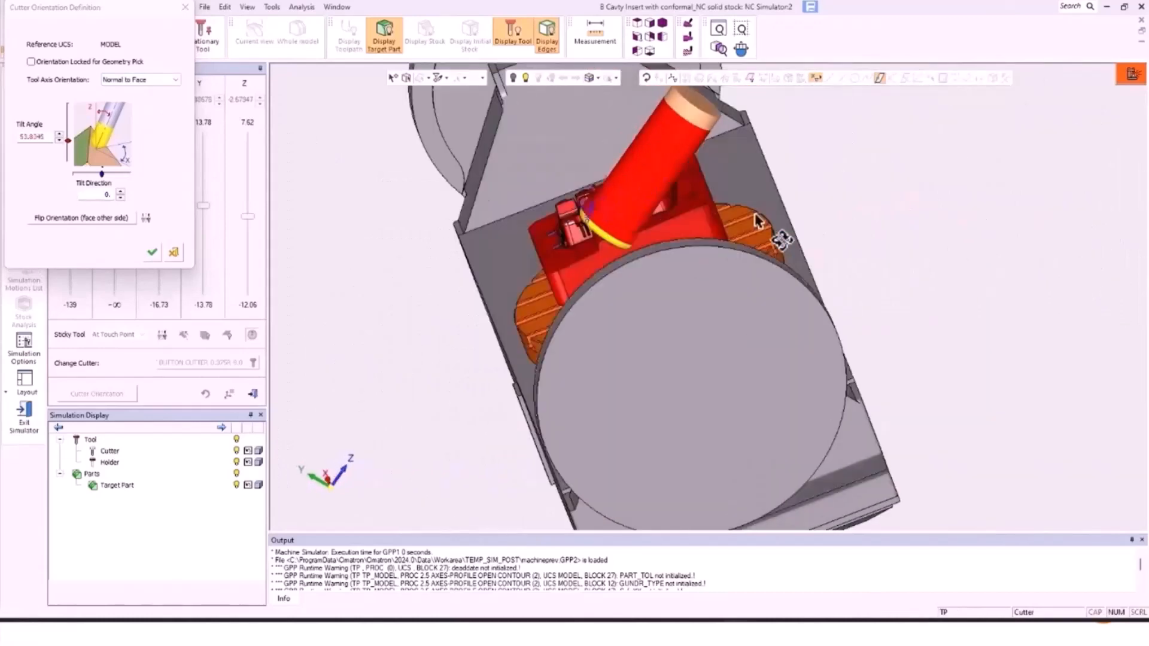
{"action": "double_click", "coordinate": [31, 137]}
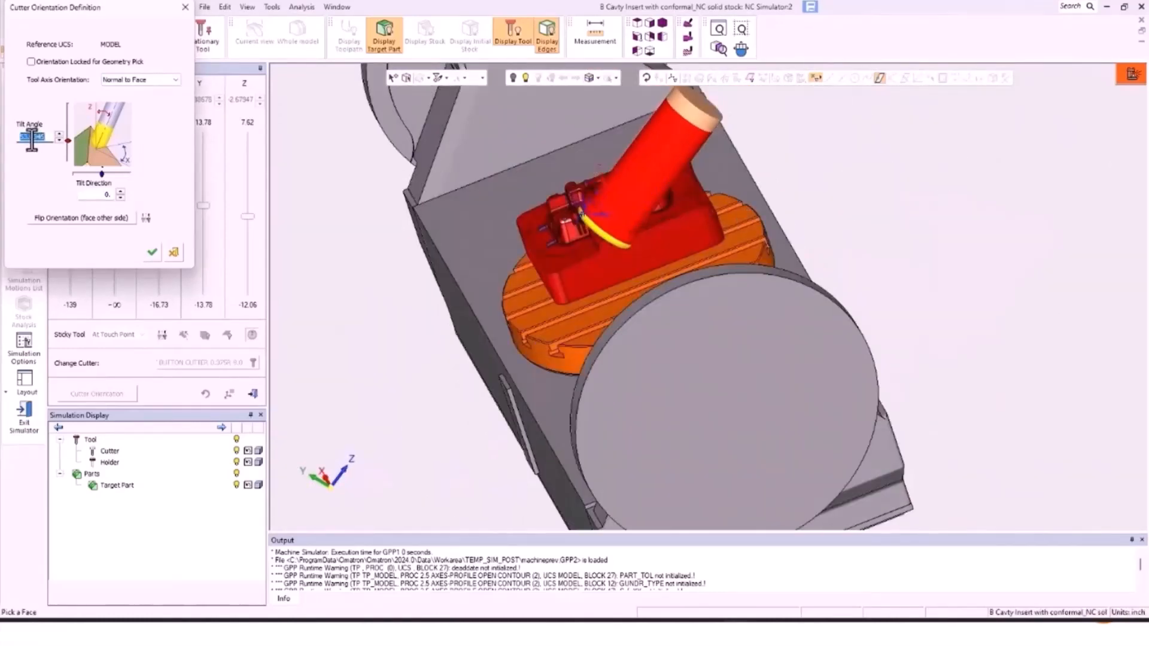
{"action": "type", "text": "45"}
{"action": "key", "text": "Return"}
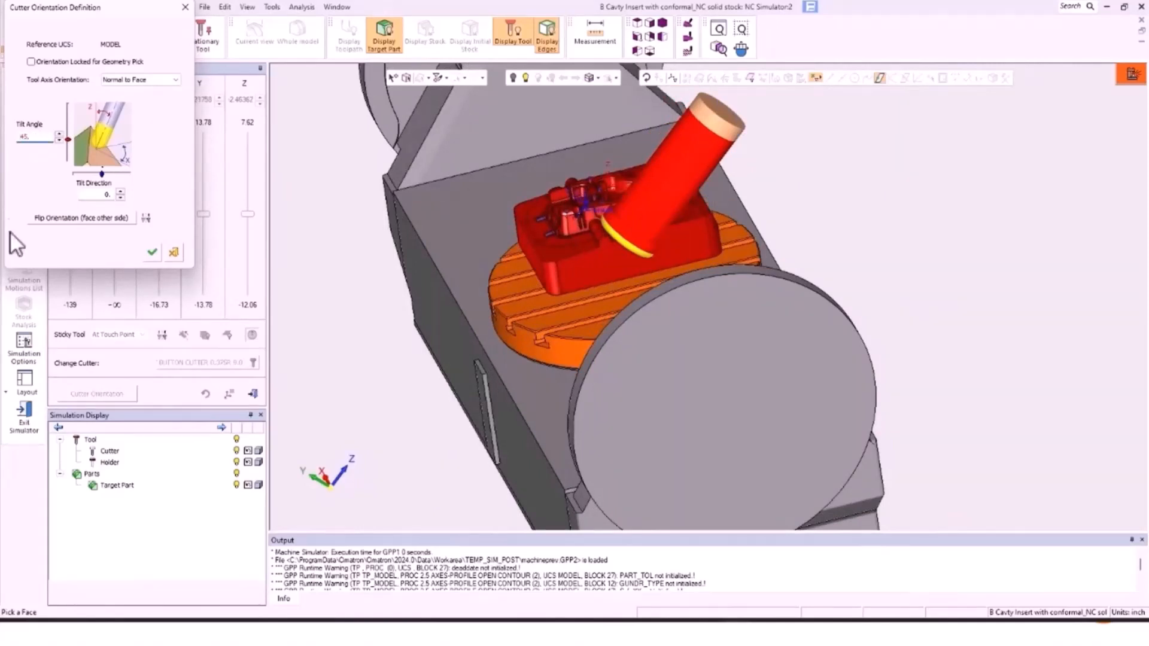
{"action": "left_click", "coordinate": [151, 249]}
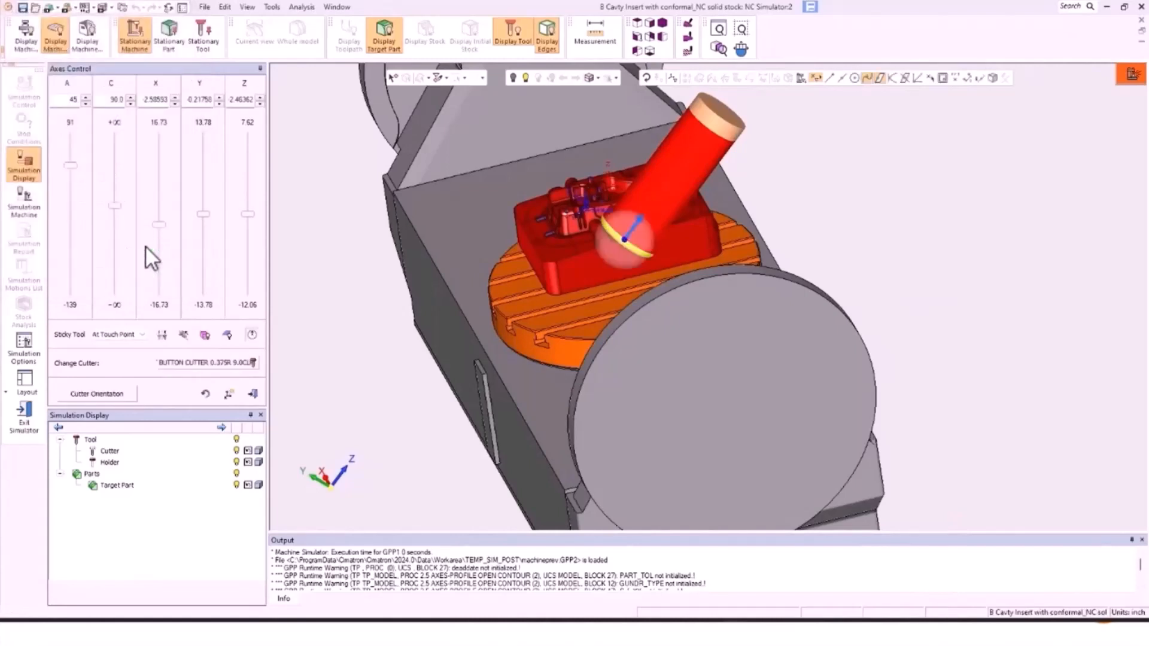
Step: Place the new UCS at the tool-edge point, taking its X direction from a reference edge
{"action": "left_click", "coordinate": [228, 394]}
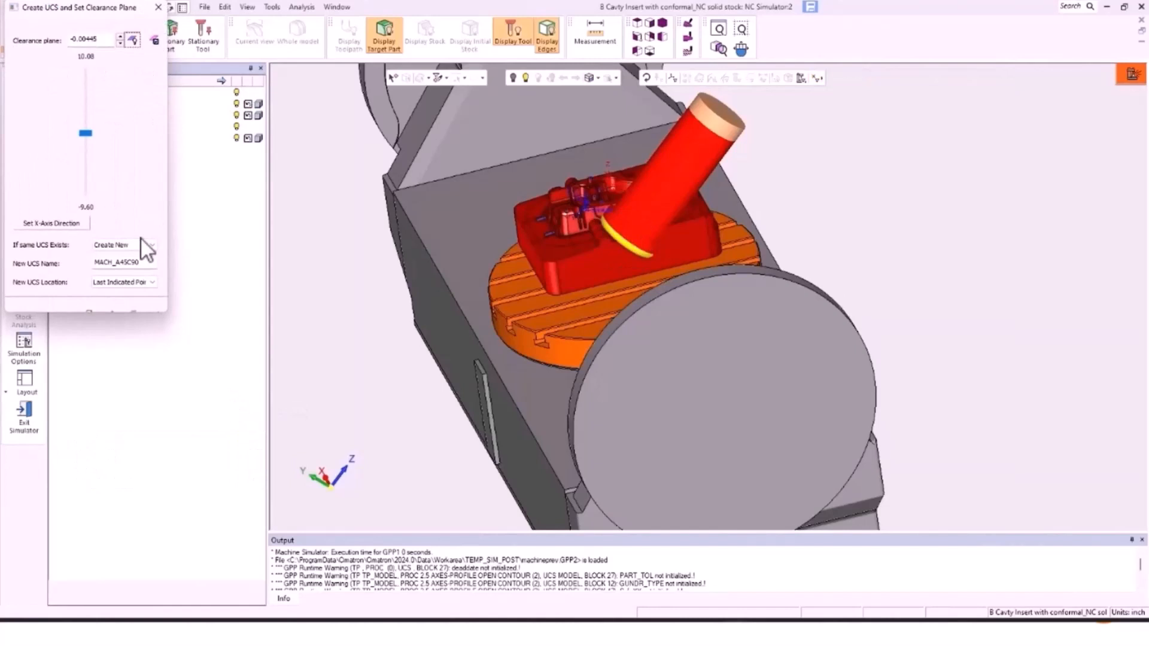
{"action": "left_click", "coordinate": [61, 222]}
{"action": "scroll", "coordinate": [604, 239], "scroll_direction": "up", "scroll_amount": 5}
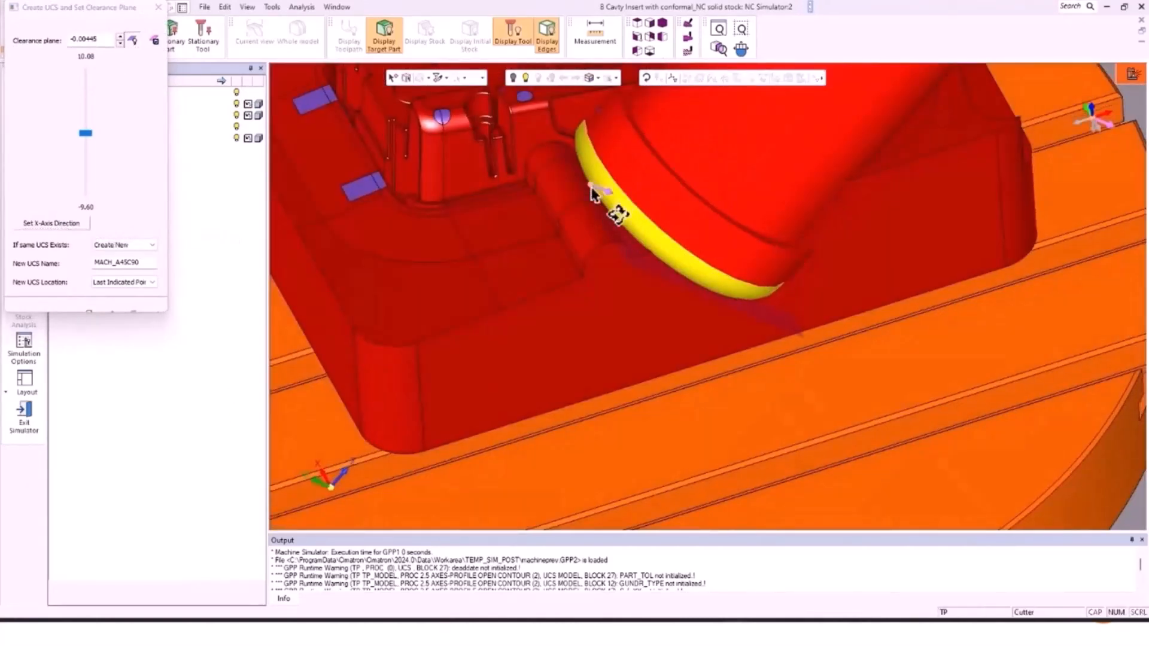
{"action": "mouse_move", "coordinate": [1139, 96]}
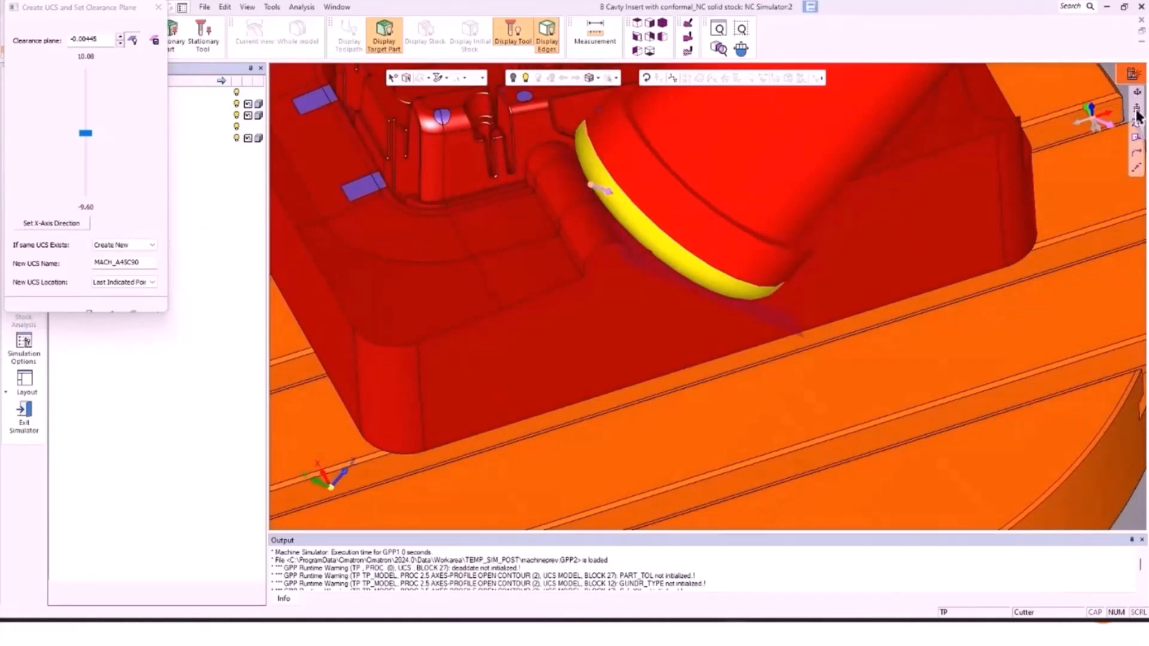
{"action": "left_click", "coordinate": [1136, 82]}
{"action": "left_click", "coordinate": [591, 183]}
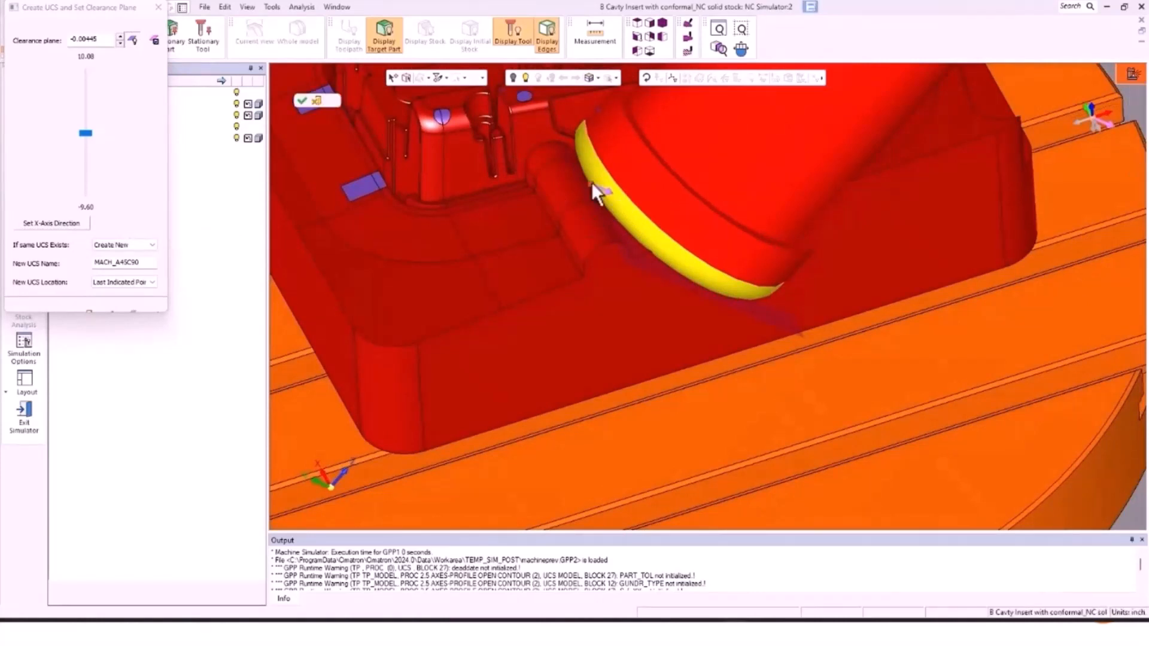
{"action": "left_click", "coordinate": [592, 185]}
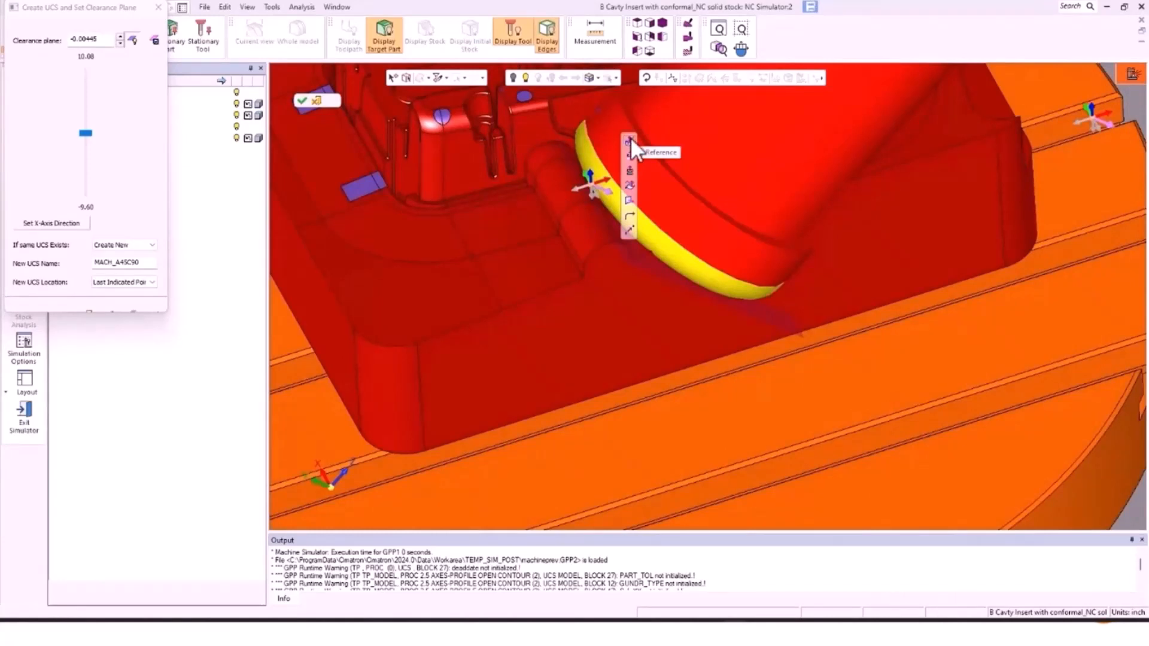
{"action": "left_click", "coordinate": [630, 140]}
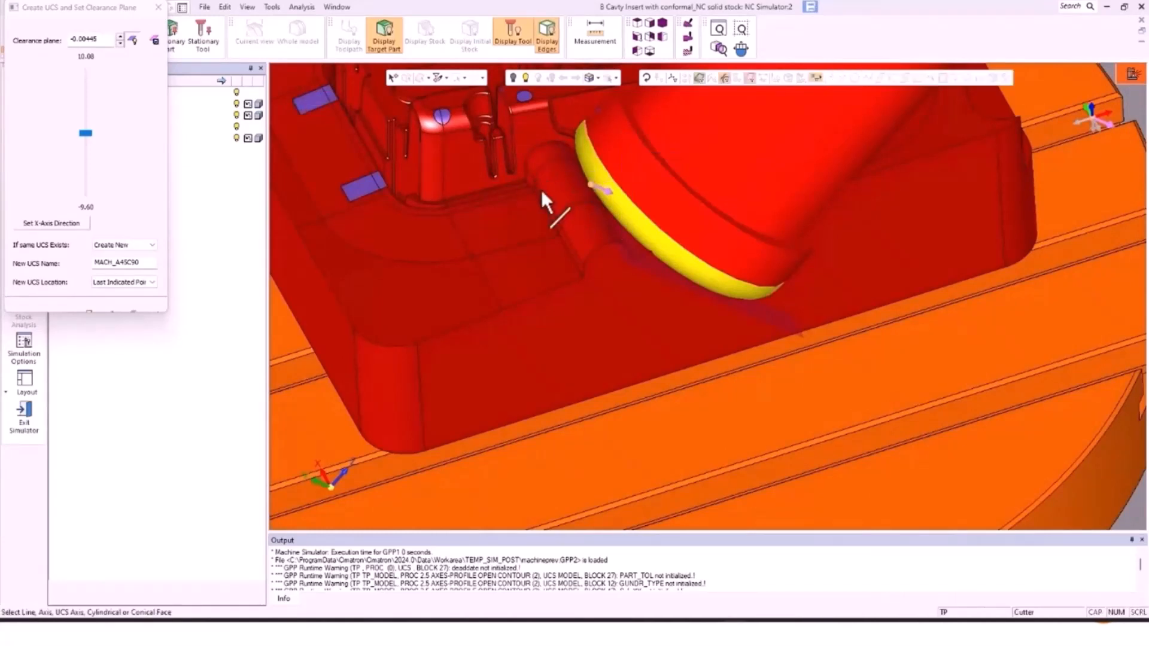
{"action": "left_click", "coordinate": [536, 181]}
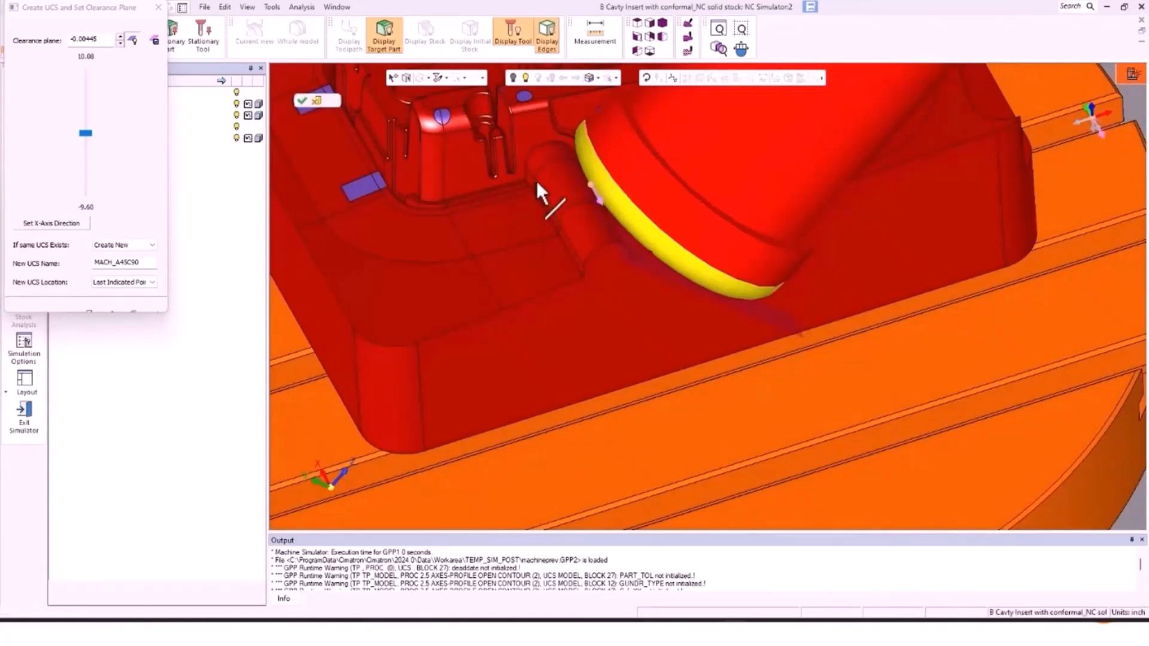
{"action": "left_click", "coordinate": [302, 100]}
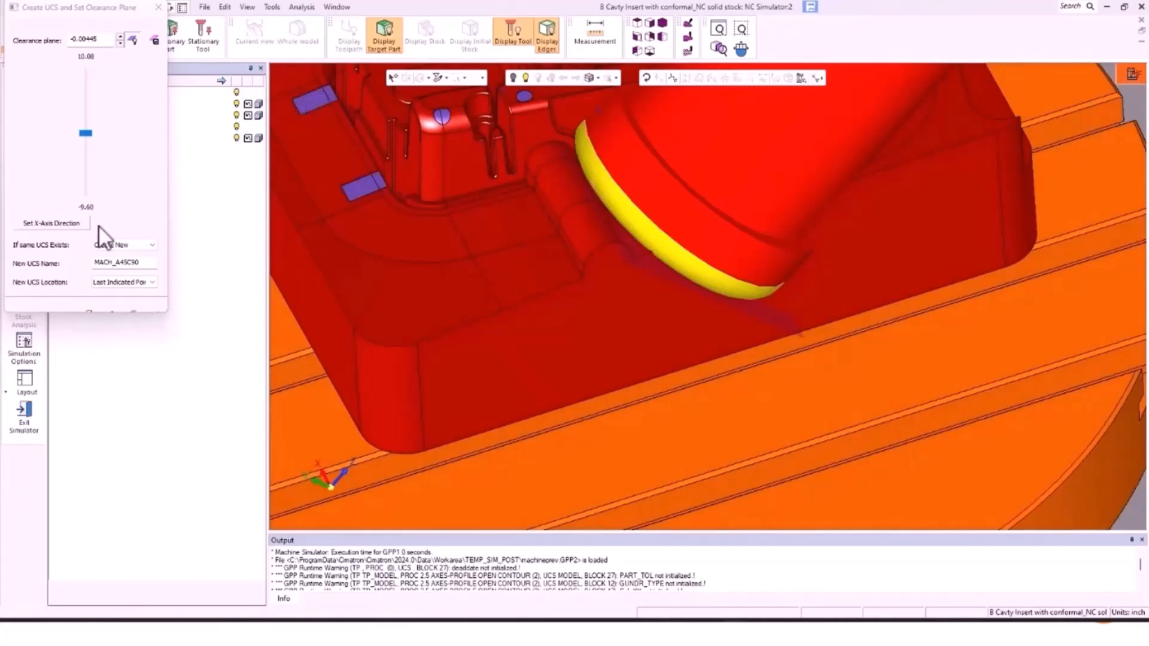
Step: Create MACH_A45C90 with its clearance plane at 5.05526 and exit the simulator
{"action": "scroll", "coordinate": [506, 162], "scroll_direction": "down", "scroll_amount": 5}
{"action": "middle_click_drag", "start_coordinate": [589, 192], "coordinate": [628, 177]}
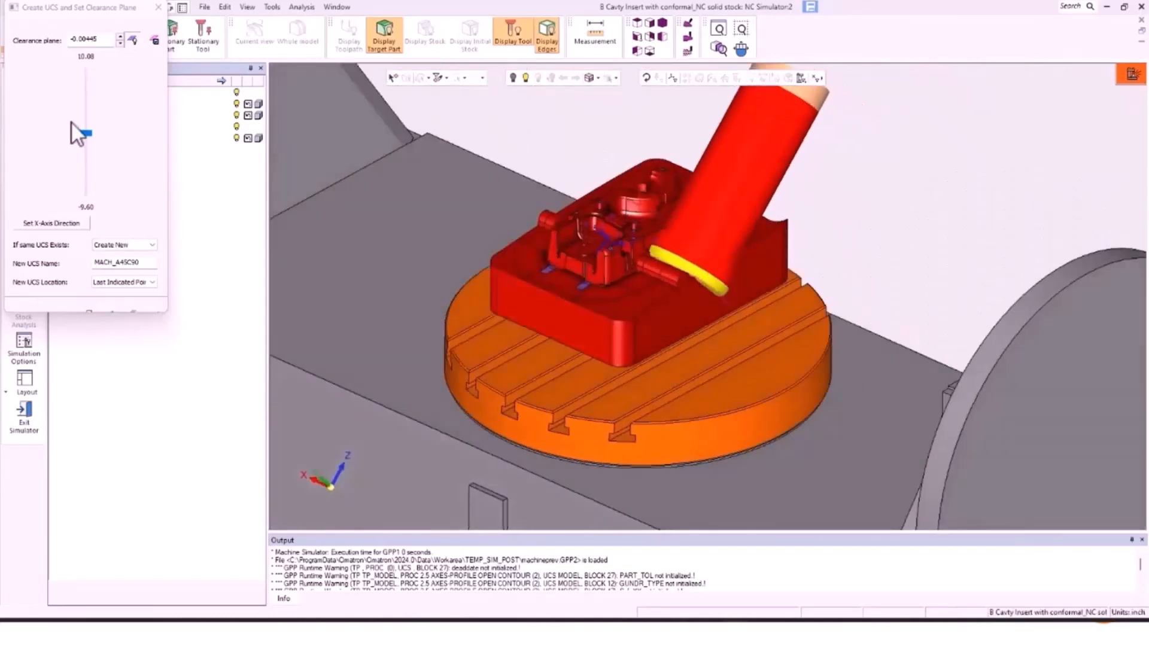
{"action": "scroll", "coordinate": [88, 130], "scroll_direction": "up", "scroll_amount": 3}
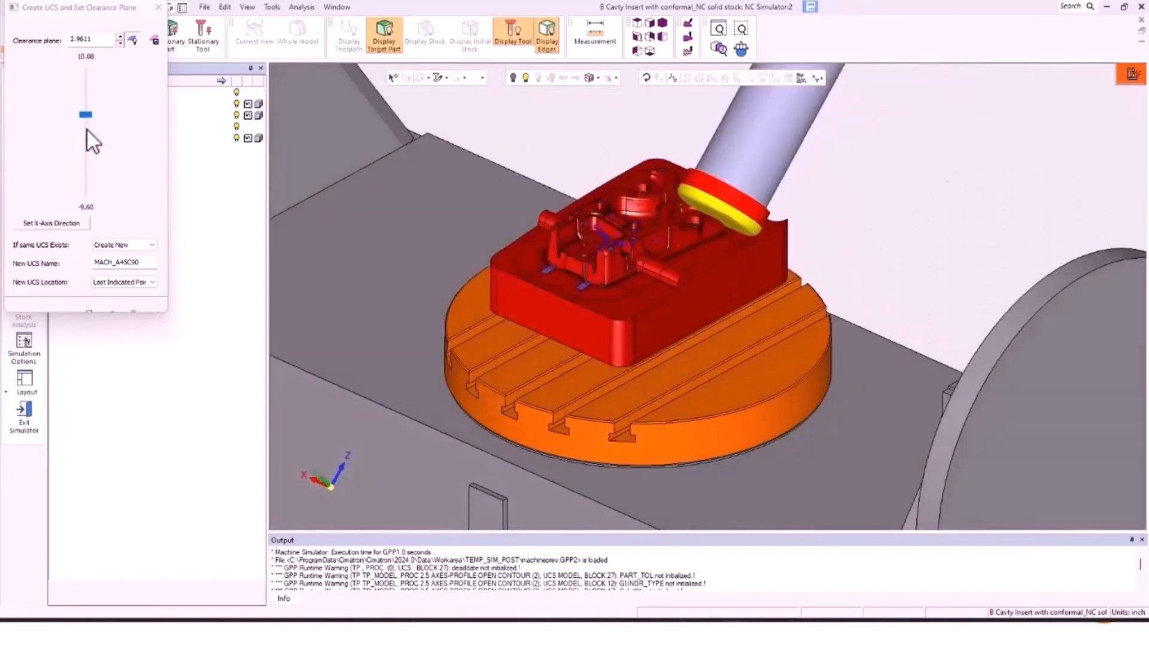
{"action": "scroll", "coordinate": [87, 130], "scroll_direction": "up", "scroll_amount": 2}
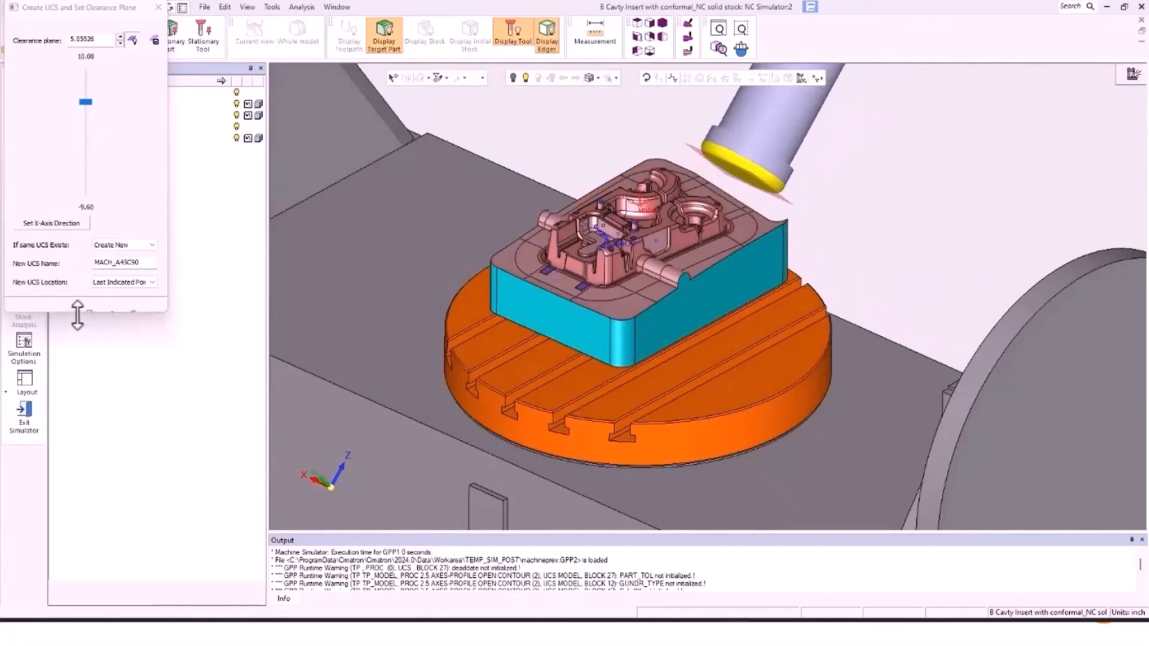
{"action": "left_click_drag", "start_coordinate": [77, 317], "coordinate": [78, 336]}
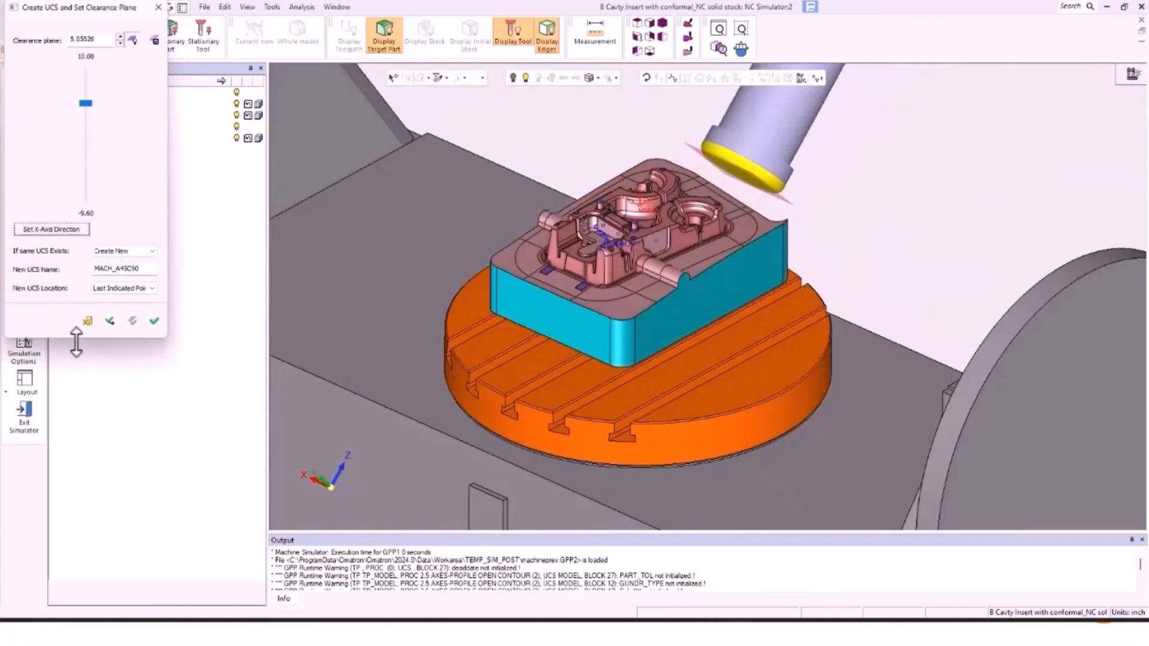
{"action": "left_click", "coordinate": [154, 322]}
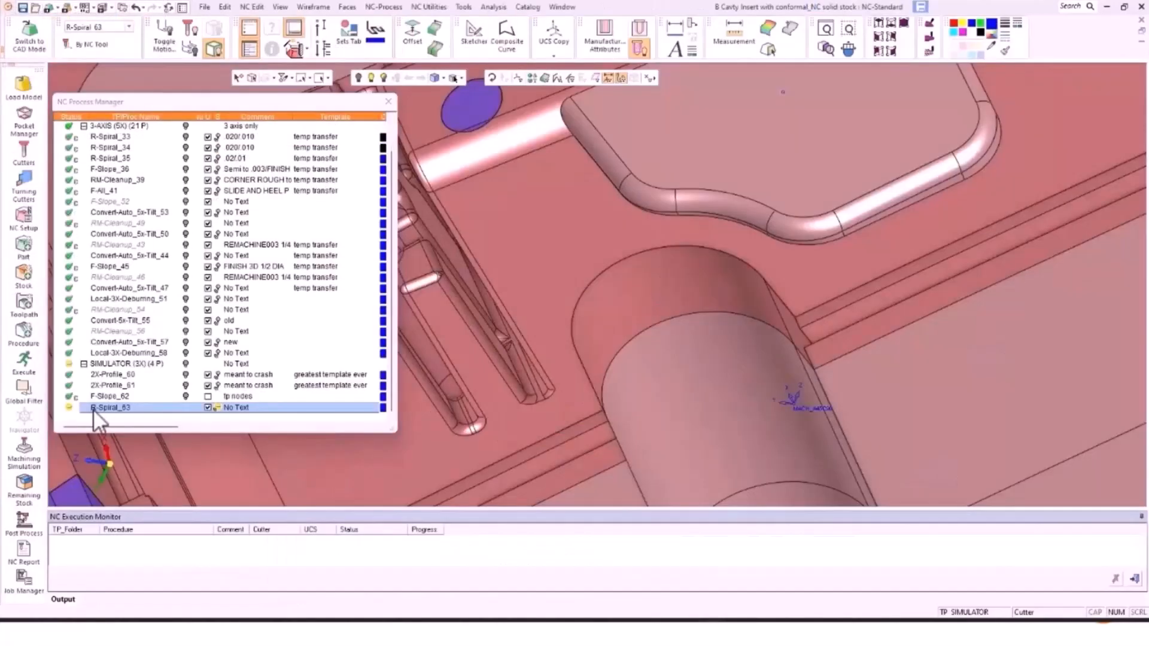
Step: Delete R-Spiral_63, set MACH A45C90 as the active UCS, and hide RM-Cleanup_54
{"action": "key", "text": "Delete"}
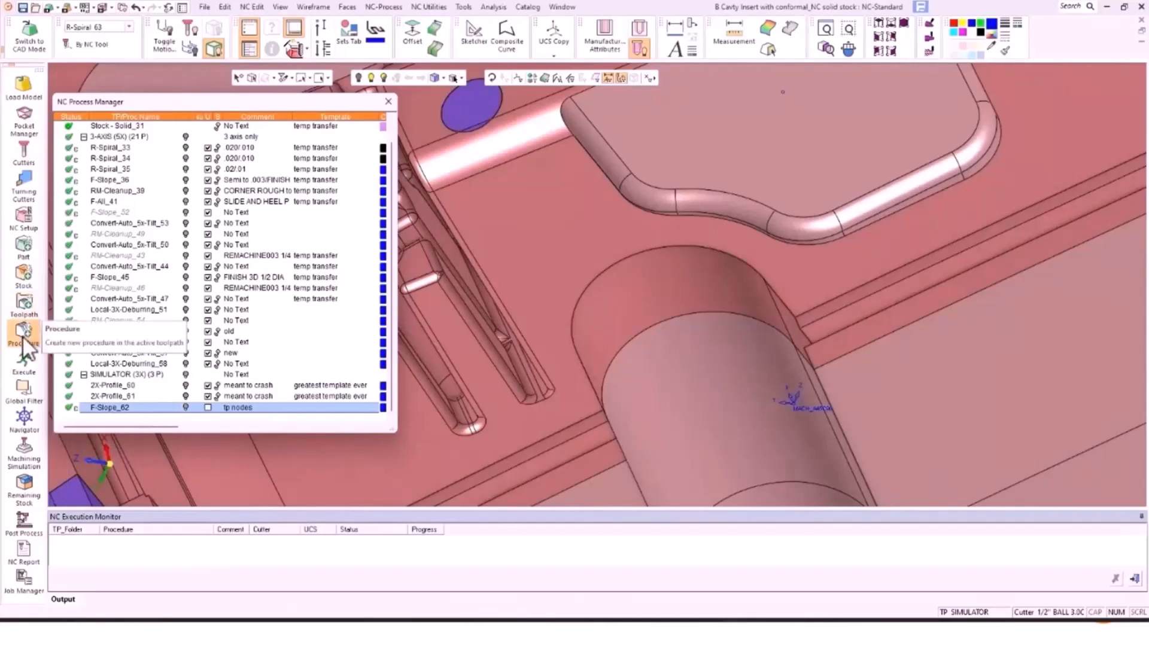
{"action": "left_click", "coordinate": [129, 27]}
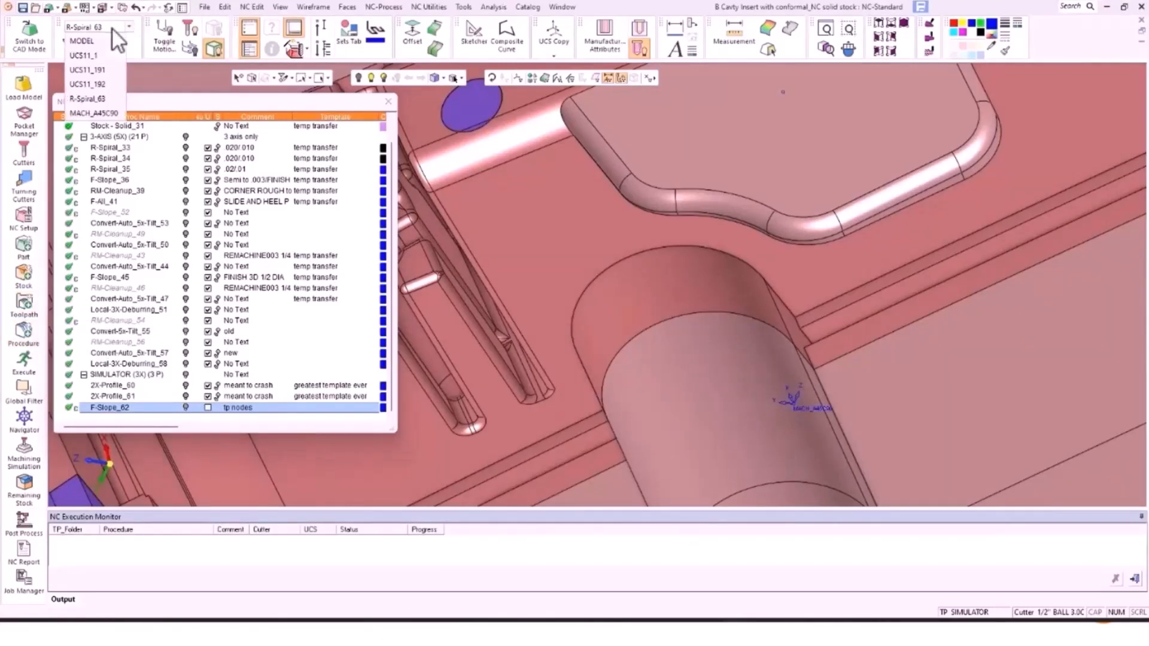
{"action": "left_click", "coordinate": [97, 113]}
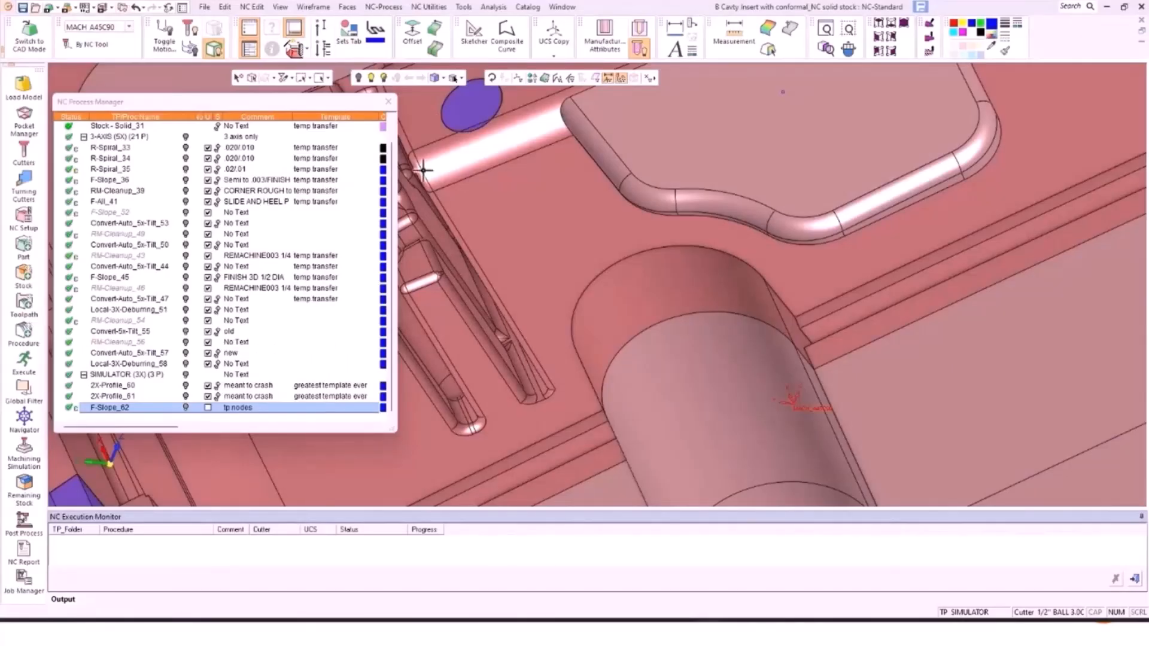
{"action": "left_click", "coordinate": [207, 321]}
Step: Select only R-Spiral_33 and view its roughing toolpath on the part
{"action": "left_click", "coordinate": [186, 148]}
{"action": "left_click", "coordinate": [185, 169], "text": "shift"}
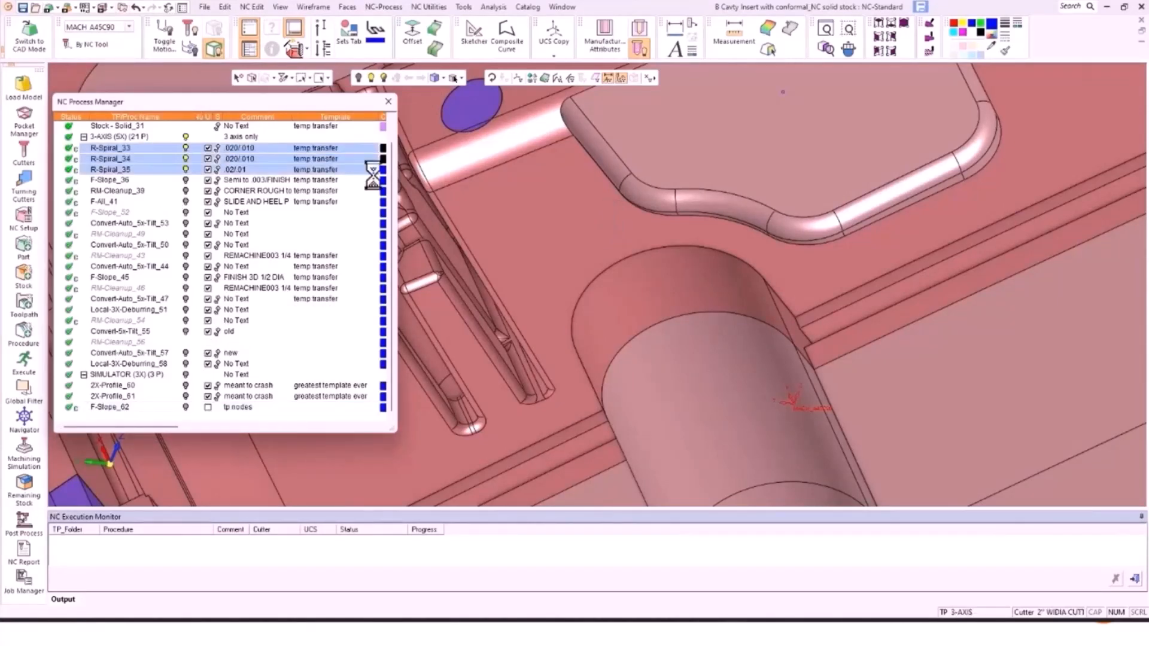
{"action": "left_click", "coordinate": [185, 148]}
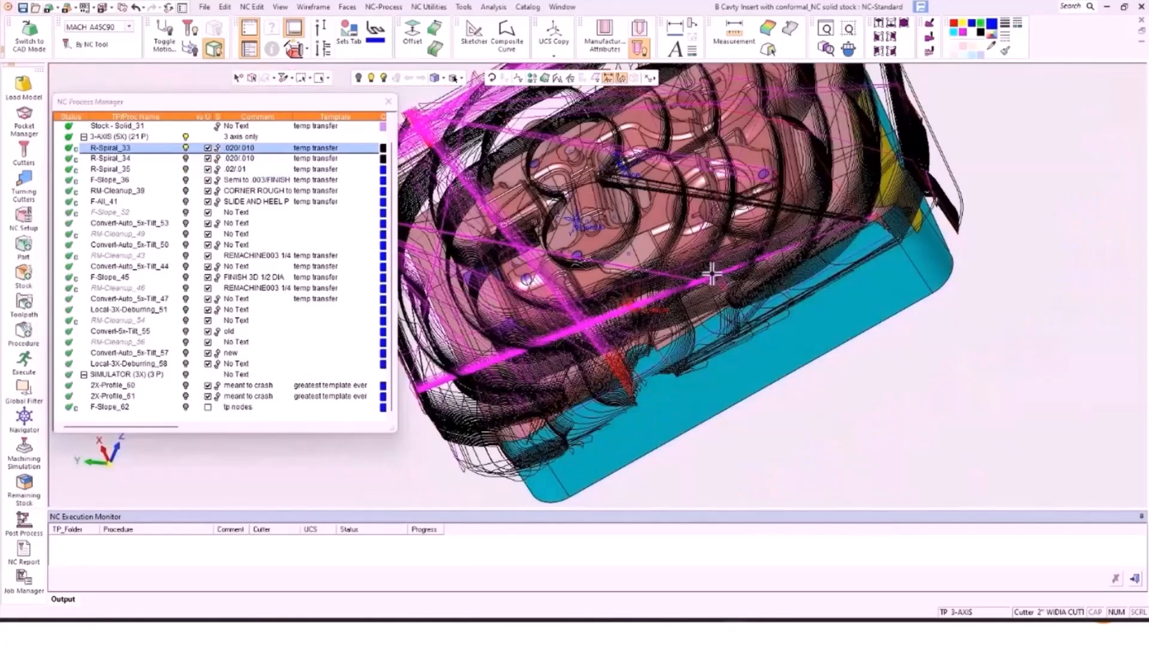
{"action": "middle_click_drag", "start_coordinate": [712, 275], "coordinate": [810, 308]}
Step: Open R-Spiral_33's execution log, highlight the 04:02:53 estimated machining time, then close it
{"action": "right_click", "coordinate": [111, 151]}
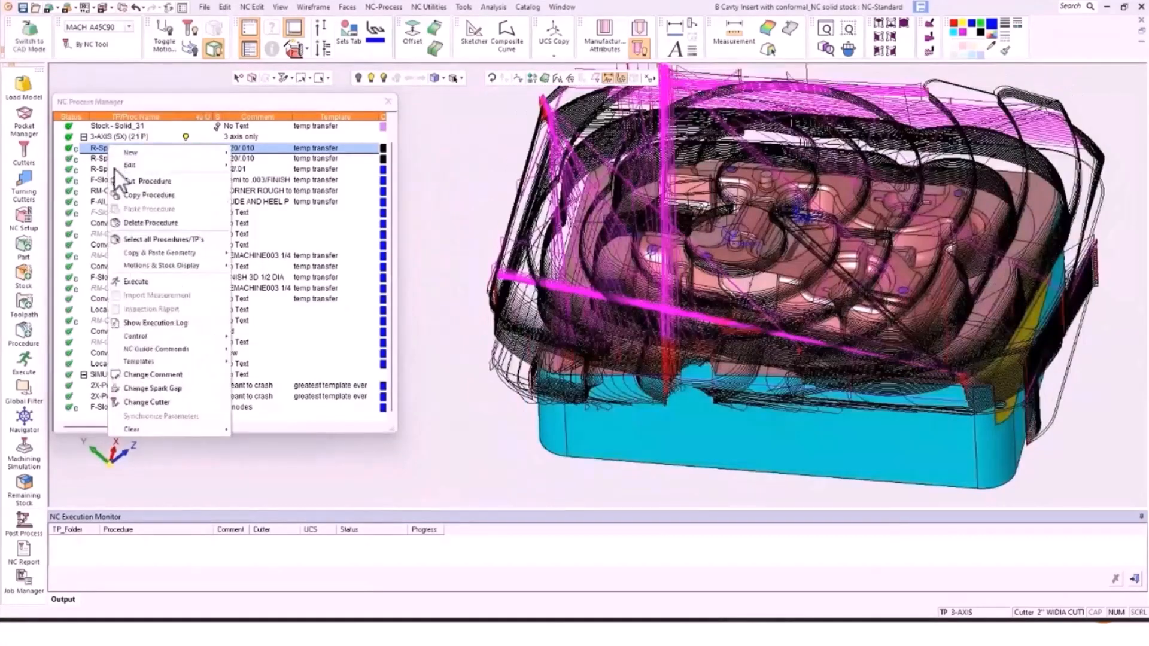
{"action": "left_click", "coordinate": [167, 325]}
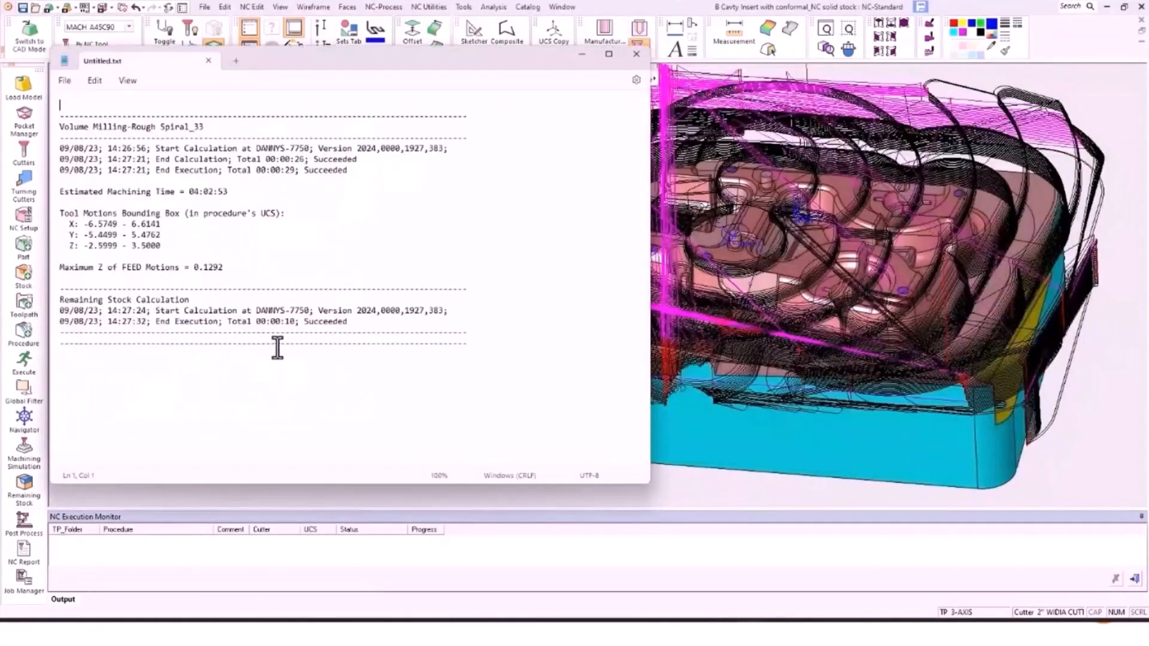
{"action": "left_click_drag", "start_coordinate": [189, 192], "coordinate": [228, 191]}
{"action": "left_click", "coordinate": [635, 54]}
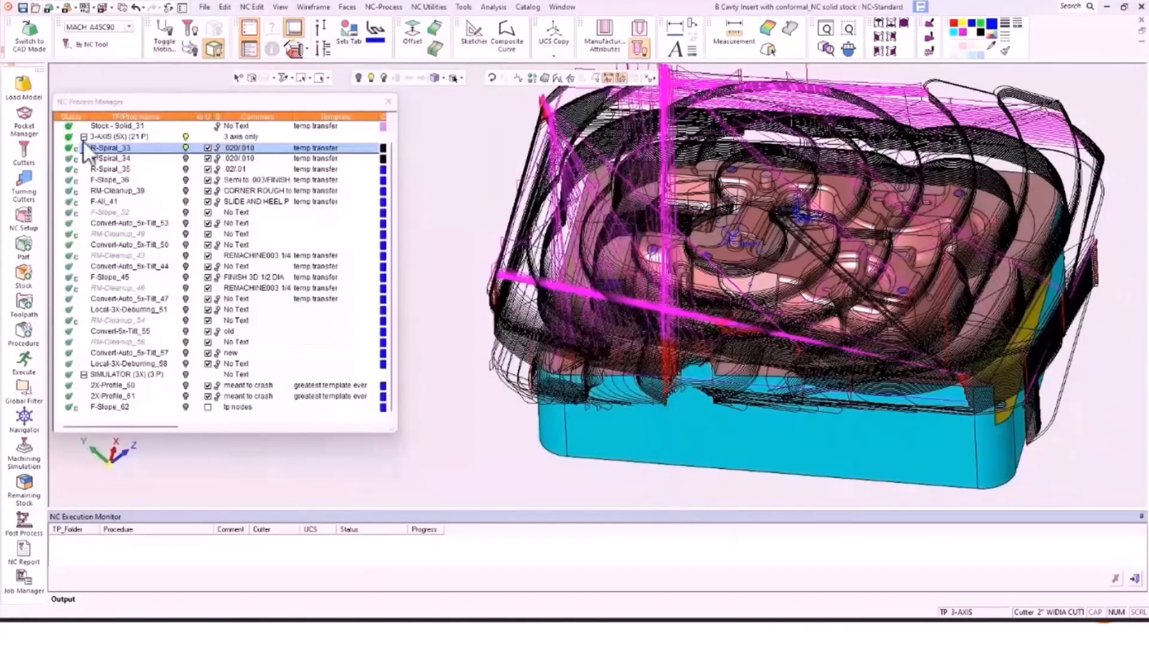
Step: In Multi Cutters by Tool Life, set Cutting Time 62, divide Only In Air, and create new cutters
{"action": "left_click", "coordinate": [262, 6]}
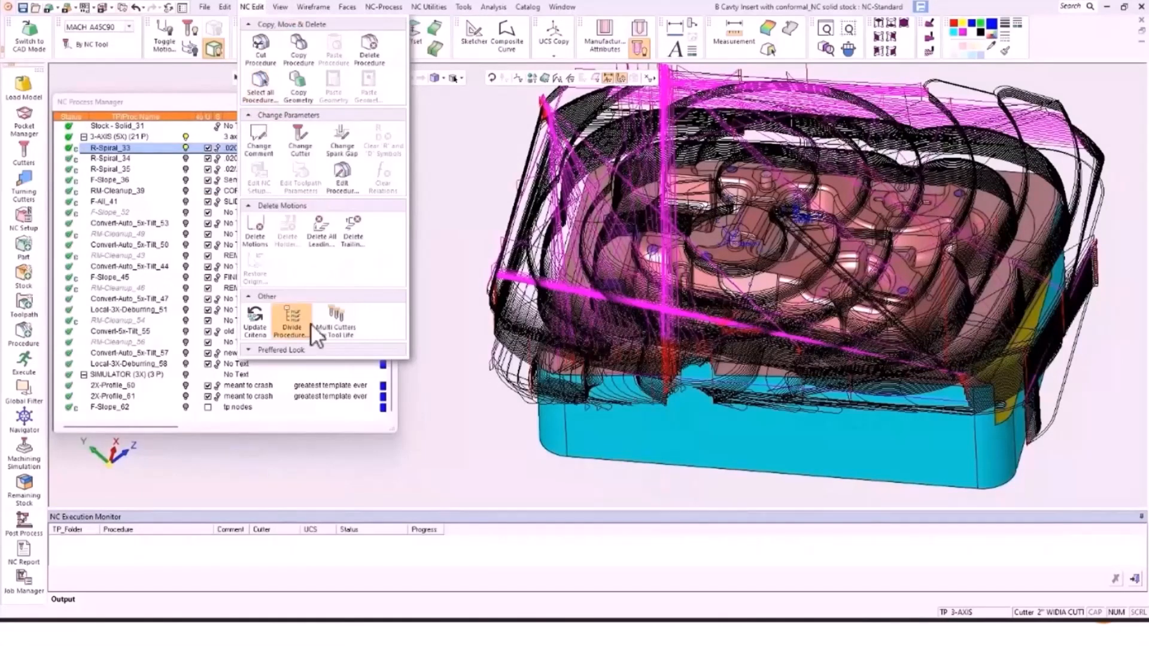
{"action": "left_click", "coordinate": [339, 317]}
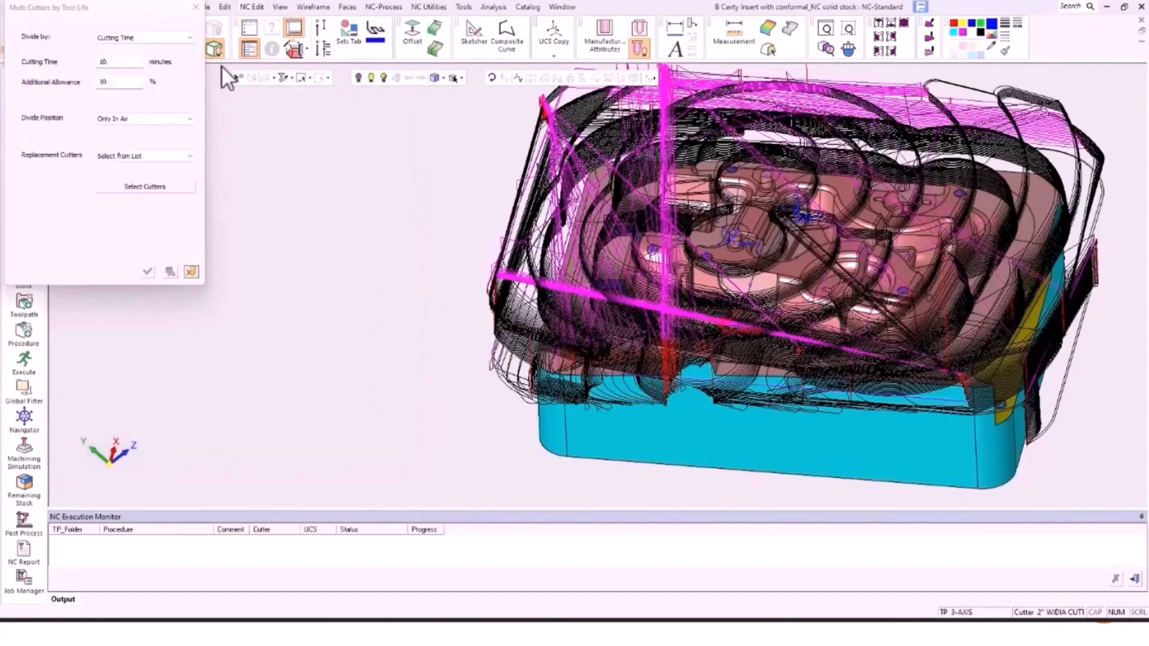
{"action": "double_click", "coordinate": [121, 61]}
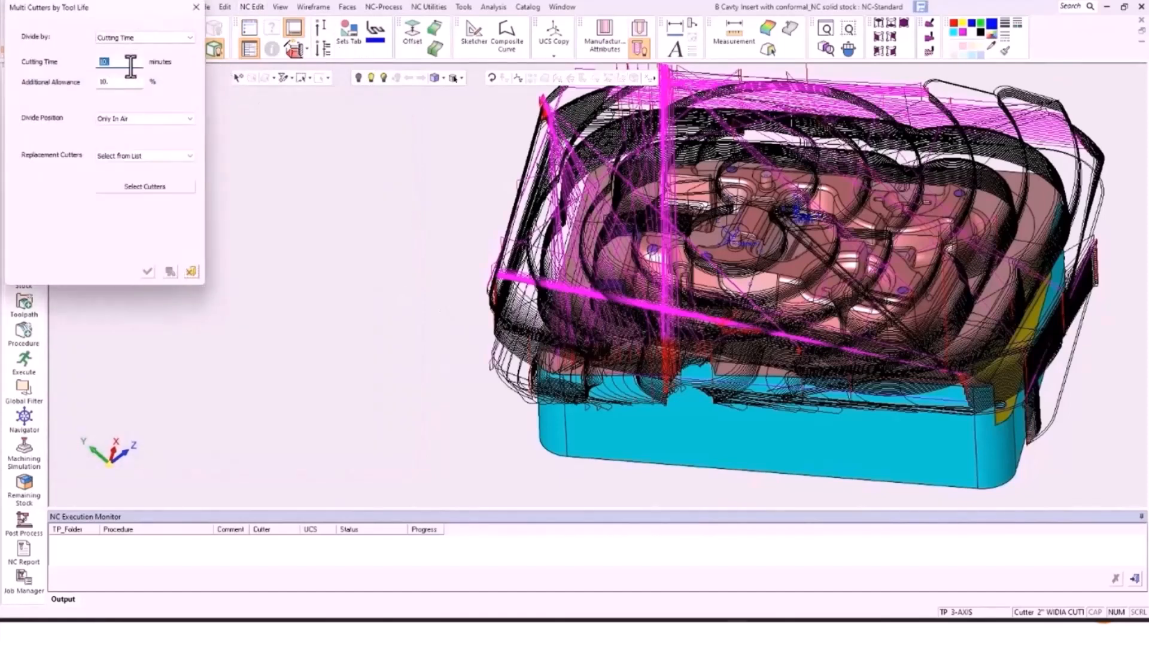
{"action": "type", "text": "62"}
{"action": "left_click", "coordinate": [130, 120]}
{"action": "left_click", "coordinate": [129, 117]}
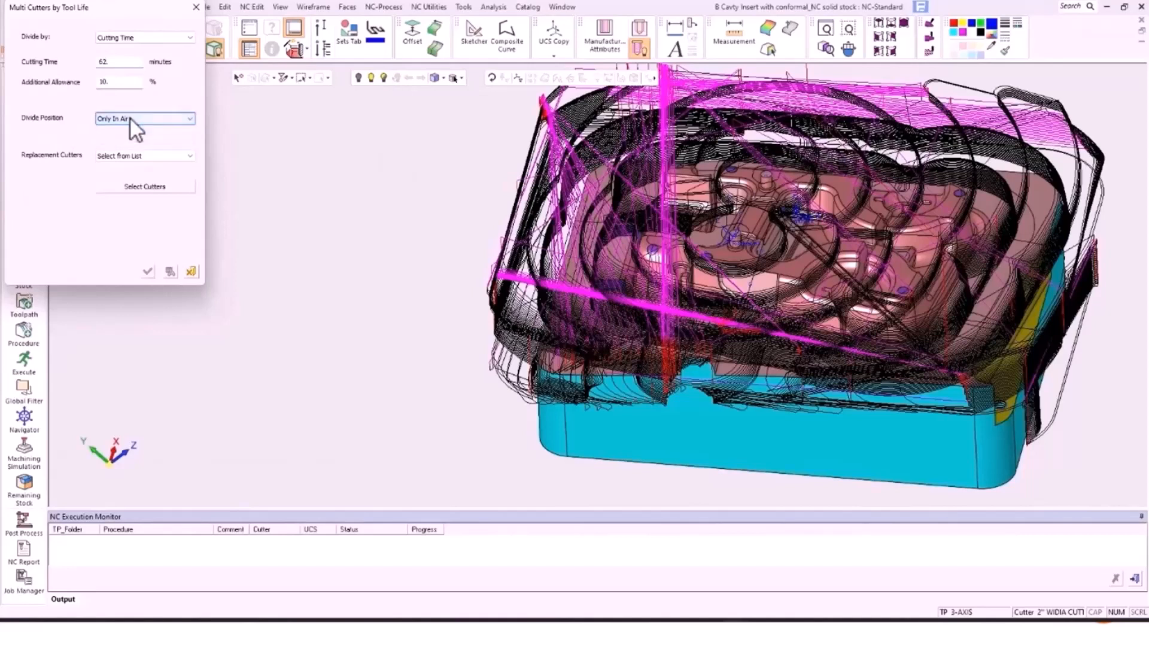
{"action": "left_click", "coordinate": [165, 155]}
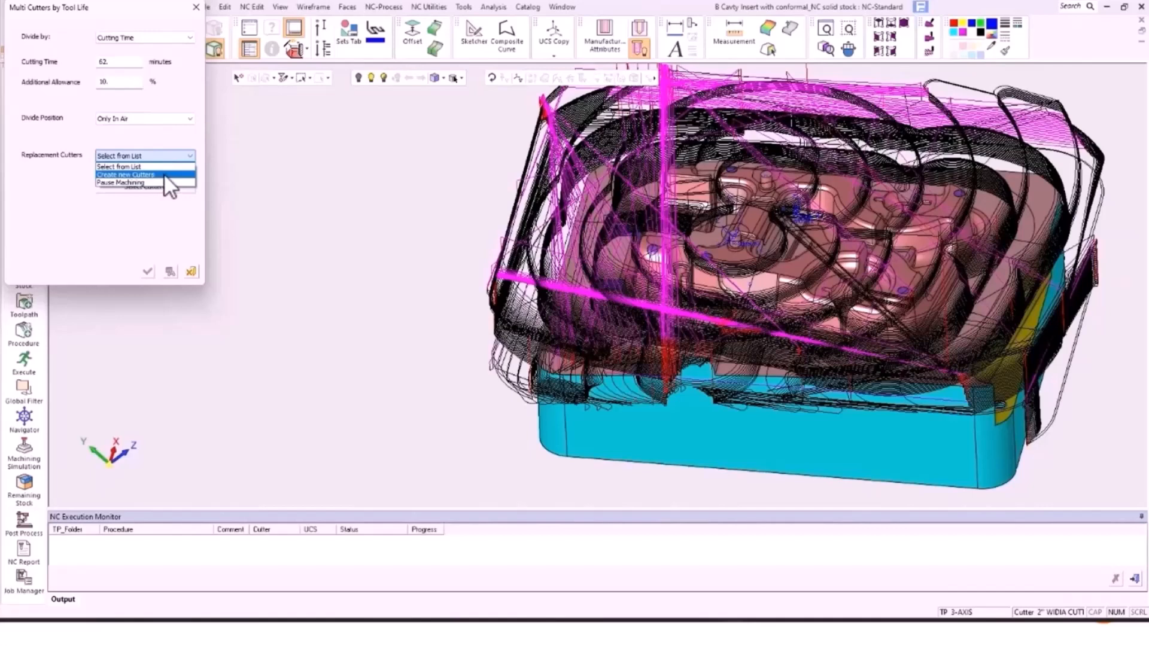
{"action": "left_click", "coordinate": [163, 174]}
Step: Set the First Magazine Number to 26 and apply the tool-life split settings
{"action": "left_click", "coordinate": [154, 186]}
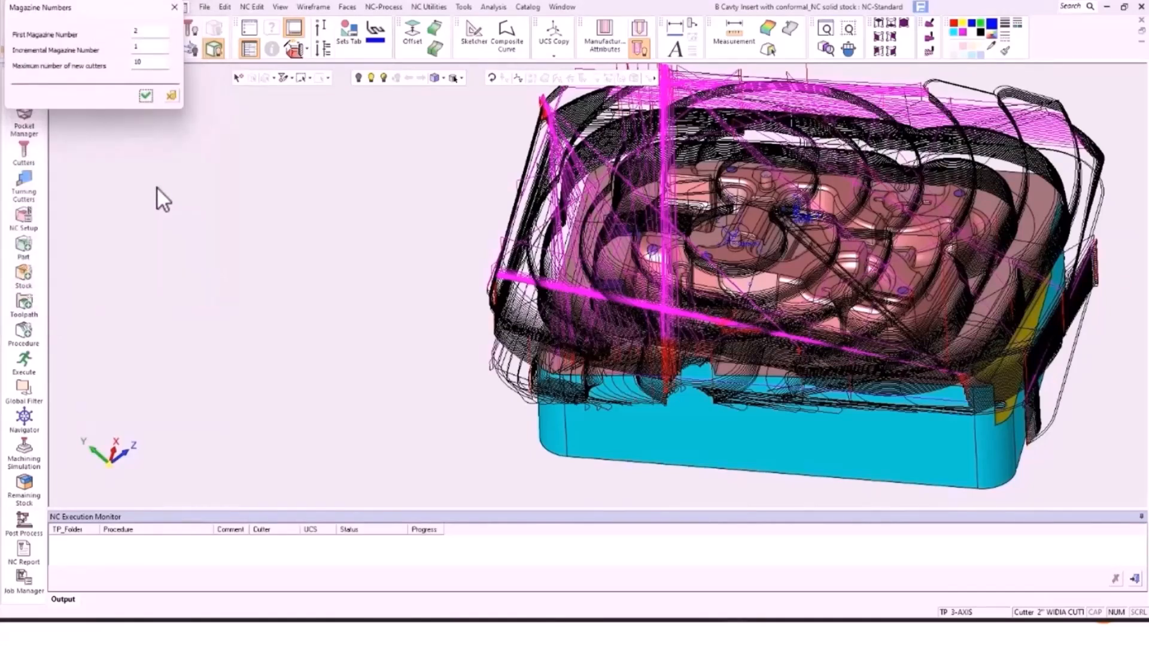
{"action": "double_click", "coordinate": [144, 31]}
{"action": "type", "text": "26"}
{"action": "left_click", "coordinate": [140, 46]}
{"action": "left_click_drag", "start_coordinate": [141, 62], "coordinate": [131, 64]}
{"action": "left_click", "coordinate": [147, 96]}
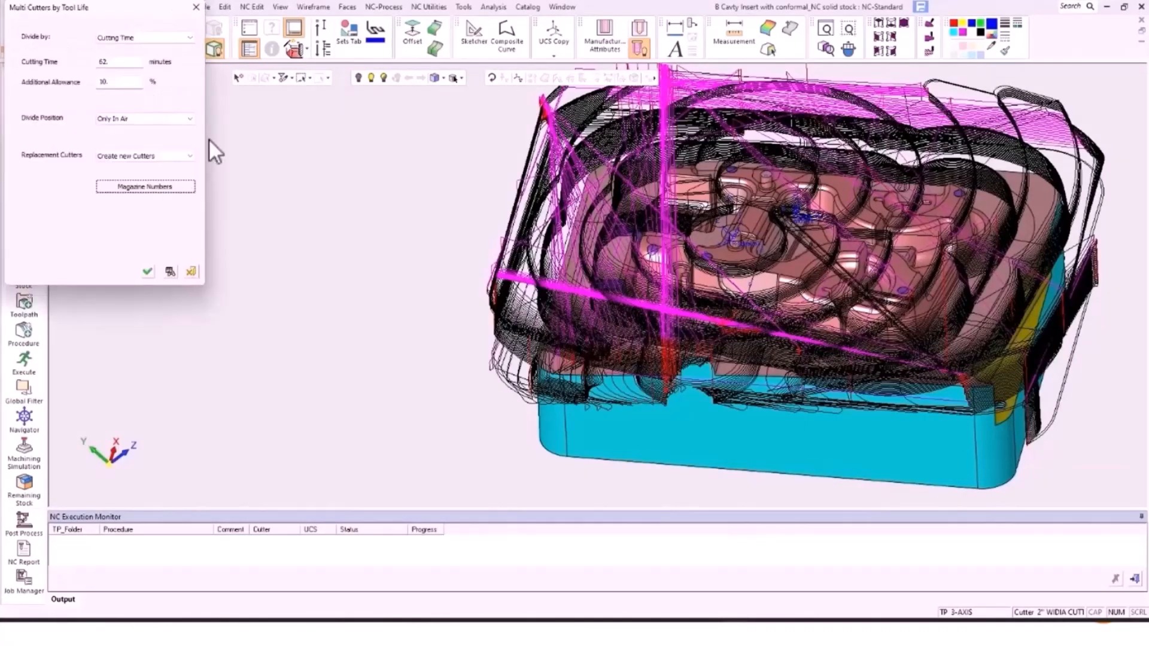
{"action": "left_click", "coordinate": [148, 272]}
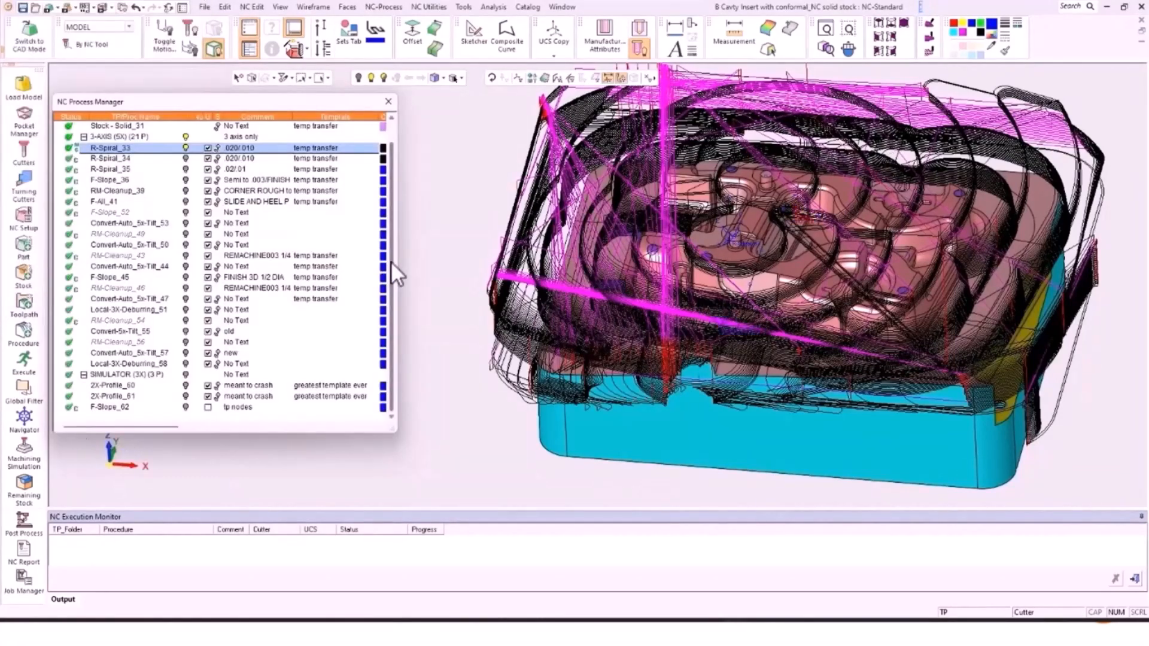
Step: Divide R-Spiral_33 into R-Spiral_64 through R-Spiral_67 and show only R-Spiral_64's toolpath
{"action": "right_click", "coordinate": [128, 148]}
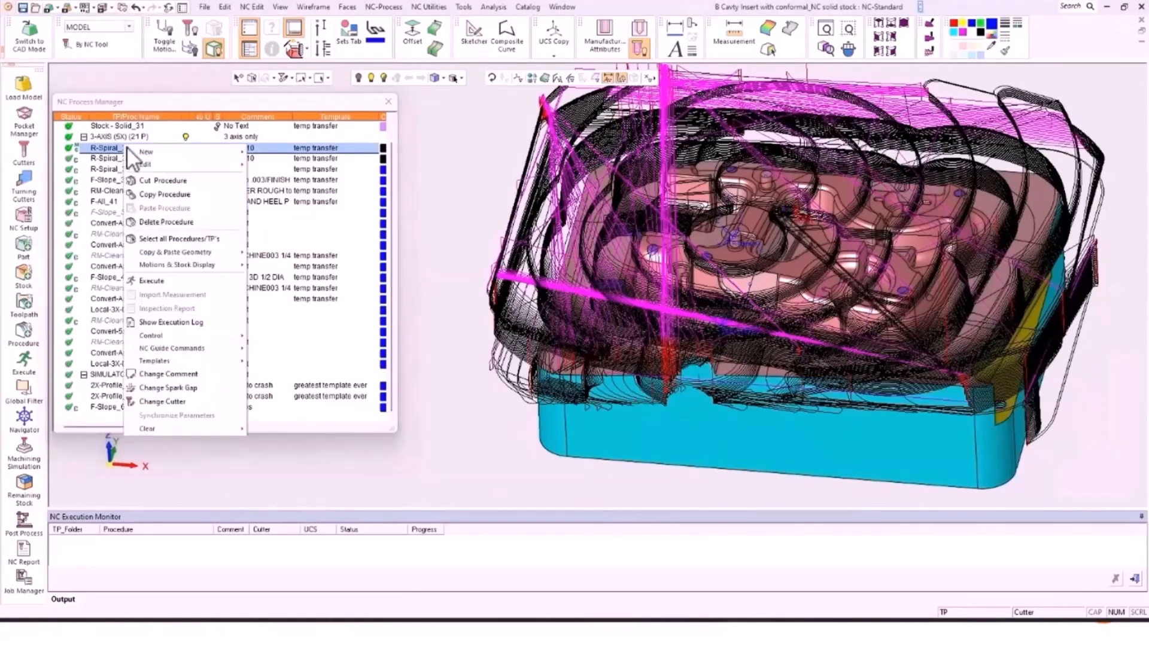
{"action": "left_click", "coordinate": [253, 8]}
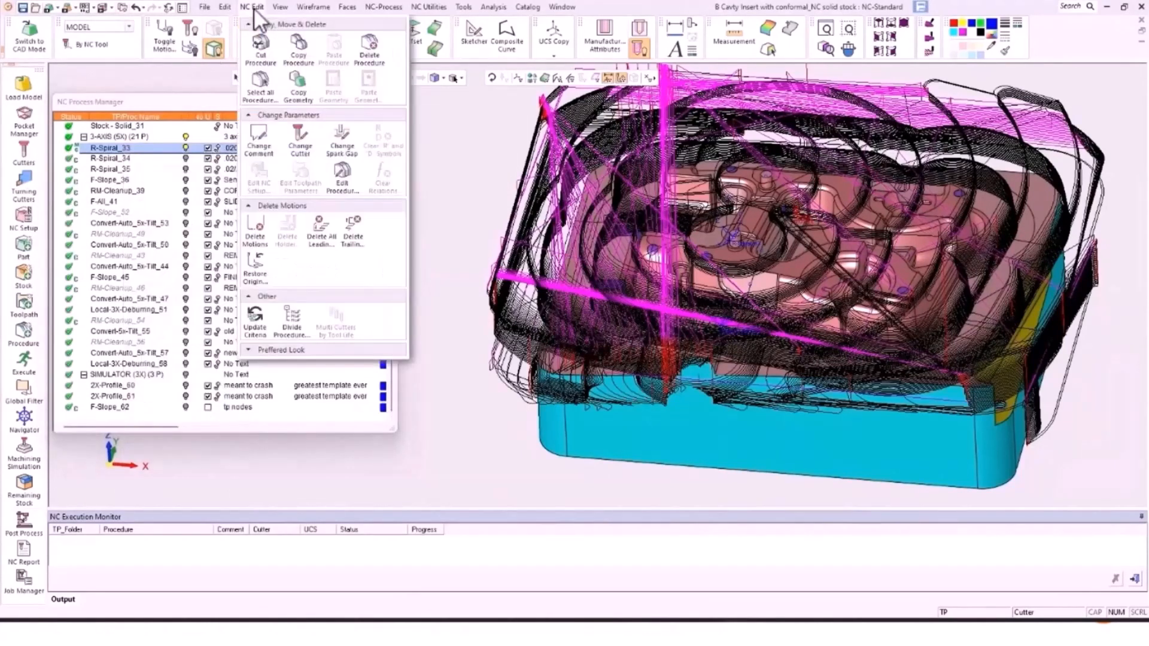
{"action": "left_click", "coordinate": [296, 317]}
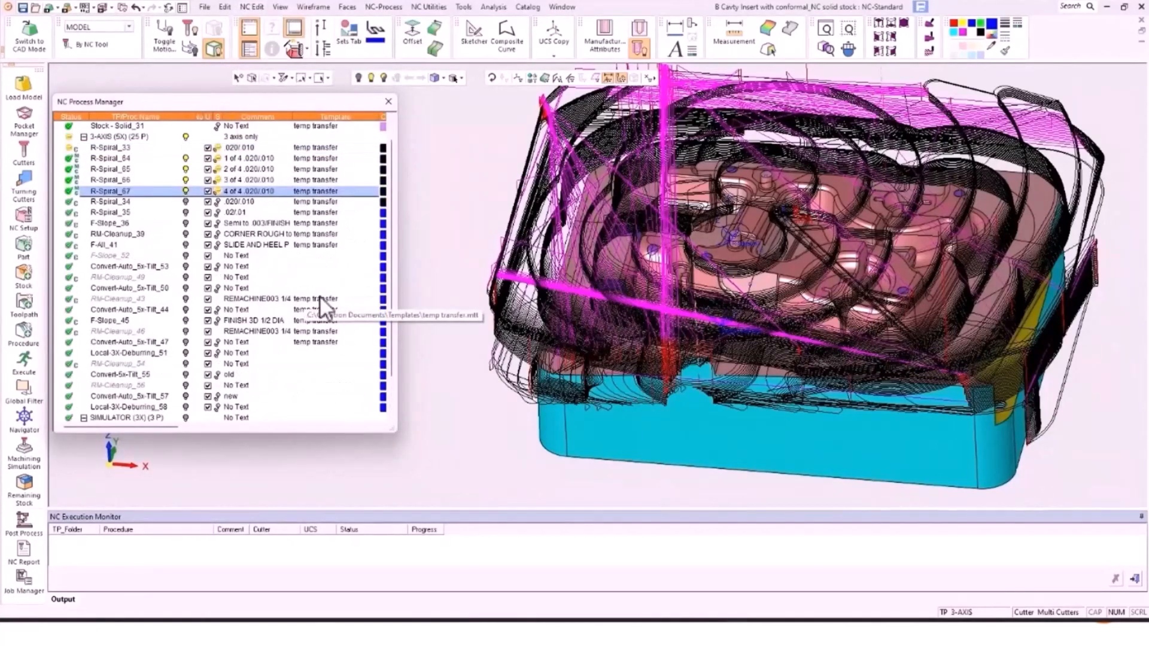
{"action": "left_click", "coordinate": [185, 137]}
{"action": "left_click", "coordinate": [186, 157]}
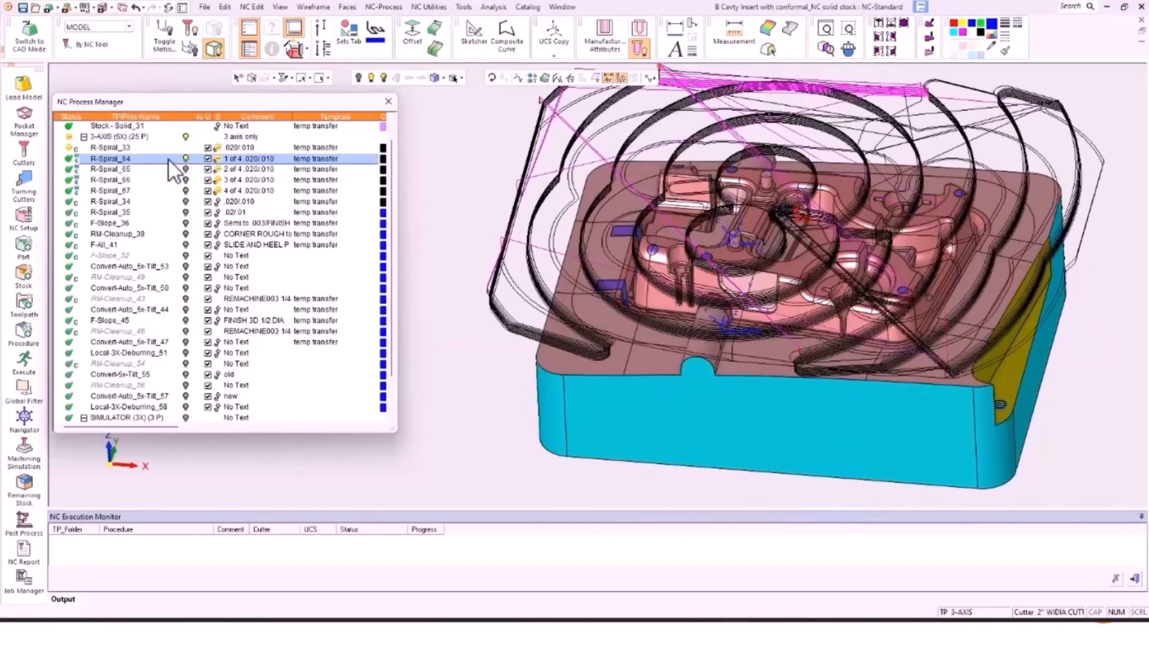
Step: Check R-Spiral_64's execution log for its 01:11:31 estimated machining time
{"action": "right_click", "coordinate": [133, 159]}
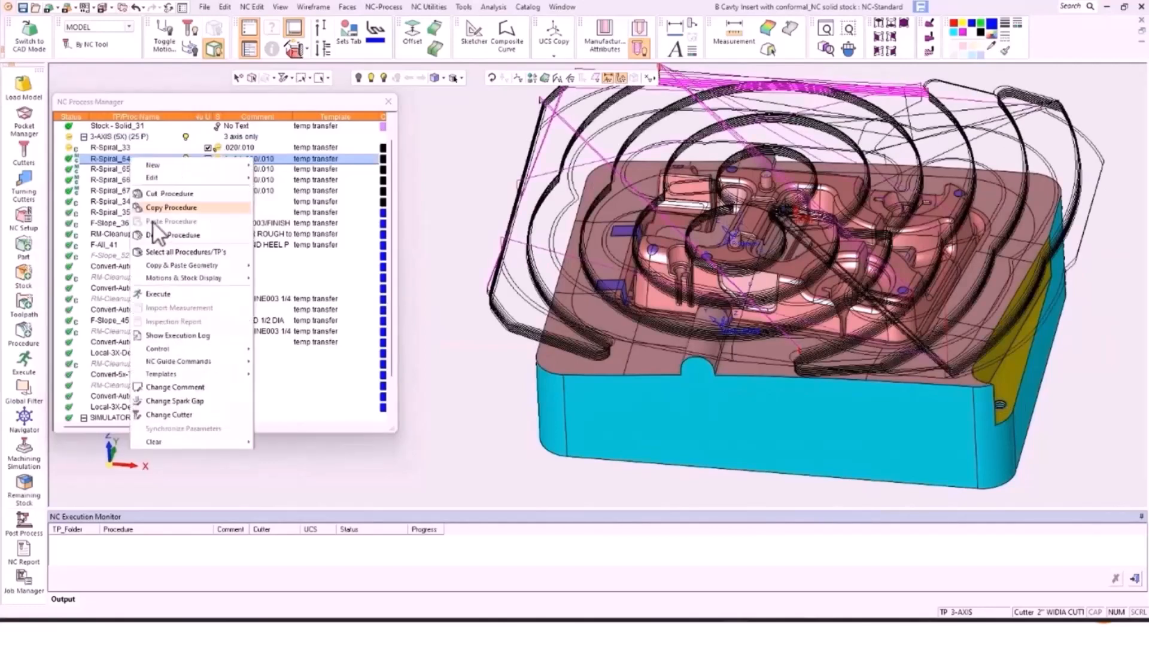
{"action": "left_click", "coordinate": [189, 336]}
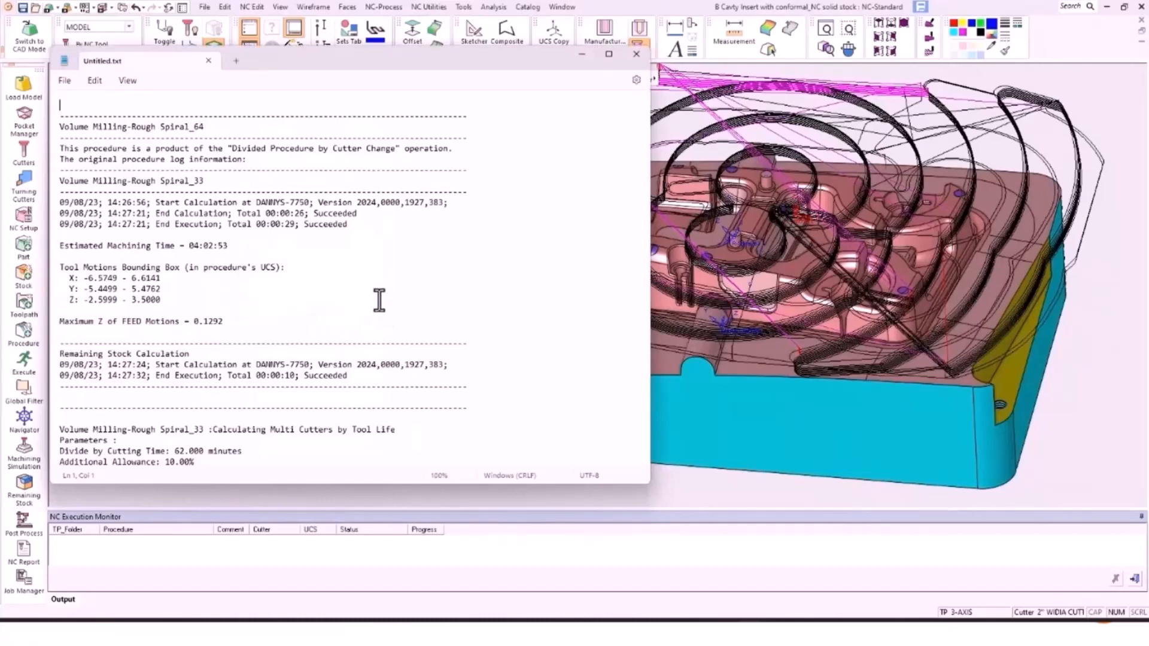
{"action": "scroll", "coordinate": [377, 299], "scroll_direction": "down", "scroll_amount": 8}
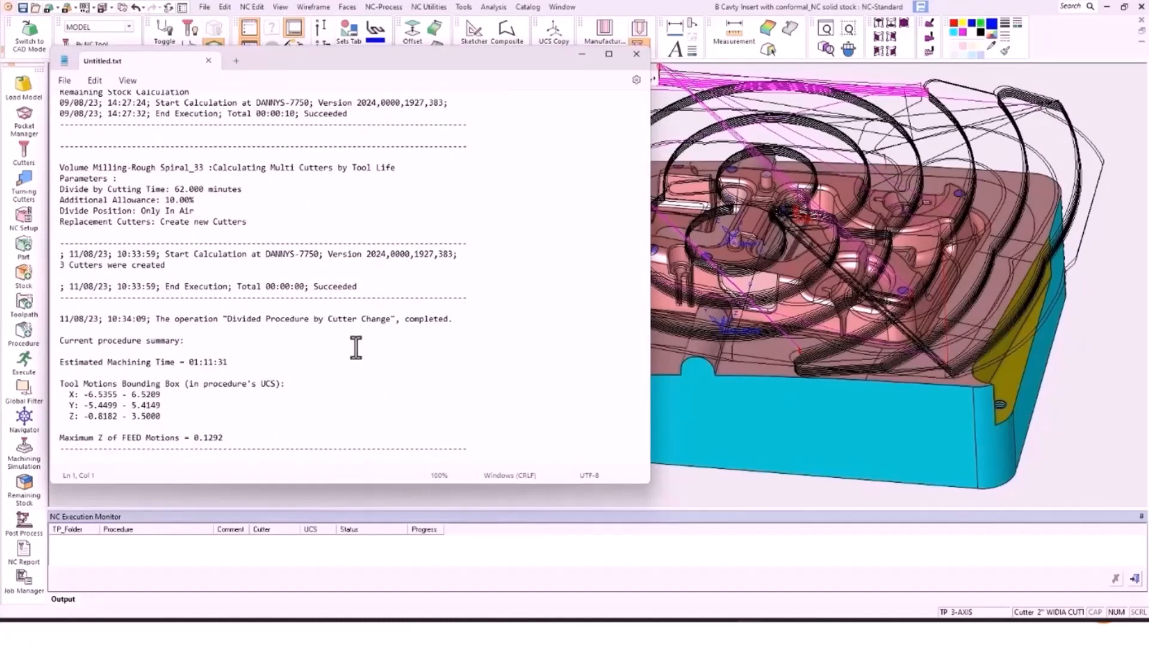
{"action": "left_click_drag", "start_coordinate": [228, 361], "coordinate": [188, 365]}
{"action": "left_click", "coordinate": [637, 54]}
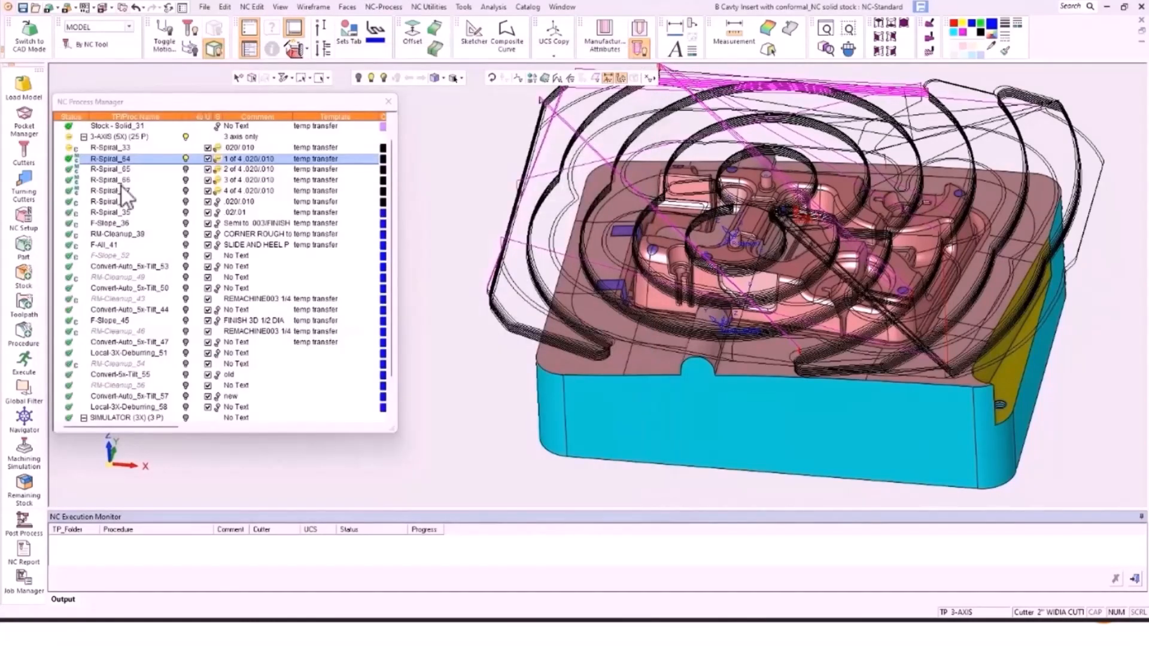
Step: Check R-Spiral_65's execution log for its 01:16:17 estimated machining time
{"action": "right_click", "coordinate": [113, 168]}
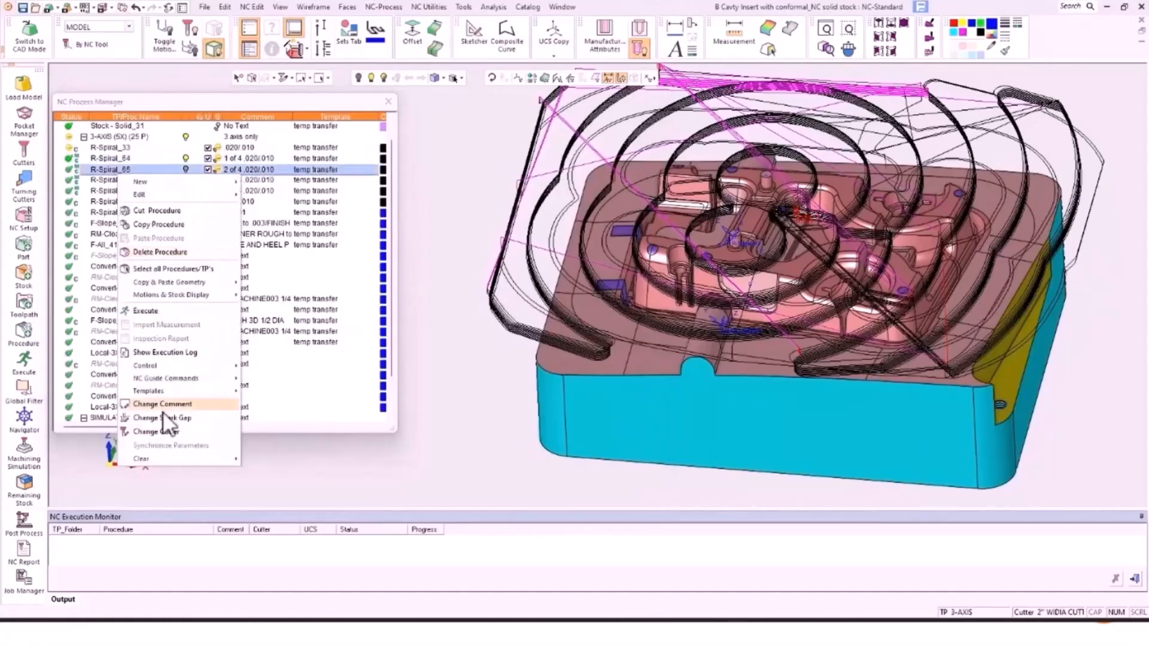
{"action": "left_click", "coordinate": [173, 349]}
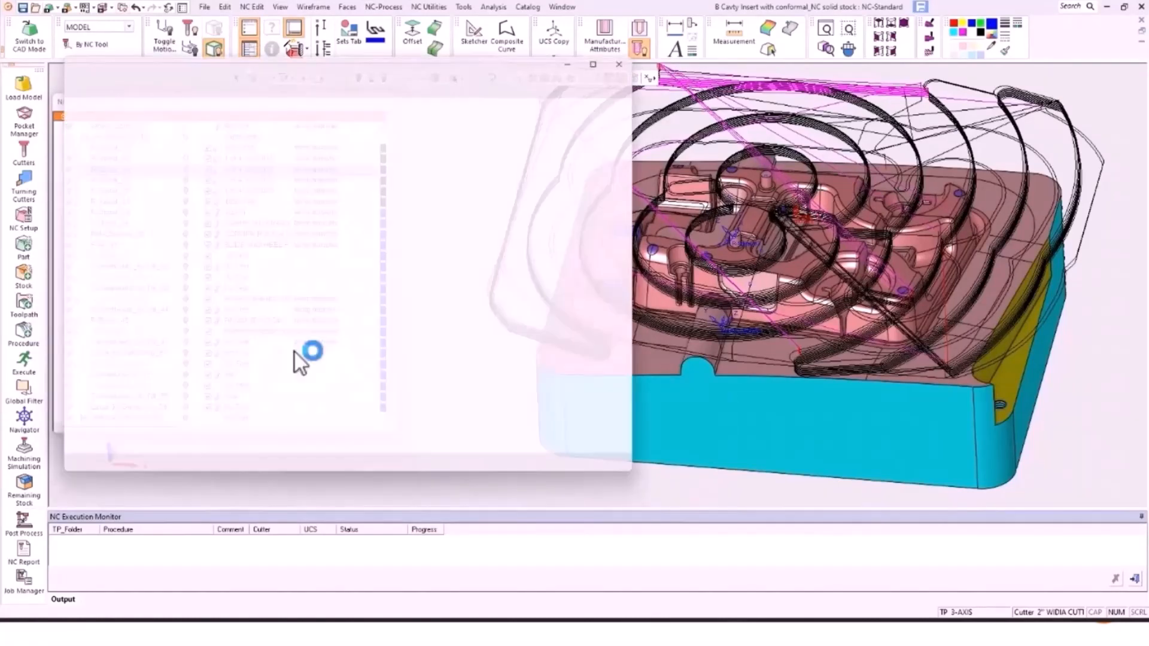
{"action": "scroll", "coordinate": [381, 264], "scroll_direction": "down", "scroll_amount": 8}
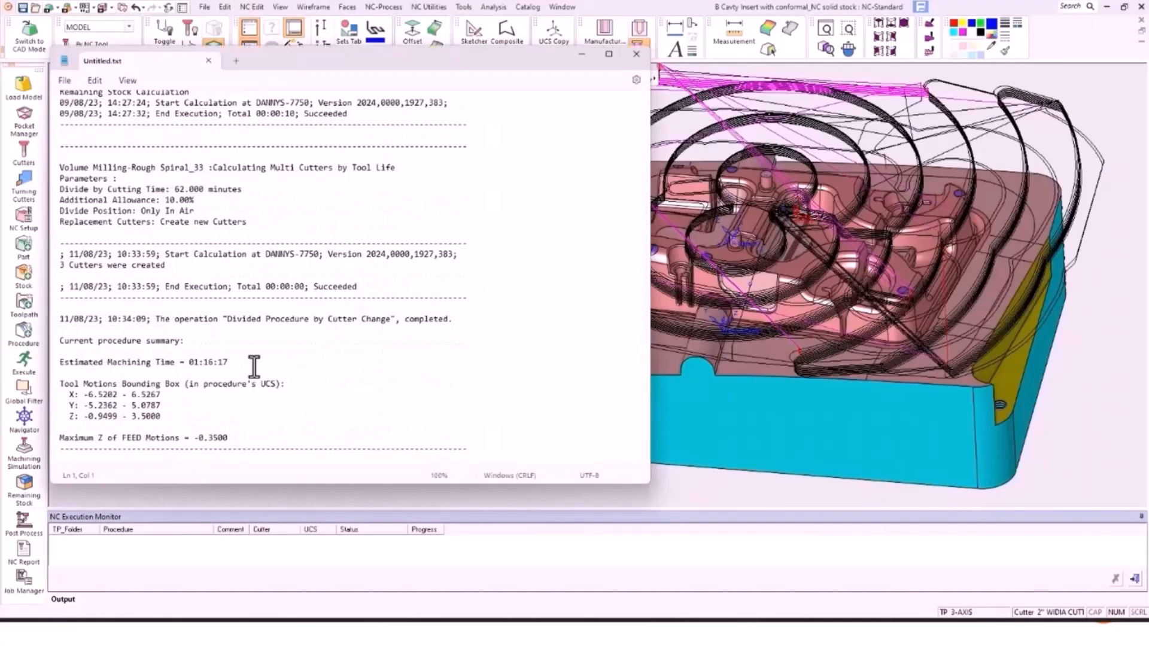
{"action": "left_click_drag", "start_coordinate": [230, 362], "coordinate": [185, 363]}
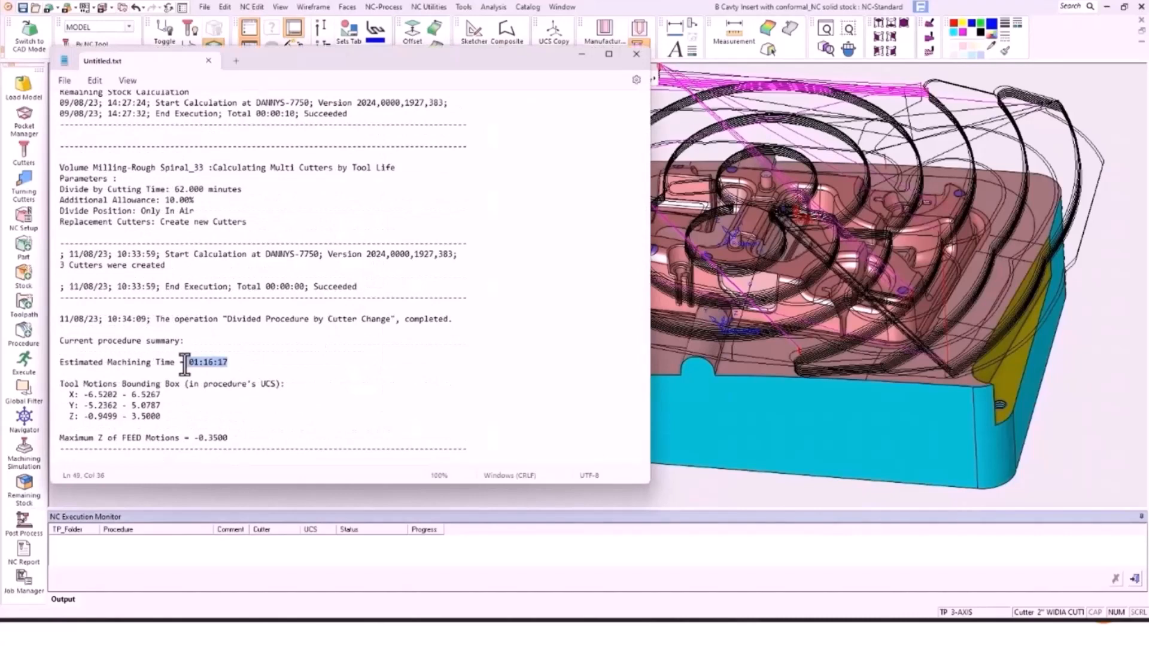
{"action": "left_click", "coordinate": [629, 58]}
Step: Show only R-Spiral_65's toolpath and colour it blue
{"action": "left_click", "coordinate": [185, 191]}
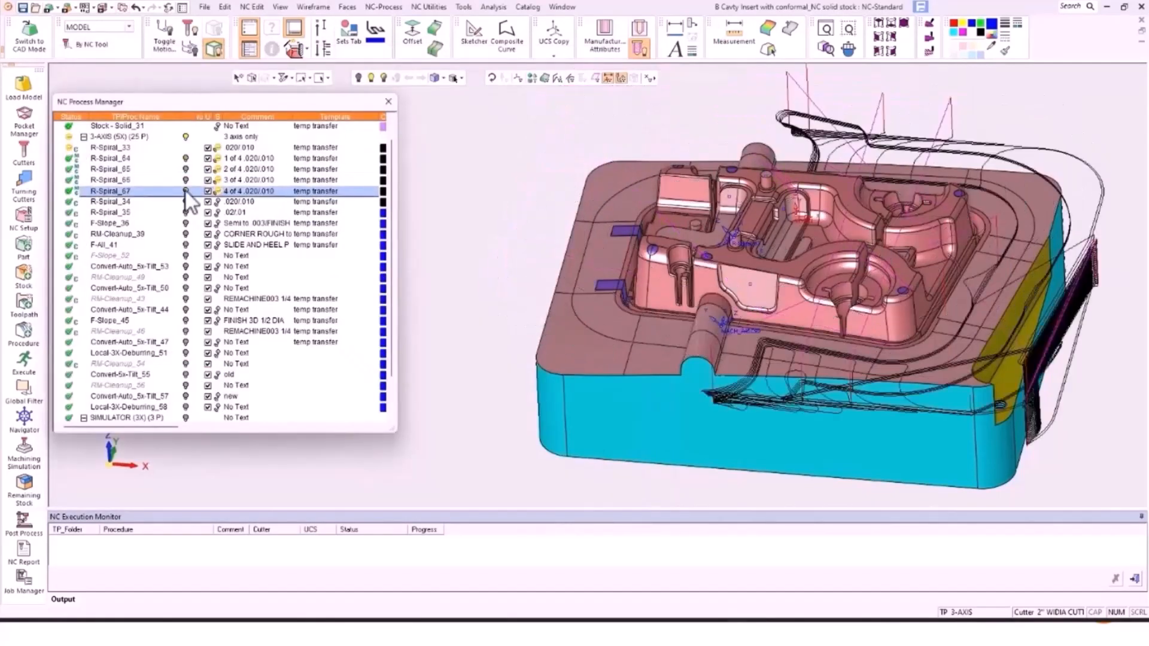
{"action": "left_click", "coordinate": [185, 180]}
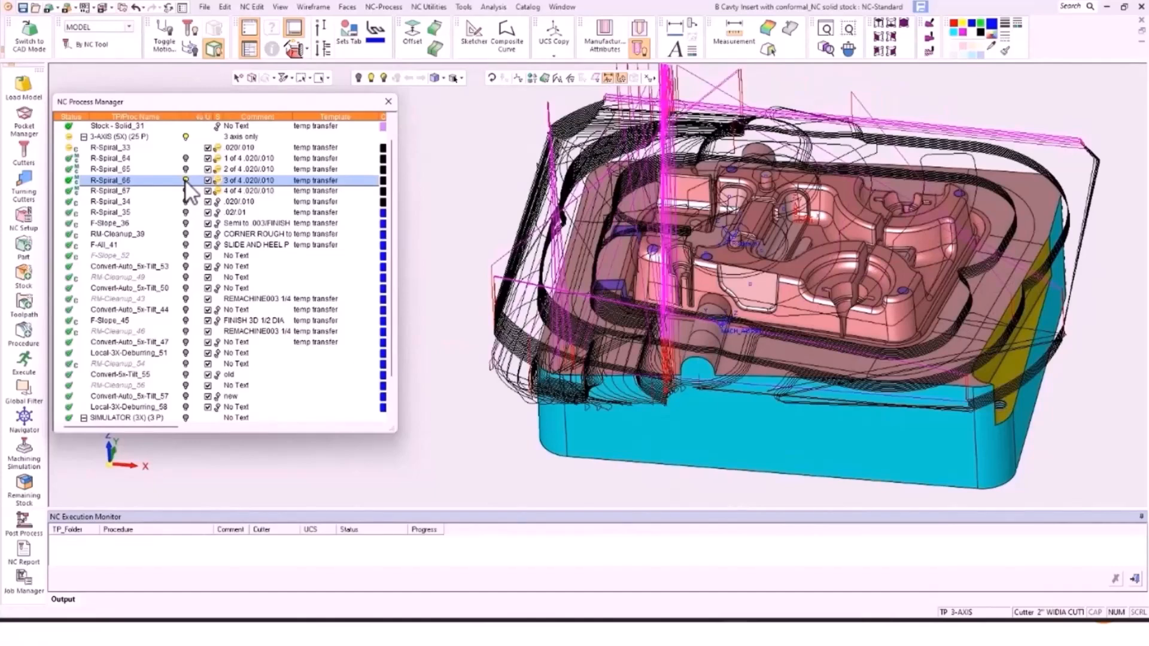
{"action": "left_click", "coordinate": [185, 180]}
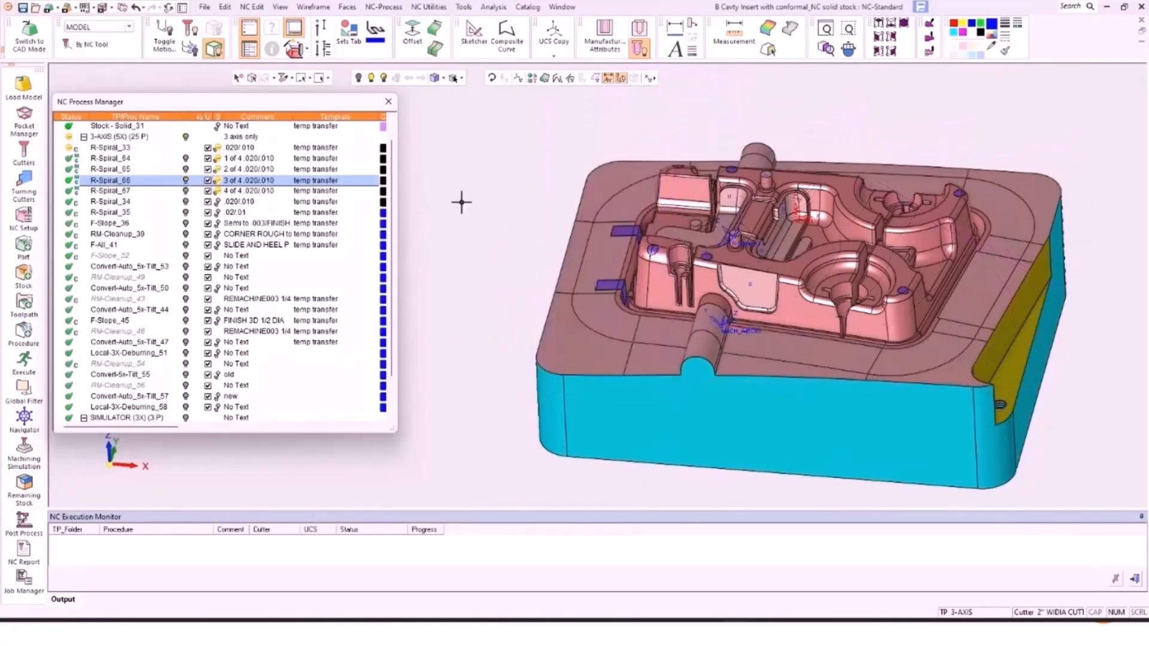
{"action": "left_click", "coordinate": [185, 159]}
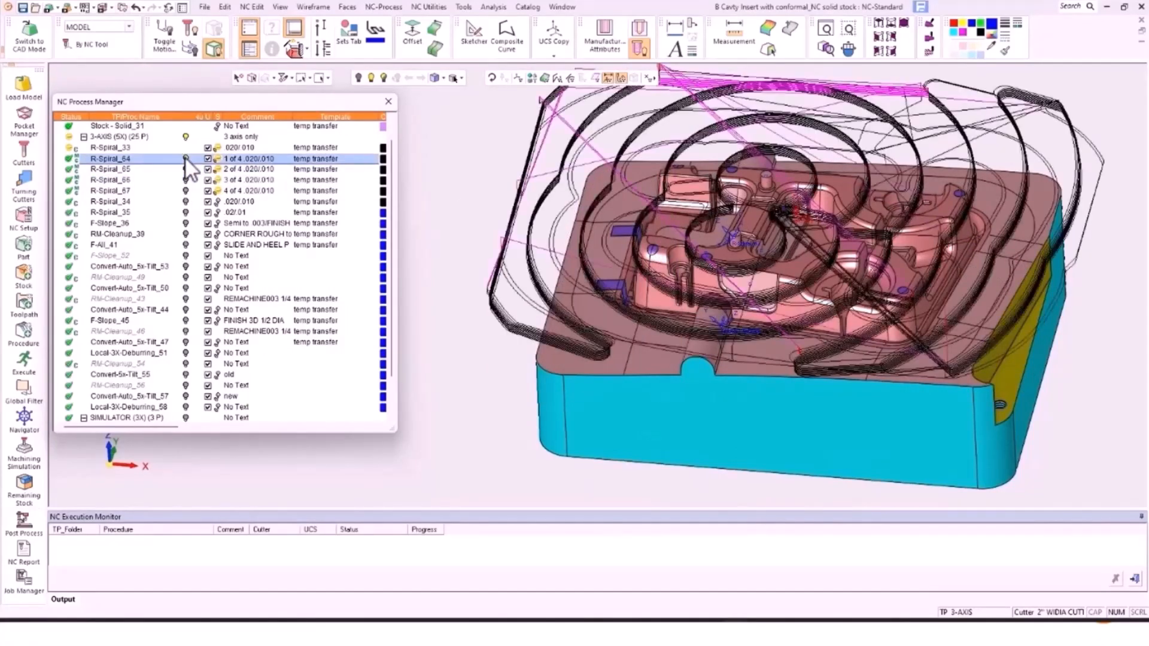
{"action": "left_click", "coordinate": [185, 170]}
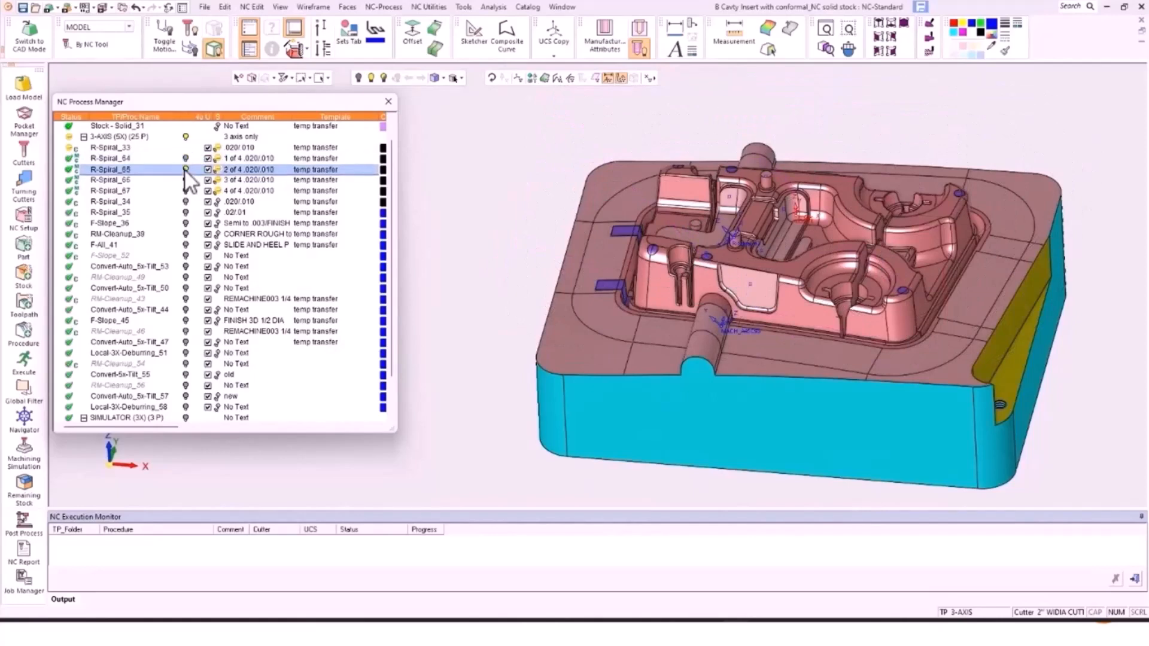
{"action": "left_click", "coordinate": [382, 169]}
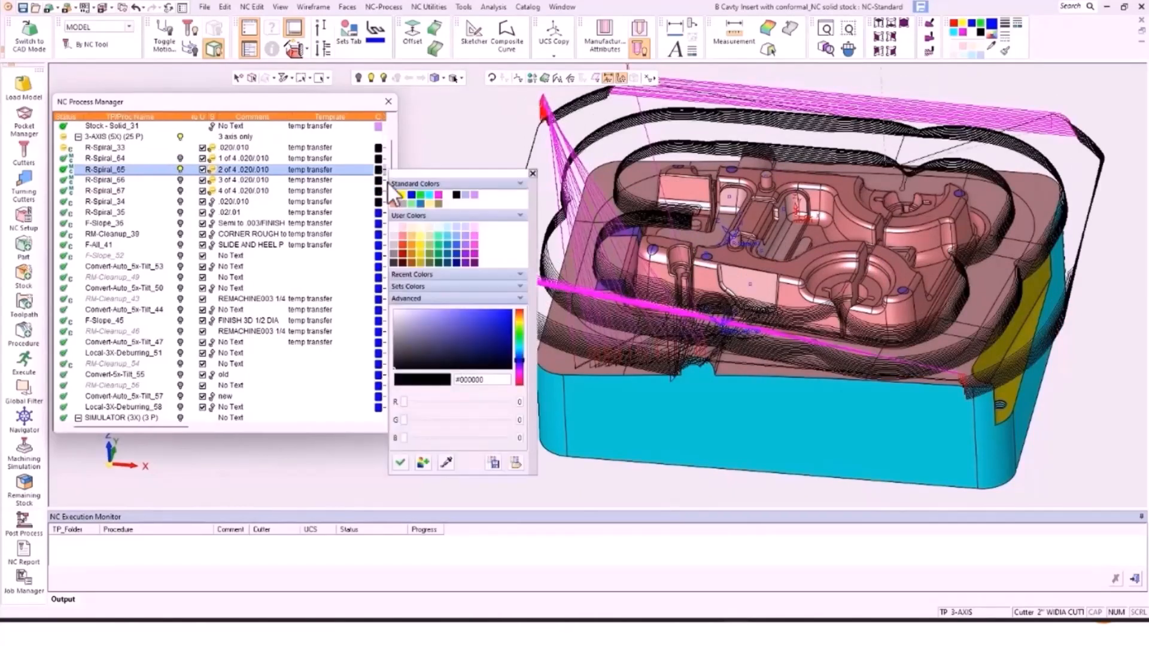
{"action": "left_click", "coordinate": [411, 194]}
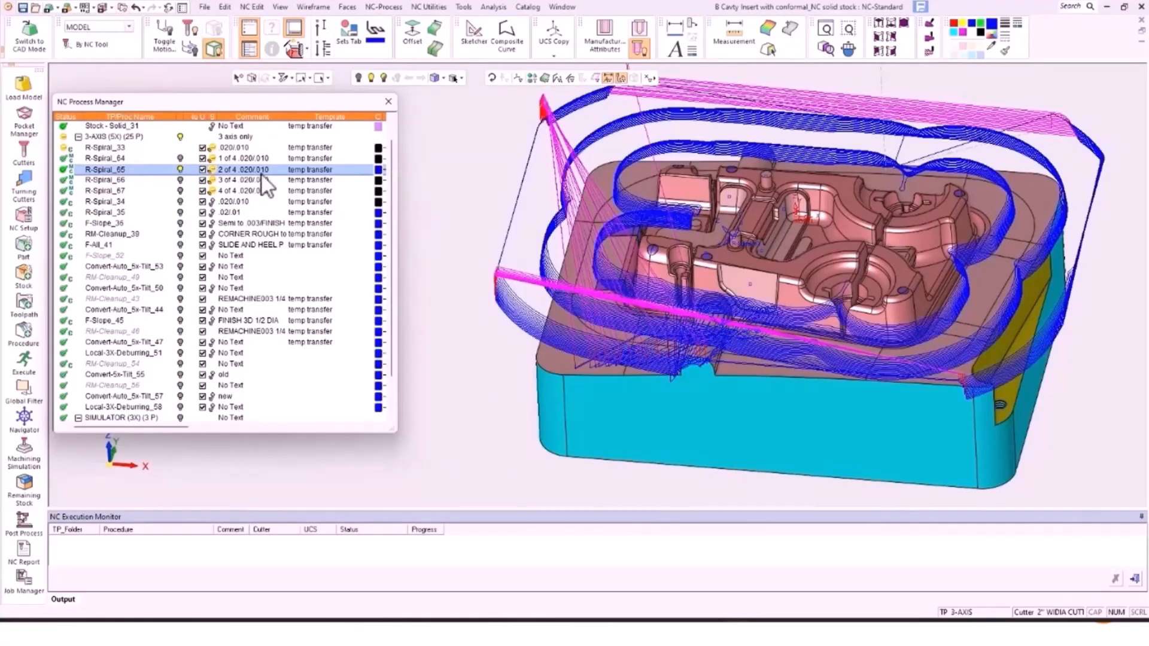
Step: Show R-Spiral_66's toolpath and colour it green
{"action": "left_click", "coordinate": [185, 180]}
{"action": "left_click", "coordinate": [180, 180]}
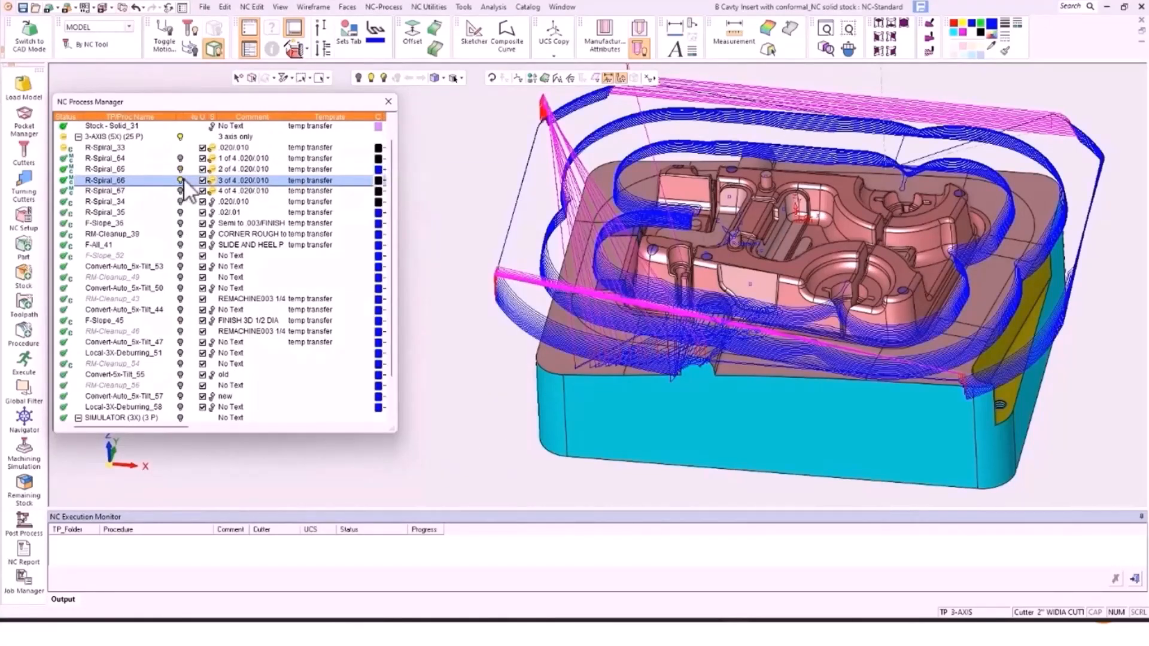
{"action": "left_click", "coordinate": [378, 180]}
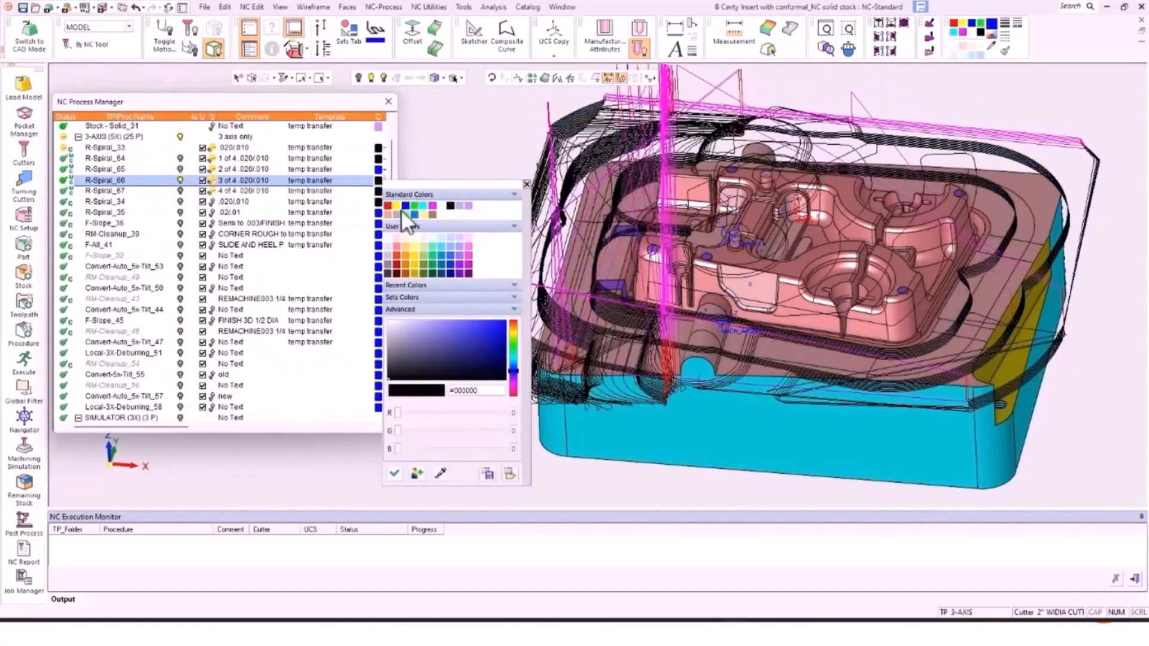
{"action": "left_click", "coordinate": [415, 203]}
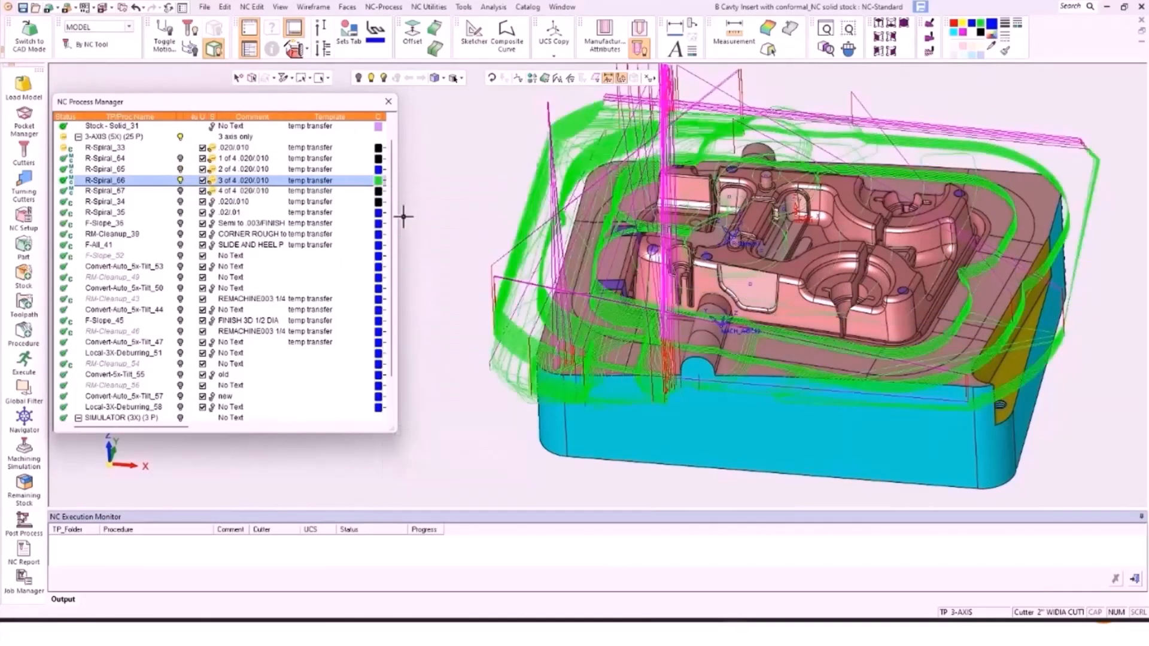
Step: Display all roughing and slope toolpaths together and orbit to inspect them
{"action": "left_click", "coordinate": [181, 190]}
{"action": "left_click", "coordinate": [181, 180]}
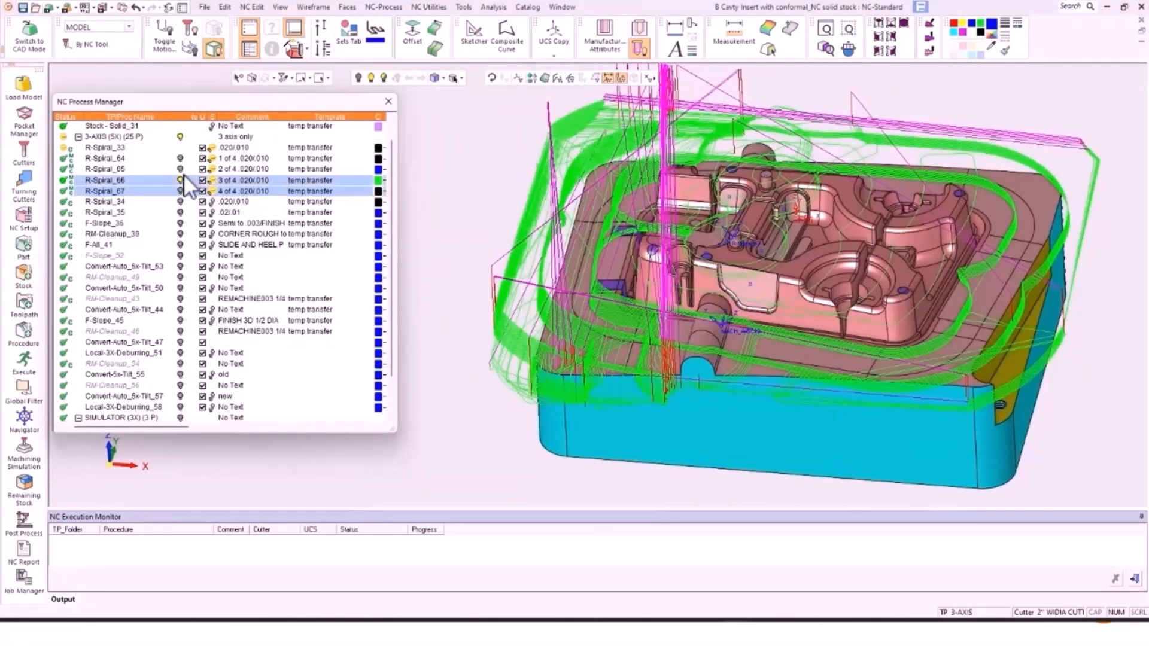
{"action": "left_click", "coordinate": [181, 168]}
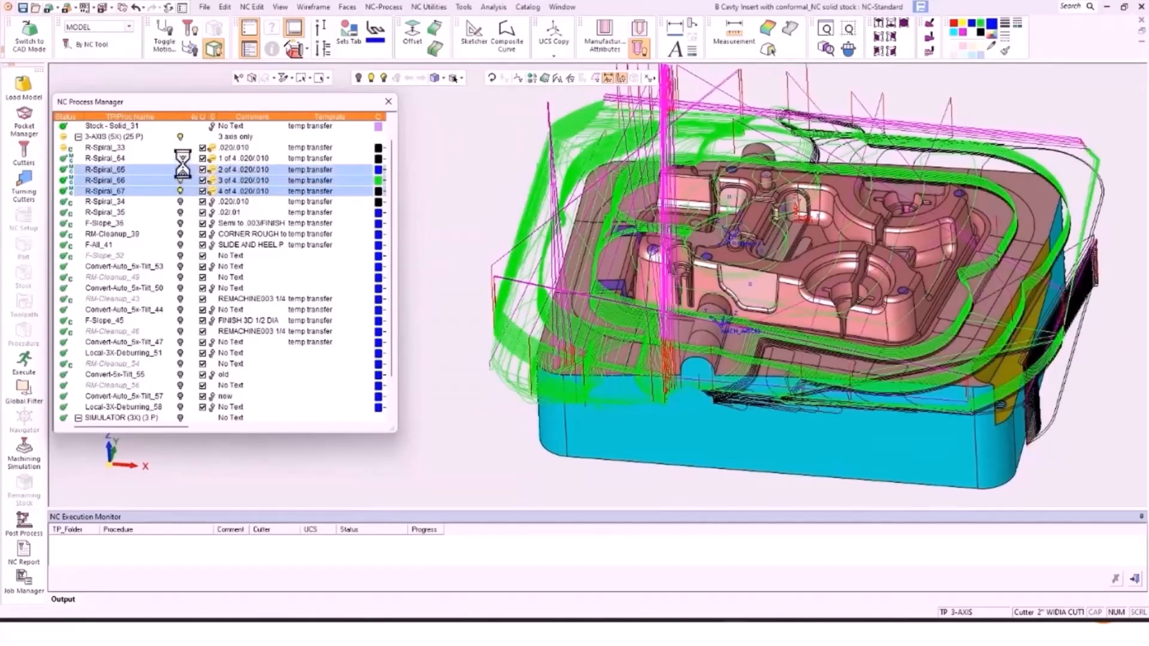
{"action": "left_click", "coordinate": [181, 159]}
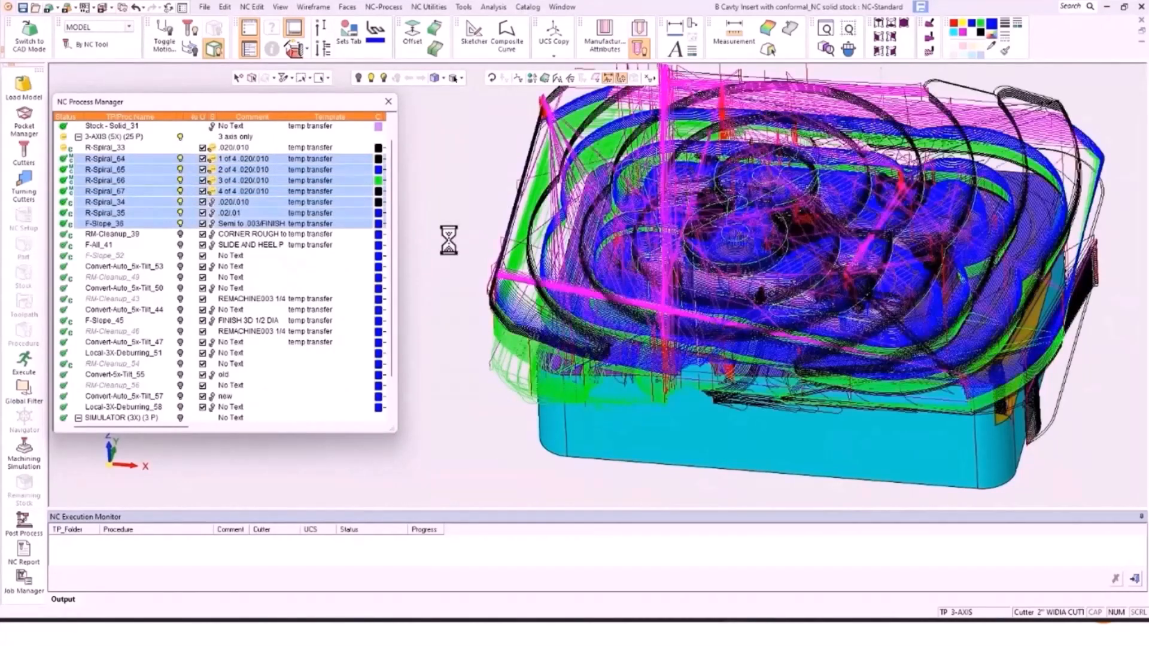
{"action": "middle_click_drag", "start_coordinate": [789, 303], "coordinate": [784, 249]}
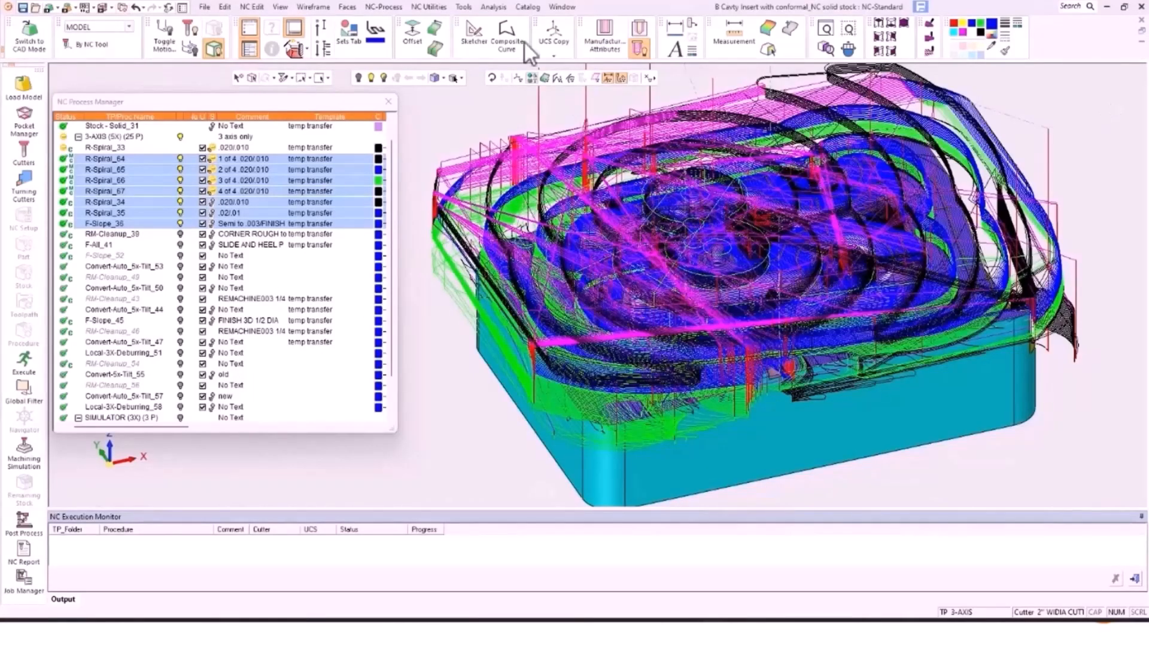
Step: Open the Holder Library on the BORING HOLDERS set and start a shaped-holder import
{"action": "left_click", "coordinate": [465, 7]}
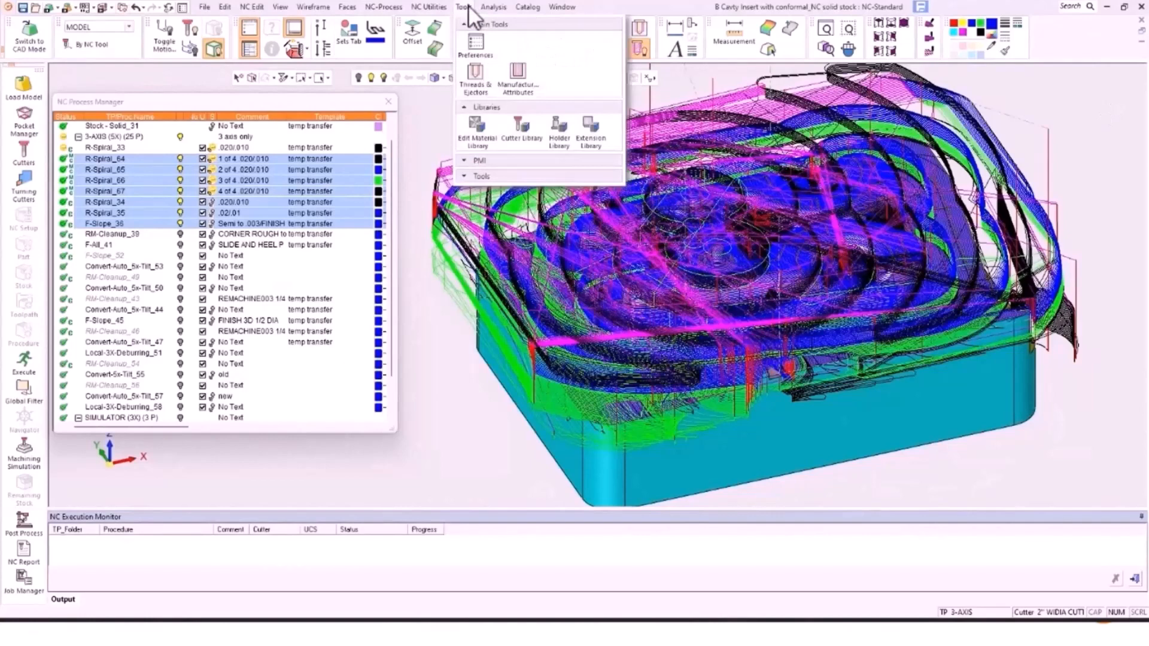
{"action": "left_click", "coordinate": [558, 127]}
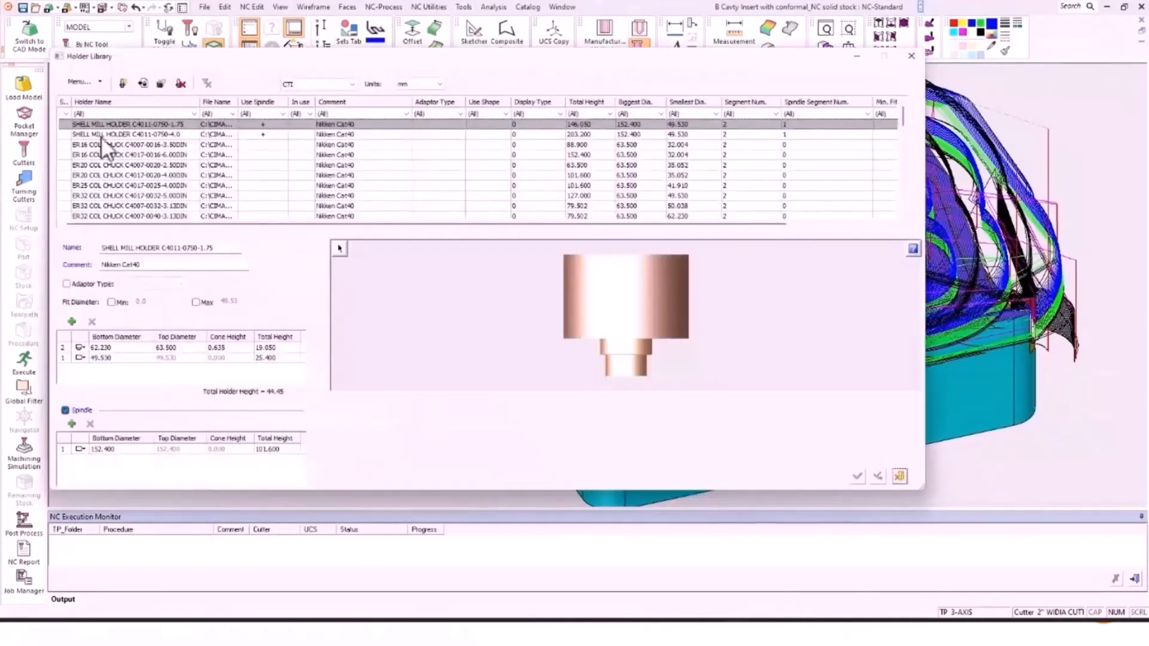
{"action": "left_click", "coordinate": [353, 84]}
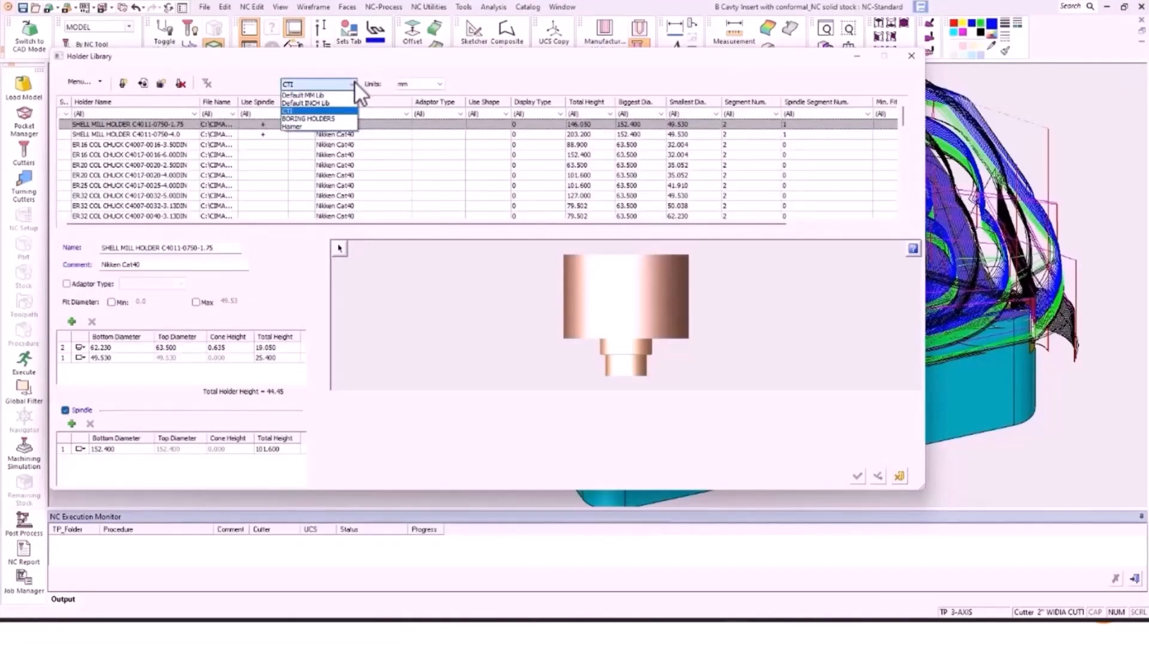
{"action": "left_click", "coordinate": [328, 118]}
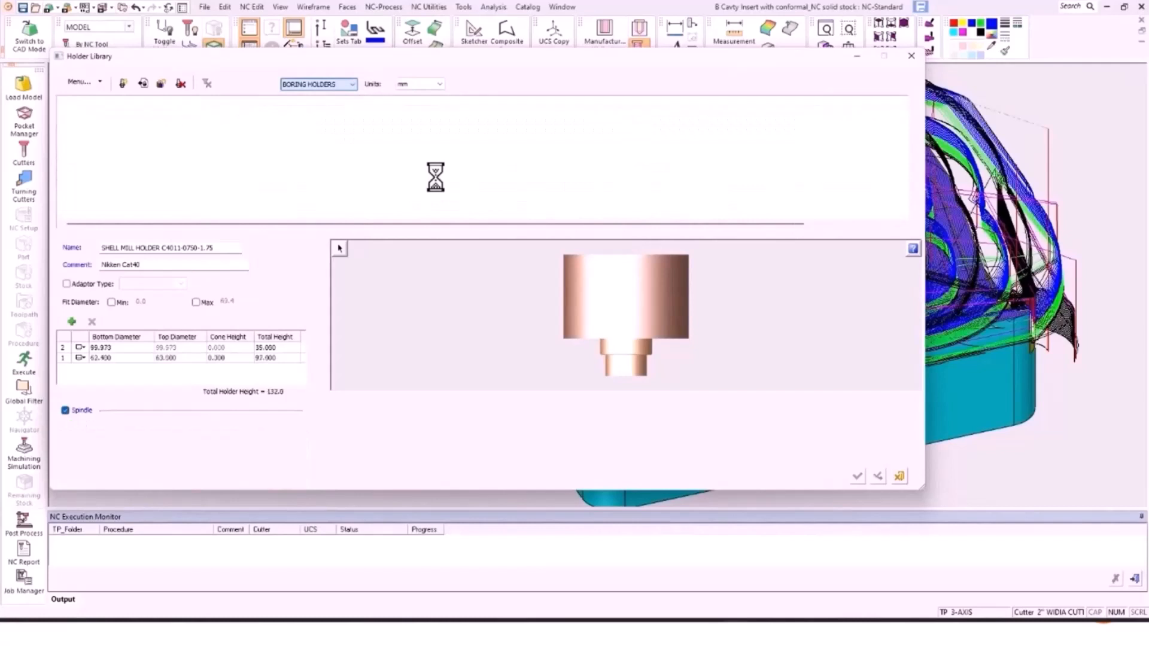
{"action": "left_click", "coordinate": [143, 83]}
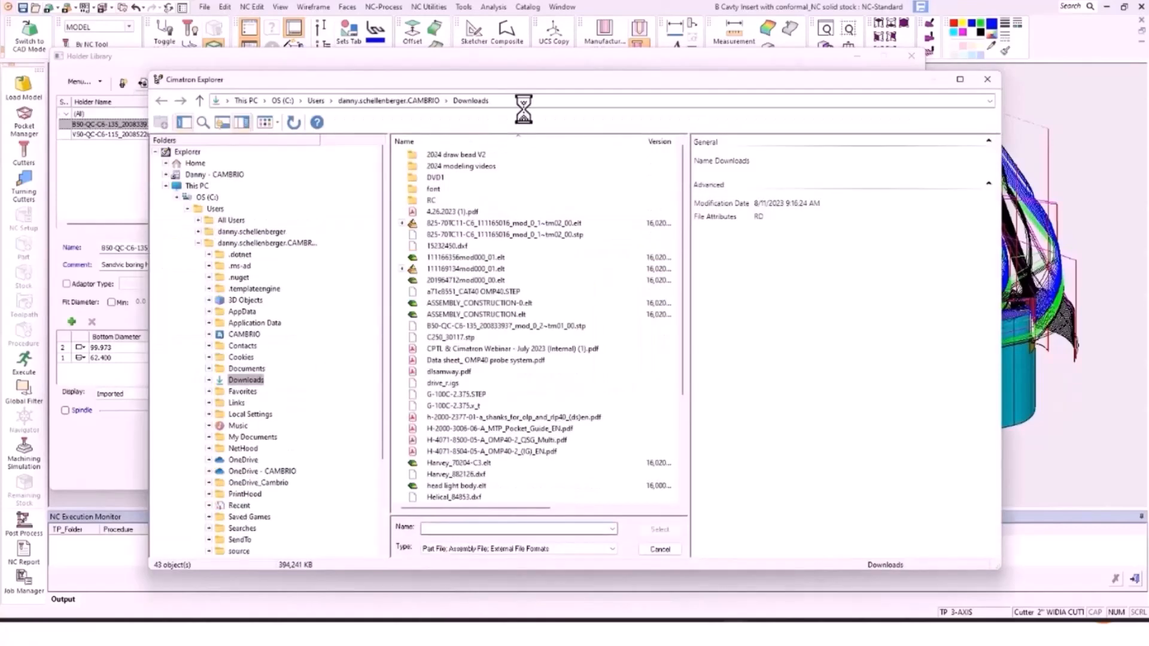
Step: Go to the pasted tool library holders folder and select A63-051-3_4z.stp for import
{"action": "left_click", "coordinate": [522, 102]}
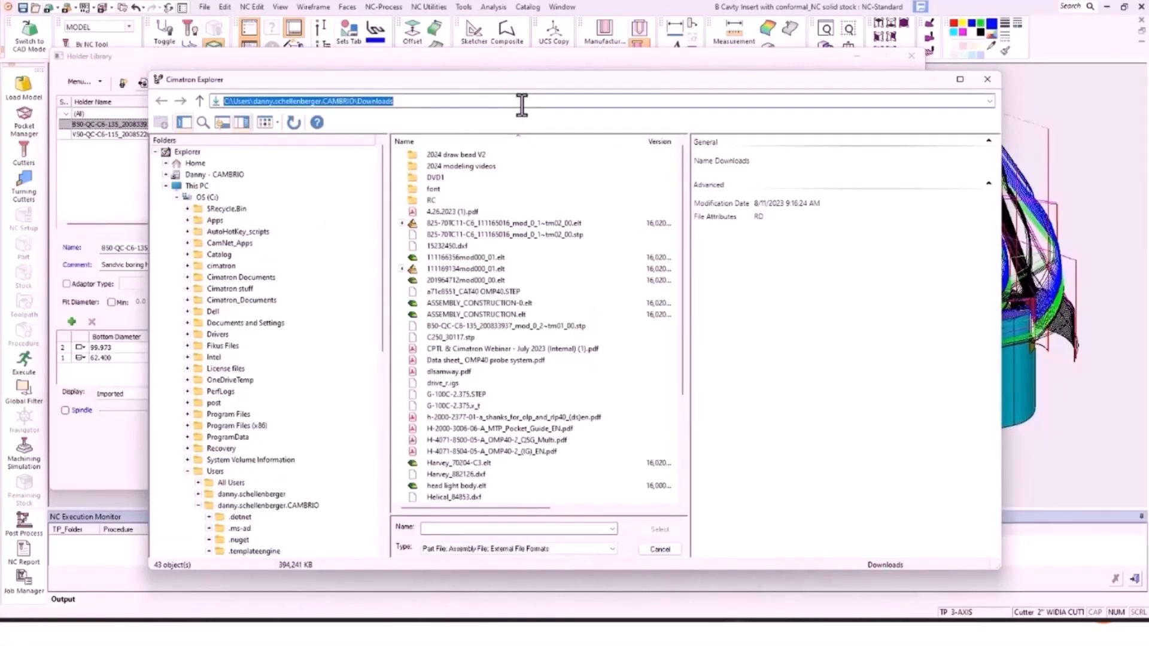
{"action": "type", "text": "C:\\Cimatron Documents\\Cimatron tool library\\holders"}
{"action": "key", "text": "Return"}
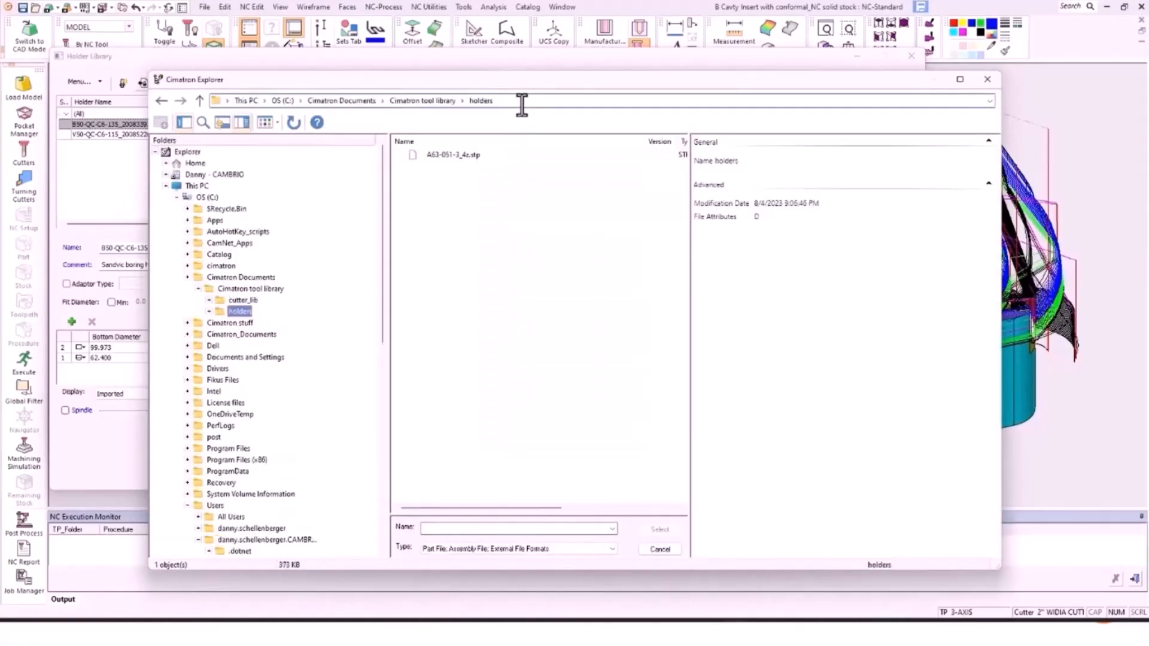
{"action": "left_click", "coordinate": [467, 156]}
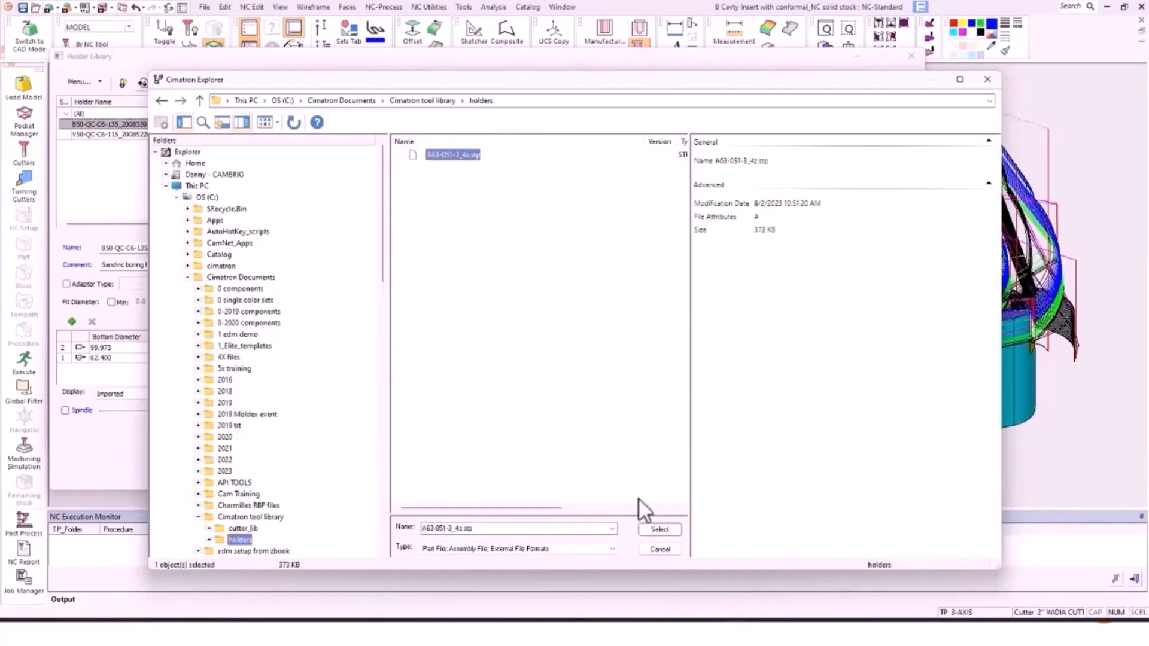
{"action": "left_click", "coordinate": [661, 528]}
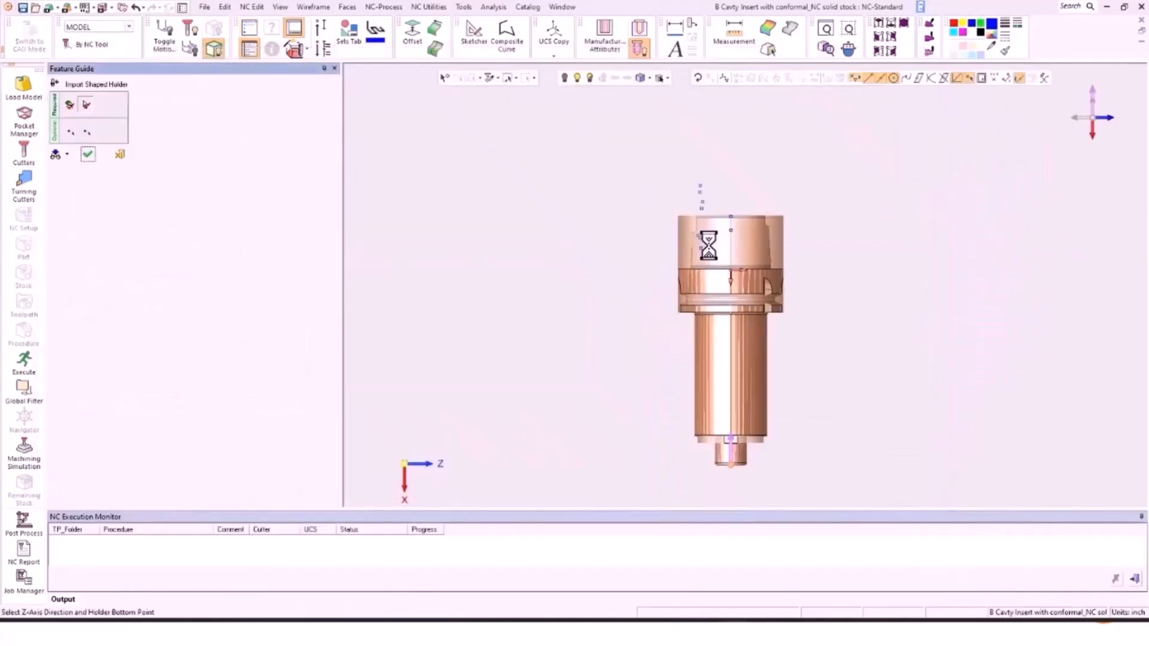
Step: Set the holder's bottom point to 0.669291 on its lower edge
{"action": "left_click", "coordinate": [68, 131]}
{"action": "scroll", "coordinate": [715, 425], "scroll_direction": "up", "scroll_amount": 3}
{"action": "scroll", "coordinate": [810, 349], "scroll_direction": "up", "scroll_amount": 2}
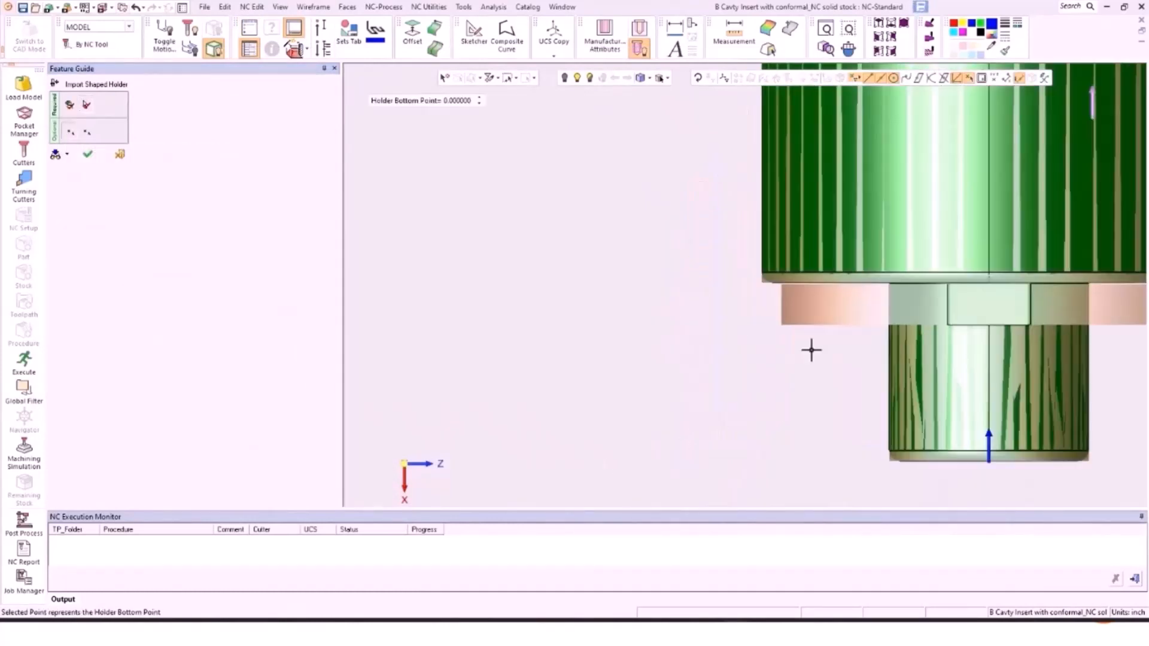
{"action": "left_click", "coordinate": [847, 285]}
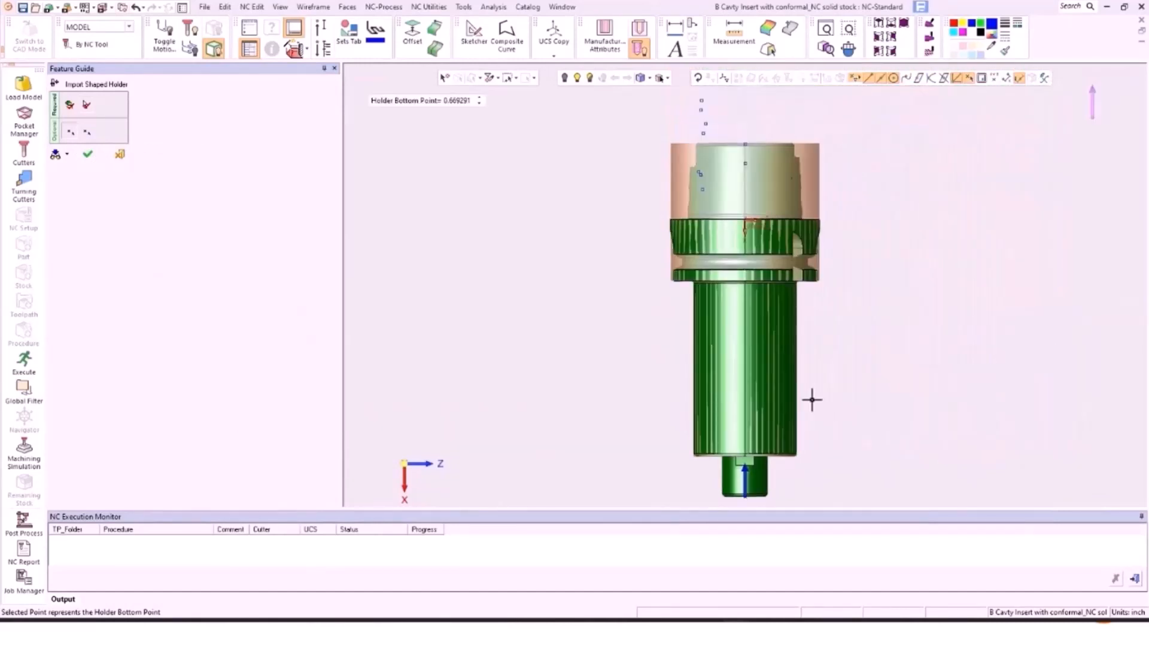
Step: Set the holder top point to 4.606299 at the knurled band and finish the import
{"action": "left_click", "coordinate": [87, 130]}
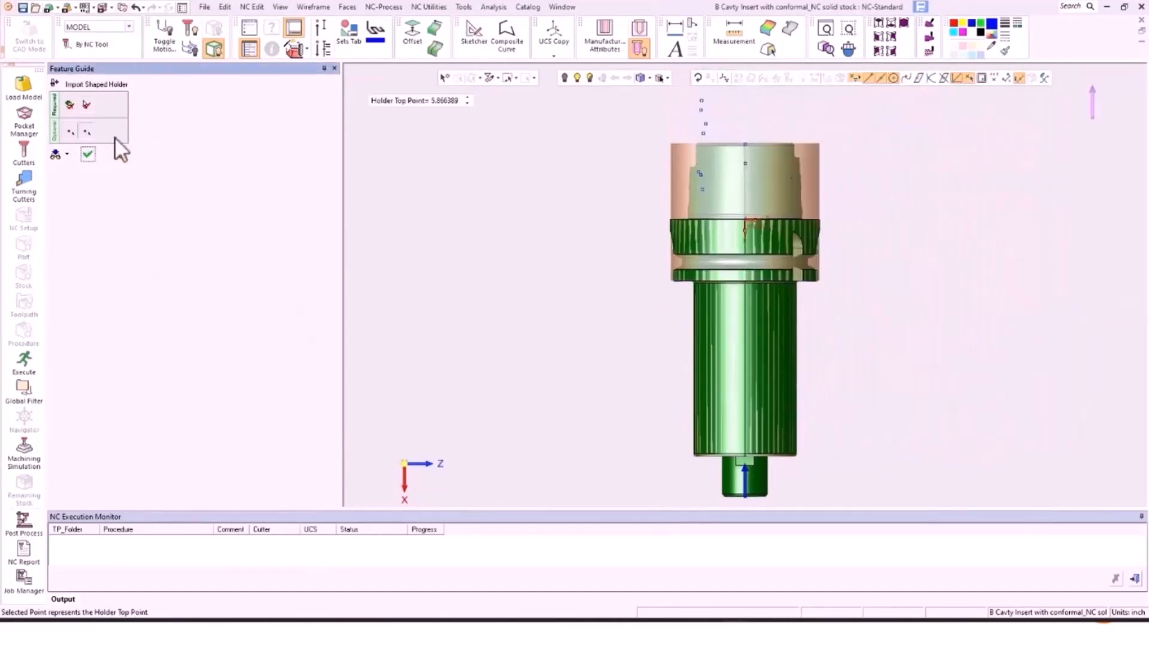
{"action": "scroll", "coordinate": [670, 225], "scroll_direction": "up", "scroll_amount": 3}
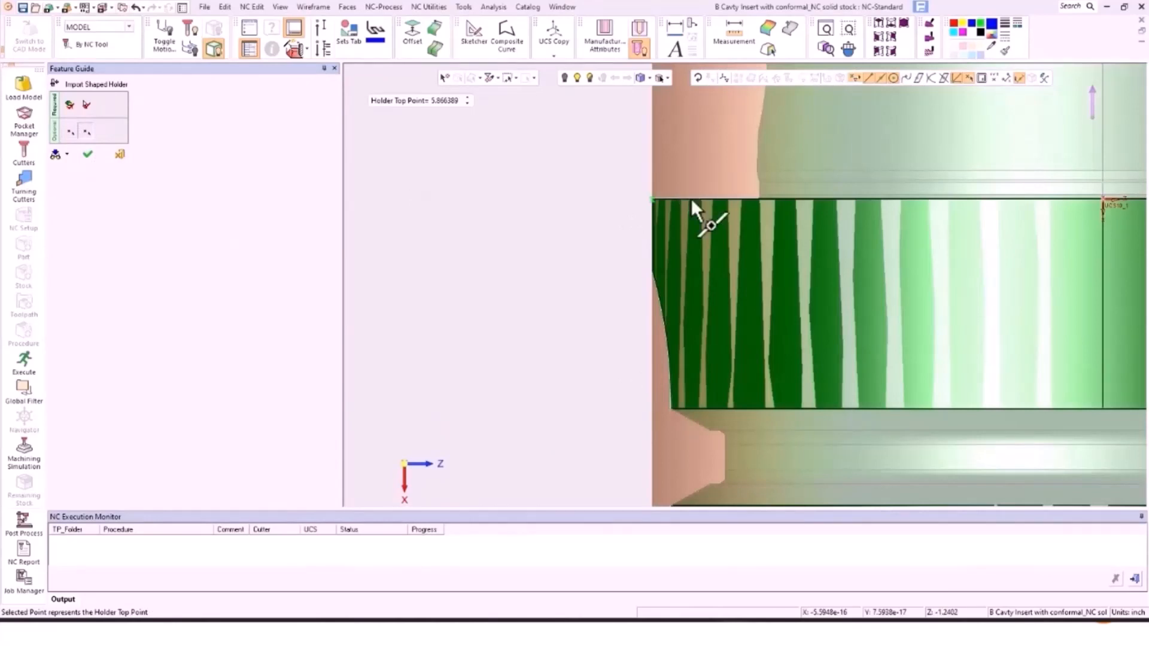
{"action": "left_click", "coordinate": [691, 197]}
{"action": "scroll", "coordinate": [690, 198], "scroll_direction": "down", "scroll_amount": 5}
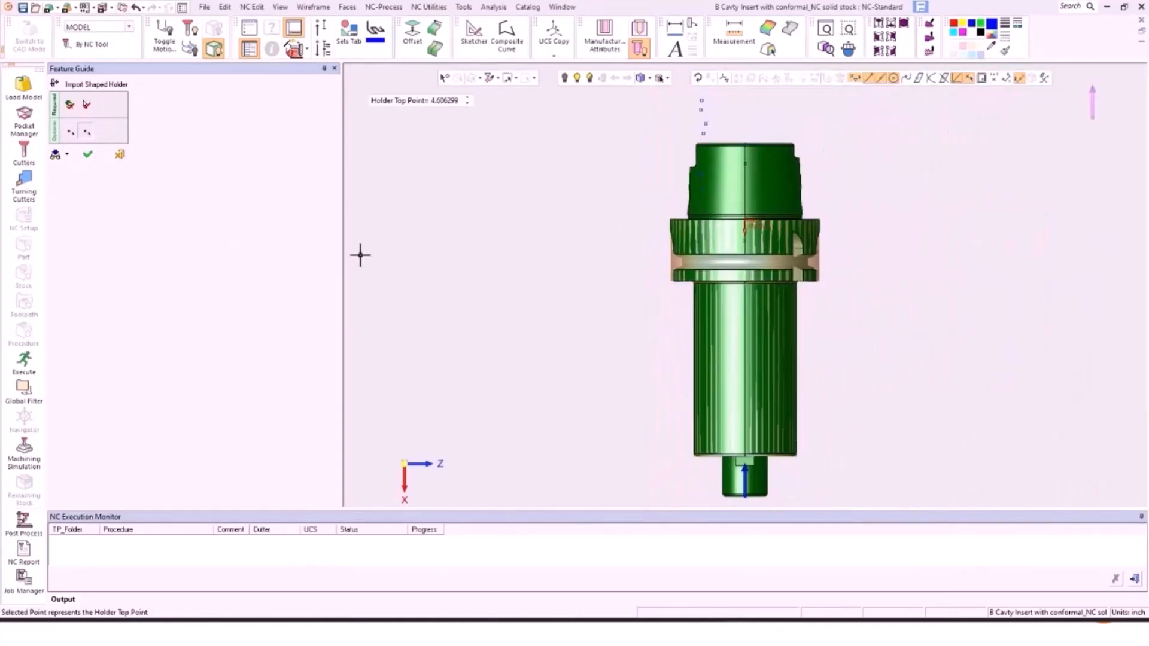
{"action": "left_click", "coordinate": [88, 154]}
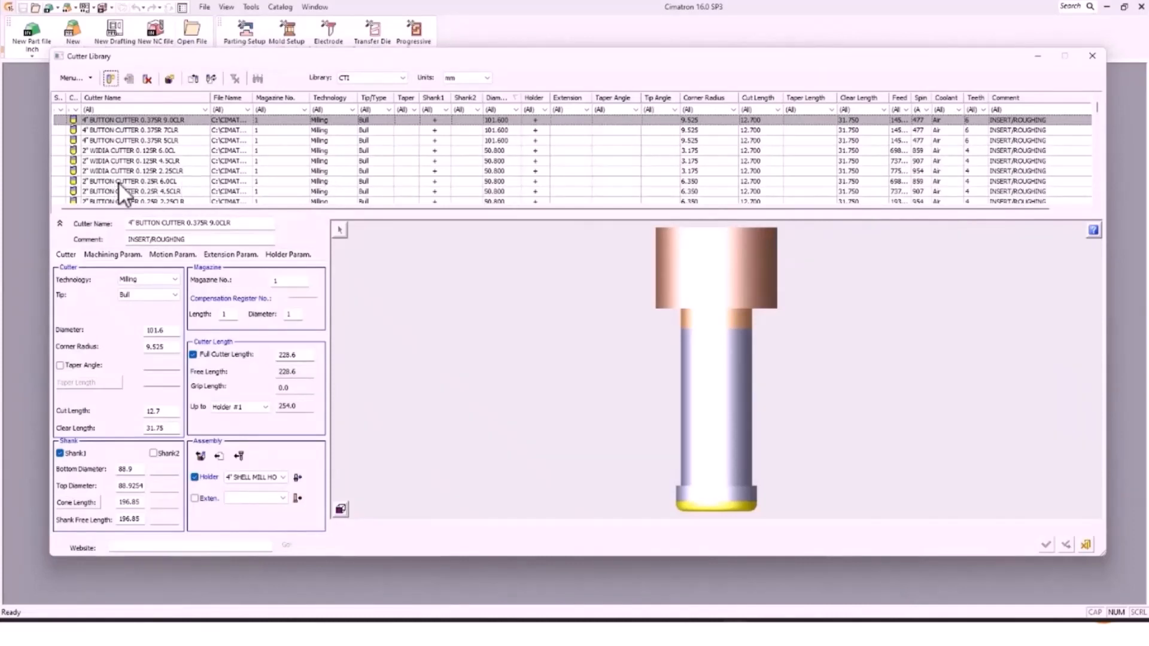
Step: Review the 2" WIDIA 6.0CL and 2.25CLR and 2" BUTTON 2.25CLR and 4.5CLR cutters
{"action": "left_click", "coordinate": [117, 150]}
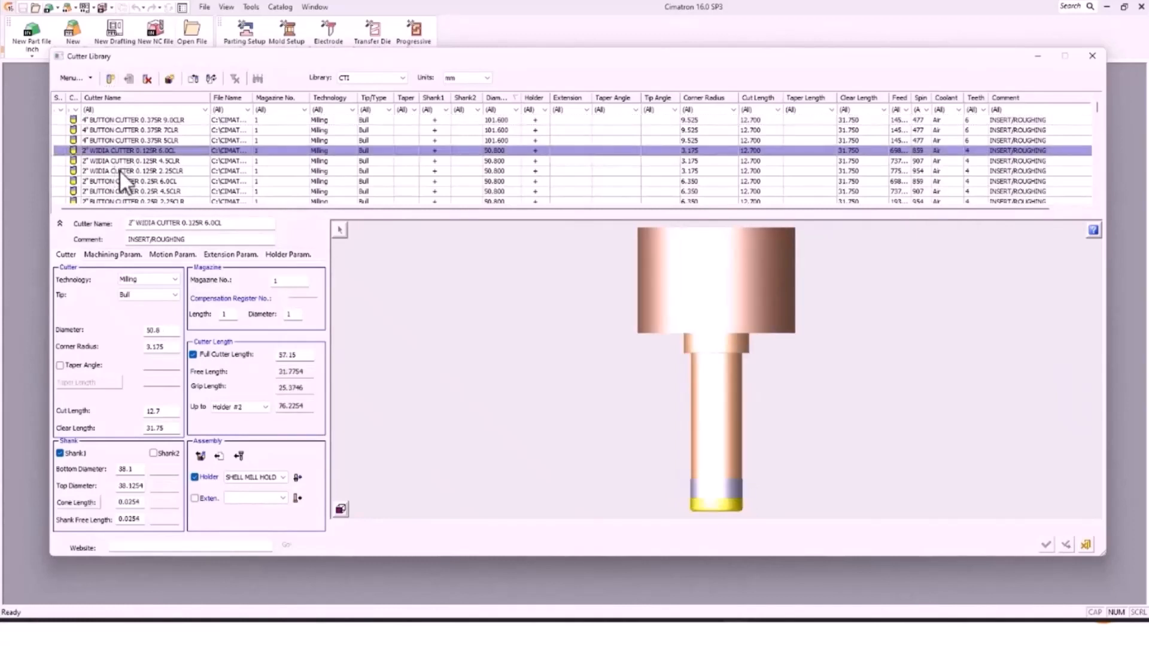
{"action": "left_click", "coordinate": [120, 170]}
{"action": "scroll", "coordinate": [165, 189], "scroll_direction": "down", "scroll_amount": 2}
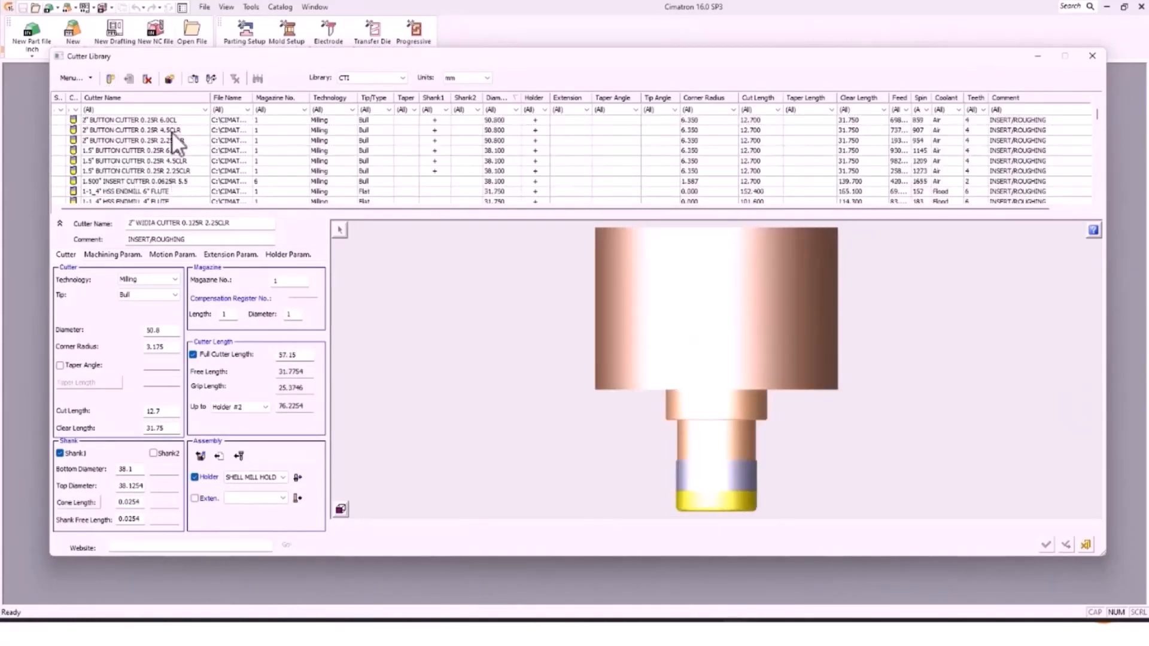
{"action": "scroll", "coordinate": [162, 165], "scroll_direction": "up", "scroll_amount": 1}
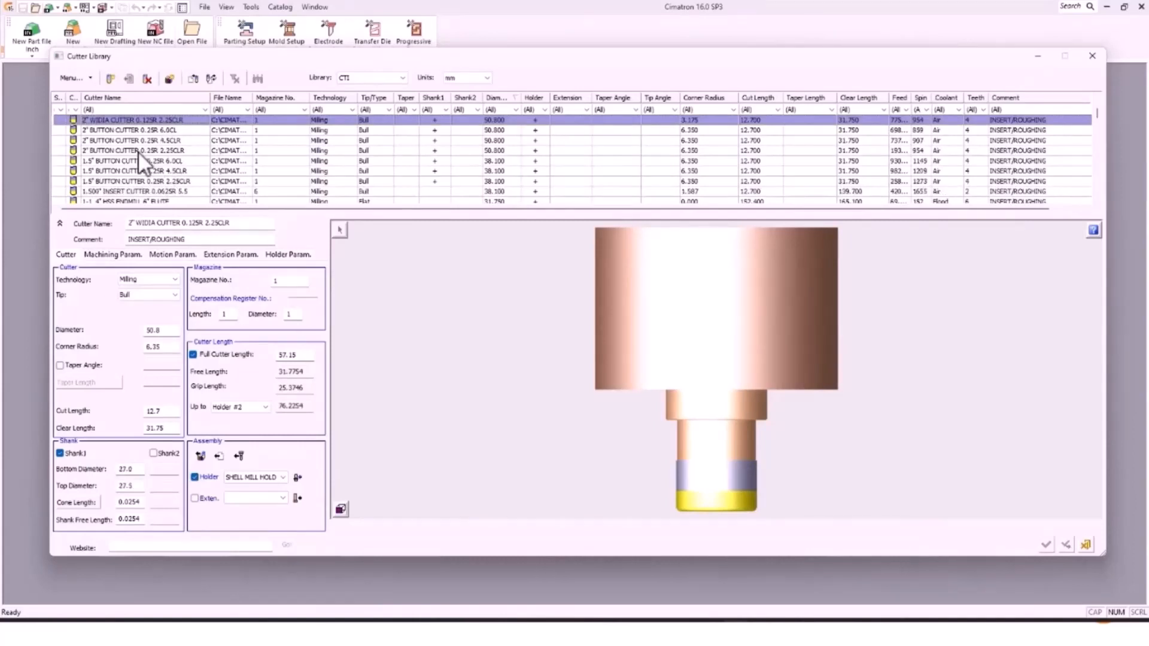
{"action": "left_click", "coordinate": [138, 150]}
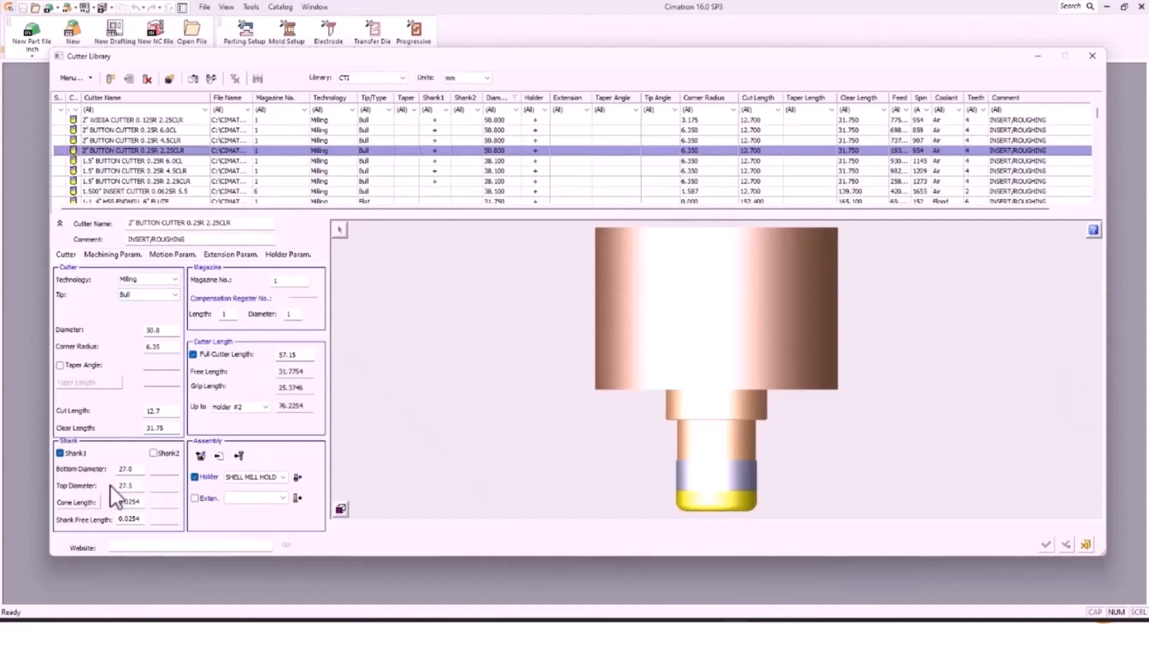
{"action": "left_click", "coordinate": [133, 142]}
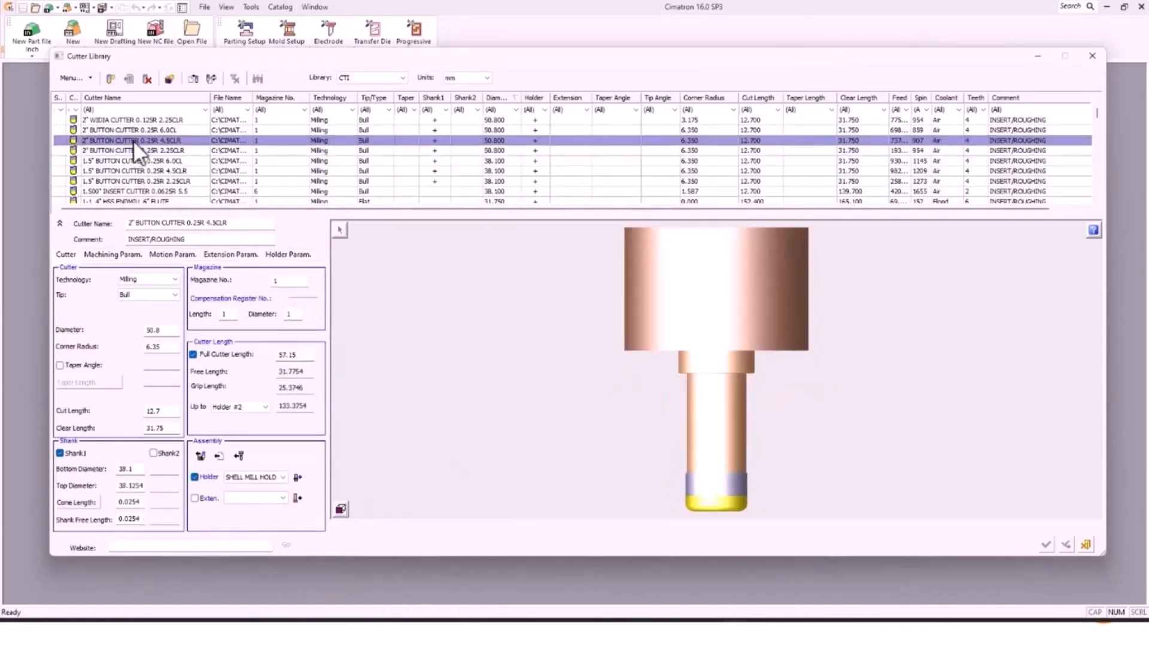
Step: Check the 2" BUTTON CUTTER 0.25R 4.5CLR holder parameters, then close the library
{"action": "left_click", "coordinate": [292, 255]}
{"action": "left_click", "coordinate": [293, 254]}
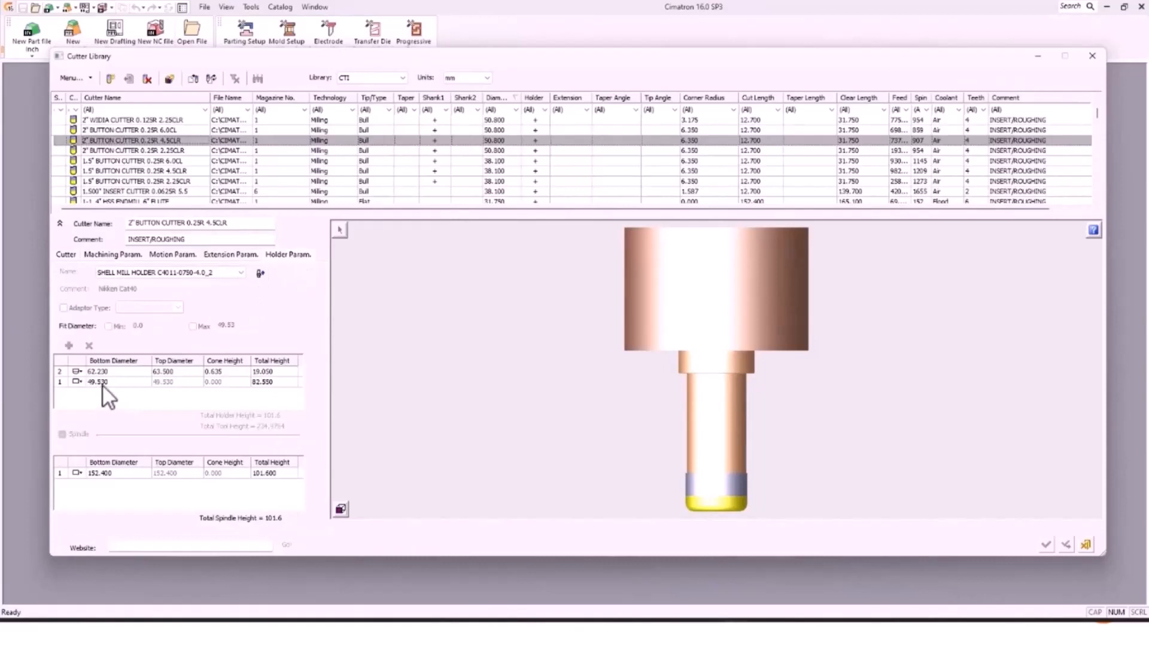
{"action": "left_click", "coordinate": [70, 256]}
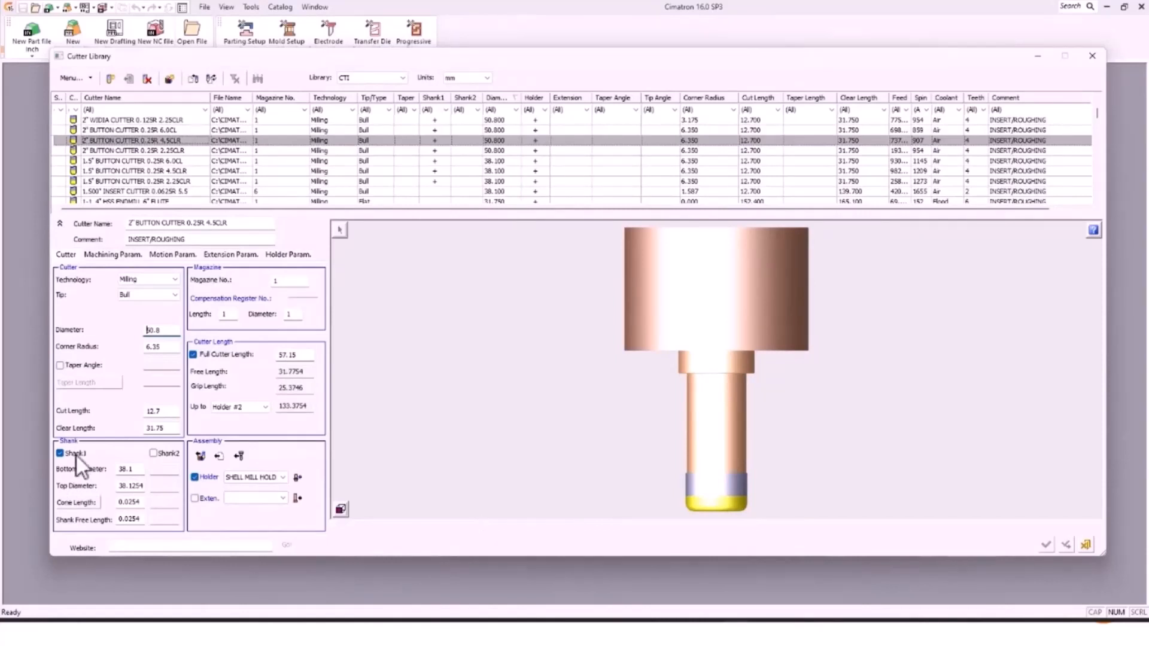
{"action": "left_click", "coordinate": [1092, 54]}
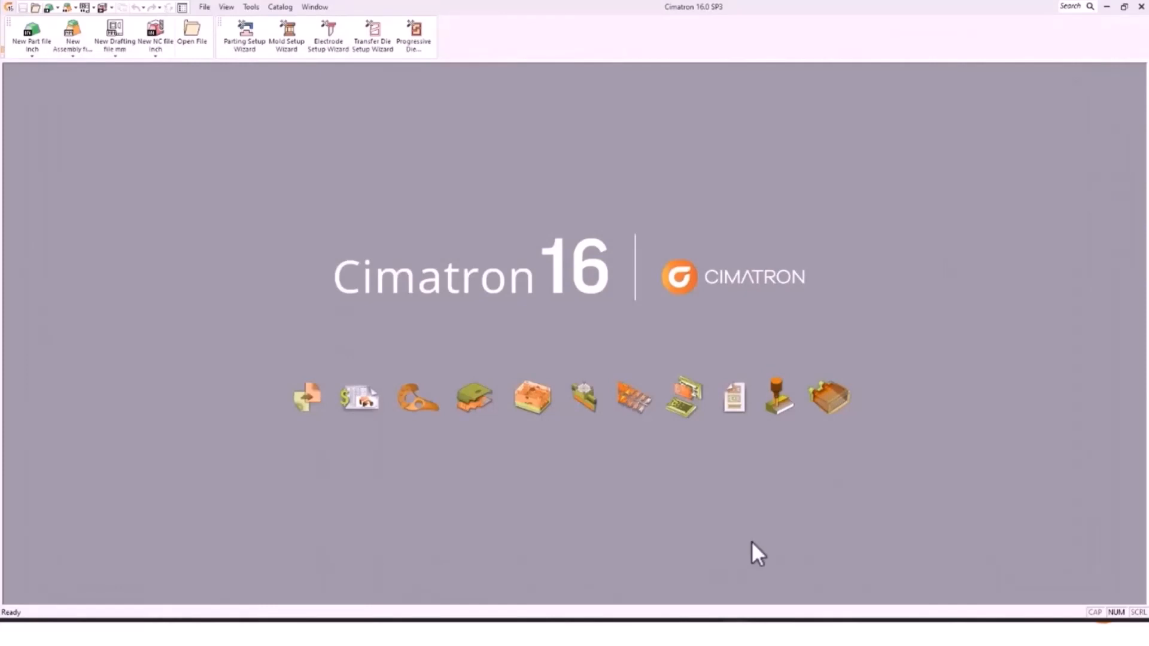
Step: In the Cimatron 2024 NC file's Cutter Library, uncheck Shank1 on the 2" BUTTON CUTTER 0.25R 2.25CLR
{"action": "mouse_move", "coordinate": [687, 597]}
{"action": "left_click", "coordinate": [688, 574]}
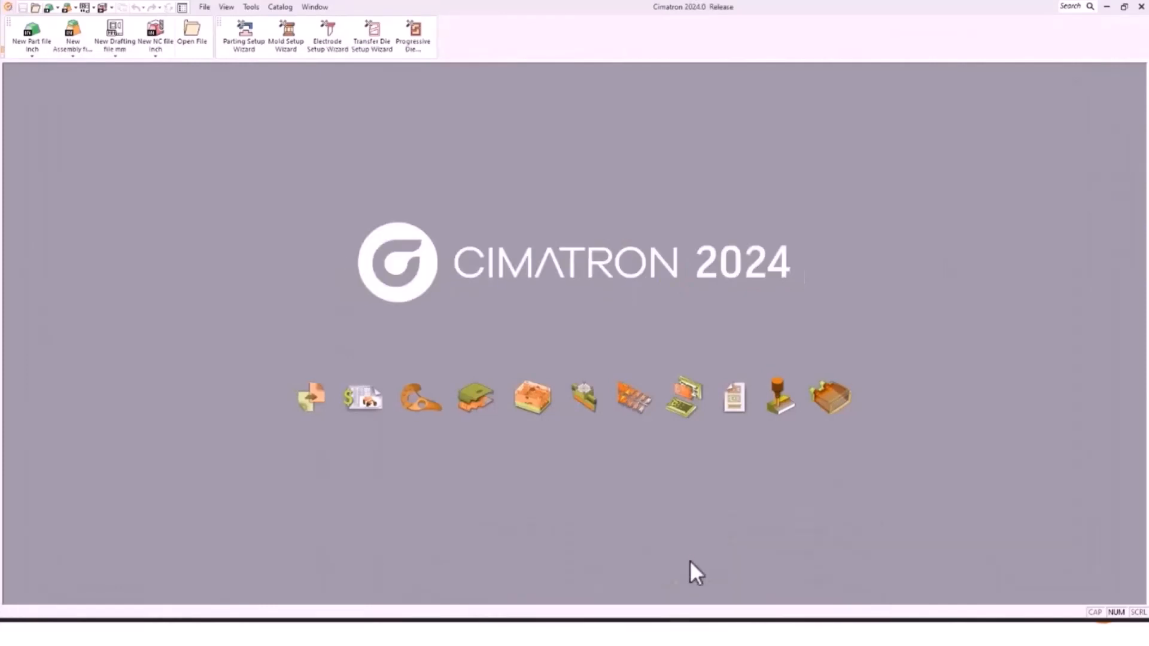
{"action": "left_click", "coordinate": [577, 584]}
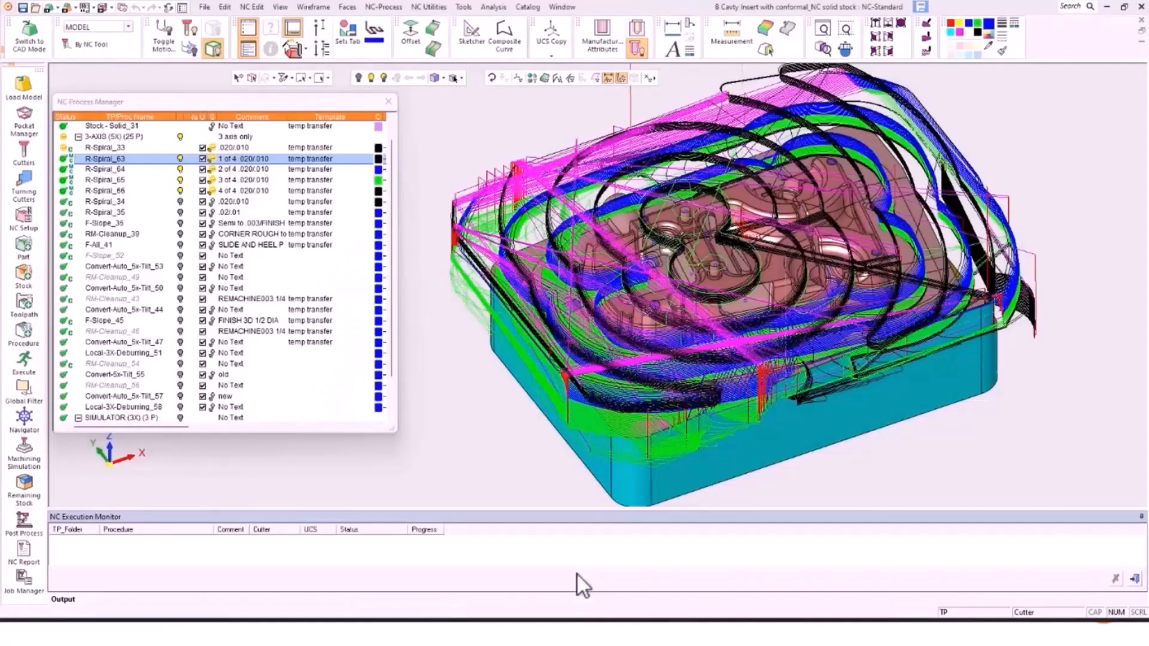
{"action": "left_click", "coordinate": [464, 6]}
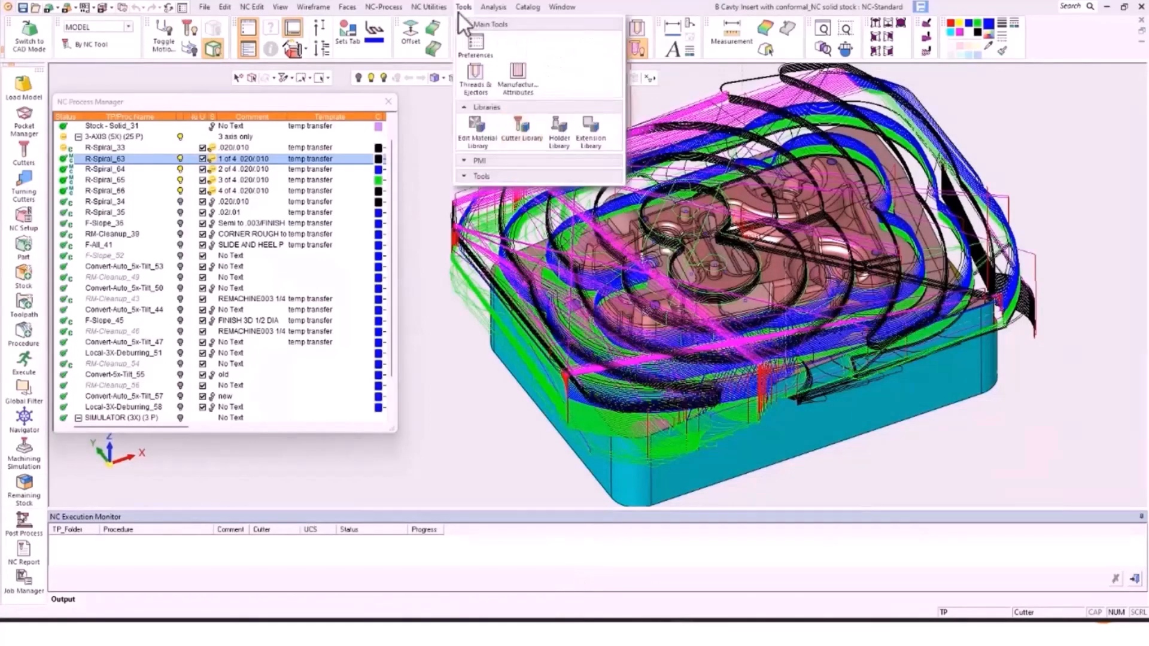
{"action": "left_click", "coordinate": [518, 125]}
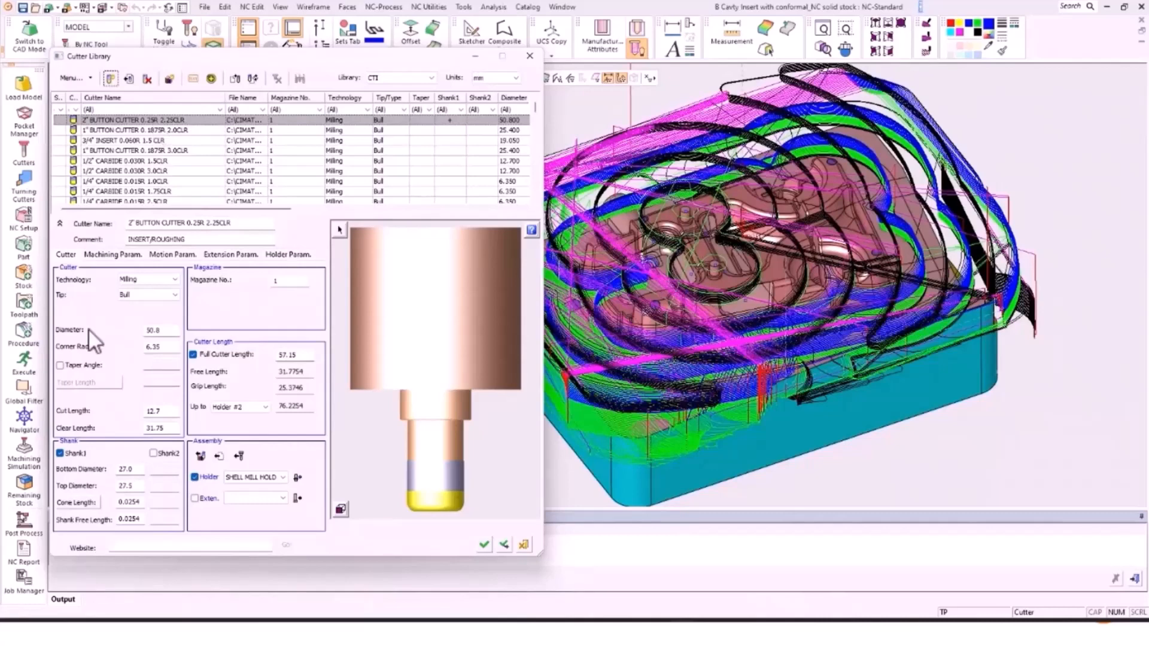
{"action": "left_click", "coordinate": [60, 452]}
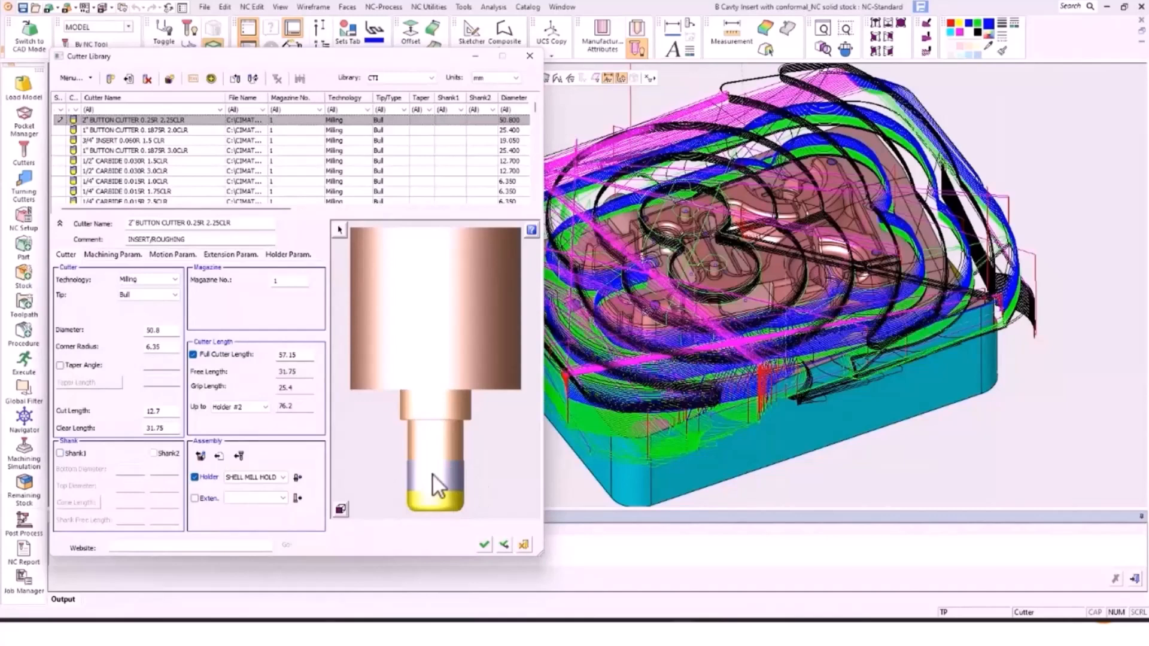
Step: Add holder A63-051-3_4Z to the 2" BUTTON CUTTER and save the cutter with OK
{"action": "left_click", "coordinate": [297, 477]}
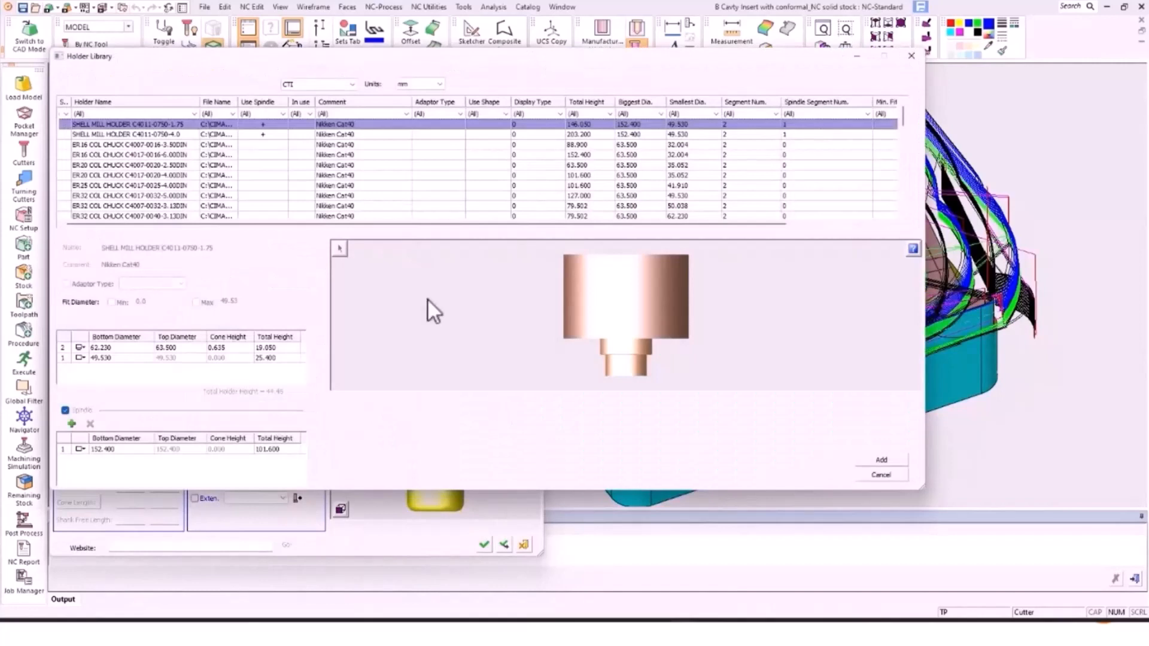
{"action": "scroll", "coordinate": [273, 164], "scroll_direction": "down", "scroll_amount": 10}
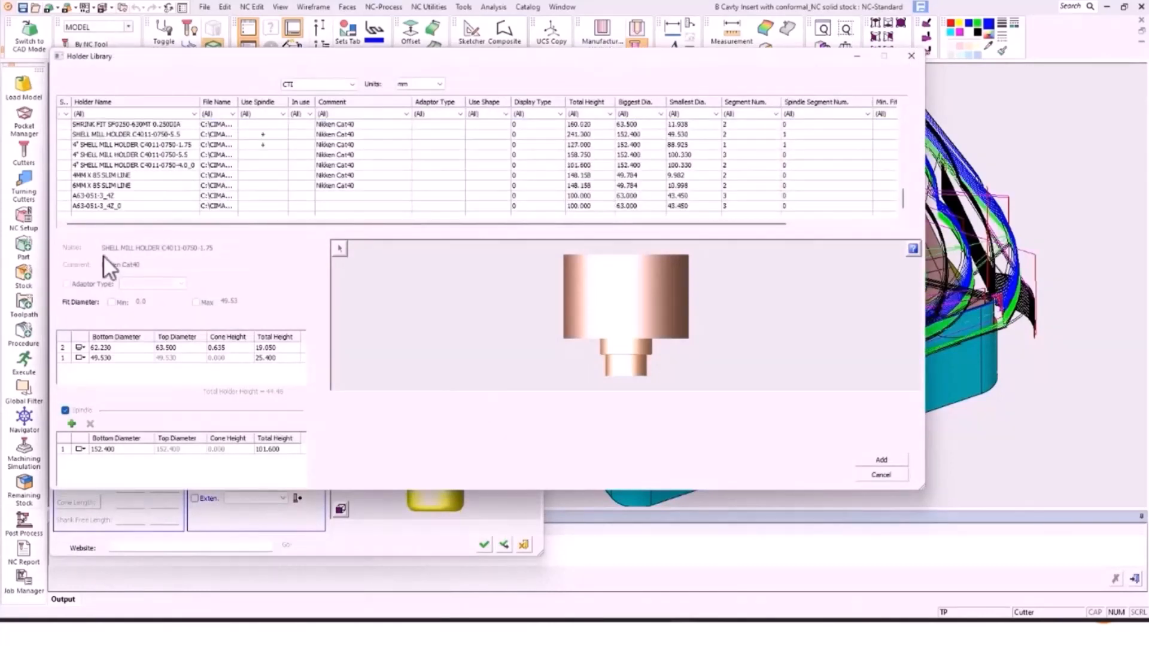
{"action": "left_click", "coordinate": [129, 196]}
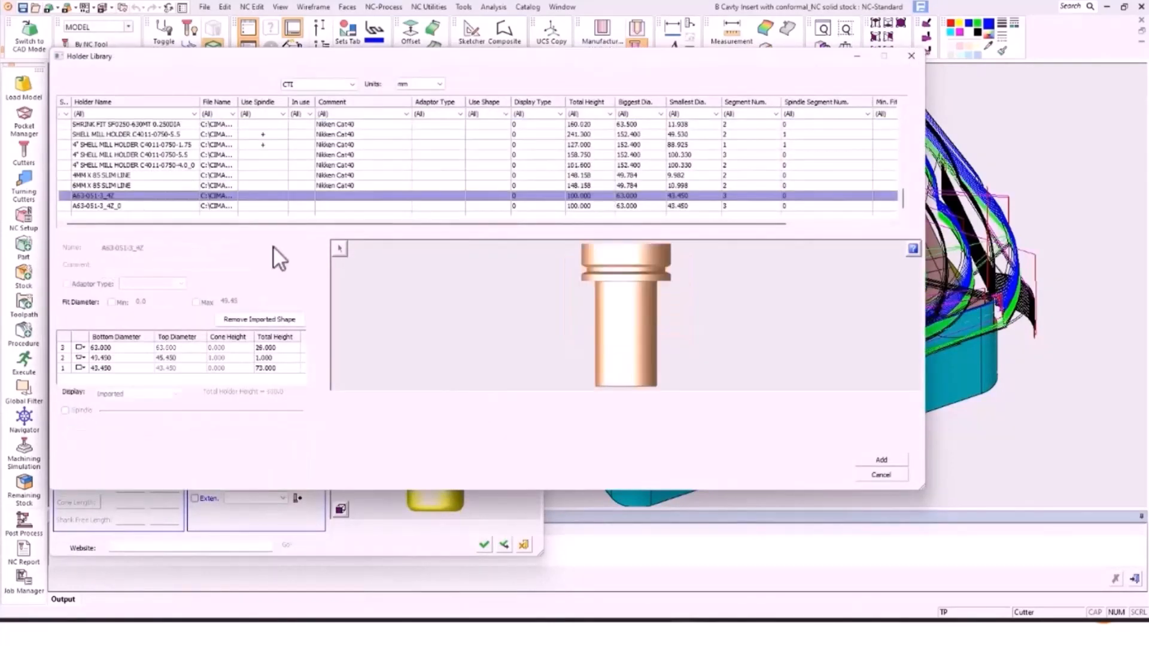
{"action": "left_click", "coordinate": [882, 460]}
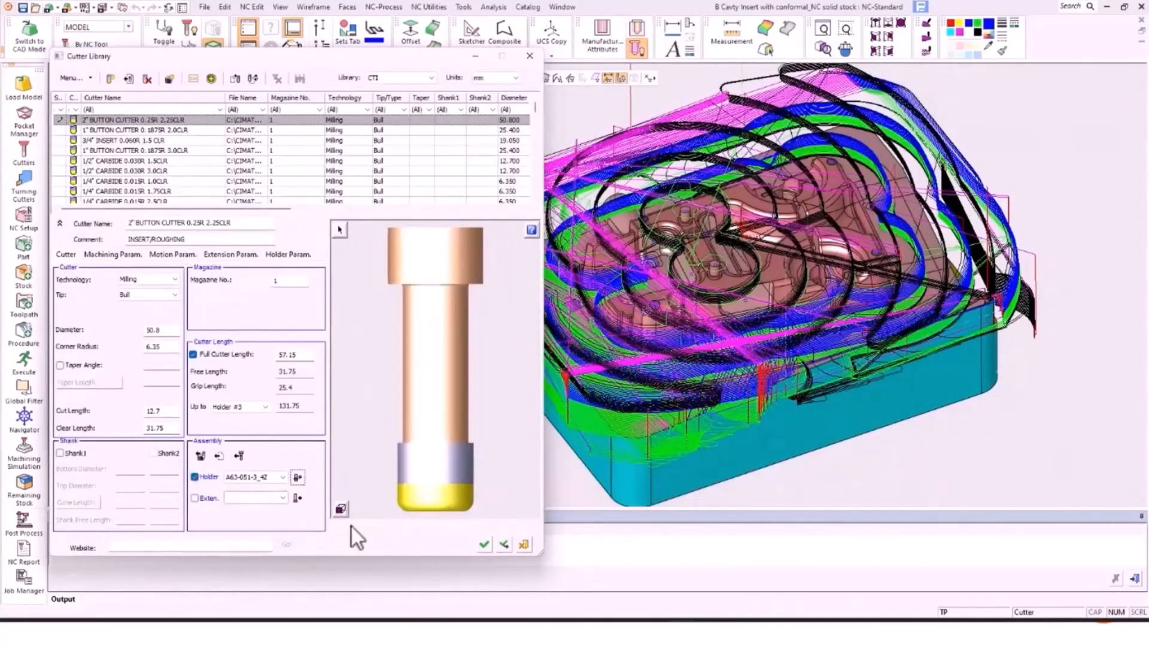
{"action": "left_click", "coordinate": [483, 543]}
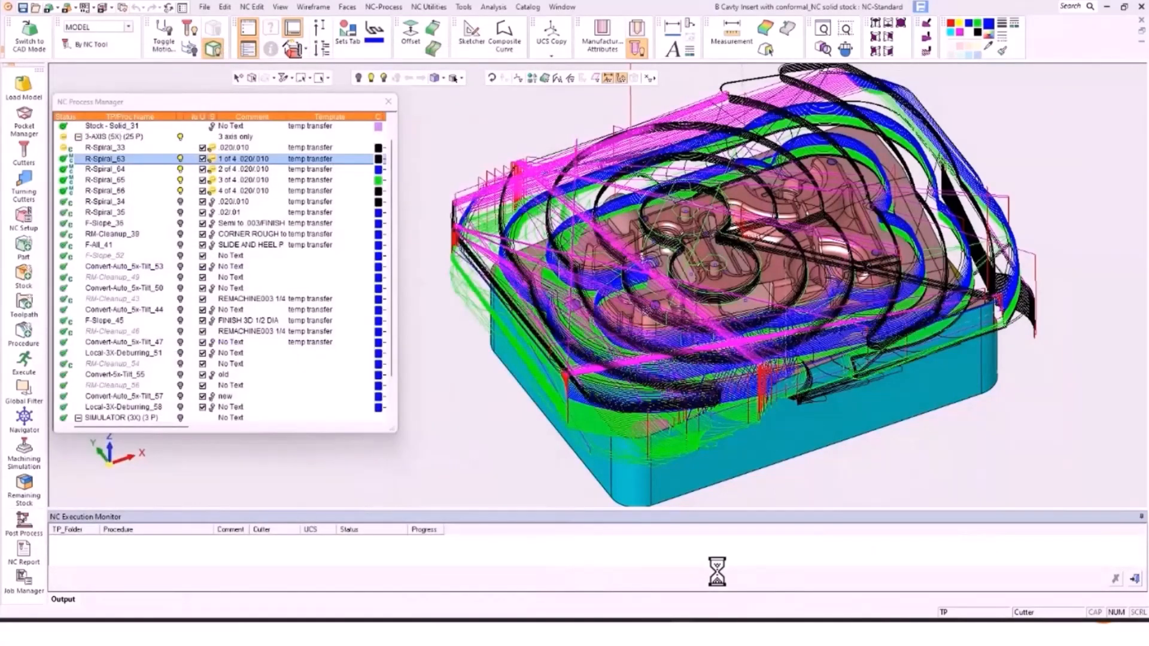
Step: Reopen the Cimatron 16 Cutter Library and inspect the 2" BUTTON CUTTER 0.25R 2.25CLR's holder and shank
{"action": "left_click", "coordinate": [742, 591]}
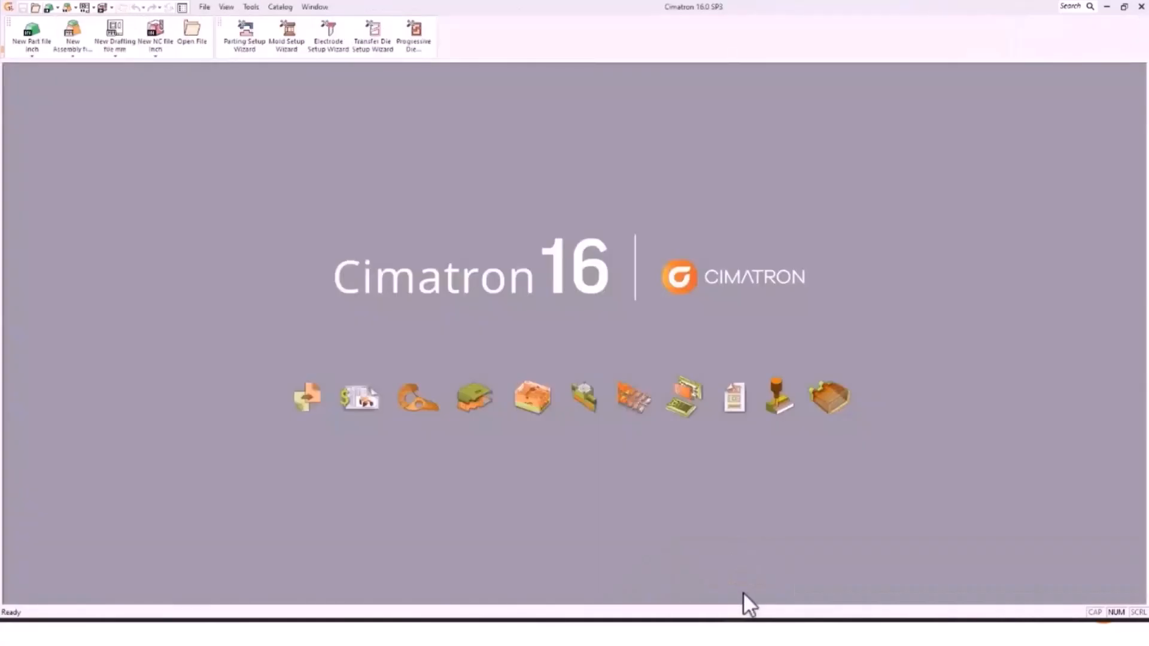
{"action": "left_click", "coordinate": [252, 7]}
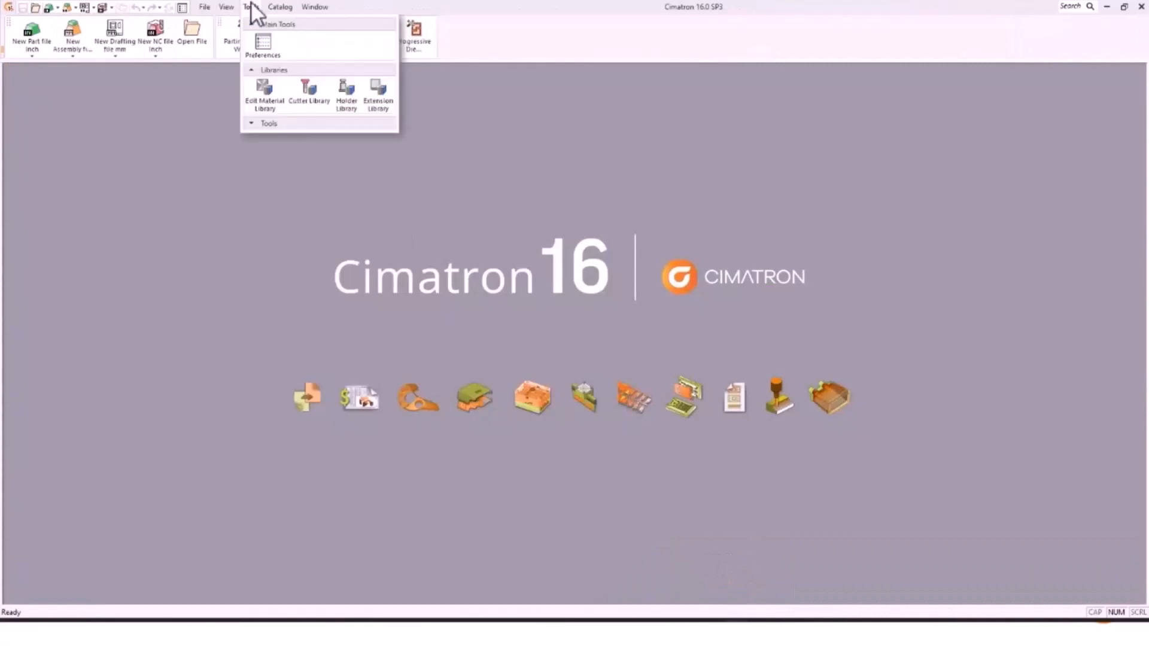
{"action": "left_click", "coordinate": [304, 88]}
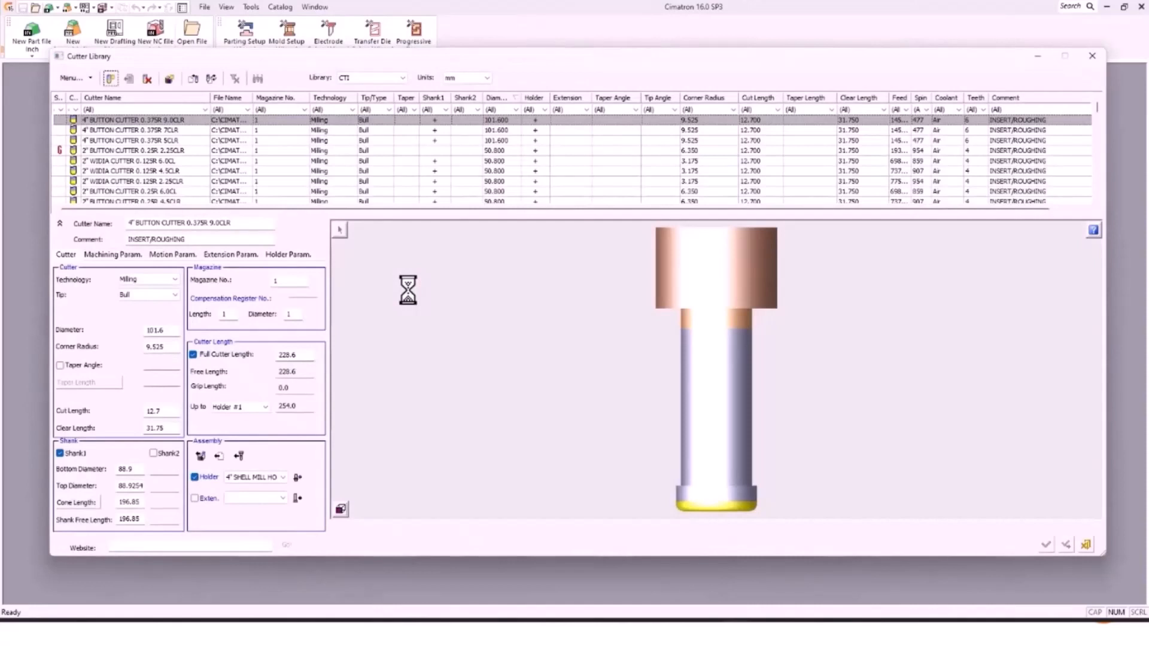
{"action": "left_click", "coordinate": [95, 152]}
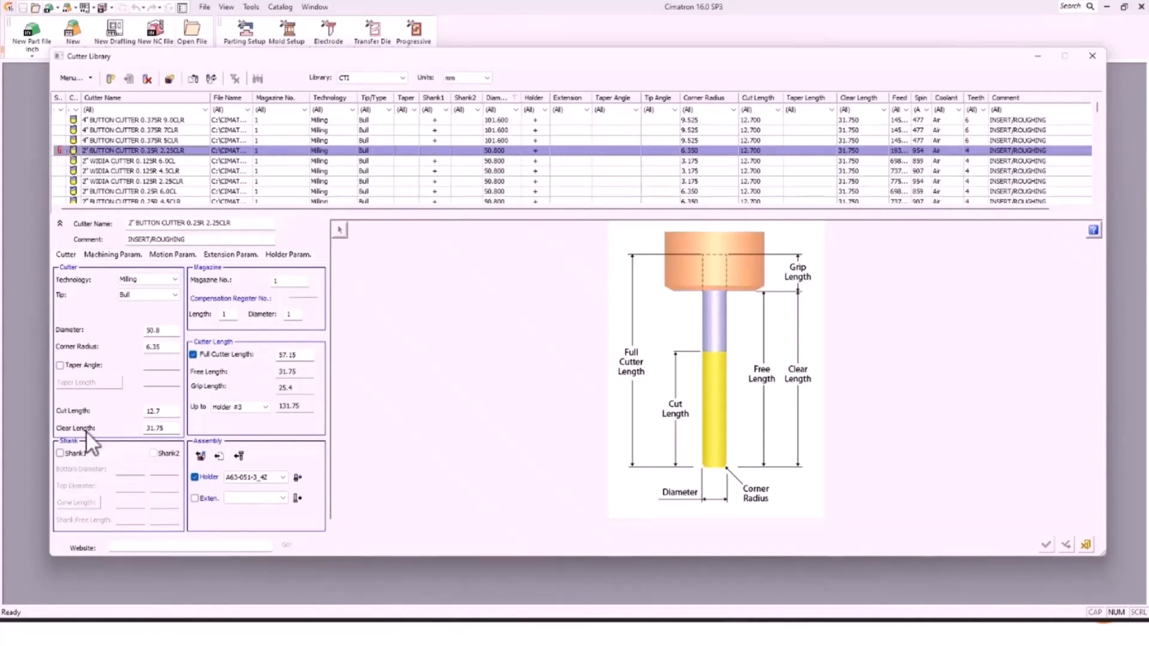
{"action": "left_click", "coordinate": [62, 455]}
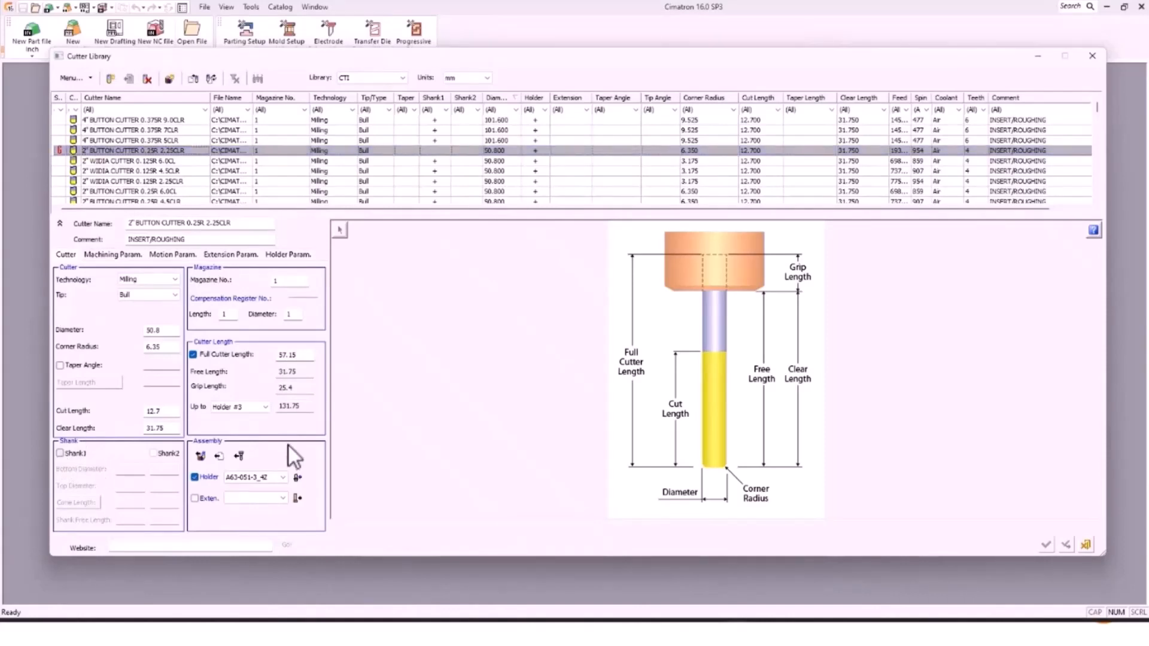
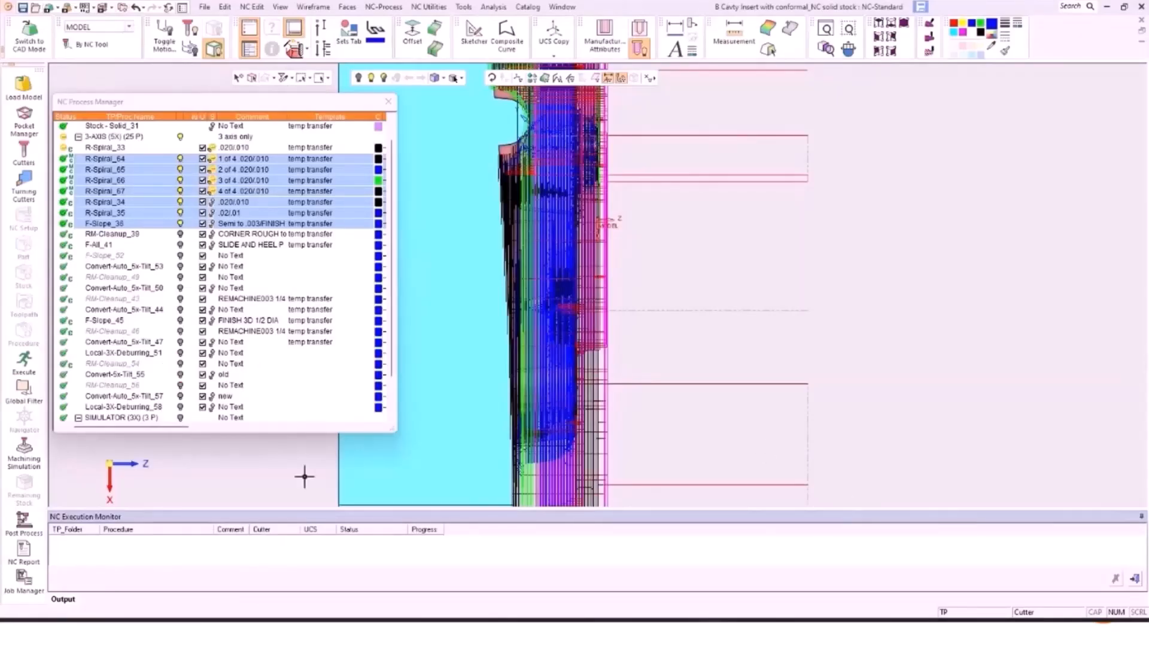
Step: Hide the 3-AXIS toolpaths, tilt the part into view, and bring up F-Slope_62's insert menu
{"action": "left_click", "coordinate": [180, 137]}
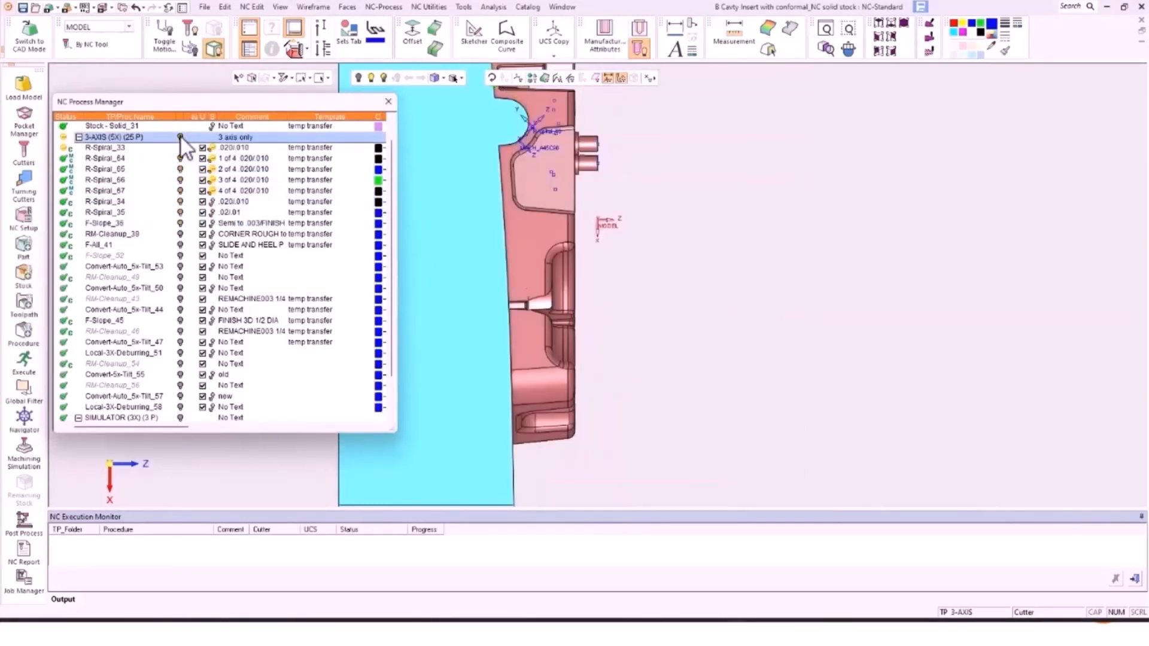
{"action": "scroll", "coordinate": [182, 179], "scroll_direction": "down", "scroll_amount": 1}
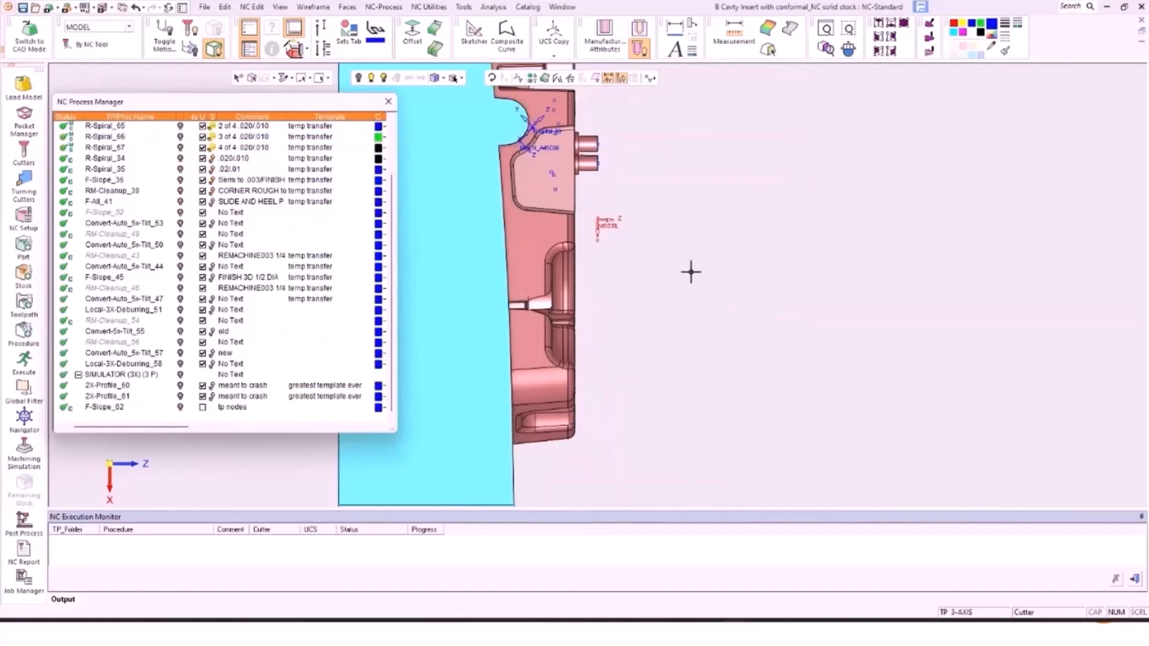
{"action": "middle_click_drag", "start_coordinate": [691, 272], "coordinate": [1122, 402]}
{"action": "middle_click_drag", "start_coordinate": [795, 305], "coordinate": [747, 279]}
{"action": "left_click", "coordinate": [114, 408]}
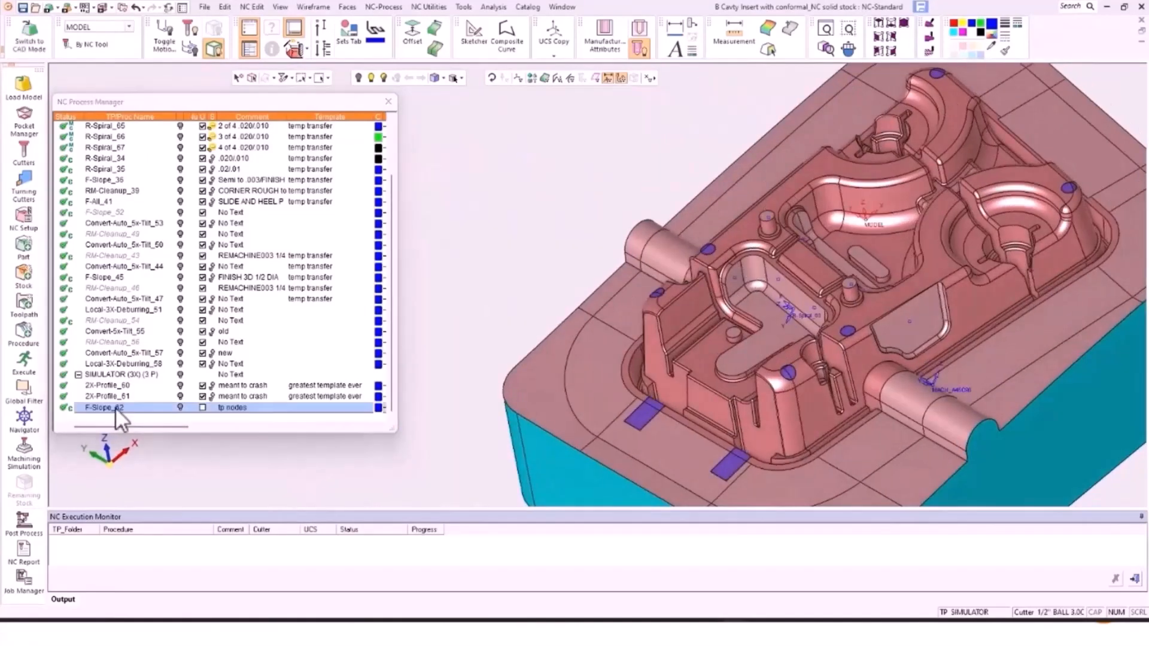
{"action": "right_click", "coordinate": [115, 407]}
Step: Create a new Measurement procedure of subtype On Machine Inspection and show its cutters and holders
{"action": "mouse_move", "coordinate": [240, 335]}
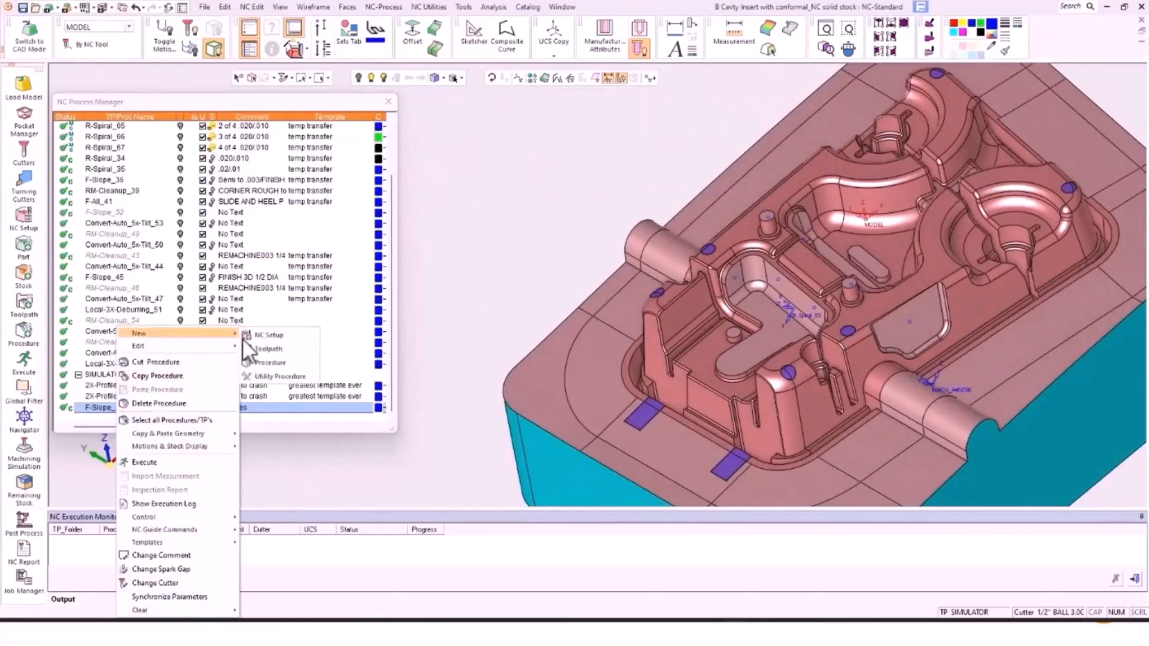
{"action": "left_click", "coordinate": [289, 361]}
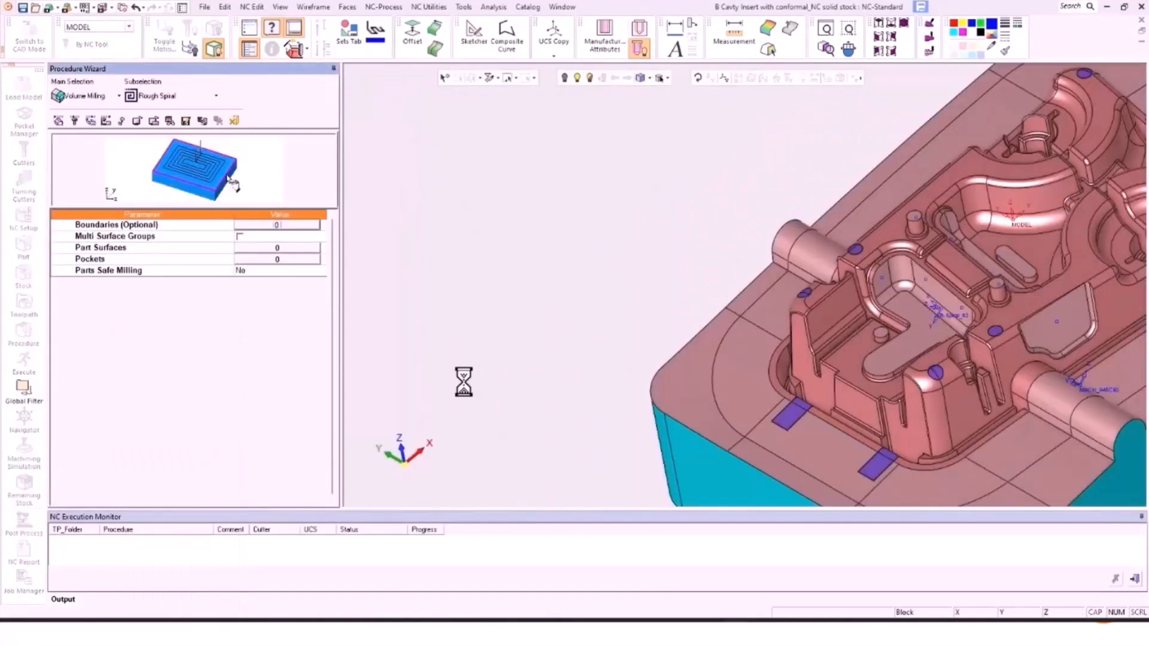
{"action": "left_click", "coordinate": [76, 94]}
{"action": "left_click", "coordinate": [102, 233]}
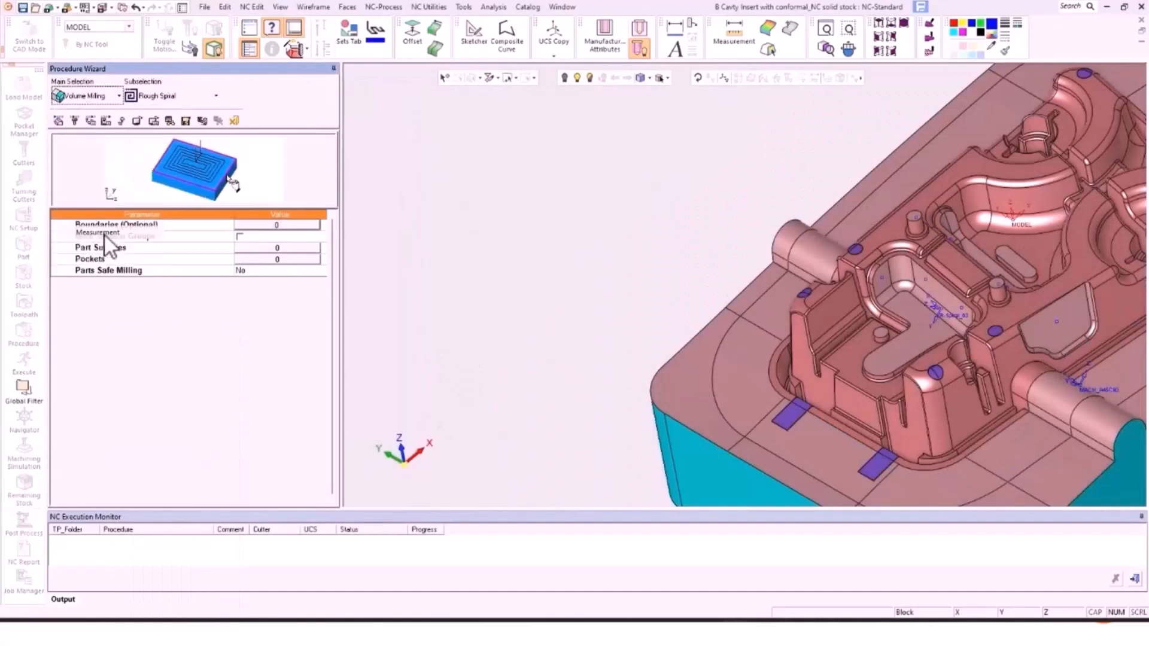
{"action": "left_click", "coordinate": [180, 96]}
{"action": "left_click", "coordinate": [182, 127]}
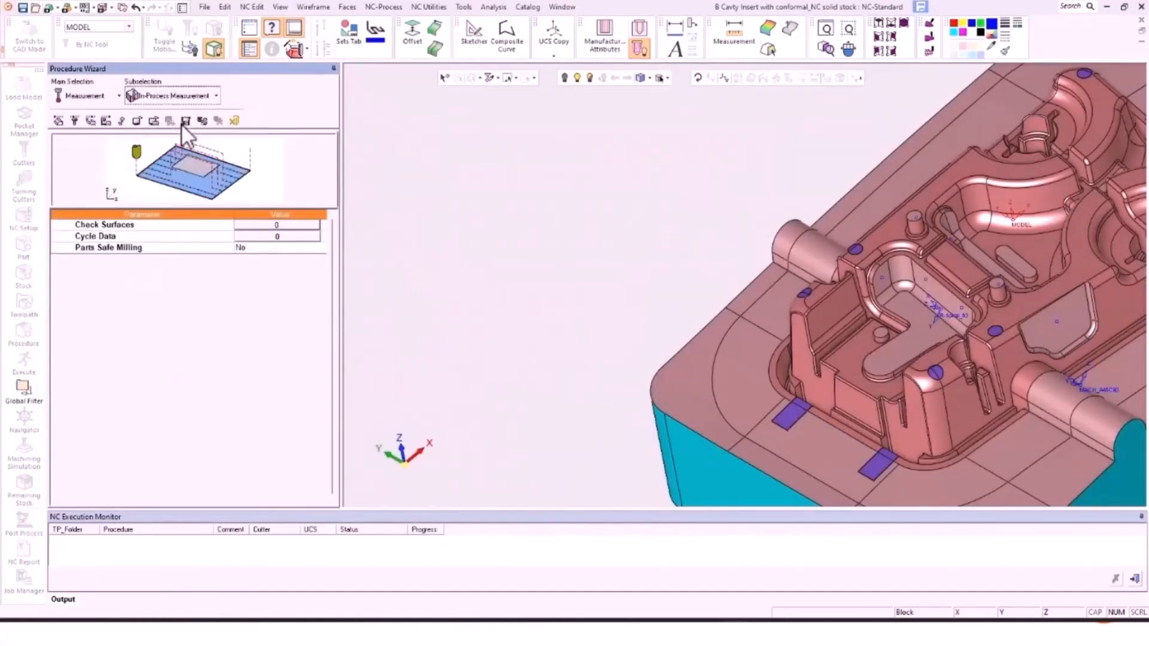
{"action": "left_click", "coordinate": [75, 120]}
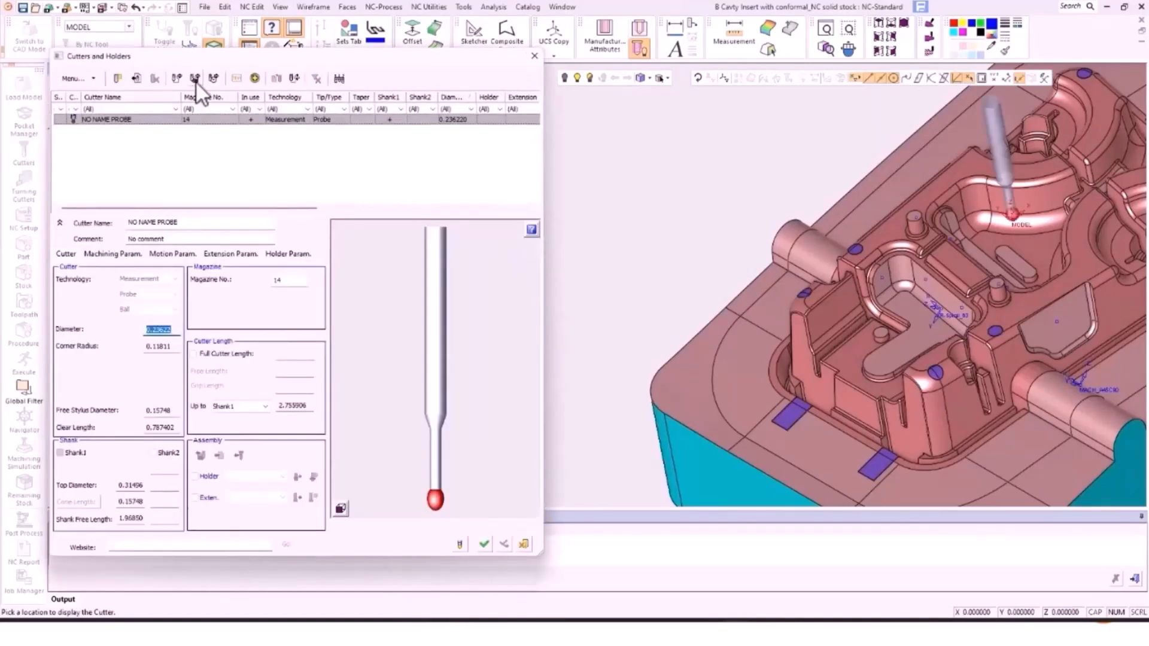
Step: Add the OMP40-2 4MM BALL PROBE 50MM from the Probe library and confirm it
{"action": "left_click", "coordinate": [195, 79]}
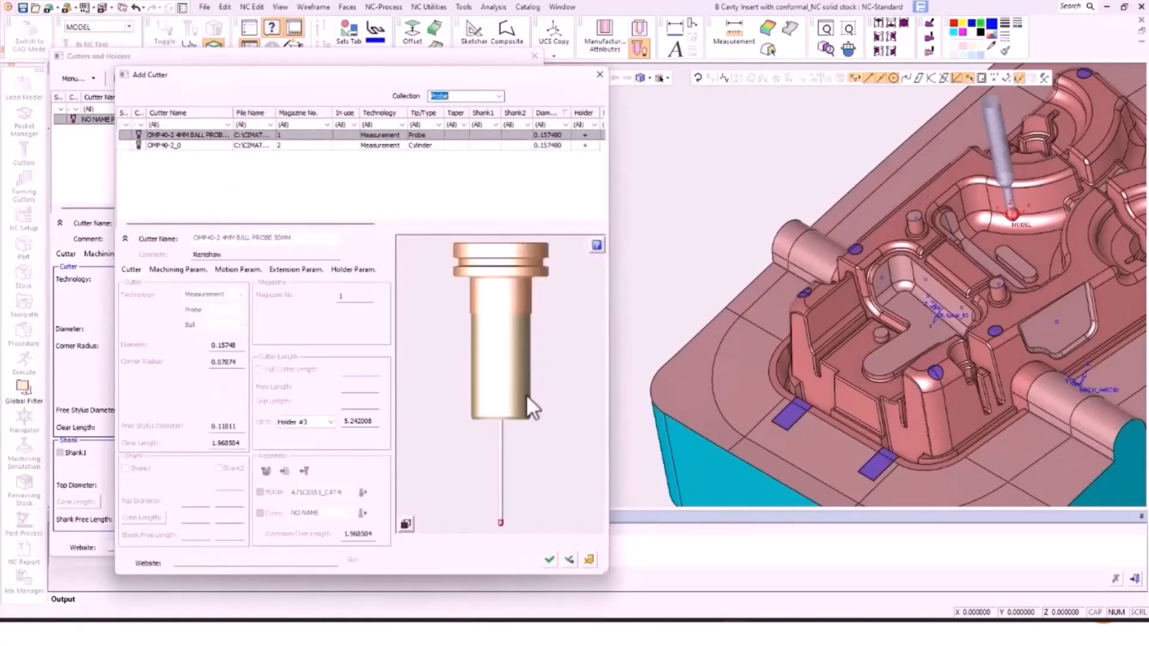
{"action": "left_click", "coordinate": [551, 559]}
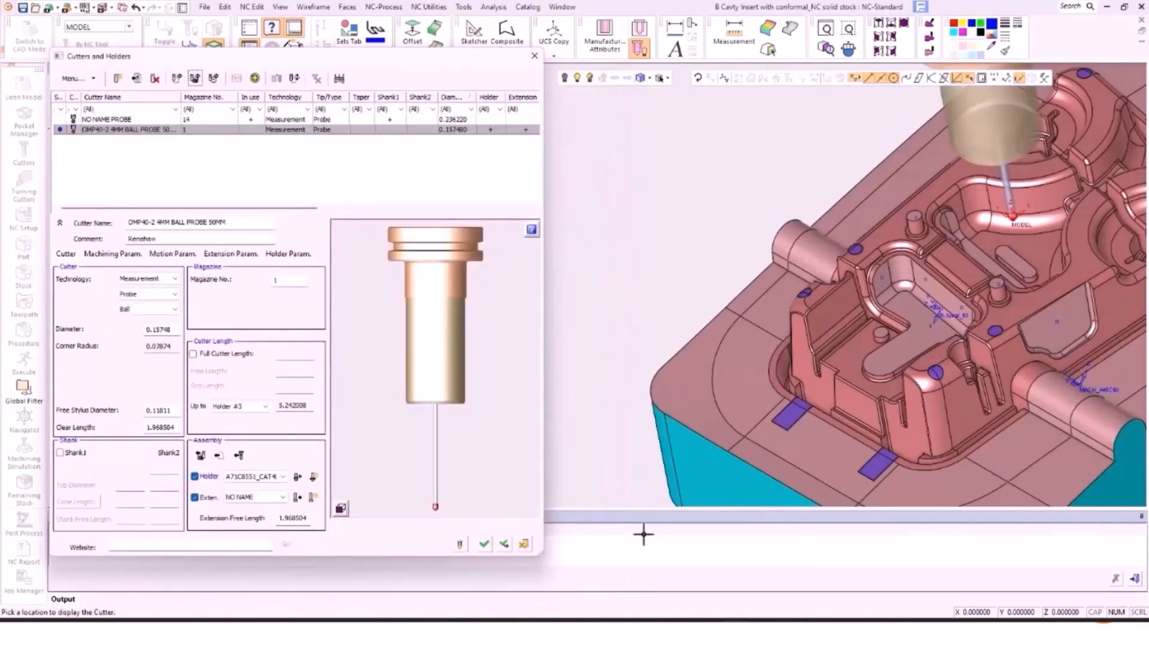
{"action": "left_click", "coordinate": [484, 543]}
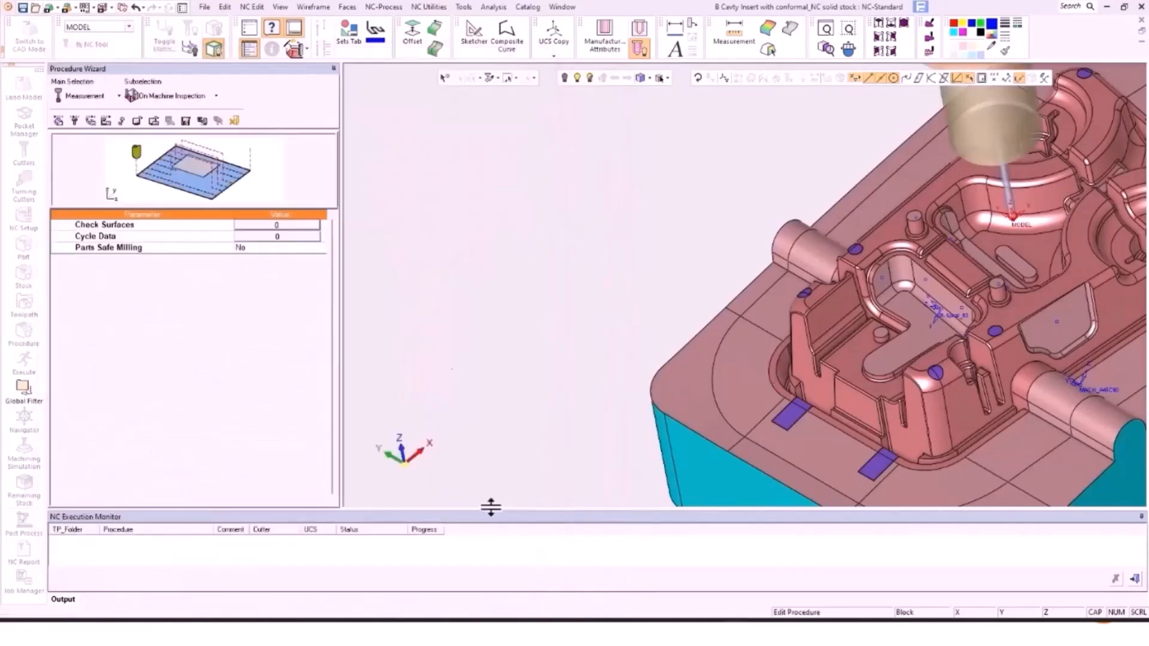
Step: Show the parameter list and open the empty Measurement Cycle 'Multi' list
{"action": "left_click", "coordinate": [92, 120]}
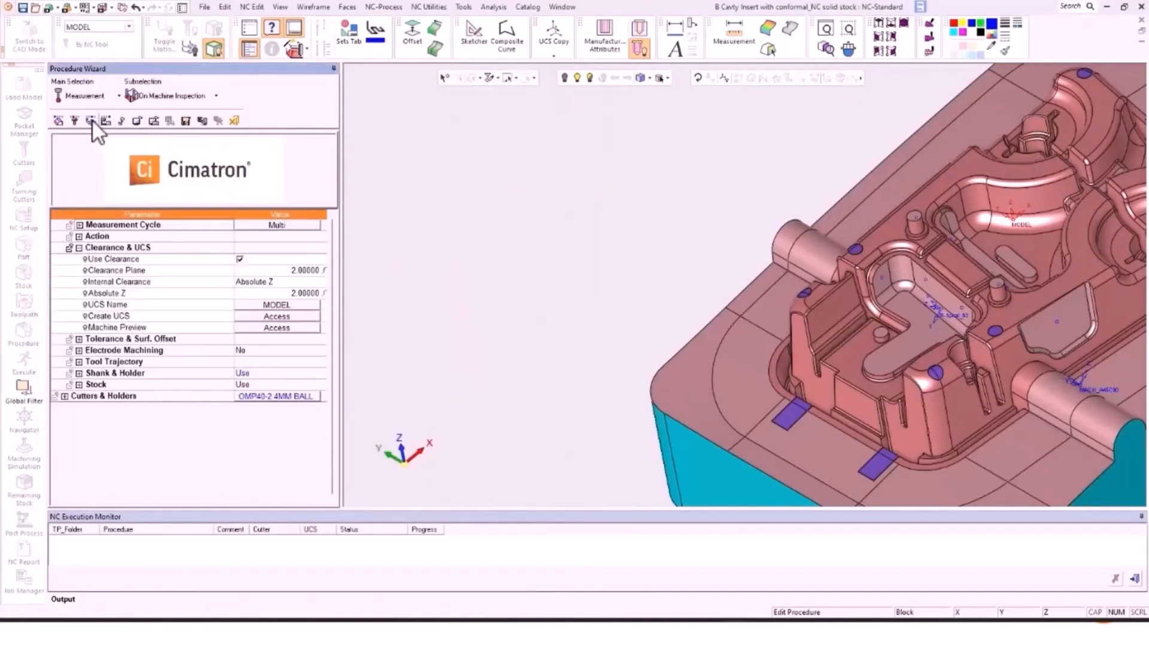
{"action": "left_click", "coordinate": [263, 225]}
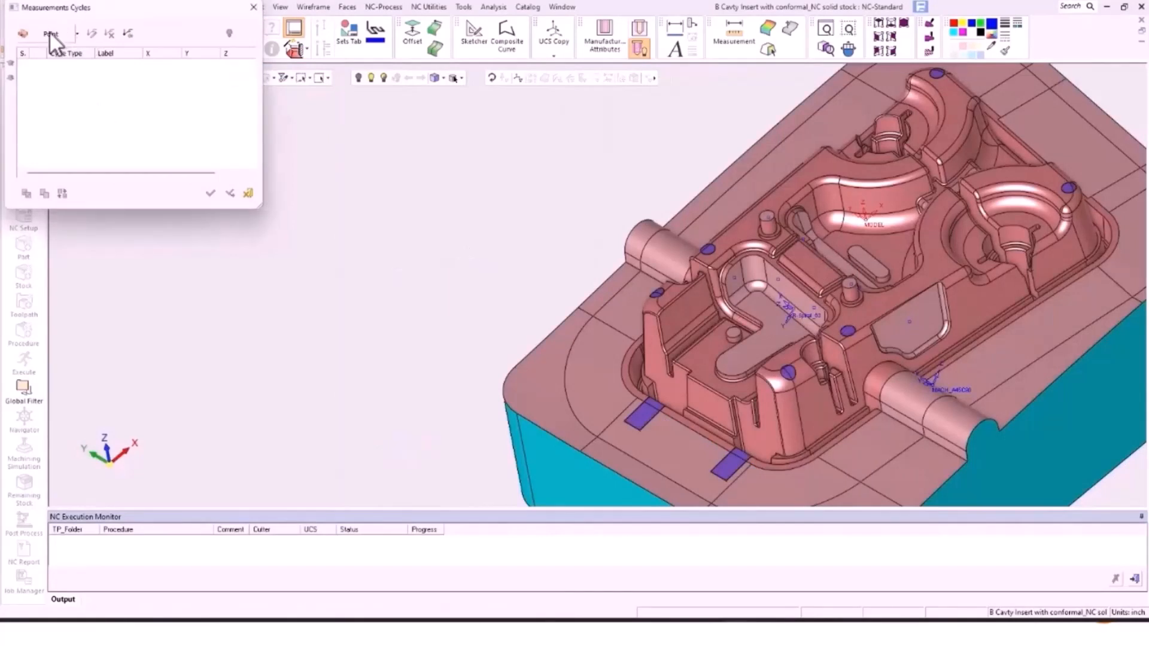
Step: Add a Point cycle by box-selecting points across the part plus one ledge point
{"action": "left_click", "coordinate": [50, 31]}
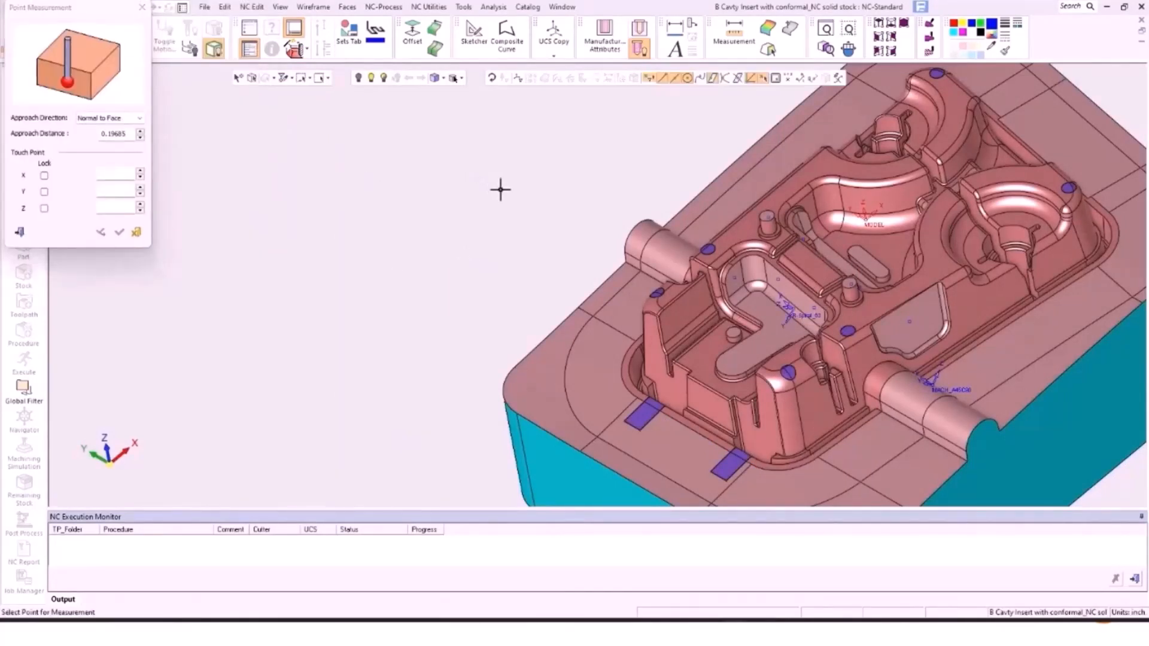
{"action": "scroll", "coordinate": [638, 221], "scroll_direction": "down", "scroll_amount": 3}
{"action": "middle_click_drag", "start_coordinate": [636, 223], "coordinate": [413, 217], "text": "ctrl"}
{"action": "left_click_drag", "start_coordinate": [365, 147], "coordinate": [769, 433]}
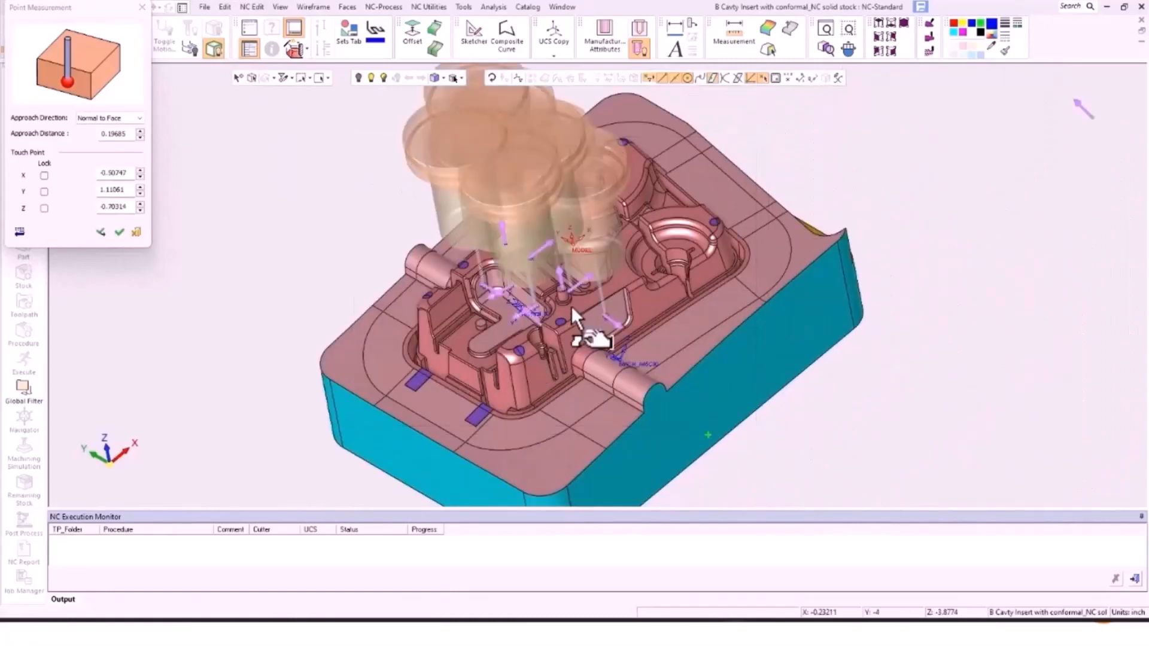
{"action": "scroll", "coordinate": [574, 306], "scroll_direction": "up", "scroll_amount": 6}
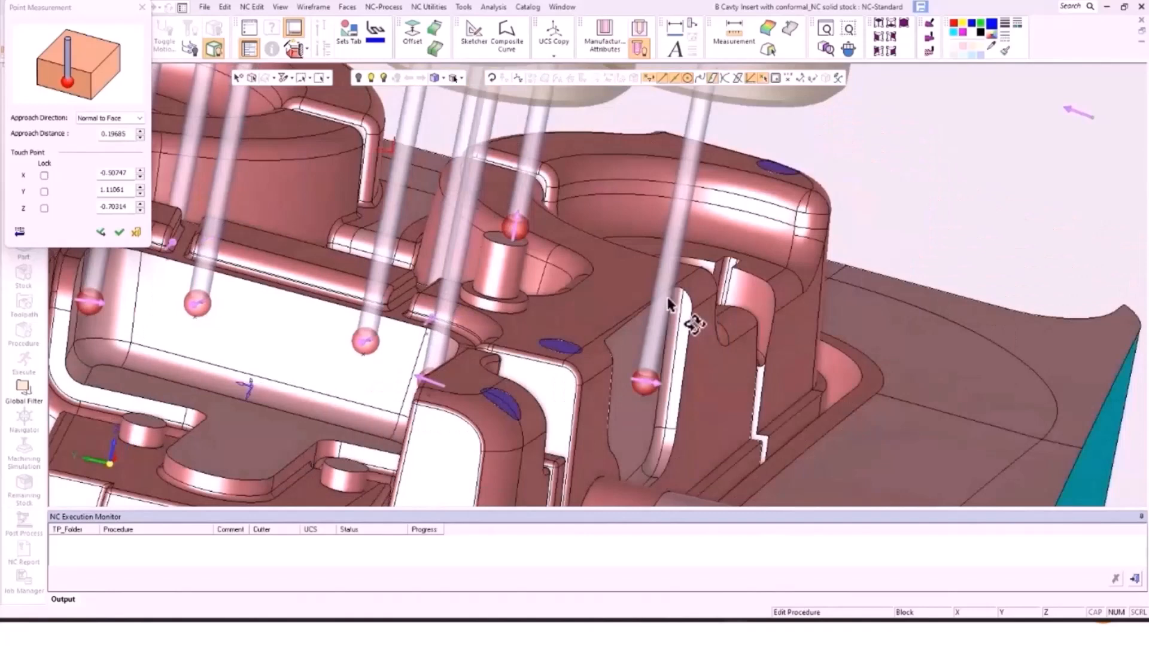
{"action": "middle_click_drag", "start_coordinate": [669, 304], "coordinate": [687, 346]}
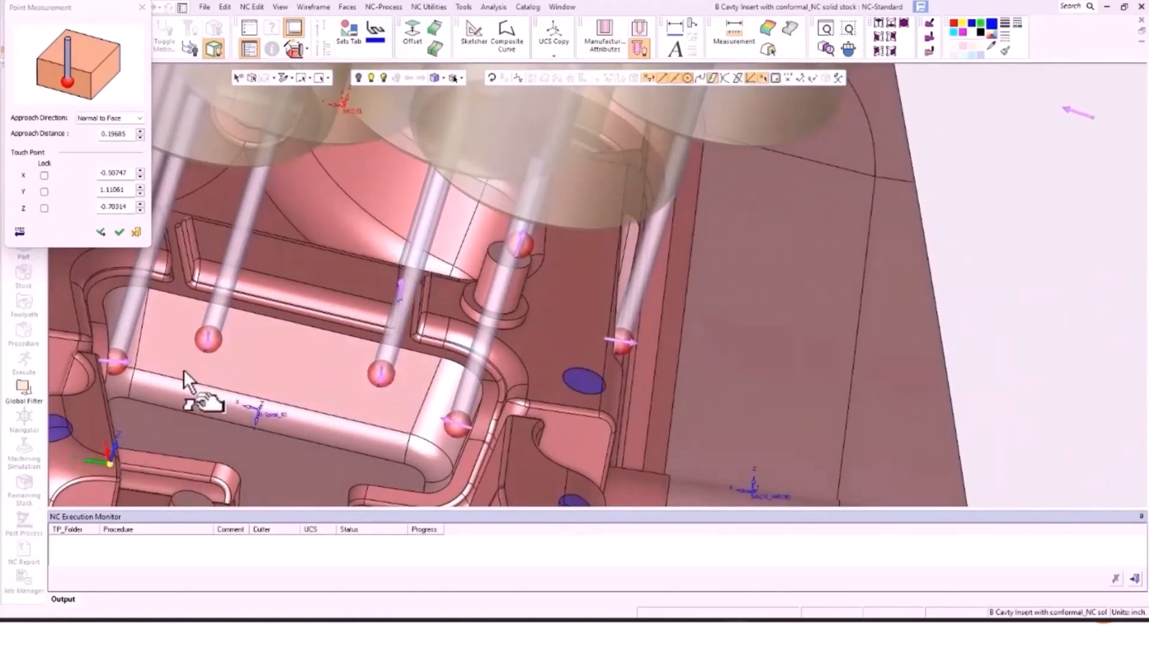
{"action": "scroll", "coordinate": [146, 362], "scroll_direction": "up", "scroll_amount": 5}
{"action": "middle_click_drag", "start_coordinate": [146, 366], "coordinate": [425, 326]}
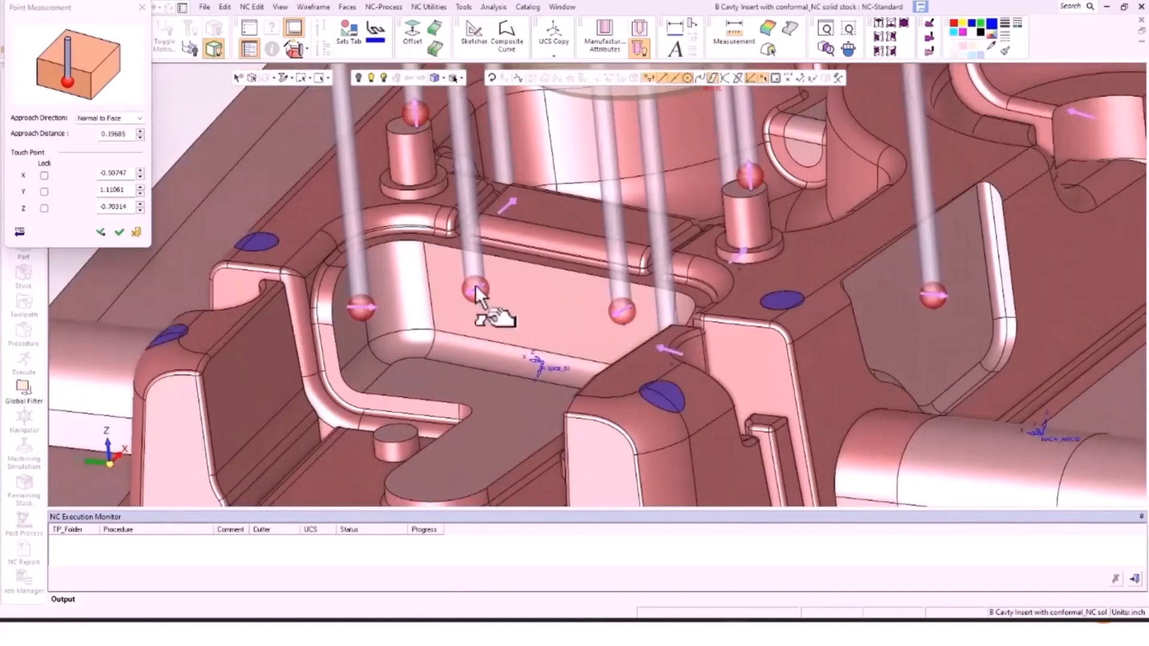
{"action": "left_click", "coordinate": [508, 206]}
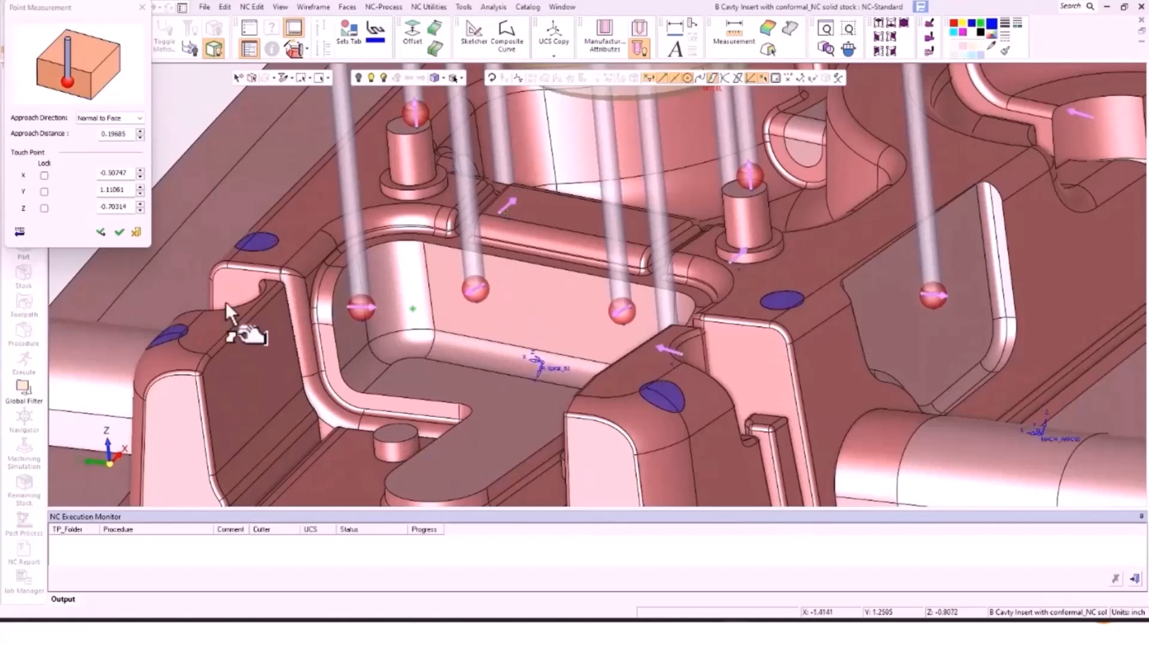
Step: Confirm the measurements and open the Action's Pause, Terminate & Report settings
{"action": "left_click", "coordinate": [119, 231]}
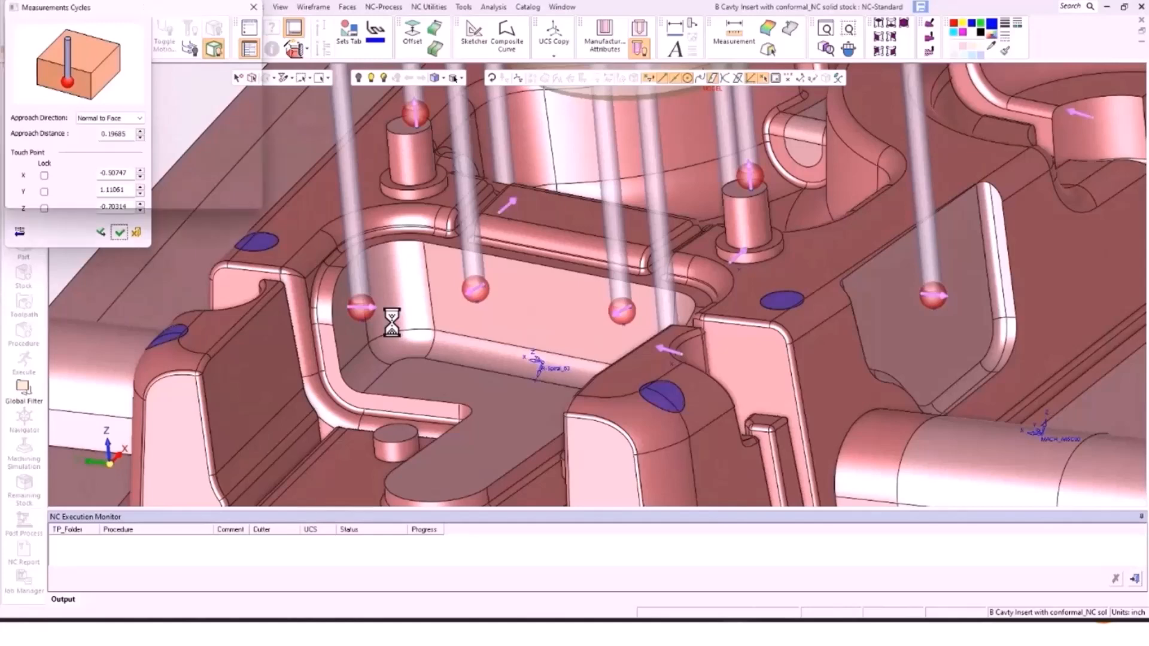
{"action": "left_click", "coordinate": [211, 193]}
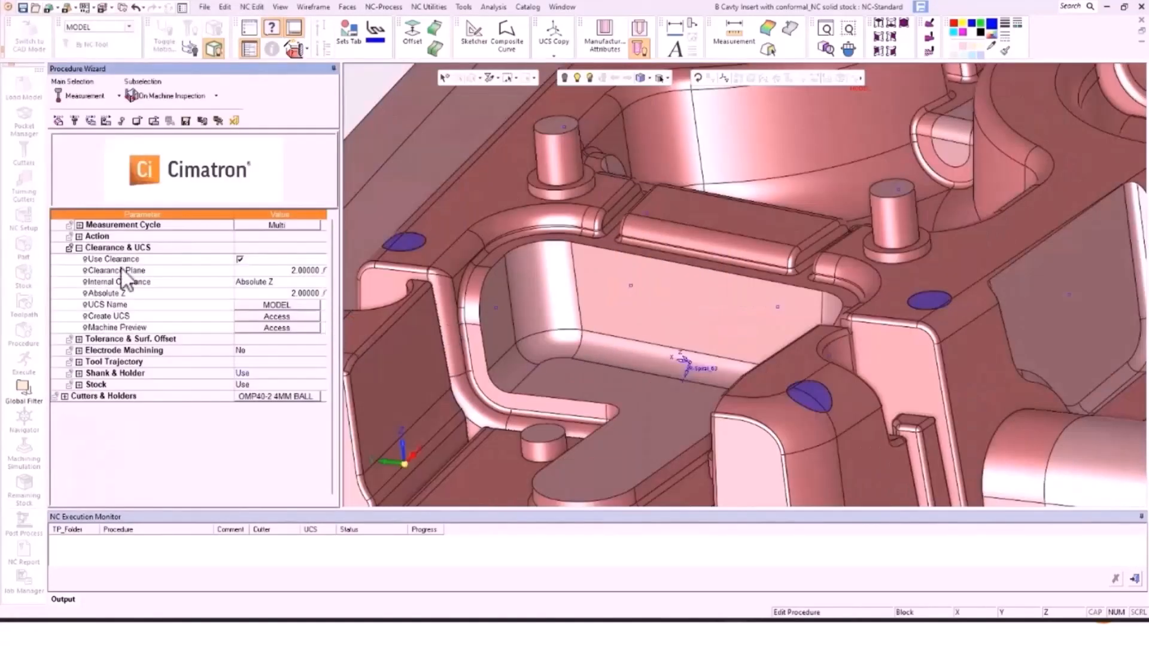
{"action": "left_click", "coordinate": [79, 236]}
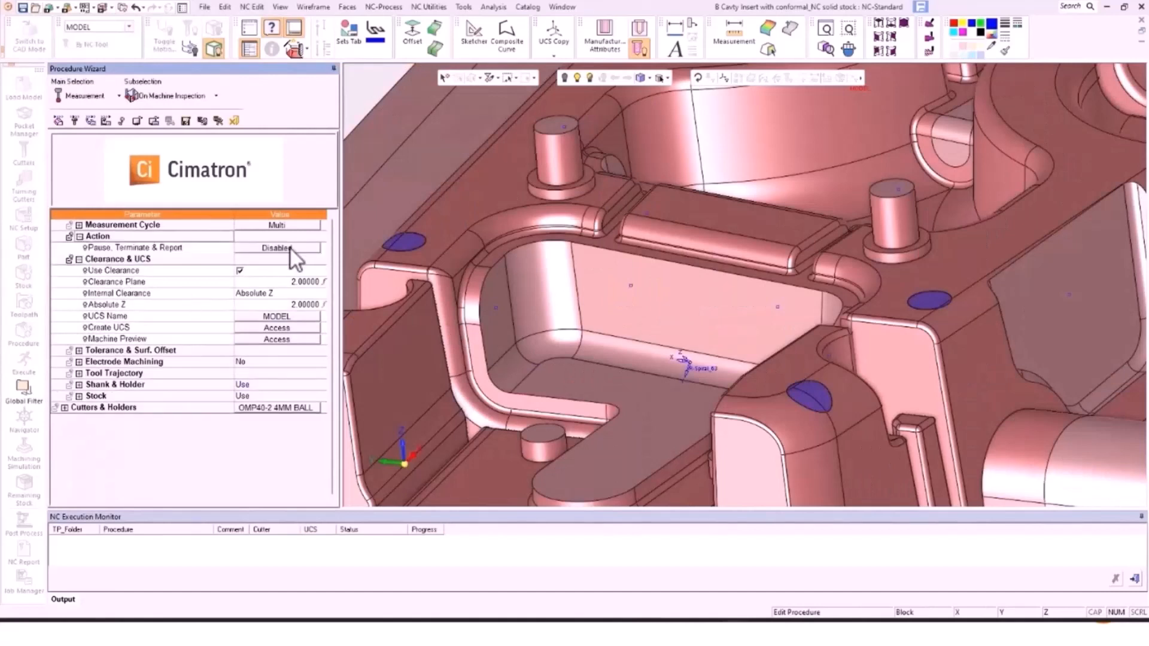
{"action": "left_click", "coordinate": [289, 249]}
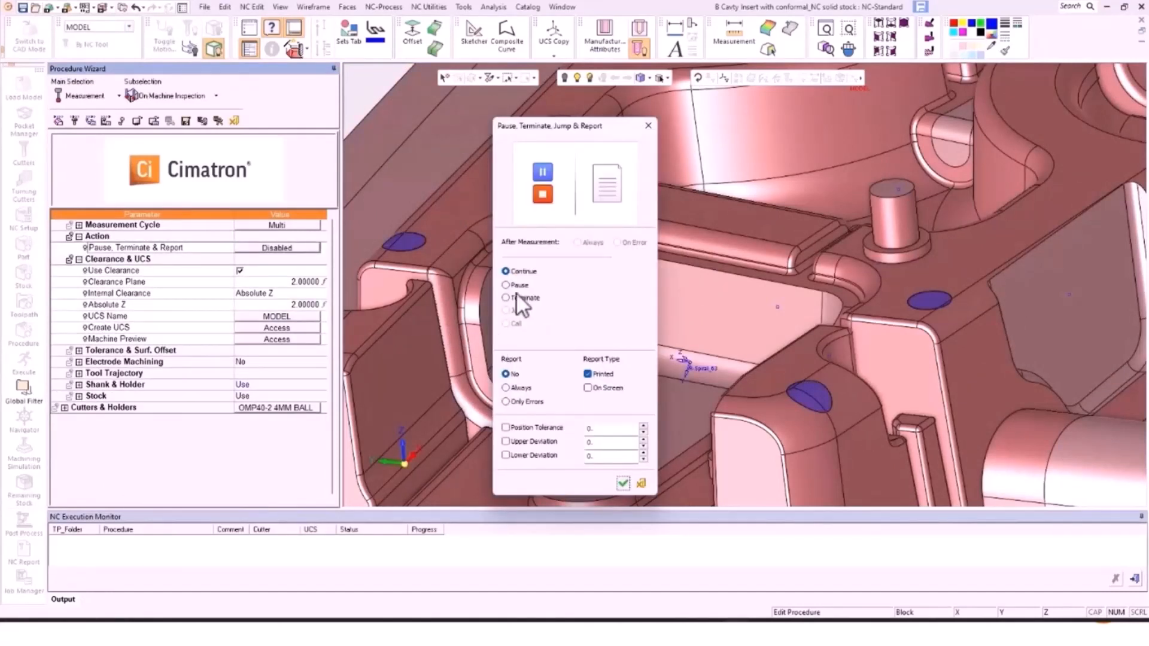
Step: Set the report to always, with upper and lower deviation limits of .005
{"action": "left_click", "coordinate": [521, 388]}
{"action": "double_click", "coordinate": [604, 443]}
{"action": "type", "text": ".005"}
{"action": "key", "text": "Tab"}
{"action": "type", "text": ".005"}
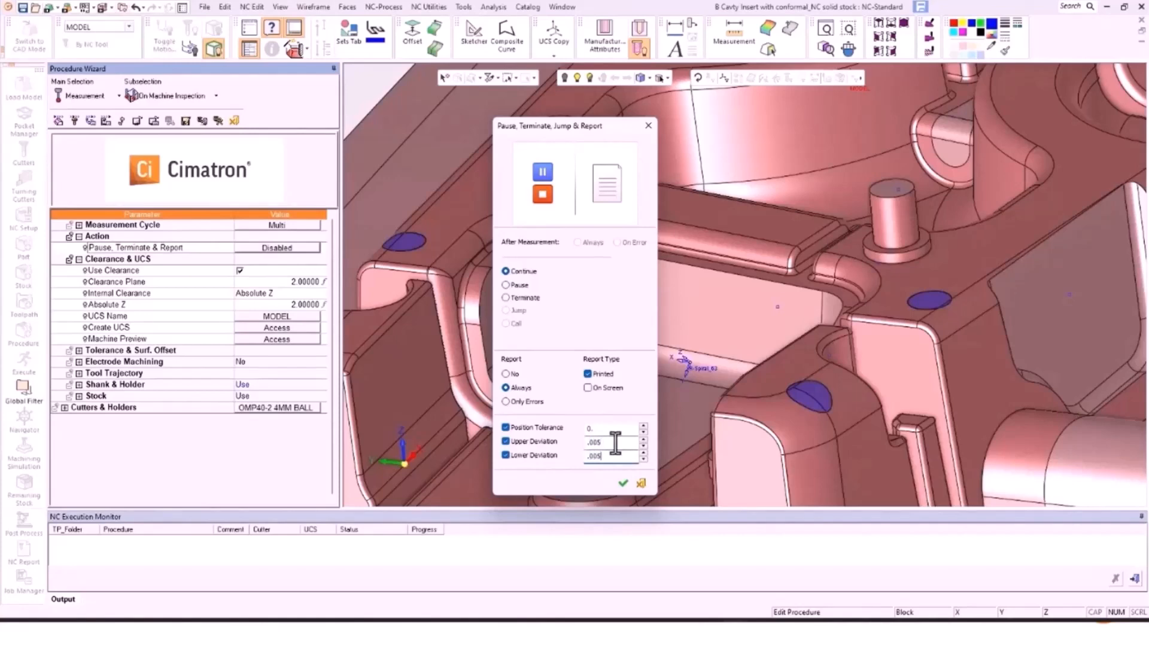
{"action": "left_click", "coordinate": [623, 483]}
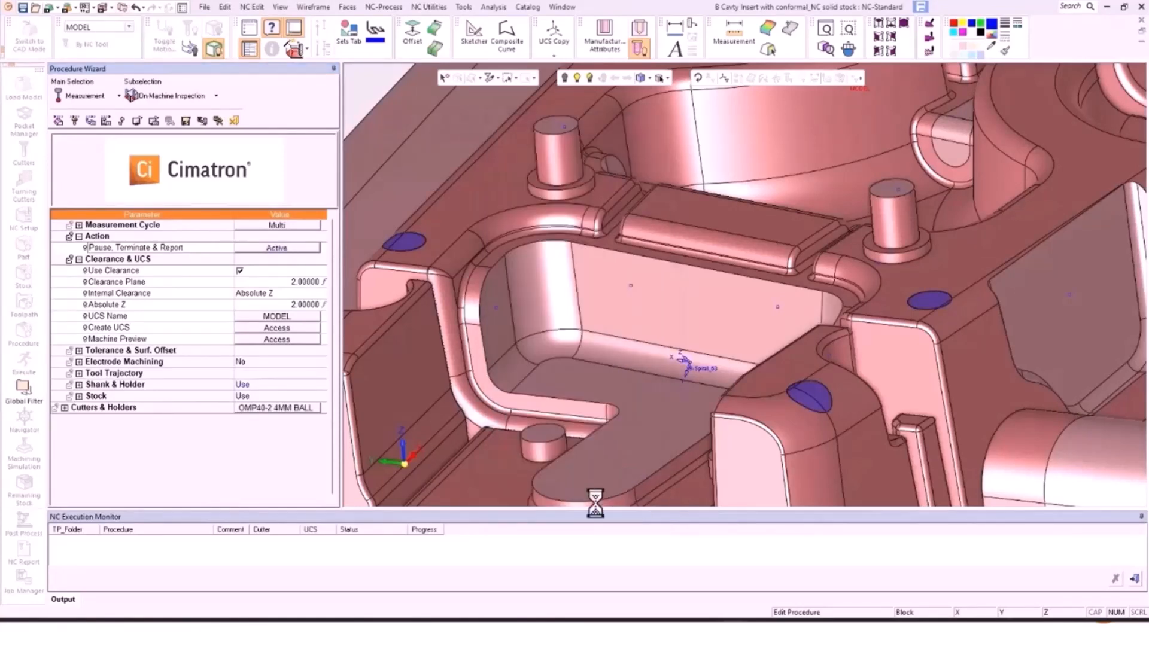
Step: Exit the wizard, reopen MS-INSPECT, and show the Cutters & Holders list with the OMP40-2 probe
{"action": "left_click", "coordinate": [217, 121]}
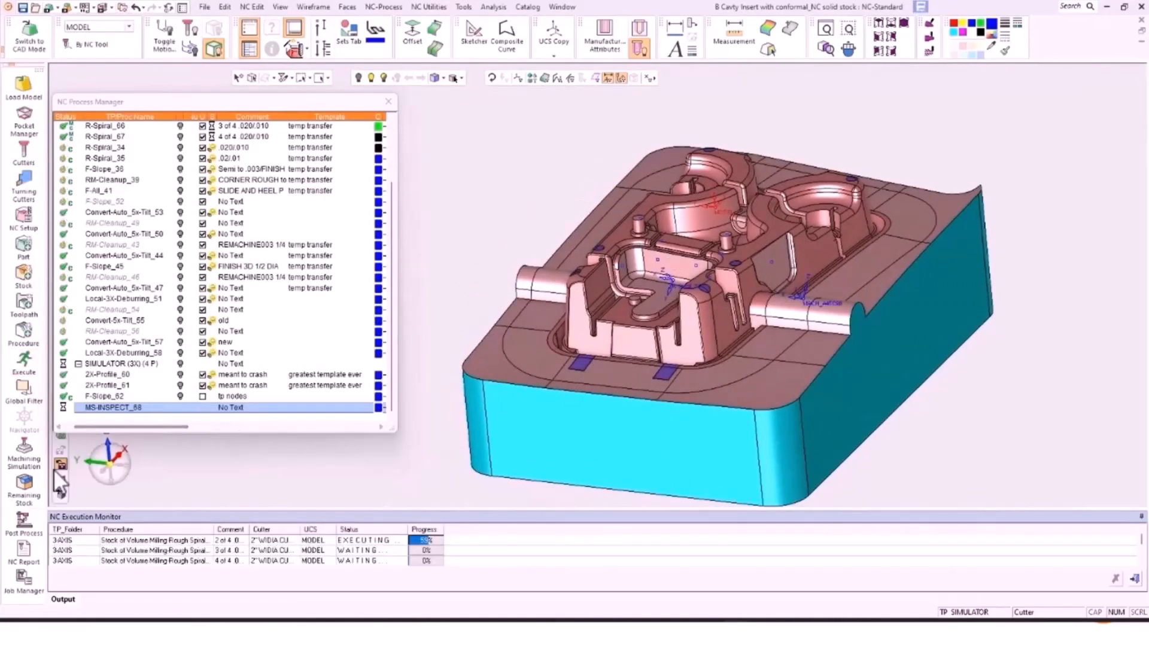
{"action": "left_click", "coordinate": [33, 330]}
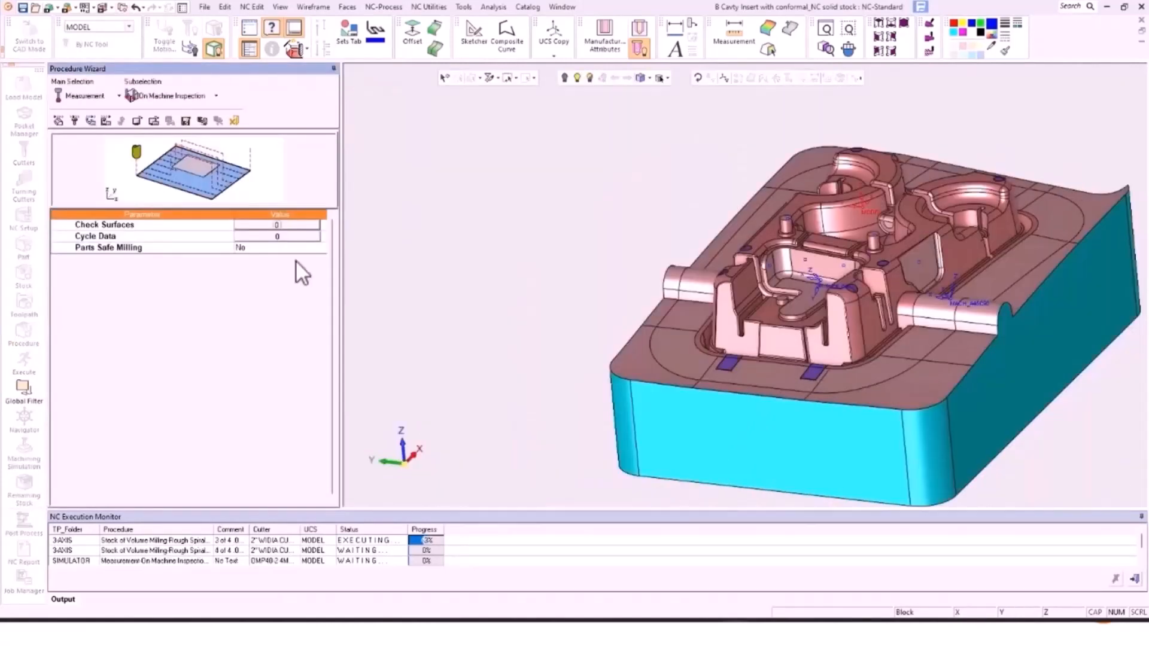
{"action": "left_click", "coordinate": [89, 120]}
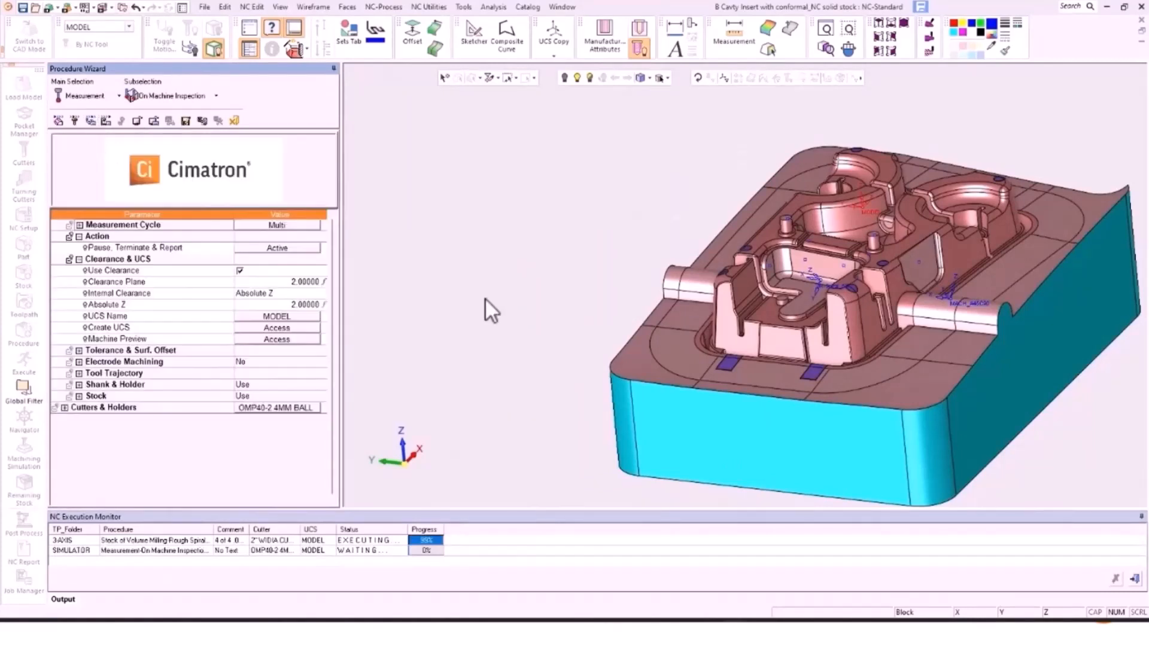
{"action": "left_click", "coordinate": [72, 120]}
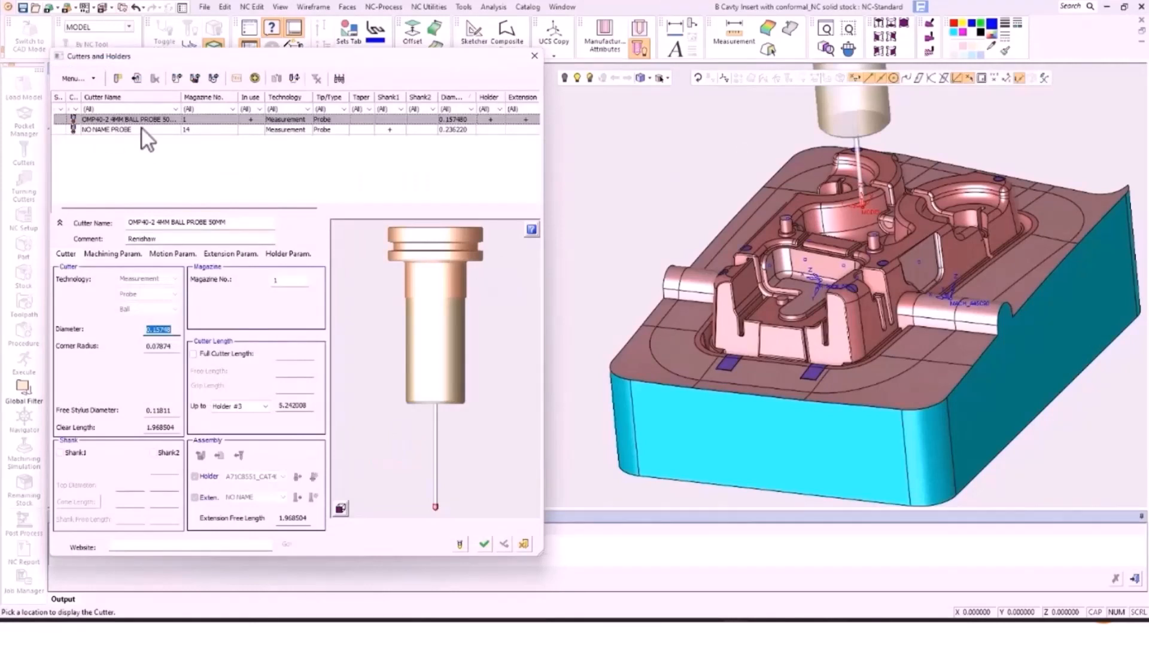
Step: Copy the OMP40-2 4MM ball probe as OMP40-2 4MM CYL with a Cylinder tip
{"action": "left_click", "coordinate": [108, 120]}
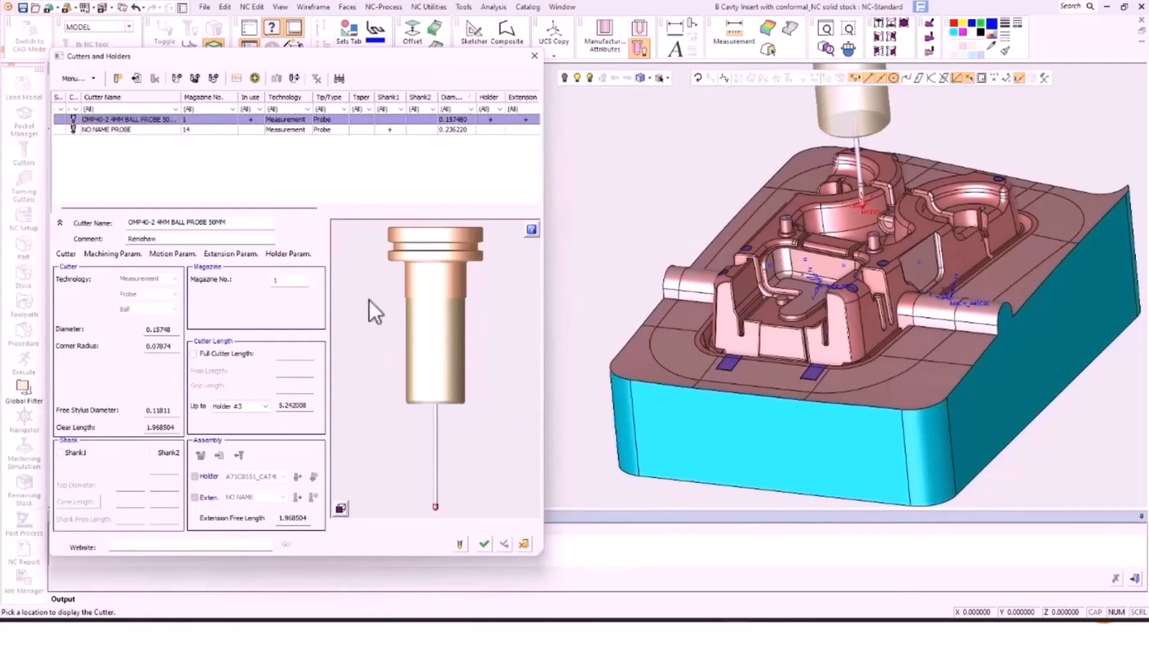
{"action": "left_click", "coordinate": [117, 78]}
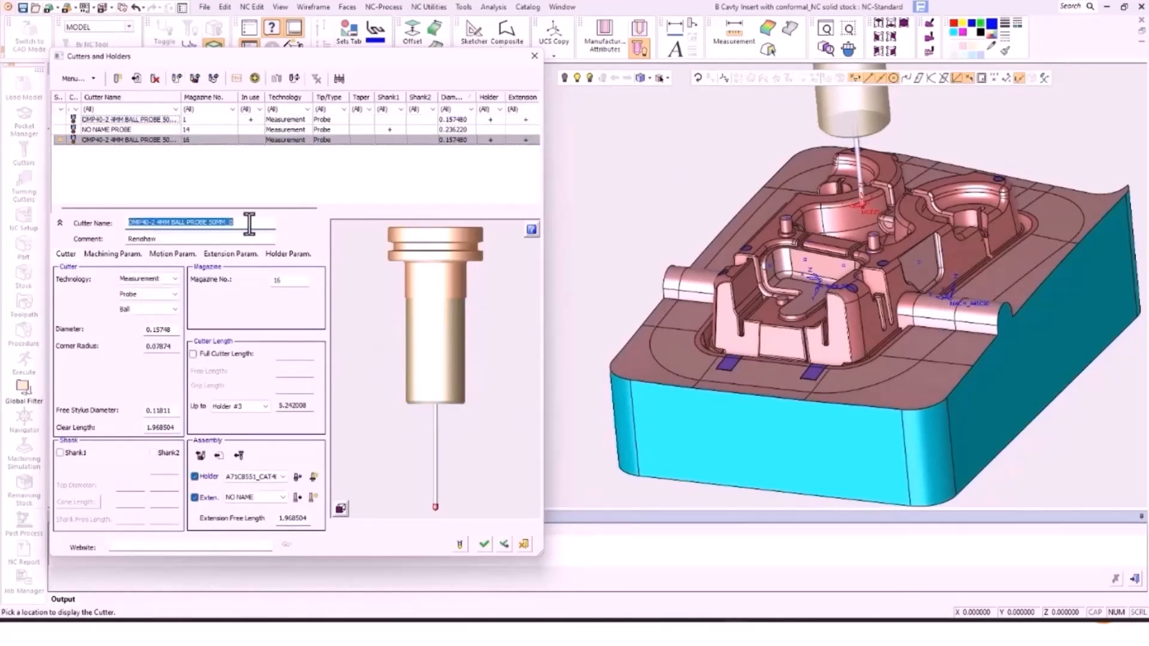
{"action": "left_click_drag", "start_coordinate": [249, 225], "coordinate": [171, 223]}
{"action": "type", "text": "CYL"}
{"action": "key", "text": "Return"}
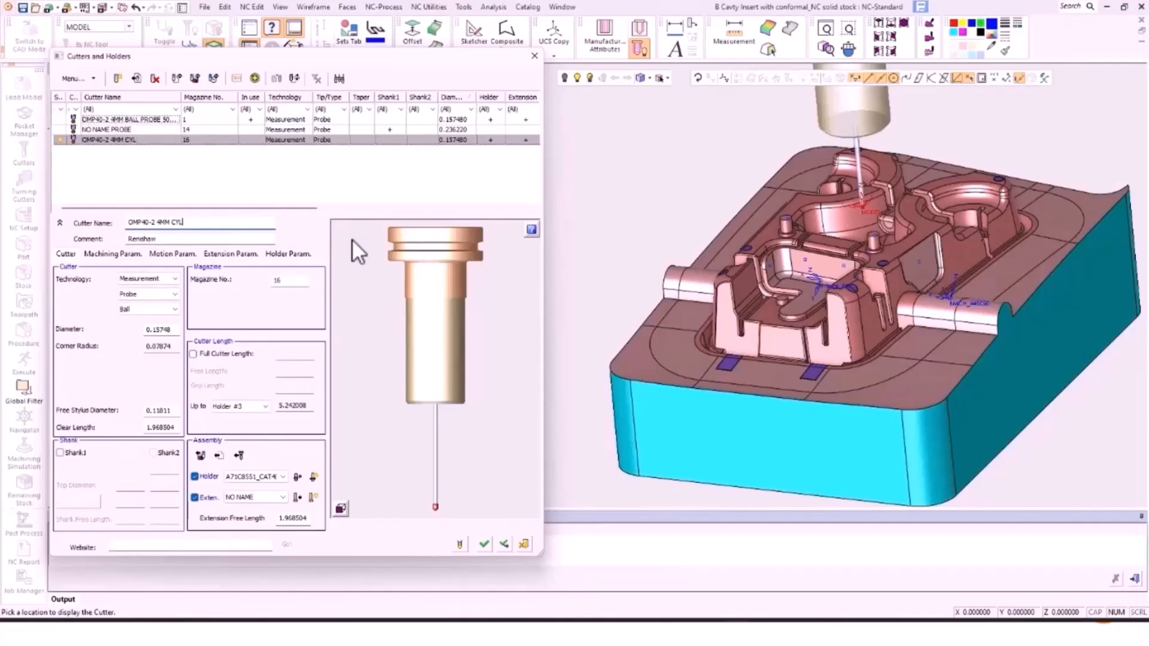
{"action": "left_click", "coordinate": [158, 309]}
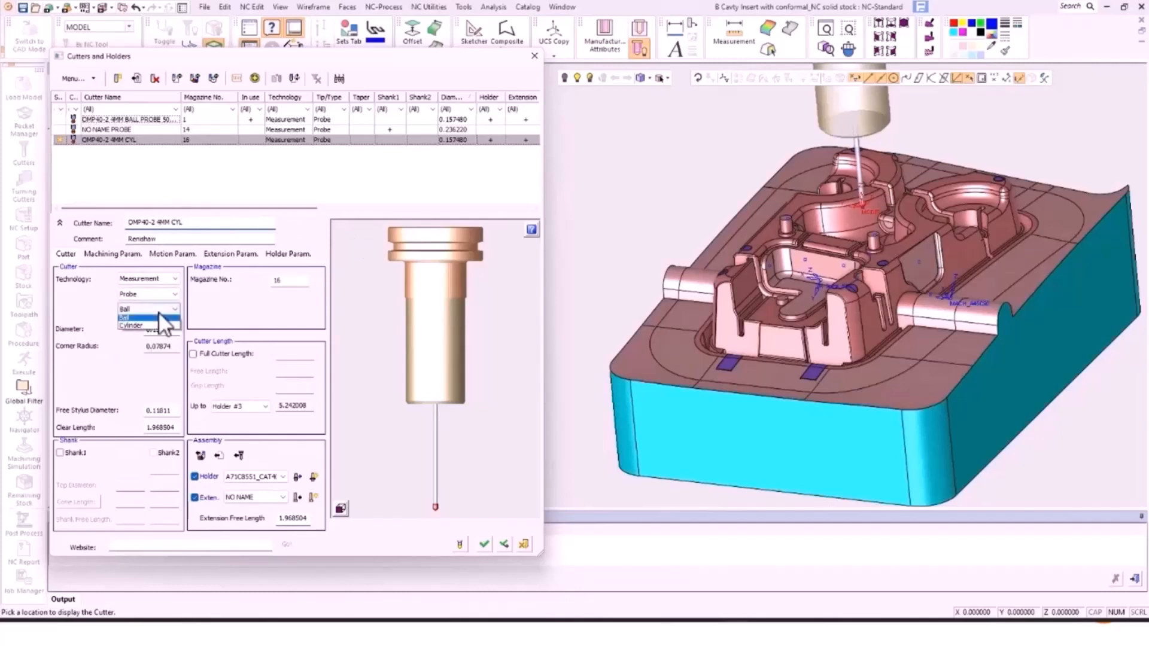
{"action": "left_click", "coordinate": [156, 332]}
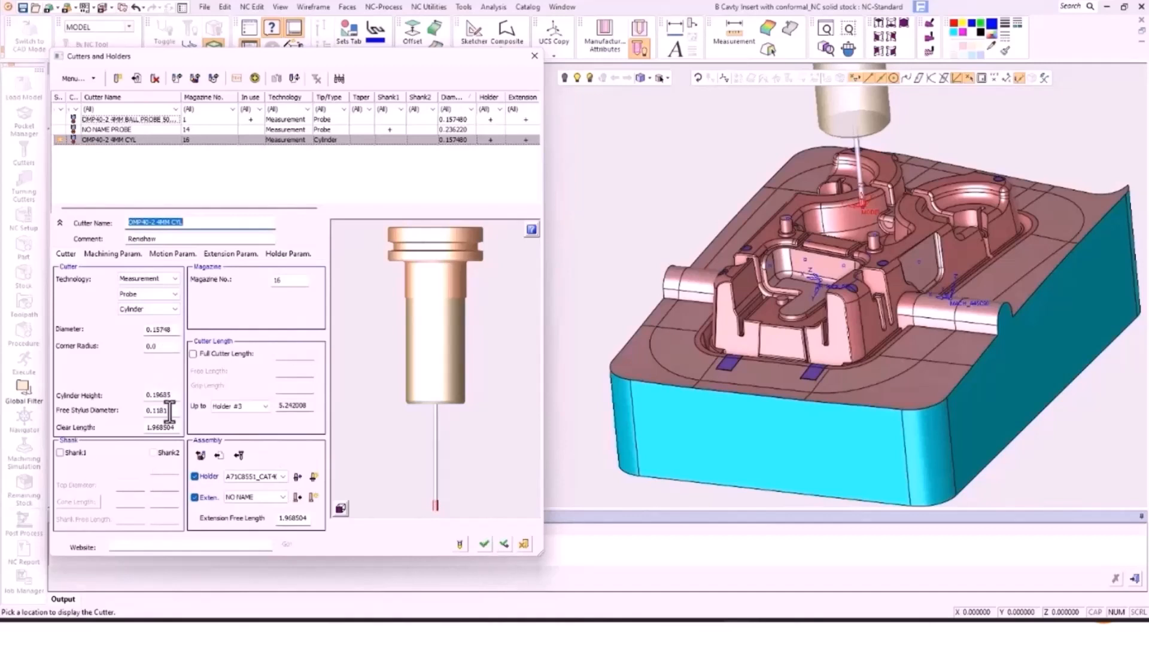
Step: Confirm the cylinder probe and start a new Point measurement cycle
{"action": "left_click", "coordinate": [485, 543]}
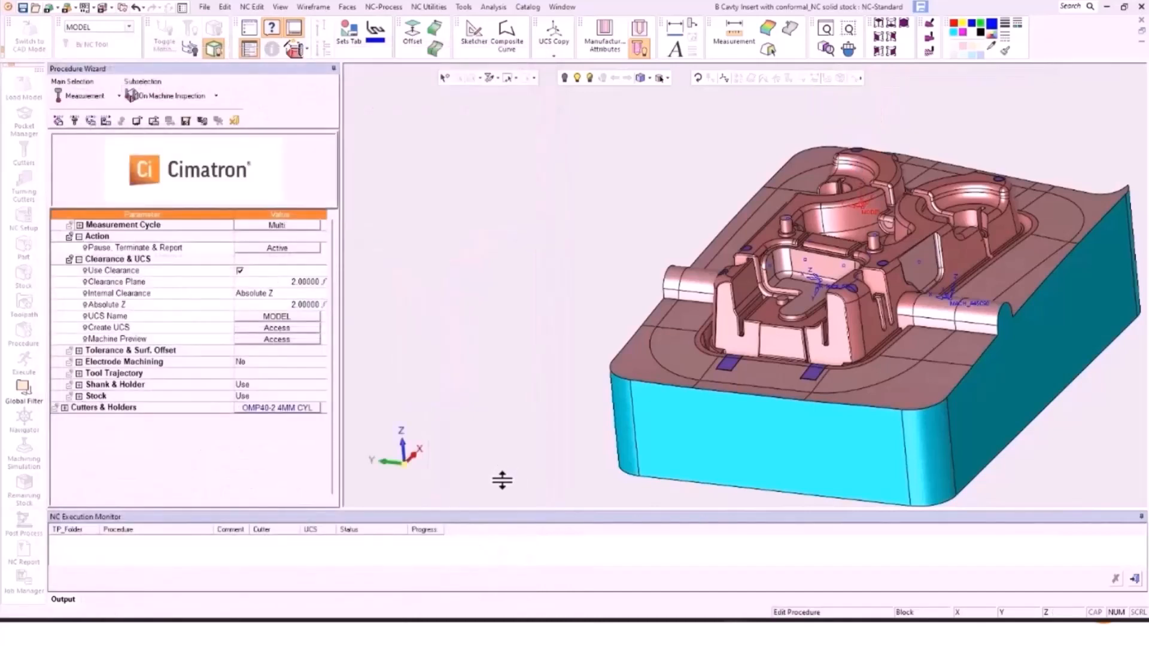
{"action": "left_click", "coordinate": [276, 225]}
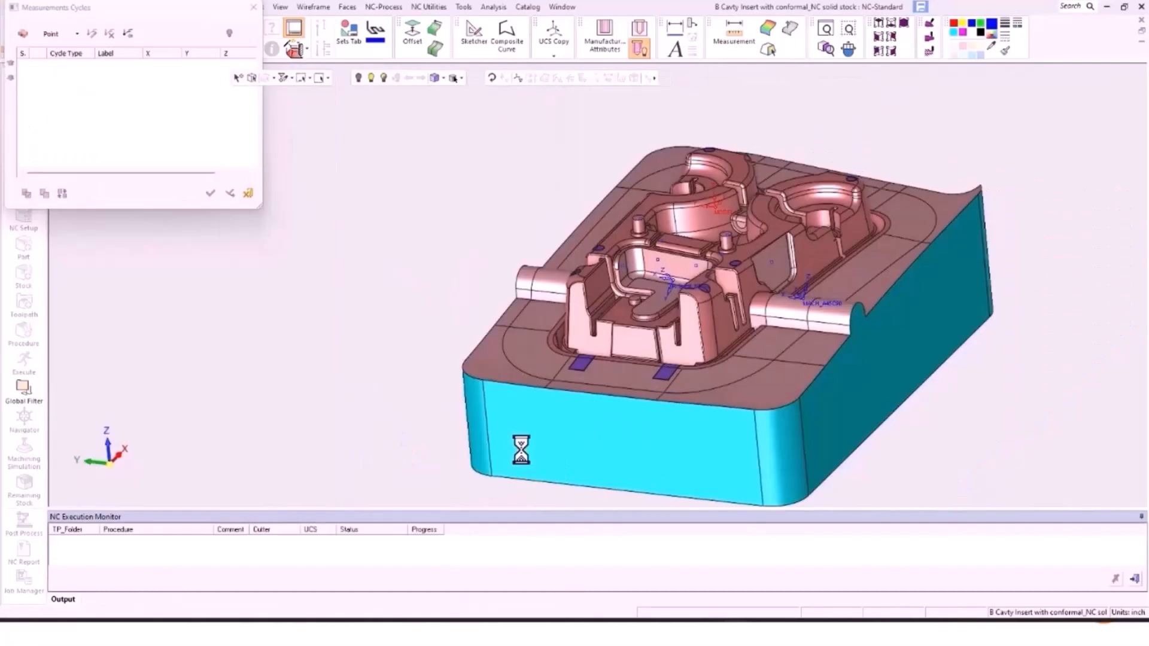
{"action": "left_click", "coordinate": [57, 28]}
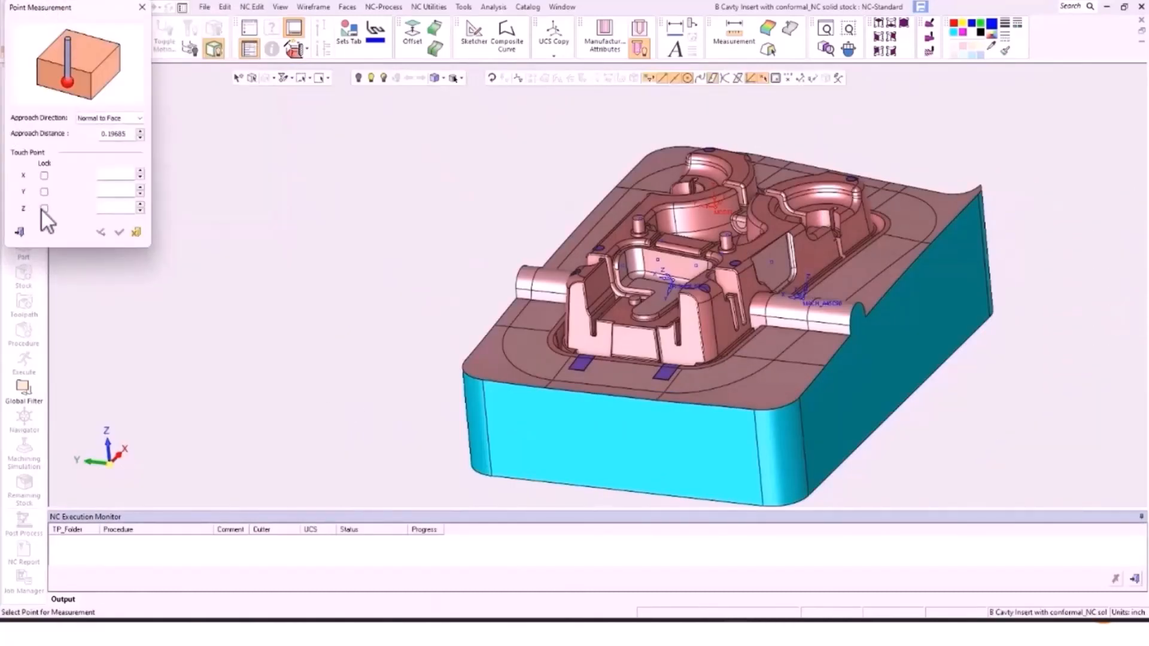
Step: Set the Point Measurement's Z touch height to 1.0, leaving it unlocked
{"action": "left_click", "coordinate": [44, 209]}
{"action": "scroll", "coordinate": [616, 218], "scroll_direction": "up", "scroll_amount": 5}
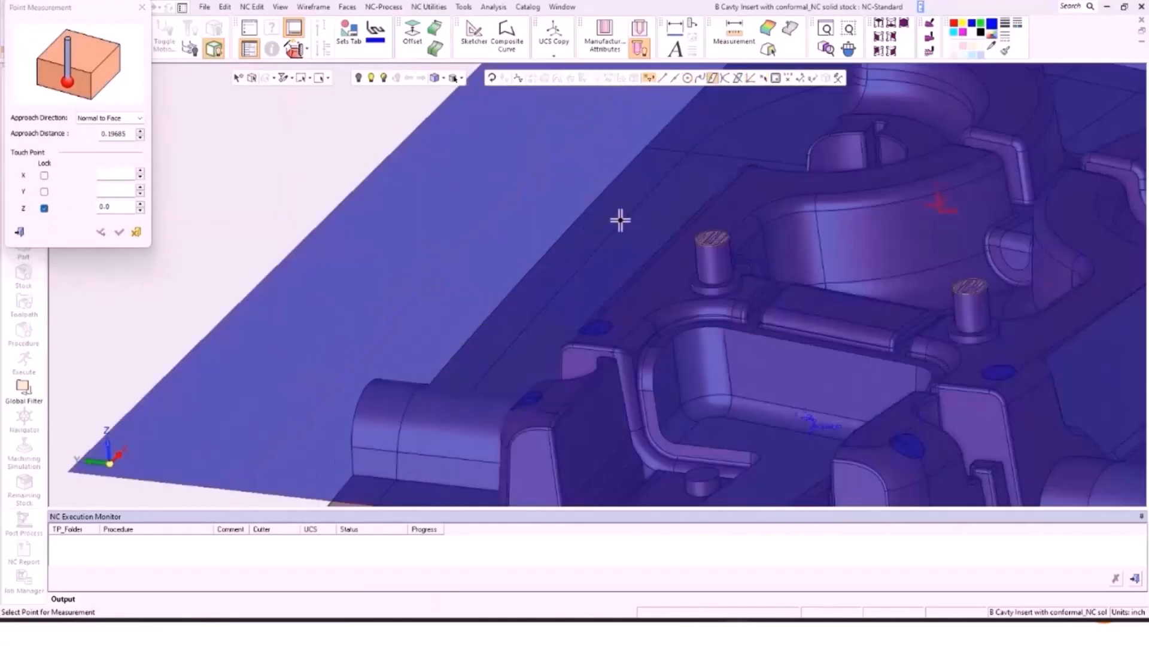
{"action": "middle_click_drag", "start_coordinate": [759, 323], "coordinate": [763, 254]}
{"action": "scroll", "coordinate": [746, 290], "scroll_direction": "up", "scroll_amount": 6}
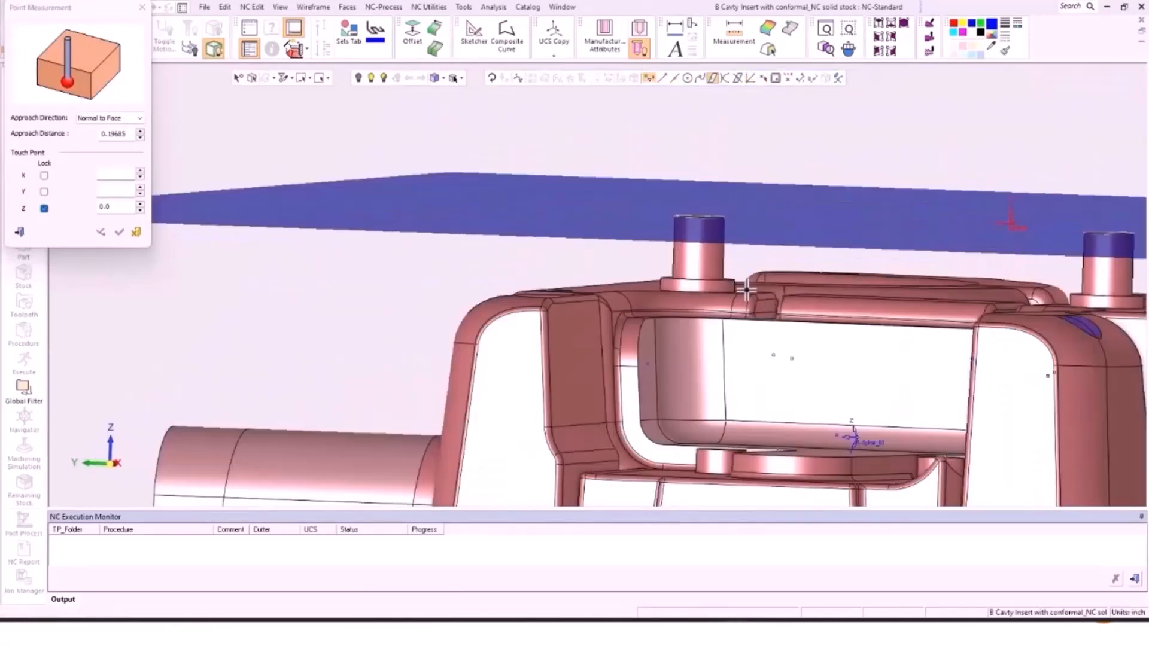
{"action": "scroll", "coordinate": [746, 290], "scroll_direction": "up", "scroll_amount": 2}
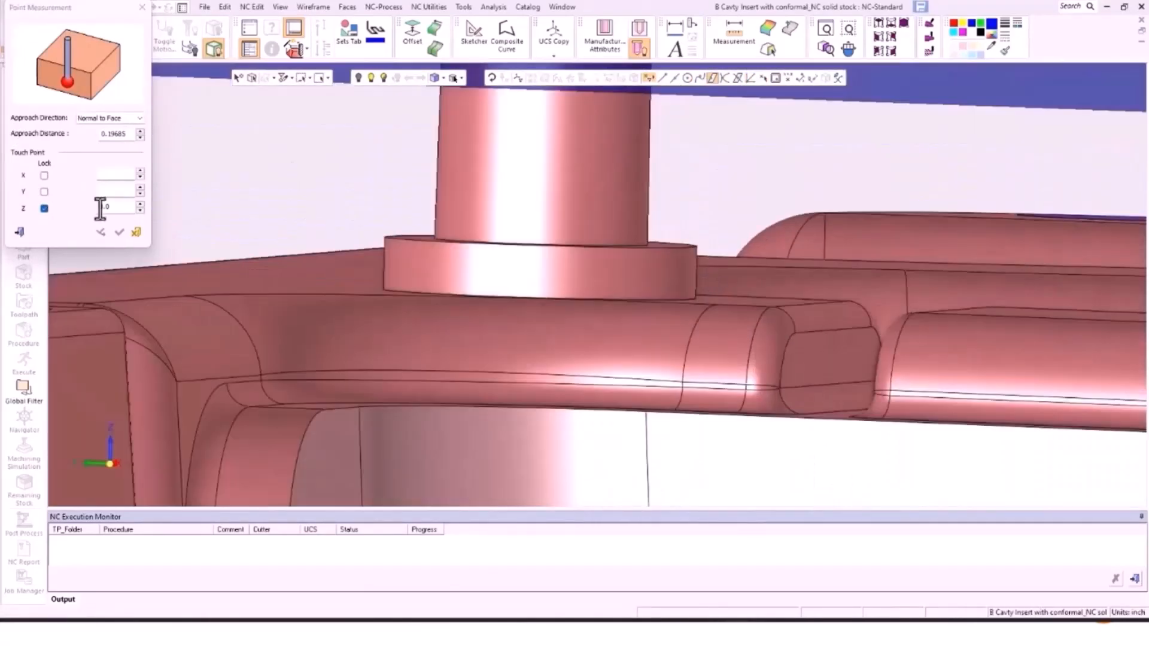
{"action": "left_click", "coordinate": [141, 210]}
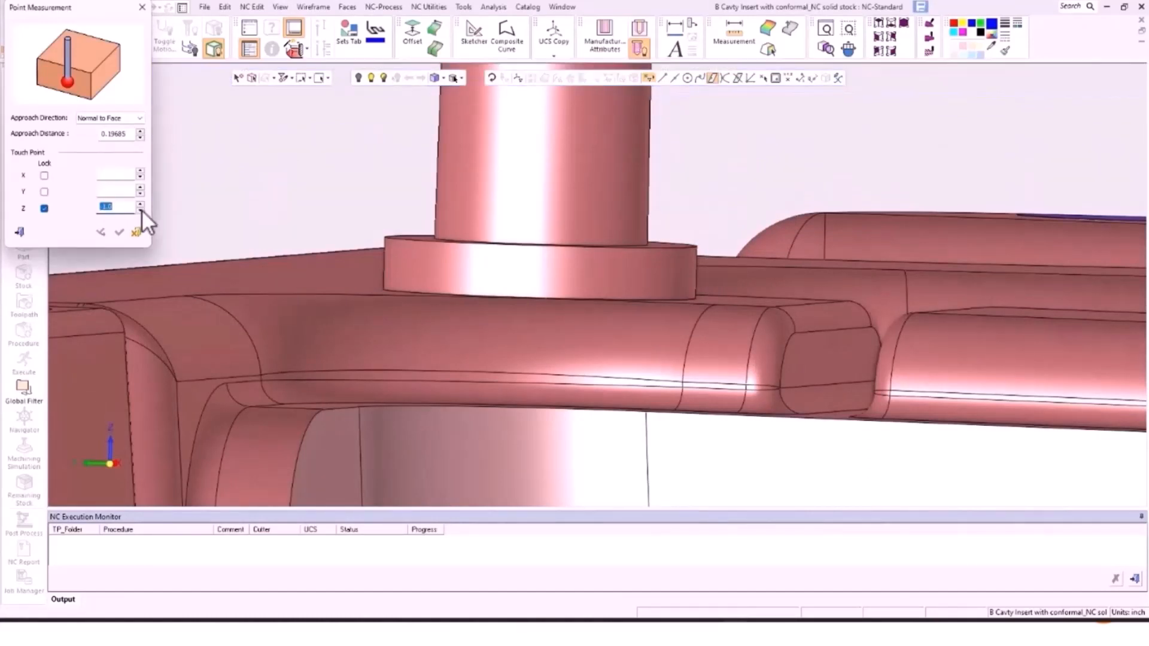
{"action": "scroll", "coordinate": [603, 264], "scroll_direction": "down", "scroll_amount": 4}
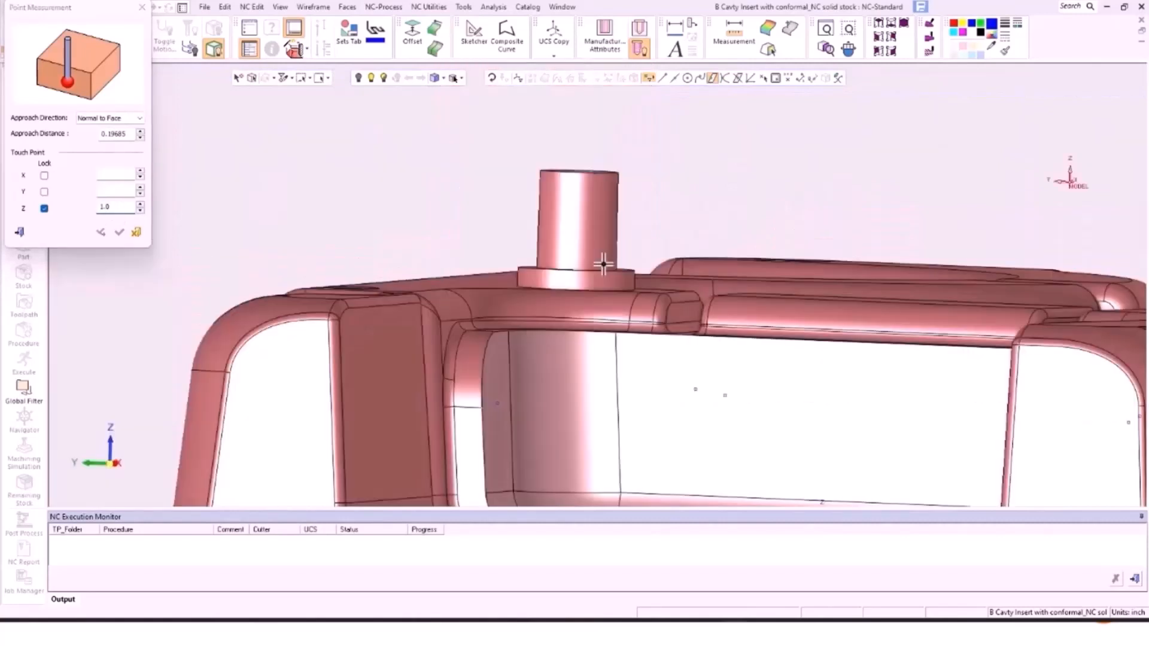
{"action": "scroll", "coordinate": [603, 264], "scroll_direction": "down", "scroll_amount": 8}
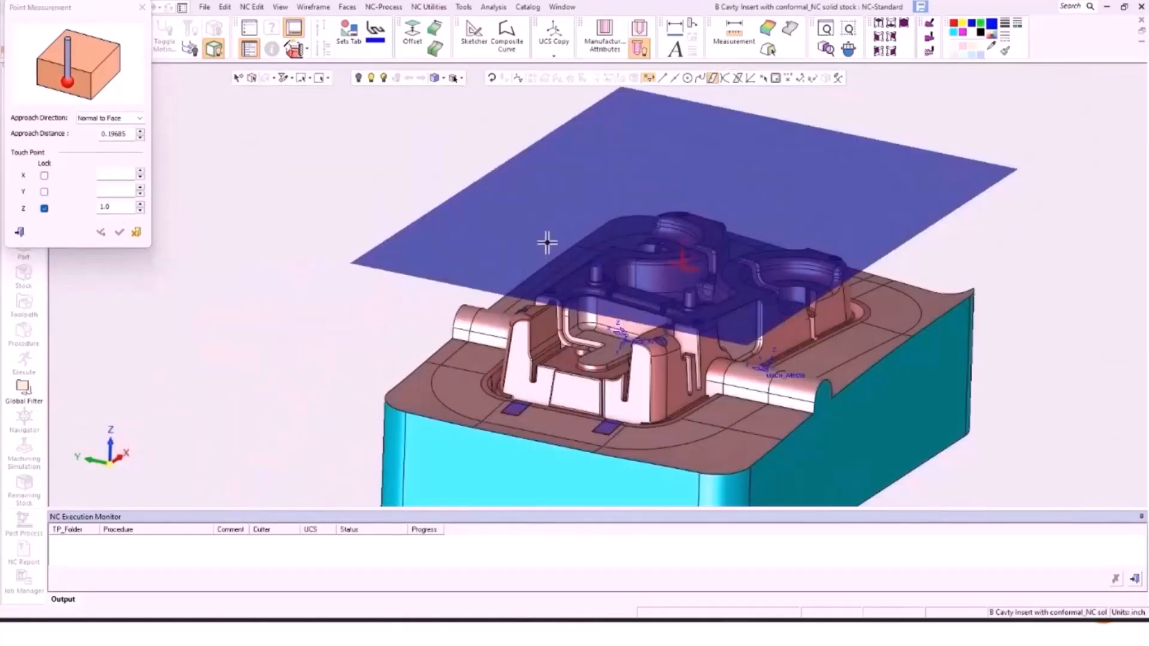
{"action": "left_click", "coordinate": [119, 207]}
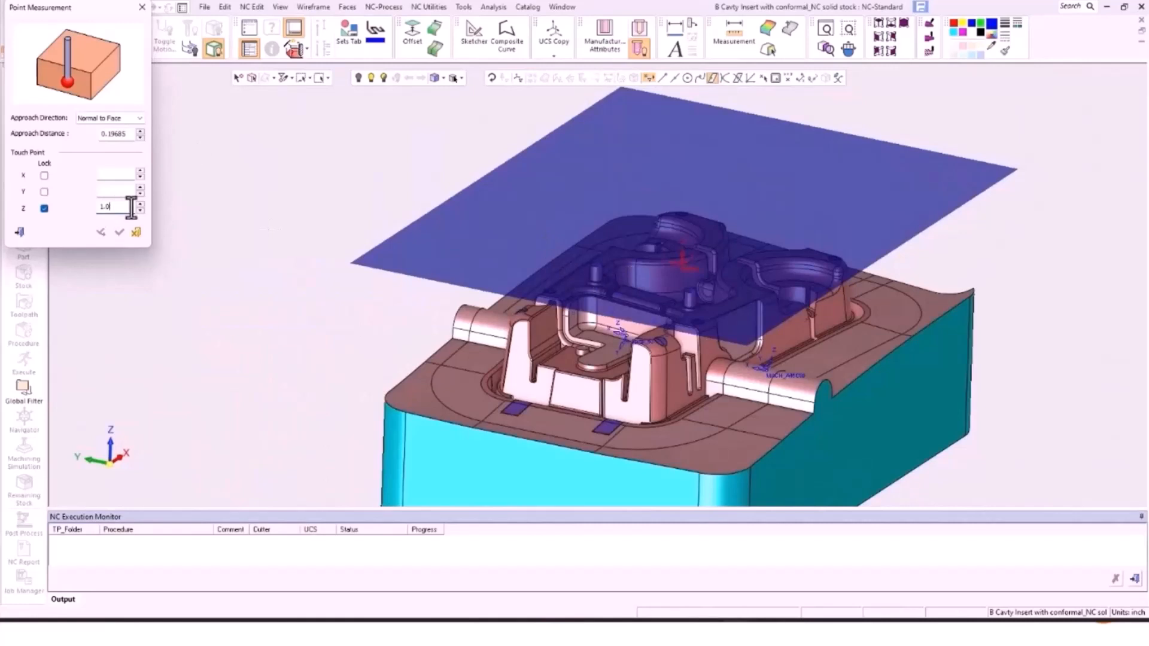
{"action": "left_click", "coordinate": [45, 208]}
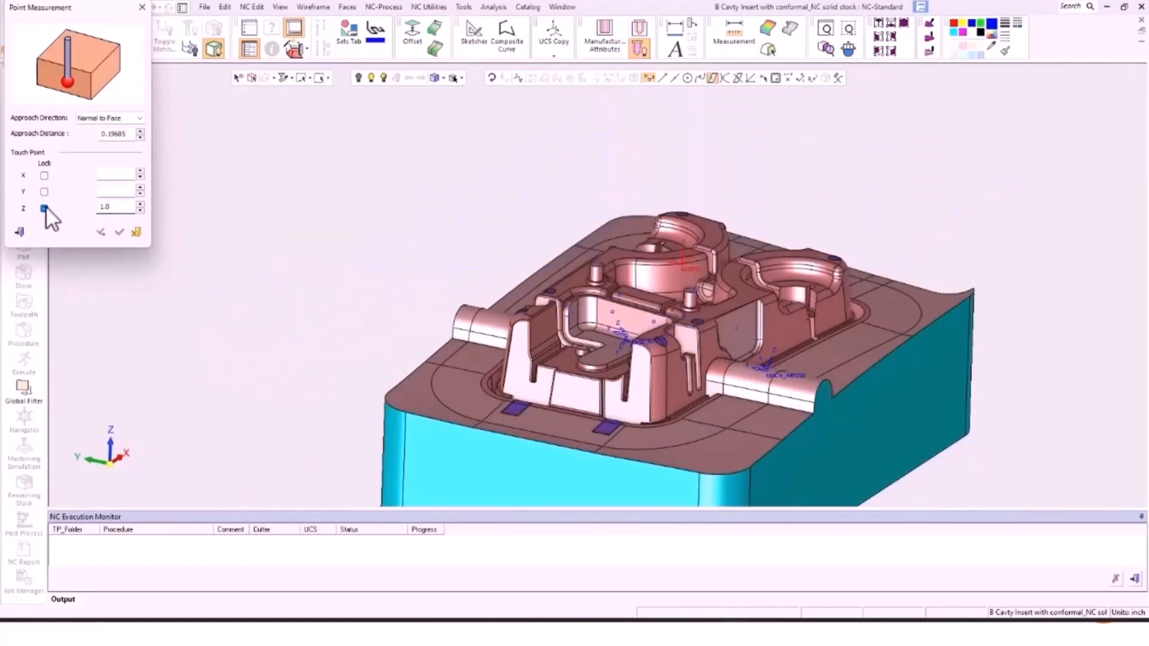
{"action": "scroll", "coordinate": [601, 279], "scroll_direction": "up", "scroll_amount": 5}
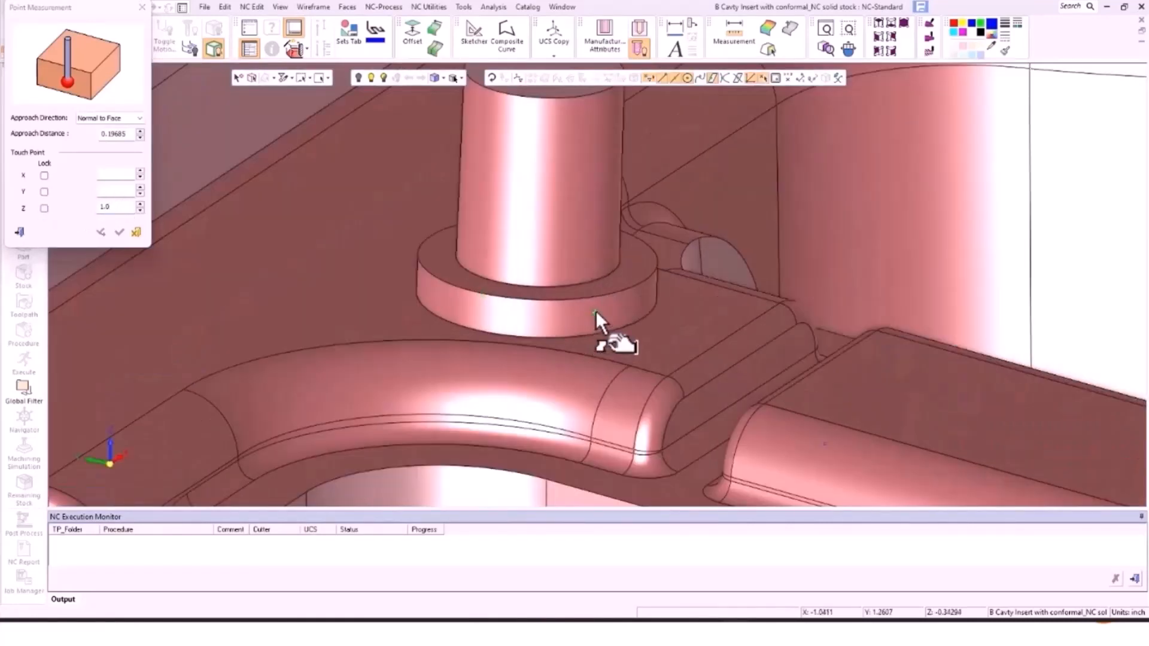
Step: Pick a touch point beside the pin and lock the touch Z depth at -0.35
{"action": "left_click", "coordinate": [596, 310]}
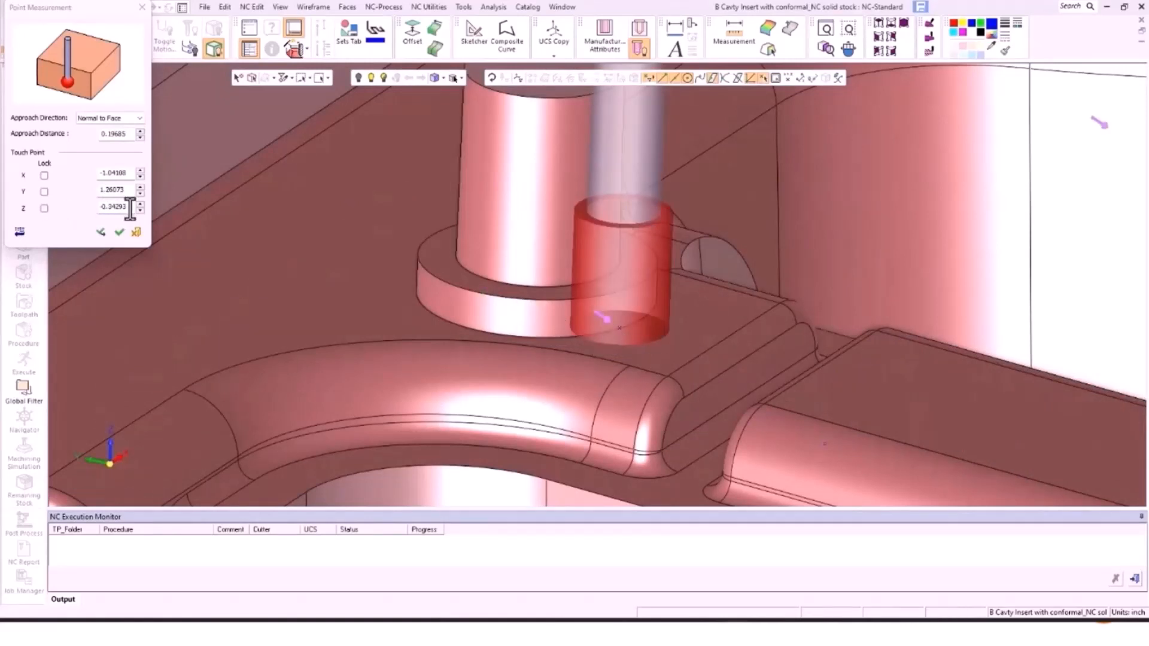
{"action": "left_click_drag", "start_coordinate": [127, 207], "coordinate": [104, 207]}
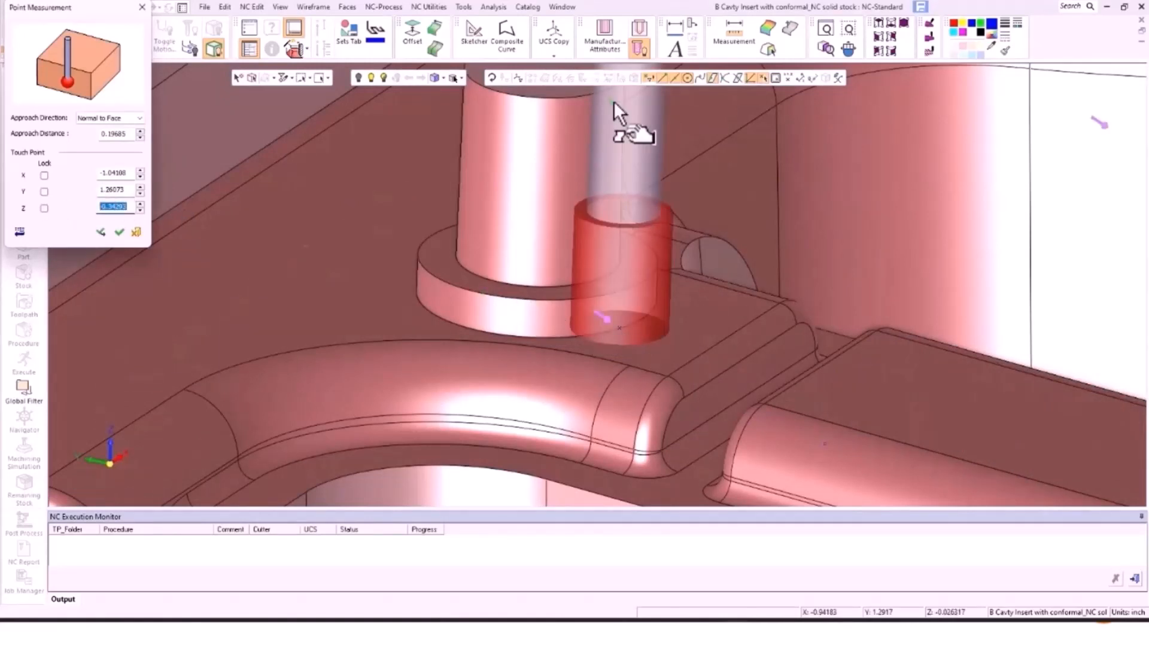
{"action": "key", "text": "BackSpace"}
{"action": "type", "text": "-0.35"}
{"action": "left_click", "coordinate": [47, 209]}
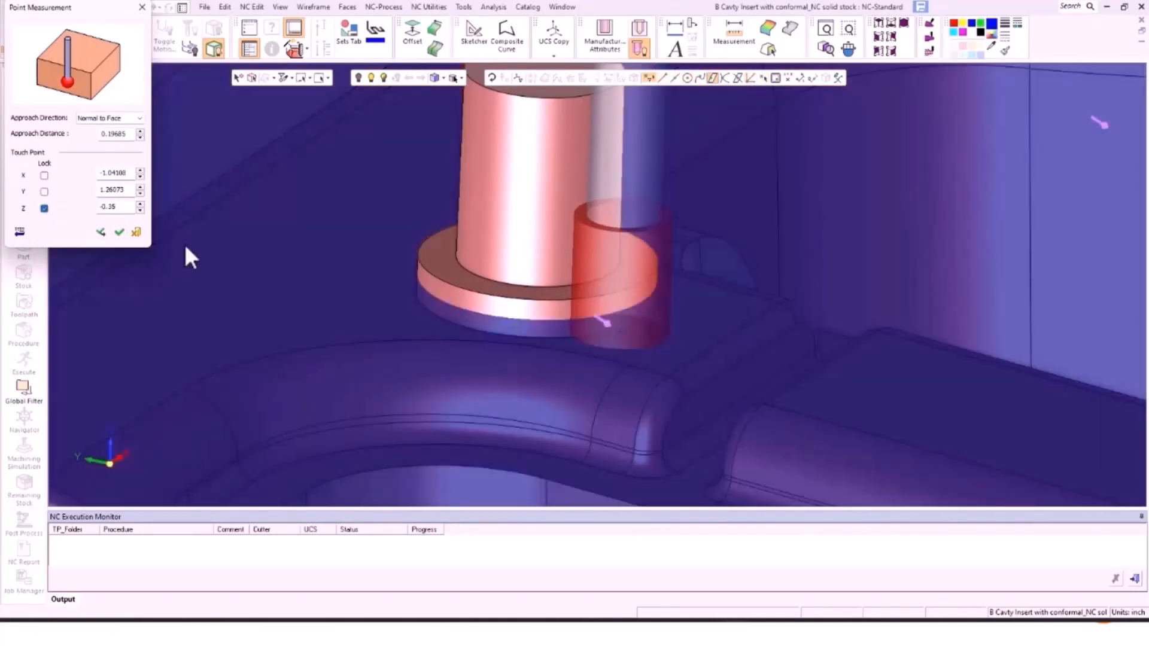
Step: Place and commit the first touch point on the copper boss's edge
{"action": "scroll", "coordinate": [575, 269], "scroll_direction": "down", "scroll_amount": 6}
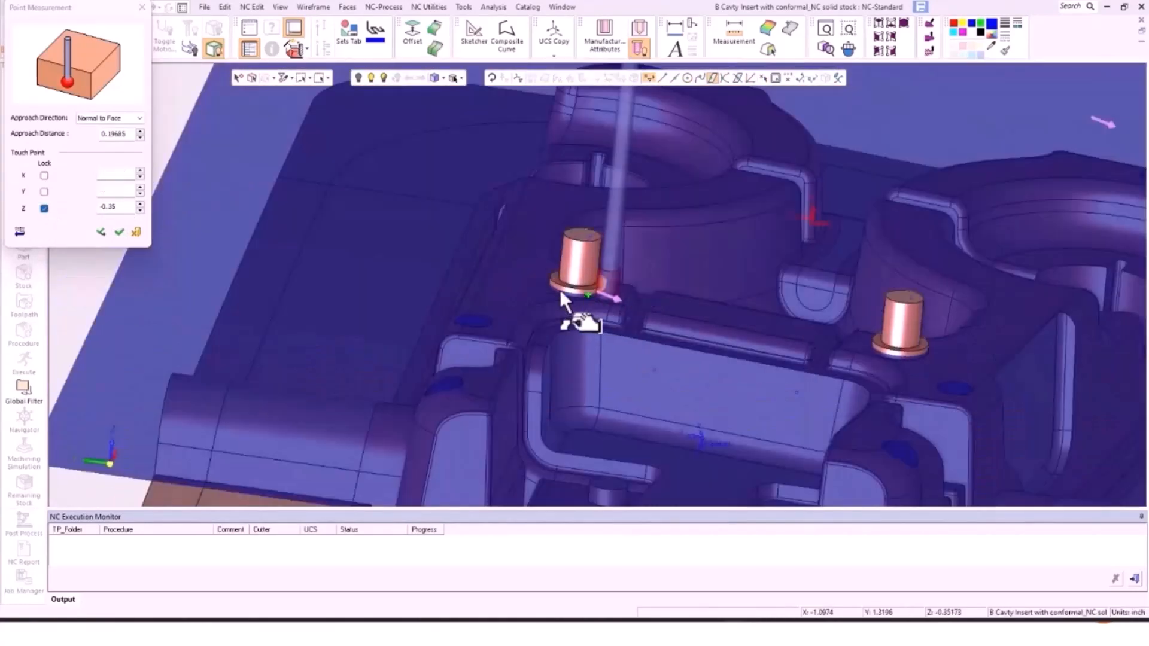
{"action": "scroll", "coordinate": [556, 289], "scroll_direction": "up", "scroll_amount": 6}
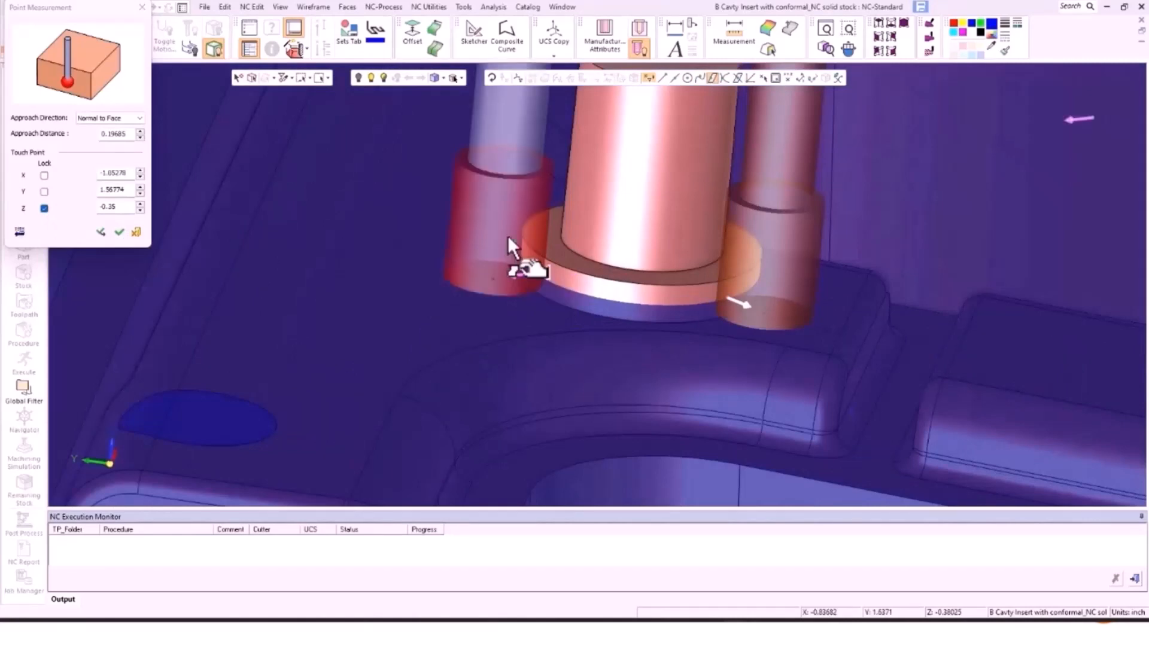
{"action": "middle_click_drag", "start_coordinate": [569, 213], "coordinate": [515, 228]}
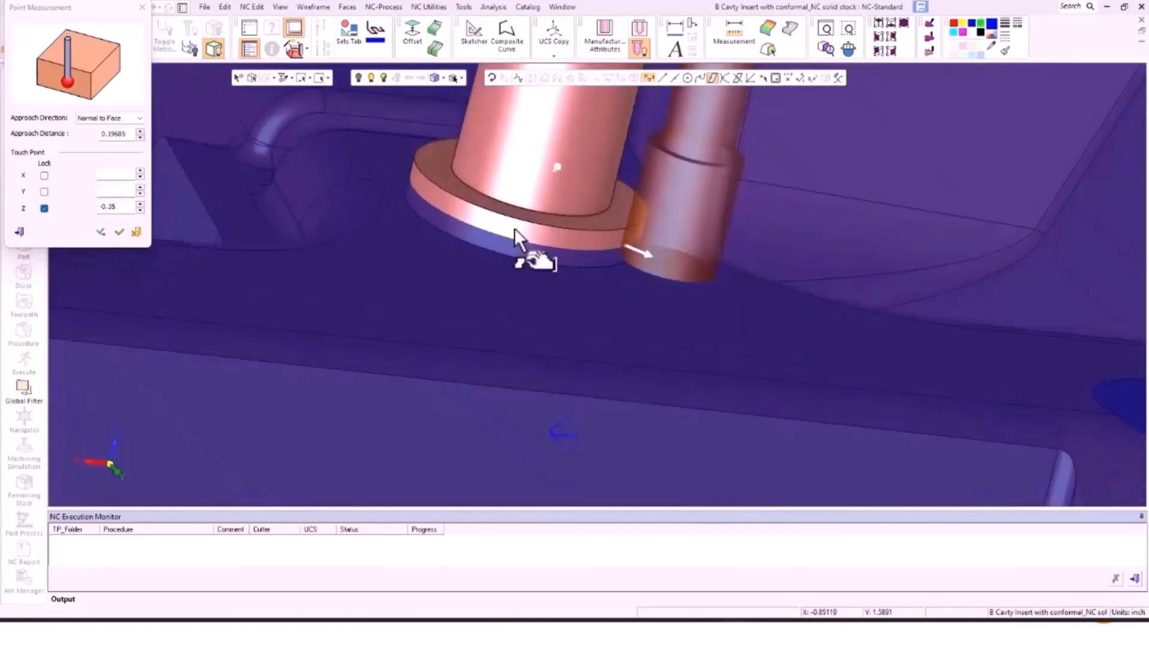
{"action": "scroll", "coordinate": [508, 149], "scroll_direction": "down", "scroll_amount": 8}
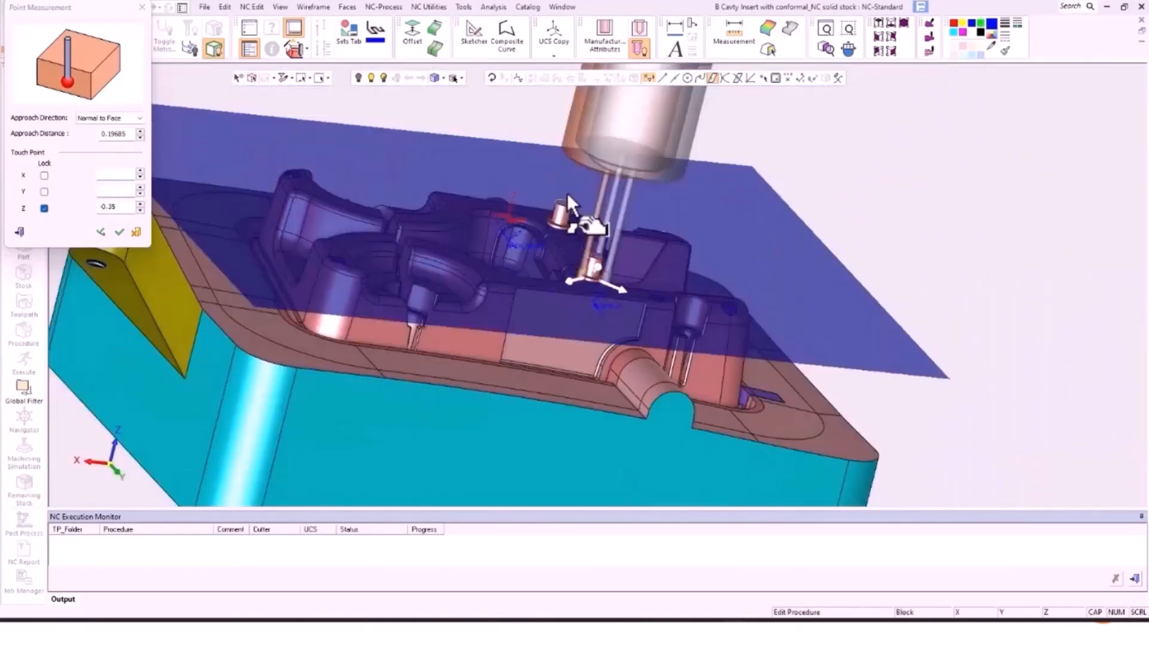
{"action": "middle_click_drag", "start_coordinate": [566, 192], "coordinate": [440, 264]}
{"action": "middle_click_drag", "start_coordinate": [785, 323], "coordinate": [641, 246], "text": "ctrl"}
{"action": "scroll", "coordinate": [641, 246], "scroll_direction": "up", "scroll_amount": 8}
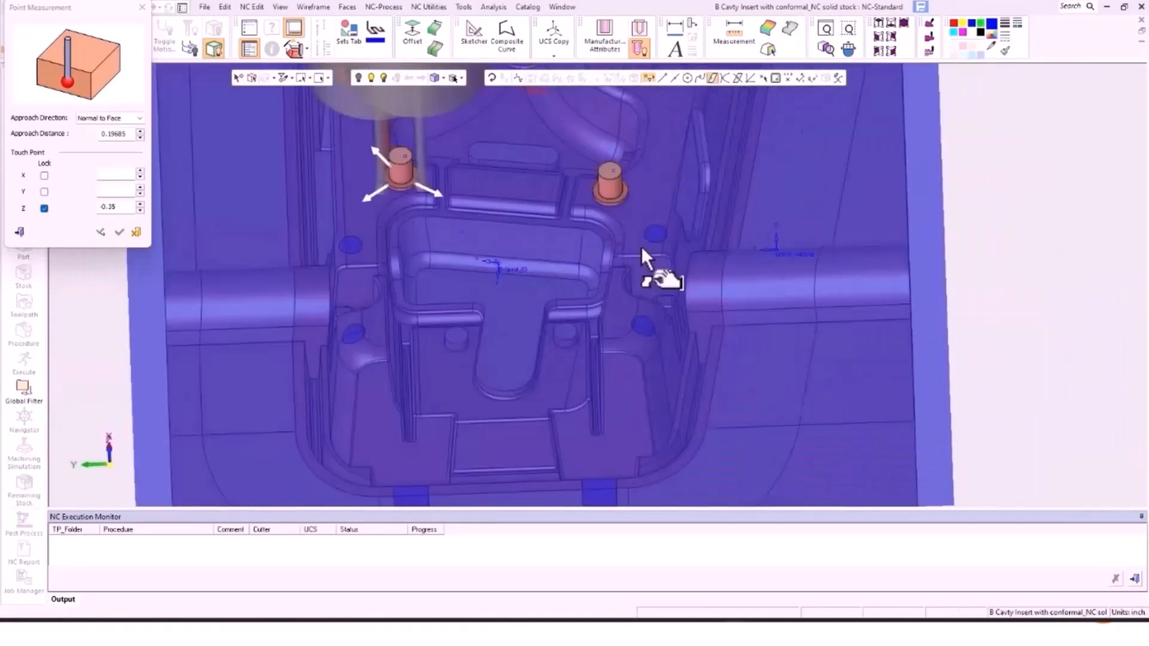
{"action": "middle_click_drag", "start_coordinate": [554, 162], "coordinate": [604, 298], "text": "ctrl"}
{"action": "scroll", "coordinate": [640, 250], "scroll_direction": "up", "scroll_amount": 6}
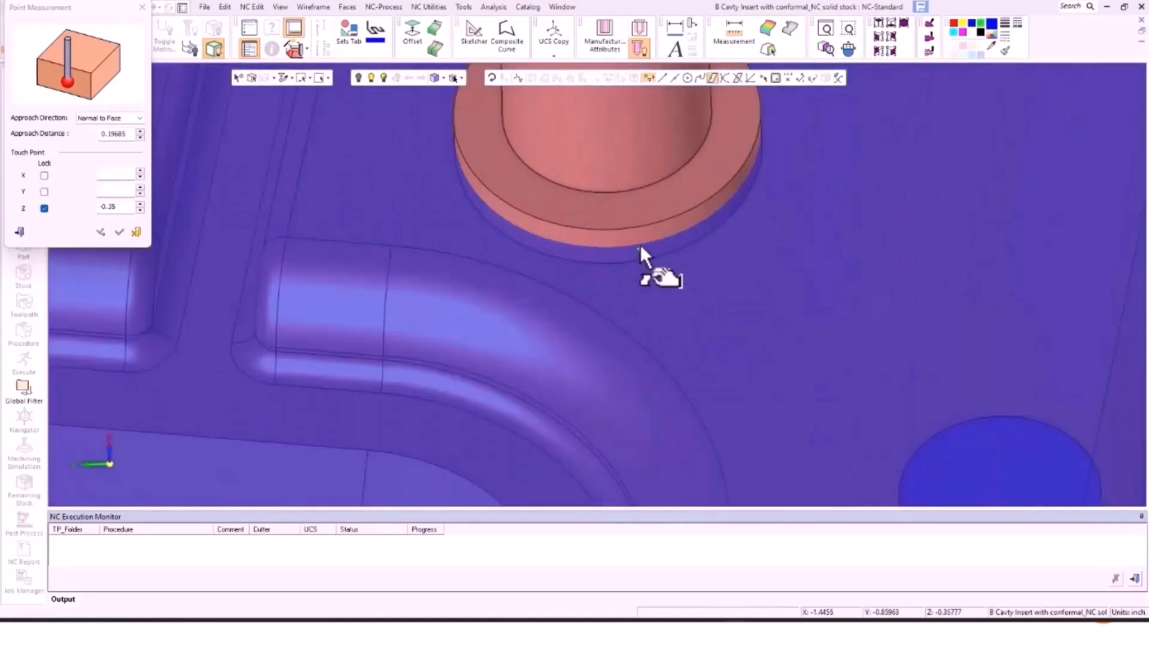
{"action": "left_click", "coordinate": [640, 245]}
{"action": "scroll", "coordinate": [751, 226], "scroll_direction": "down", "scroll_amount": 6}
{"action": "middle_click_drag", "start_coordinate": [752, 226], "coordinate": [695, 204]}
{"action": "middle_click", "coordinate": [774, 188]}
Step: Add the remaining touch points around the boss until six measurement points are listed
{"action": "left_click", "coordinate": [759, 179]}
{"action": "middle_click", "coordinate": [827, 153]}
{"action": "left_click", "coordinate": [809, 111]}
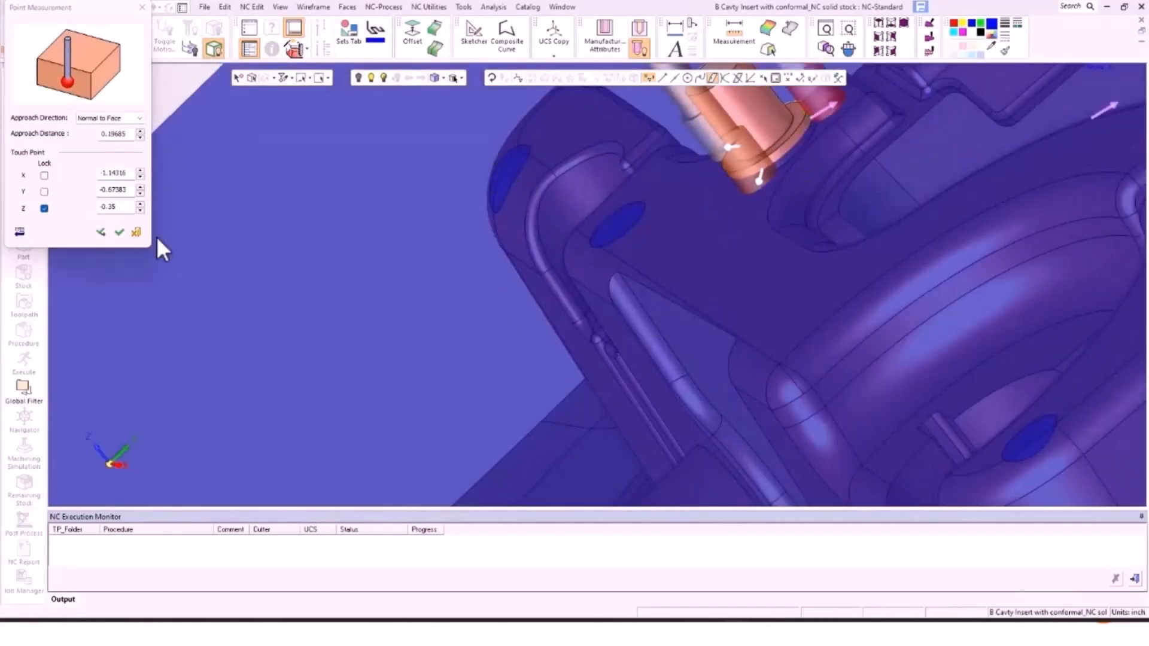
{"action": "left_click", "coordinate": [103, 232]}
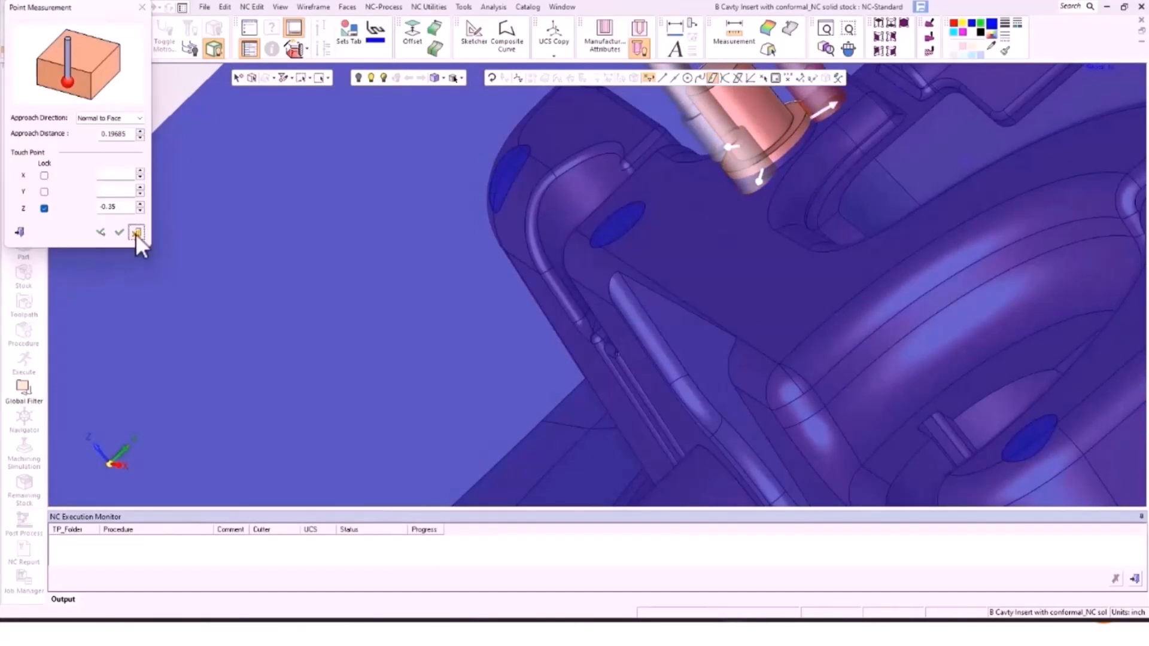
{"action": "left_click", "coordinate": [136, 232]}
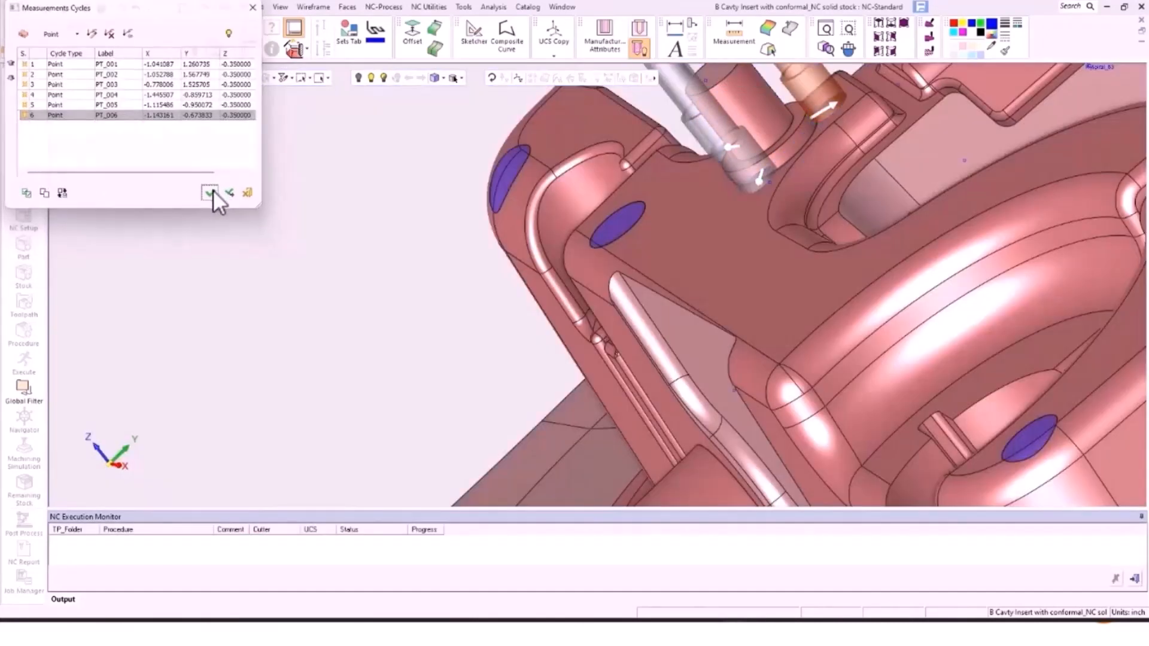
Step: Accept the six-point measurement cycle and try executing, cancelling at the un-updated stock warning
{"action": "left_click", "coordinate": [211, 192]}
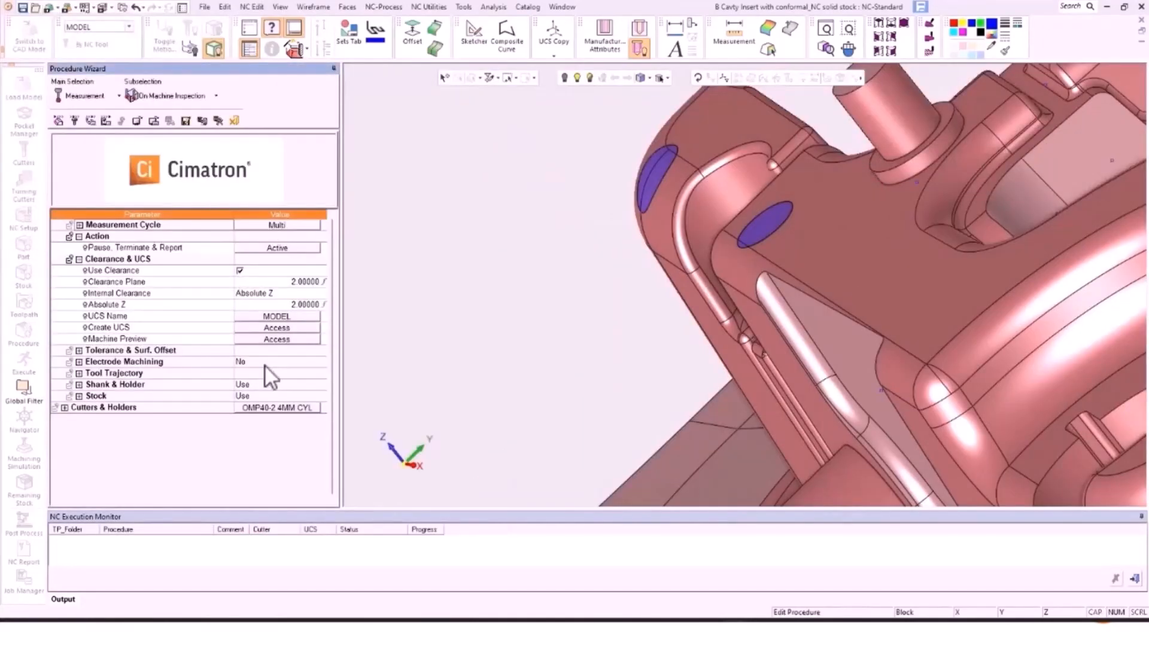
{"action": "left_click", "coordinate": [221, 119]}
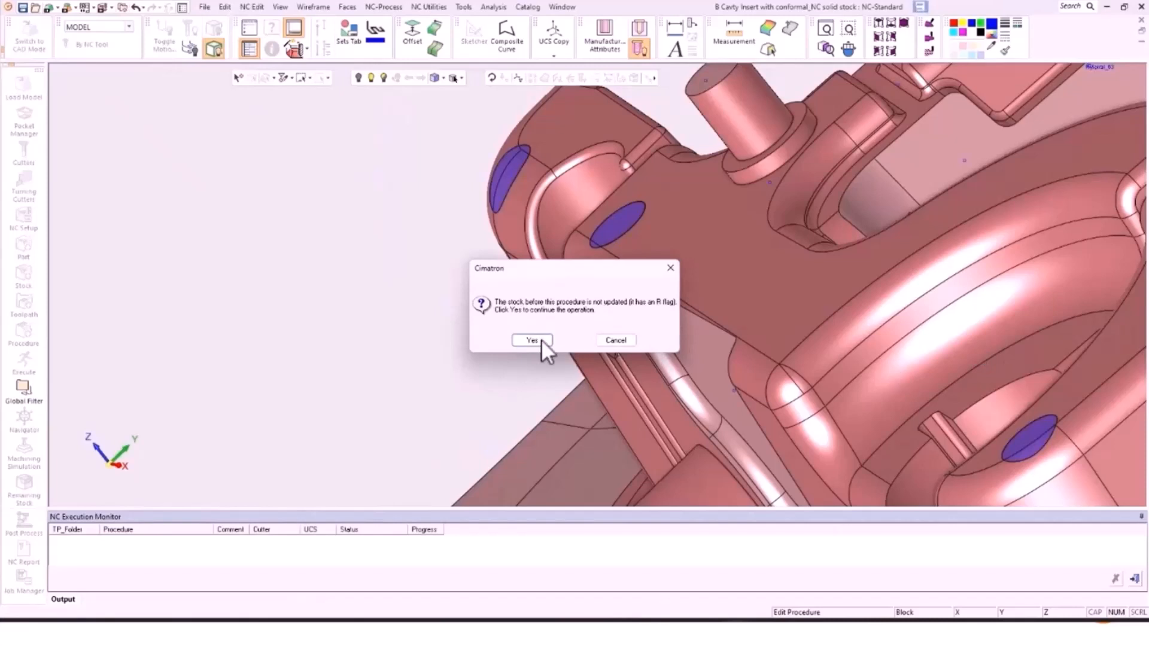
{"action": "left_click", "coordinate": [617, 340]}
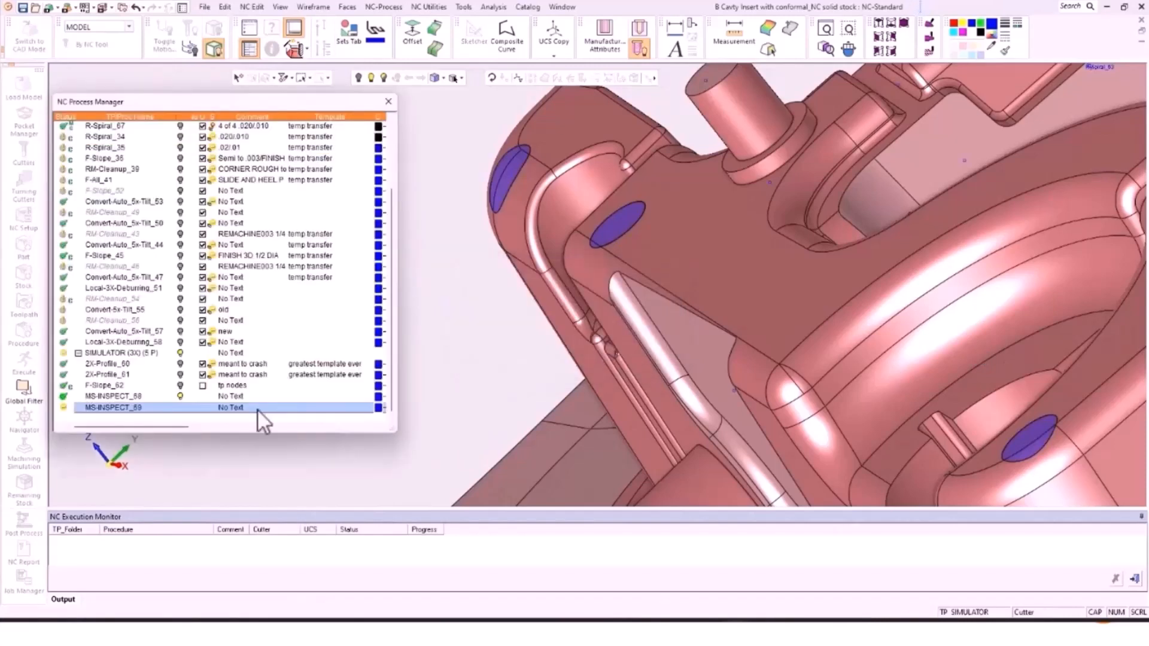
Step: Set MS-INSPECT_69's Stock option to Ignore, then save and execute the procedure
{"action": "double_click", "coordinate": [110, 407]}
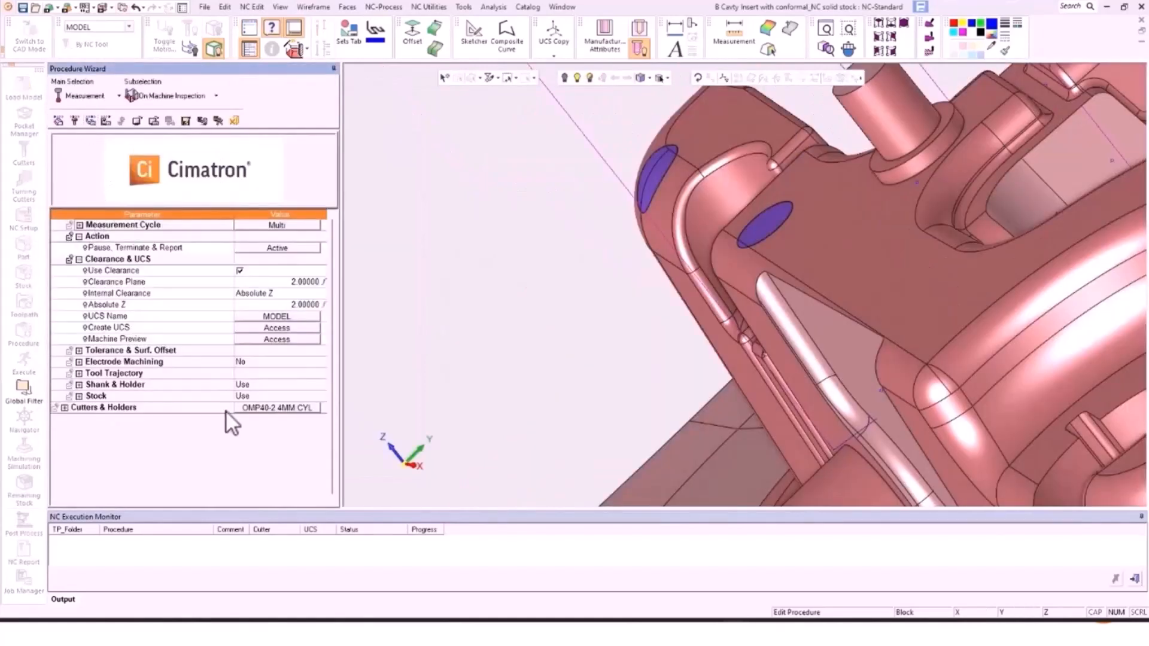
{"action": "left_click", "coordinate": [241, 397]}
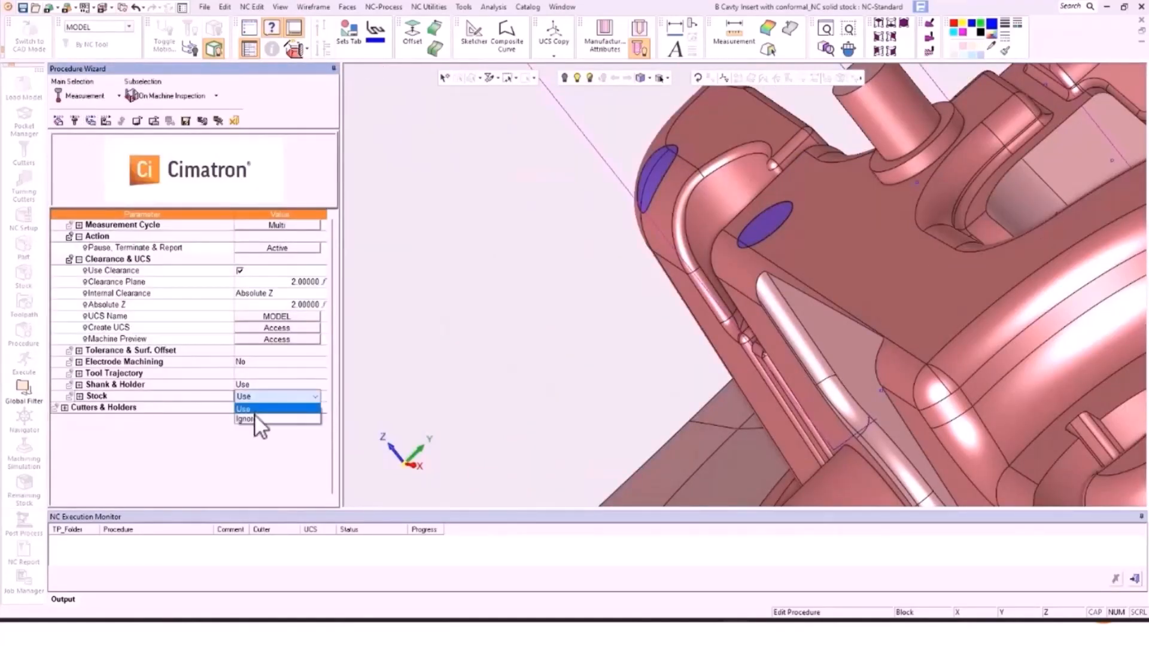
{"action": "left_click", "coordinate": [255, 419]}
{"action": "left_click", "coordinate": [219, 120]}
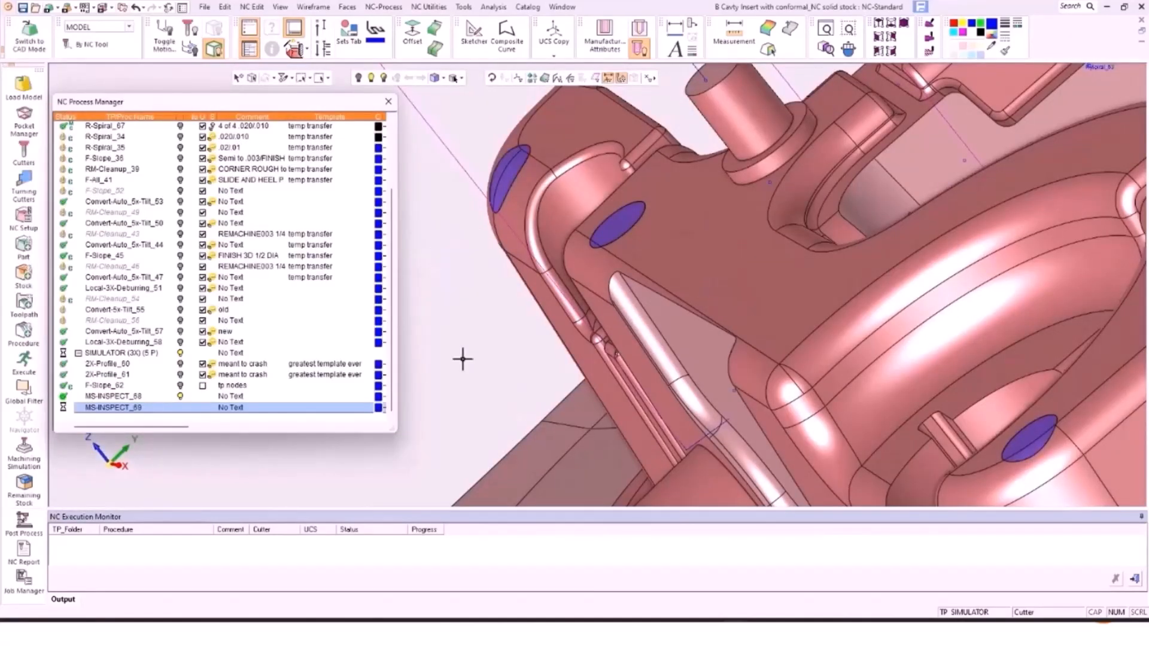
{"action": "scroll", "coordinate": [660, 247], "scroll_direction": "down", "scroll_amount": 3}
{"action": "middle_click_drag", "start_coordinate": [660, 247], "coordinate": [1124, 280]}
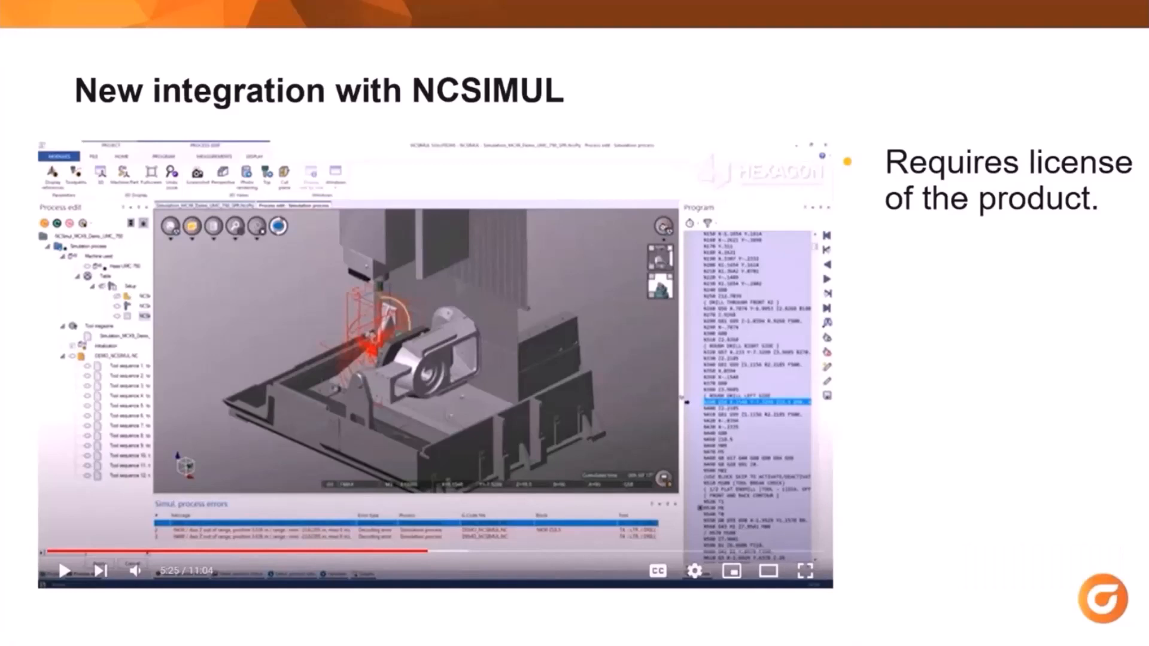
Step: Advance two slides, past the Sandvik CoroPlus slide, to the TDM Systems slide
{"action": "key", "text": "Right"}
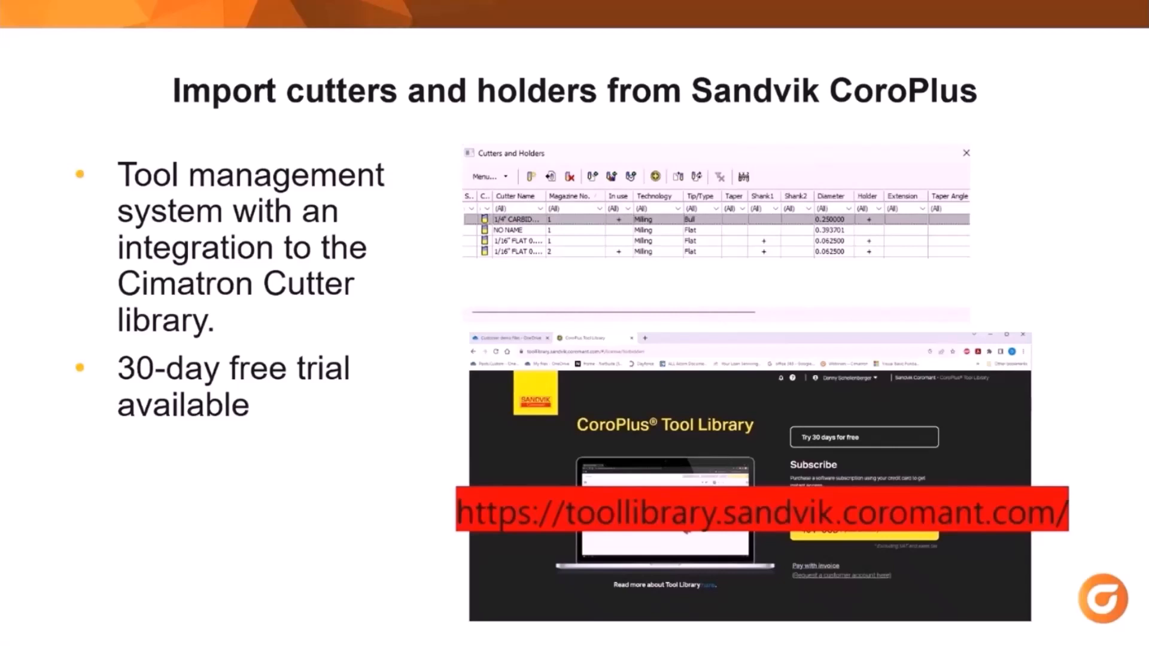
{"action": "key", "text": "Right"}
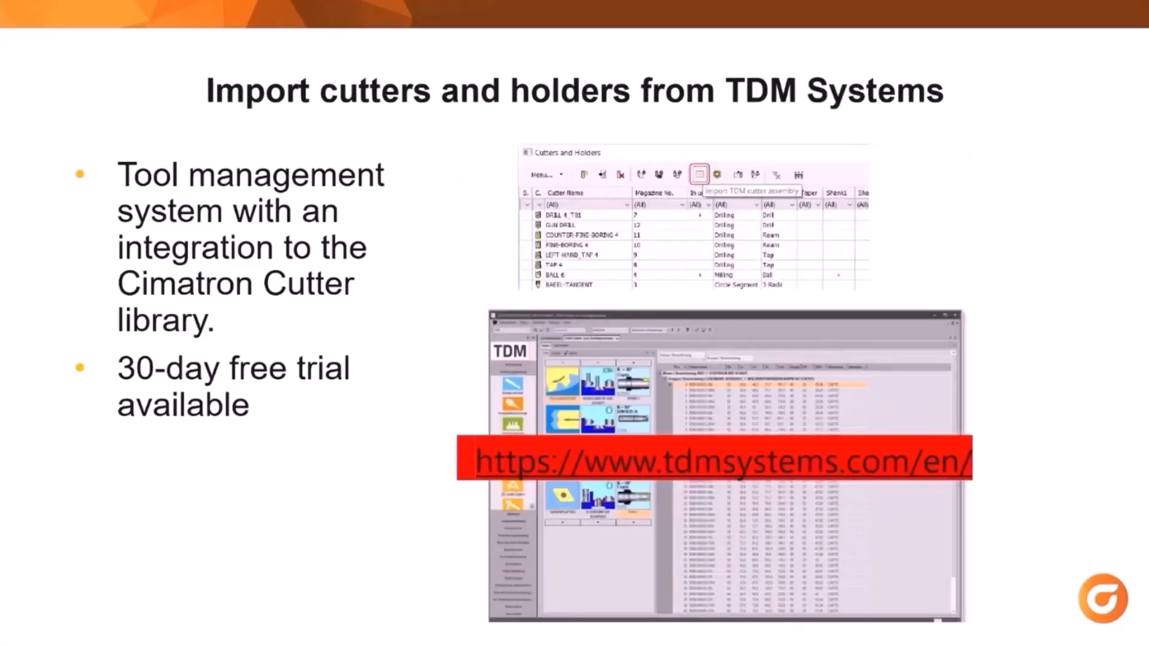
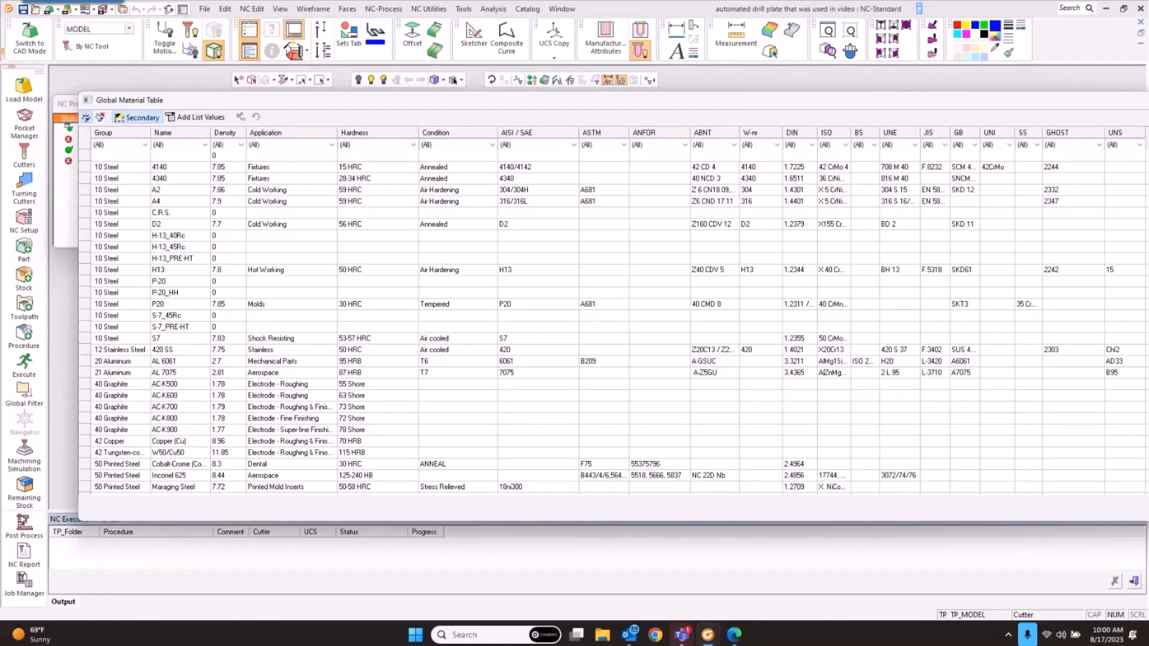
Step: Restore the Global Material Table to a smaller window, leaving its rows unchanged
{"action": "double_click", "coordinate": [176, 98]}
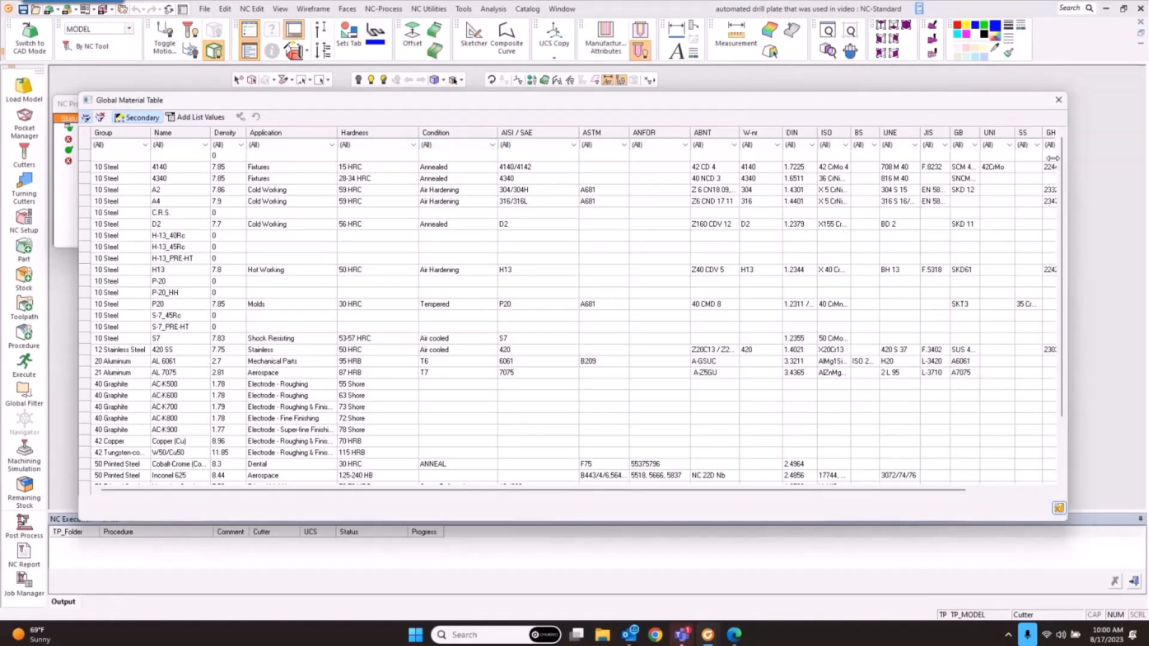
{"action": "right_click", "coordinate": [88, 168]}
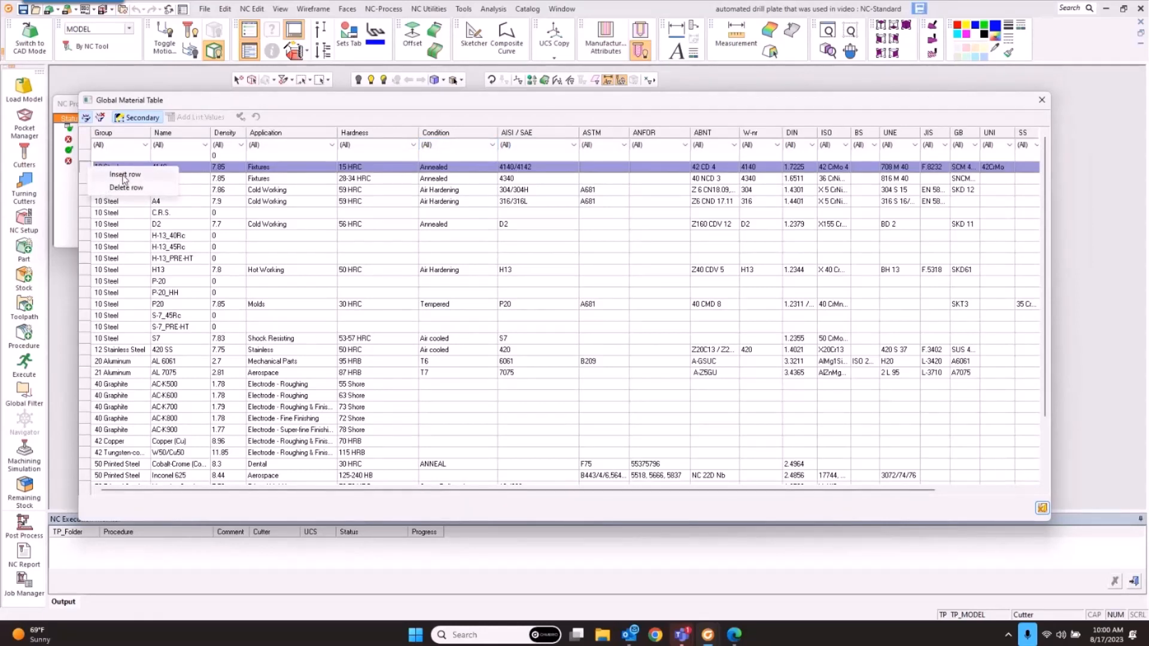
{"action": "left_click", "coordinate": [242, 101]}
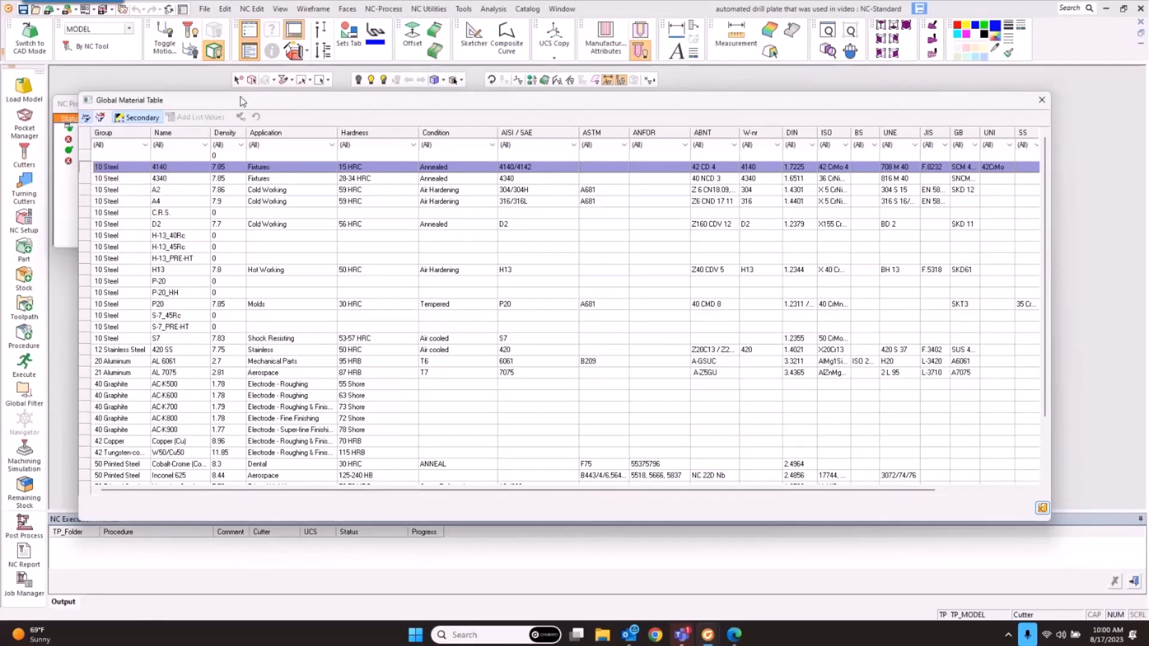
Step: Browse the steel grades from 4340 down to the H-13 entries, then close the material table
{"action": "left_click", "coordinate": [181, 178]}
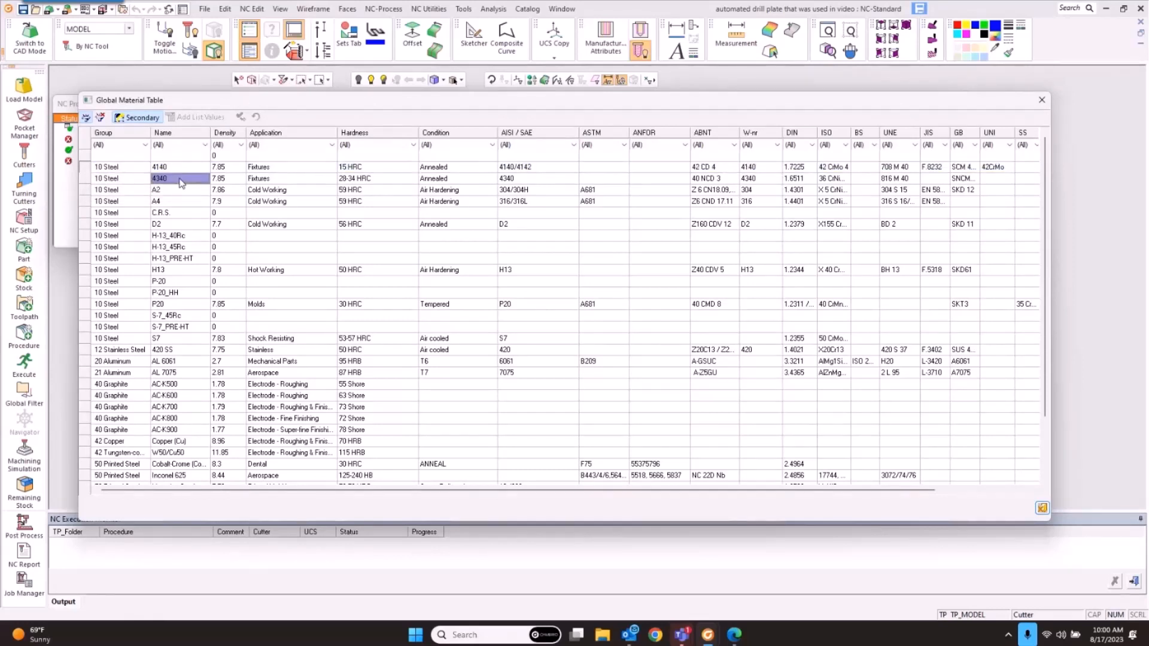
{"action": "left_click", "coordinate": [179, 192]}
{"action": "left_click", "coordinate": [180, 203]}
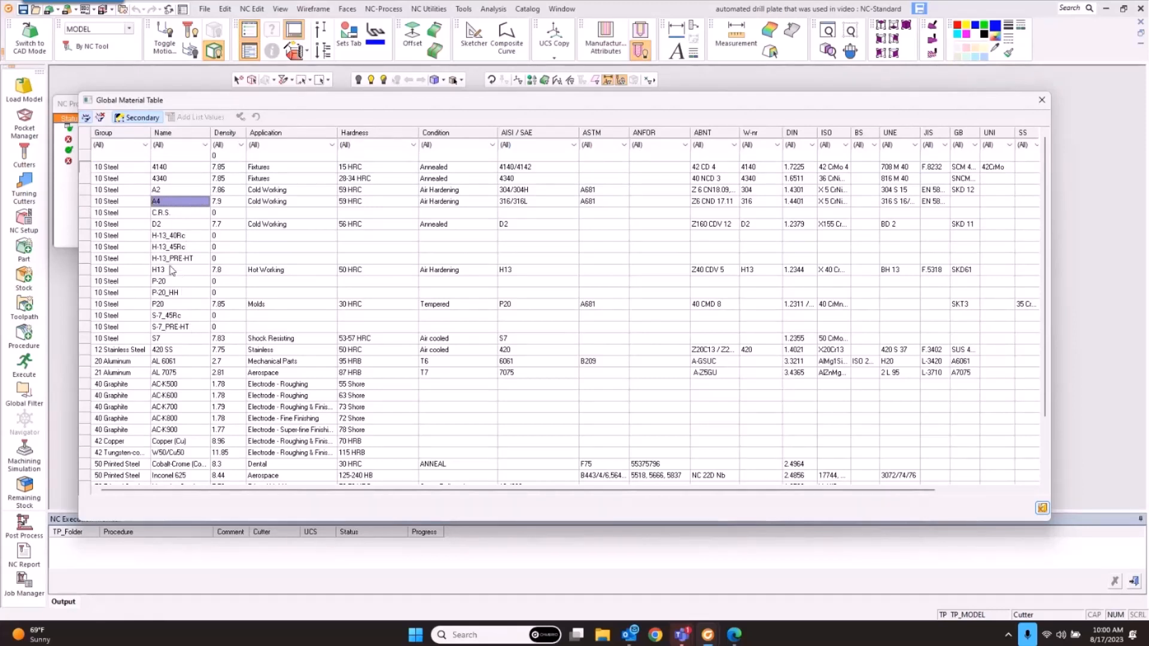
{"action": "left_click", "coordinate": [177, 260]}
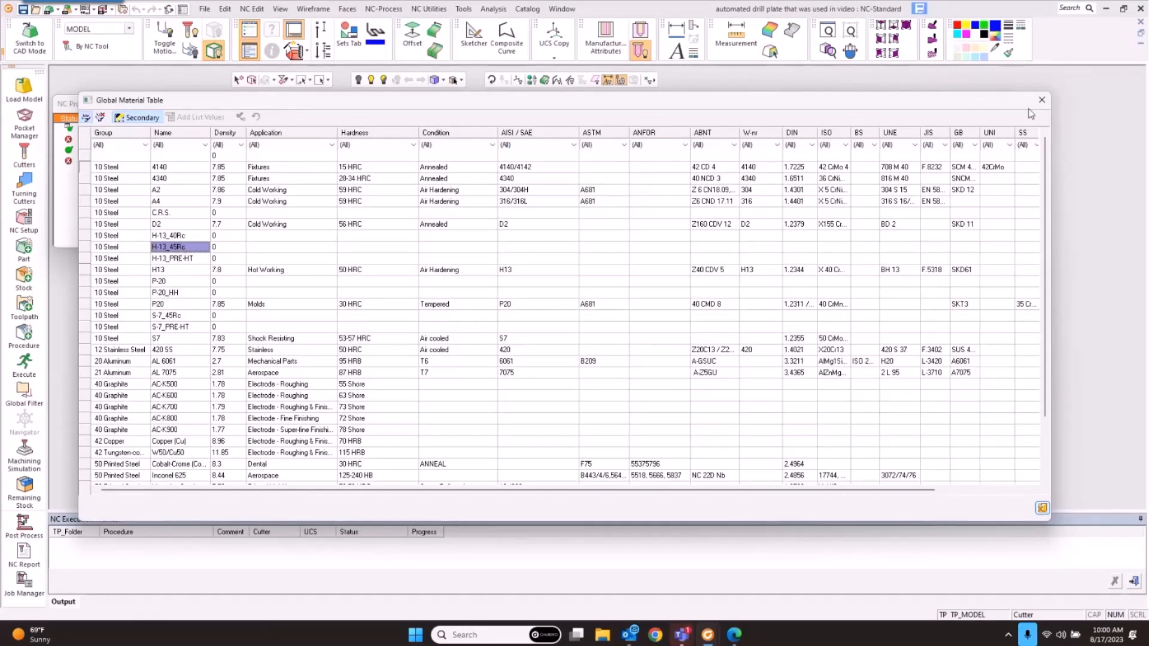
{"action": "key", "text": "Escape"}
{"action": "left_click", "coordinate": [463, 9]}
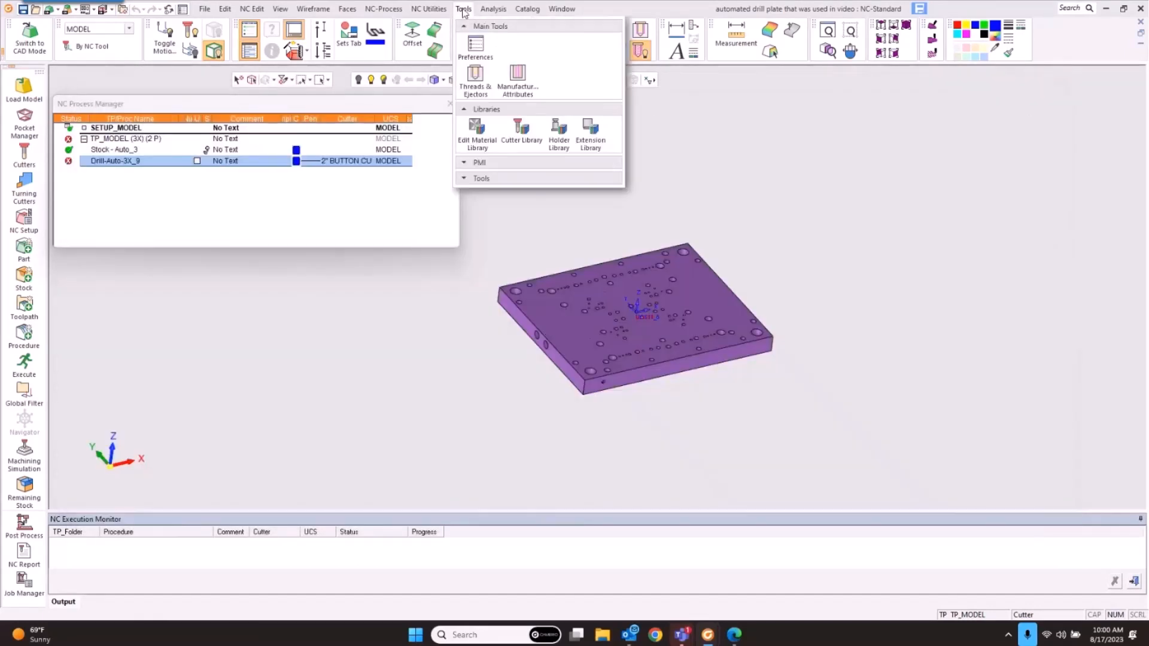
{"action": "left_click", "coordinate": [521, 131]}
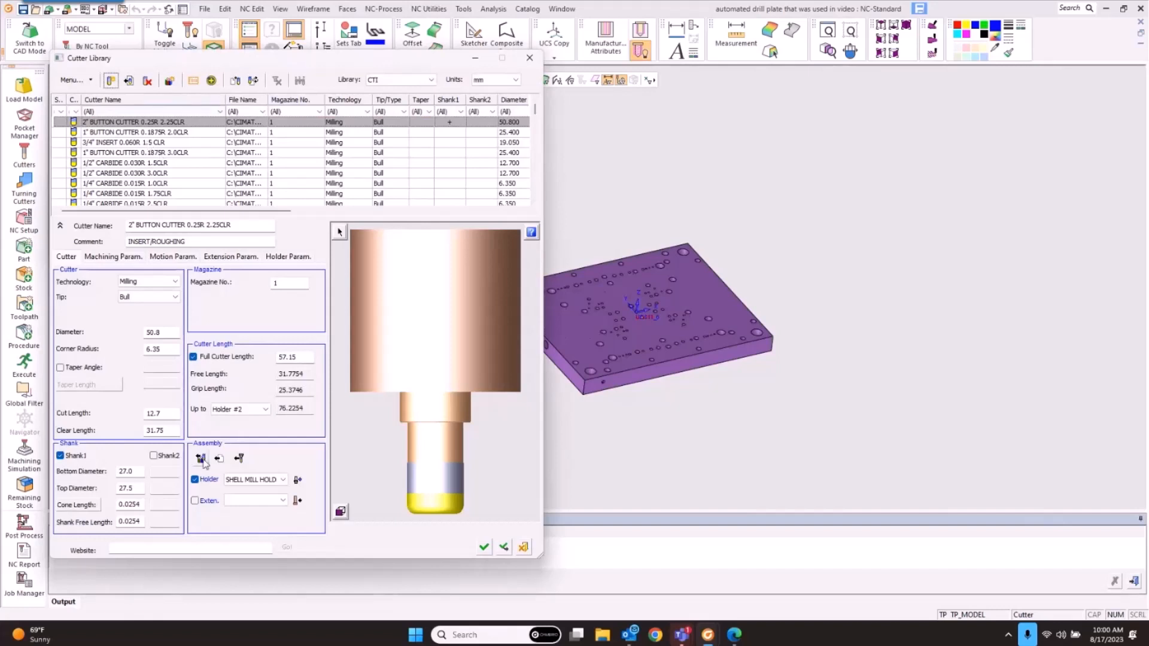
{"action": "left_click", "coordinate": [116, 256]}
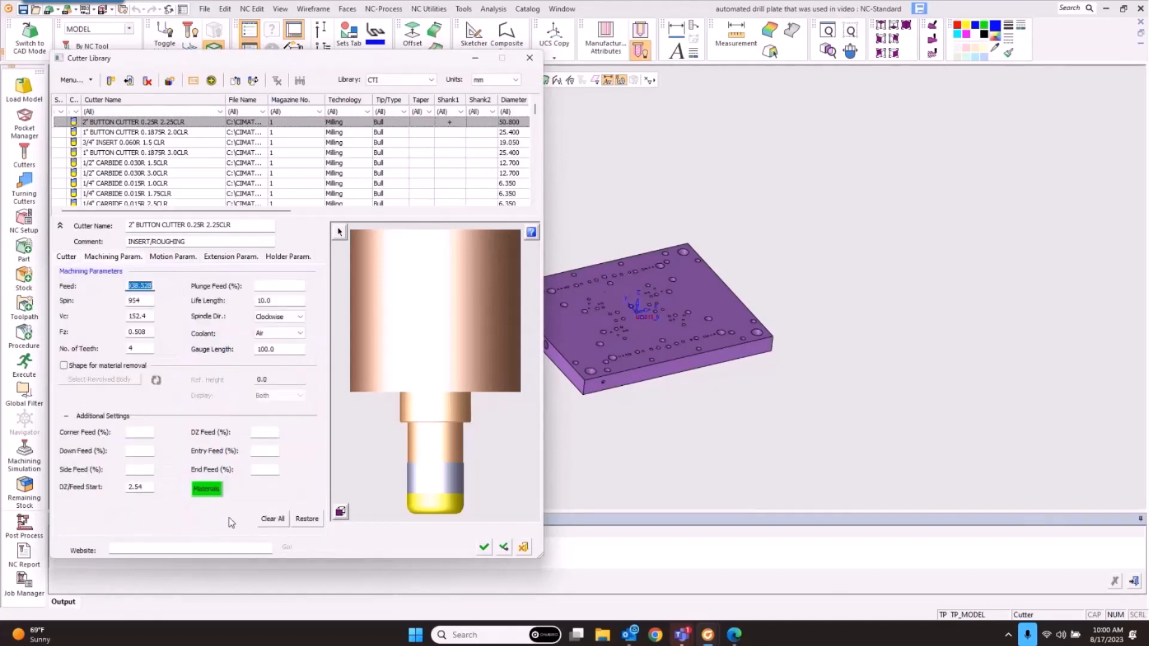
{"action": "left_click", "coordinate": [206, 489]}
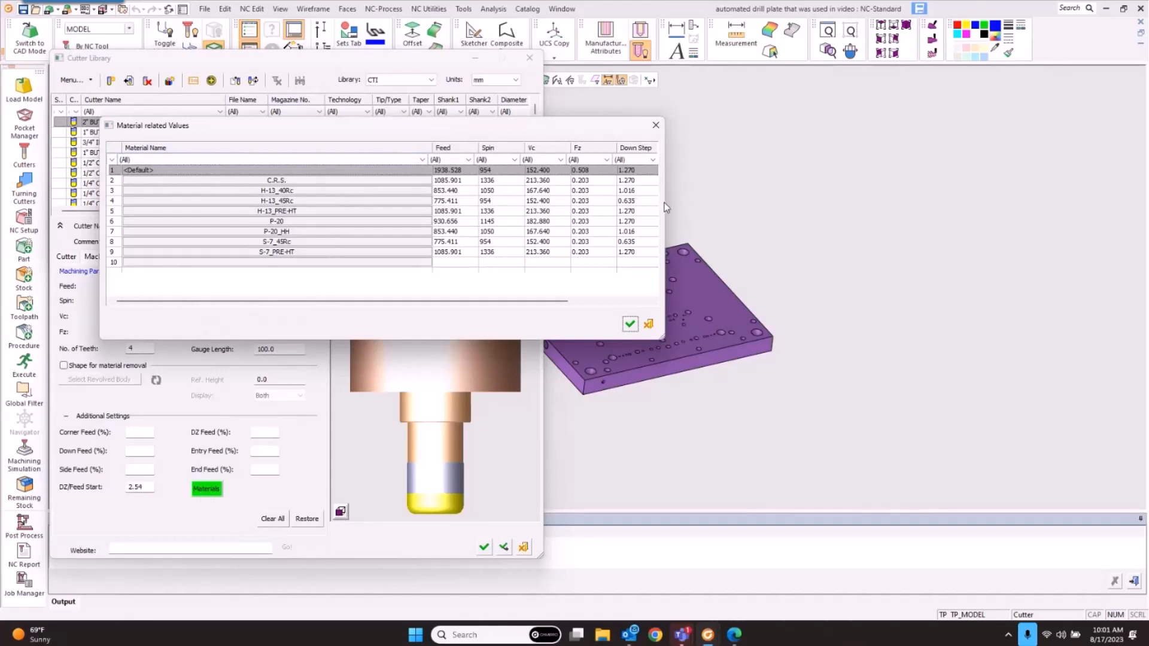
{"action": "left_click_drag", "start_coordinate": [666, 207], "coordinate": [858, 206]}
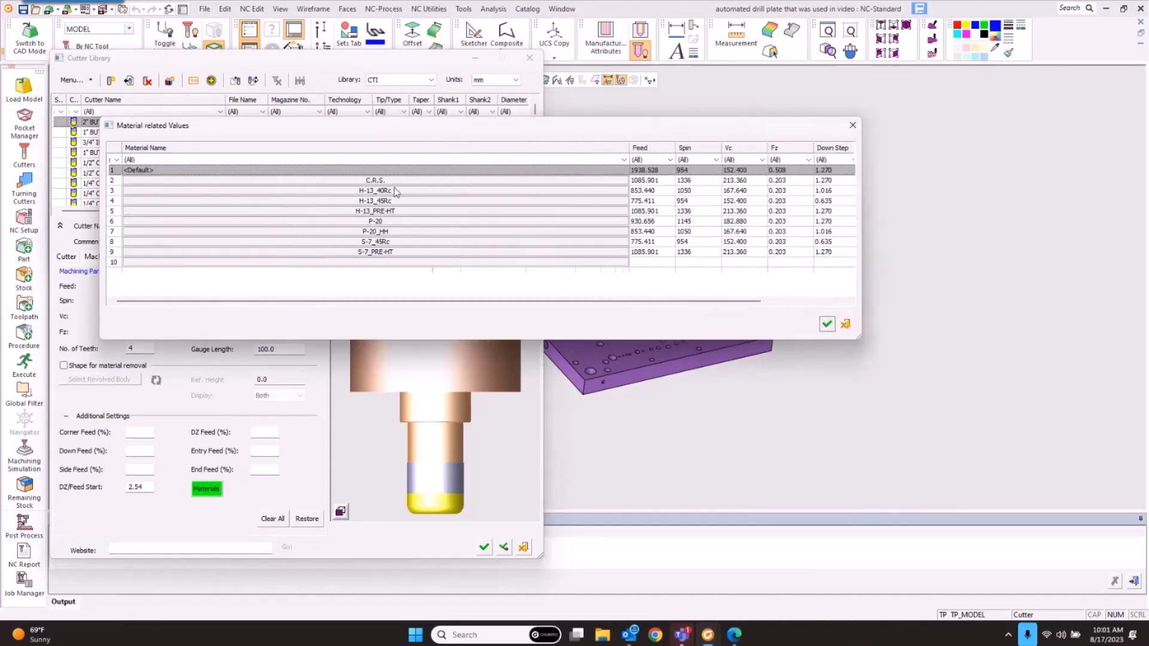
{"action": "left_click_drag", "start_coordinate": [629, 148], "coordinate": [390, 166]}
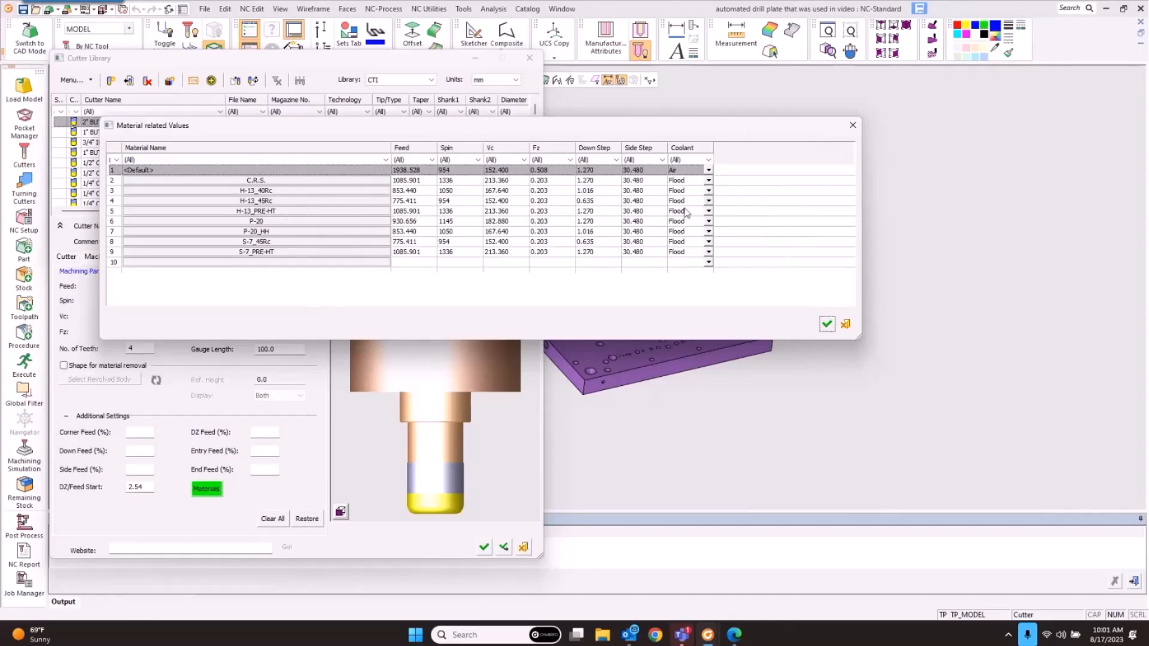
{"action": "left_click", "coordinate": [225, 204]}
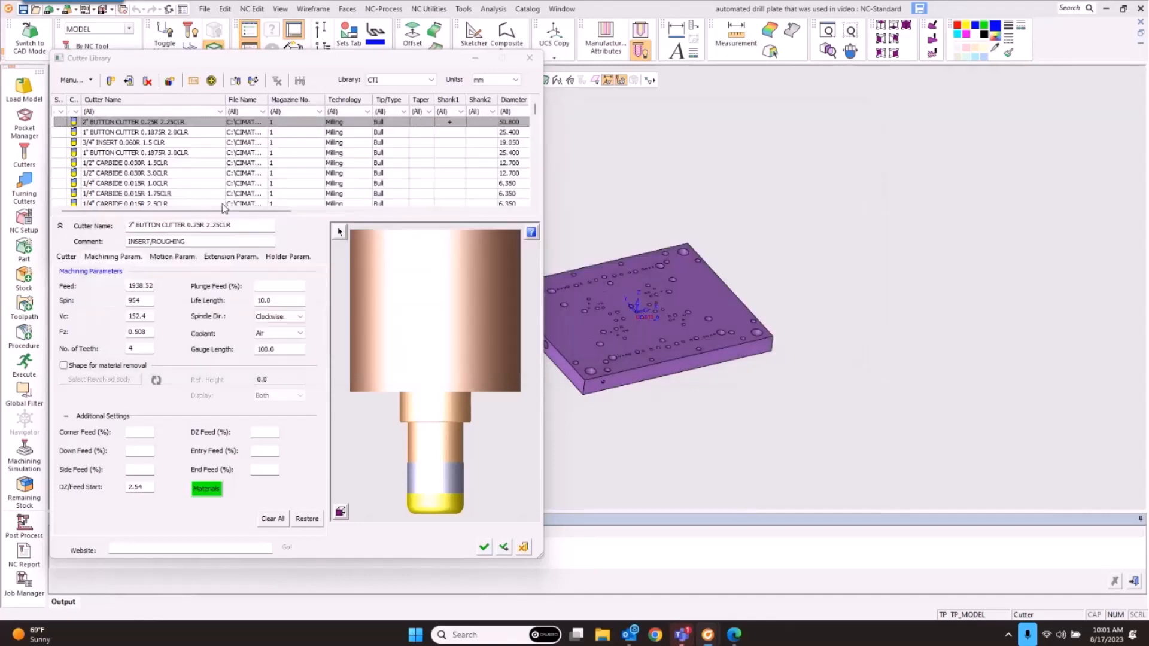
{"action": "left_click", "coordinate": [1040, 102]}
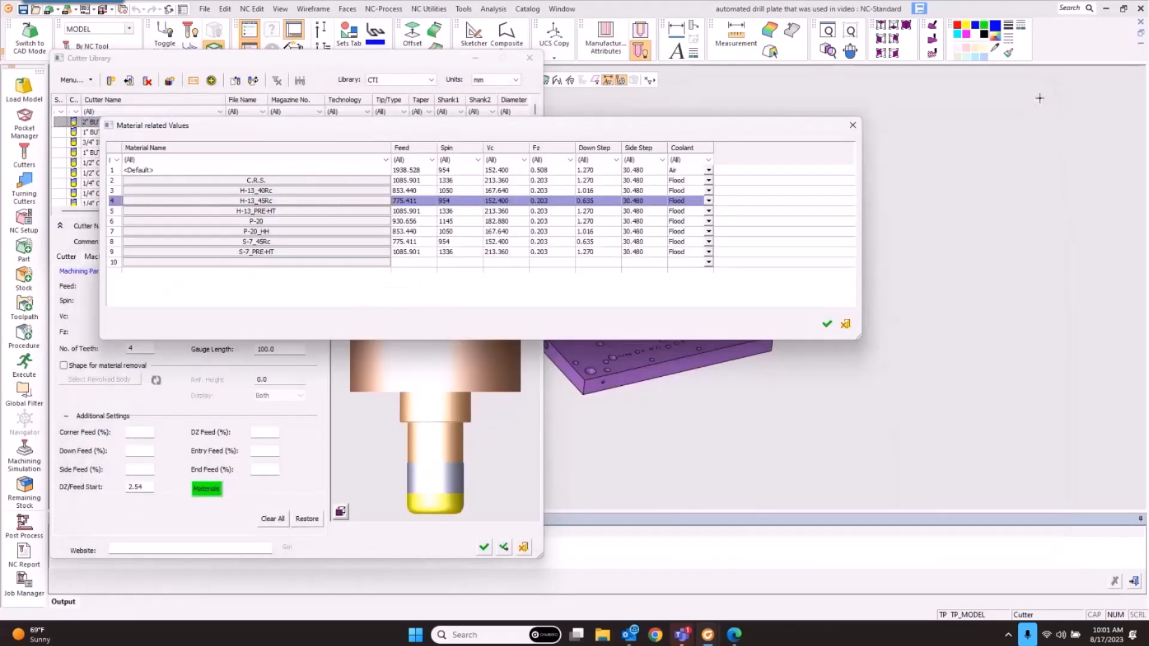
{"action": "left_click", "coordinate": [845, 324]}
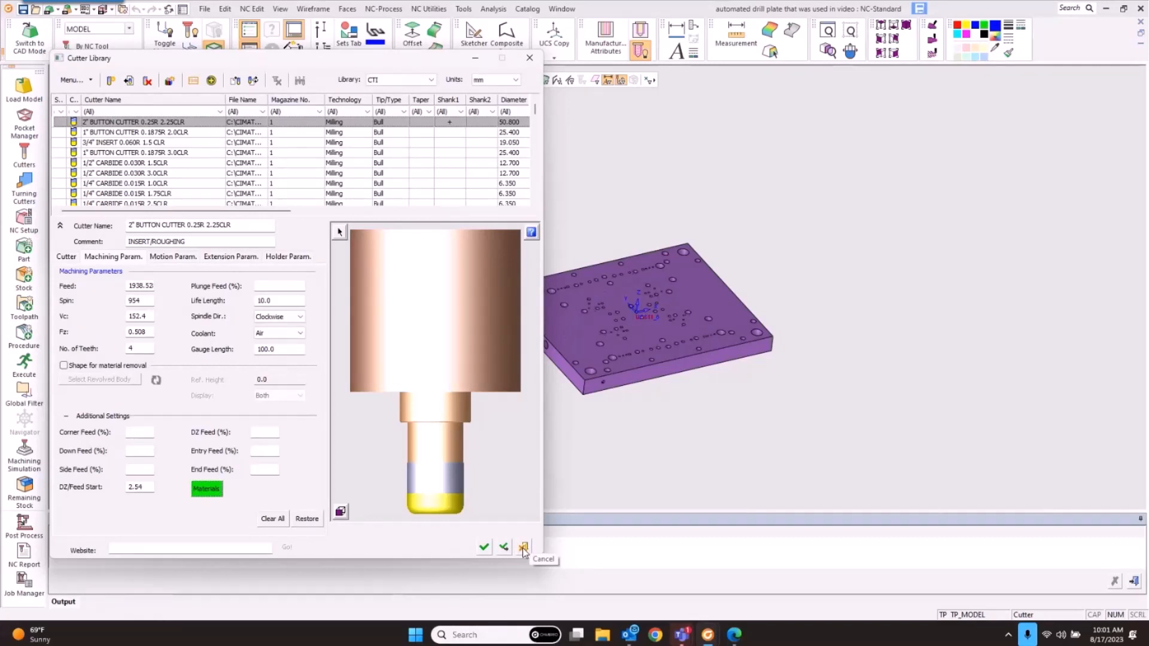
{"action": "left_click", "coordinate": [523, 549]}
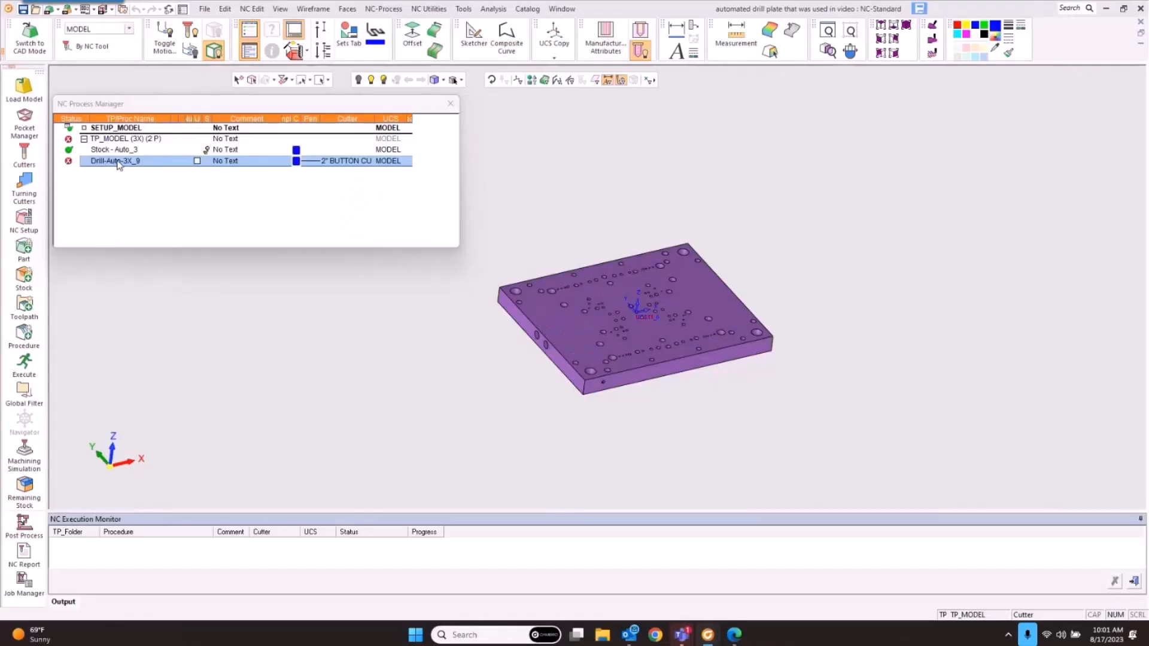
Step: Open Drill-Auto-3X_9 for editing and start its Group Manager for hole grouping
{"action": "double_click", "coordinate": [117, 161]}
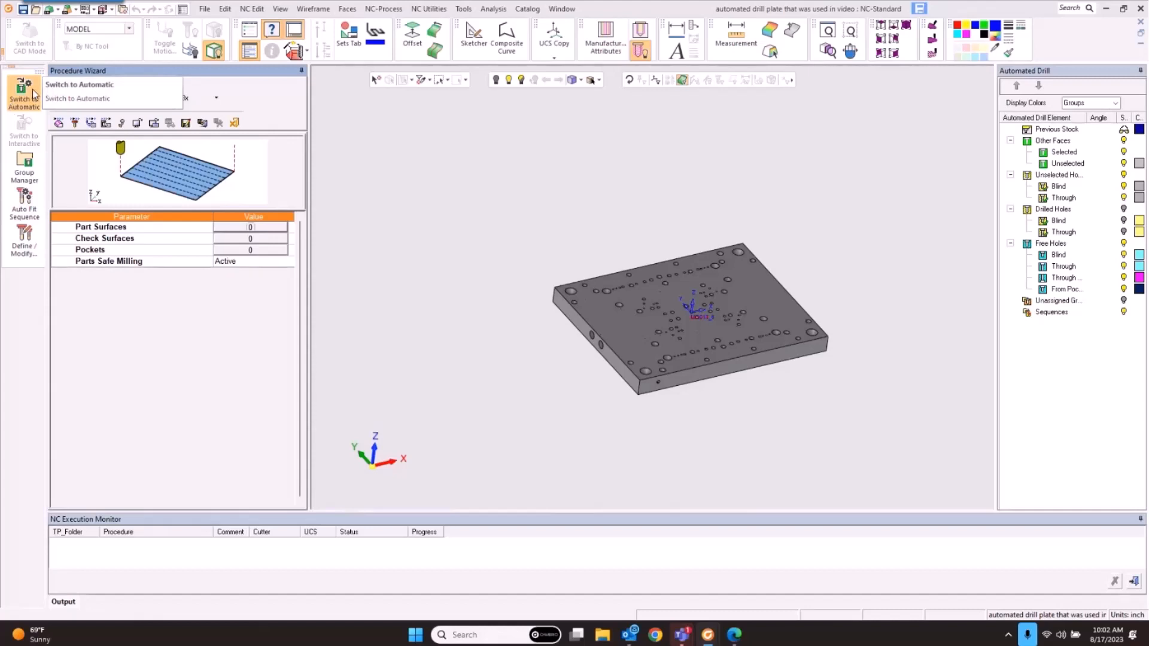
{"action": "left_click", "coordinate": [25, 165]}
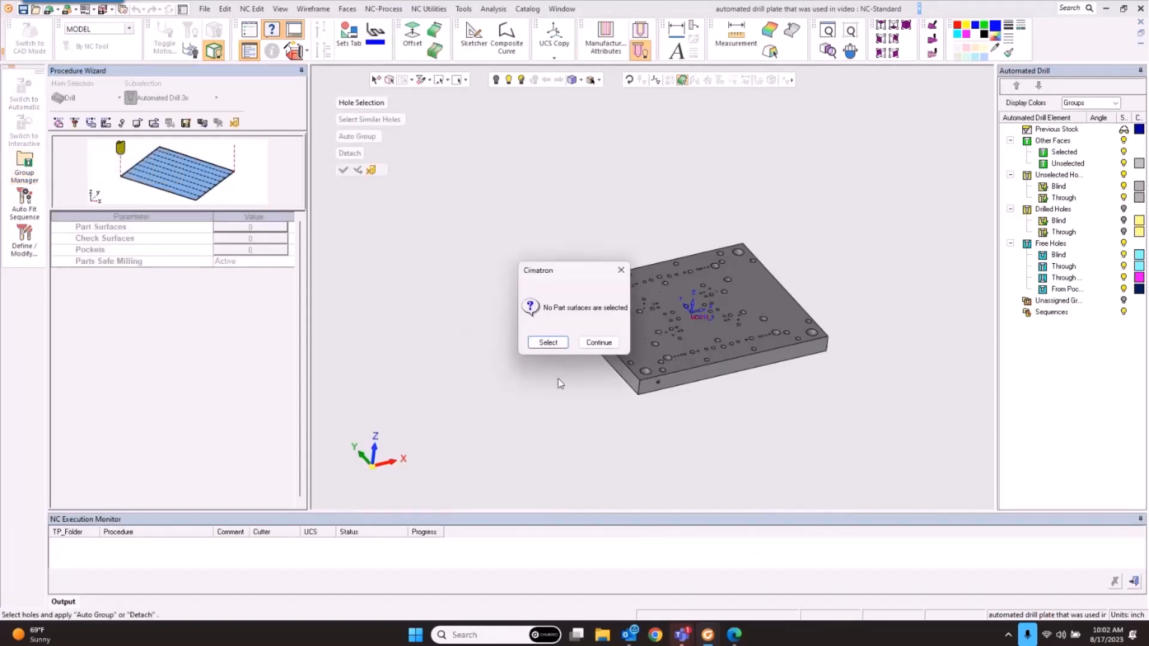
Step: Box-select all 180 plate faces as part surfaces, then select all holes for grouping
{"action": "left_click", "coordinate": [543, 342]}
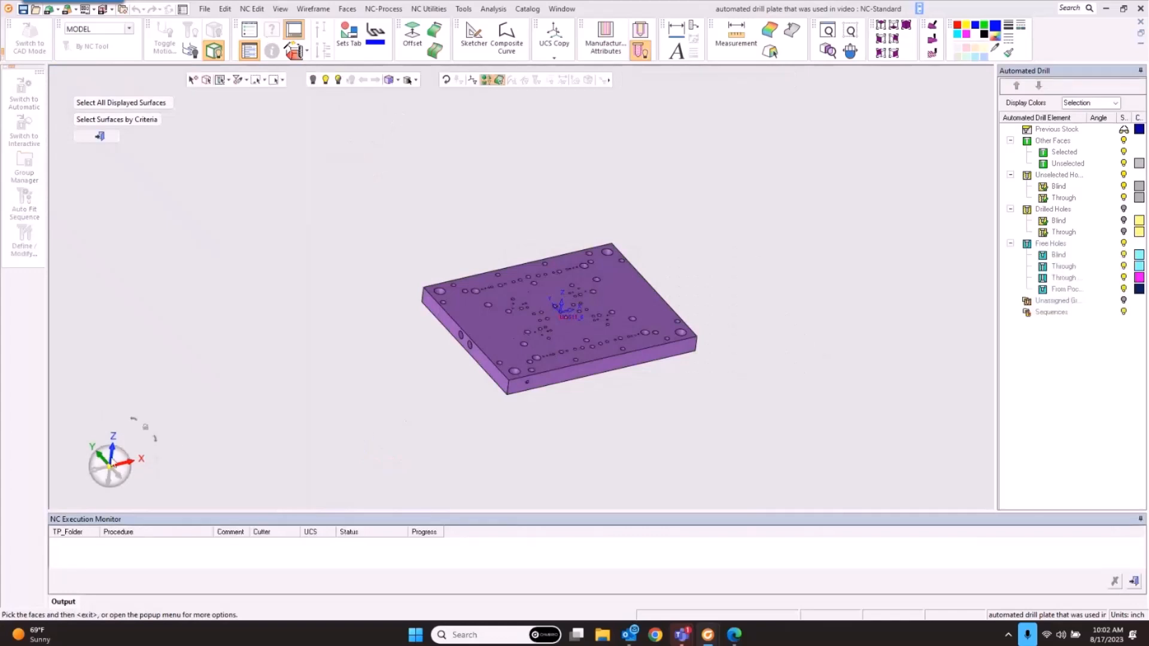
{"action": "left_click_drag", "start_coordinate": [463, 266], "coordinate": [466, 313], "text": "ctrl"}
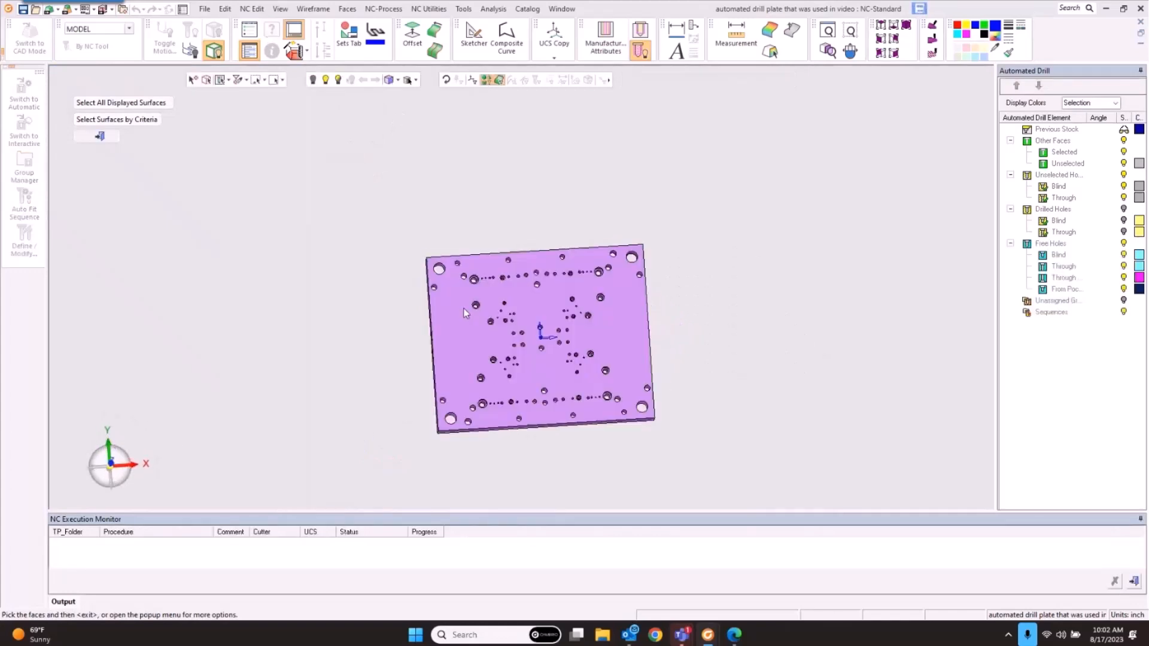
{"action": "left_click_drag", "start_coordinate": [456, 265], "coordinate": [620, 412]}
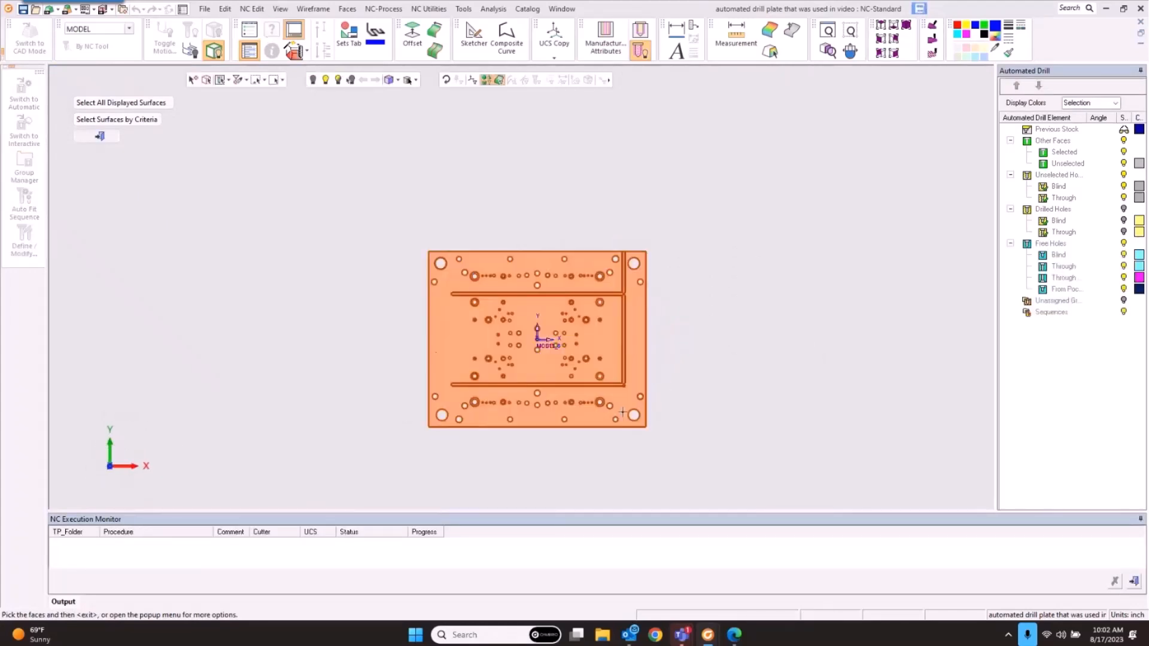
{"action": "middle_click", "coordinate": [545, 282]}
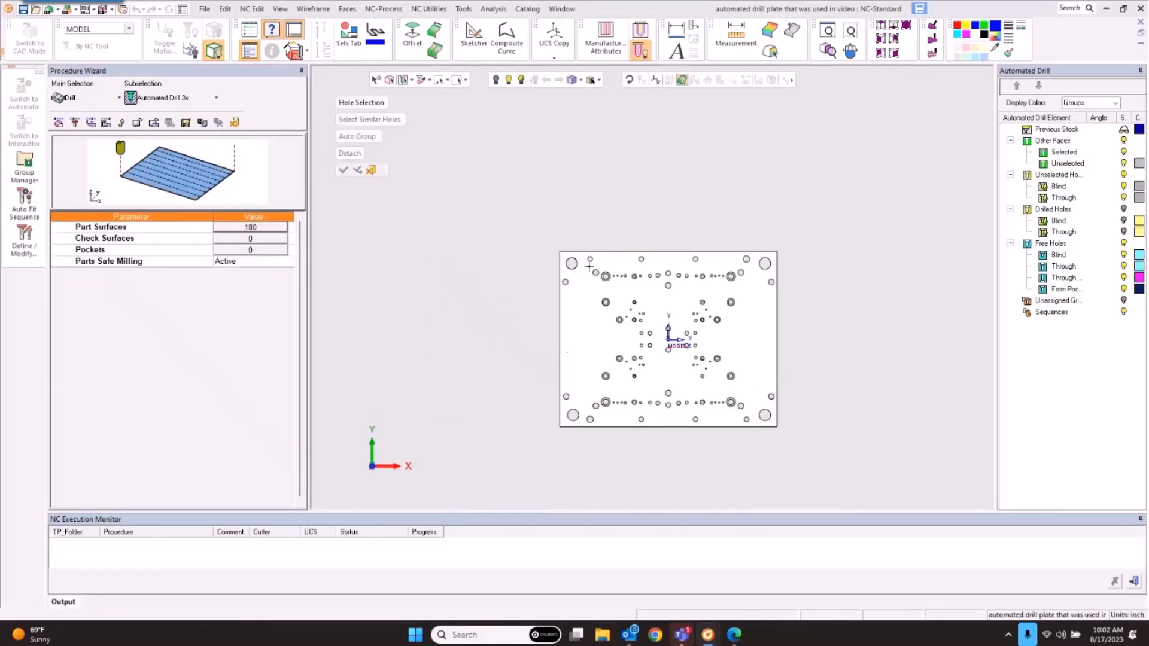
{"action": "left_click_drag", "start_coordinate": [589, 266], "coordinate": [749, 414]}
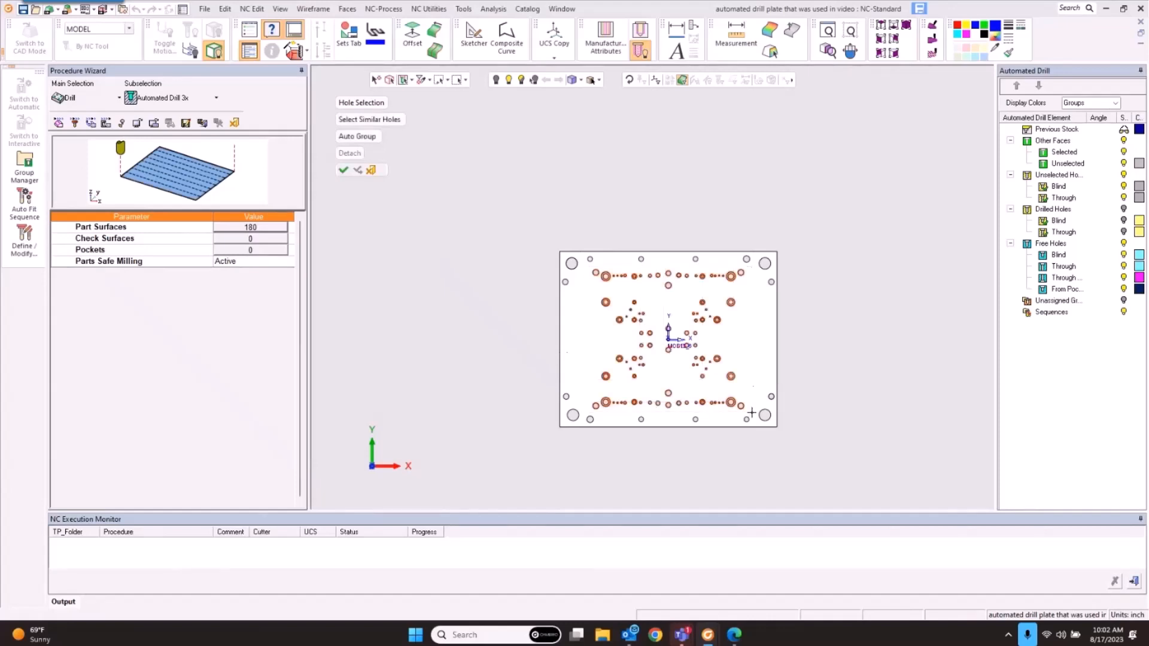
{"action": "middle_click", "coordinate": [448, 304]}
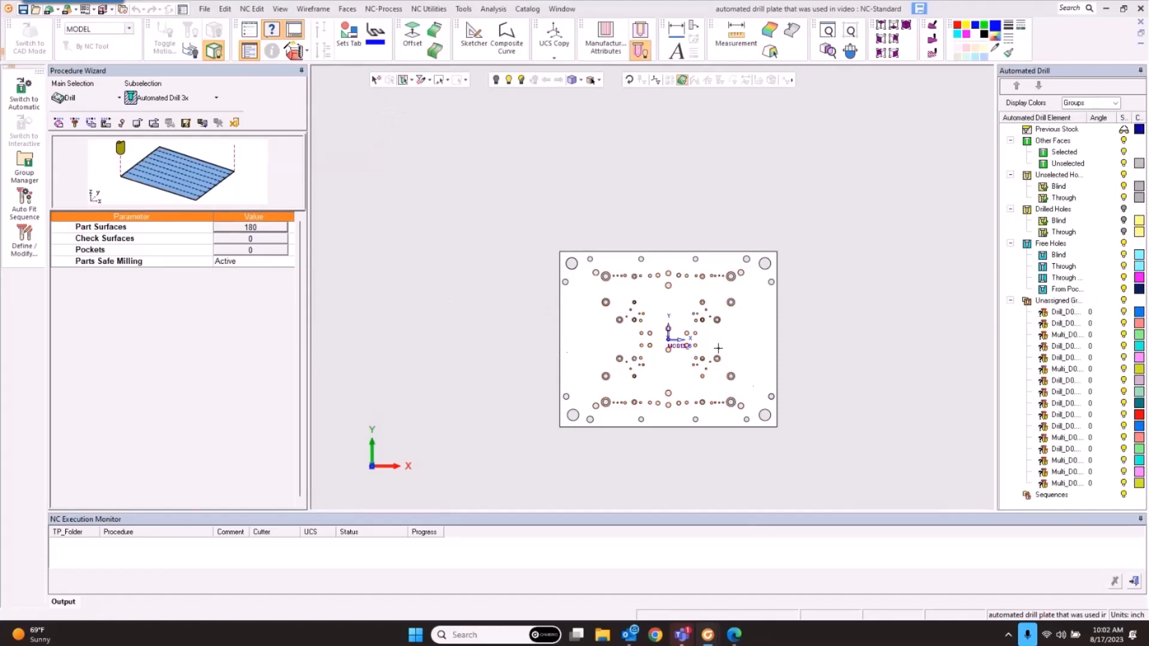
Step: Inspect the unassigned drill groups on the plate, ending on the Multi_D0 group
{"action": "left_click_drag", "start_coordinate": [718, 347], "coordinate": [734, 271], "text": "ctrl"}
{"action": "scroll", "coordinate": [734, 271], "scroll_direction": "up", "scroll_amount": 5}
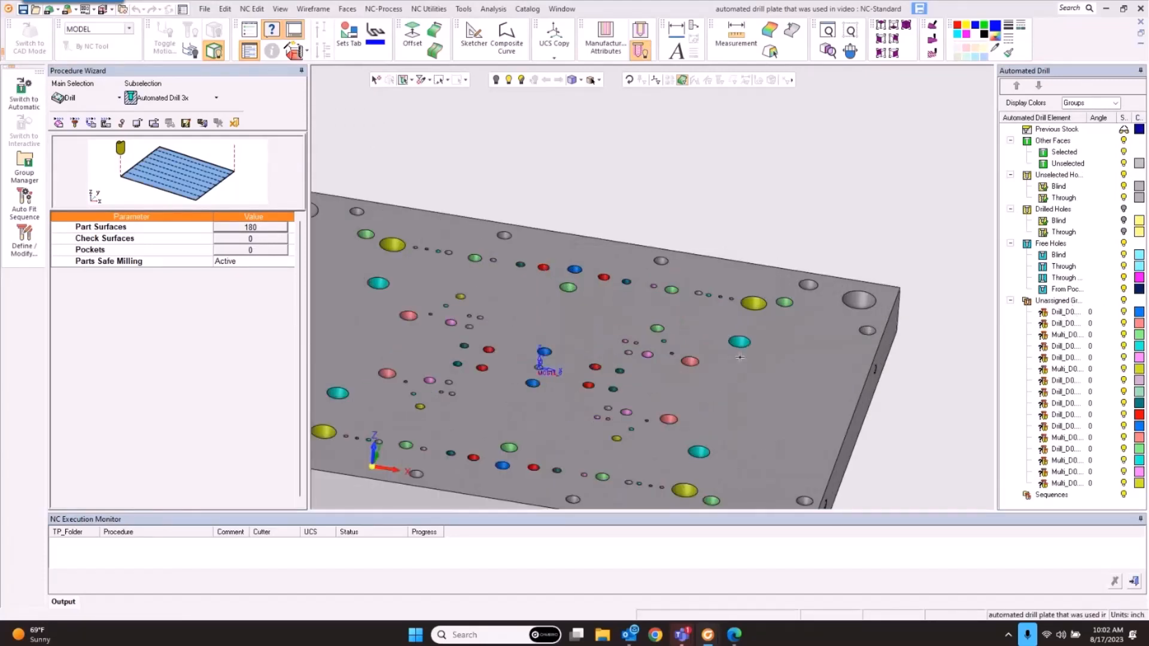
{"action": "left_click_drag", "start_coordinate": [740, 357], "coordinate": [745, 367], "text": "ctrl"}
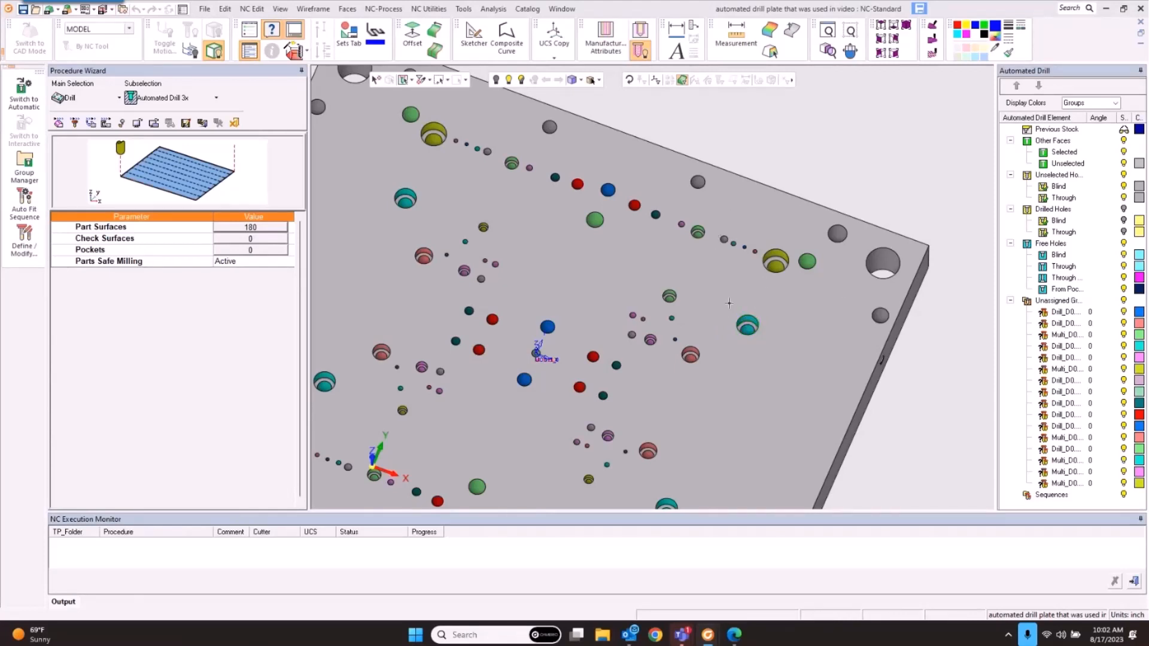
{"action": "left_click", "coordinate": [1064, 323]}
{"action": "left_click", "coordinate": [1065, 334]}
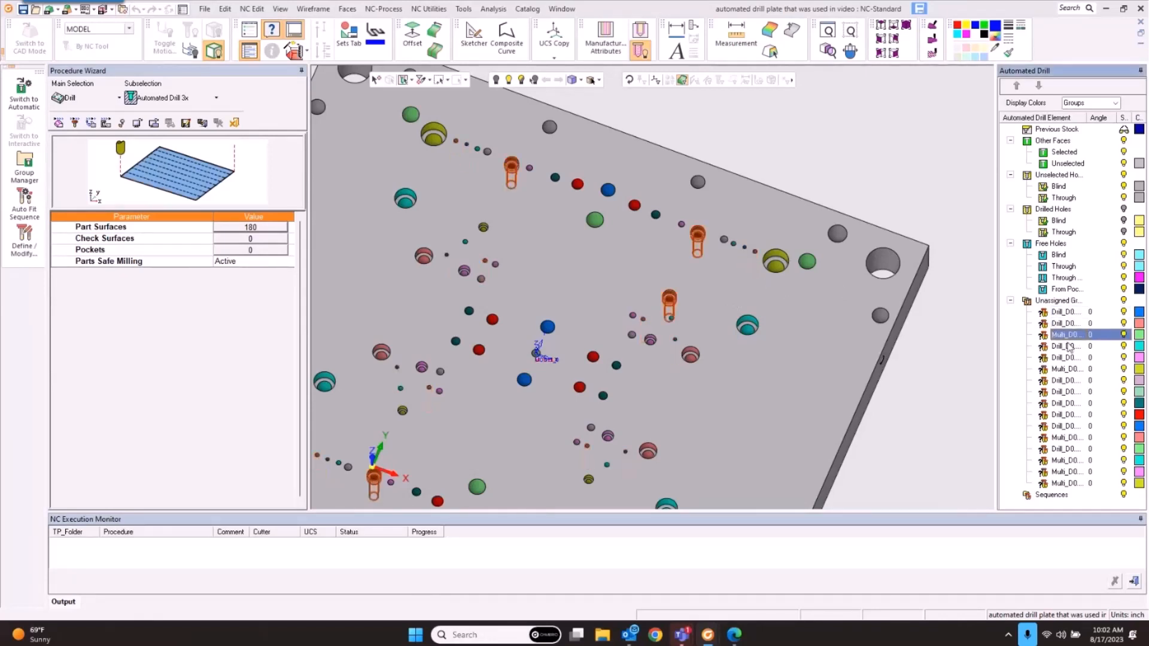
{"action": "left_click", "coordinate": [1067, 346]}
{"action": "left_click", "coordinate": [1067, 337]}
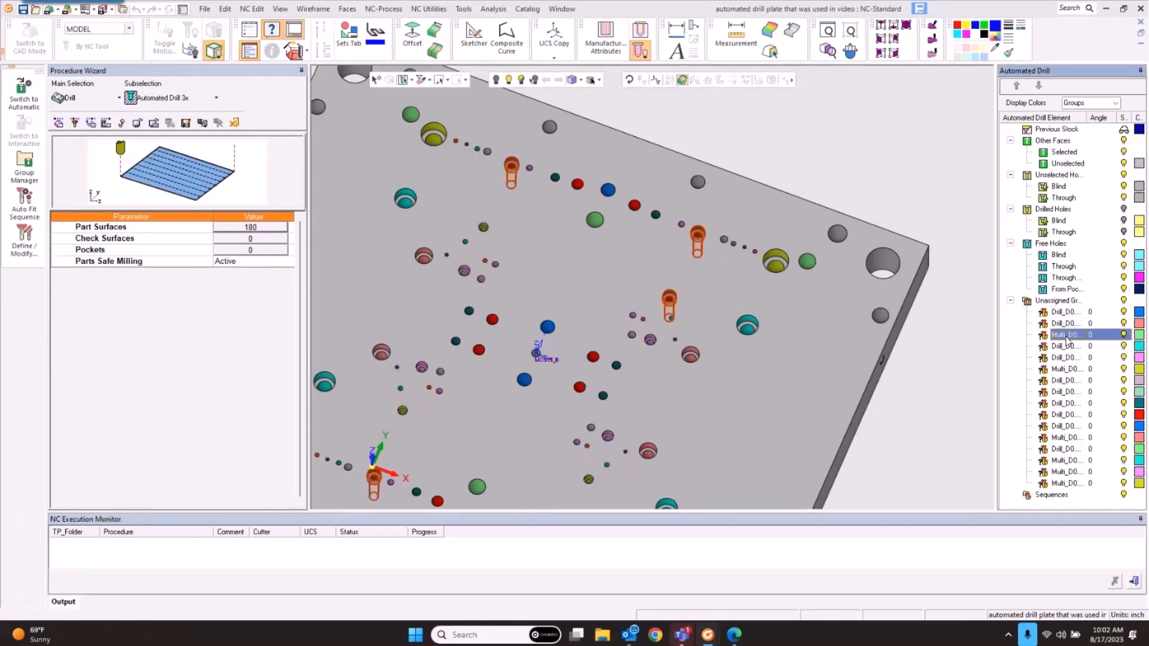
Step: Load the 1_4 SHCS C'BORE catalog sequence for the Multi_D0 hole group
{"action": "double_click", "coordinate": [1066, 335]}
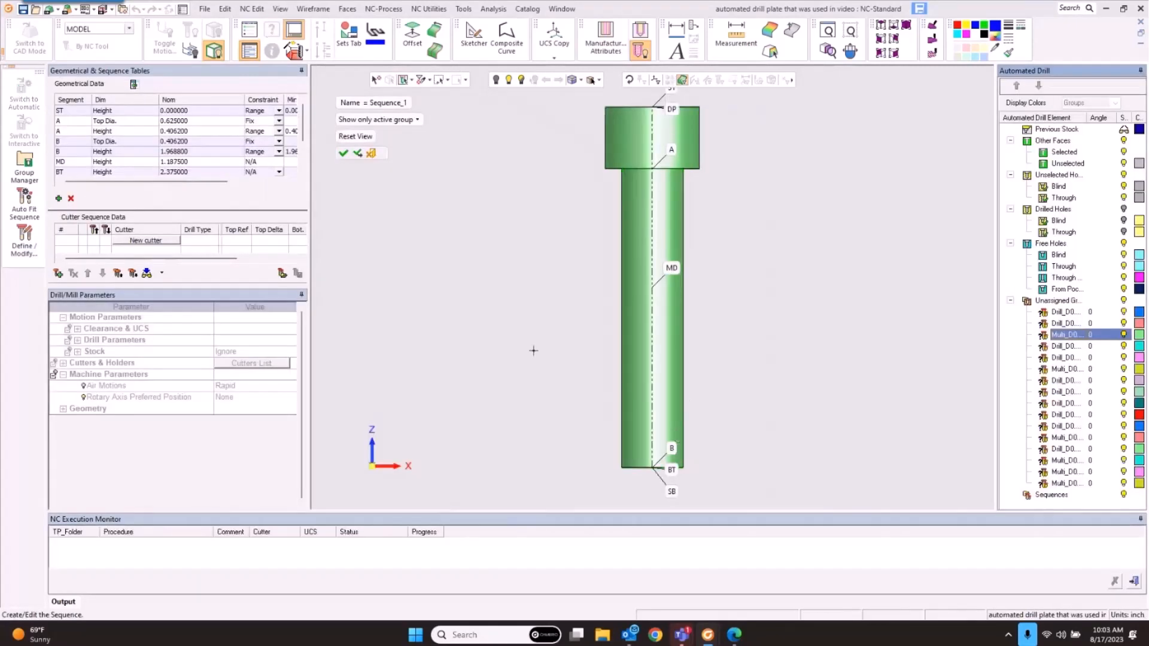
{"action": "left_click", "coordinate": [282, 273]}
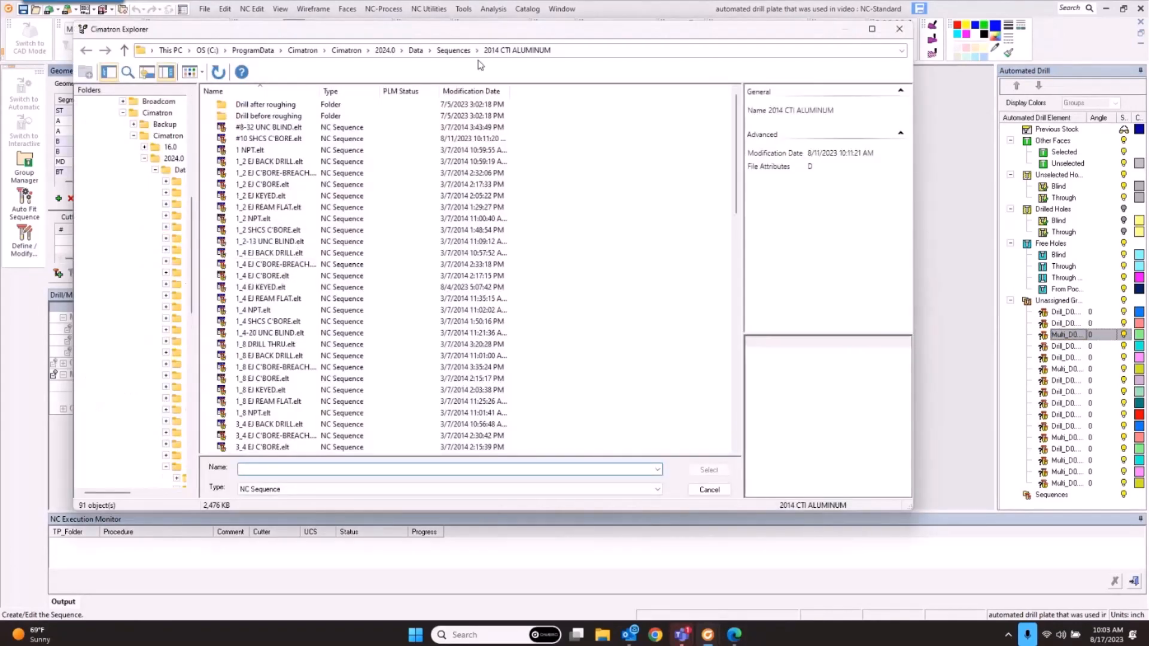
{"action": "left_click", "coordinate": [267, 276]}
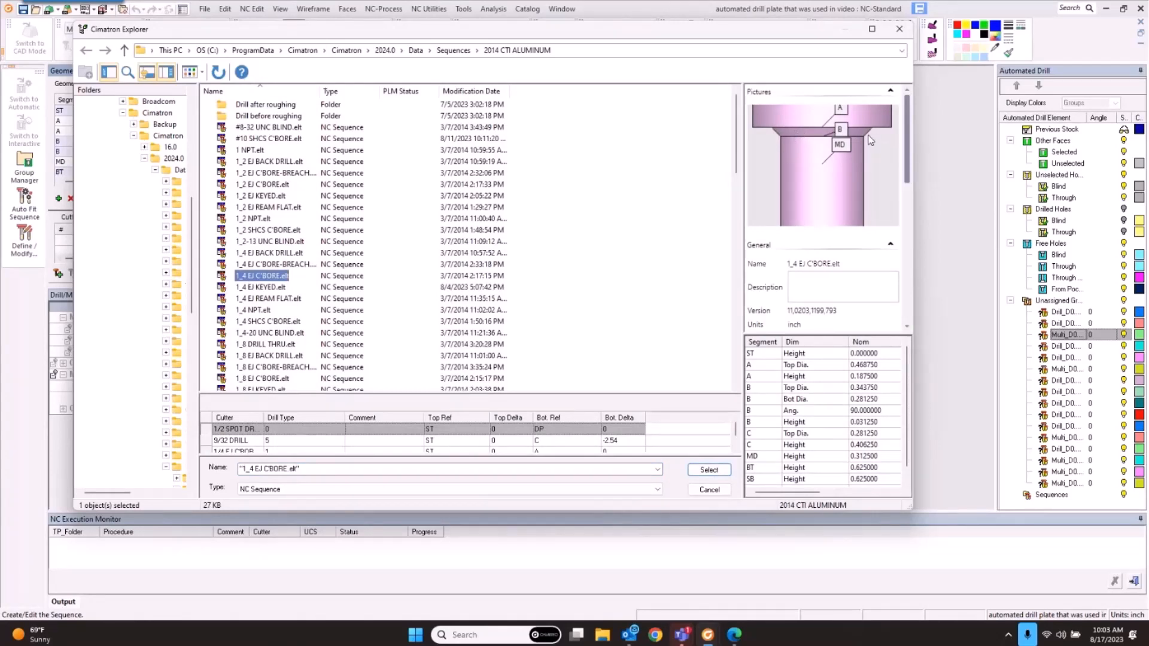
{"action": "left_click", "coordinate": [271, 326]}
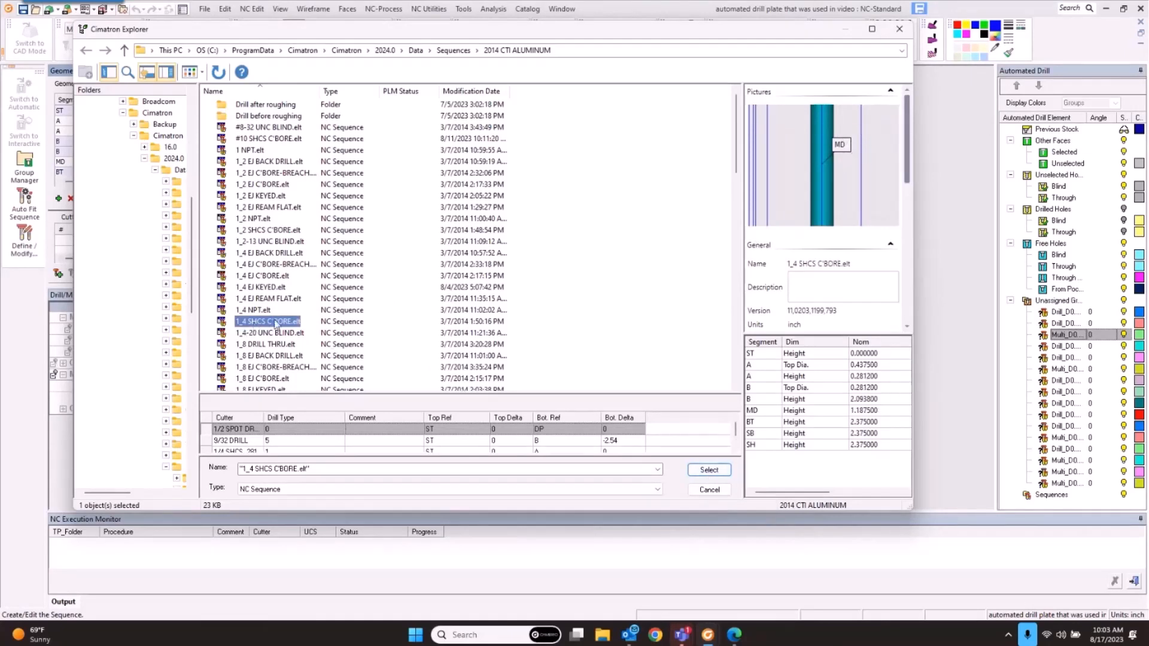
{"action": "left_click", "coordinate": [713, 471]}
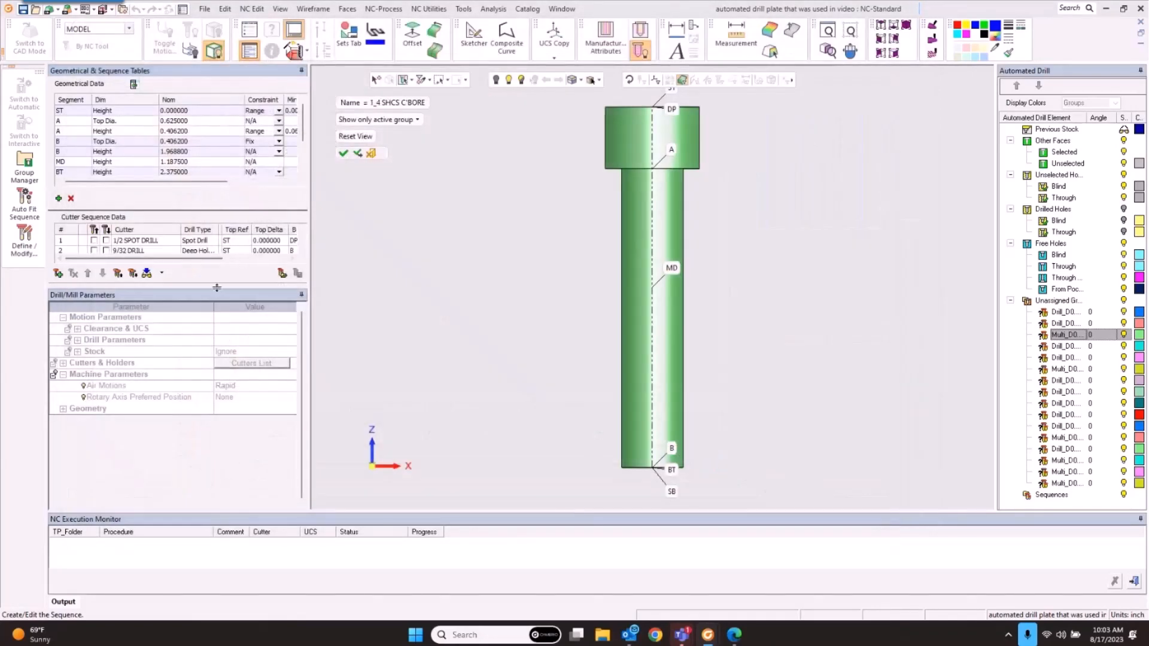
Step: Enable the 1/2 SPOT DRILL and drill steps, replacing the 9/32 drill with 13/32 DRILL
{"action": "left_click_drag", "start_coordinate": [219, 286], "coordinate": [219, 357]}
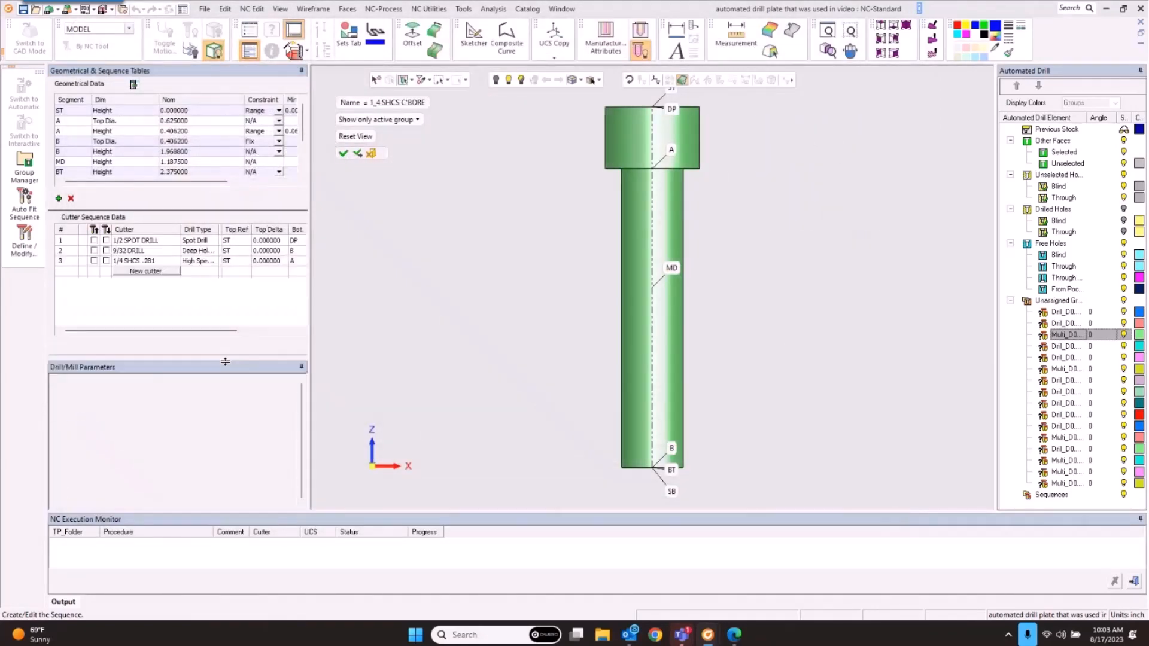
{"action": "left_click", "coordinate": [107, 241]}
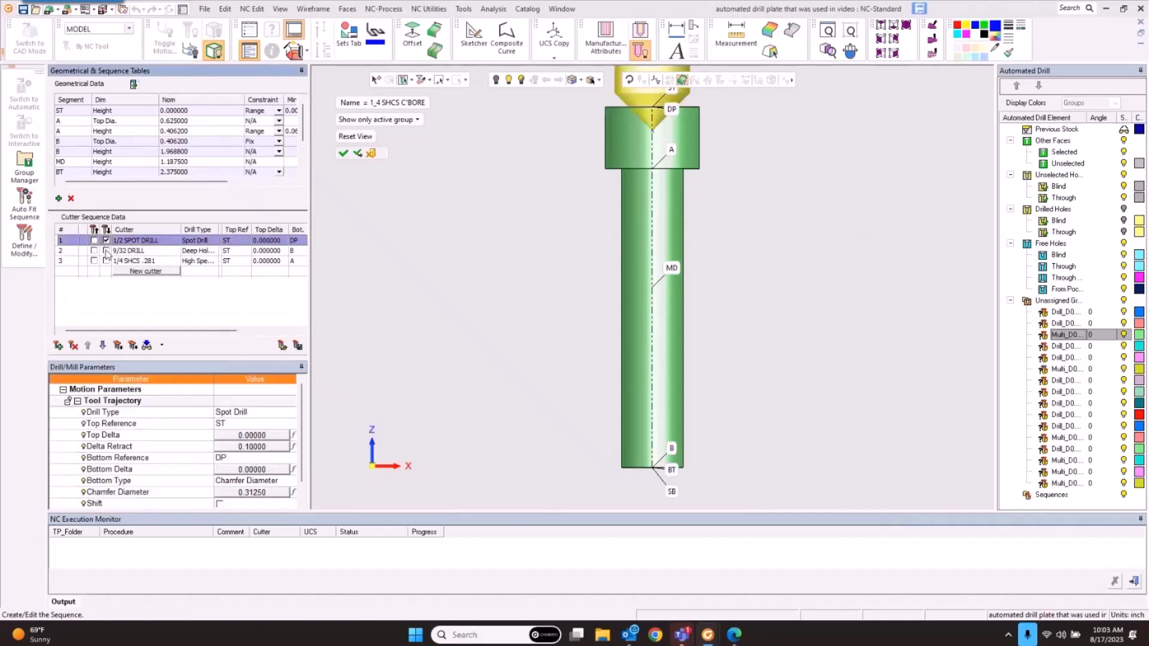
{"action": "left_click", "coordinate": [107, 251]}
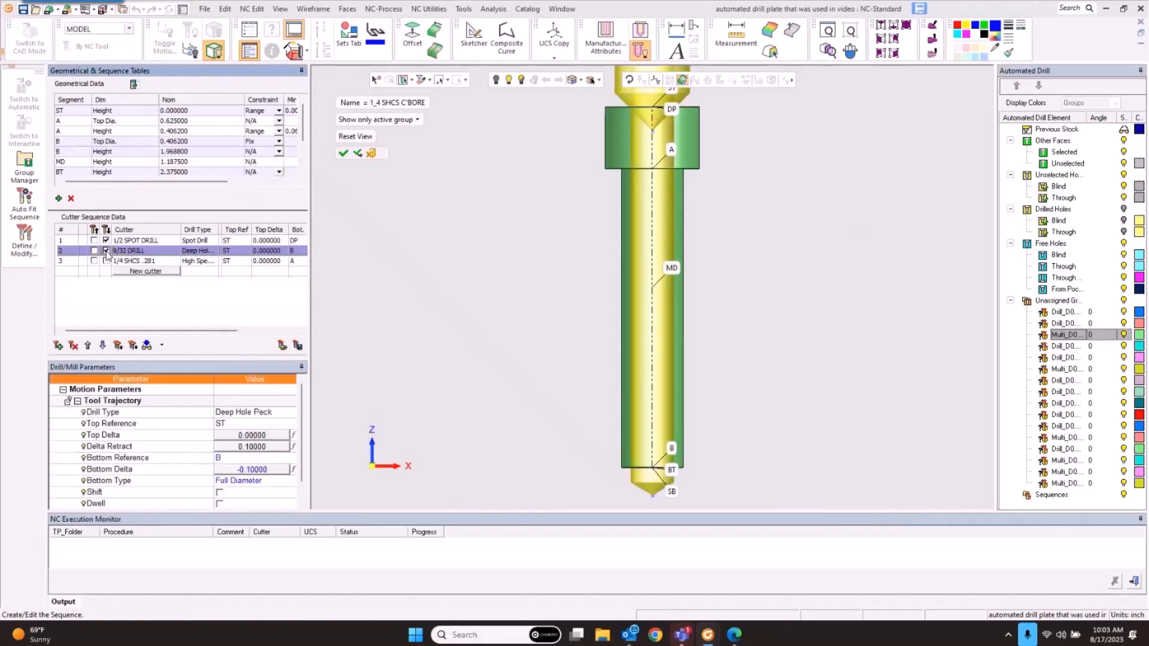
{"action": "scroll", "coordinate": [251, 460], "scroll_direction": "down", "scroll_amount": 3}
{"action": "left_click", "coordinate": [256, 459]}
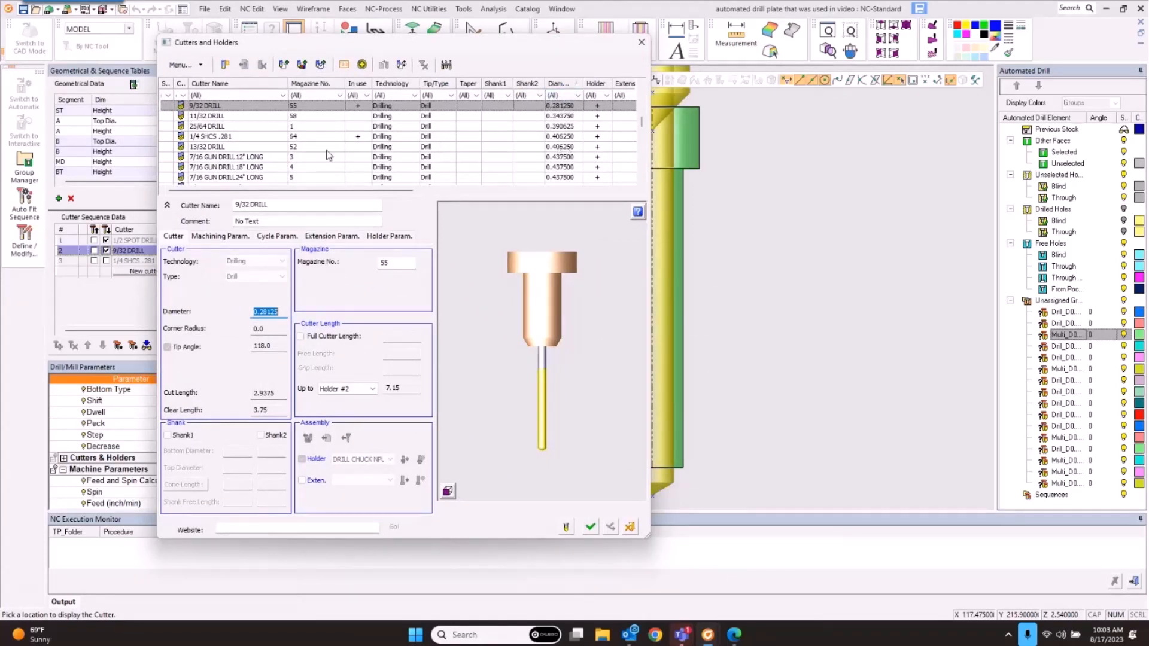
{"action": "left_click", "coordinate": [248, 149]}
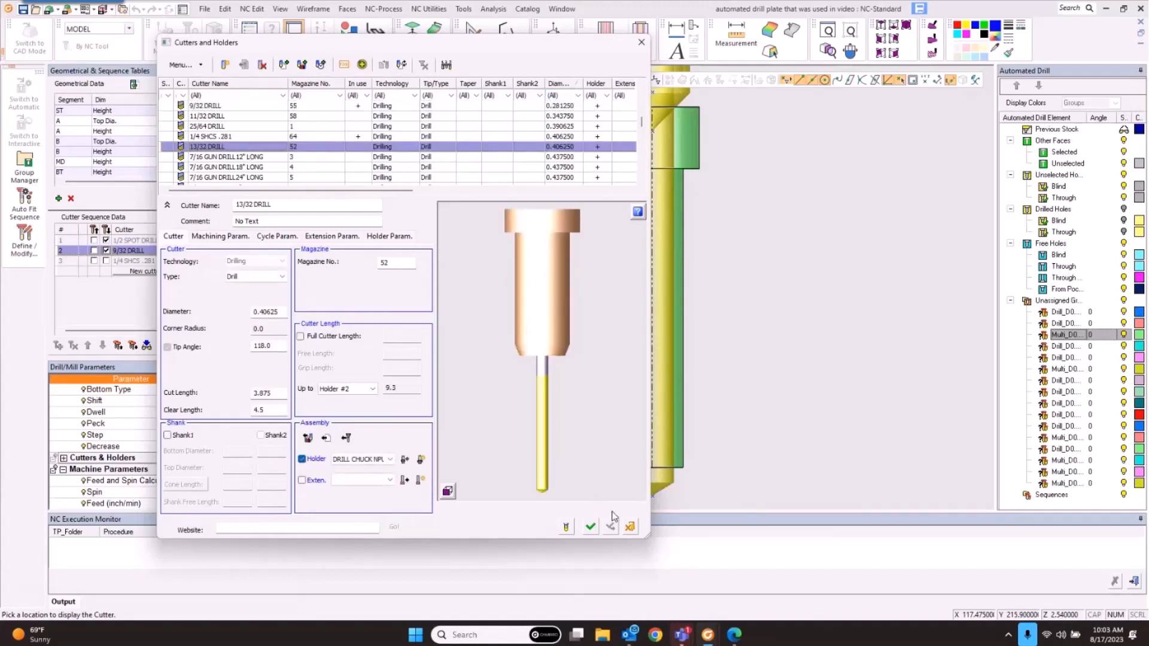
{"action": "left_click", "coordinate": [590, 526]}
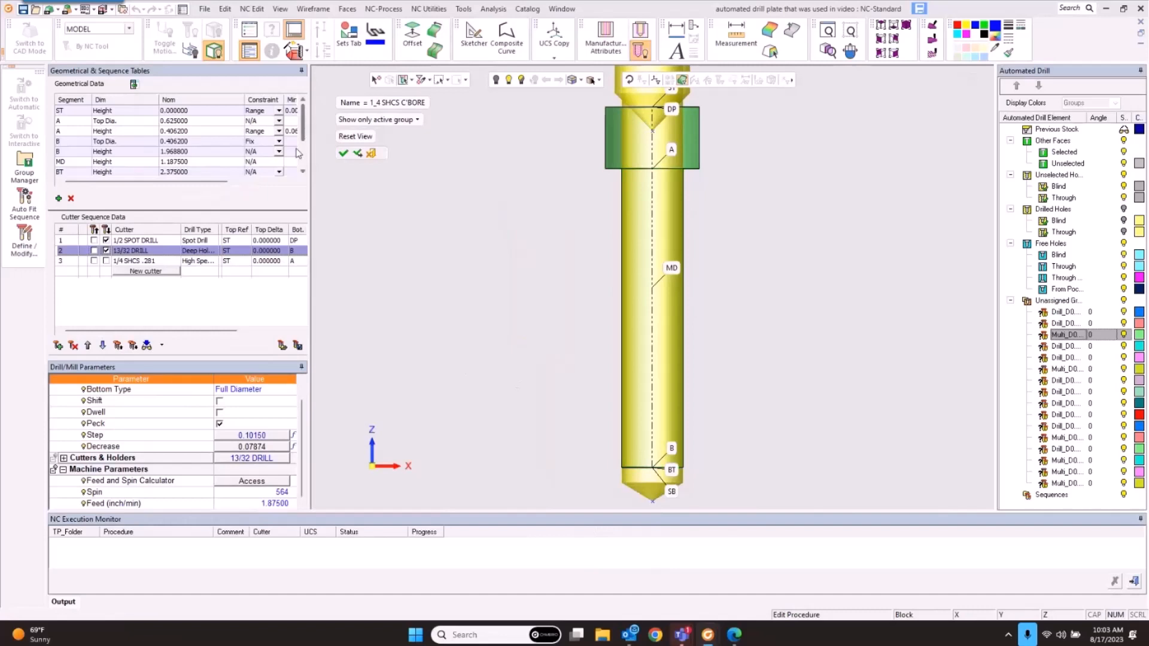
Step: Change the drill's depth range maximum from 3.5 to 4.2
{"action": "left_click_drag", "start_coordinate": [220, 181], "coordinate": [246, 192]}
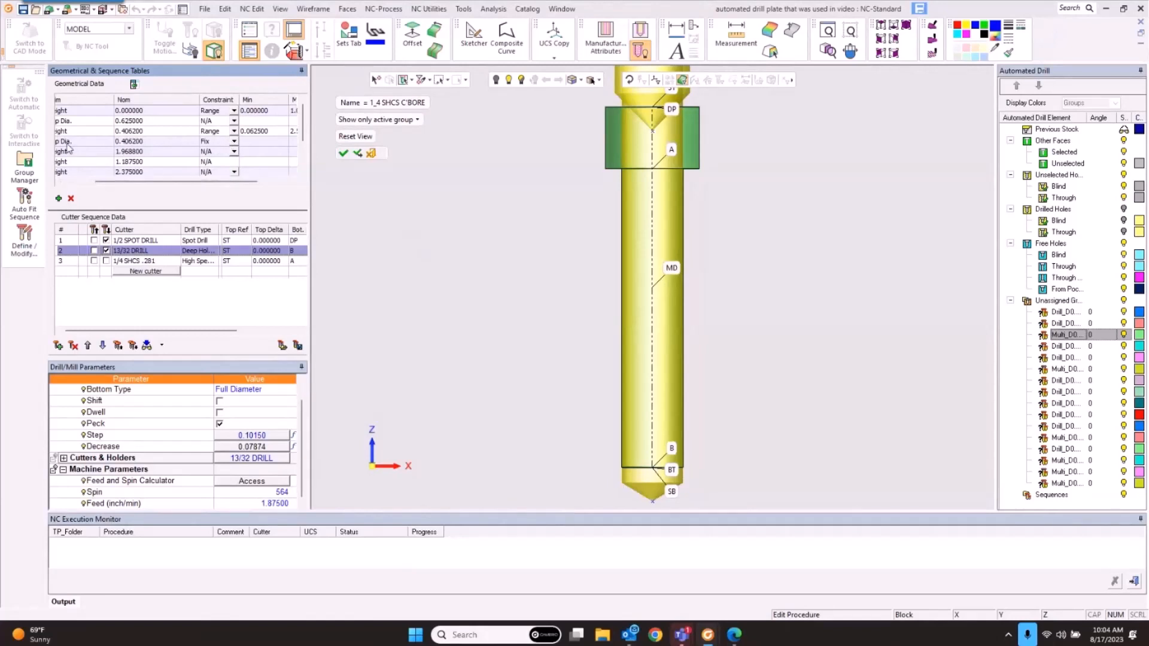
{"action": "scroll", "coordinate": [153, 190], "scroll_direction": "left", "scroll_amount": 2}
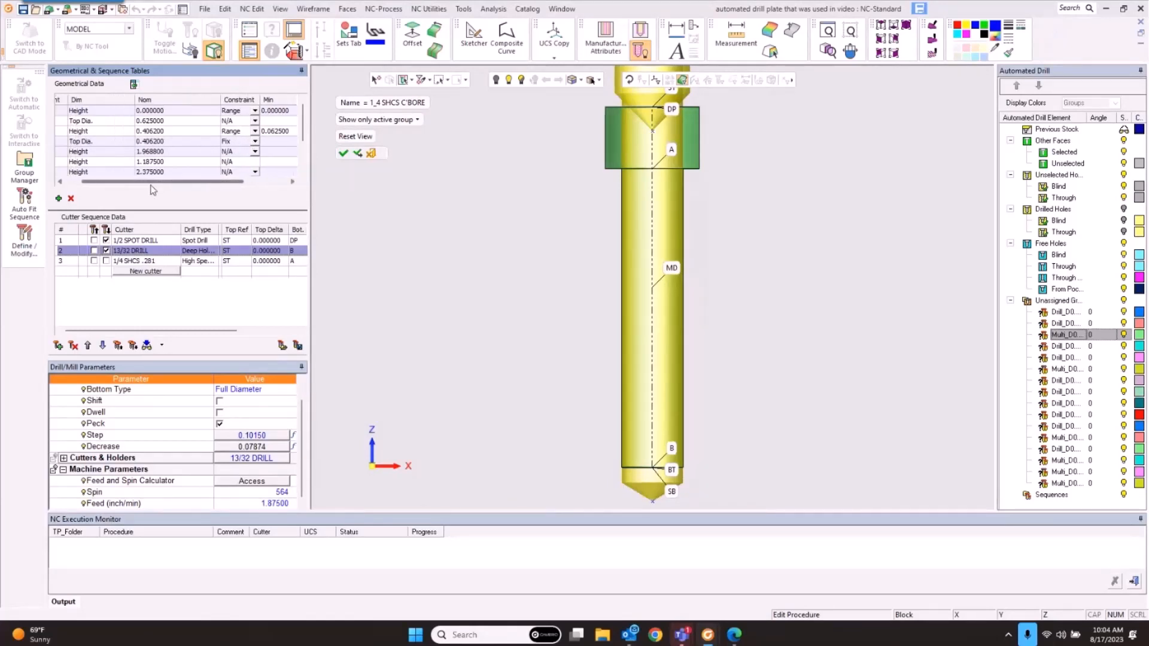
{"action": "scroll", "coordinate": [153, 190], "scroll_direction": "left", "scroll_amount": 1}
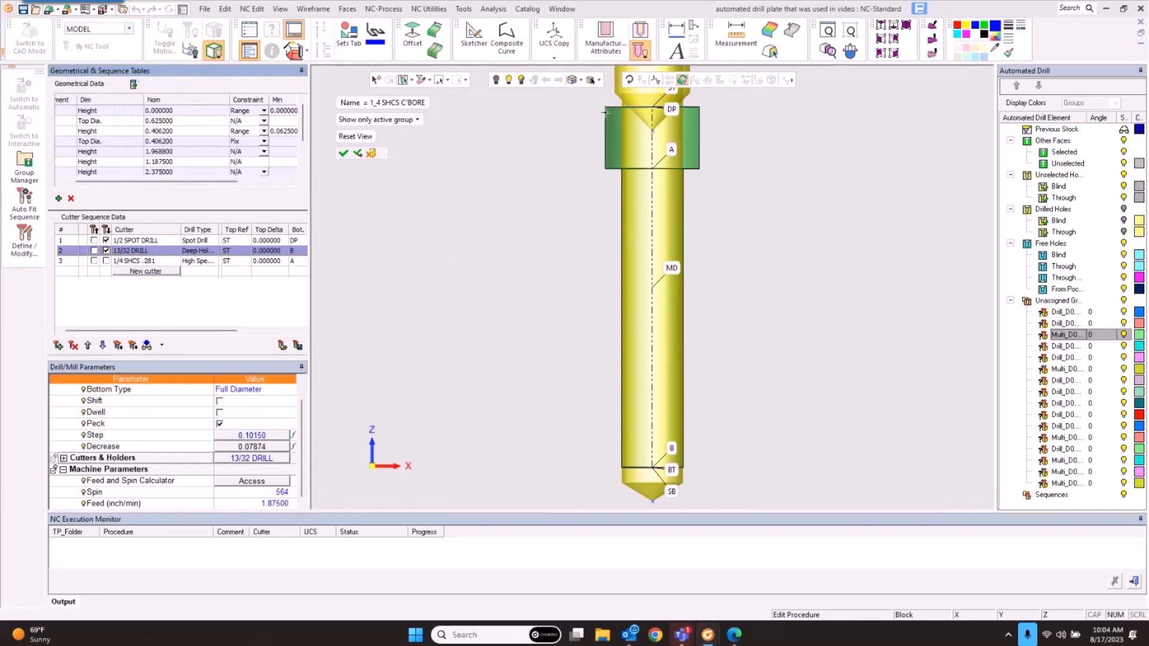
{"action": "scroll", "coordinate": [226, 149], "scroll_direction": "down", "scroll_amount": 2}
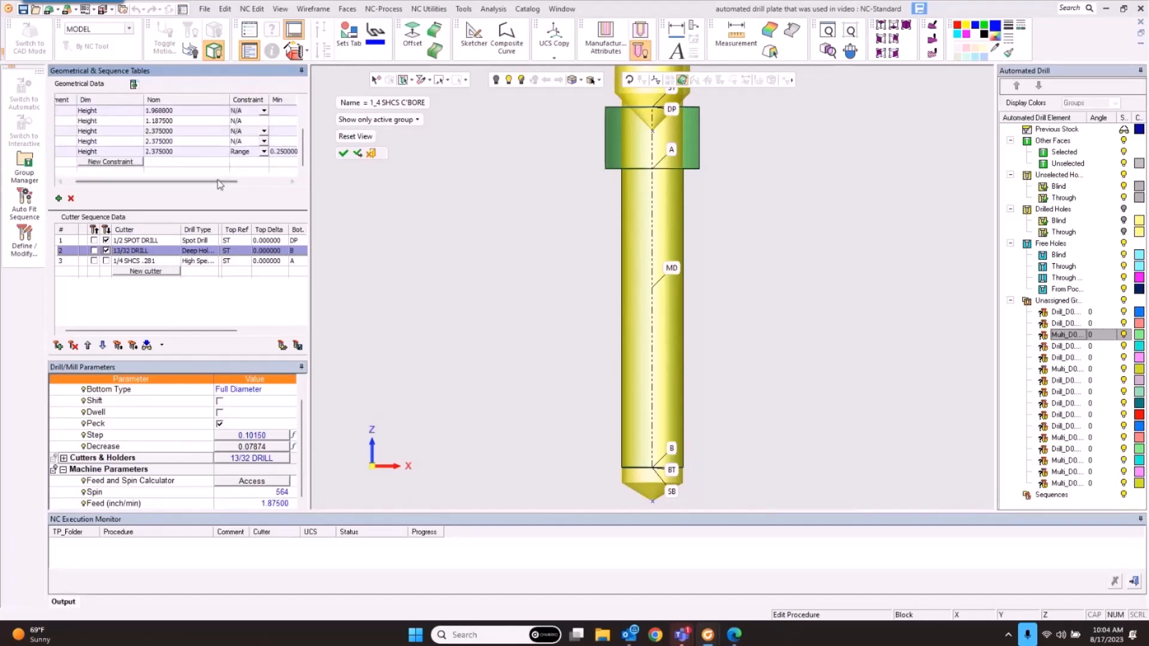
{"action": "scroll", "coordinate": [222, 186], "scroll_direction": "right", "scroll_amount": 3}
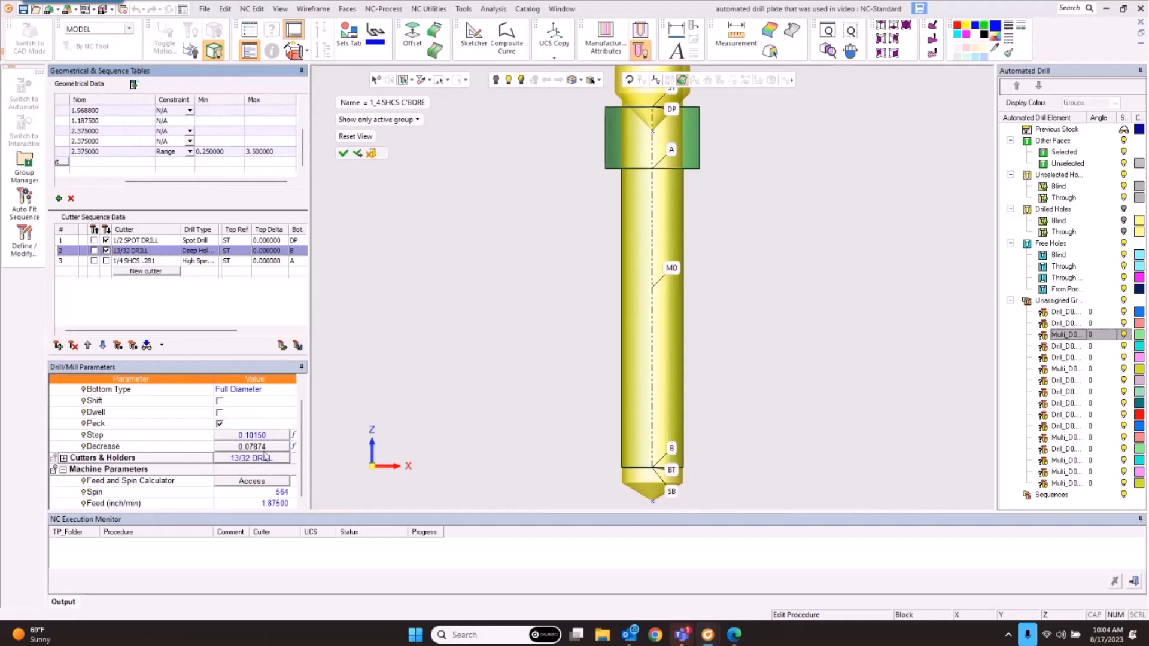
{"action": "scroll", "coordinate": [242, 459], "scroll_direction": "down", "scroll_amount": 2}
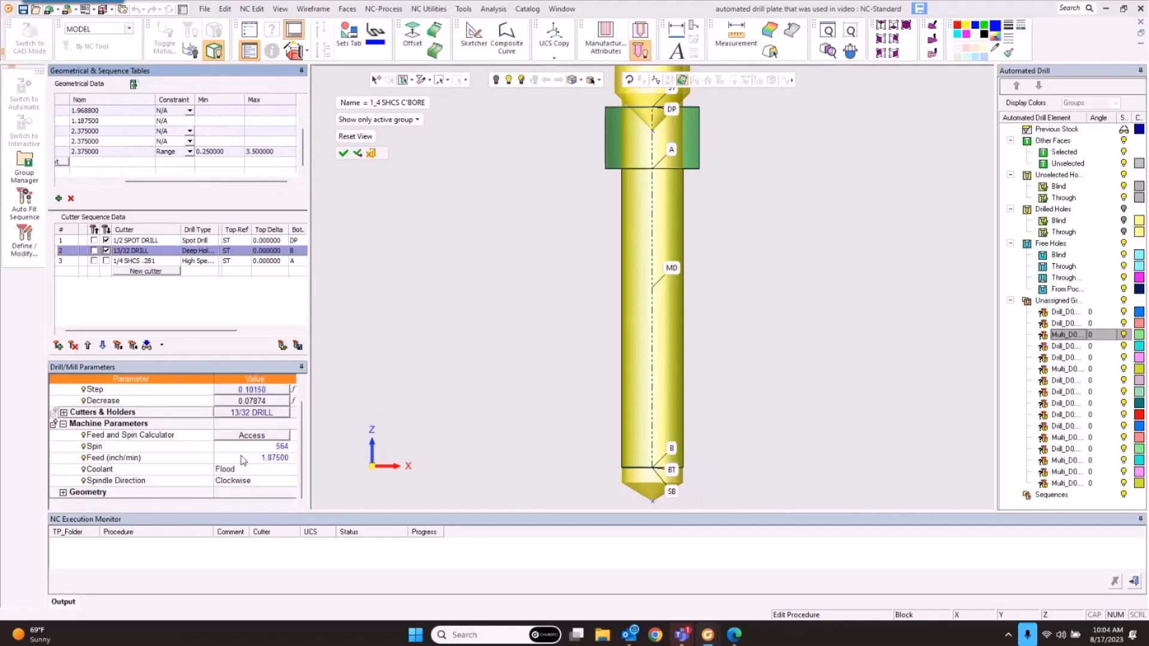
{"action": "left_click", "coordinate": [63, 412]}
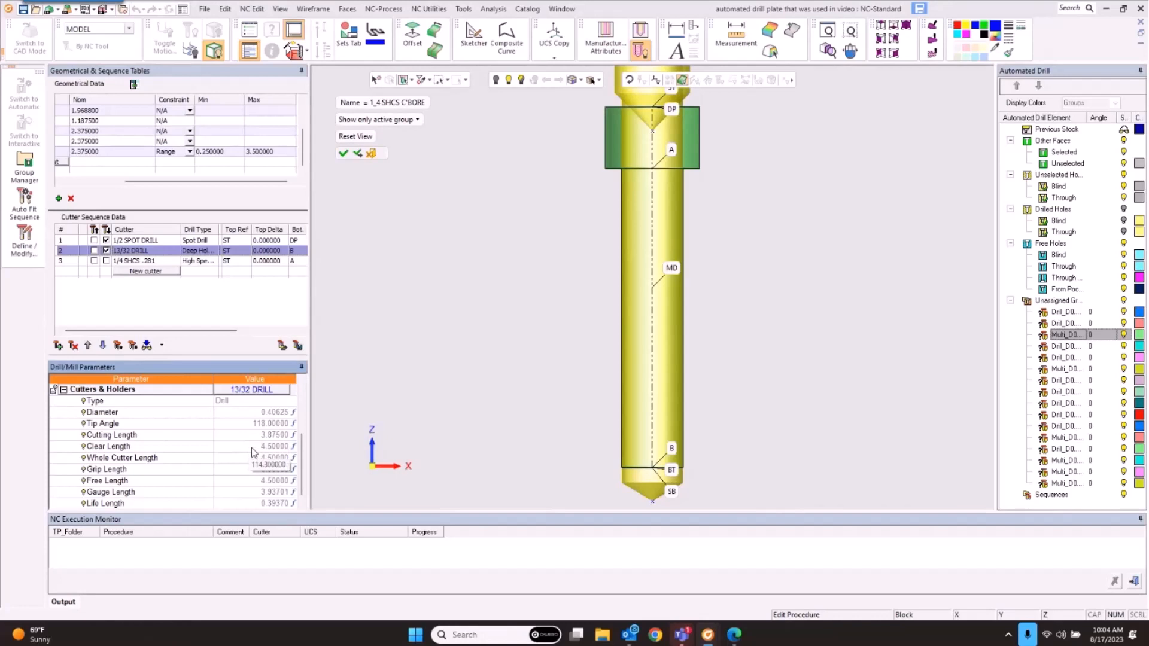
{"action": "left_click", "coordinate": [268, 152]}
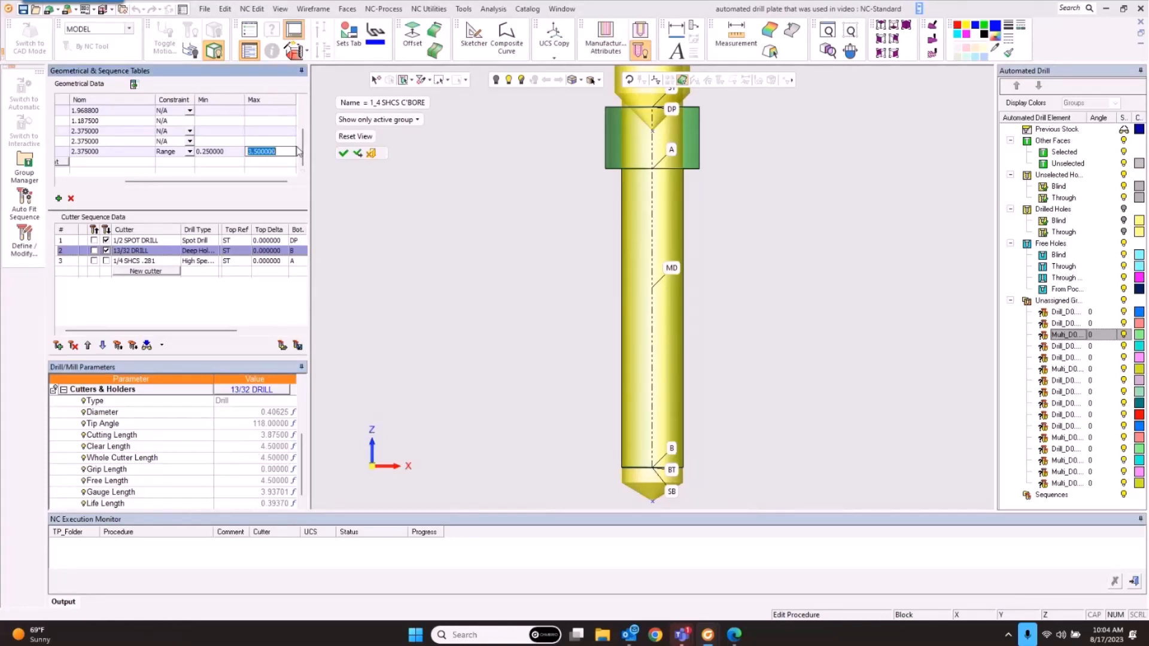
{"action": "type", "text": "4.2"}
{"action": "left_click", "coordinate": [410, 195]}
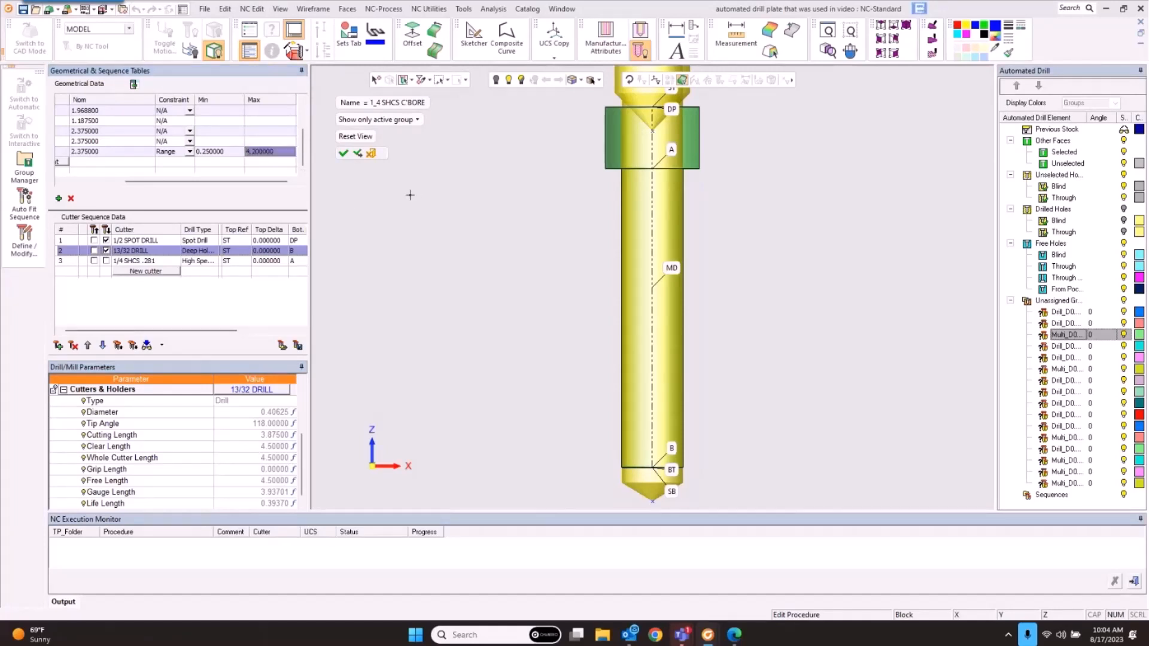
Step: Rename the sequence to 3_8 SHCS C'BORE and create it
{"action": "left_click", "coordinate": [378, 106]}
{"action": "left_click", "coordinate": [359, 101]}
{"action": "key", "text": "BackSpace"}
{"action": "key", "text": "BackSpace"}
{"action": "key", "text": "BackSpace"}
{"action": "key", "text": "BackSpace"}
{"action": "type", "text": "3_8"}
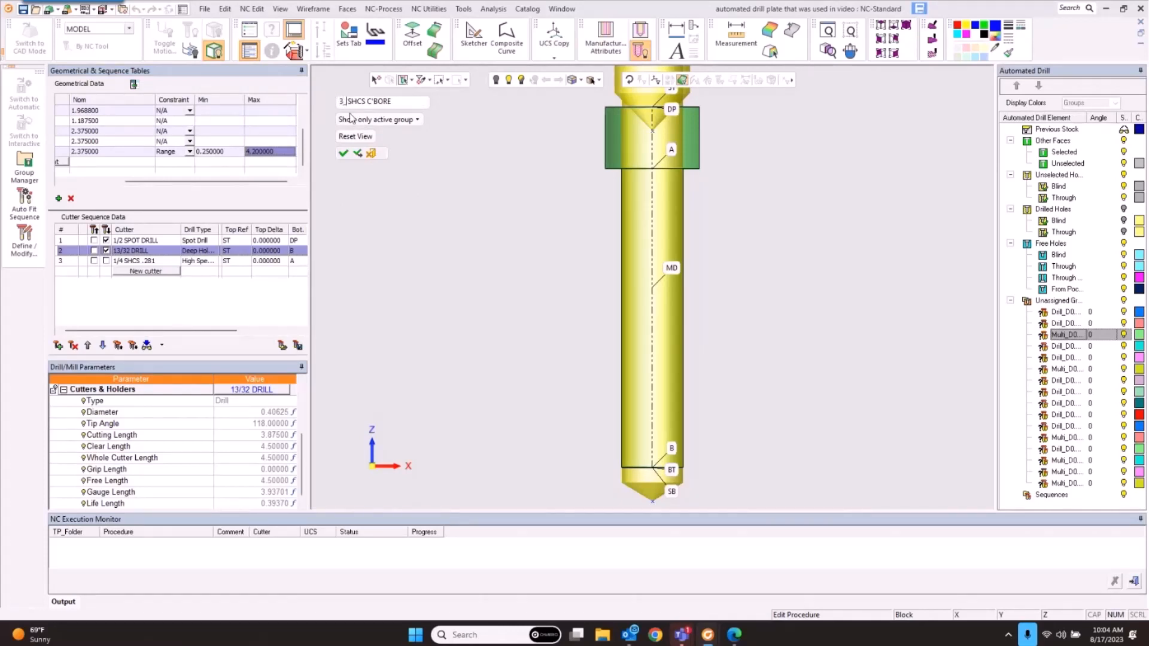
{"action": "left_click", "coordinate": [356, 154]}
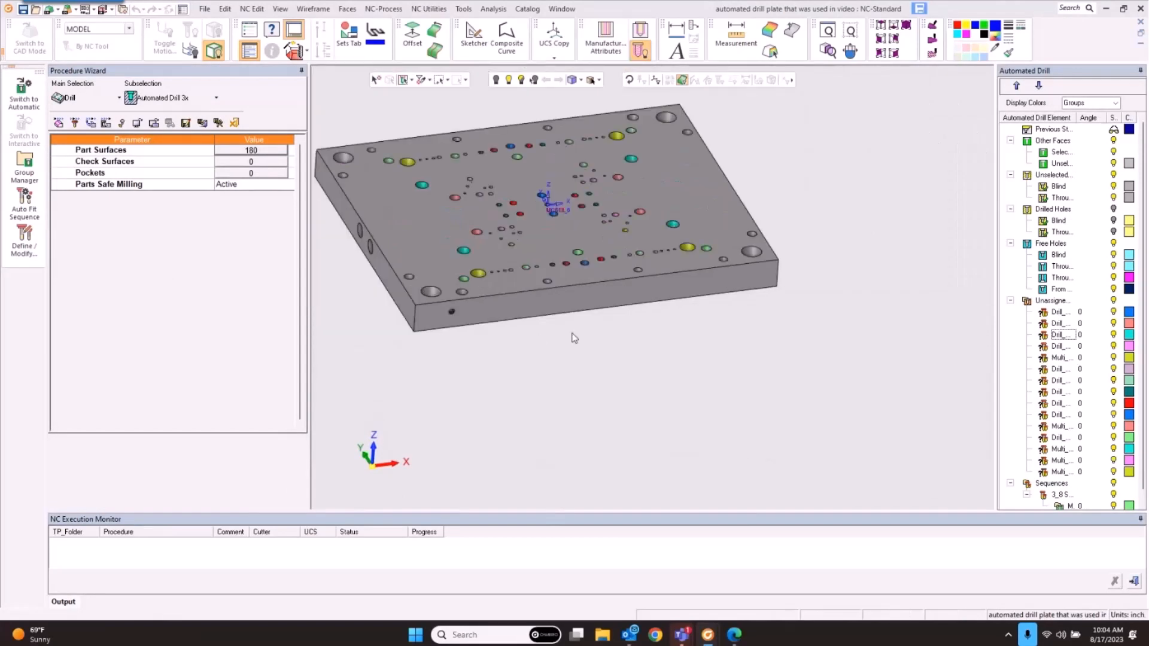
Step: Auto-search sequences for all groups, using only this and other procedures' sequences; dismiss the no-match warning
{"action": "middle_click_drag", "start_coordinate": [570, 306], "coordinate": [622, 391], "text": "ctrl"}
{"action": "mouse_move", "coordinate": [687, 226]}
{"action": "left_mouse_down", "text": "ctrl"}
{"action": "mouse_move", "coordinate": [675, 283]}
{"action": "mouse_move", "coordinate": [630, 199]}
{"action": "left_mouse_up", "text": "ctrl"}
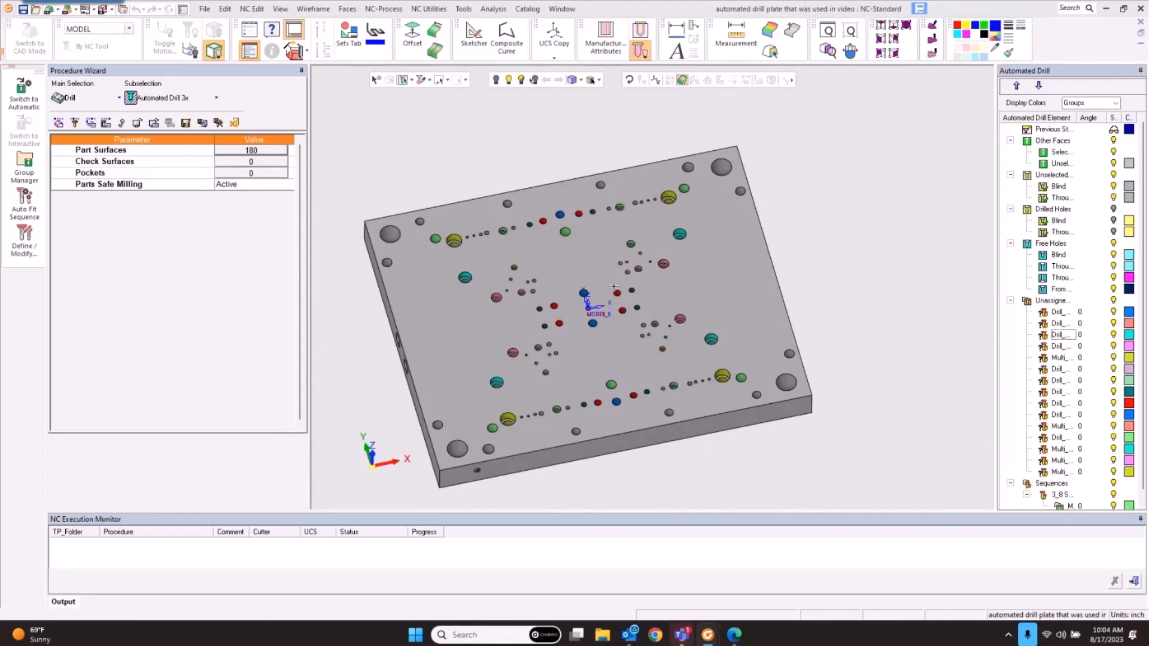
{"action": "left_click", "coordinate": [22, 210]}
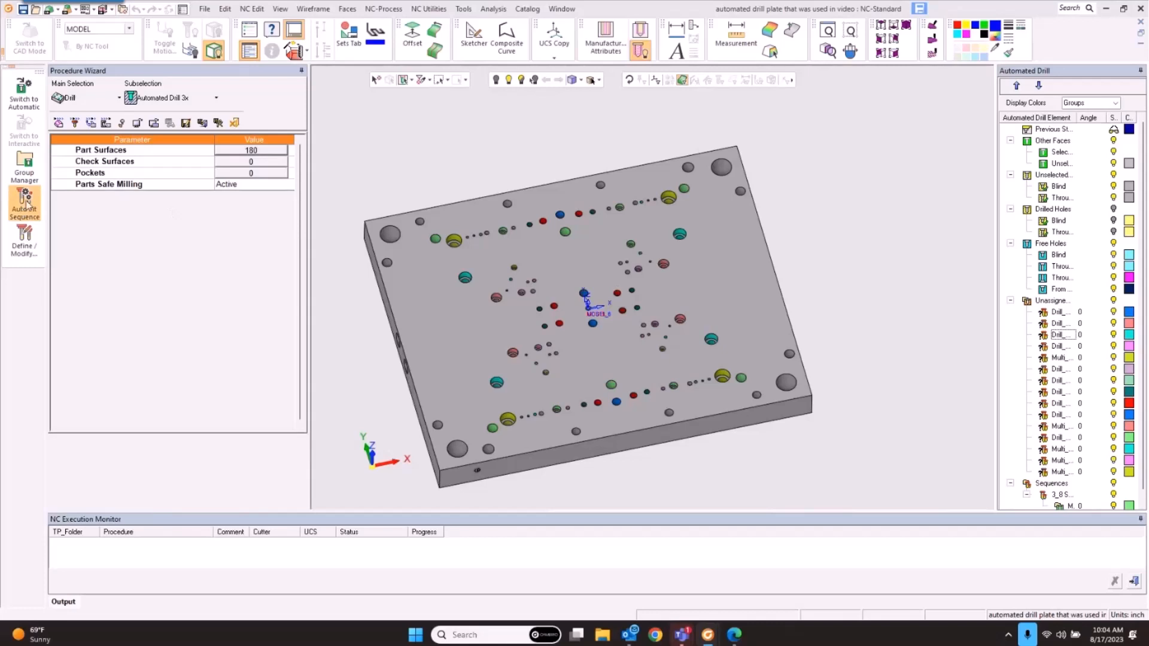
{"action": "left_click", "coordinate": [370, 121]}
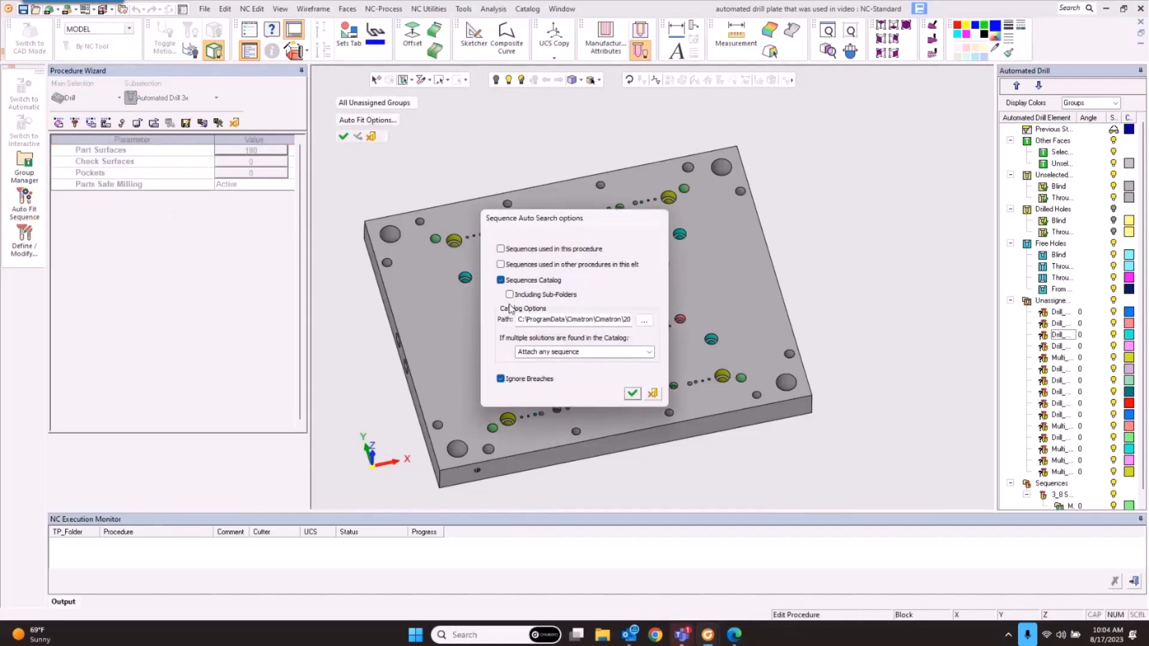
{"action": "left_click", "coordinate": [501, 281]}
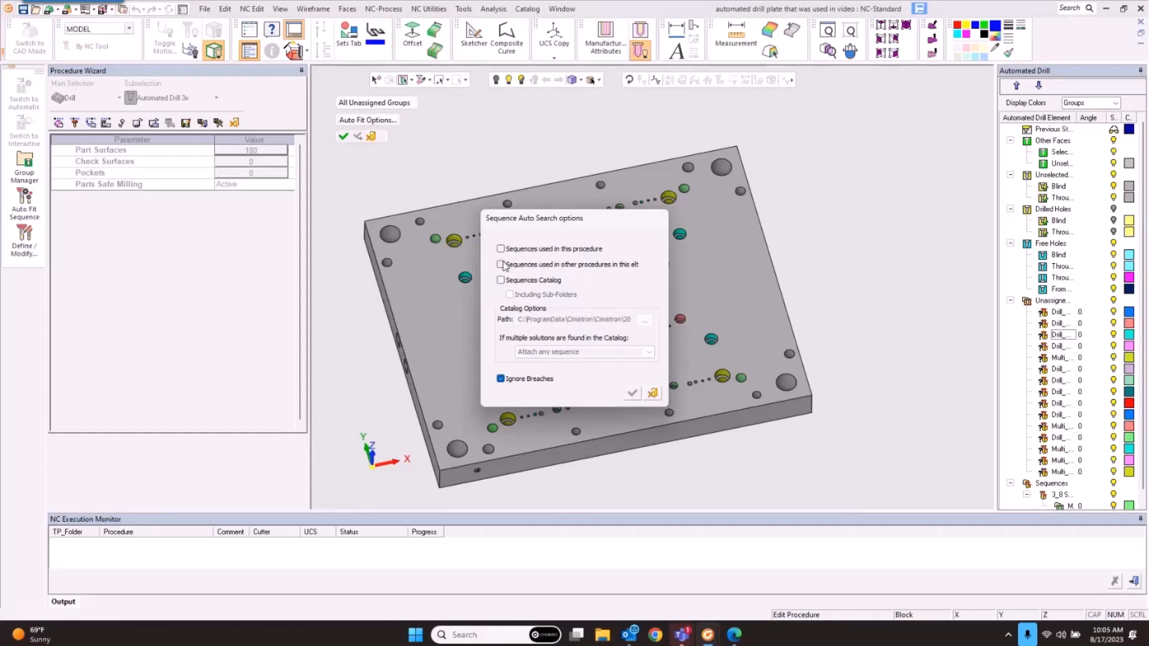
{"action": "left_click", "coordinate": [500, 264]}
{"action": "left_click", "coordinate": [501, 249]}
{"action": "left_click", "coordinate": [632, 393]}
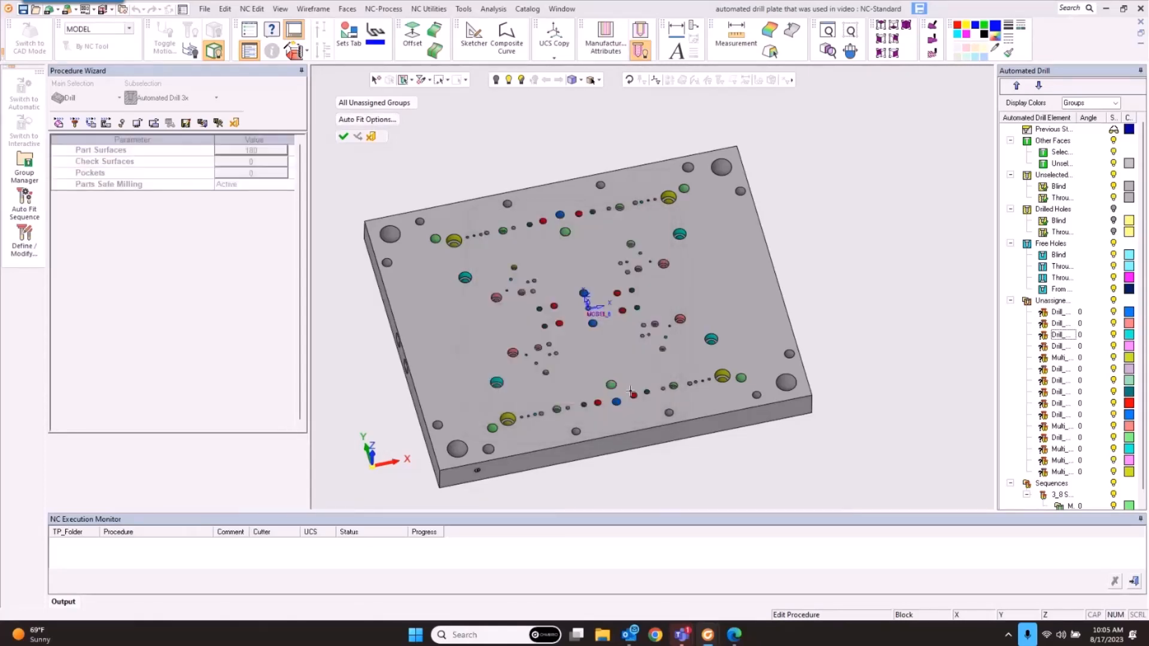
{"action": "left_click", "coordinate": [372, 136]}
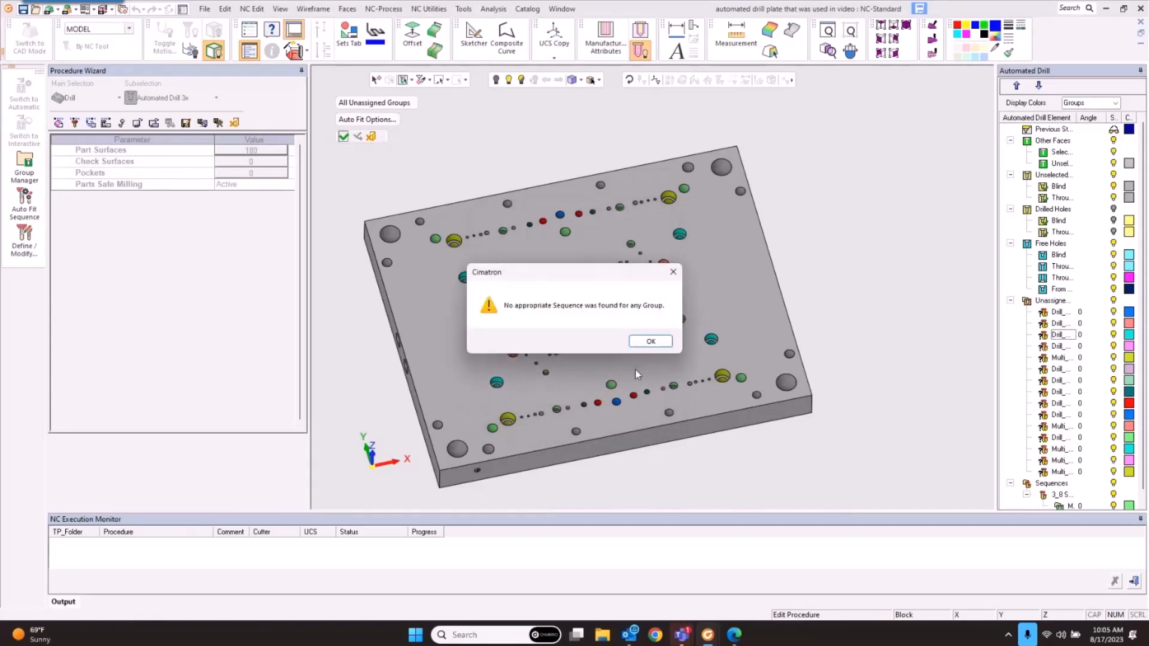
{"action": "left_click", "coordinate": [650, 342]}
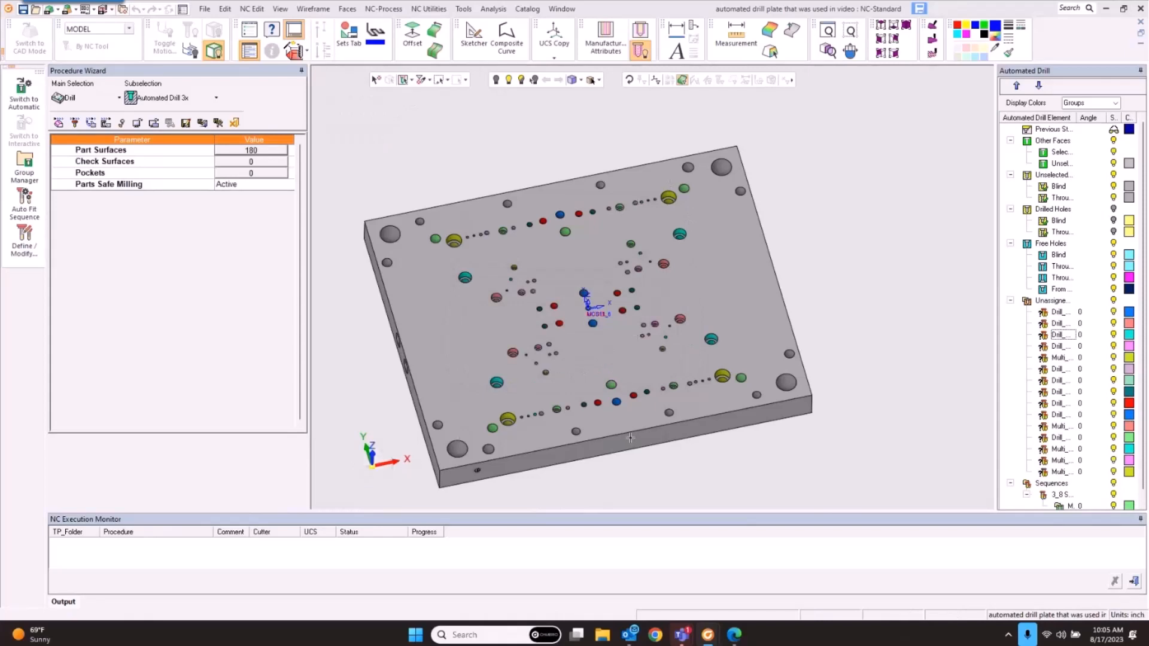
Step: Zoom out and orbit the plate to a flatter view, then close the drill plate document
{"action": "scroll", "coordinate": [891, 381], "scroll_direction": "down", "scroll_amount": 3}
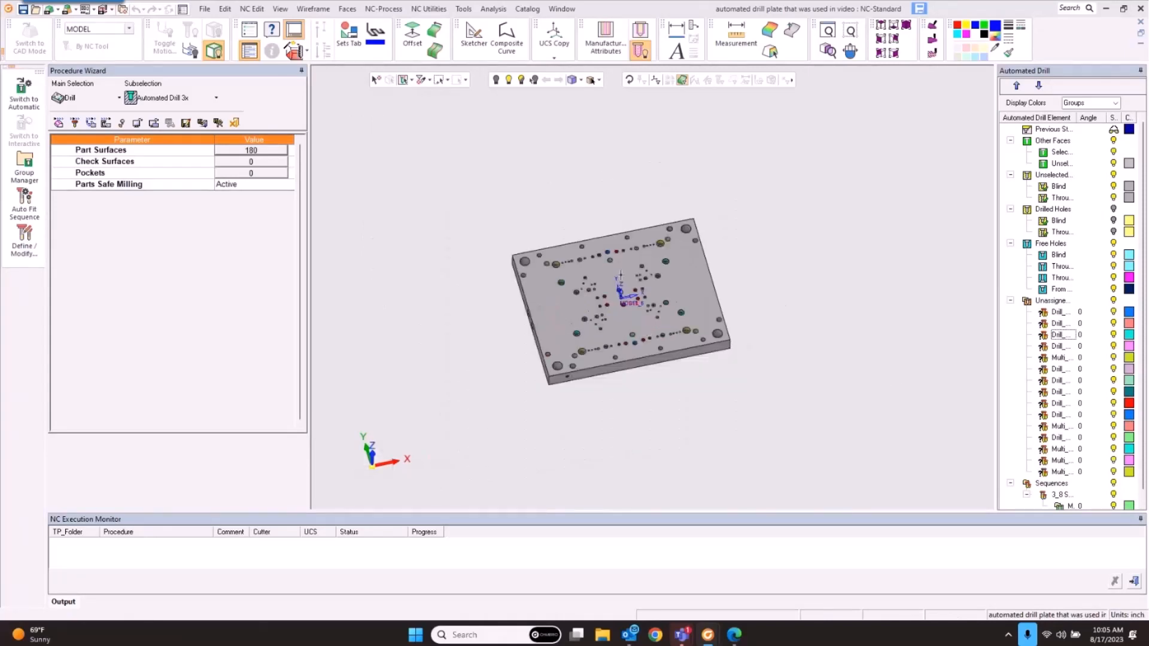
{"action": "middle_click_drag", "start_coordinate": [678, 310], "coordinate": [707, 298]}
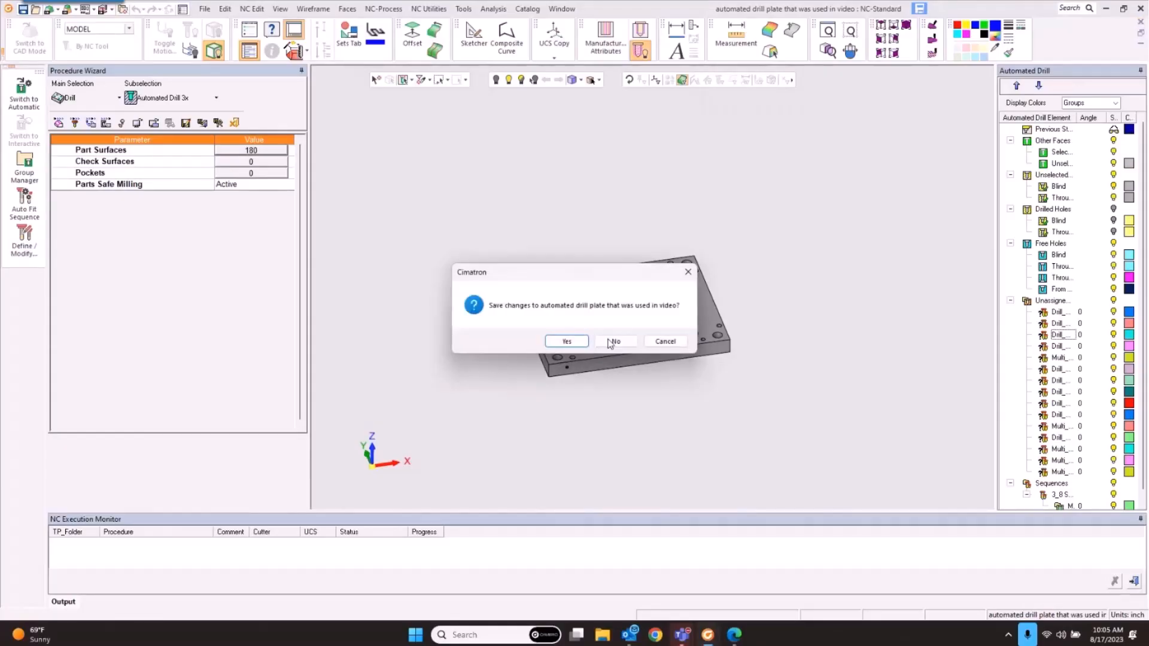
{"action": "left_click", "coordinate": [616, 344]}
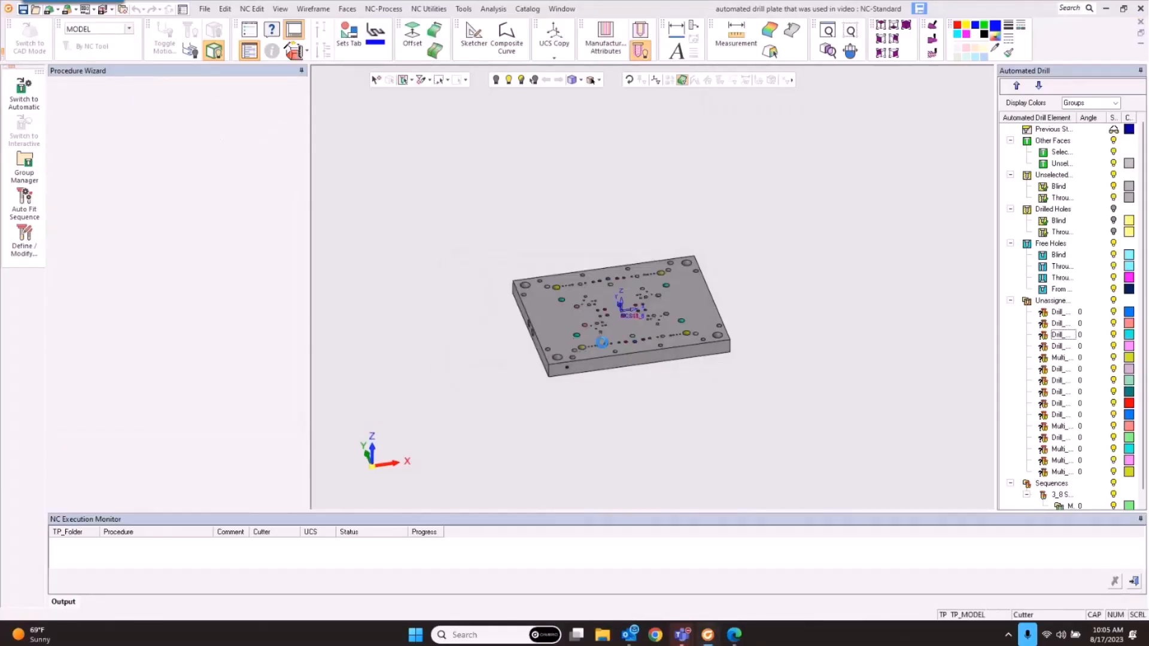
Step: Open the recent B Cavty Insert with conformal_NC solid stock file
{"action": "left_click", "coordinate": [207, 10]}
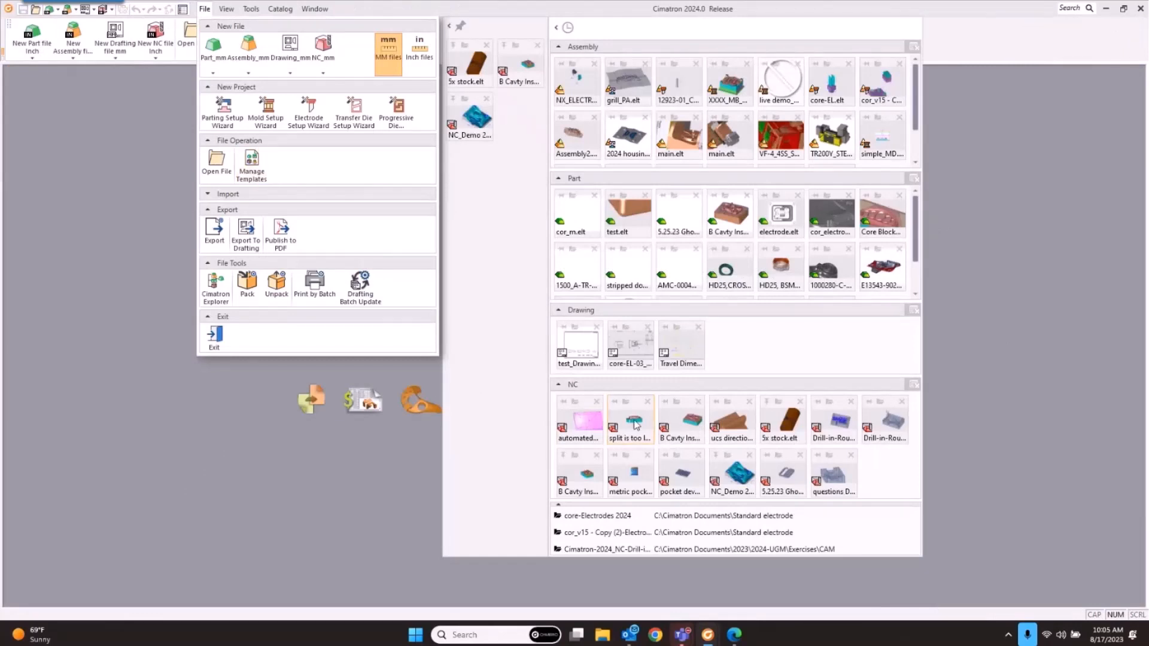
{"action": "left_click", "coordinate": [688, 422]}
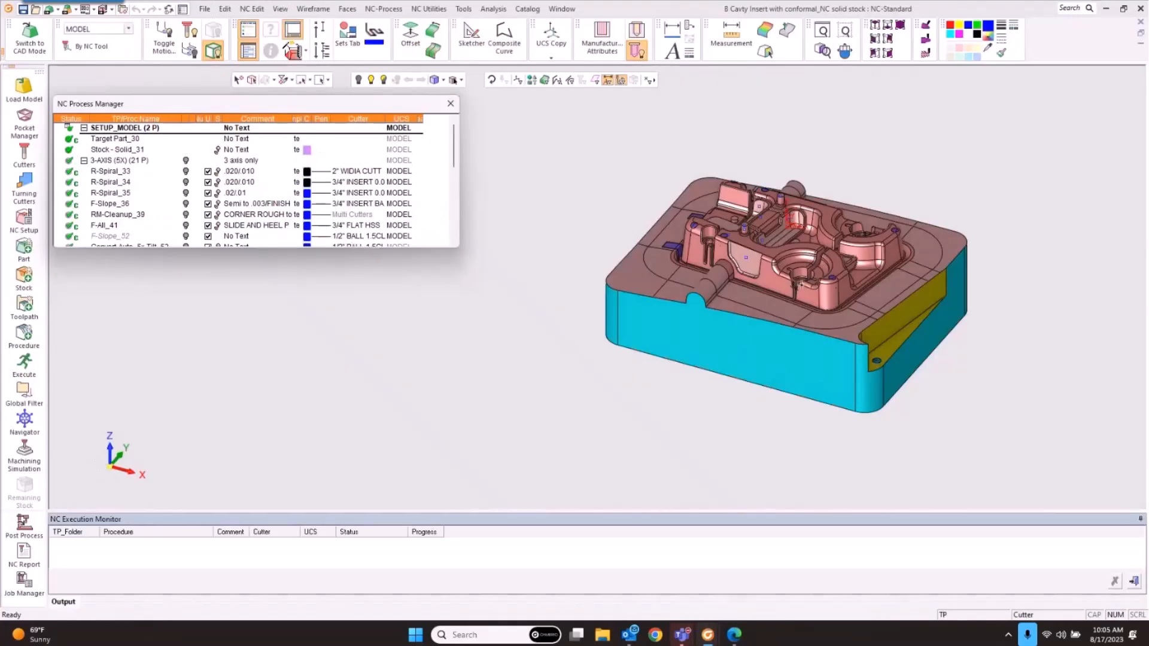
{"action": "scroll", "coordinate": [799, 284], "scroll_direction": "up", "scroll_amount": 5}
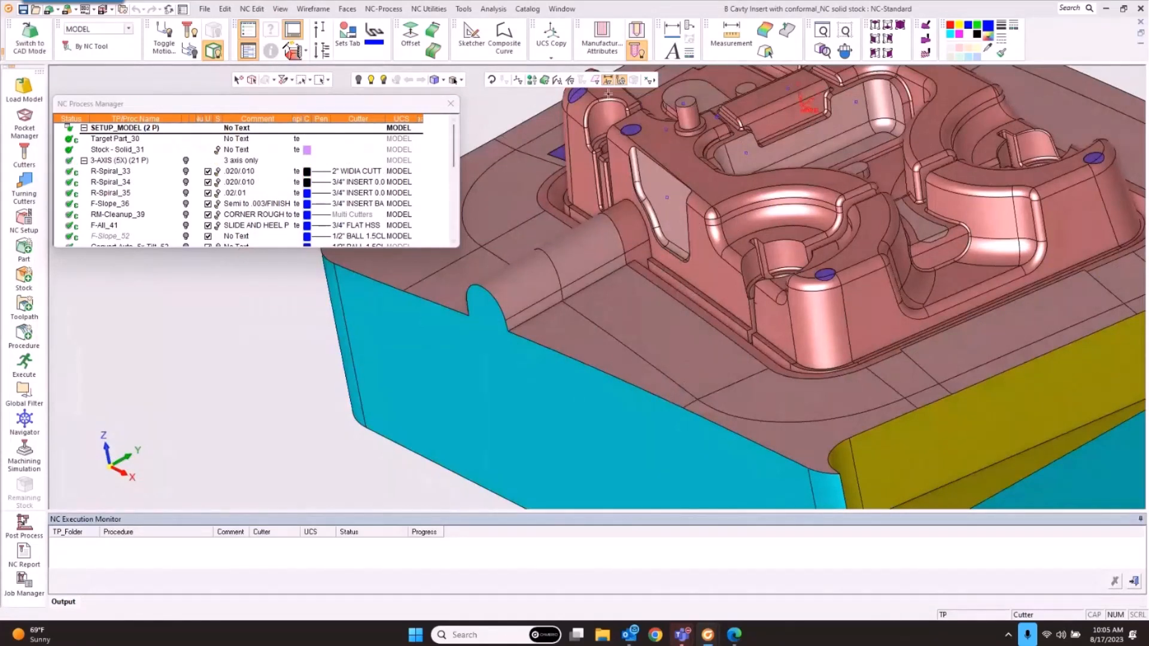
{"action": "scroll", "coordinate": [110, 237], "scroll_direction": "down", "scroll_amount": 5}
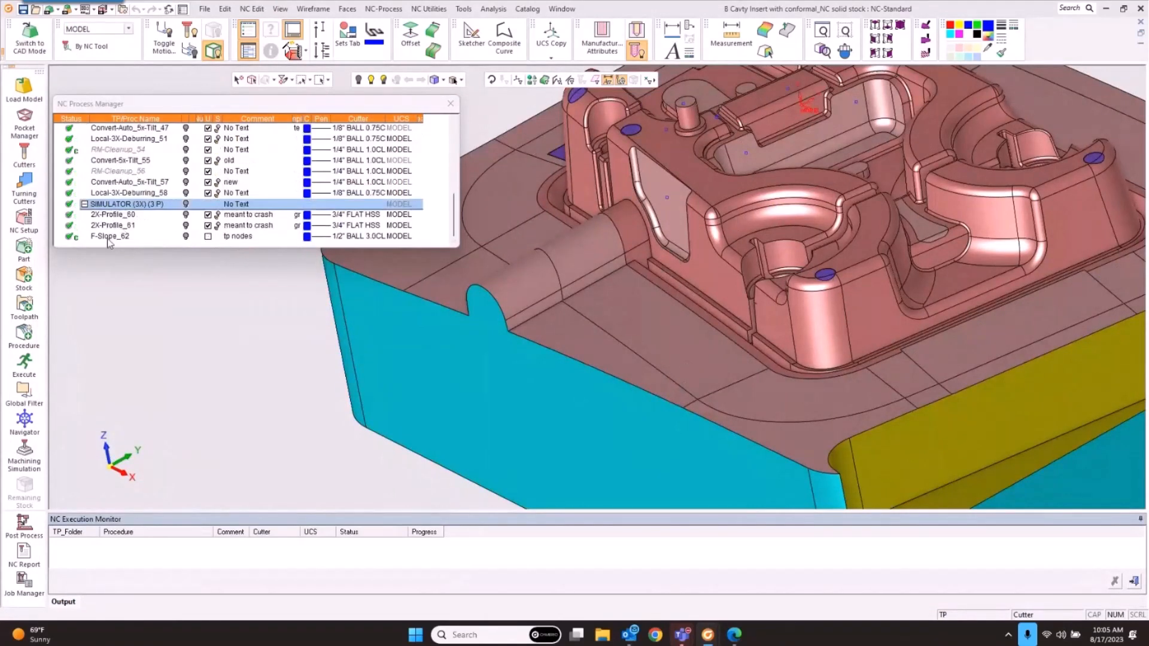
Step: Start a new procedure in the SIMULATOR folder
{"action": "right_click", "coordinate": [106, 237]}
{"action": "mouse_move", "coordinate": [126, 245]}
{"action": "left_click", "coordinate": [268, 273]}
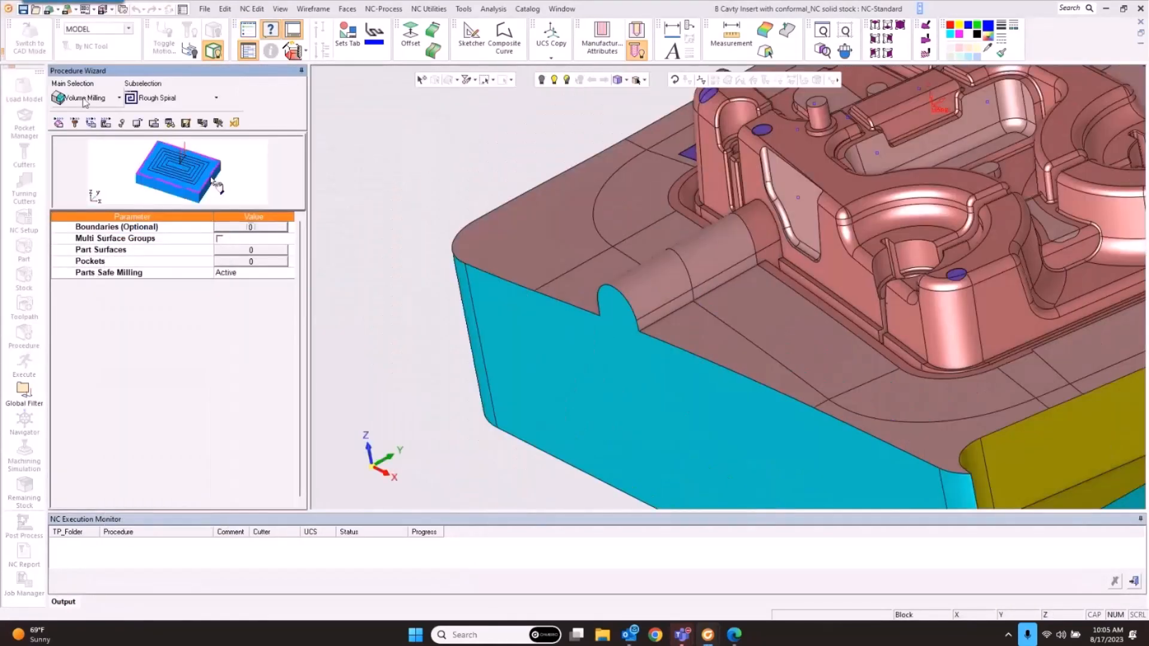
Step: Set the procedure type to Surface Milling > Profile Open Contour
{"action": "left_click", "coordinate": [84, 98]}
{"action": "left_click", "coordinate": [90, 125]}
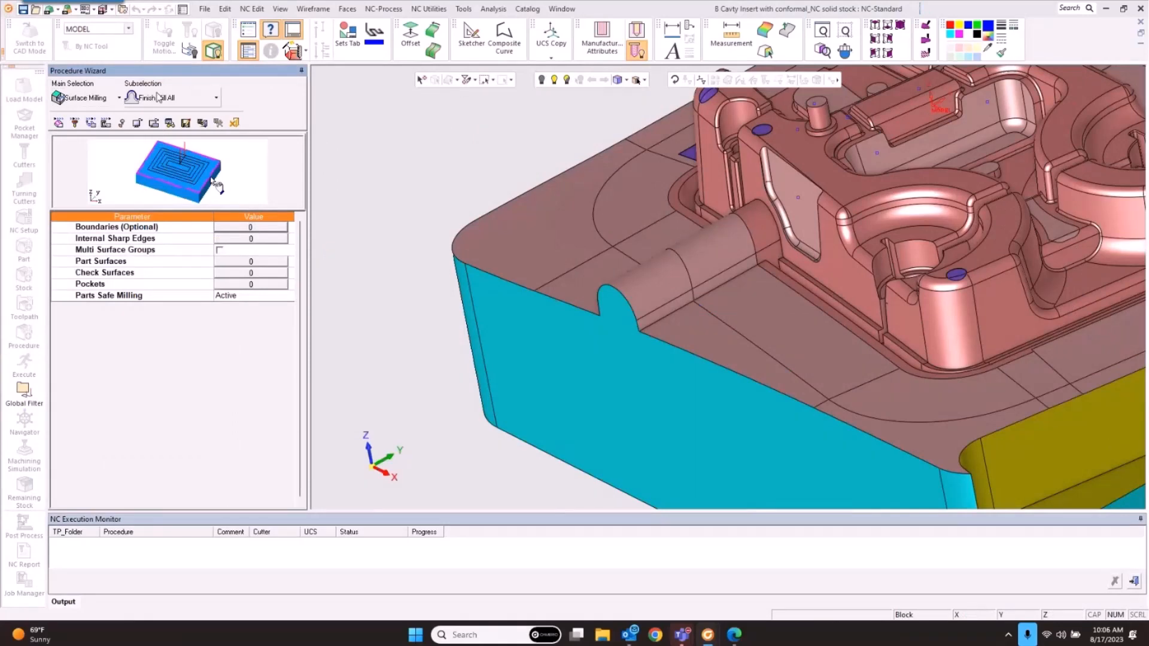
{"action": "left_click", "coordinate": [159, 97]}
{"action": "left_click", "coordinate": [209, 157]}
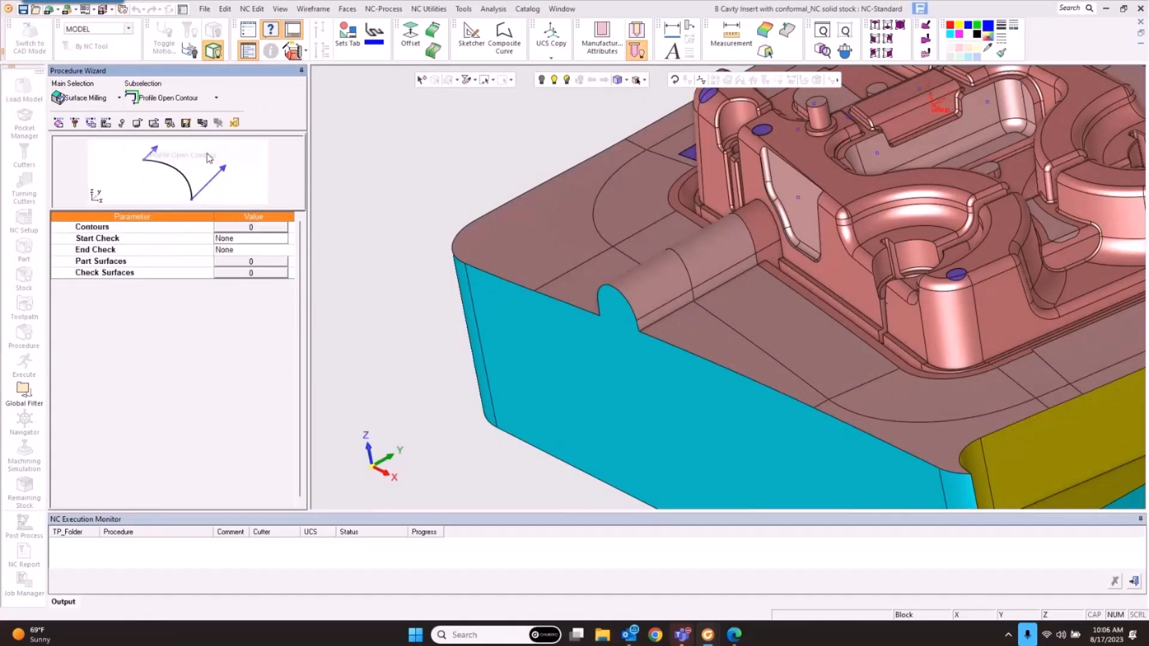
Step: Define the open contour along the parting edge by the slot, hiding curves behind faces
{"action": "left_click", "coordinate": [257, 226]}
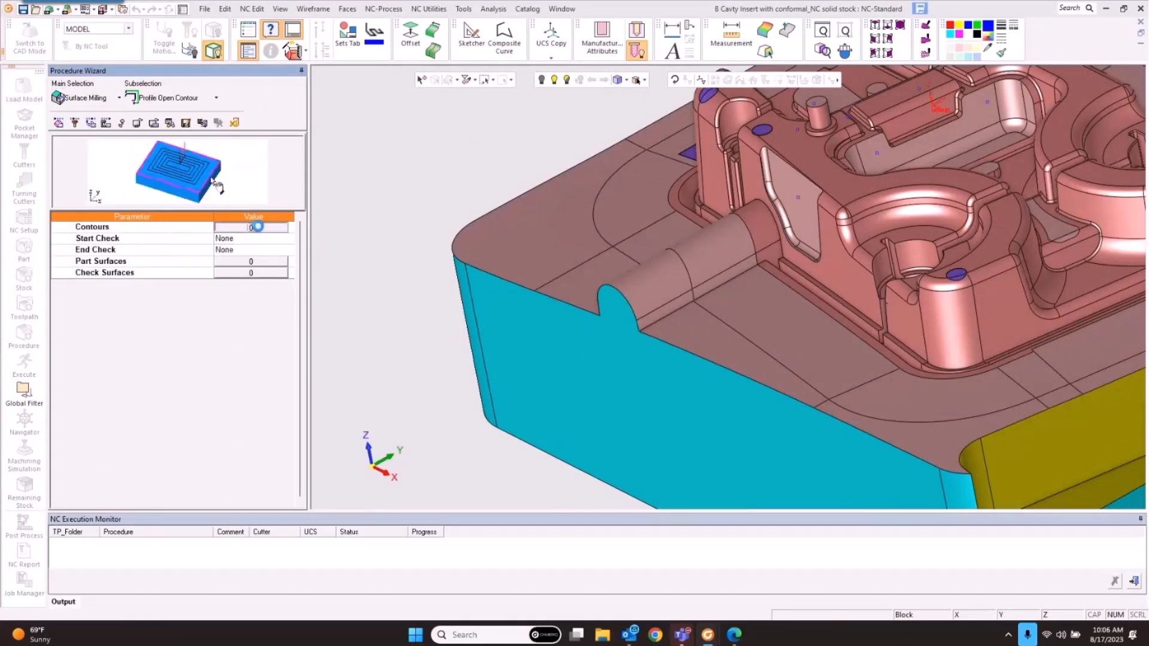
{"action": "left_click", "coordinate": [676, 386]}
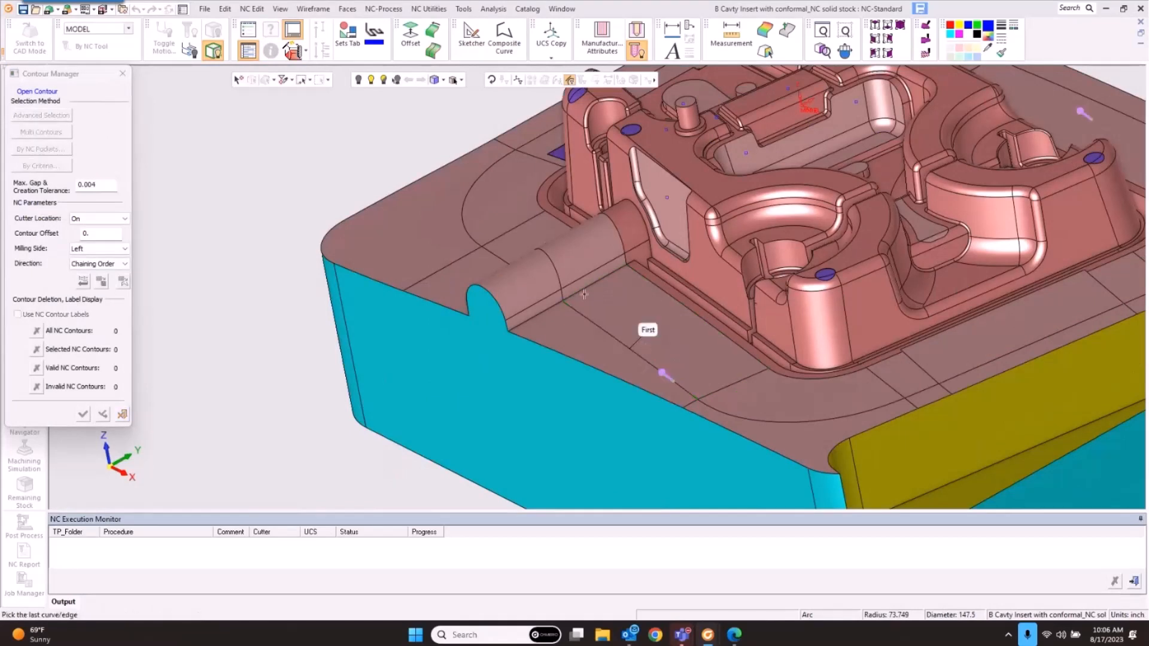
{"action": "left_click", "coordinate": [557, 277]}
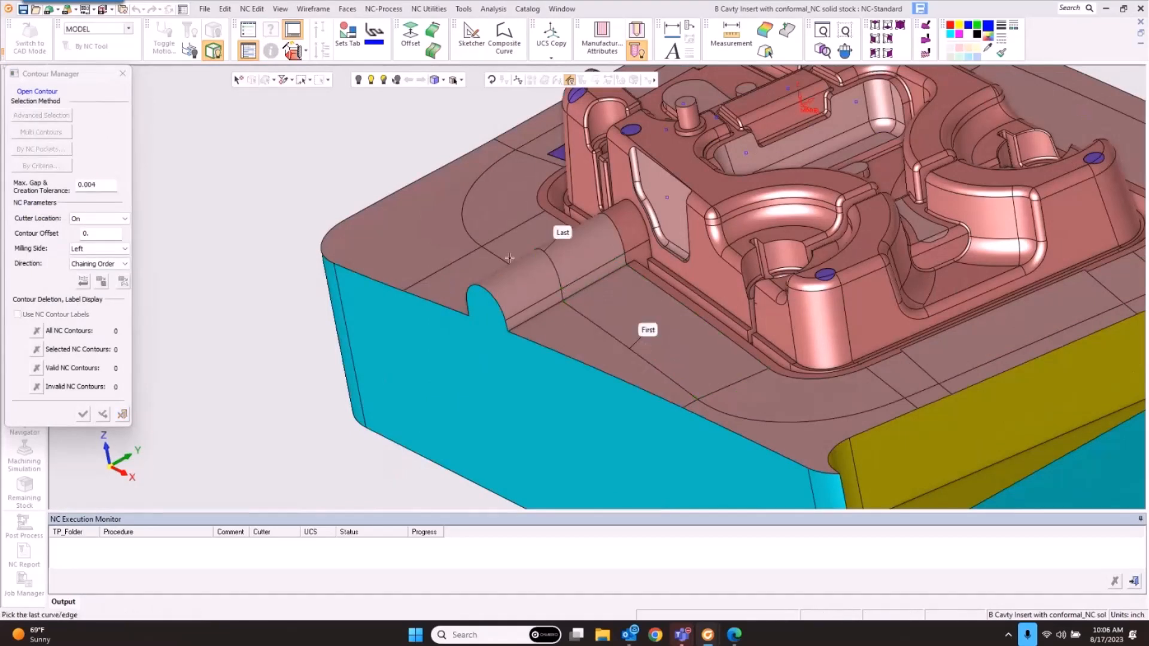
{"action": "left_click", "coordinate": [503, 258]}
{"action": "left_click", "coordinate": [279, 9]}
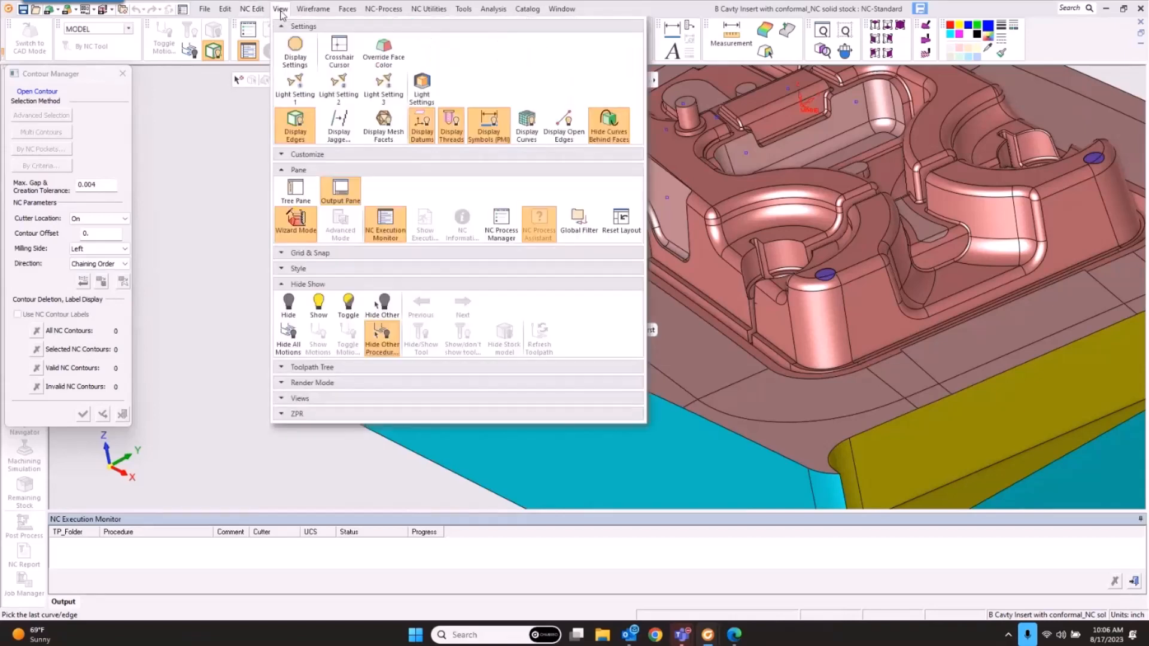
{"action": "left_click", "coordinate": [609, 124]}
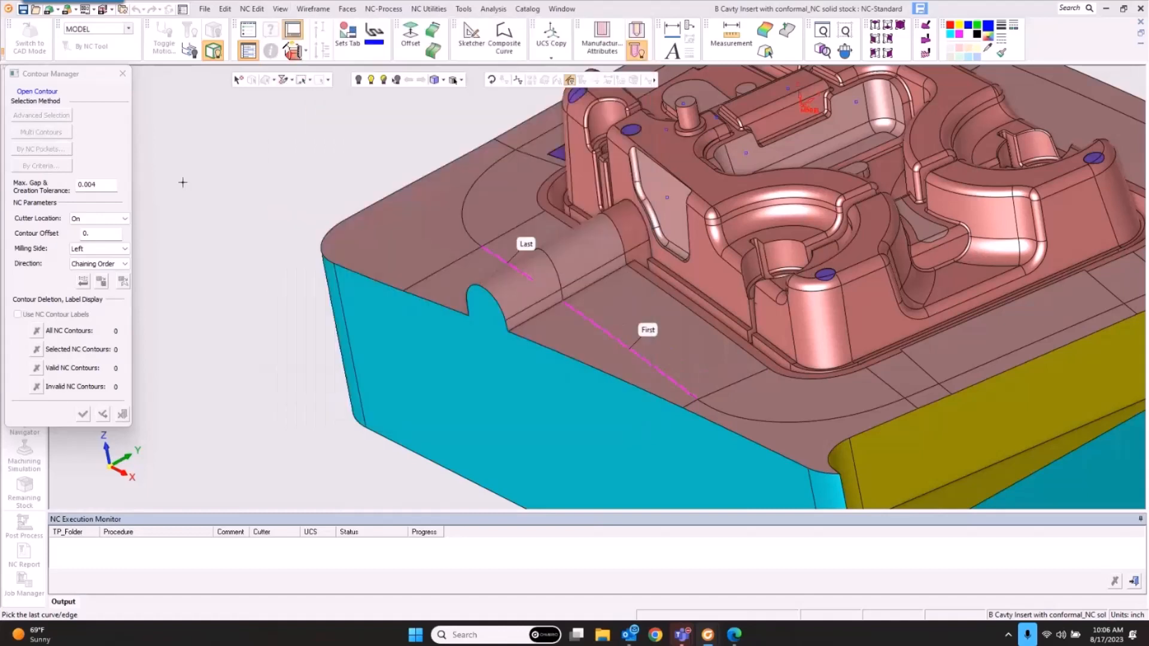
{"action": "middle_click", "coordinate": [228, 284]}
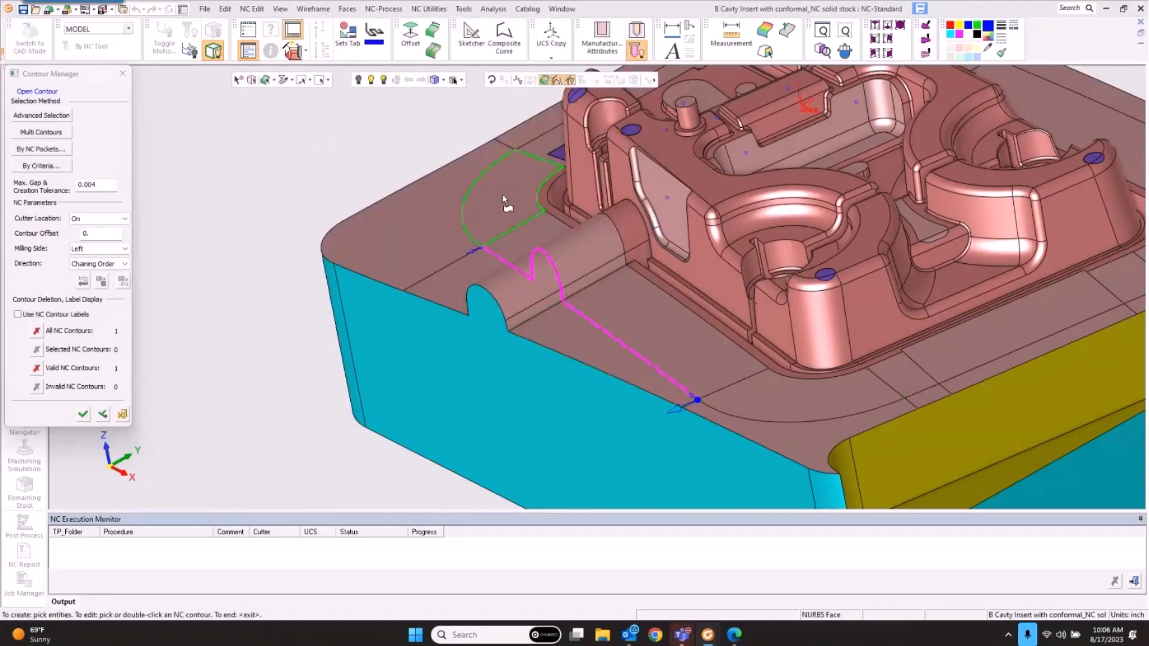
{"action": "middle_click", "coordinate": [217, 363]}
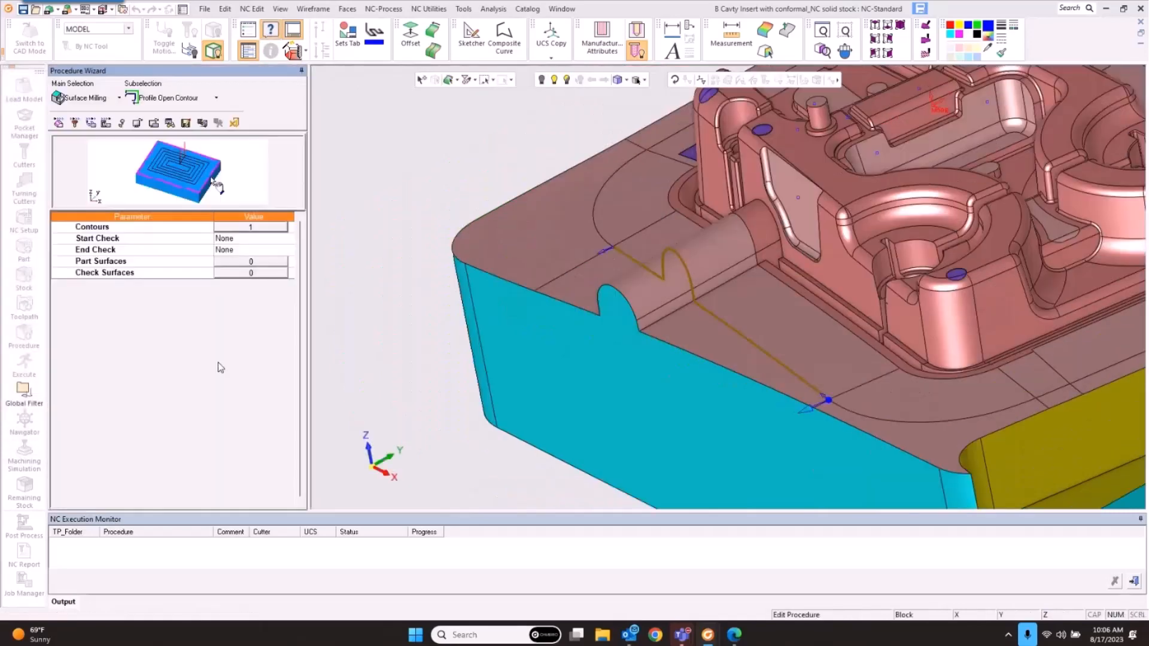
Step: Box-select the 17 parting faces along the left side as part surfaces
{"action": "left_click", "coordinate": [246, 262]}
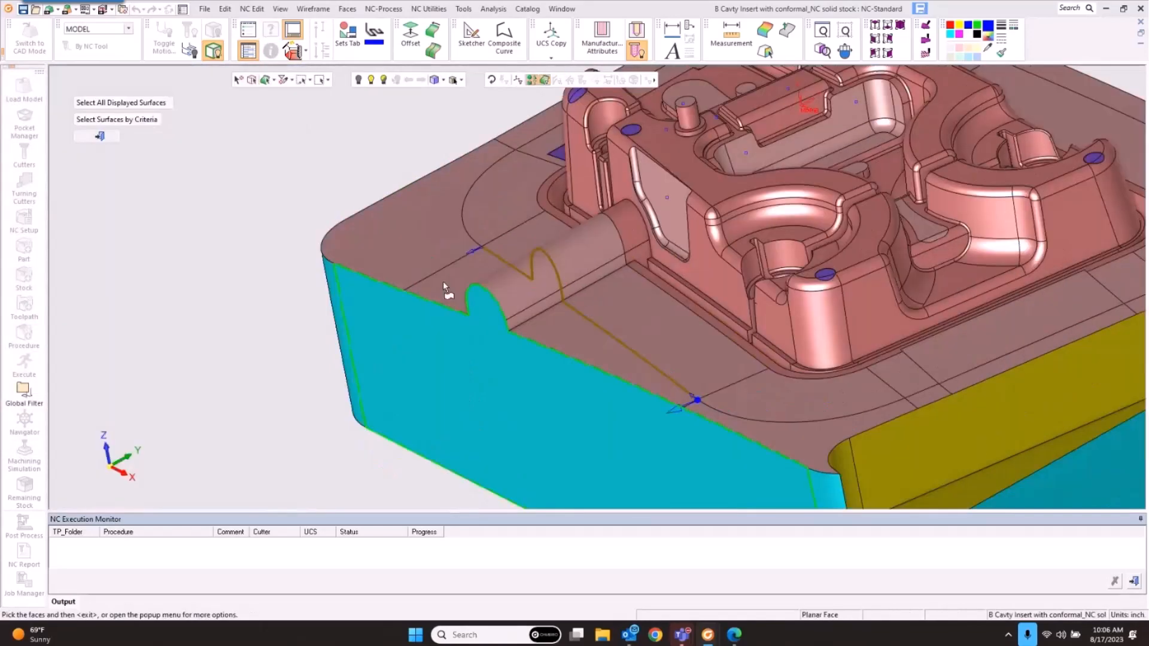
{"action": "middle_click_drag", "start_coordinate": [556, 263], "coordinate": [546, 291]}
{"action": "scroll", "coordinate": [547, 292], "scroll_direction": "down", "scroll_amount": 3}
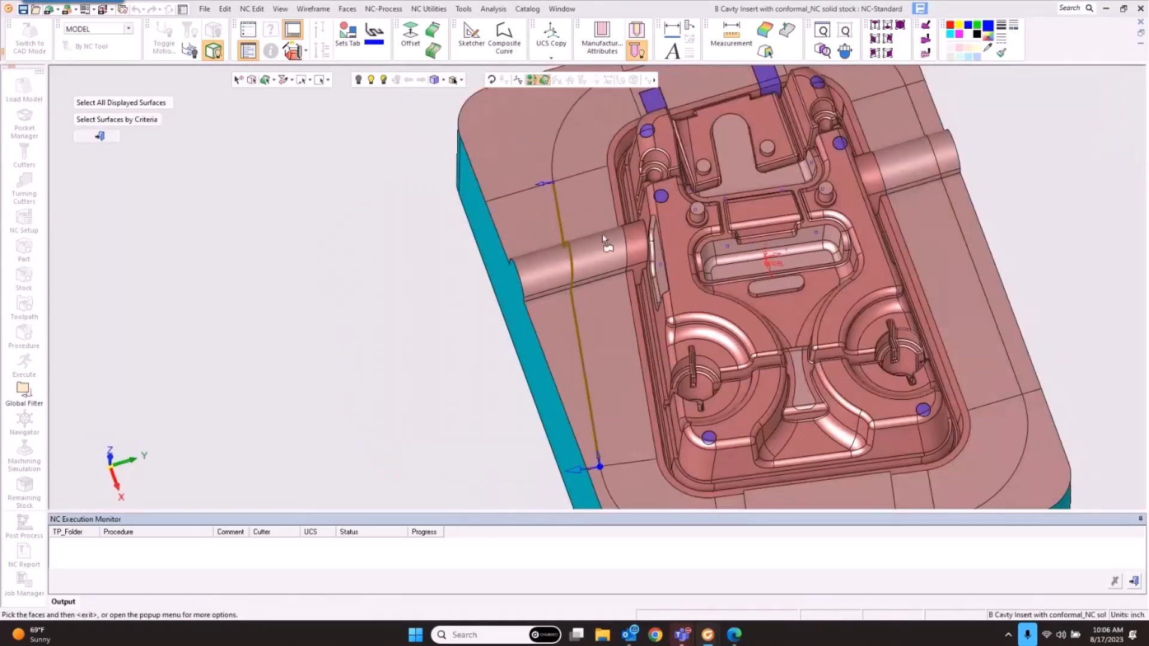
{"action": "left_click_drag", "start_coordinate": [551, 171], "coordinate": [595, 444]}
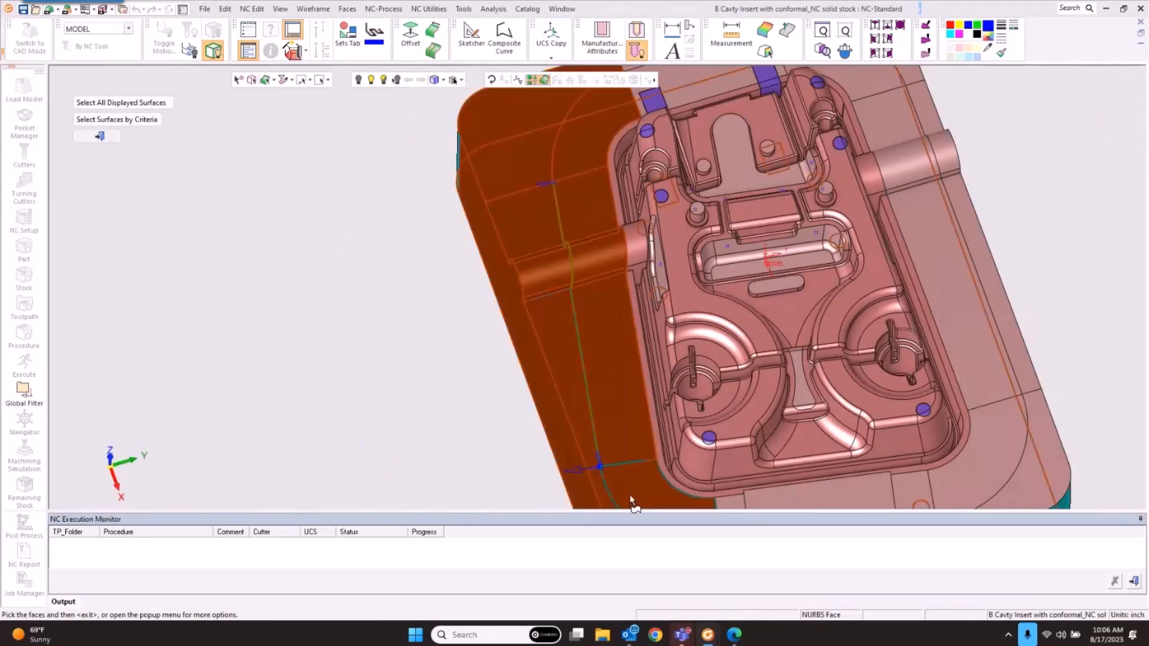
{"action": "middle_click", "coordinate": [371, 379]}
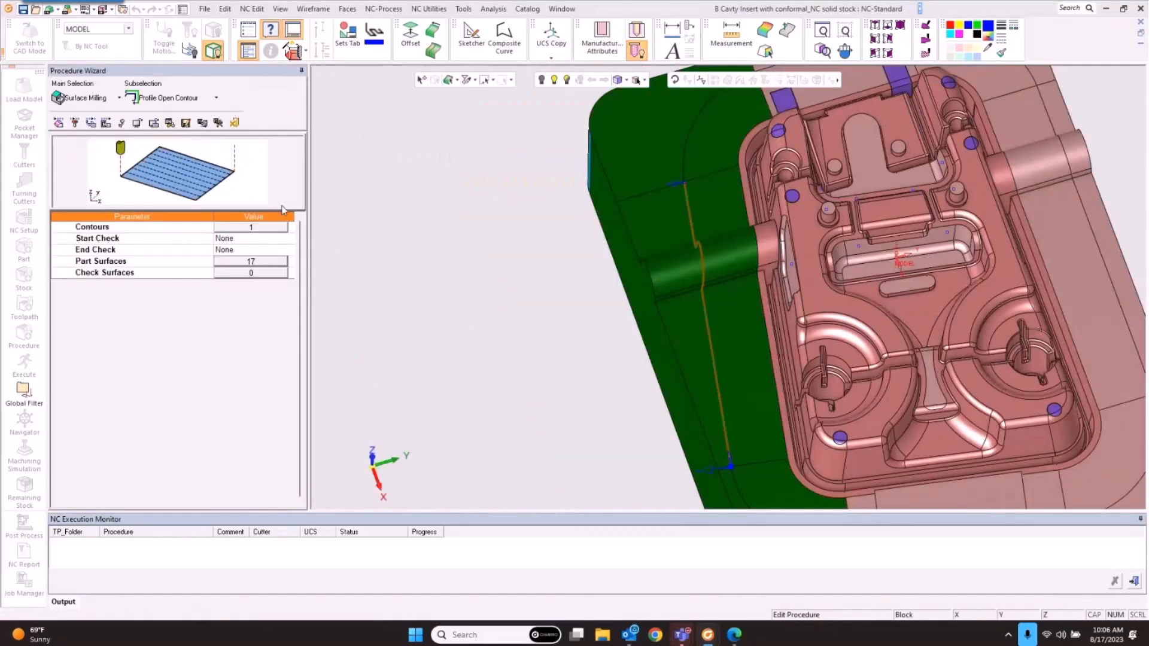
{"action": "left_click", "coordinate": [75, 122]}
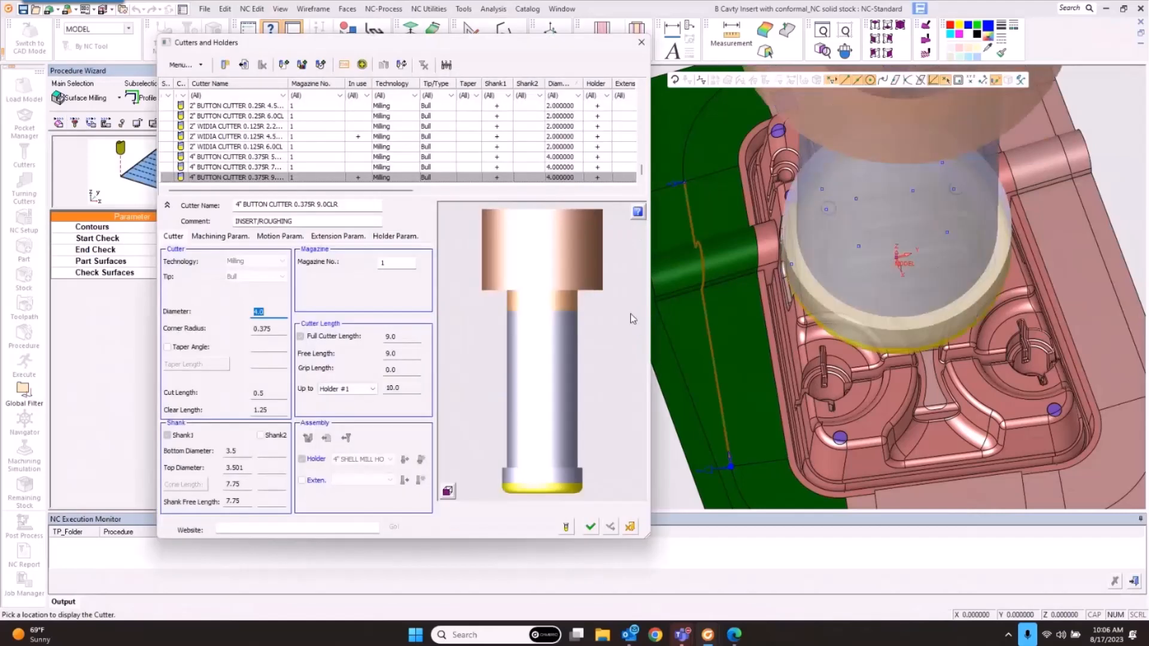
{"action": "scroll", "coordinate": [232, 122], "scroll_direction": "up", "scroll_amount": 5}
Step: Filter cutters to 0.125 diameter and assign the 1/8" BALL 0.75CLR cutter
{"action": "scroll", "coordinate": [232, 123], "scroll_direction": "up", "scroll_amount": 3}
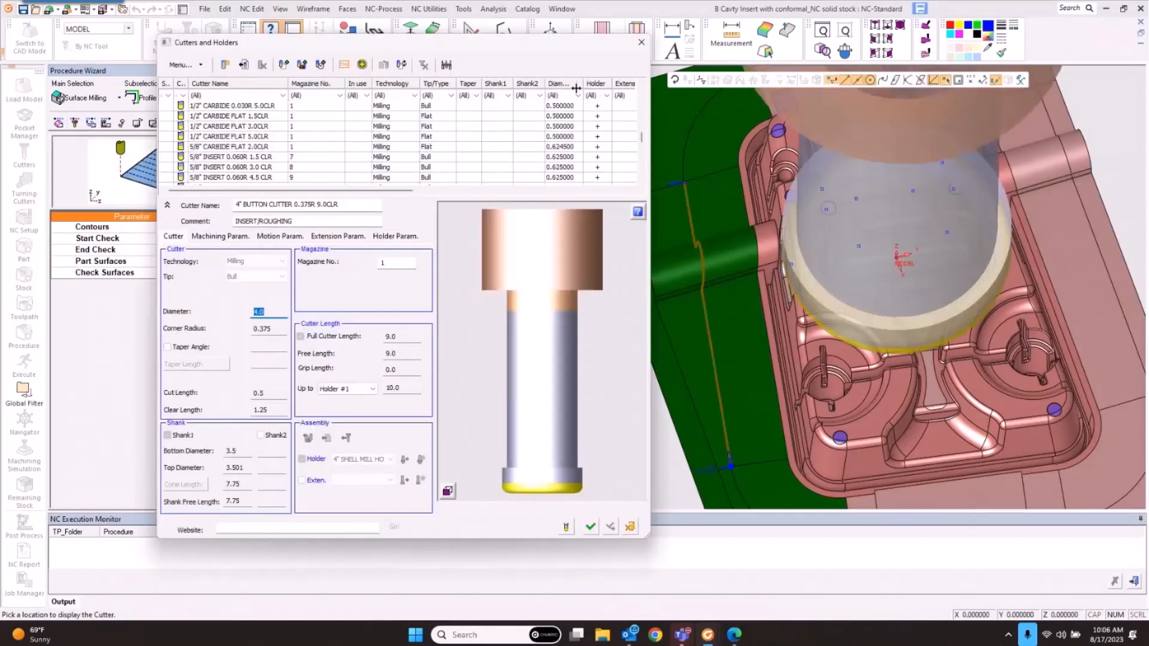
{"action": "left_click", "coordinate": [569, 96]}
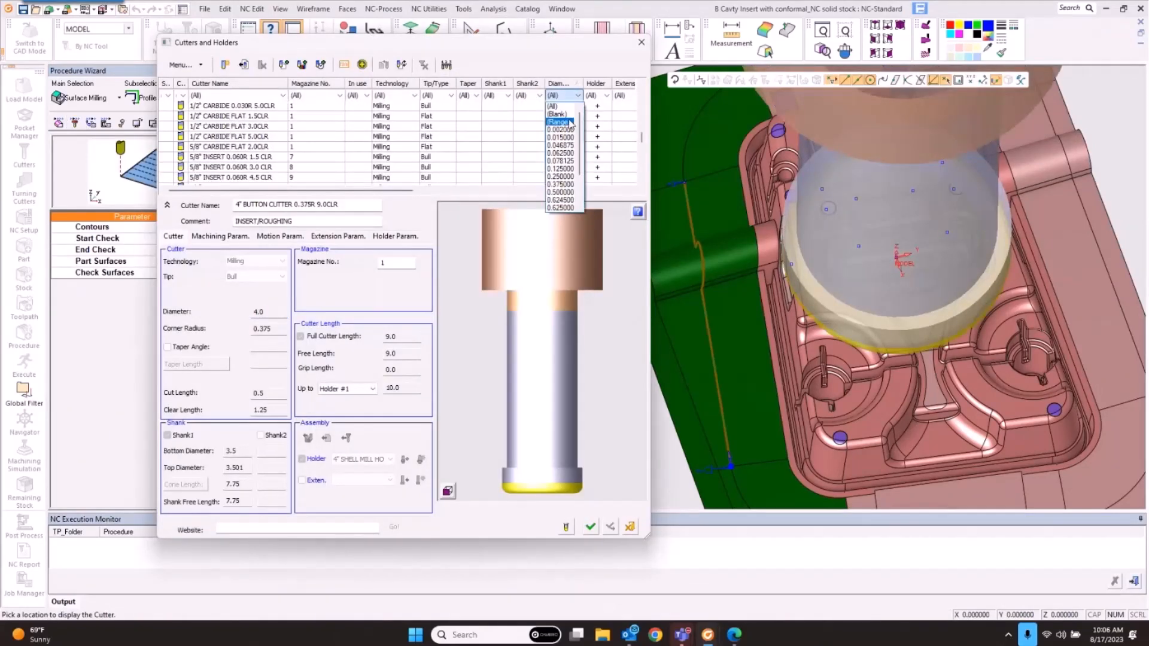
{"action": "left_click", "coordinate": [561, 169]}
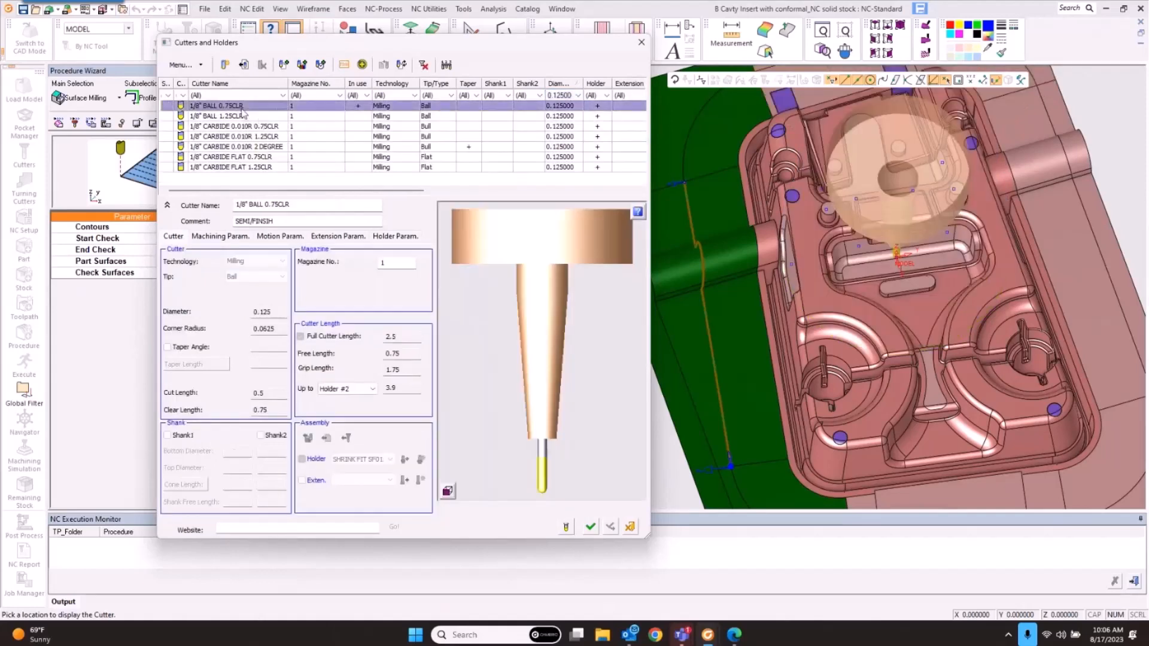
{"action": "left_click", "coordinate": [591, 526]}
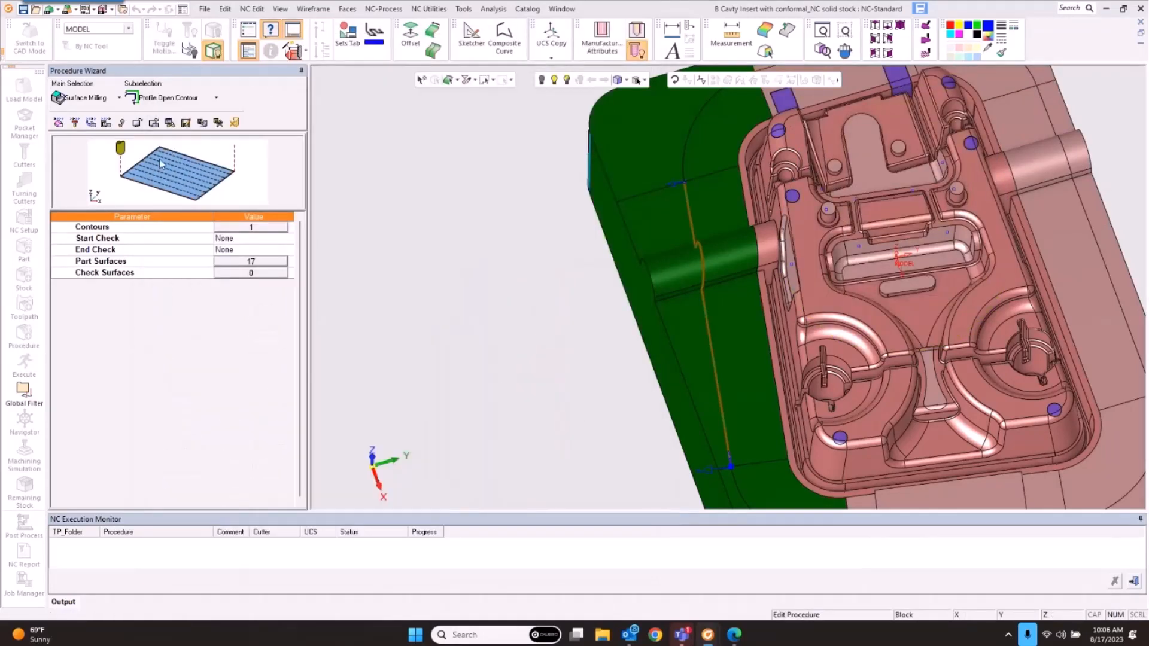
Step: Set tool trajectory stock width 0.1 and side step 0.003, then save and execute
{"action": "left_click", "coordinate": [91, 123]}
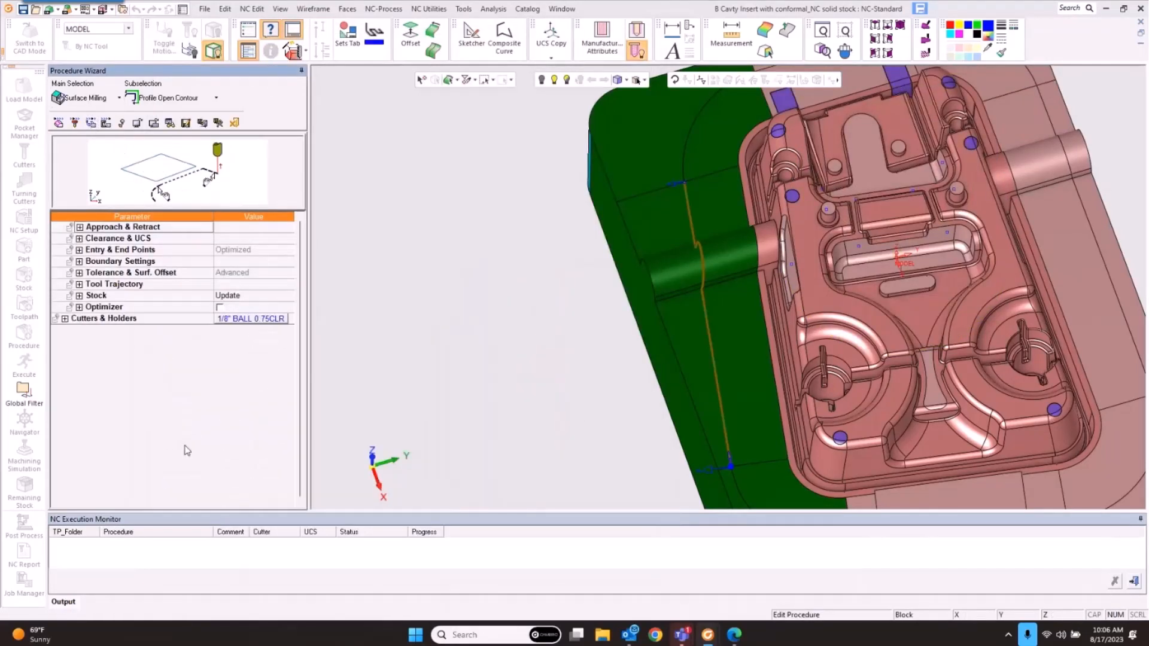
{"action": "left_click", "coordinate": [80, 284]}
{"action": "left_click", "coordinate": [229, 296]}
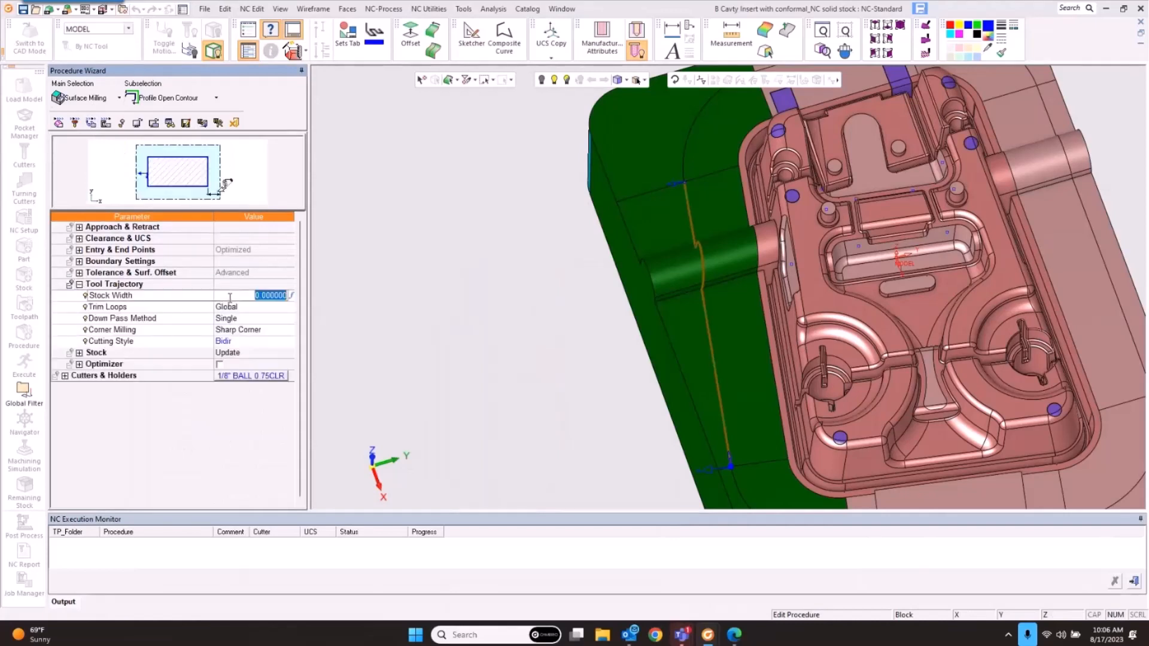
{"action": "key", "text": "BackSpace"}
{"action": "type", "text": ".1"}
{"action": "key", "text": "Return"}
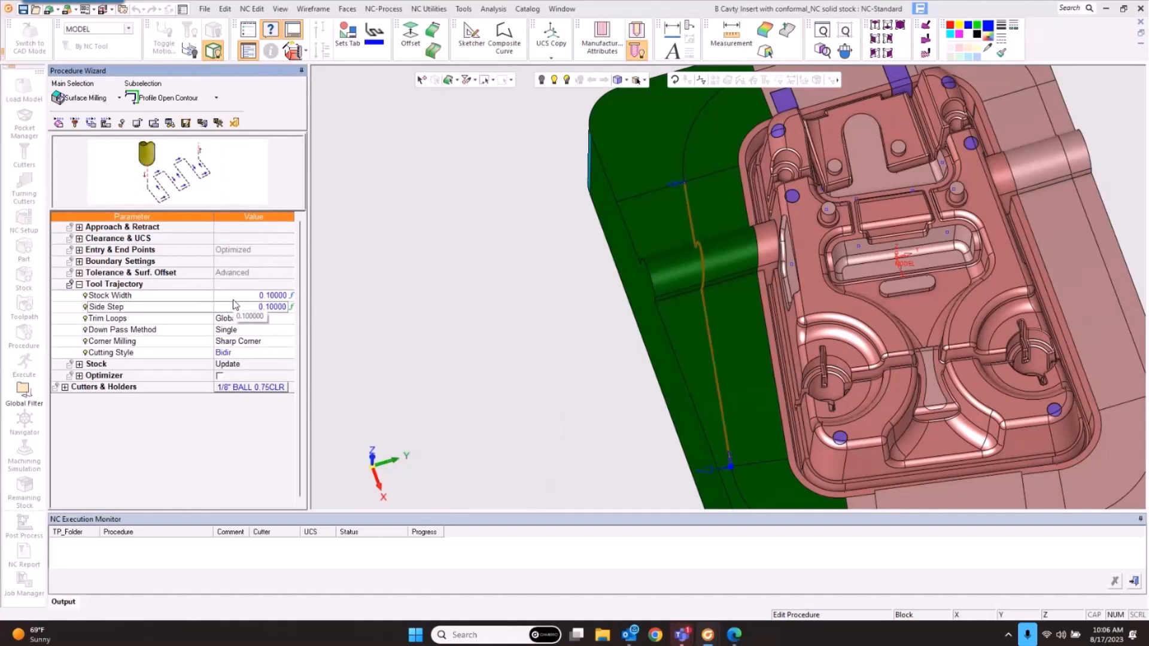
{"action": "type", "text": "003"}
{"action": "left_click", "coordinate": [193, 341]}
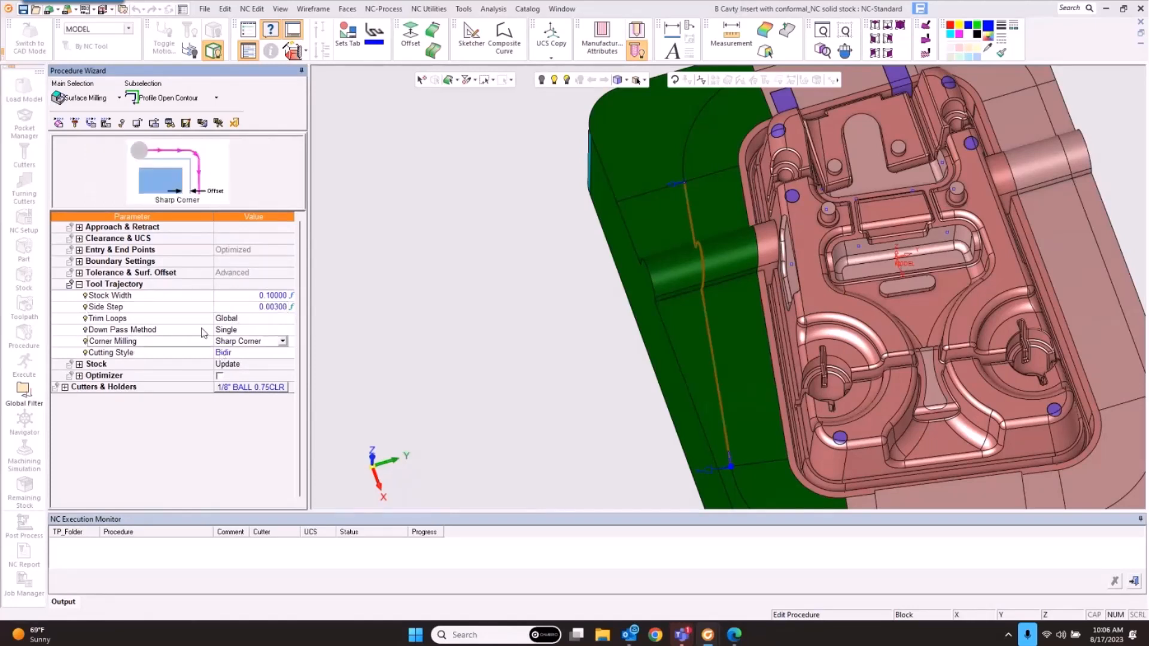
{"action": "left_click", "coordinate": [203, 330]}
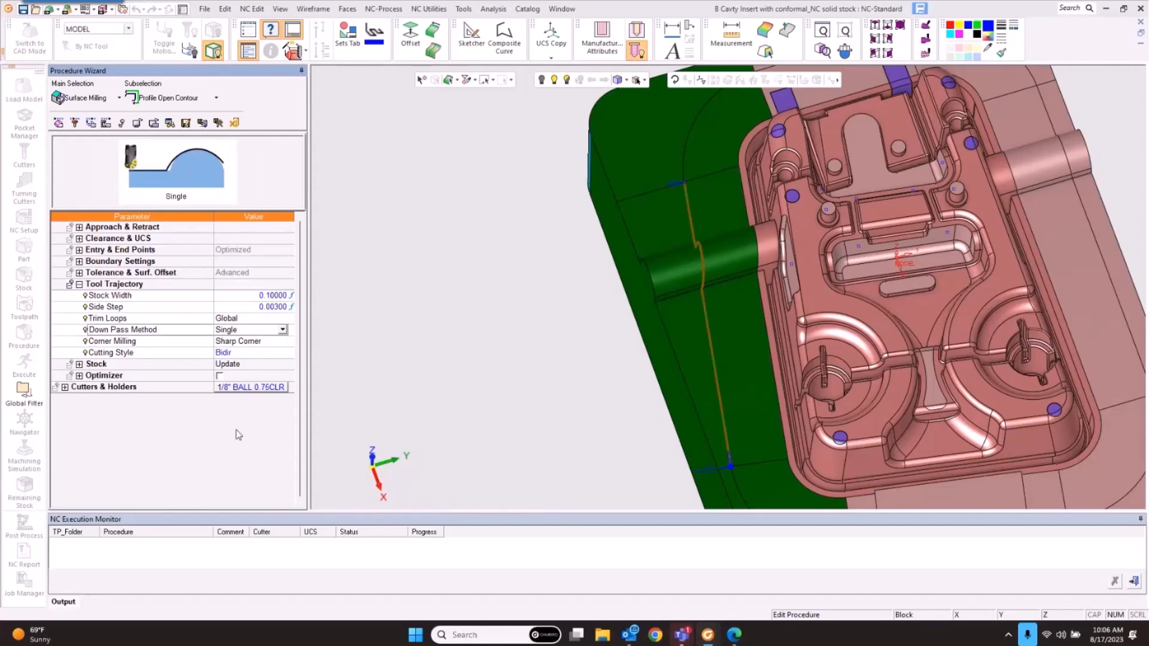
{"action": "left_click", "coordinate": [217, 122]}
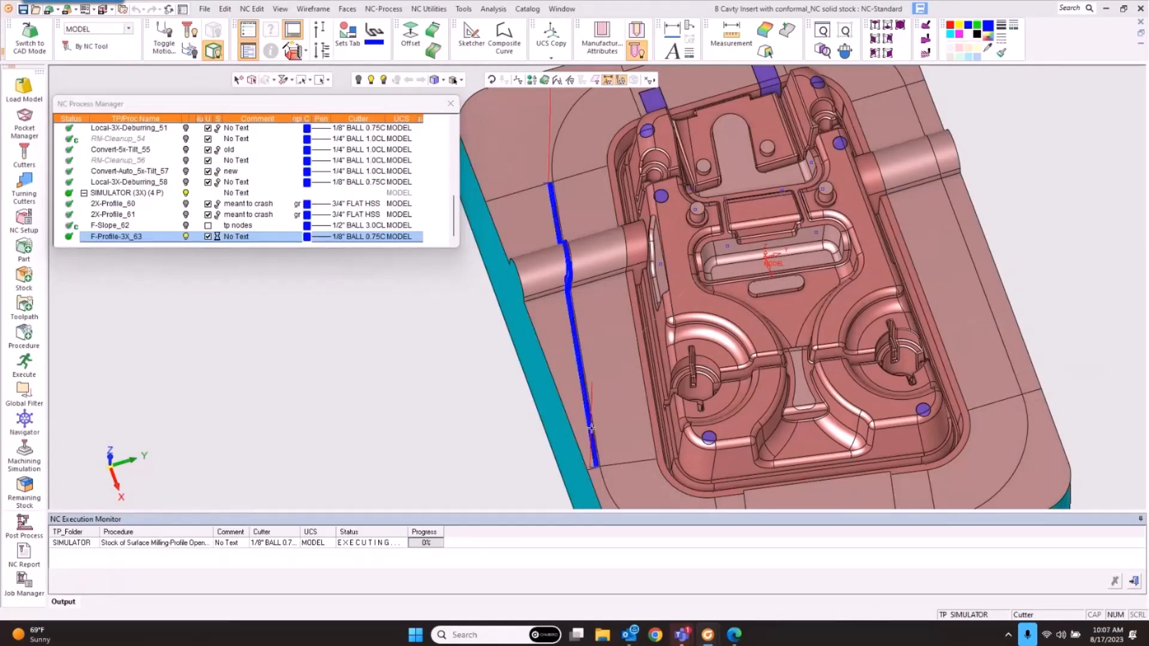
Step: Play the F-Profile-3X_63 toolpath movie in Navigator from a picked point, viewed from a low side angle
{"action": "middle_click_drag", "start_coordinate": [594, 372], "coordinate": [566, 410]}
{"action": "scroll", "coordinate": [643, 332], "scroll_direction": "up", "scroll_amount": 4}
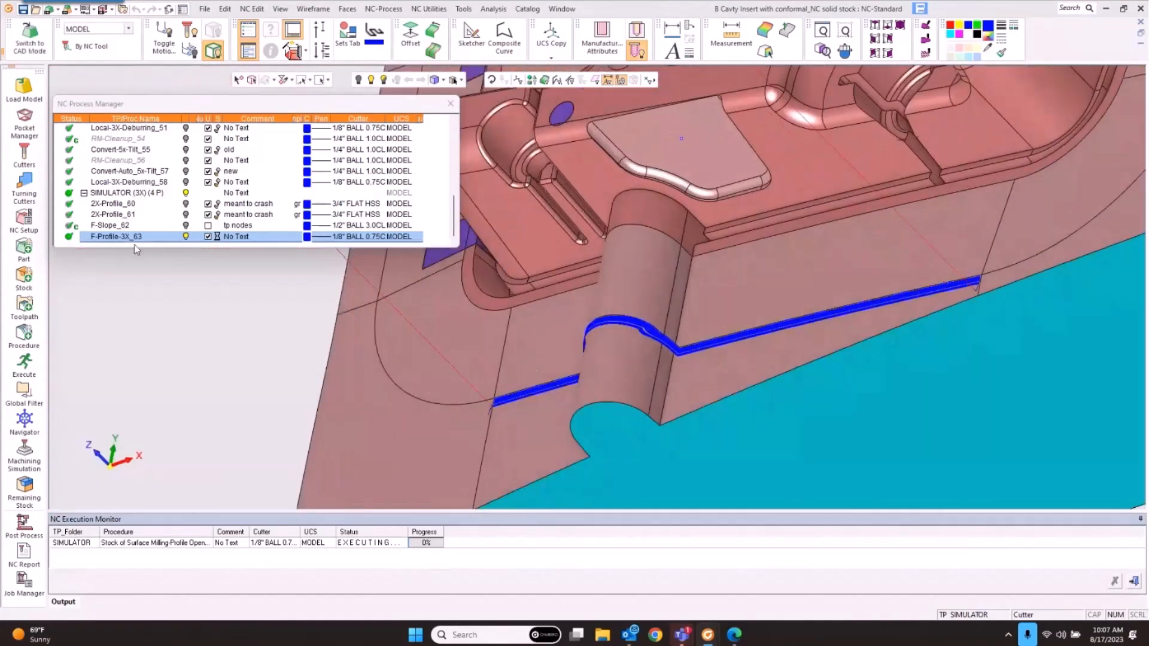
{"action": "left_click", "coordinate": [25, 423]}
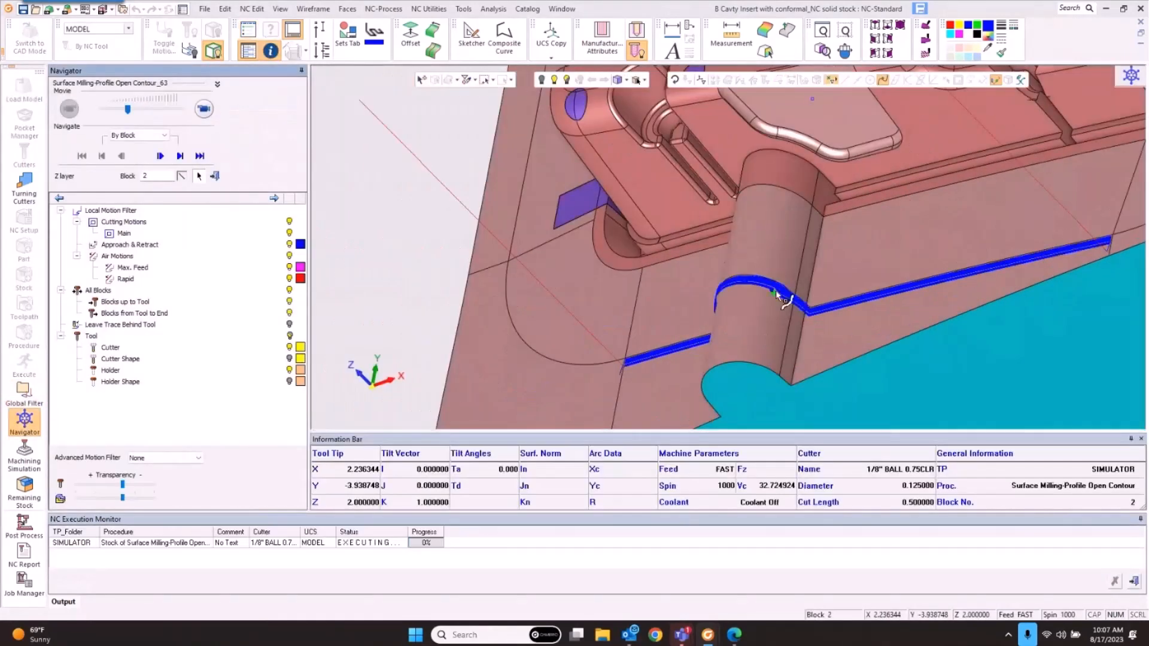
{"action": "left_click", "coordinate": [781, 297]}
{"action": "left_click", "coordinate": [204, 109]}
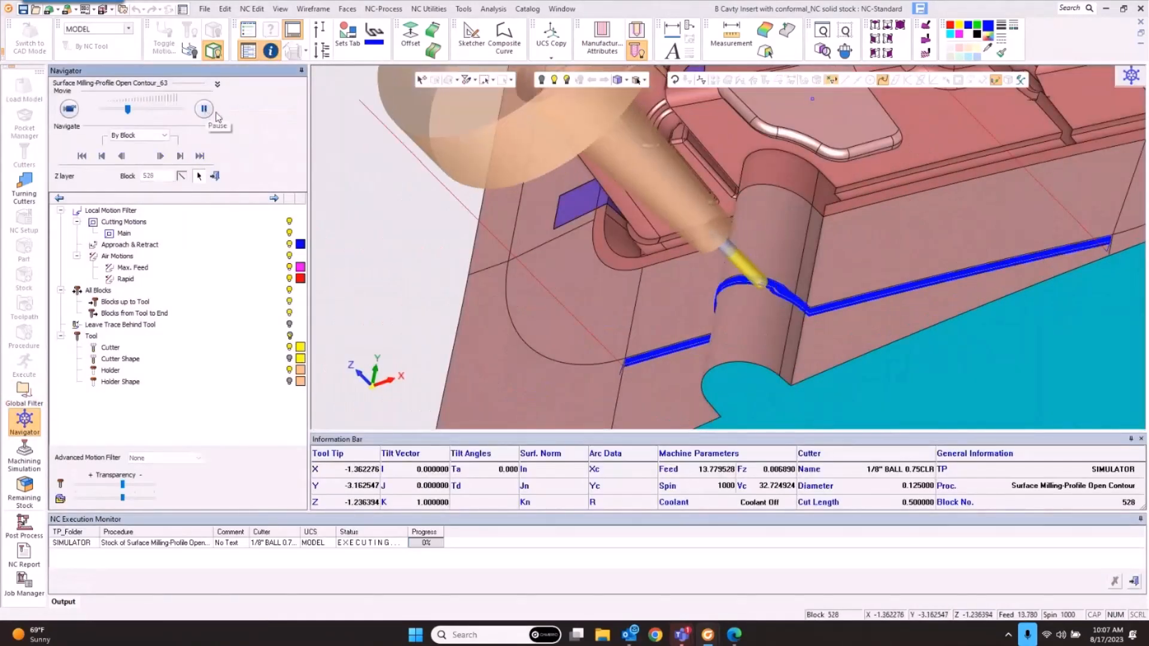
Step: Inspect the profile passes around the cylindrical bump, then view along Z and close Navigator
{"action": "scroll", "coordinate": [782, 298], "scroll_direction": "up", "scroll_amount": 5}
{"action": "middle_click_drag", "start_coordinate": [783, 297], "coordinate": [912, 309]}
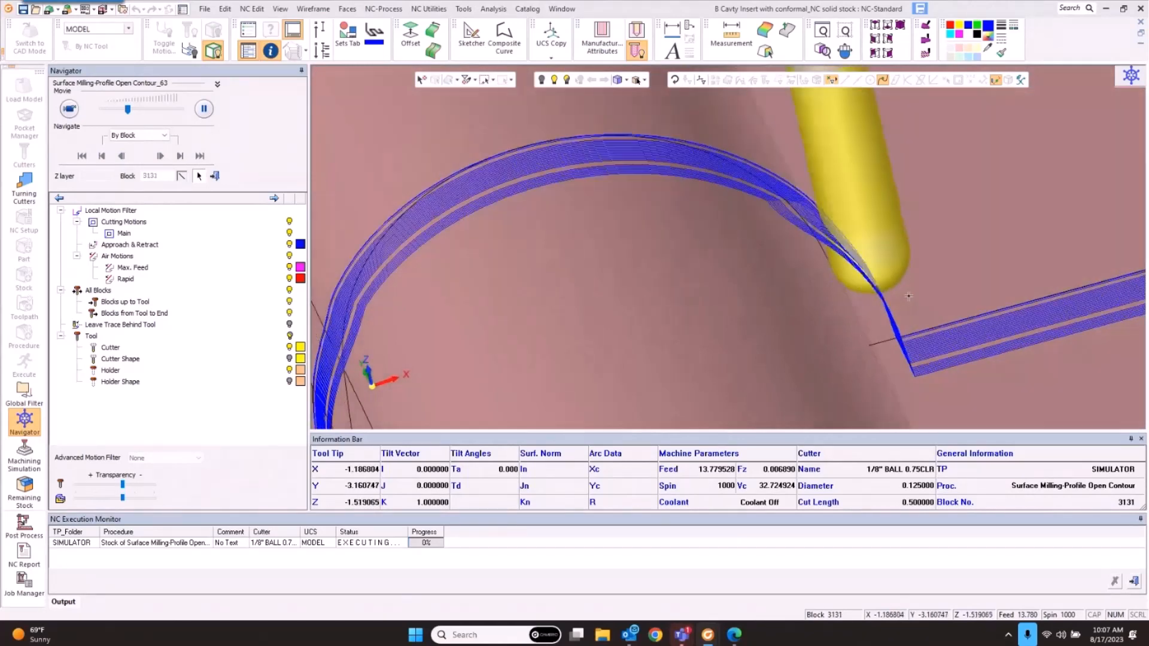
{"action": "scroll", "coordinate": [781, 262], "scroll_direction": "down", "scroll_amount": 5}
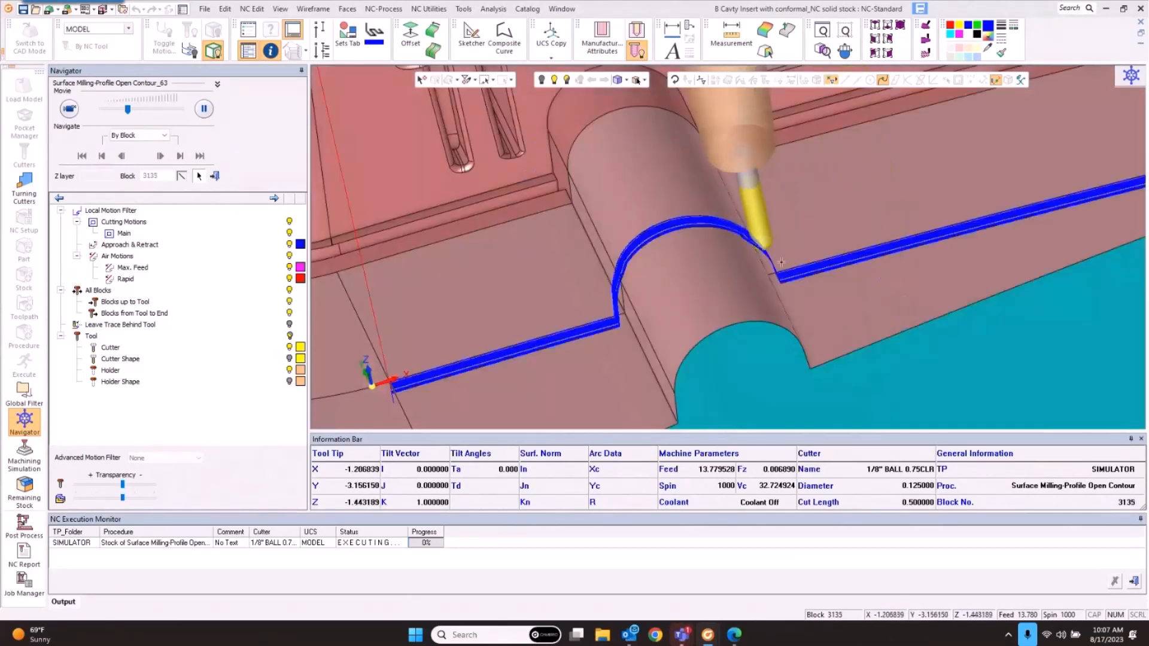
{"action": "middle_click_drag", "start_coordinate": [781, 262], "coordinate": [738, 335]}
{"action": "left_click", "coordinate": [372, 385]}
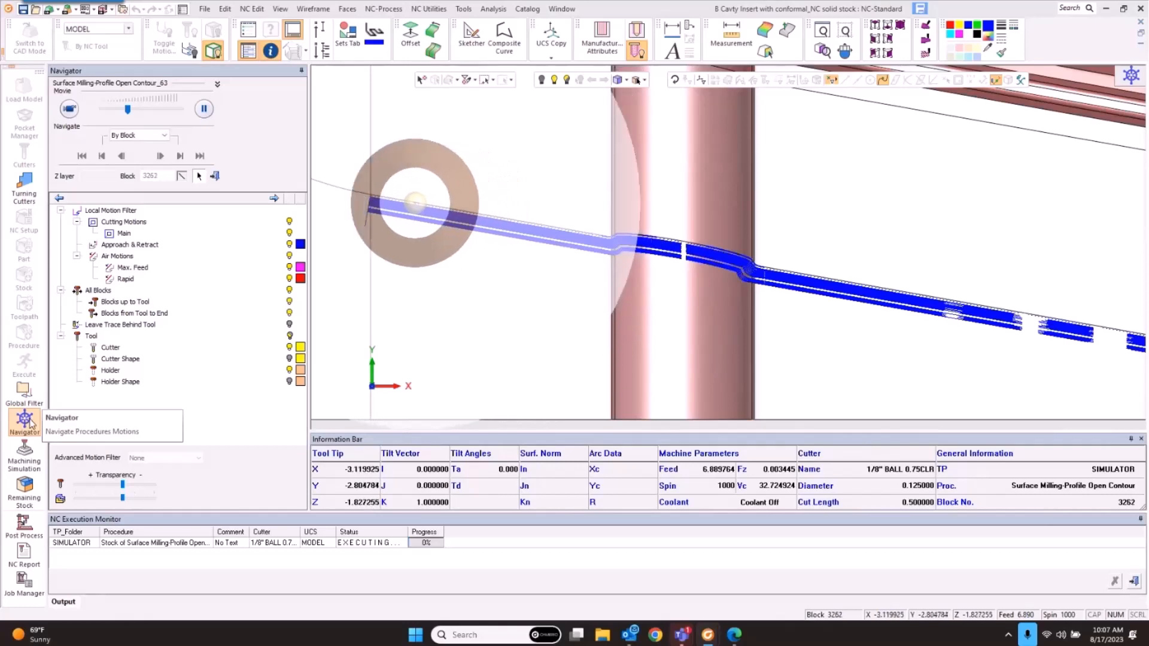
{"action": "left_click", "coordinate": [27, 421]}
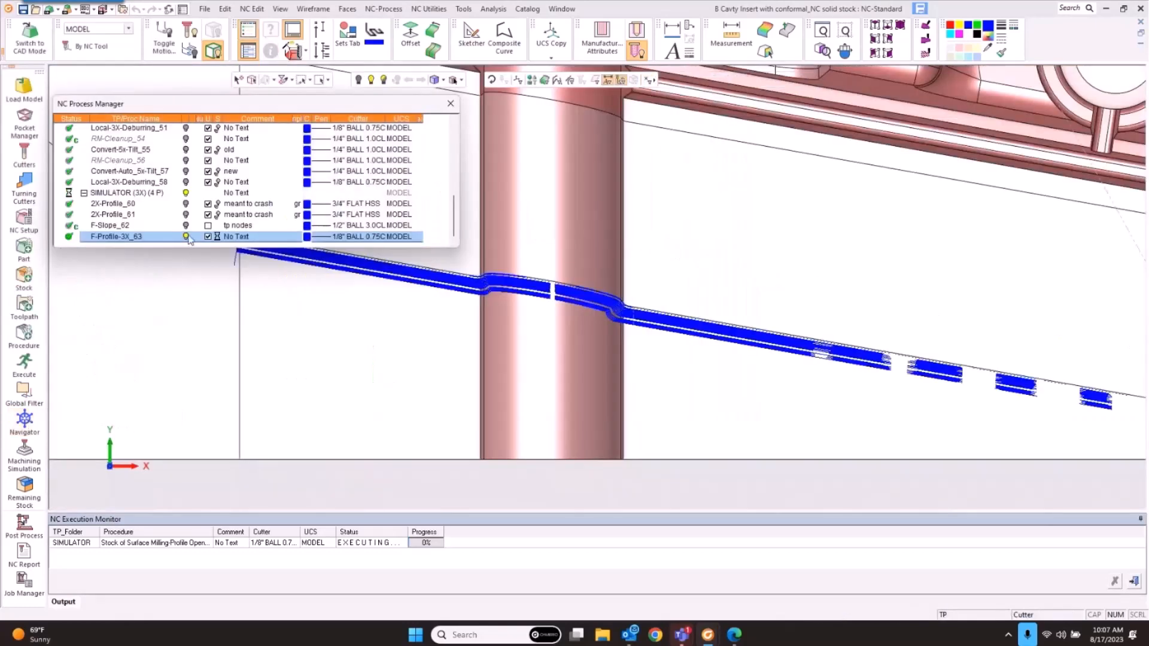
Step: Hide the F-Profile-3X_63 toolpath and start a new procedure from its row
{"action": "left_click", "coordinate": [186, 237]}
{"action": "scroll", "coordinate": [631, 377], "scroll_direction": "down", "scroll_amount": 5}
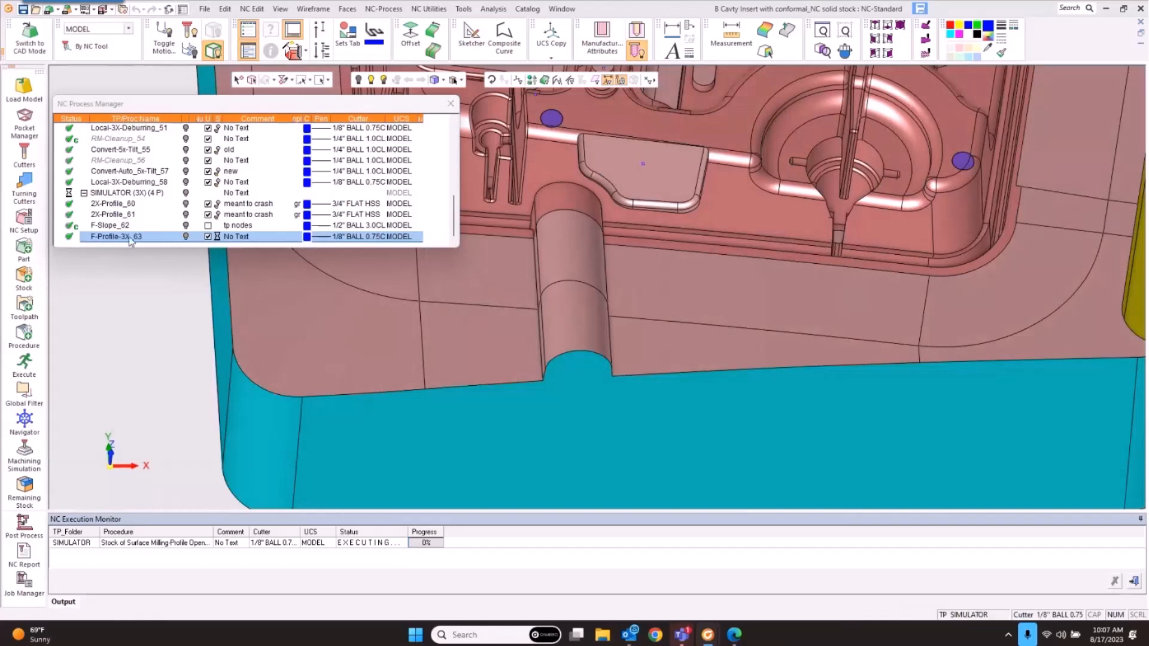
{"action": "right_click", "coordinate": [131, 241]}
{"action": "mouse_move", "coordinate": [144, 244]}
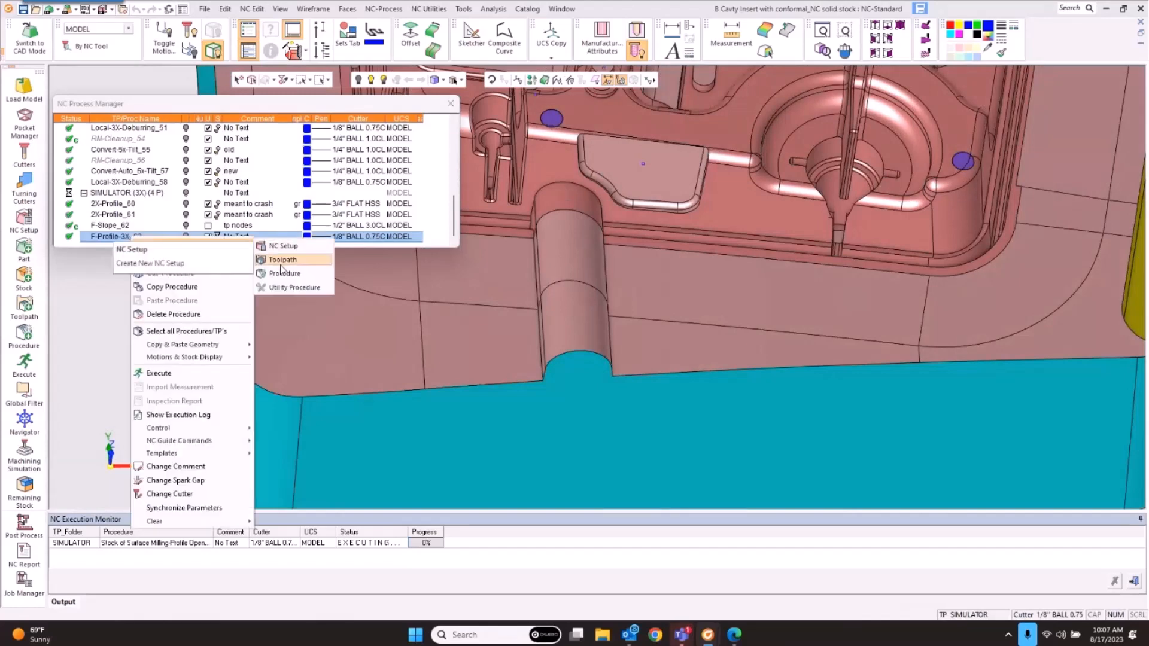
{"action": "left_click", "coordinate": [290, 260]}
Step: Choose Local Operations with the Local 3X subtype and bring up its tool trajectory settings
{"action": "left_click", "coordinate": [103, 96]}
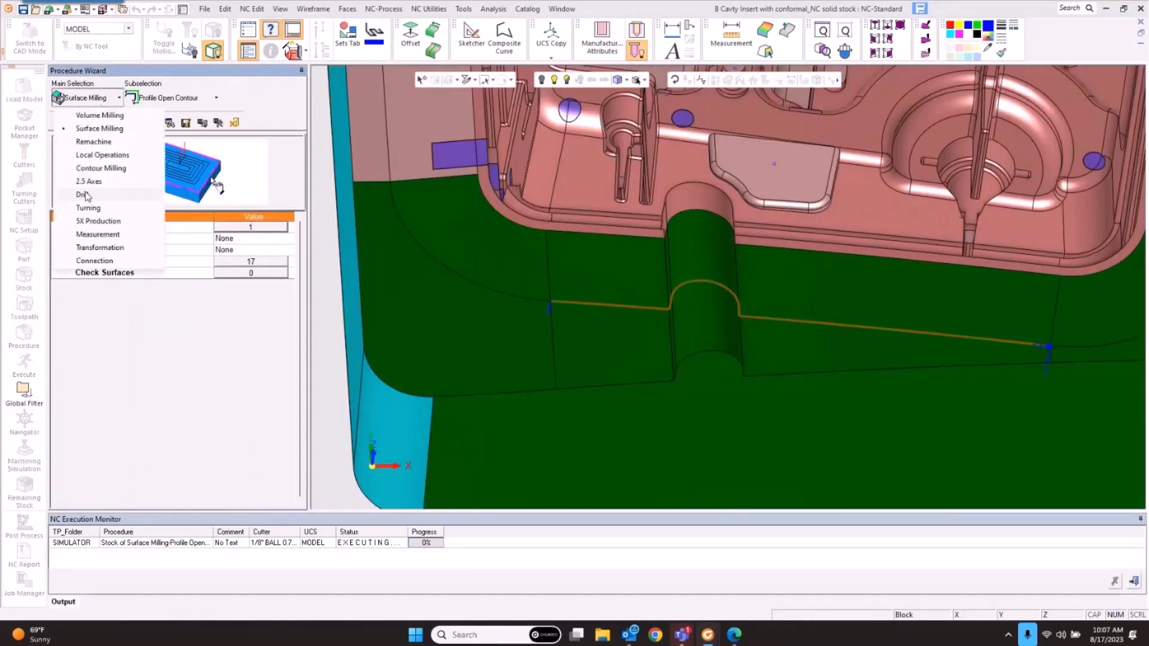
{"action": "left_click", "coordinate": [99, 151]}
{"action": "left_click", "coordinate": [171, 99]}
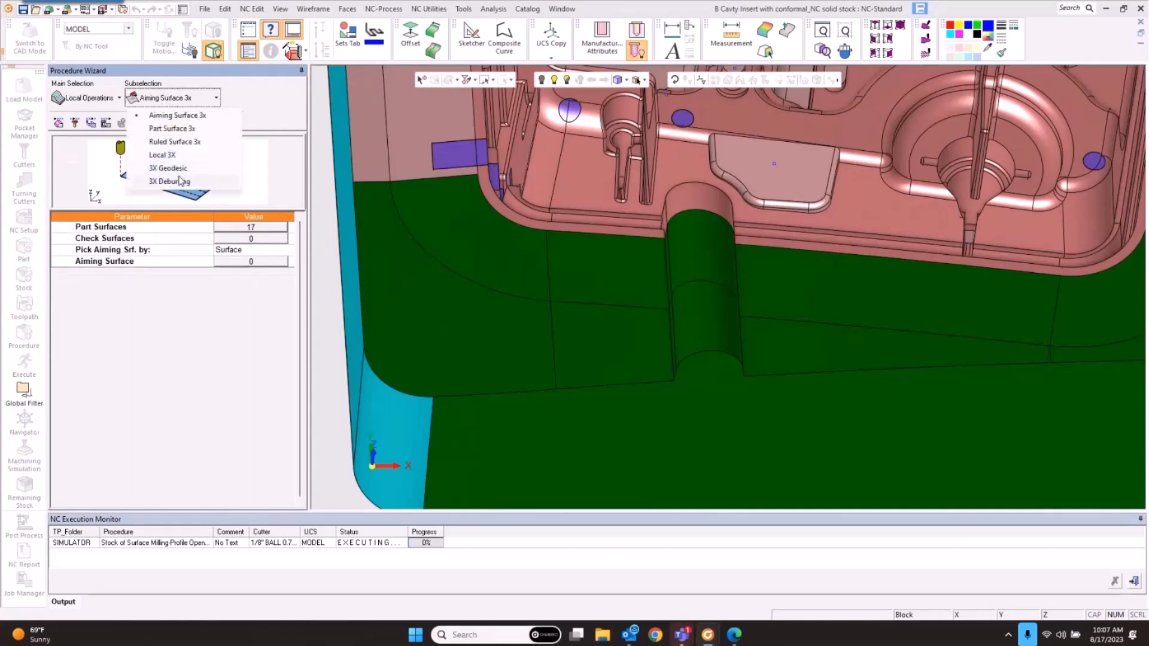
{"action": "left_click", "coordinate": [161, 155]}
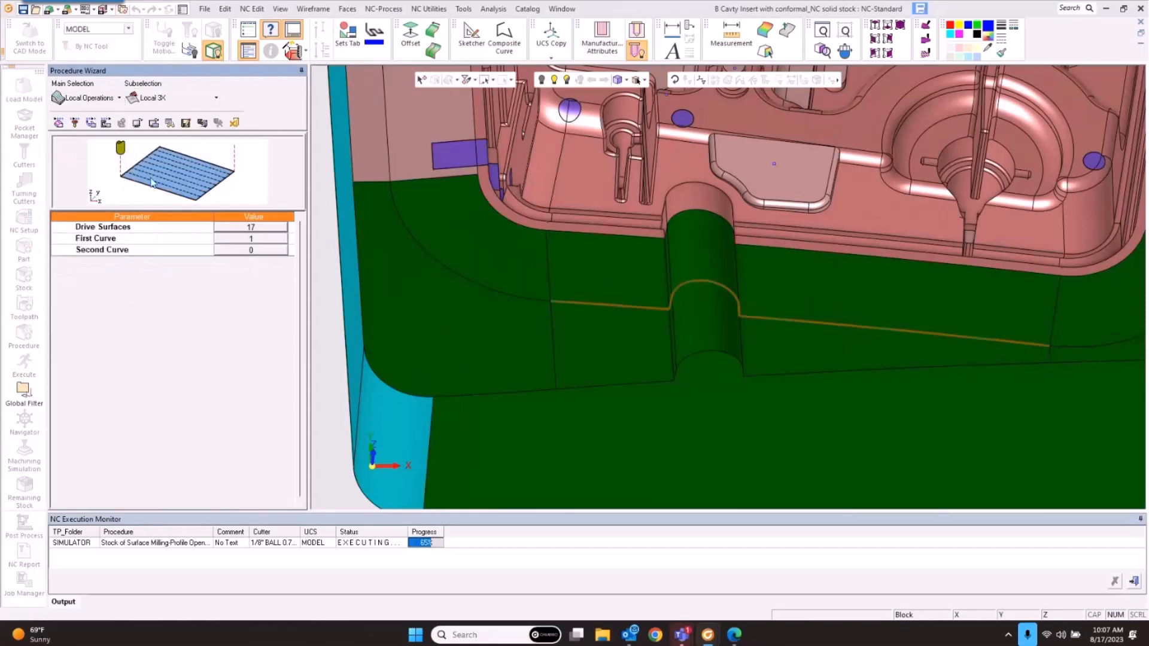
{"action": "left_click", "coordinate": [90, 123]}
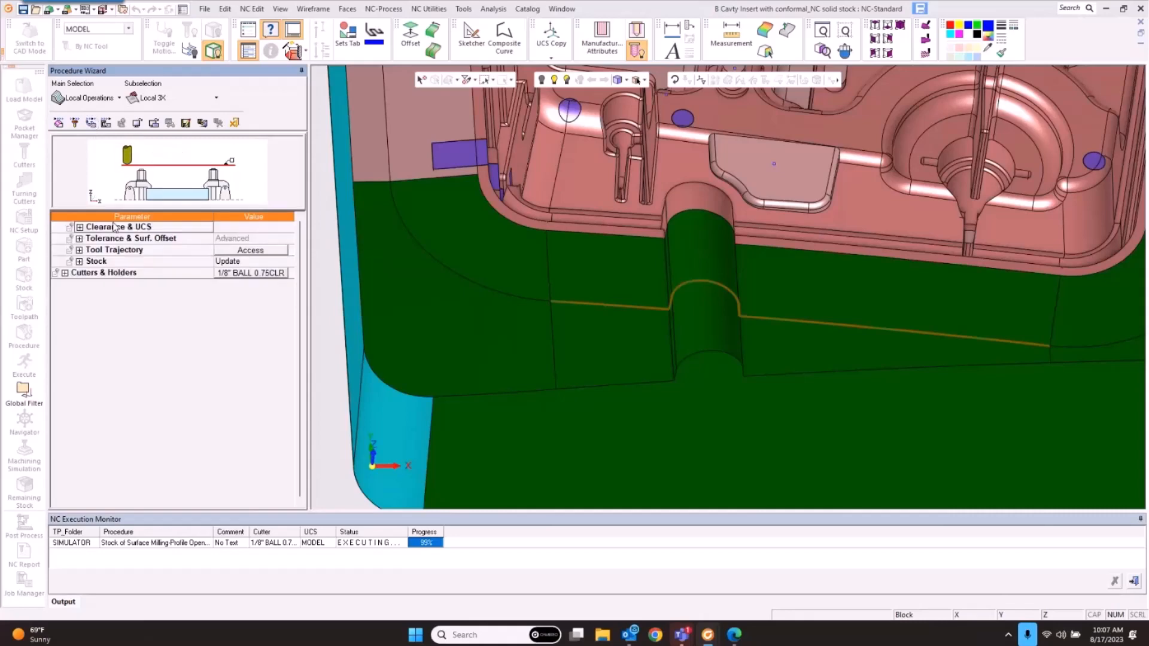
{"action": "left_click", "coordinate": [265, 250]}
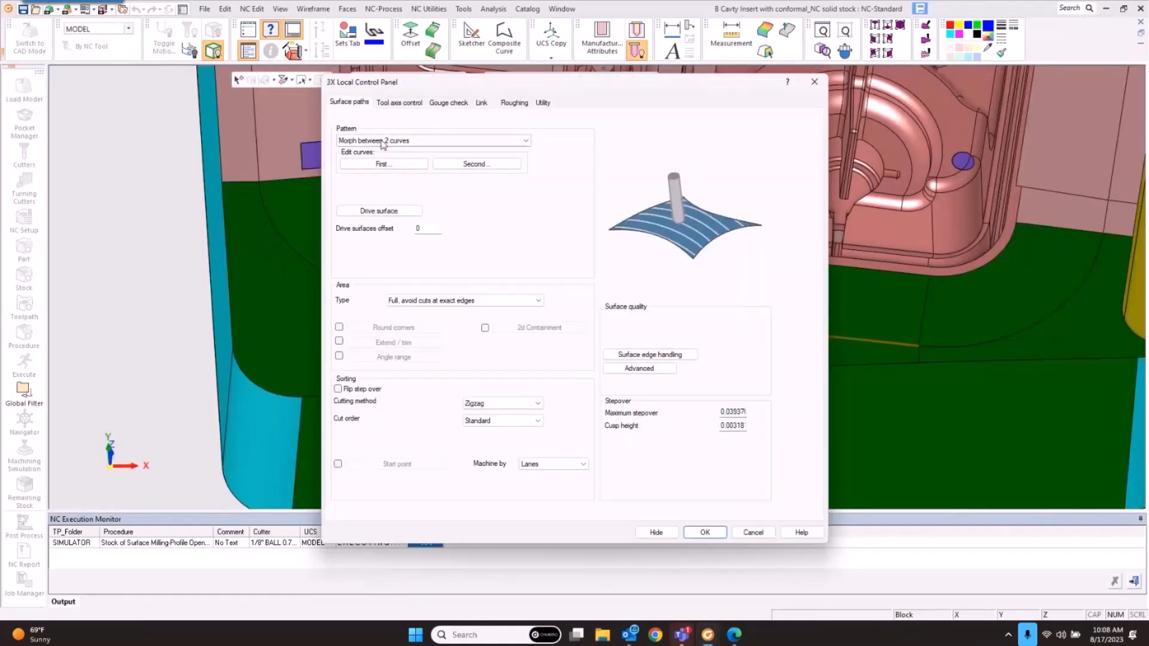
Step: Use the Project curves pattern, chaining the bottom edge, cylinder arc and left edge
{"action": "left_click", "coordinate": [383, 140]}
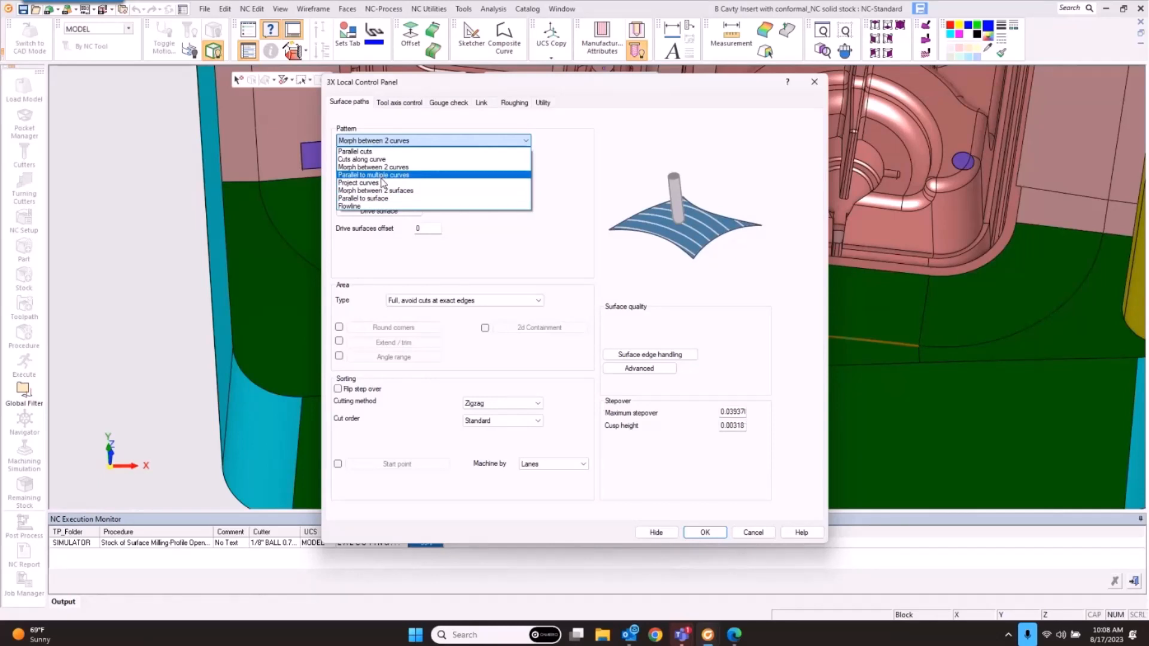
{"action": "left_click", "coordinate": [382, 182]}
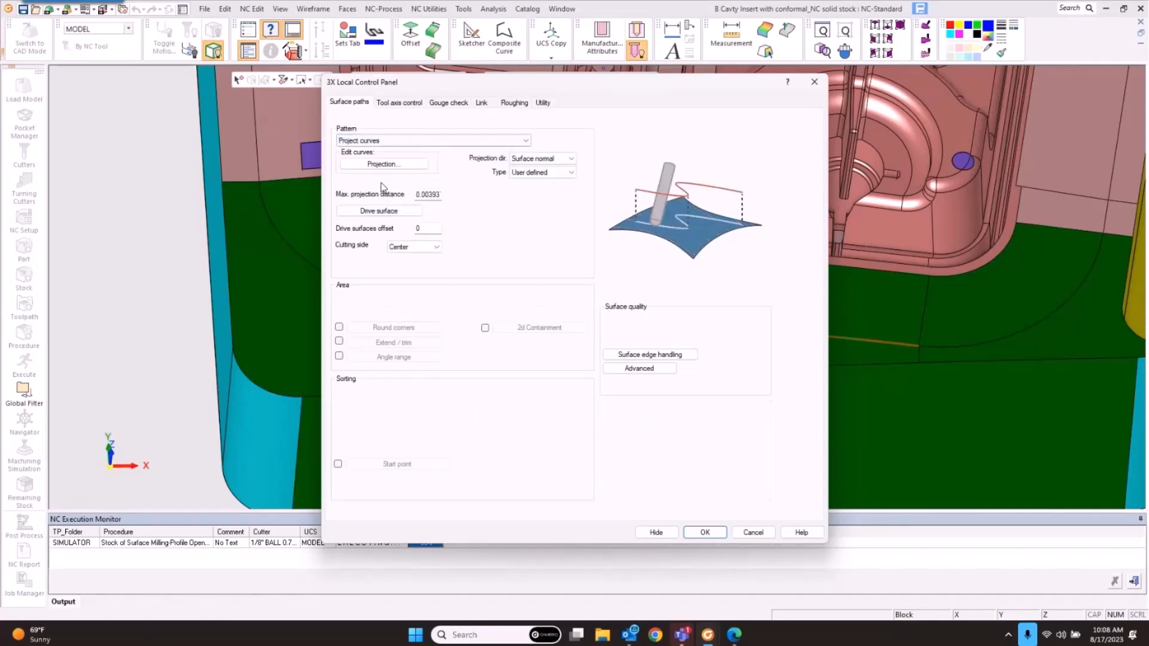
{"action": "left_click", "coordinate": [384, 164]}
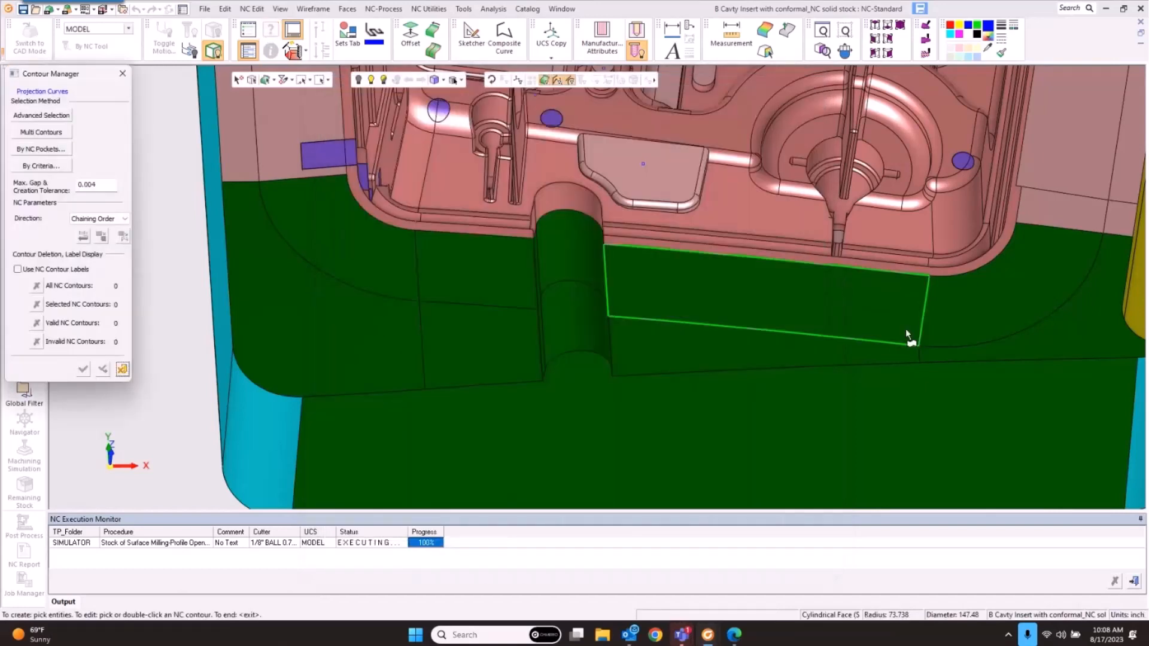
{"action": "left_click", "coordinate": [902, 344]}
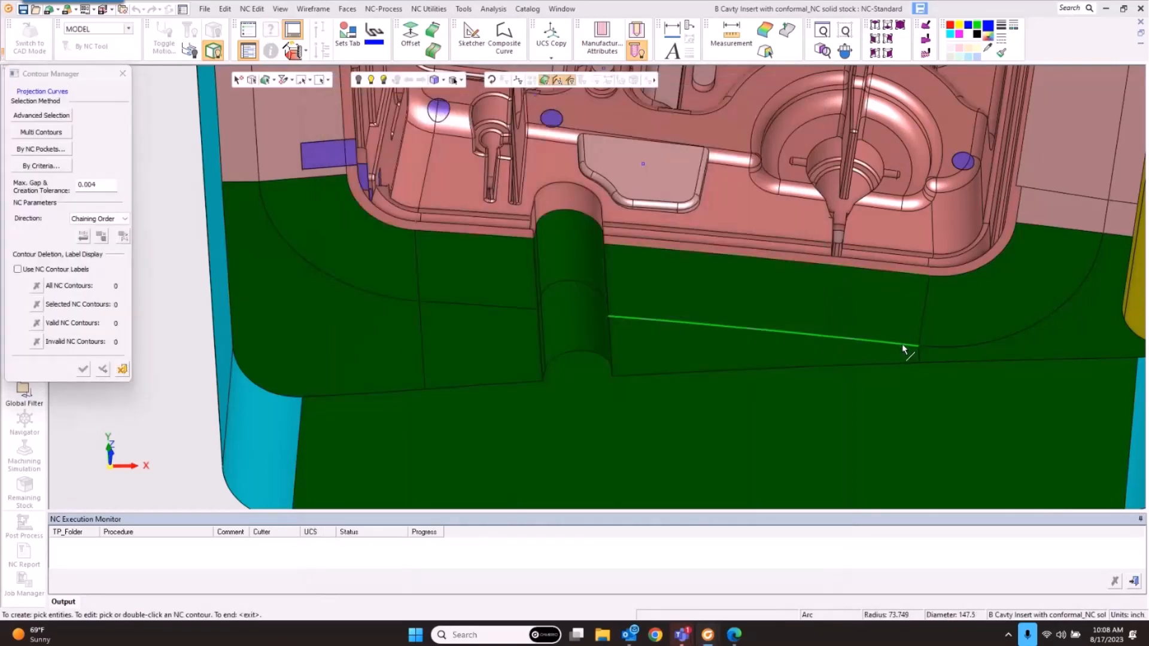
{"action": "left_click", "coordinate": [589, 287]}
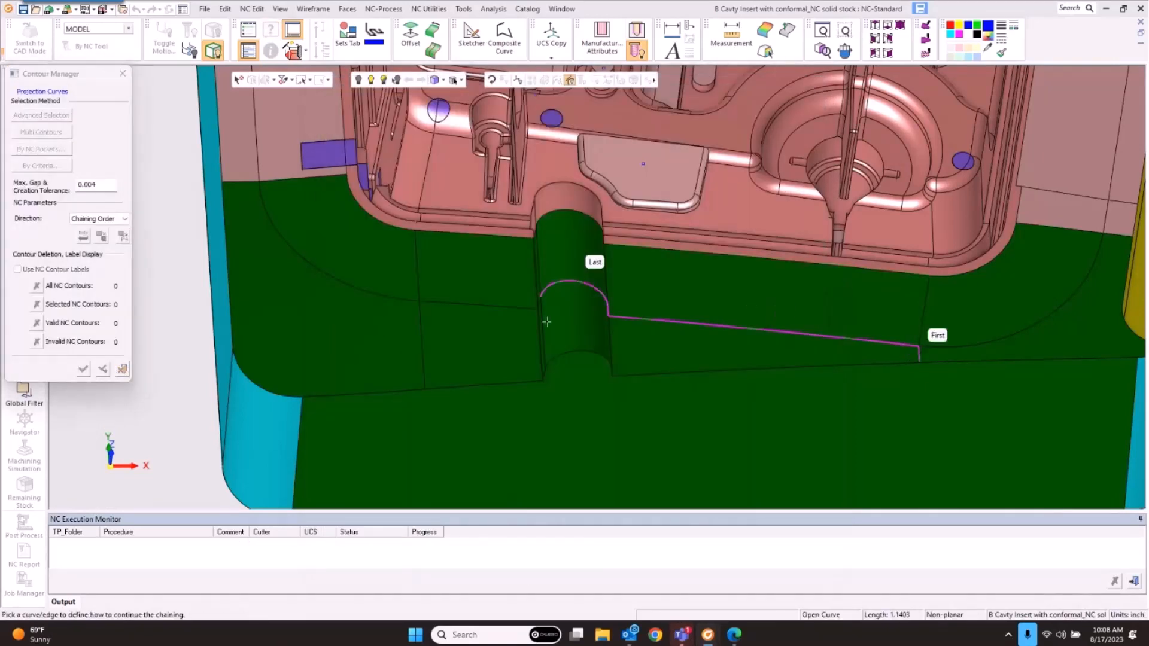
{"action": "left_click", "coordinate": [500, 306]}
{"action": "middle_click", "coordinate": [492, 325]}
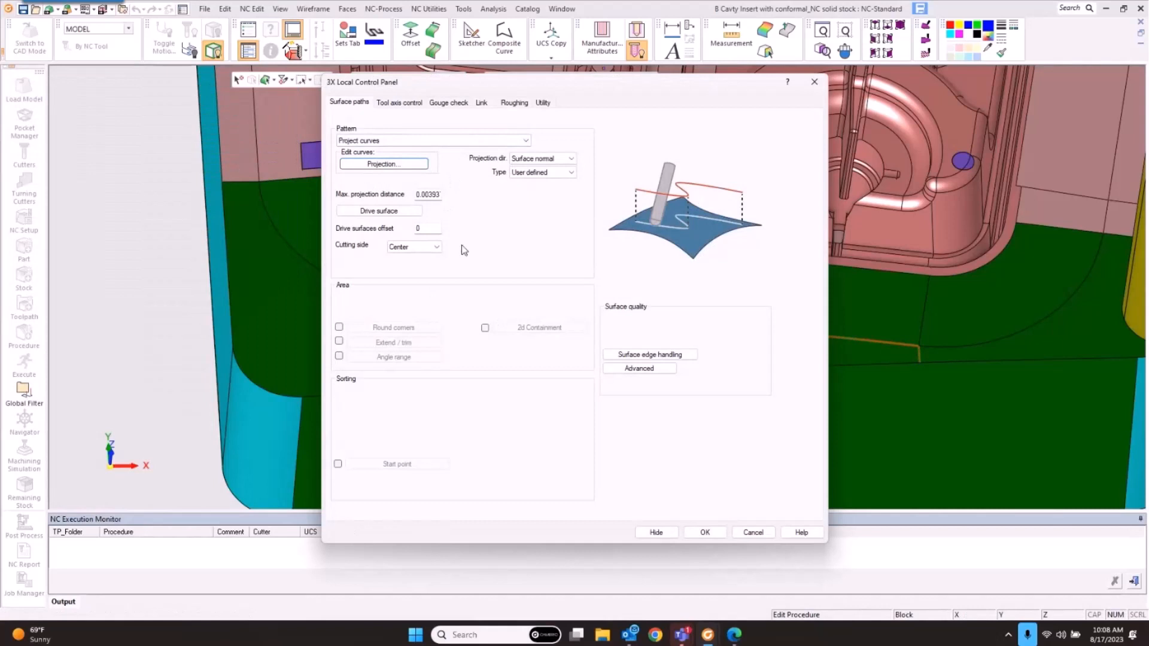
Step: Set a Left cutting side with Surface normal projection and User defined type
{"action": "left_click", "coordinate": [437, 247]}
{"action": "left_click", "coordinate": [419, 264]}
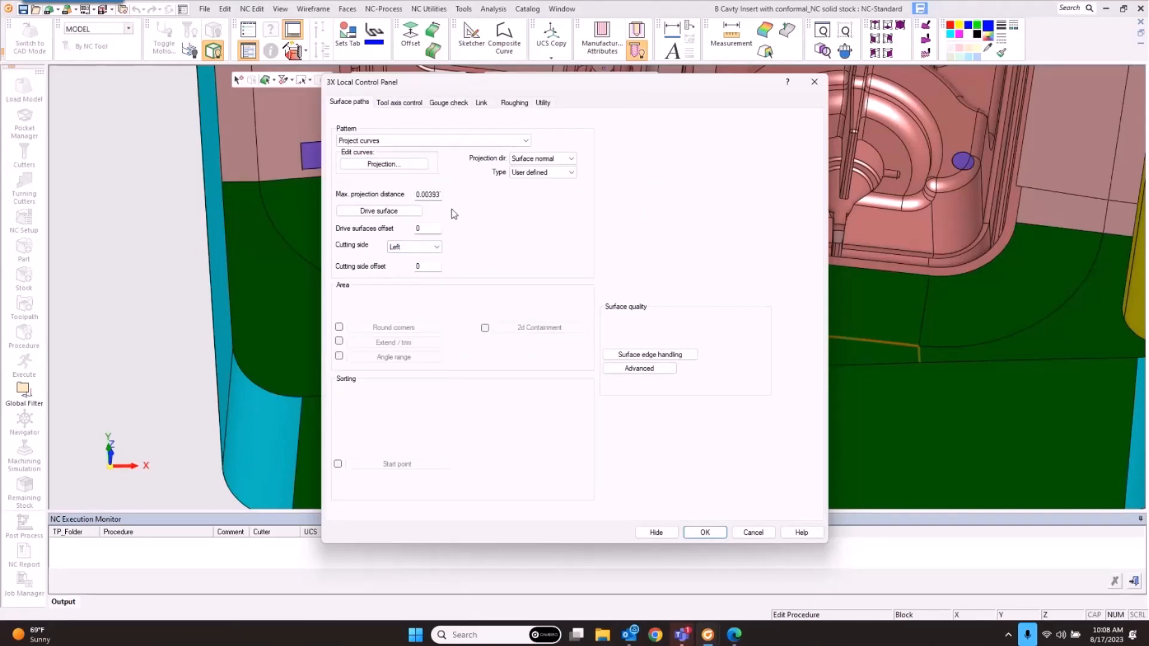
{"action": "left_click", "coordinate": [568, 161]}
{"action": "left_click", "coordinate": [424, 182]}
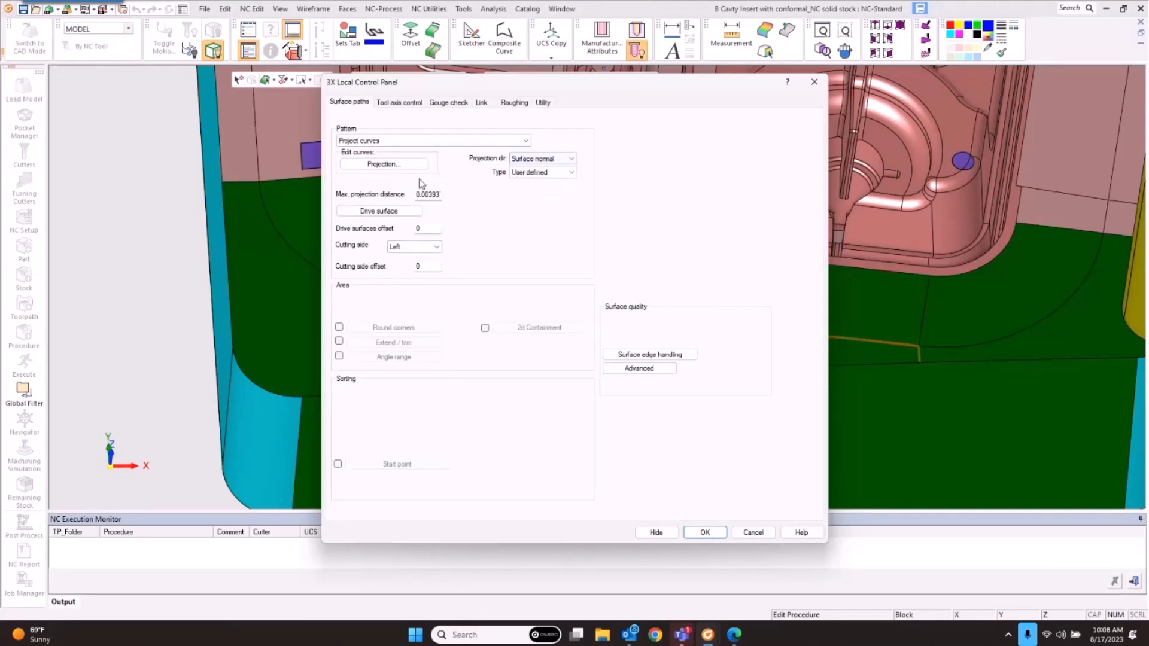
{"action": "left_click", "coordinate": [550, 172]}
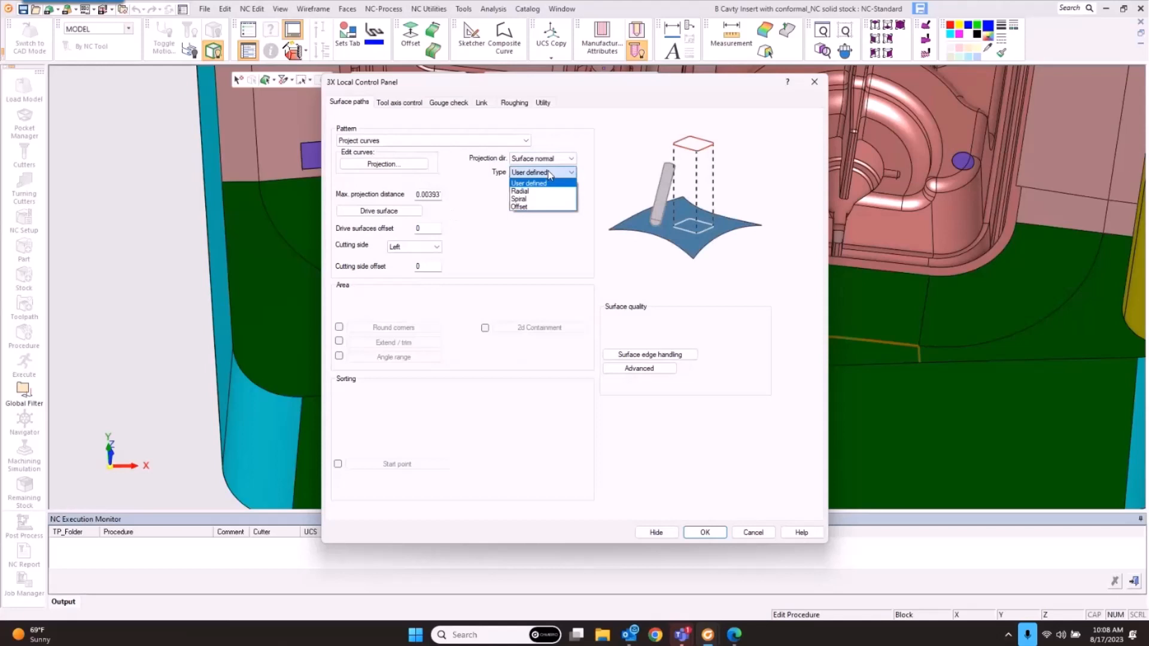
{"action": "left_click", "coordinate": [471, 186]}
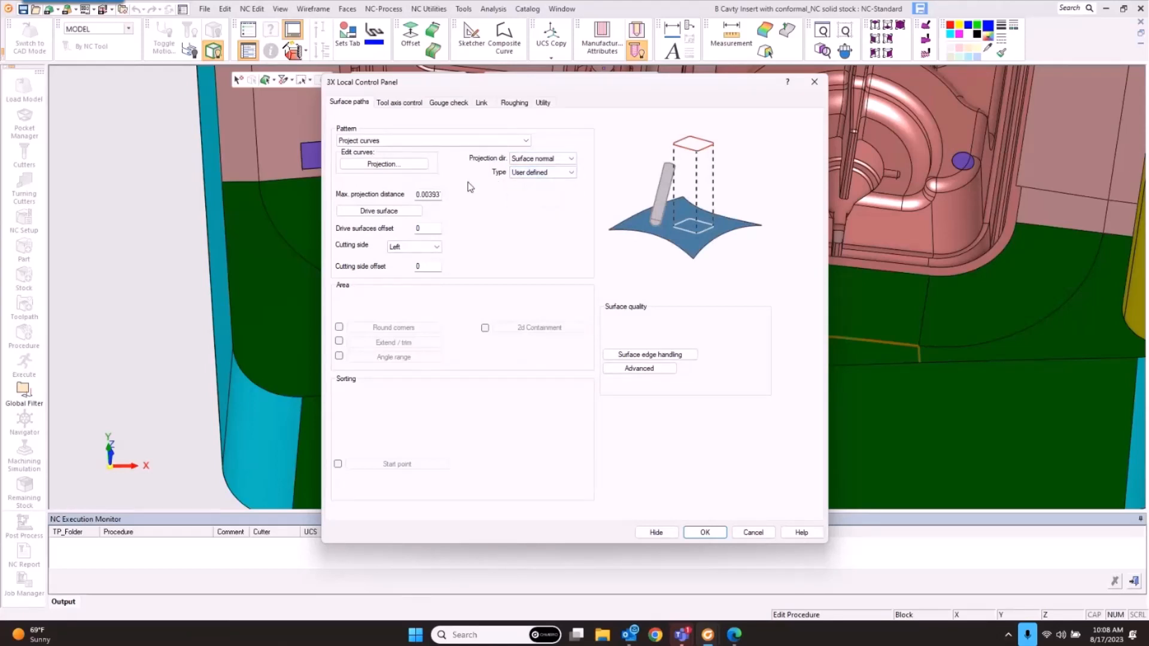
{"action": "left_click", "coordinate": [436, 142]}
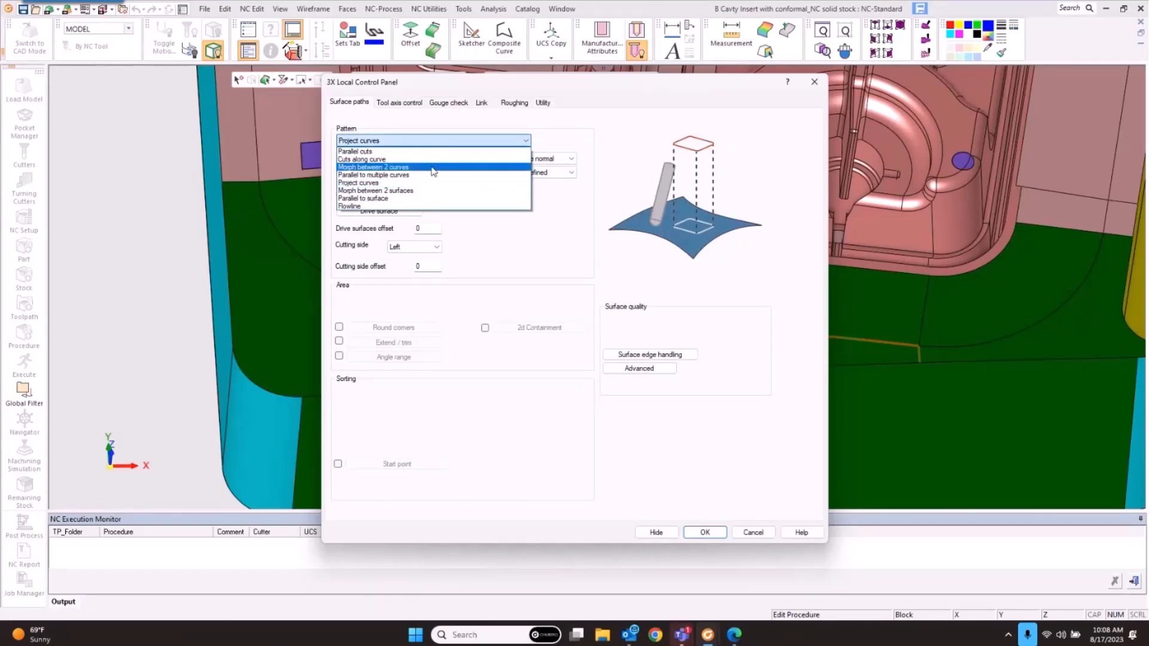
Step: Switch the pattern to Parallel to multiple curves, following the bottom and lower-right edges
{"action": "left_click", "coordinate": [433, 170]}
{"action": "left_click", "coordinate": [437, 143]}
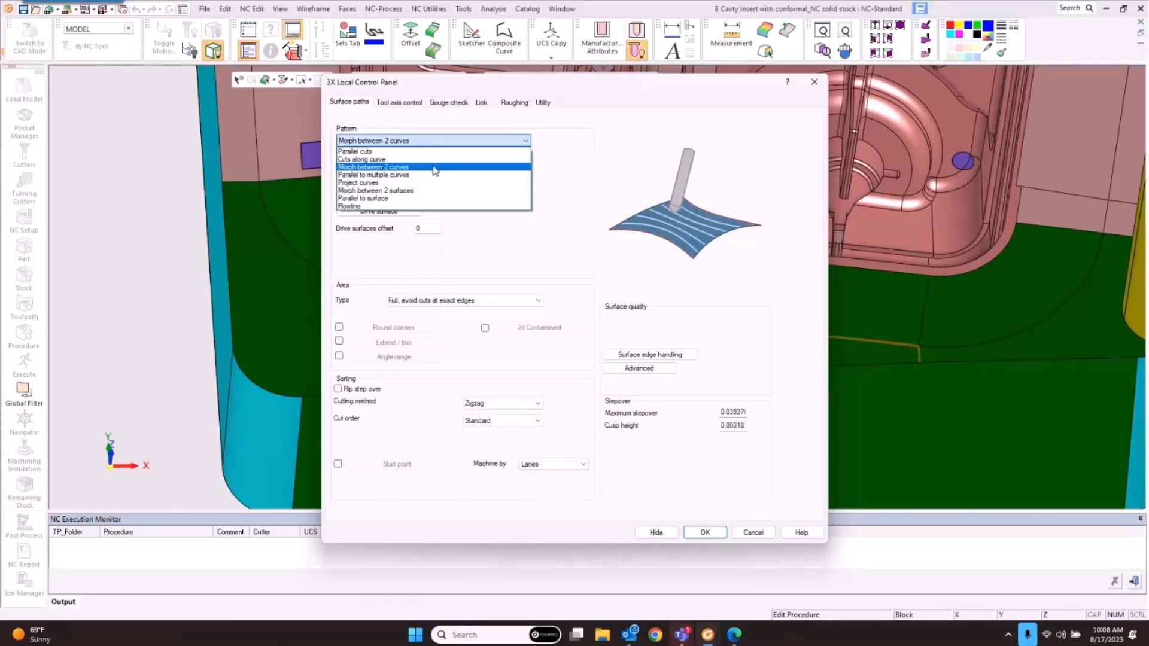
{"action": "left_click", "coordinate": [435, 175]}
{"action": "left_click", "coordinate": [407, 165]}
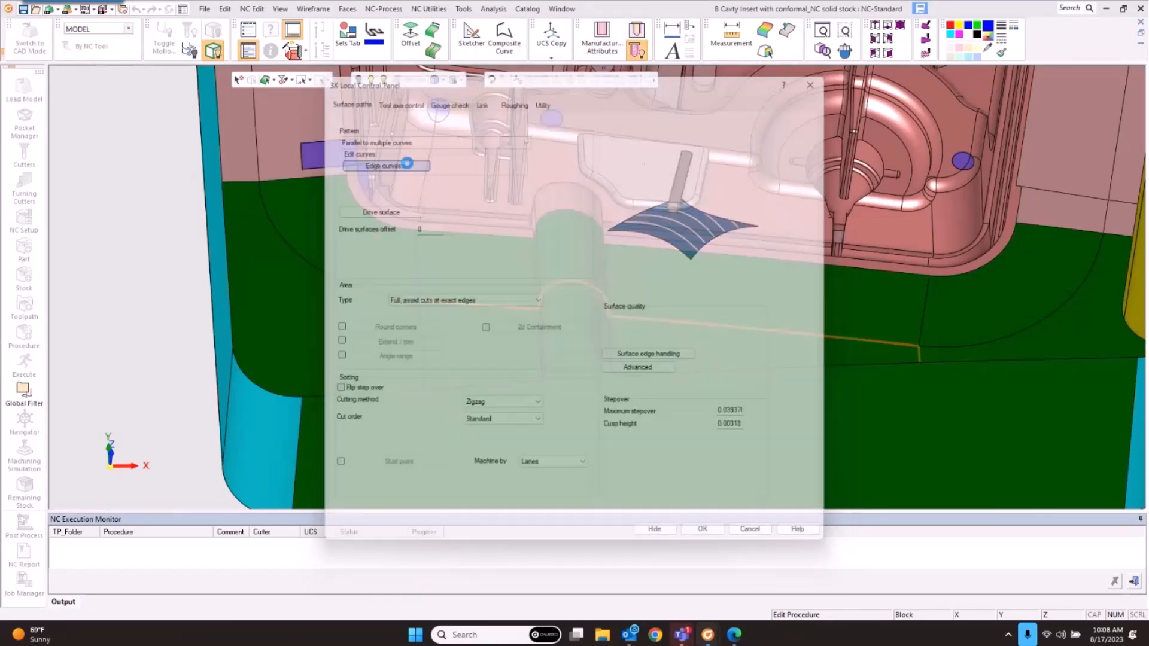
{"action": "left_click", "coordinate": [434, 302]}
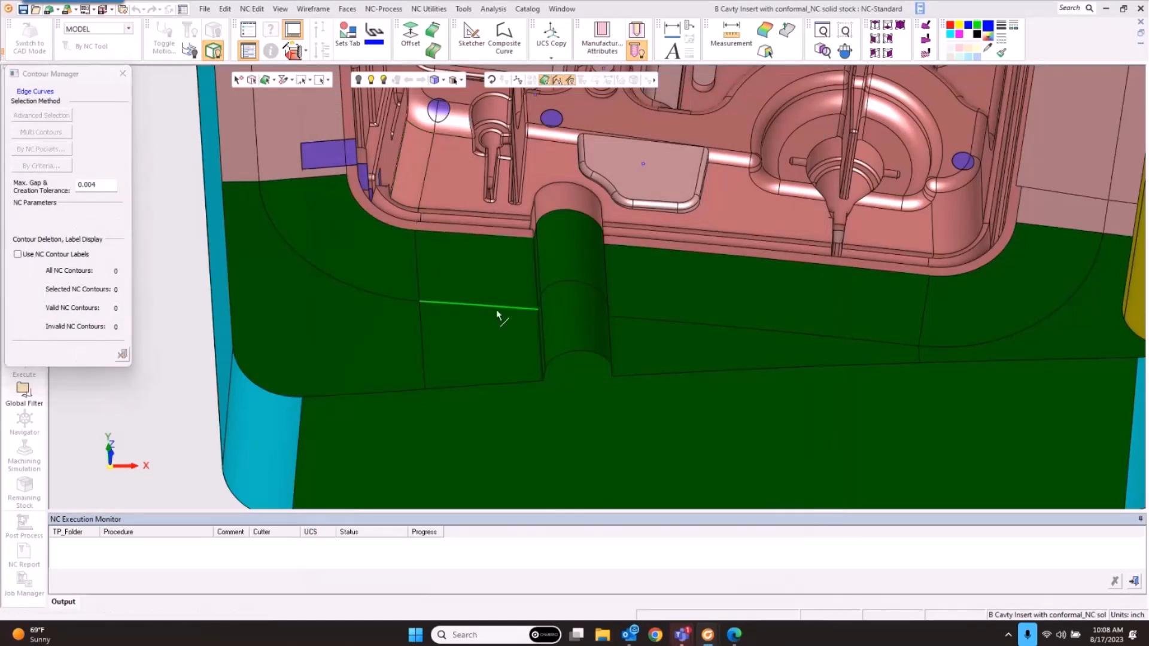
{"action": "left_click", "coordinate": [643, 319]}
{"action": "middle_click", "coordinate": [720, 266]}
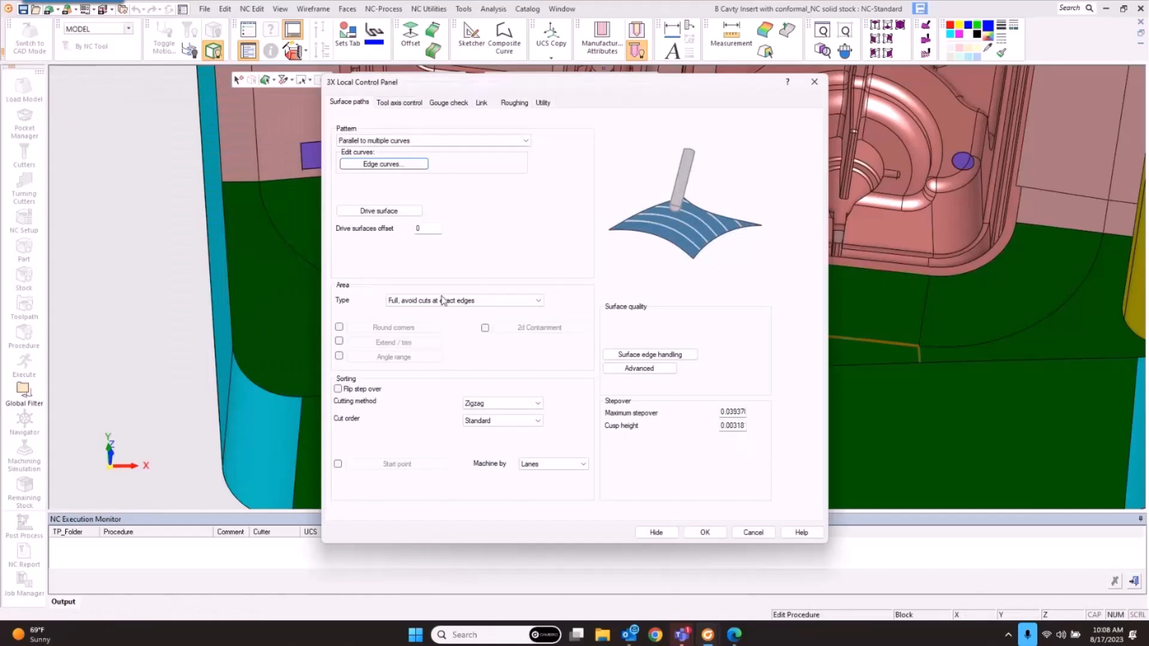
Step: Limit the drive surfaces by dropping the upper faces and adding the rounded face
{"action": "left_click", "coordinate": [379, 211]}
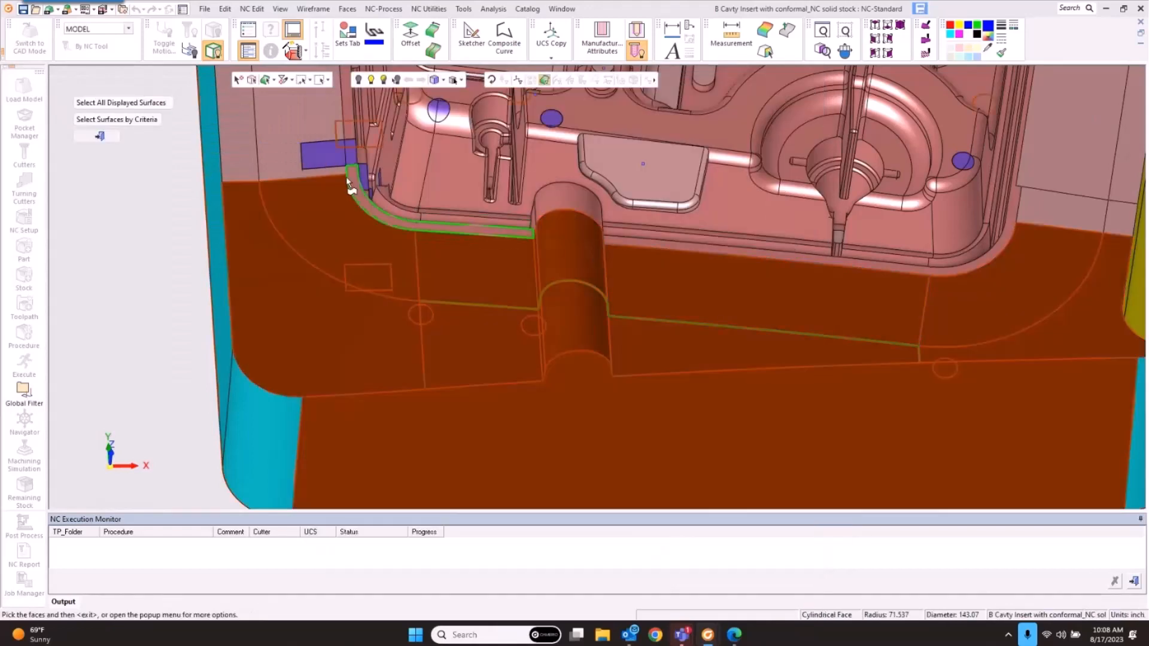
{"action": "left_click_drag", "start_coordinate": [345, 177], "coordinate": [679, 260]}
{"action": "left_click", "coordinate": [719, 263]}
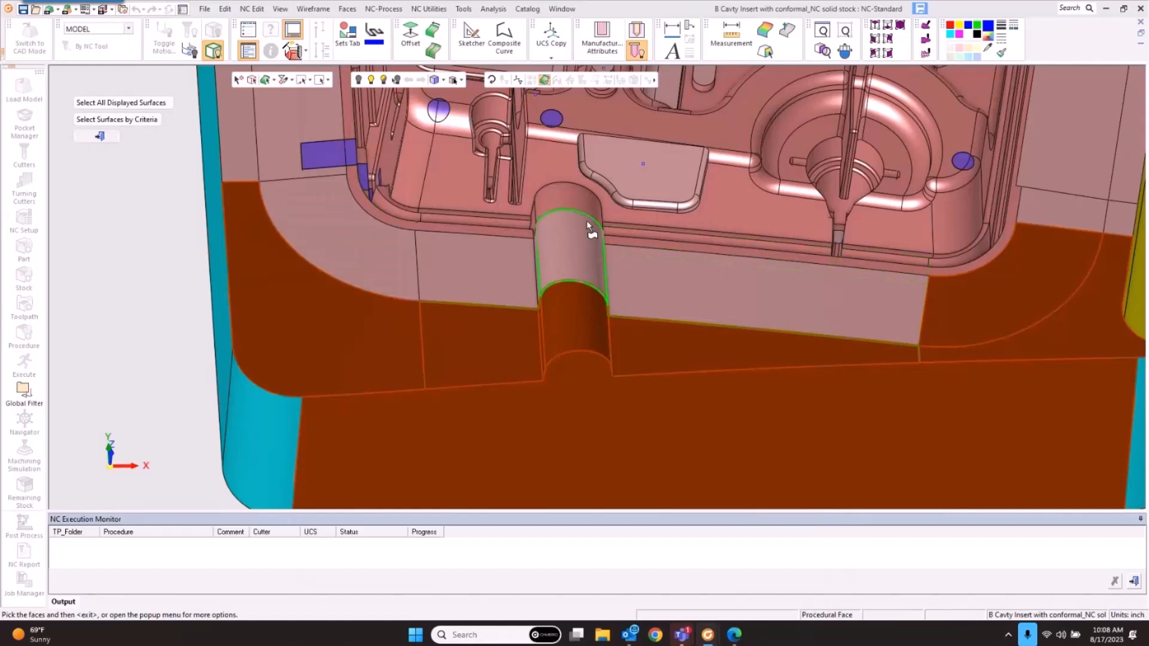
{"action": "middle_click", "coordinate": [586, 221]}
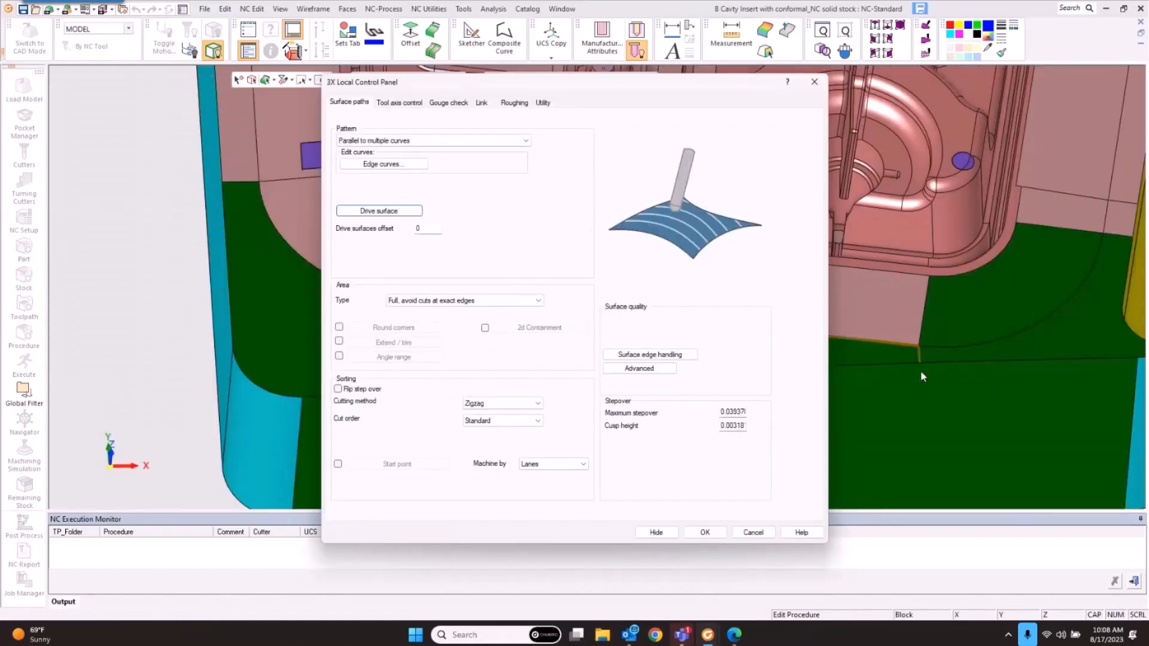
Step: Limit the area to 6 cuts with a .005 maximum stepover
{"action": "left_click", "coordinate": [419, 300]}
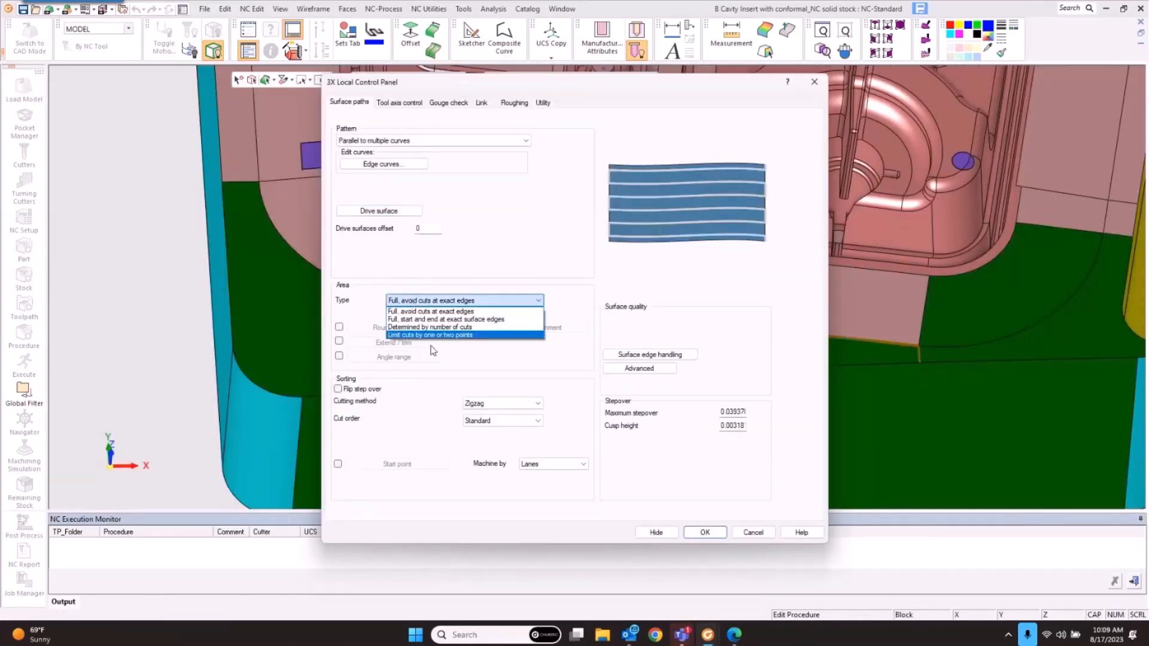
{"action": "left_click", "coordinate": [453, 327]}
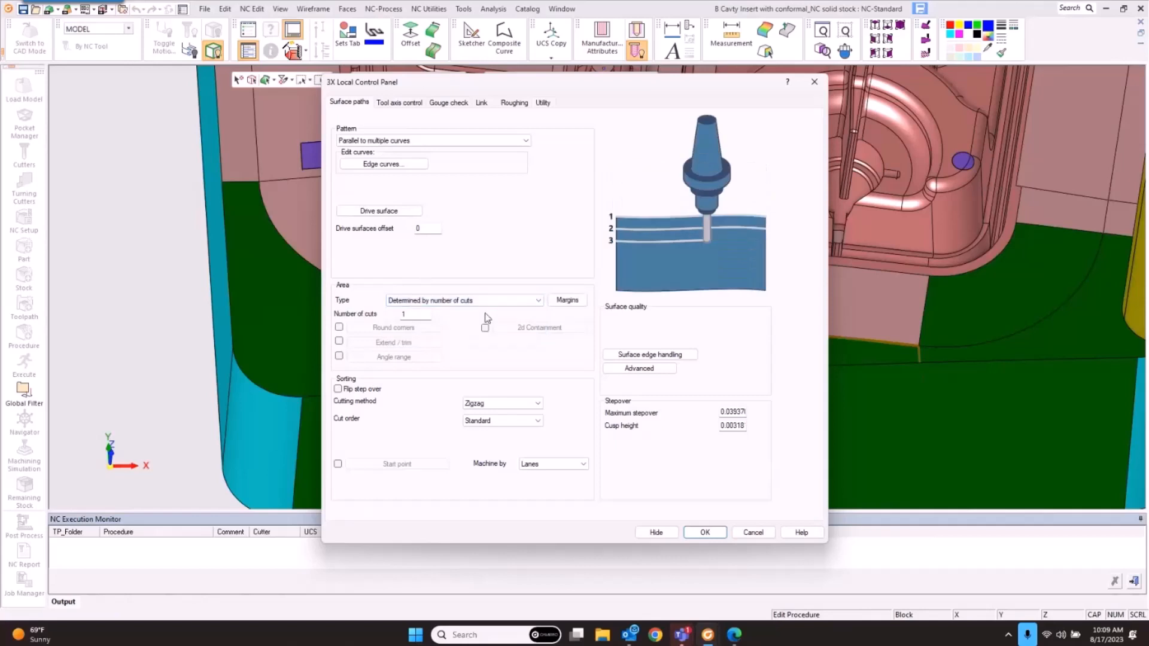
{"action": "double_click", "coordinate": [423, 315]}
{"action": "double_click", "coordinate": [731, 412]}
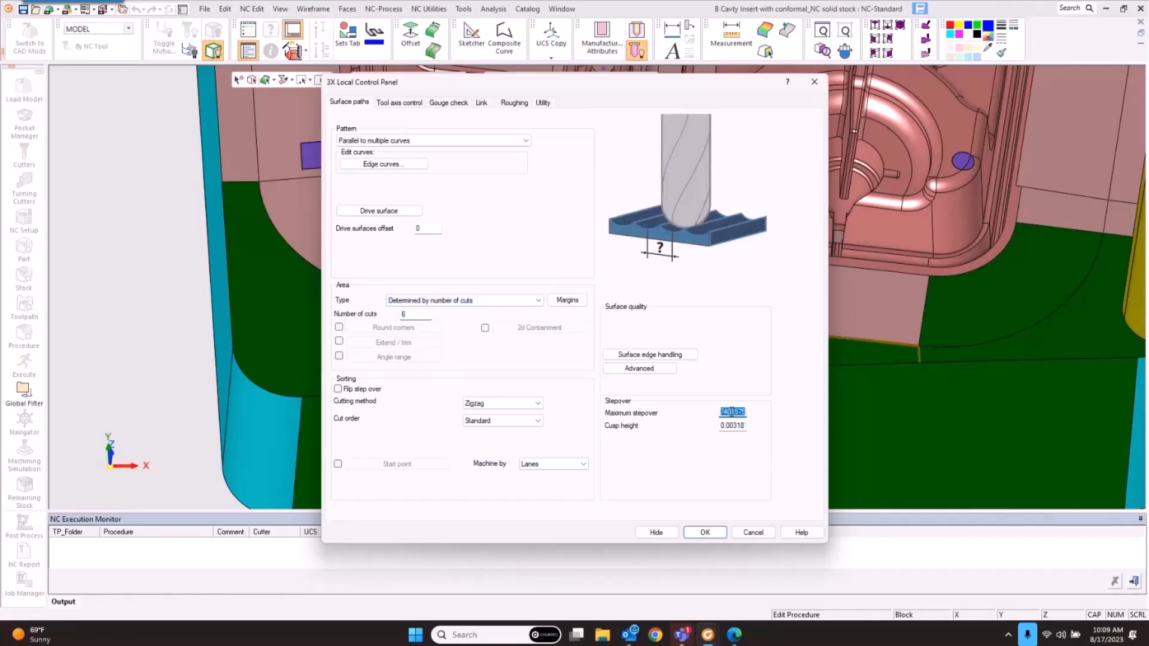
{"action": "key", "text": "BackSpace"}
{"action": "type", "text": ".005"}
{"action": "left_click", "coordinate": [702, 532]}
{"action": "left_click", "coordinate": [702, 533]}
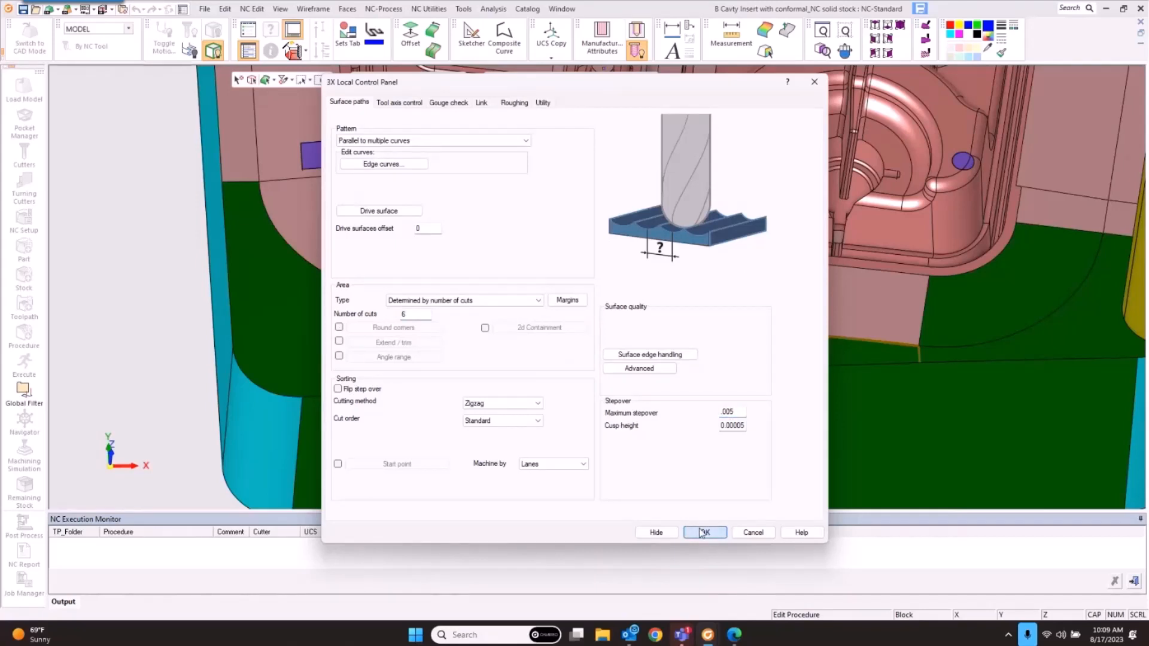
{"action": "left_click", "coordinate": [449, 102]}
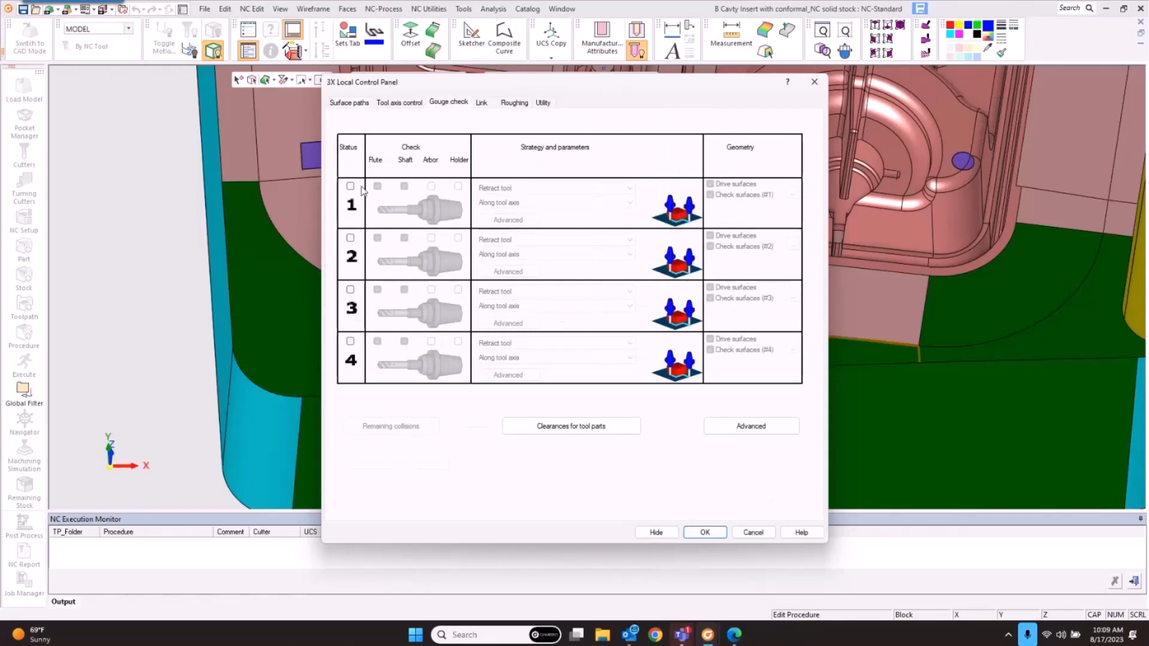
Step: Enable gouge check 1 against drive surfaces and box-picked check faces, then compute Local-3X_64
{"action": "left_click", "coordinate": [350, 187]}
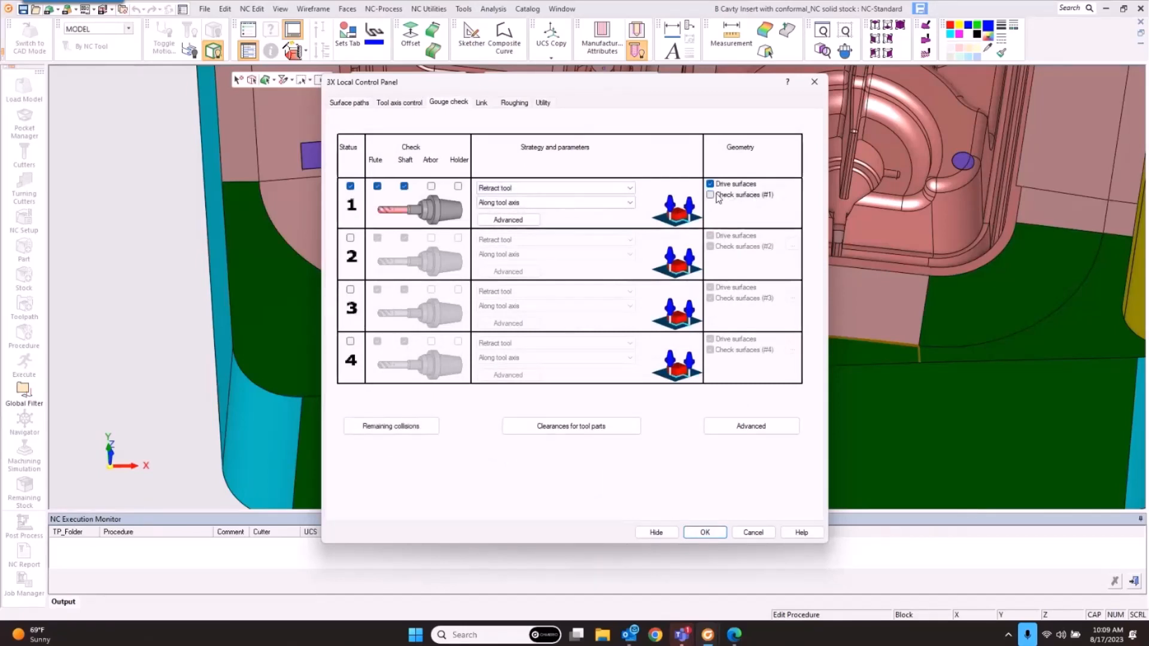
{"action": "left_click", "coordinate": [792, 195]}
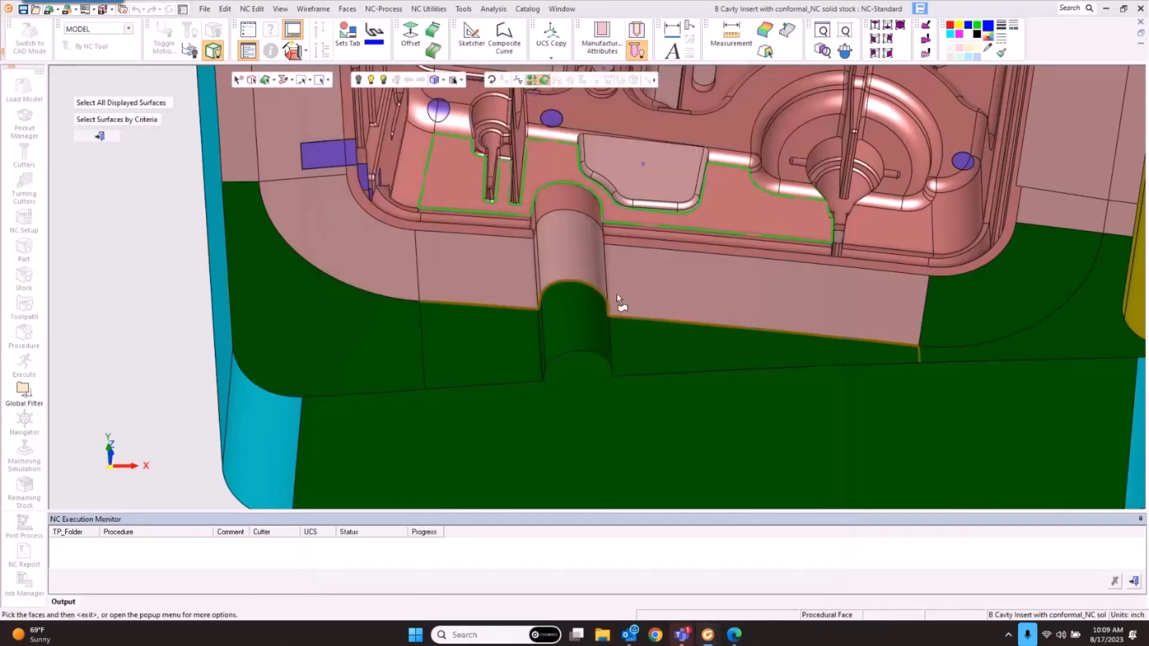
{"action": "left_click_drag", "start_coordinate": [832, 364], "coordinate": [1035, 402]}
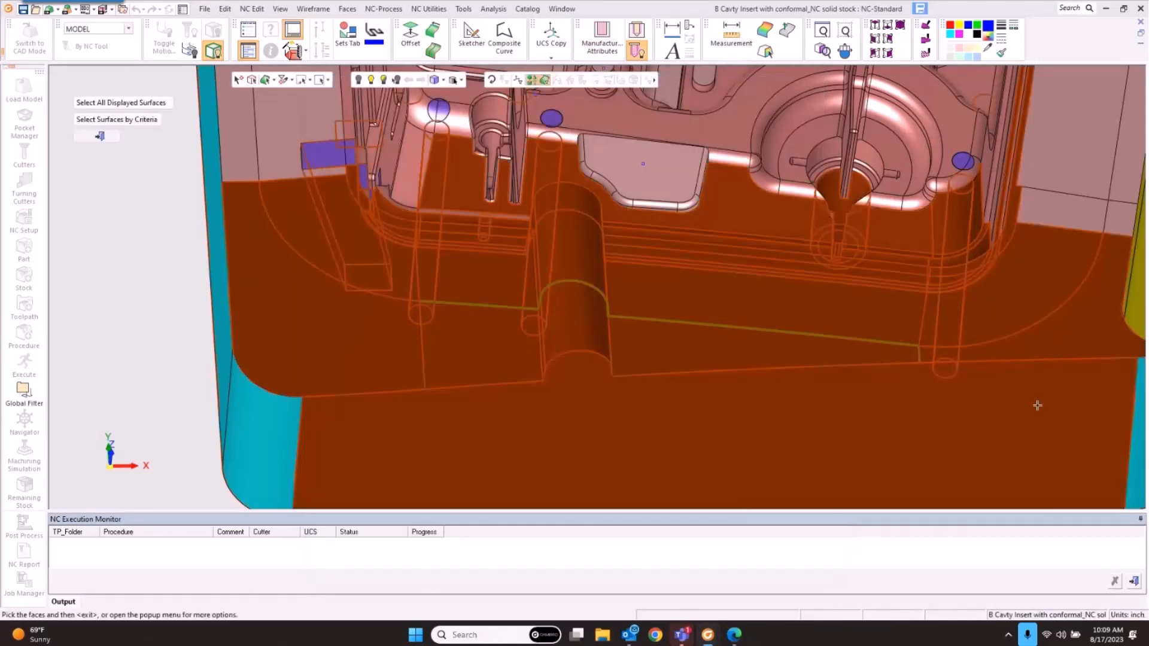
{"action": "middle_click", "coordinate": [740, 307]}
{"action": "left_click", "coordinate": [704, 532]}
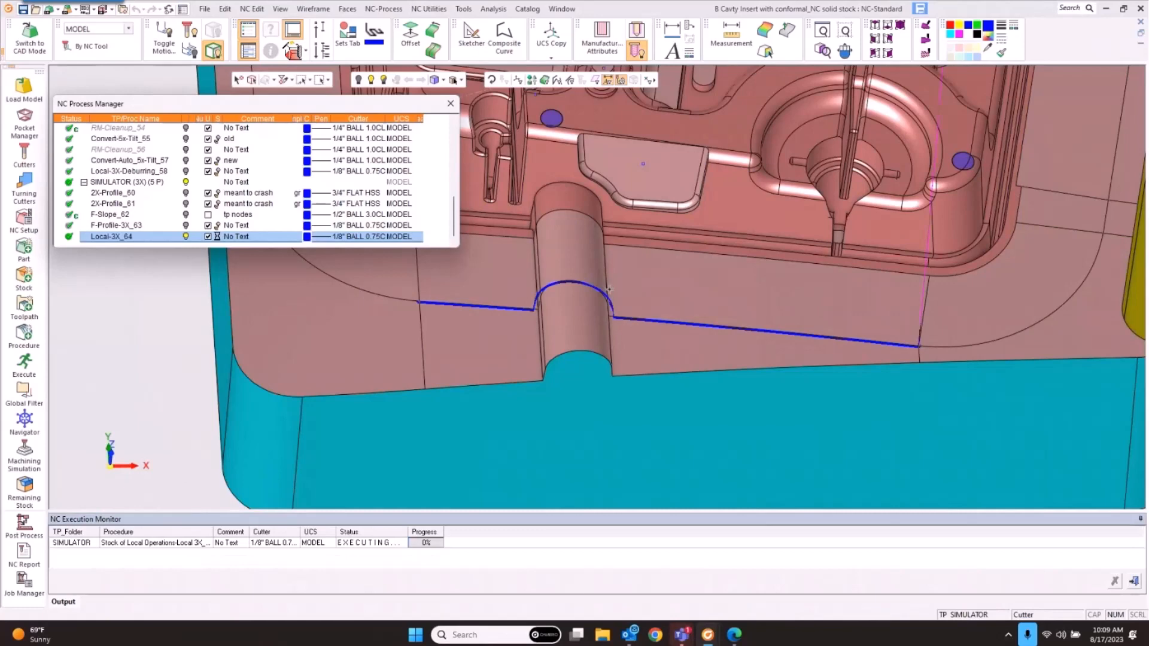
Step: Orbit and zoom in to inspect the Local-3X_64 toolpath along the channel edge
{"action": "middle_click_drag", "start_coordinate": [609, 289], "coordinate": [709, 277]}
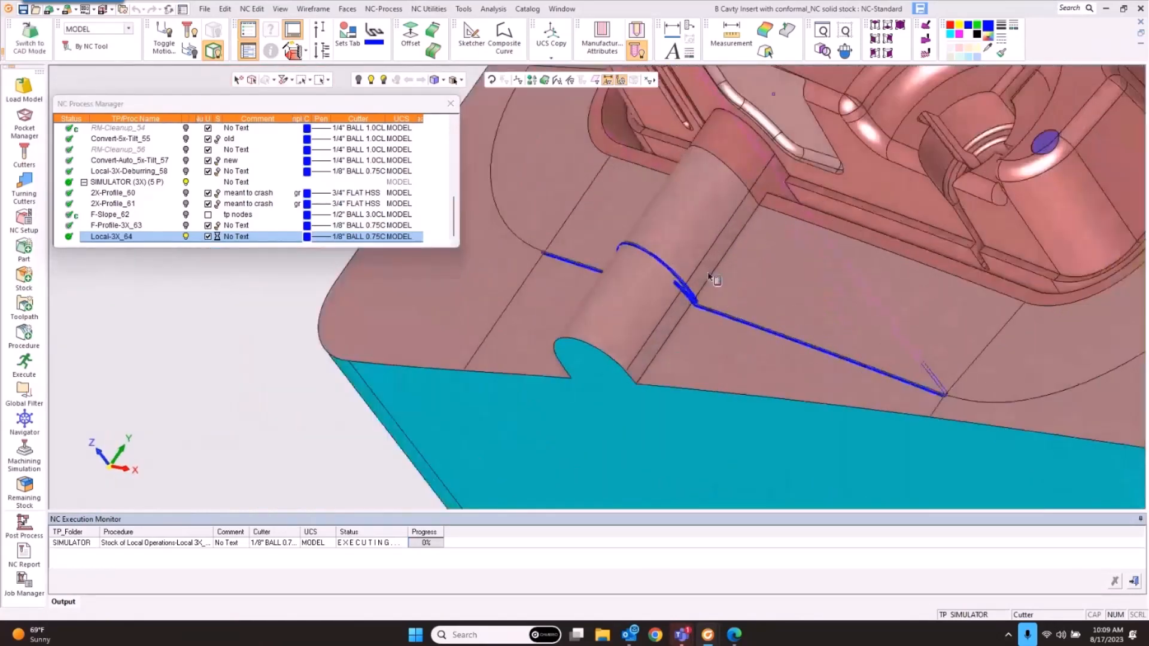
{"action": "scroll", "coordinate": [709, 277], "scroll_direction": "up", "scroll_amount": 5}
{"action": "middle_click_drag", "start_coordinate": [663, 392], "coordinate": [681, 372]}
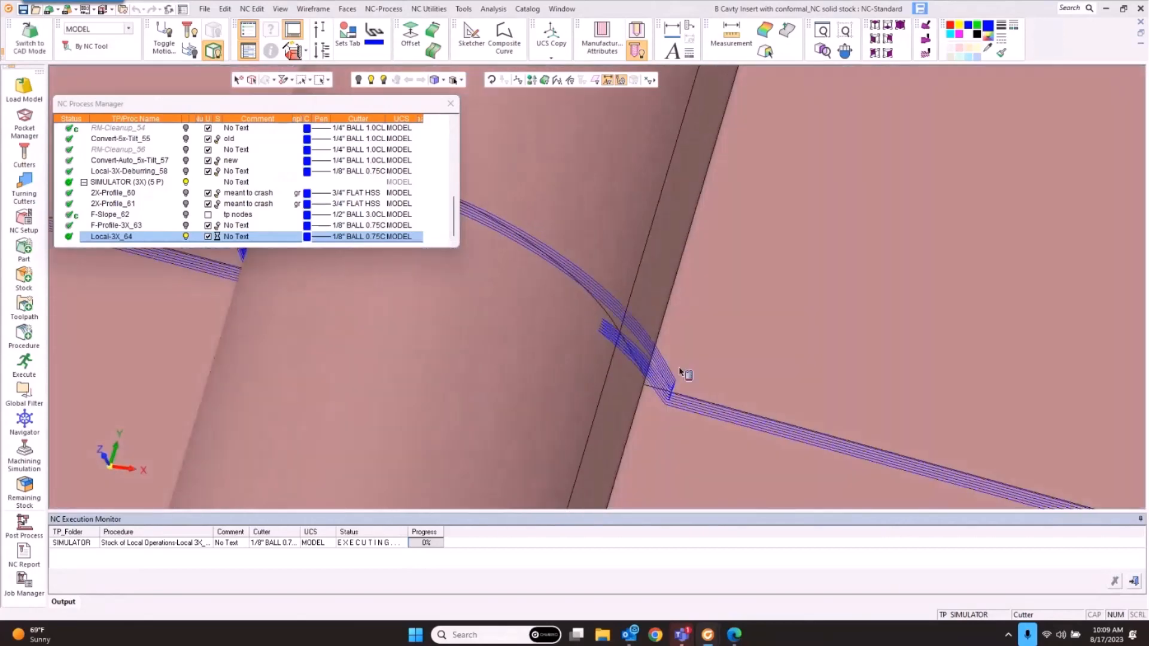
Step: Edit Local-3X_64 to calculate based on the tool center and restart its computation
{"action": "double_click", "coordinate": [129, 237]}
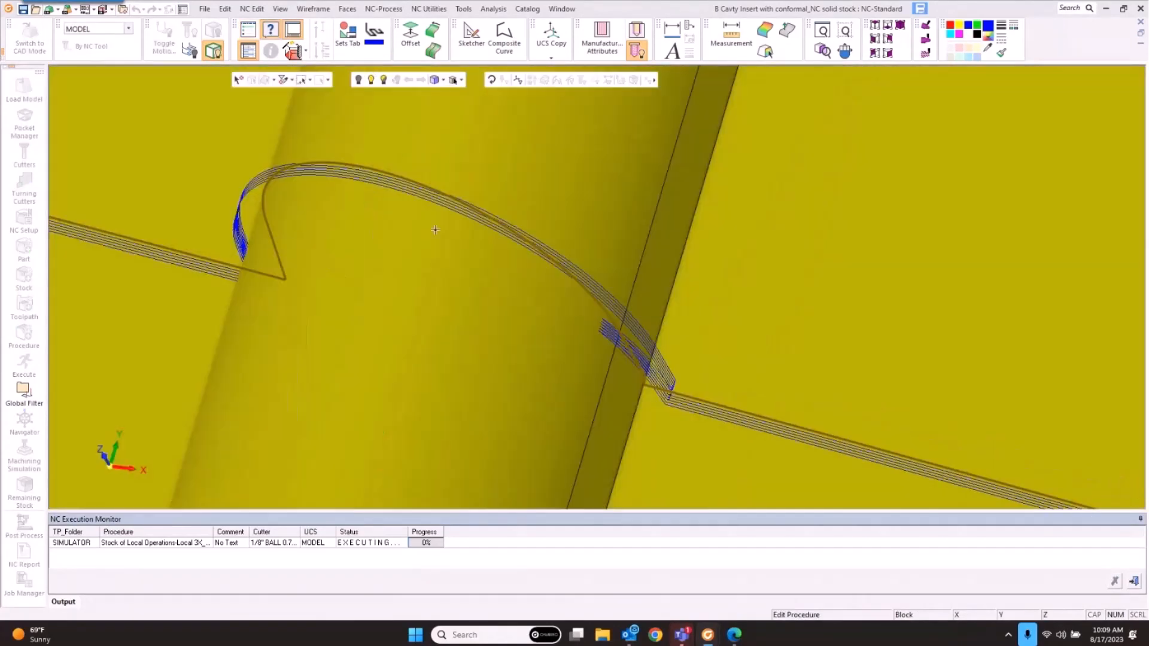
{"action": "left_click", "coordinate": [537, 103]}
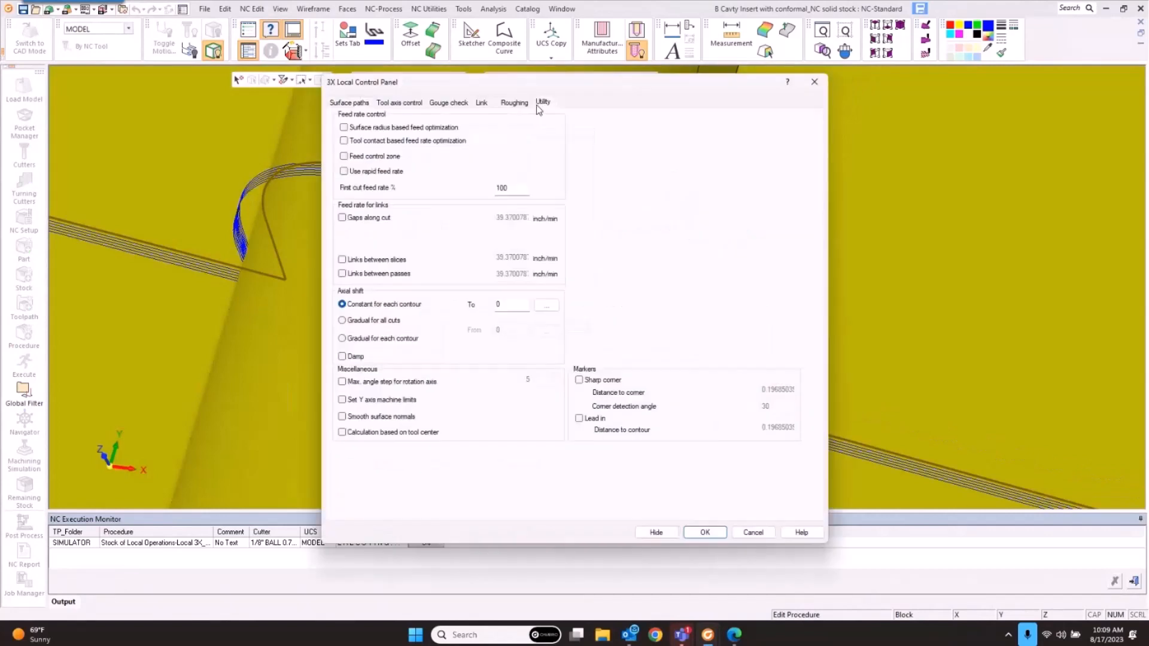
{"action": "left_click", "coordinate": [375, 432]}
{"action": "left_click", "coordinate": [694, 533]}
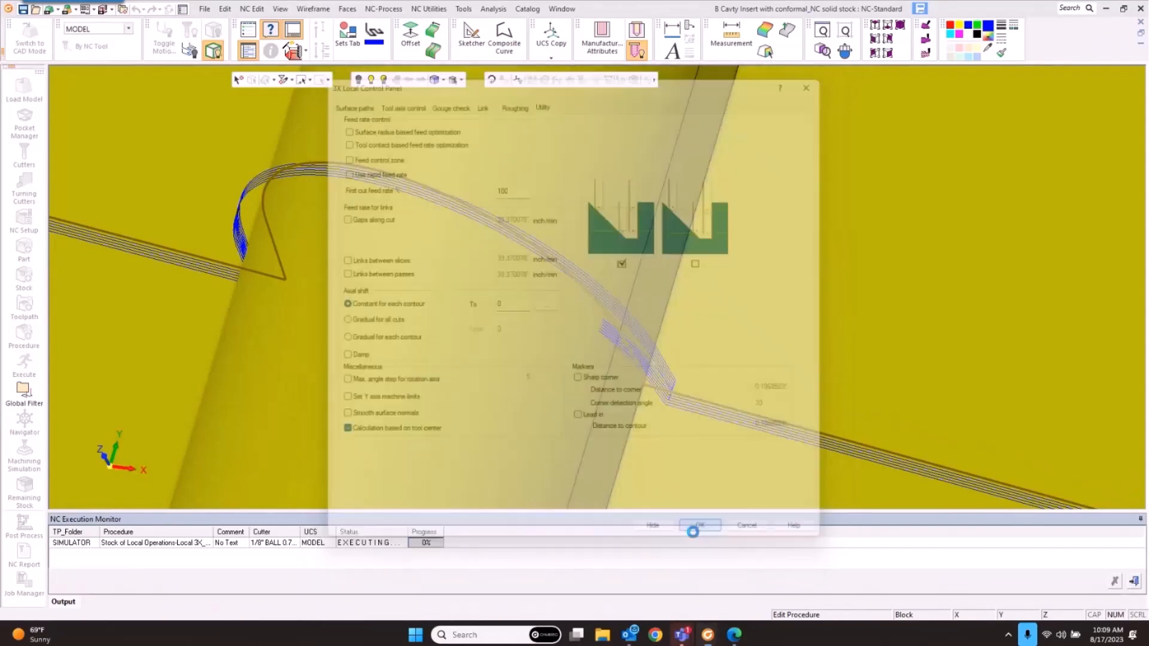
{"action": "left_click", "coordinate": [219, 126]}
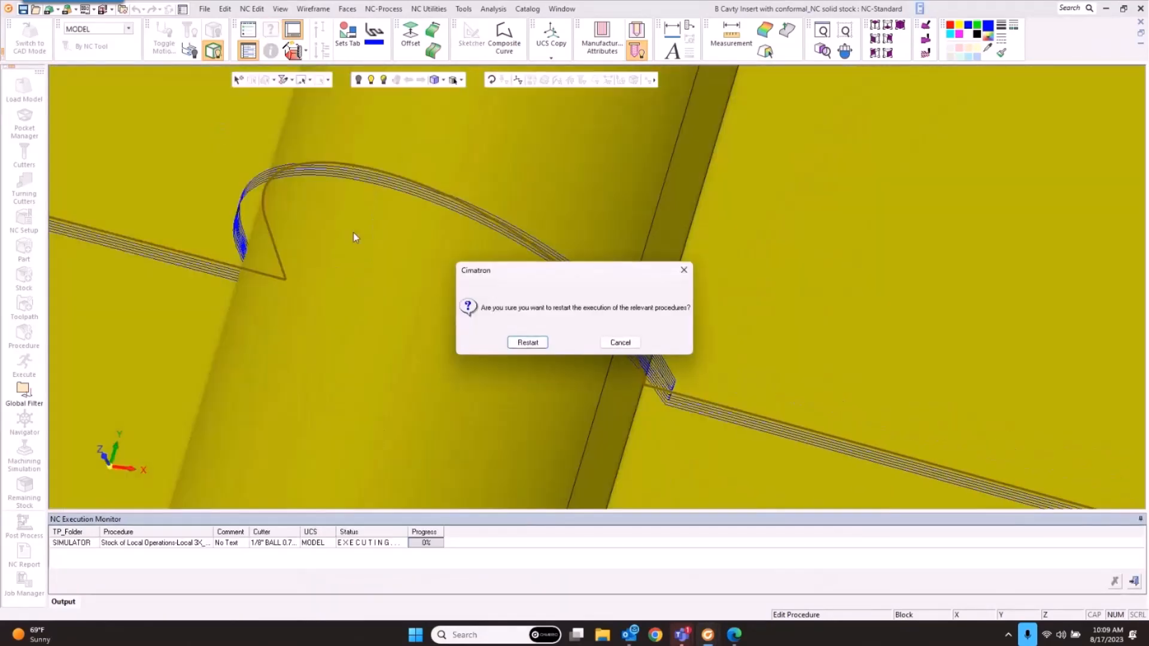
{"action": "left_click", "coordinate": [528, 344]}
Step: Check the recomputed path around the cyan cut face, then hide the Local-3X_64 toolpath
{"action": "scroll", "coordinate": [631, 368], "scroll_direction": "down", "scroll_amount": 5}
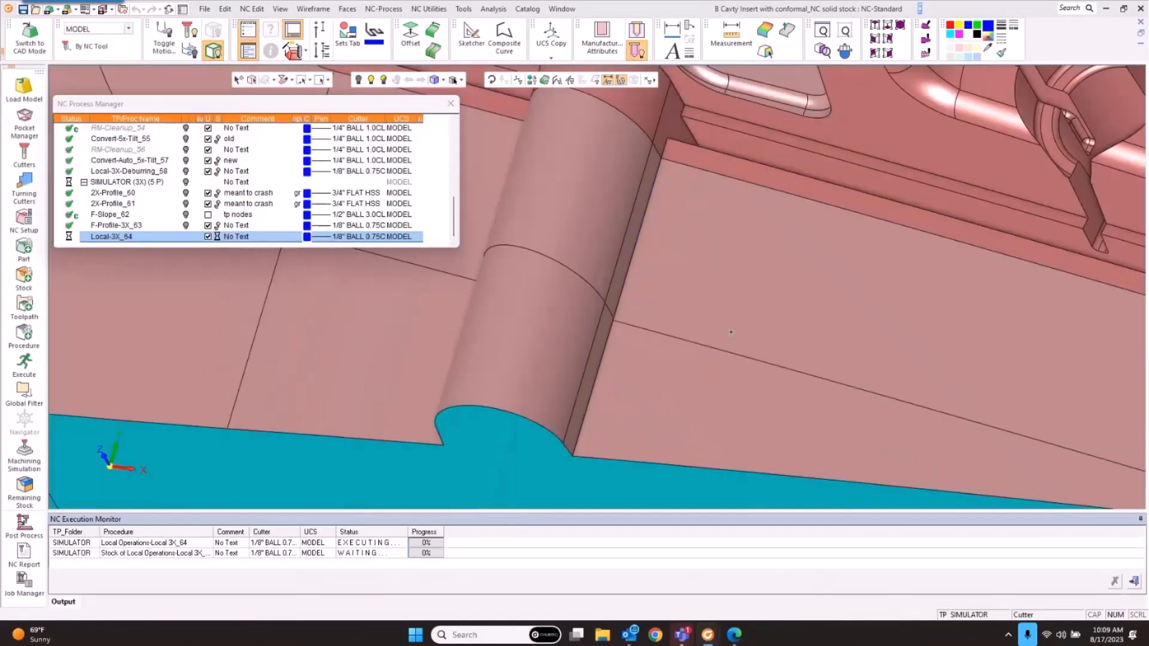
{"action": "middle_click_drag", "start_coordinate": [631, 371], "coordinate": [655, 363]}
{"action": "scroll", "coordinate": [654, 363], "scroll_direction": "up", "scroll_amount": 8}
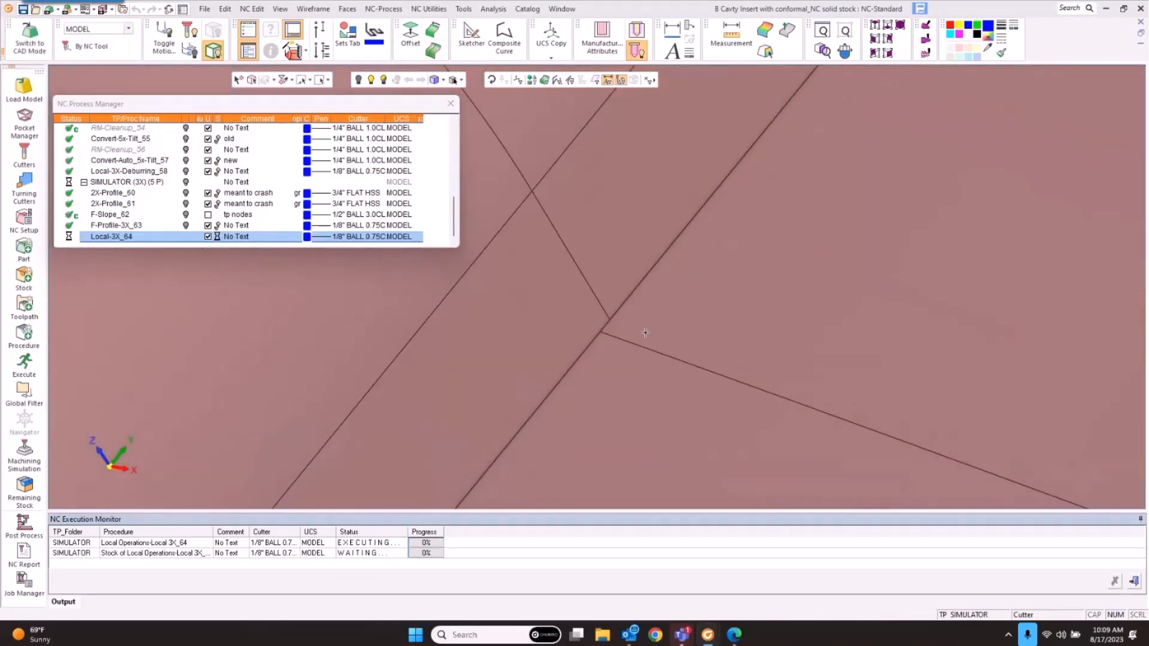
{"action": "scroll", "coordinate": [588, 285], "scroll_direction": "down", "scroll_amount": 6}
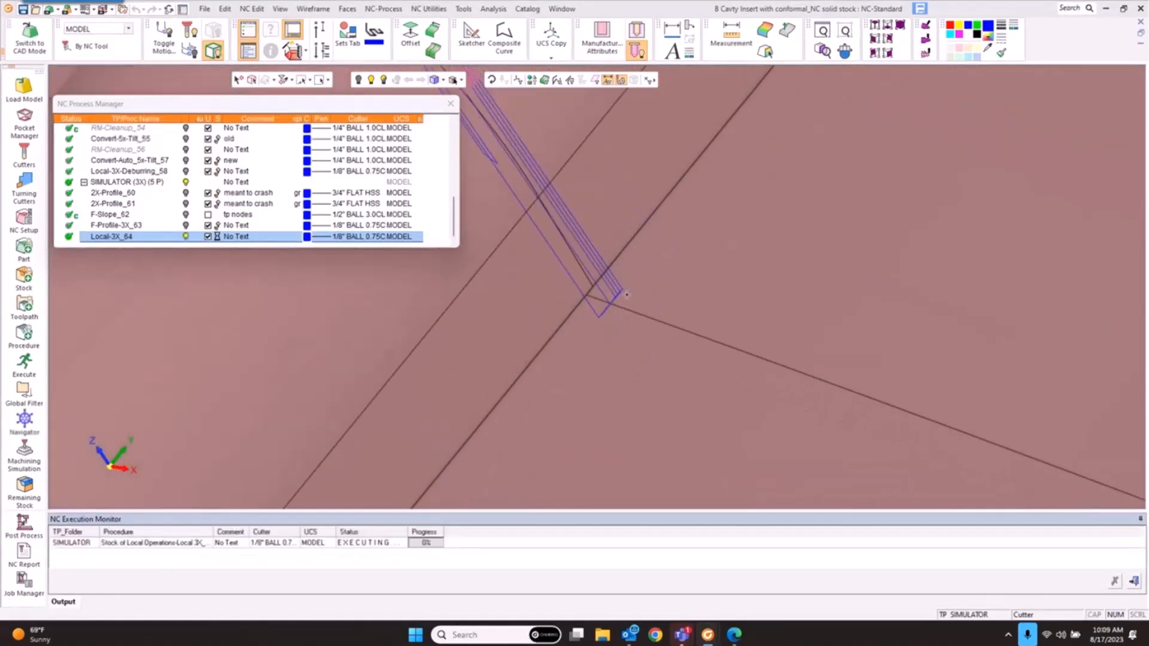
{"action": "middle_click_drag", "start_coordinate": [614, 285], "coordinate": [617, 311]}
{"action": "scroll", "coordinate": [631, 275], "scroll_direction": "down", "scroll_amount": 3}
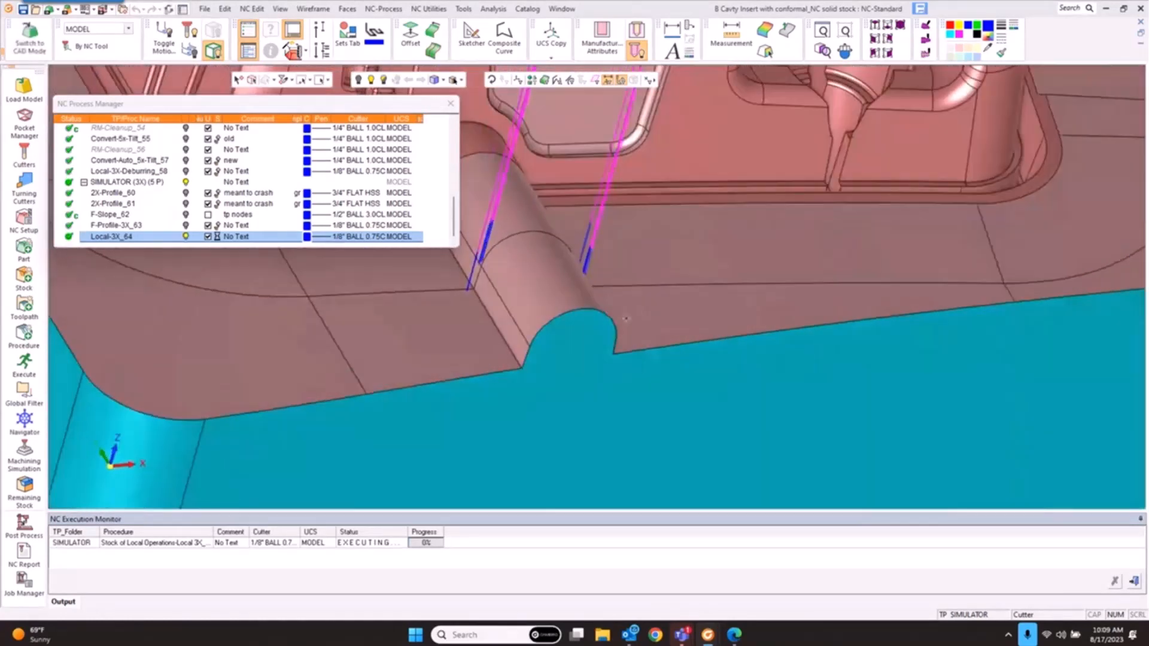
{"action": "left_click", "coordinate": [186, 237]}
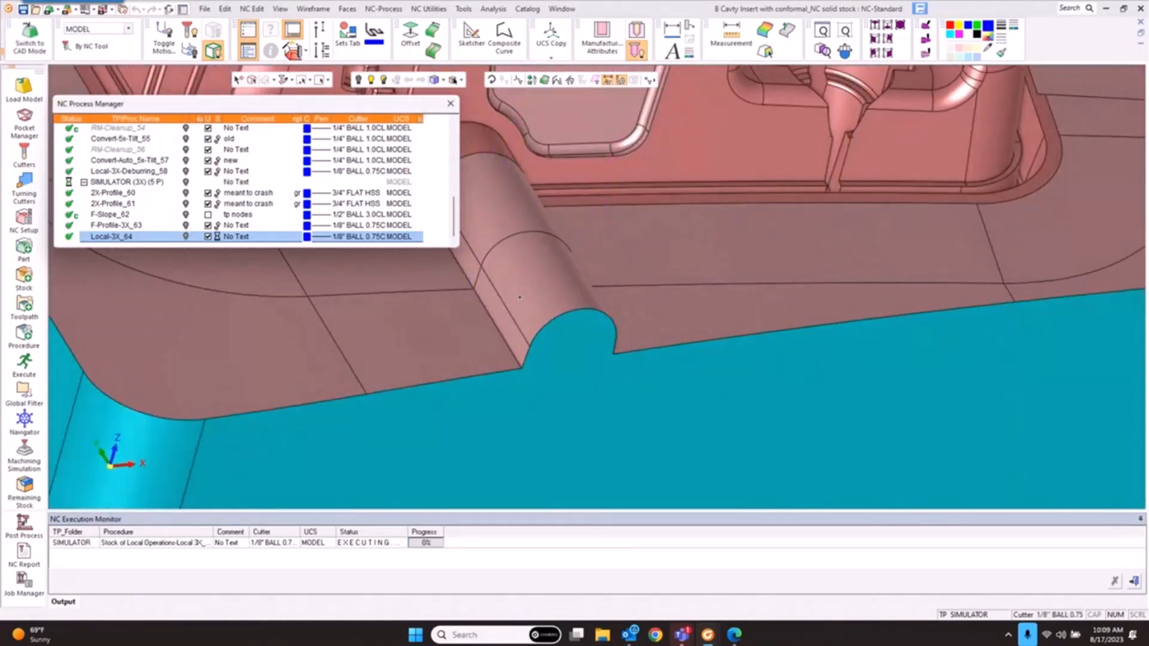
{"action": "scroll", "coordinate": [519, 298], "scroll_direction": "up", "scroll_amount": 5}
{"action": "scroll", "coordinate": [636, 281], "scroll_direction": "down", "scroll_amount": 5}
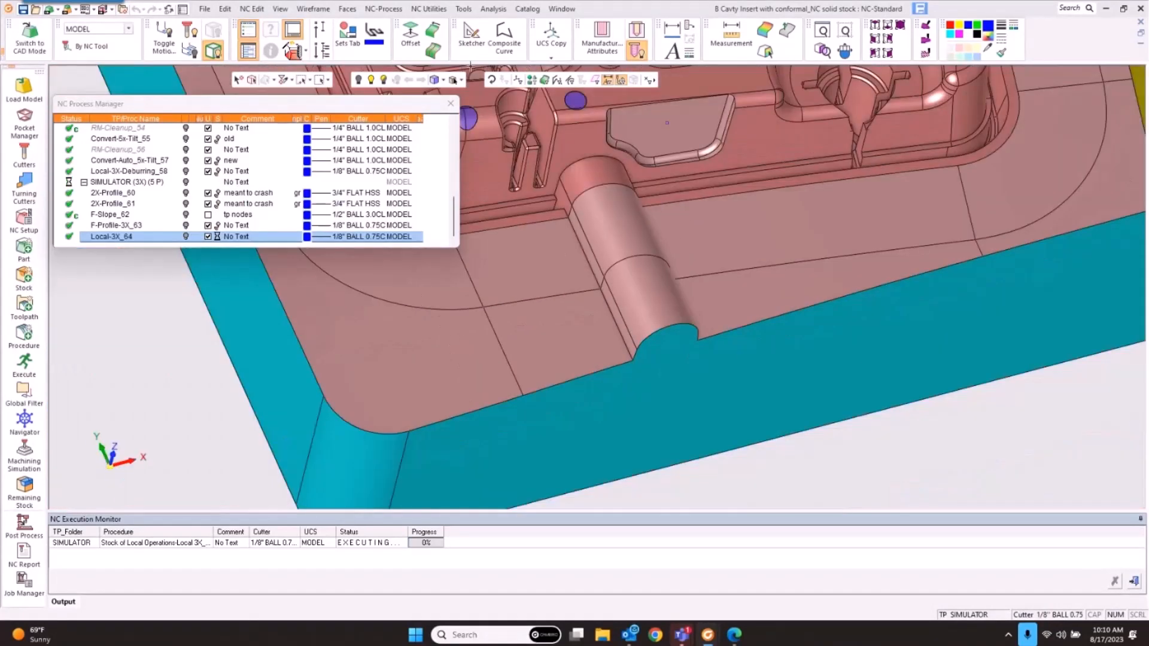
Step: Sketch a straight line across the boss, extending beyond it
{"action": "left_click", "coordinate": [471, 33]}
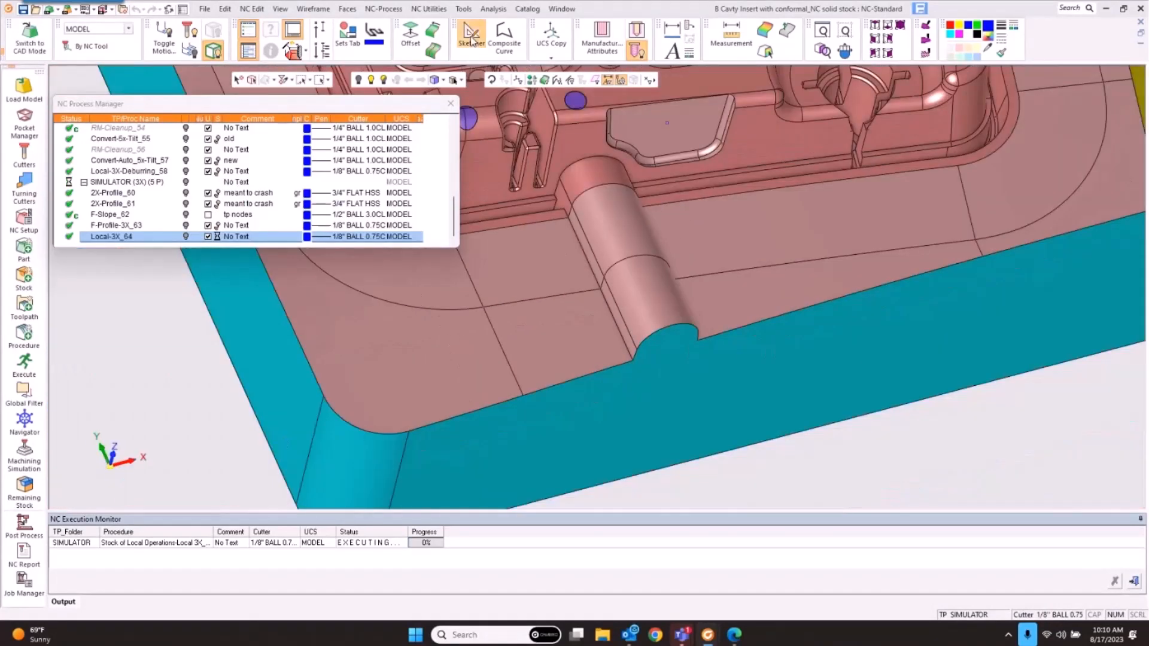
{"action": "left_click", "coordinate": [639, 262]}
{"action": "left_click", "coordinate": [639, 262]}
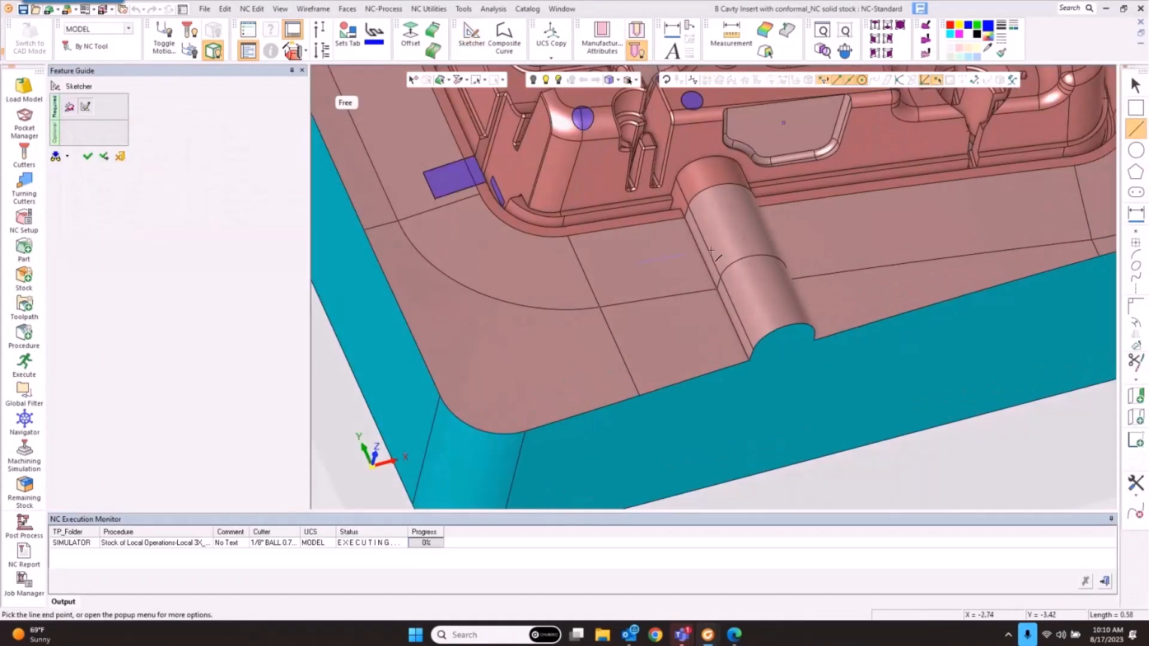
{"action": "left_click", "coordinate": [952, 206]}
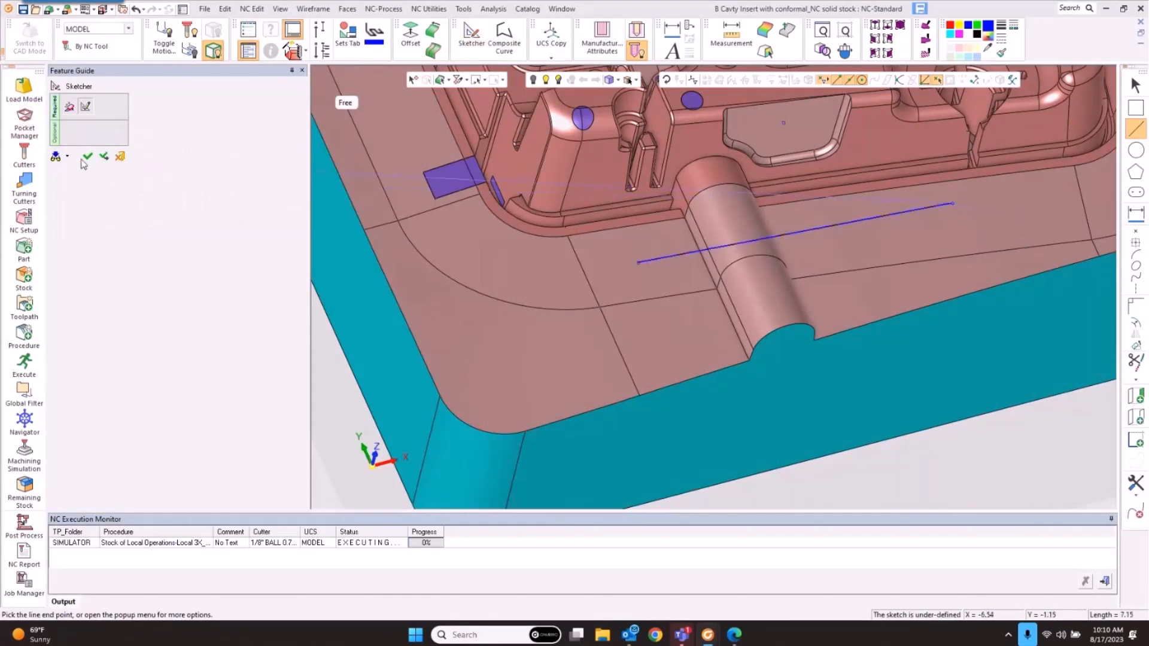
{"action": "left_click", "coordinate": [88, 156]}
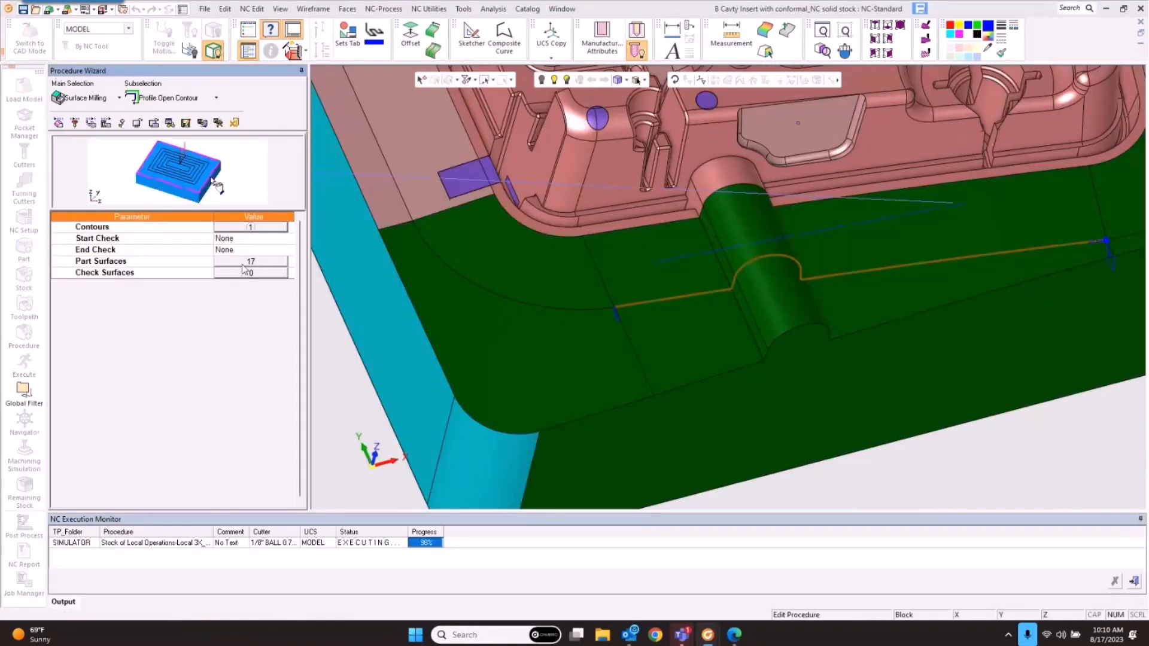
Step: Reset all F-Profile-3X_63 contours to the sketched line, then save and recompute
{"action": "left_click", "coordinate": [256, 228]}
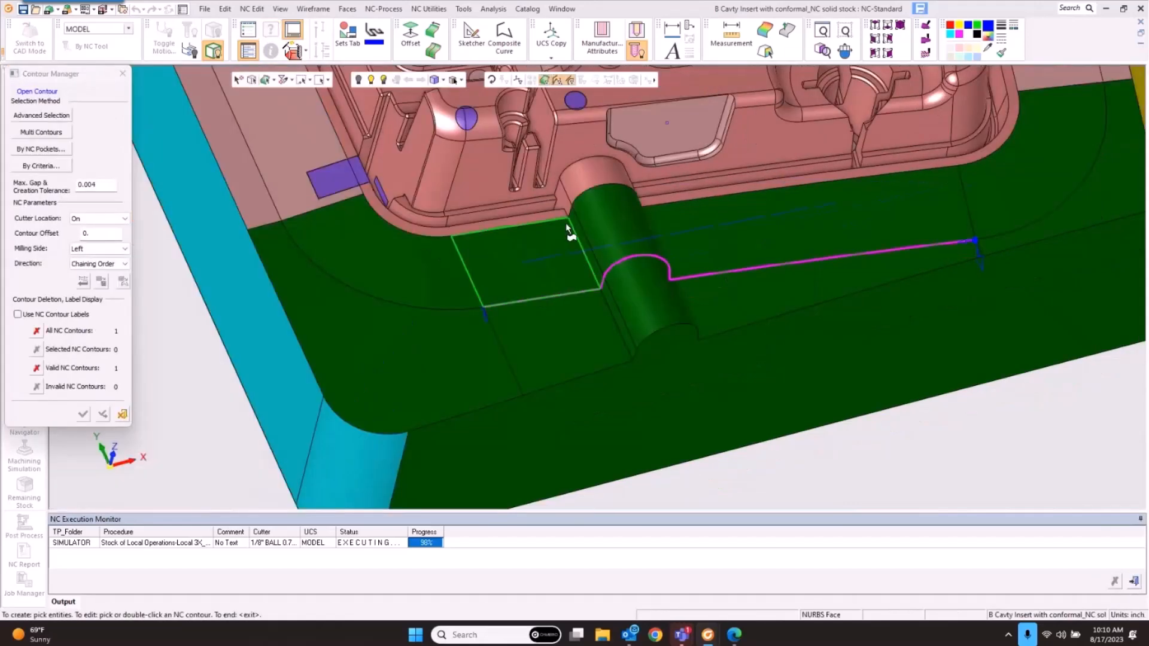
{"action": "right_click", "coordinate": [564, 227]}
{"action": "left_click", "coordinate": [585, 424]}
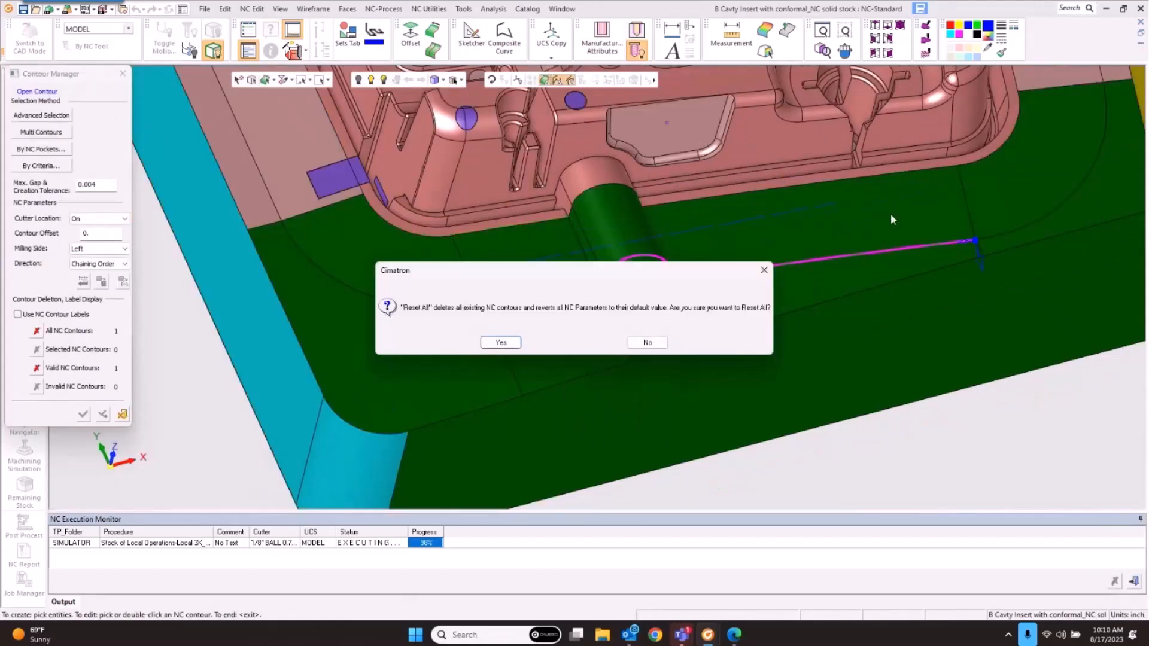
{"action": "key", "text": "Return"}
{"action": "left_click", "coordinate": [827, 204]}
{"action": "middle_click", "coordinate": [687, 217]}
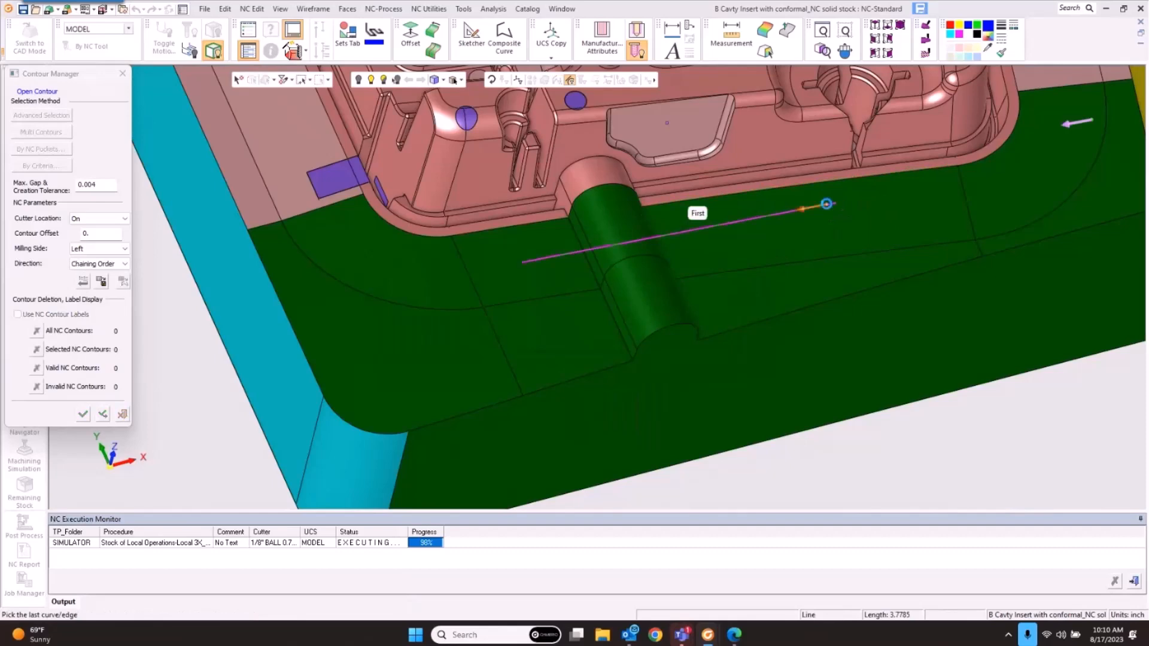
{"action": "middle_click", "coordinate": [656, 224]}
{"action": "mouse_move", "coordinate": [811, 306]}
{"action": "middle_mouse_down"}
{"action": "mouse_move", "coordinate": [823, 253]}
{"action": "mouse_move", "coordinate": [819, 294]}
{"action": "middle_mouse_up"}
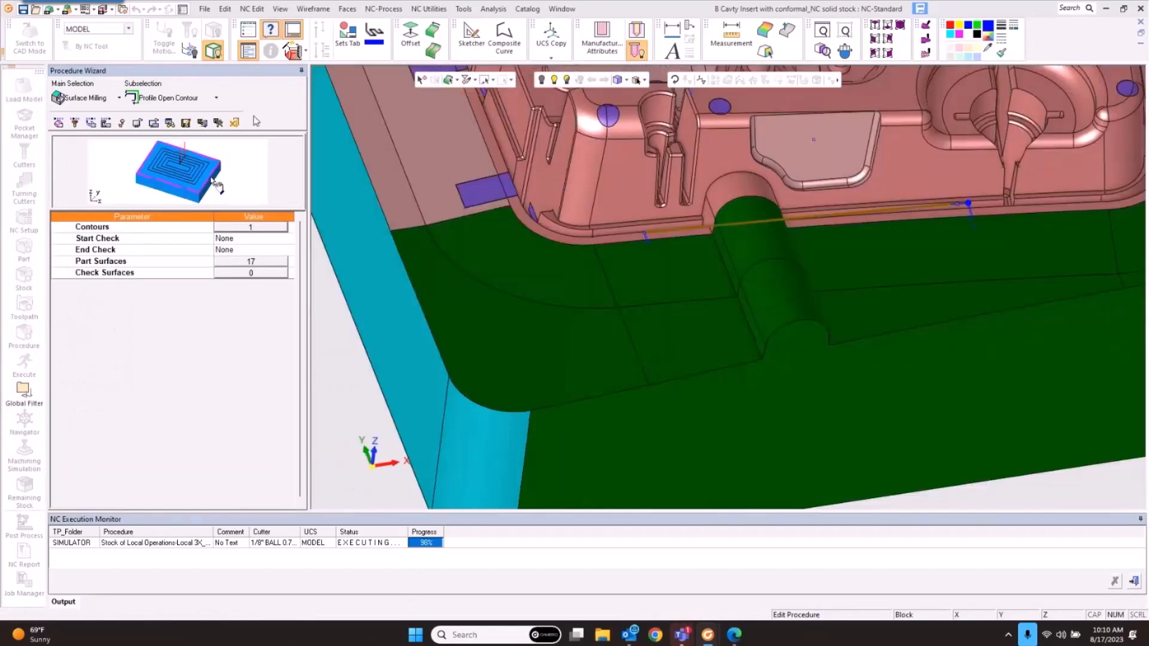
{"action": "left_click", "coordinate": [218, 122]}
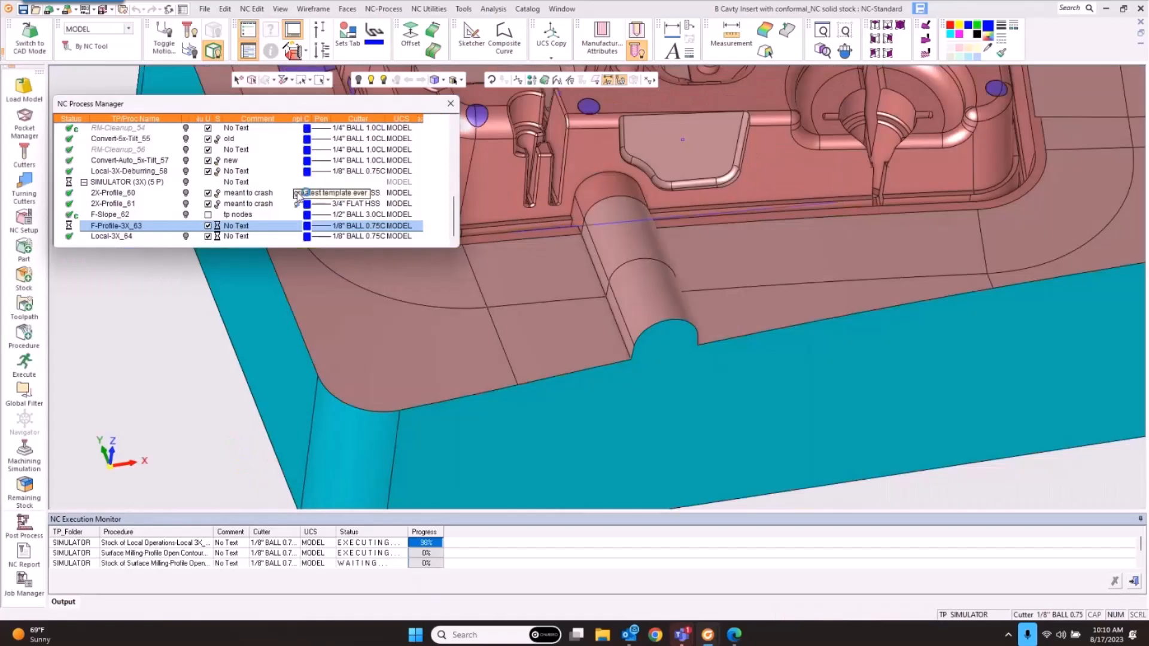
Step: Show the F-Profile-3X_63 toolpath and inspect its band over the boss
{"action": "left_click", "coordinate": [186, 226]}
{"action": "scroll", "coordinate": [647, 307], "scroll_direction": "up", "scroll_amount": 3}
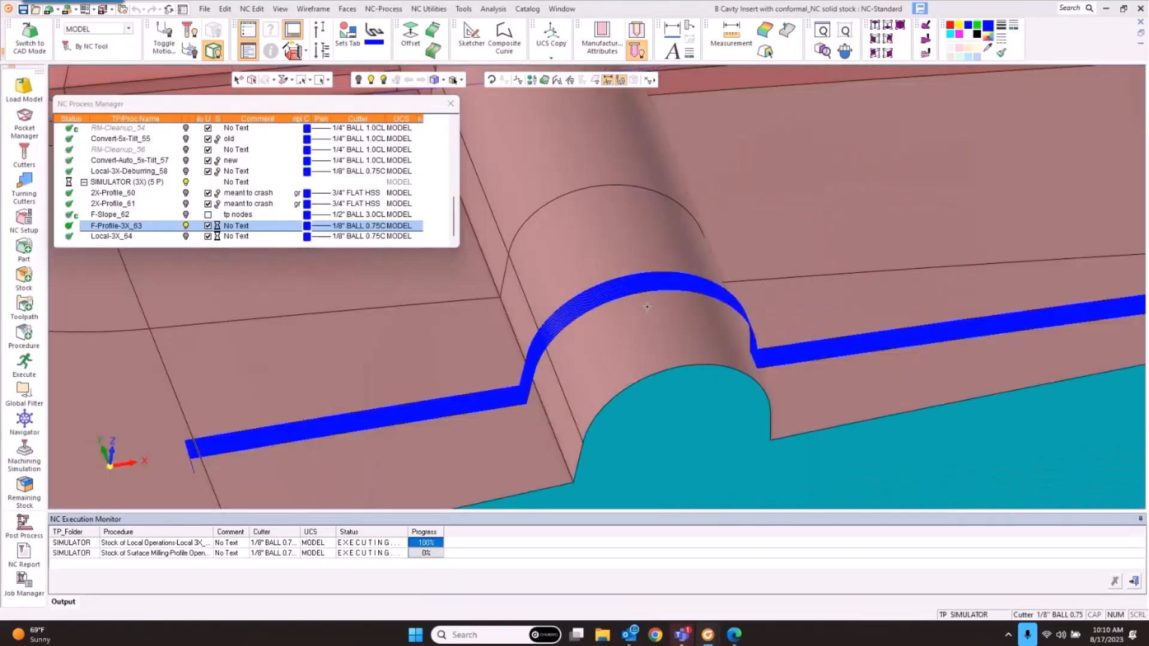
{"action": "middle_click_drag", "start_coordinate": [647, 307], "coordinate": [603, 322]}
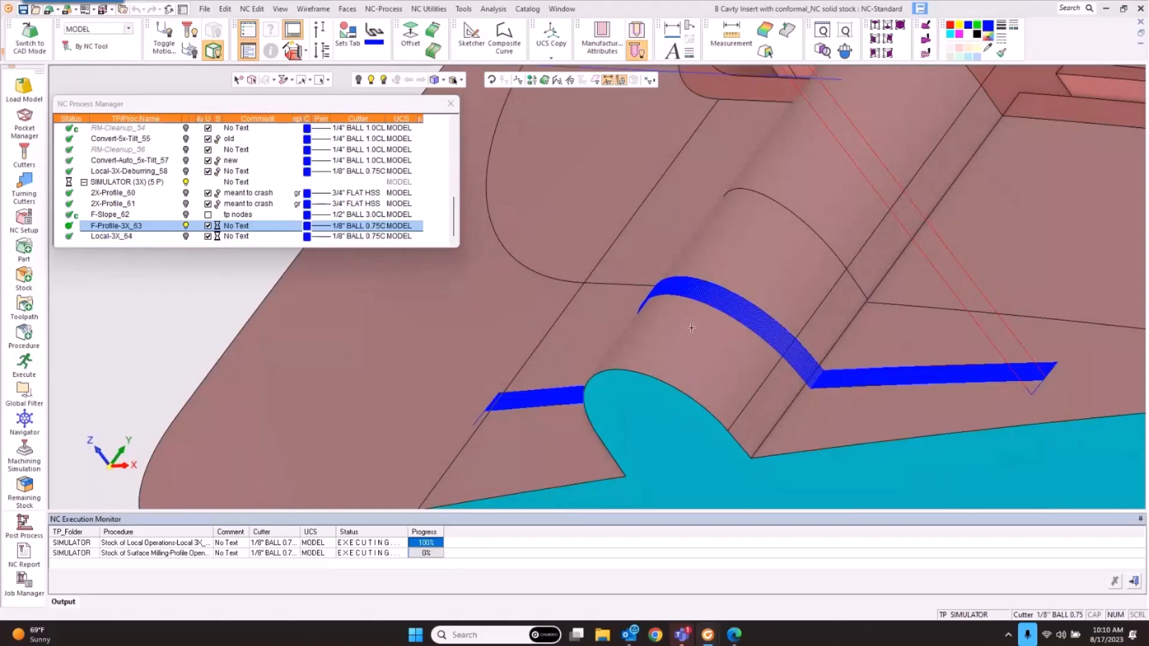
{"action": "scroll", "coordinate": [691, 327], "scroll_direction": "down", "scroll_amount": 4}
{"action": "middle_click_drag", "start_coordinate": [691, 327], "coordinate": [813, 314]}
{"action": "scroll", "coordinate": [812, 315], "scroll_direction": "up", "scroll_amount": 8}
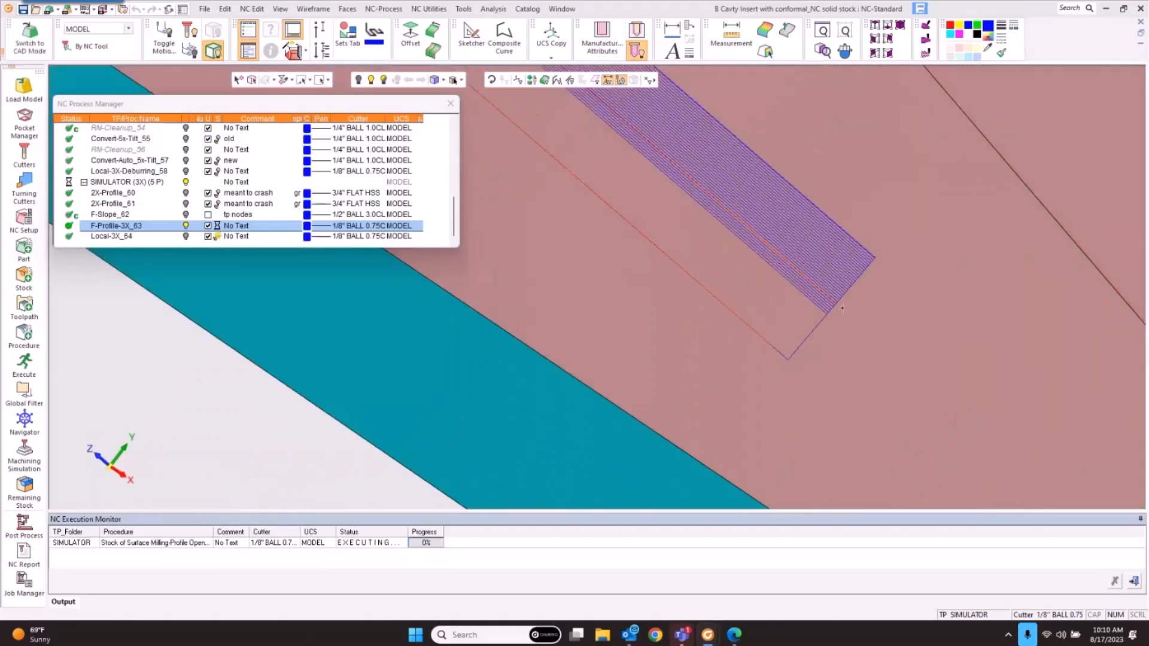
Step: Set F-Profile-3X_63's Approach and Retract distances to 0 and restart its calculation
{"action": "double_click", "coordinate": [119, 225]}
{"action": "left_click", "coordinate": [92, 124]}
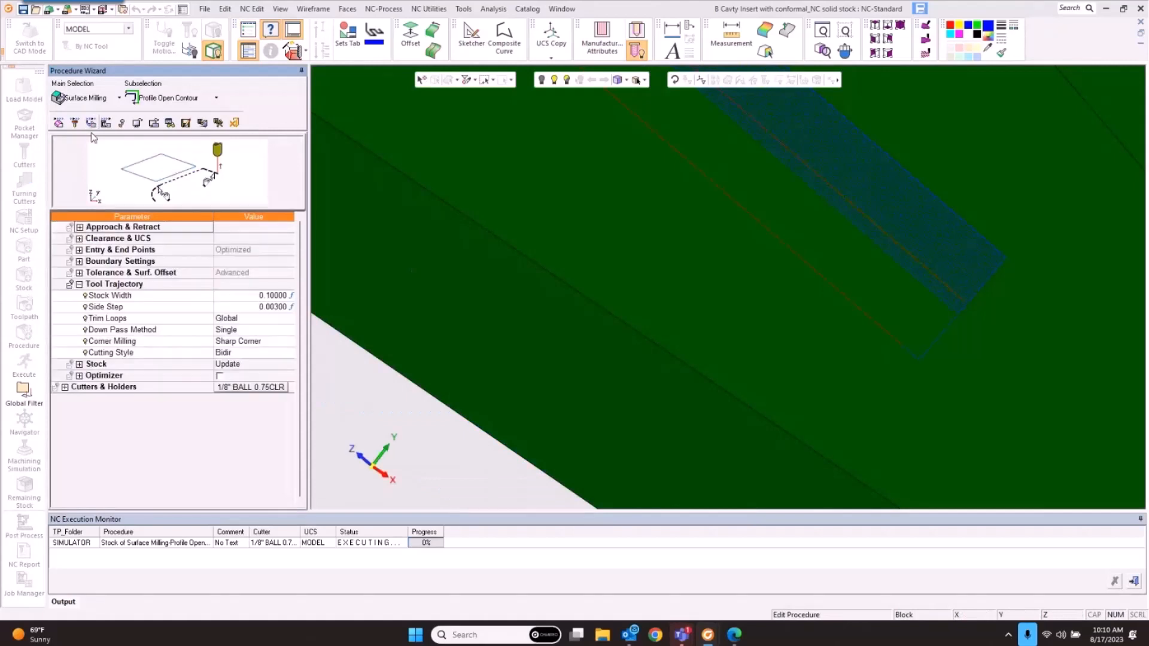
{"action": "left_click", "coordinate": [79, 227]}
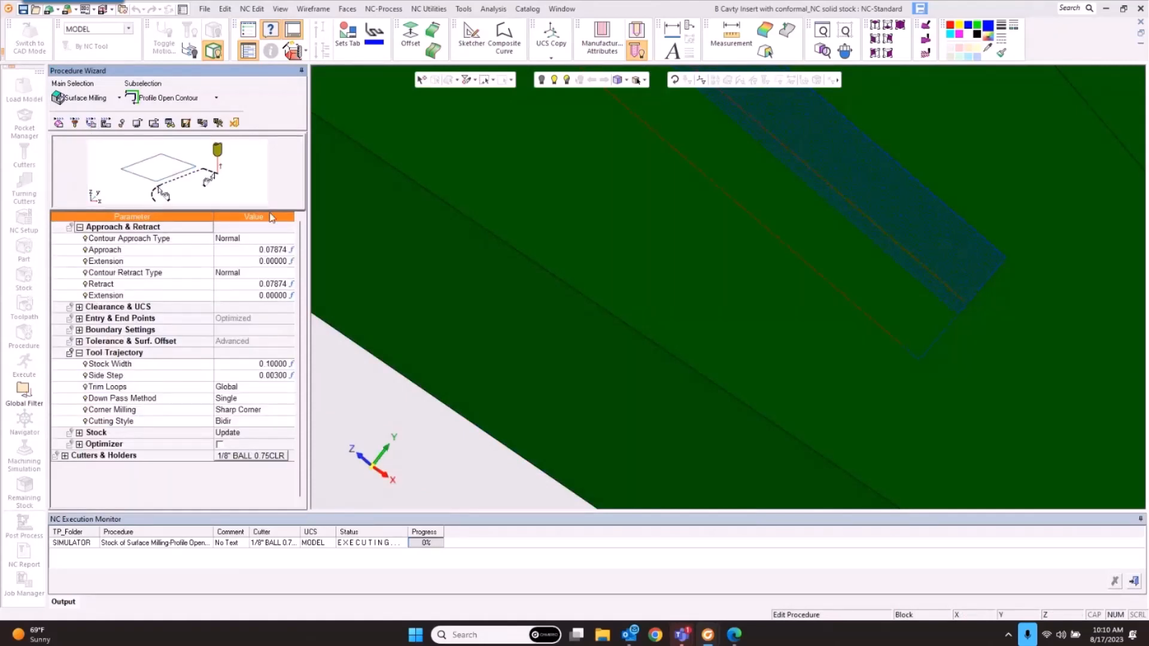
{"action": "left_click", "coordinate": [245, 250]}
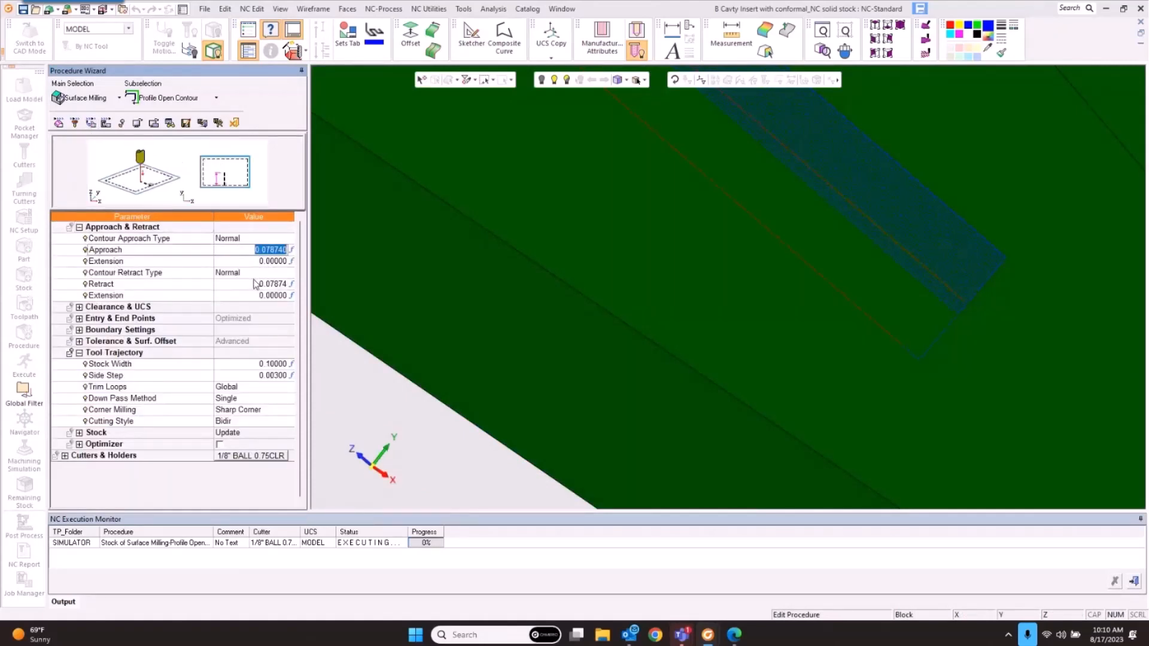
{"action": "type", "text": "0"}
{"action": "left_click", "coordinate": [245, 284]}
{"action": "type", "text": "0"}
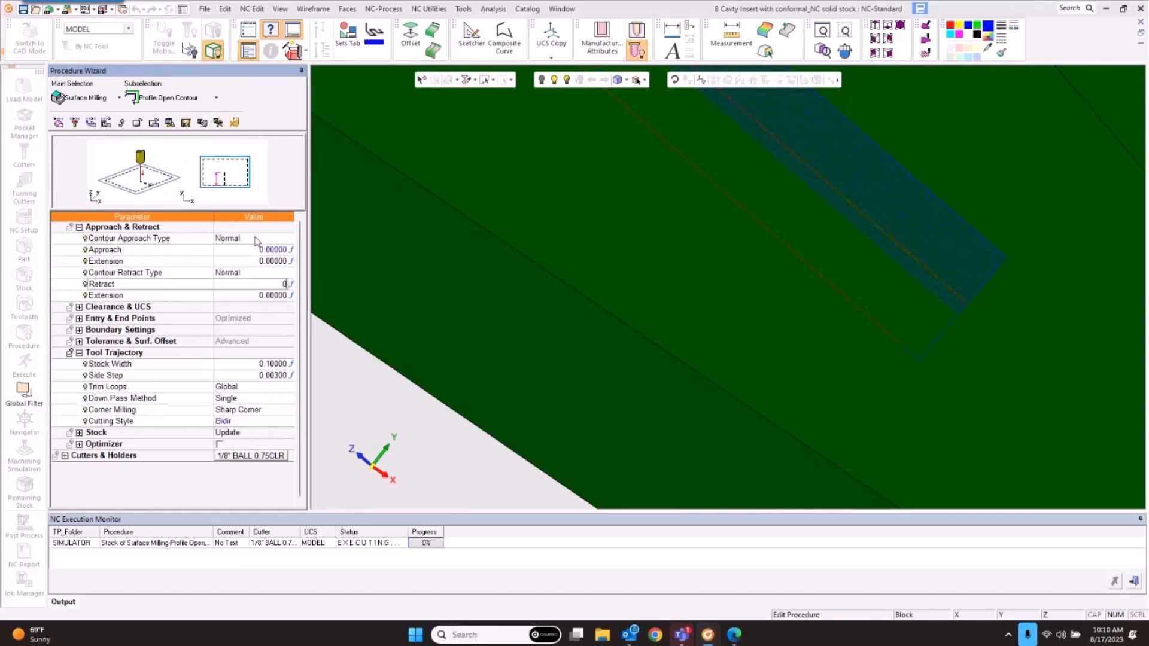
{"action": "left_click", "coordinate": [217, 122]}
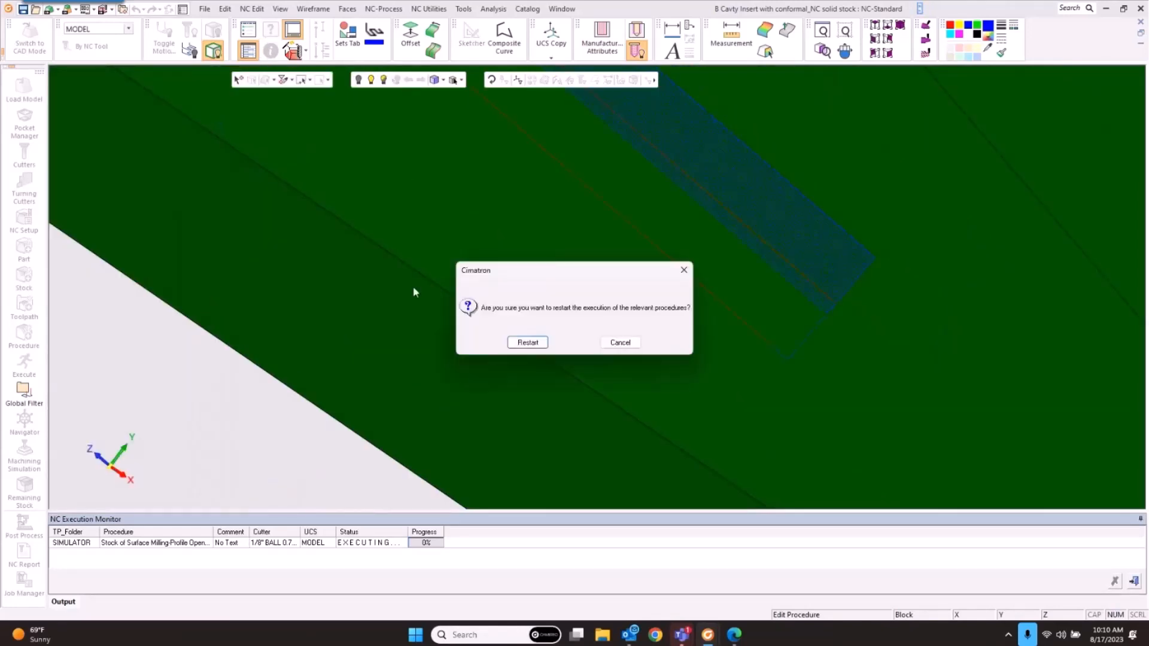
{"action": "left_click", "coordinate": [528, 343]}
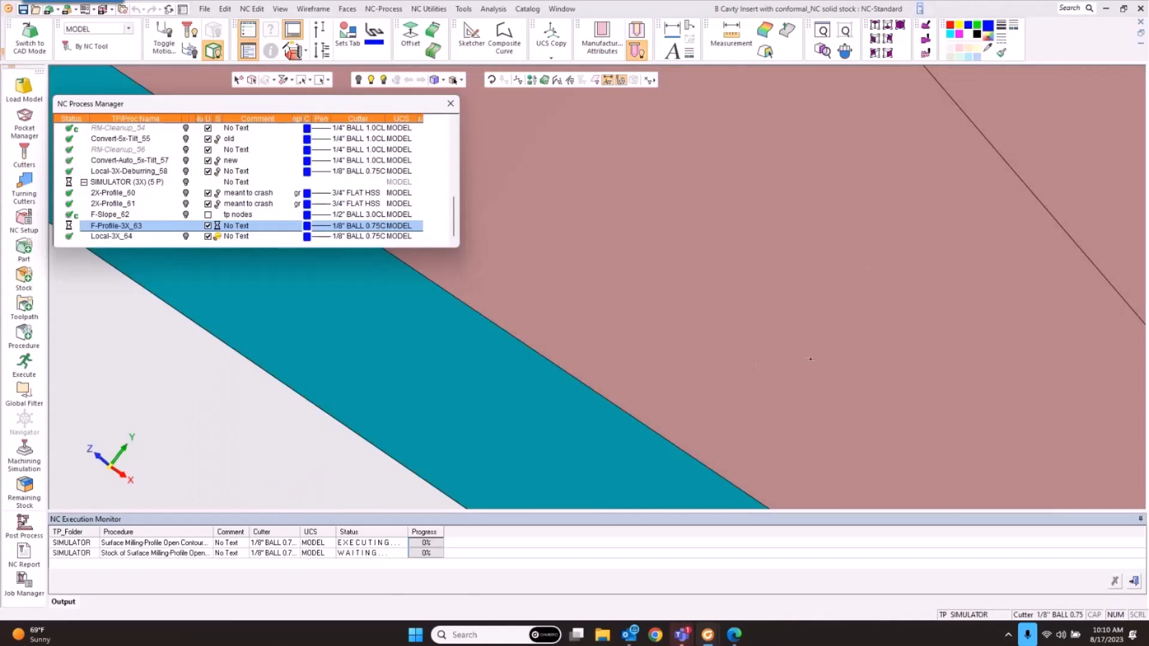
Step: Orbit to a side view showing the whole recomputed profile toolpath over the boss
{"action": "scroll", "coordinate": [706, 317], "scroll_direction": "down", "scroll_amount": 4}
{"action": "middle_click_drag", "start_coordinate": [704, 318], "coordinate": [804, 287]}
{"action": "scroll", "coordinate": [706, 341], "scroll_direction": "down", "scroll_amount": 2}
{"action": "middle_click_drag", "start_coordinate": [707, 341], "coordinate": [910, 295], "text": "ctrl"}
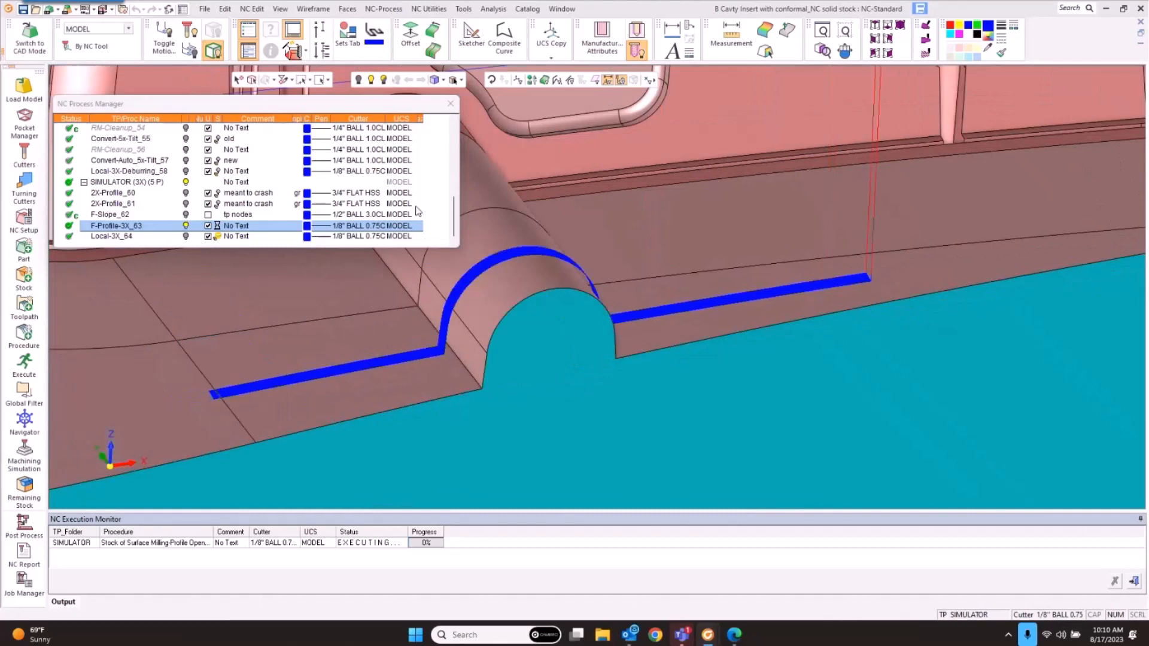
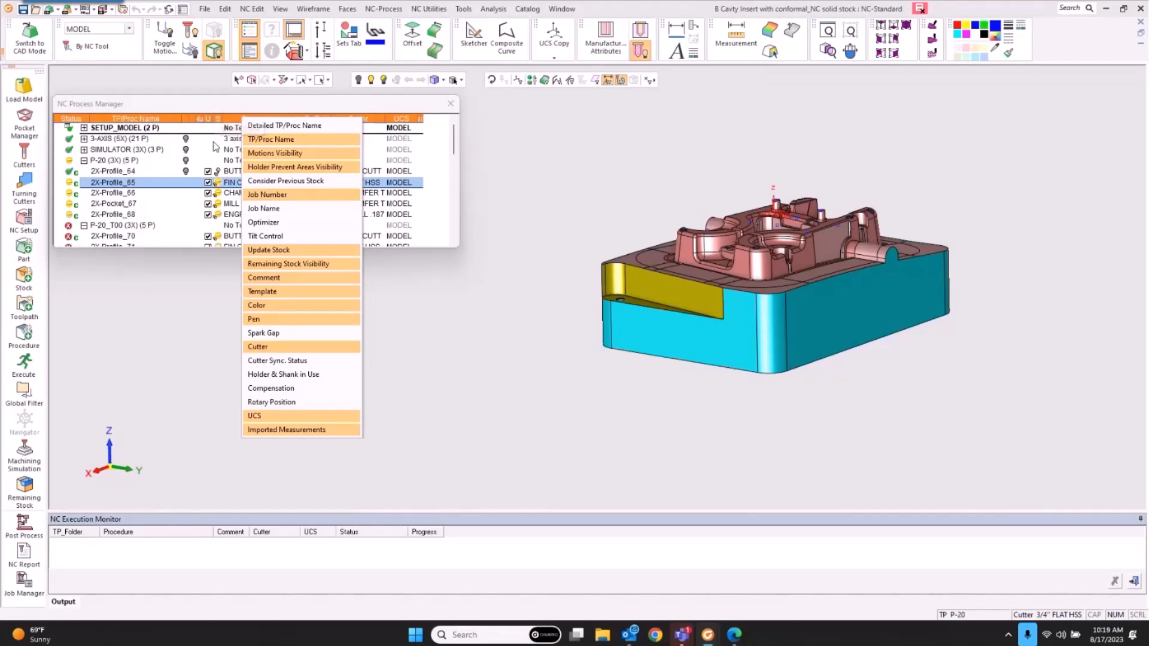
Step: Scroll down the NC Process Manager procedure list and close the column-selection menu
{"action": "scroll", "coordinate": [226, 230], "scroll_direction": "down", "scroll_amount": 2}
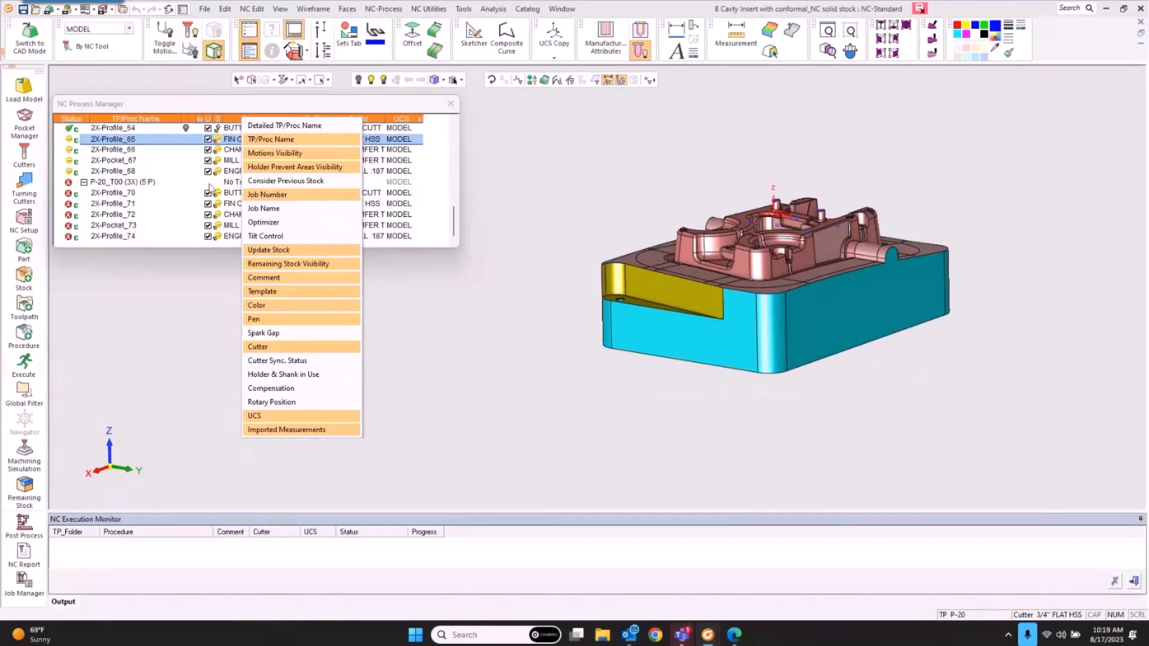
{"action": "left_click", "coordinate": [212, 118]}
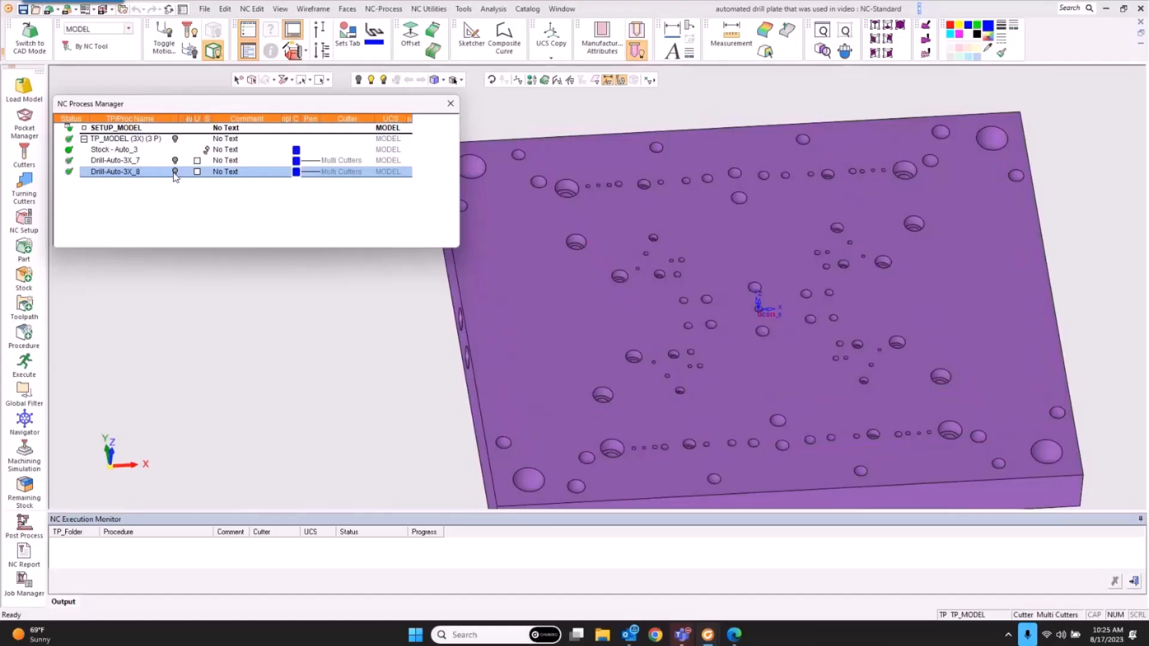
Step: Create a new procedure with Main Selection Drill and Subselection Automated Drill 5x
{"action": "right_click", "coordinate": [128, 172]}
{"action": "mouse_move", "coordinate": [179, 177]}
{"action": "left_click", "coordinate": [284, 208]}
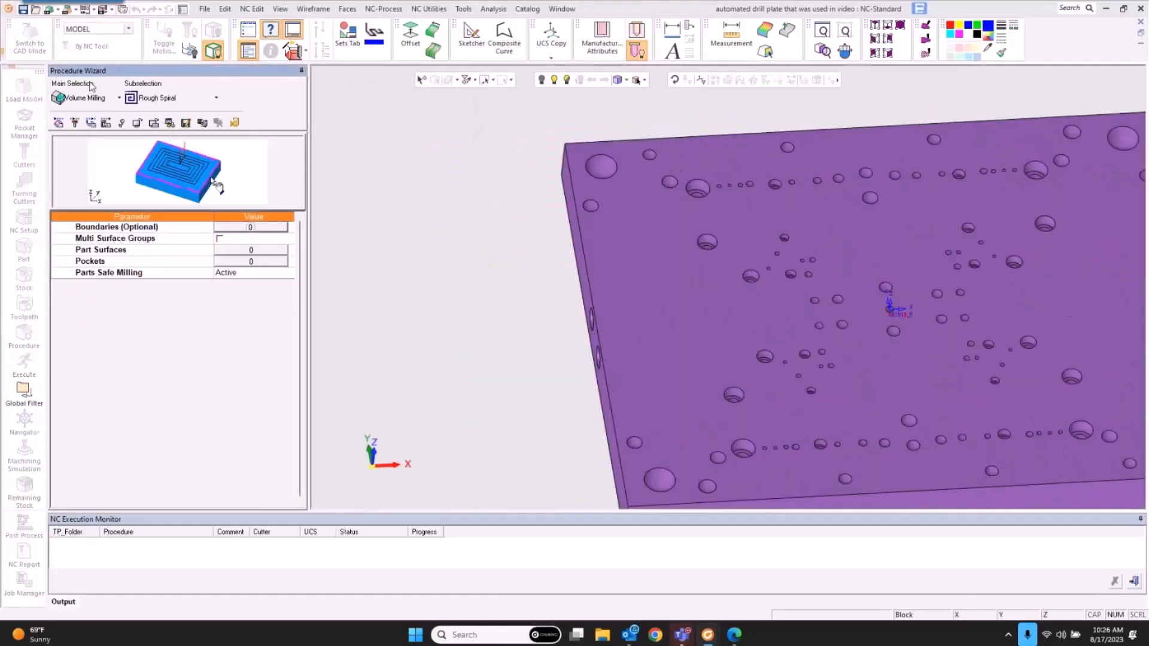
{"action": "left_click", "coordinate": [87, 98]}
{"action": "left_click", "coordinate": [83, 195]}
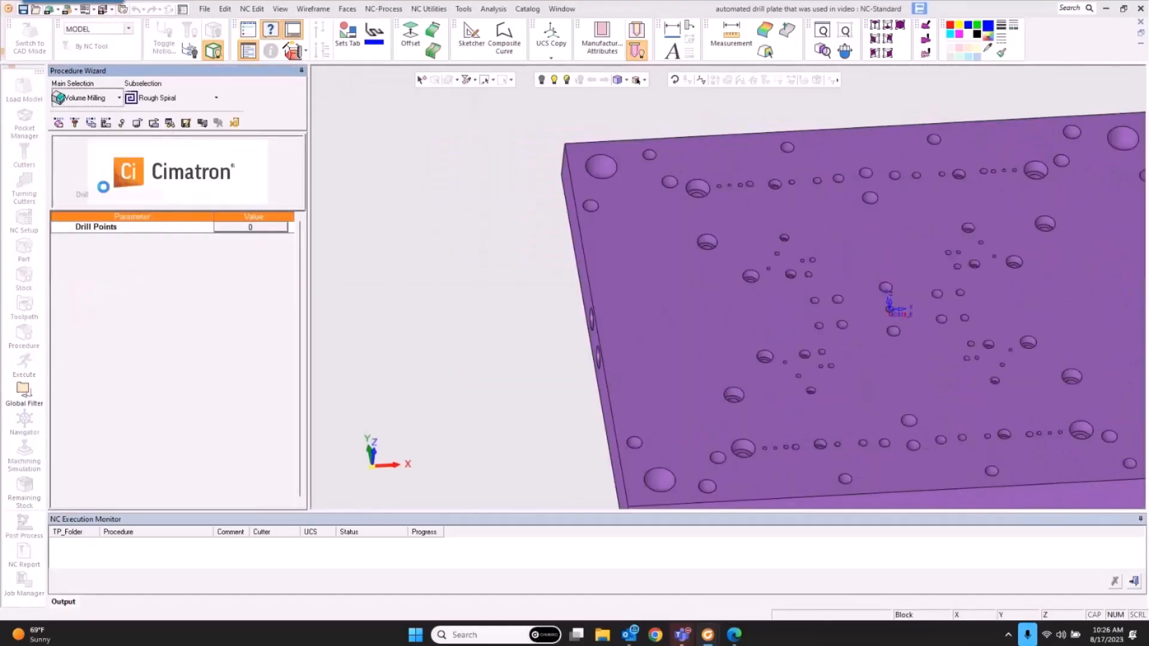
{"action": "left_click", "coordinate": [174, 100]}
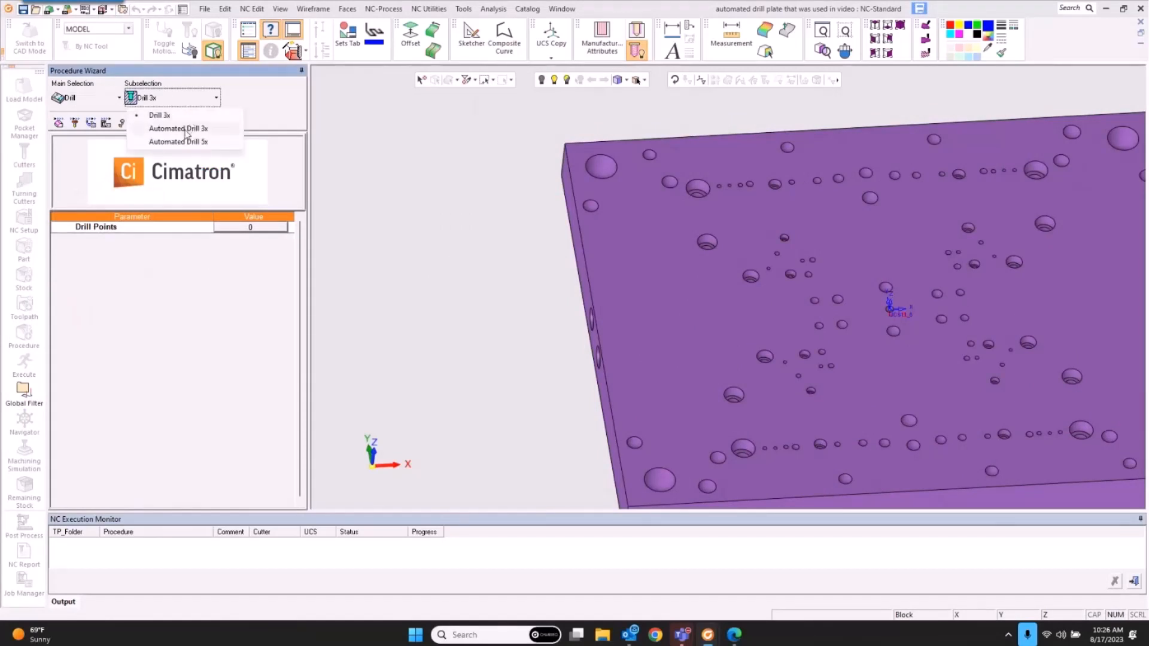
{"action": "left_click", "coordinate": [185, 142]}
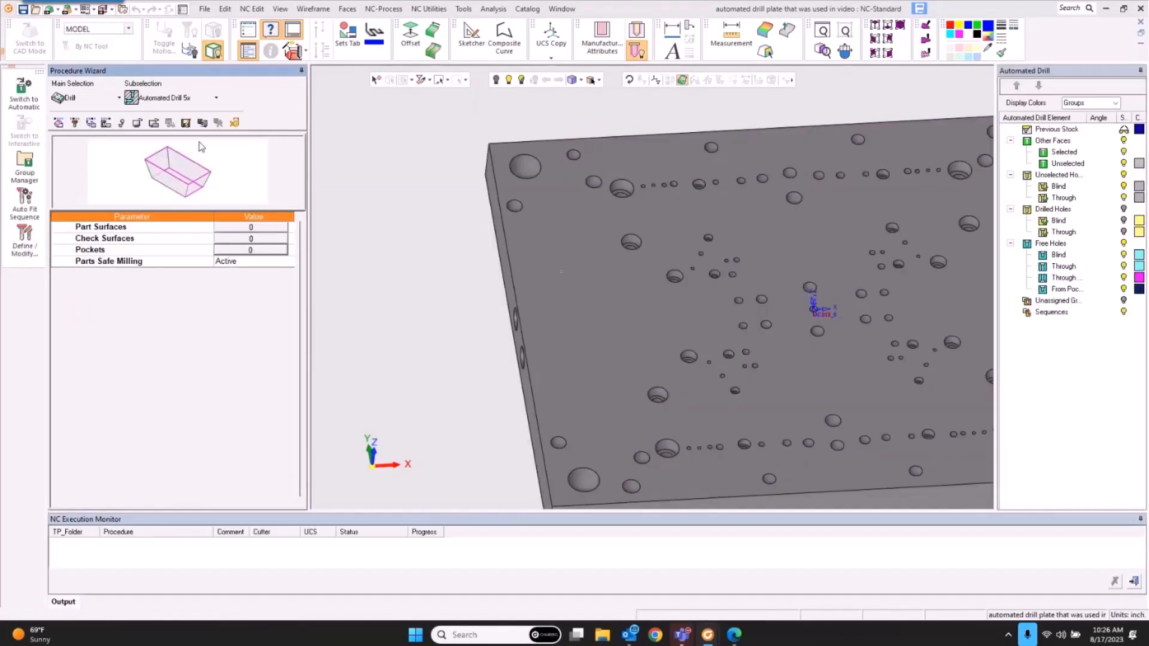
Step: Select all faces of the drill plate as the procedure's part surfaces
{"action": "left_click", "coordinate": [262, 228]}
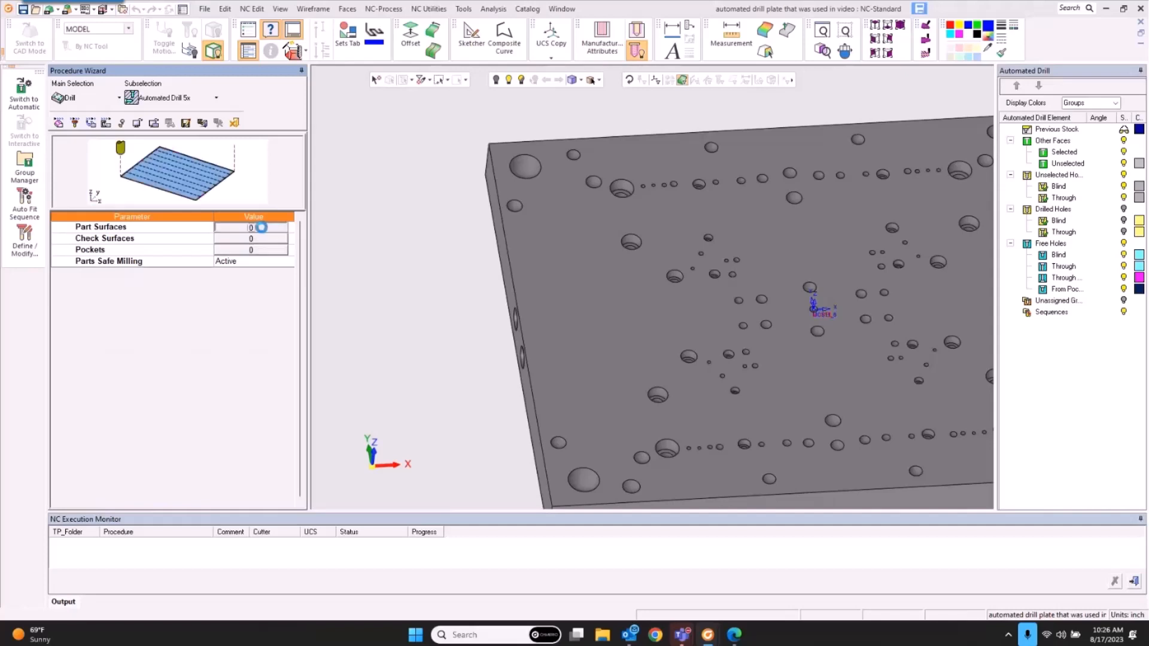
{"action": "left_click_drag", "start_coordinate": [726, 382], "coordinate": [823, 392]}
{"action": "middle_click", "coordinate": [662, 354]}
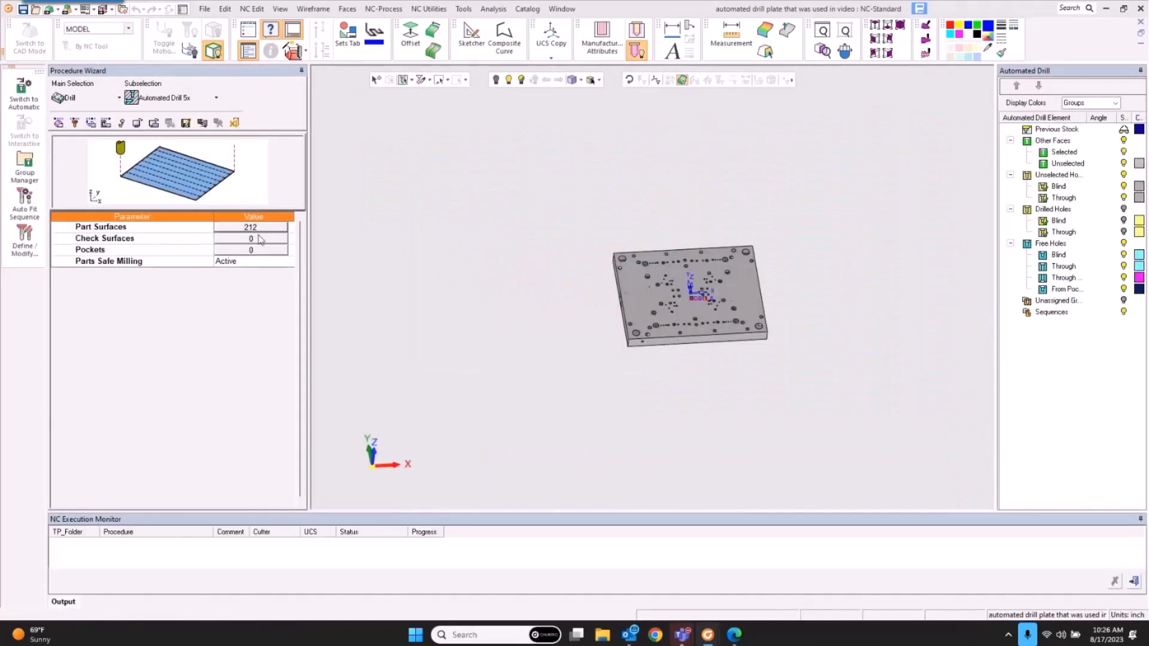
Step: Auto-group the plate's holes and review the Multi_1/4 and three 1/4-18 groups
{"action": "left_click", "coordinate": [25, 167]}
{"action": "left_click_drag", "start_coordinate": [602, 195], "coordinate": [915, 397]}
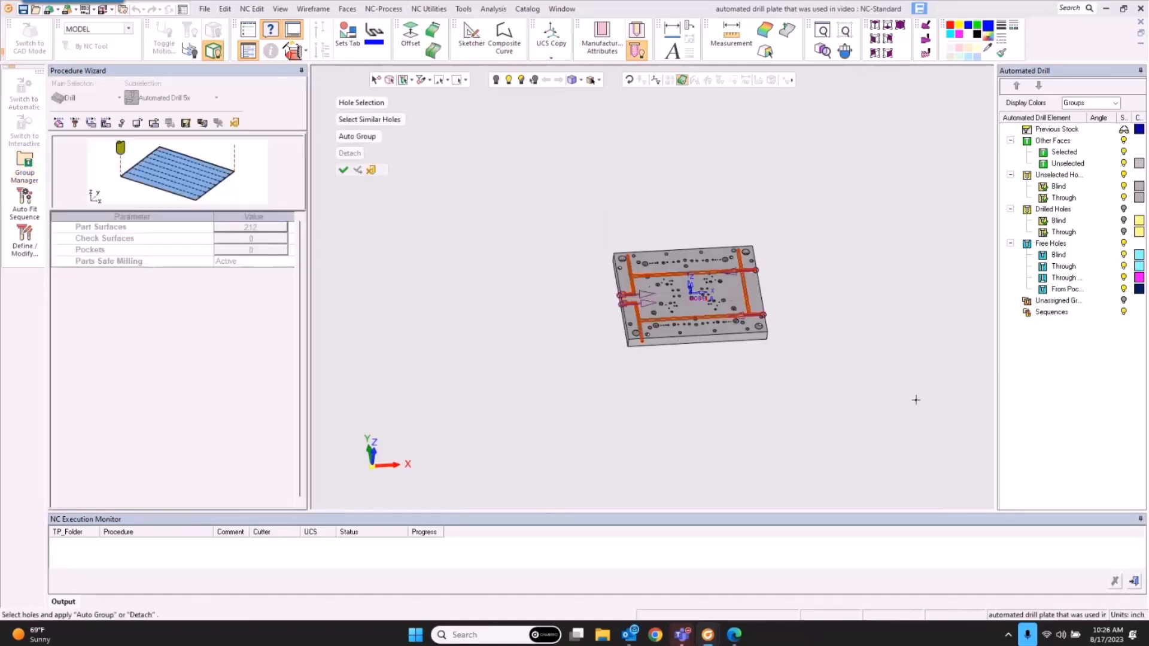
{"action": "middle_click", "coordinate": [682, 389]}
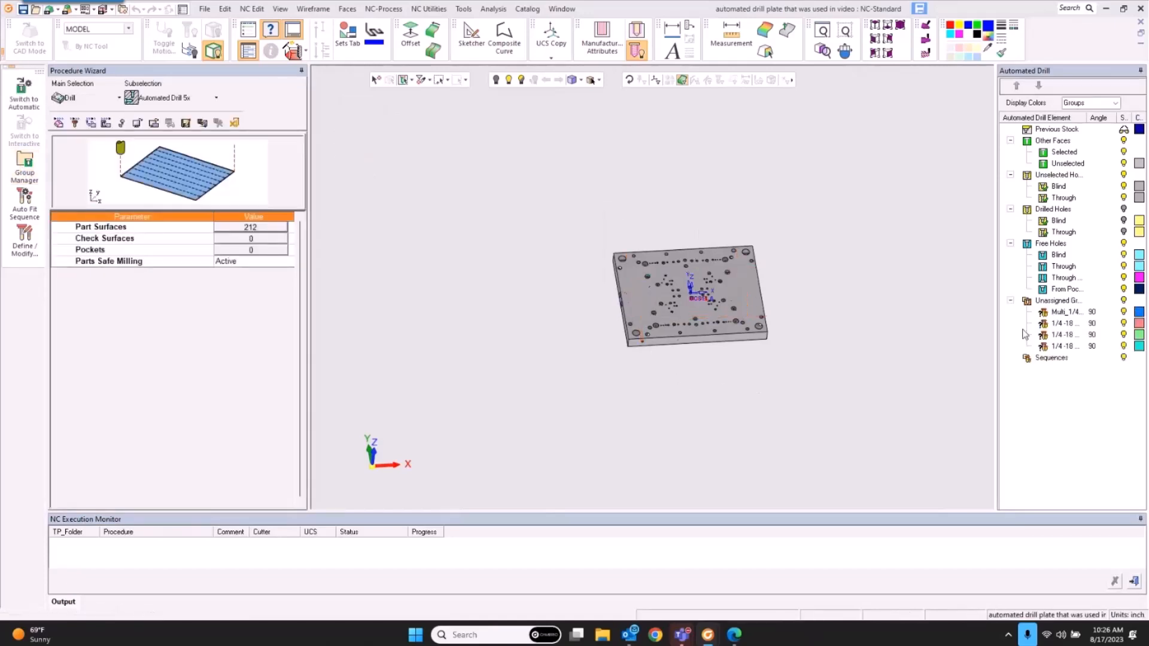
{"action": "left_click", "coordinate": [1064, 312]}
{"action": "left_click", "coordinate": [1064, 323]}
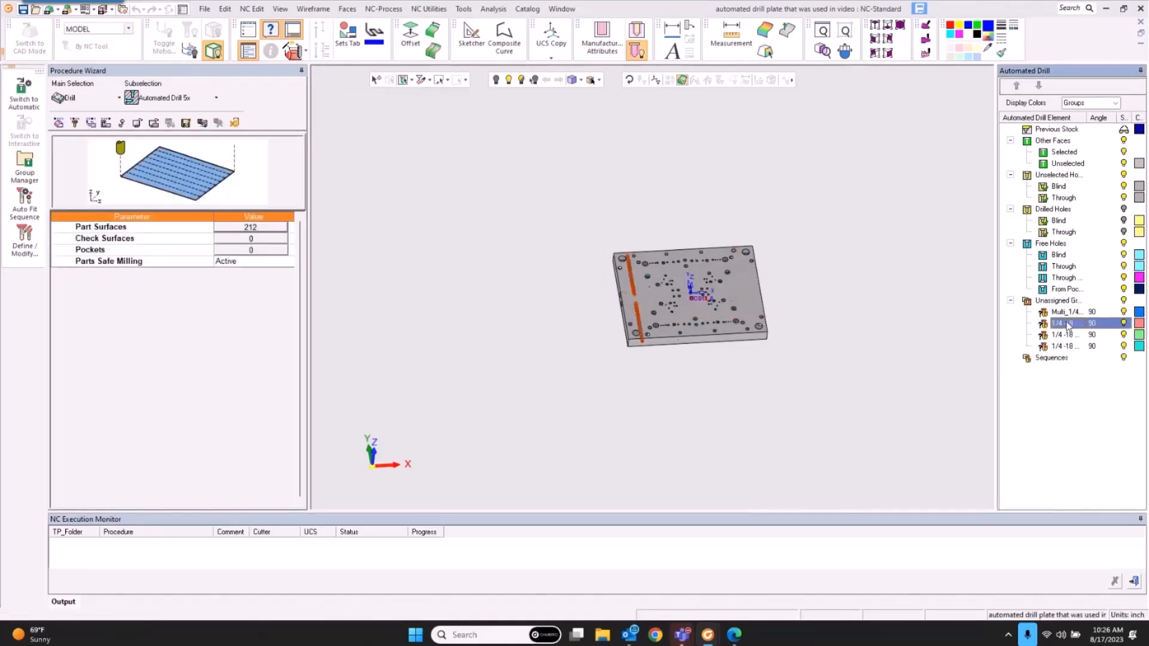
{"action": "left_click", "coordinate": [1066, 335]}
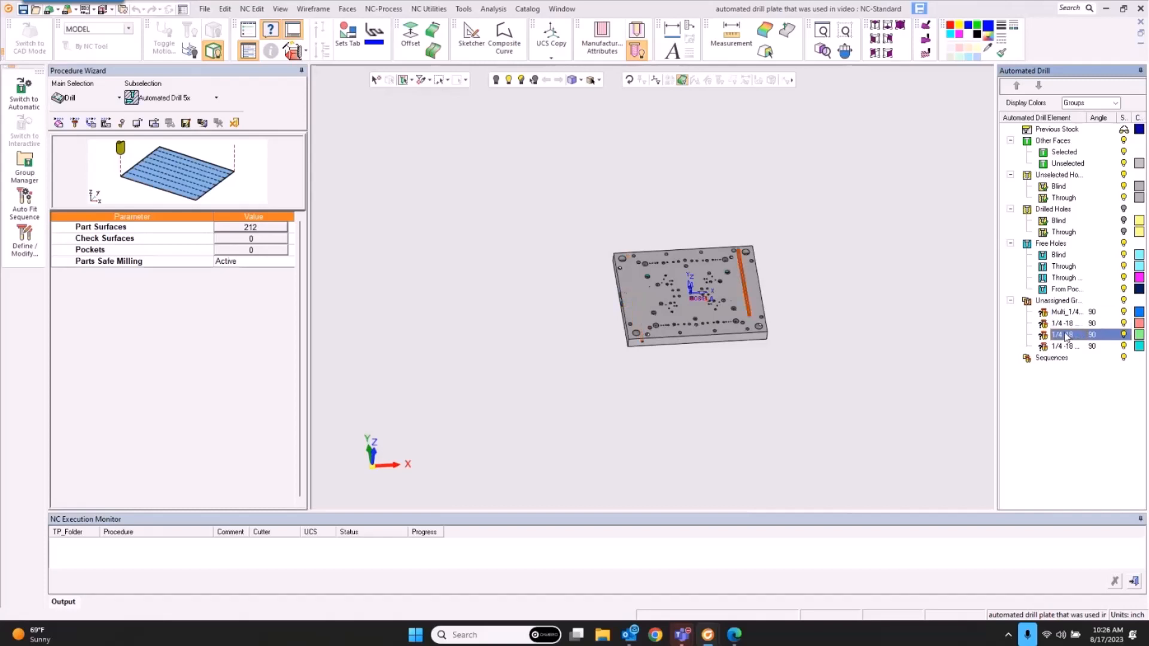
{"action": "left_click", "coordinate": [1064, 347]}
{"action": "left_click", "coordinate": [1064, 334]}
{"action": "left_click", "coordinate": [1061, 324]}
{"action": "left_click", "coordinate": [1062, 313]}
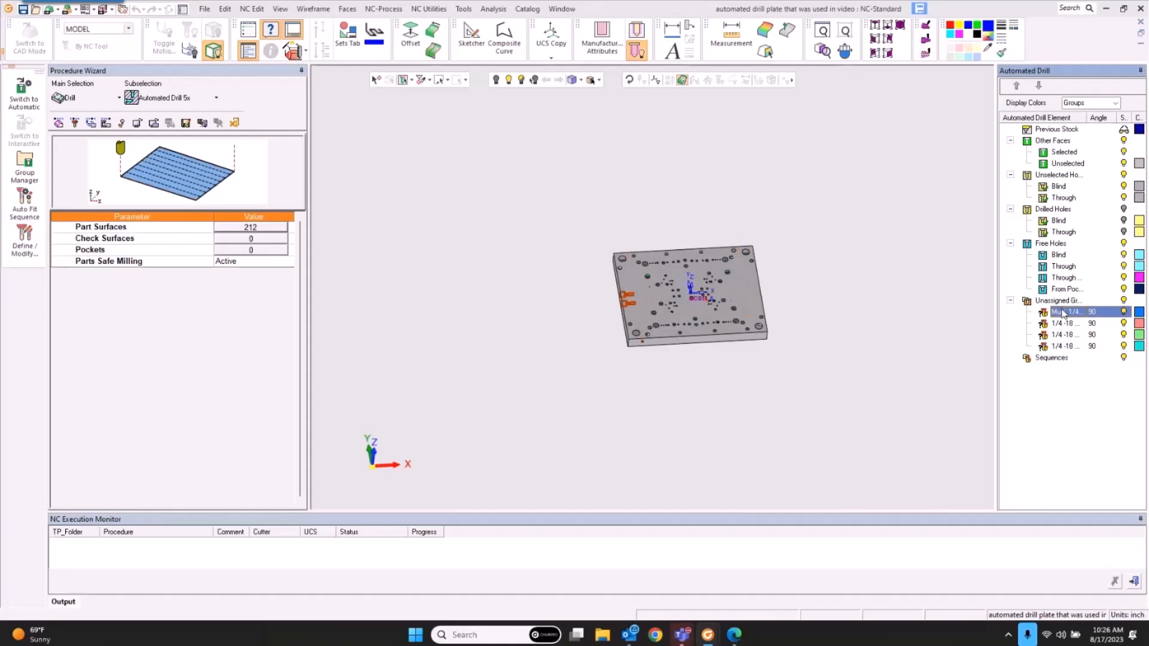
Step: Load the 1_4 NPT sequence onto Multi_1/4, creating spot drill, 7/16 drill and thread mill cutters
{"action": "double_click", "coordinate": [1063, 312]}
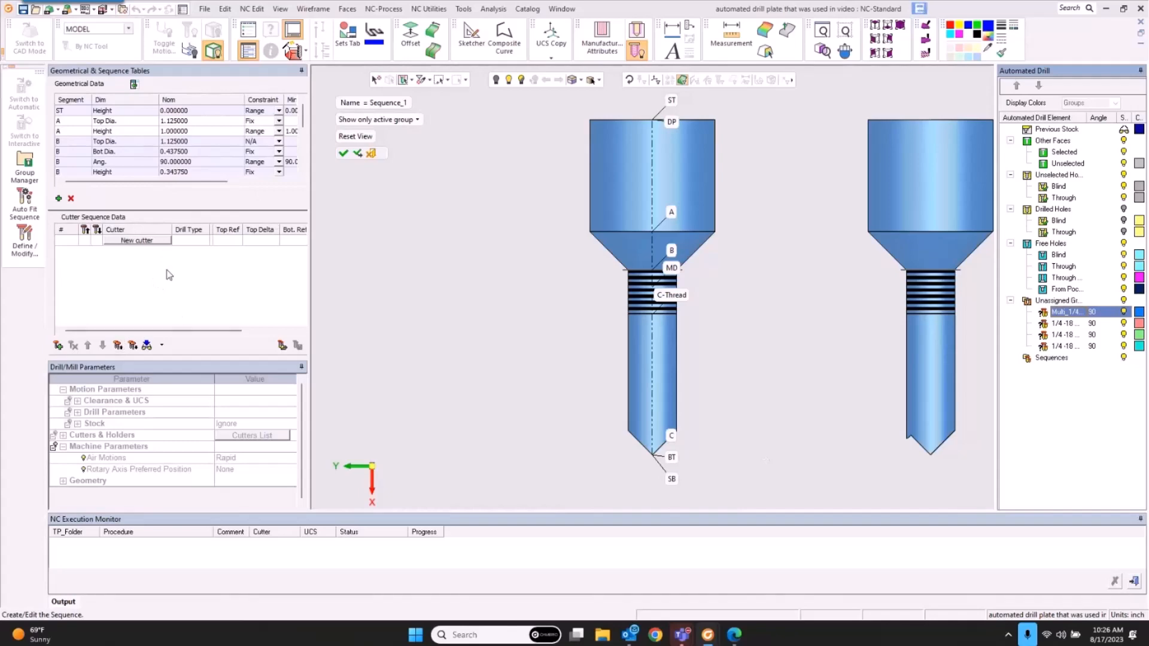
{"action": "left_click", "coordinate": [282, 345]}
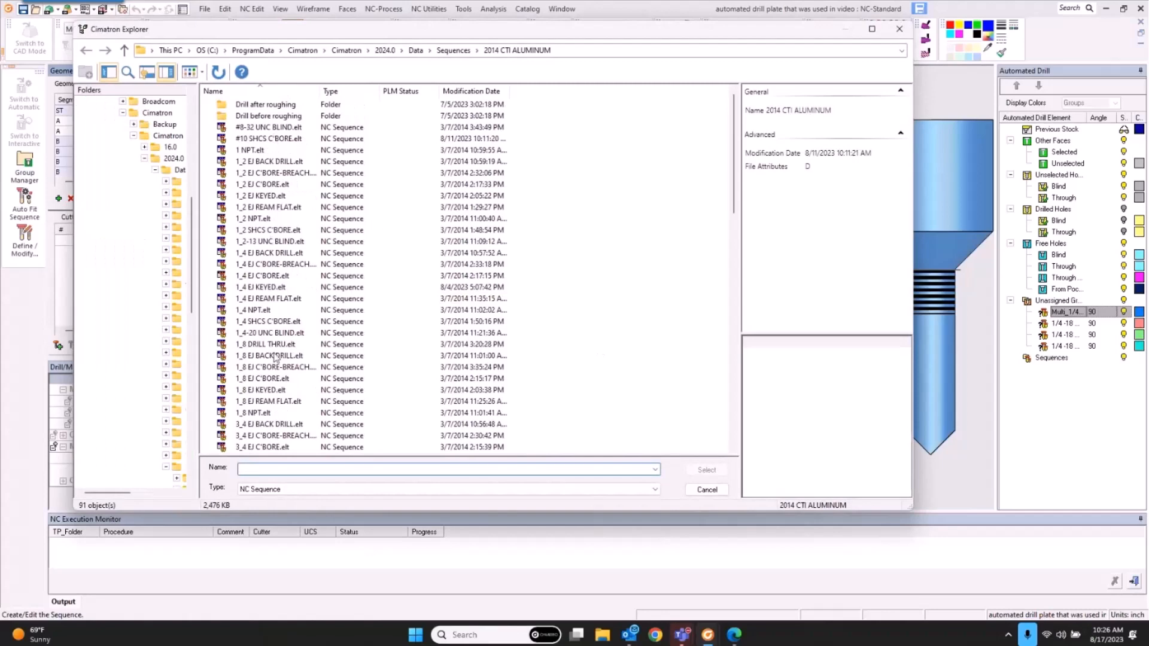
{"action": "left_click", "coordinate": [254, 310]}
{"action": "left_click", "coordinate": [707, 469]}
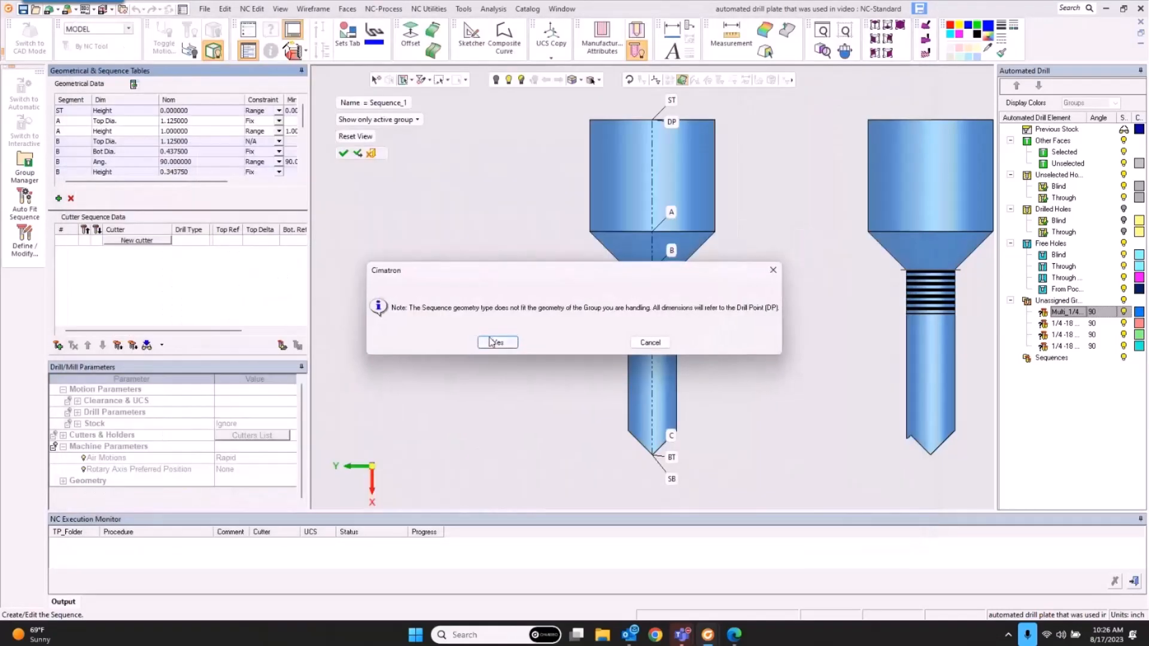
{"action": "left_click", "coordinate": [495, 340]}
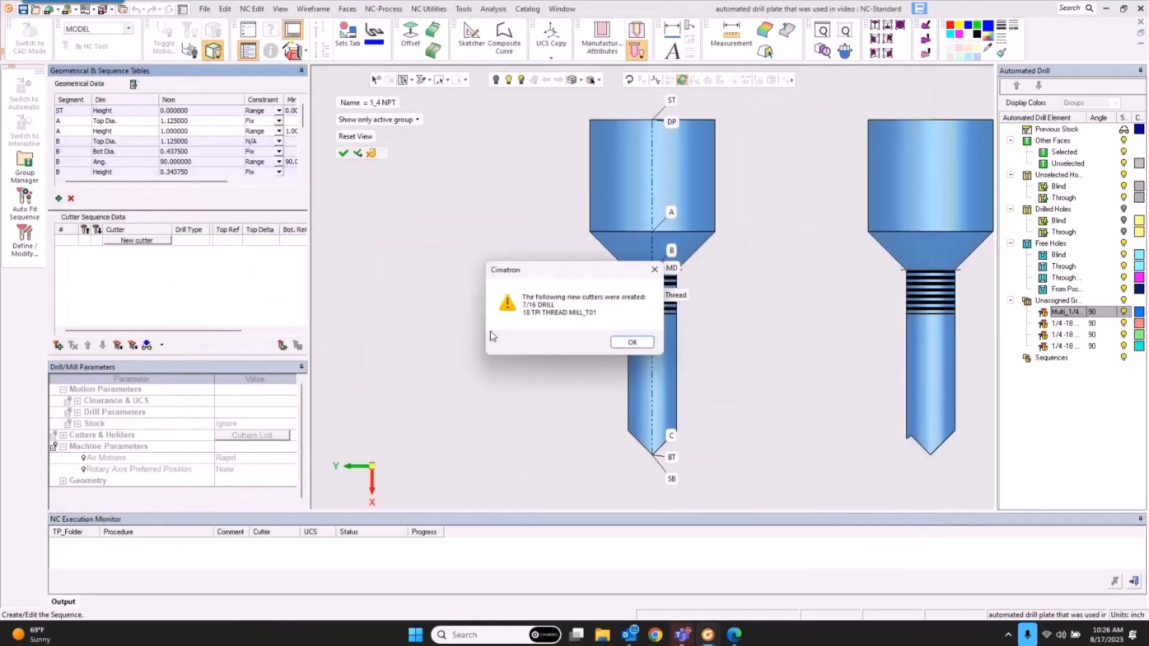
{"action": "left_click", "coordinate": [633, 341]}
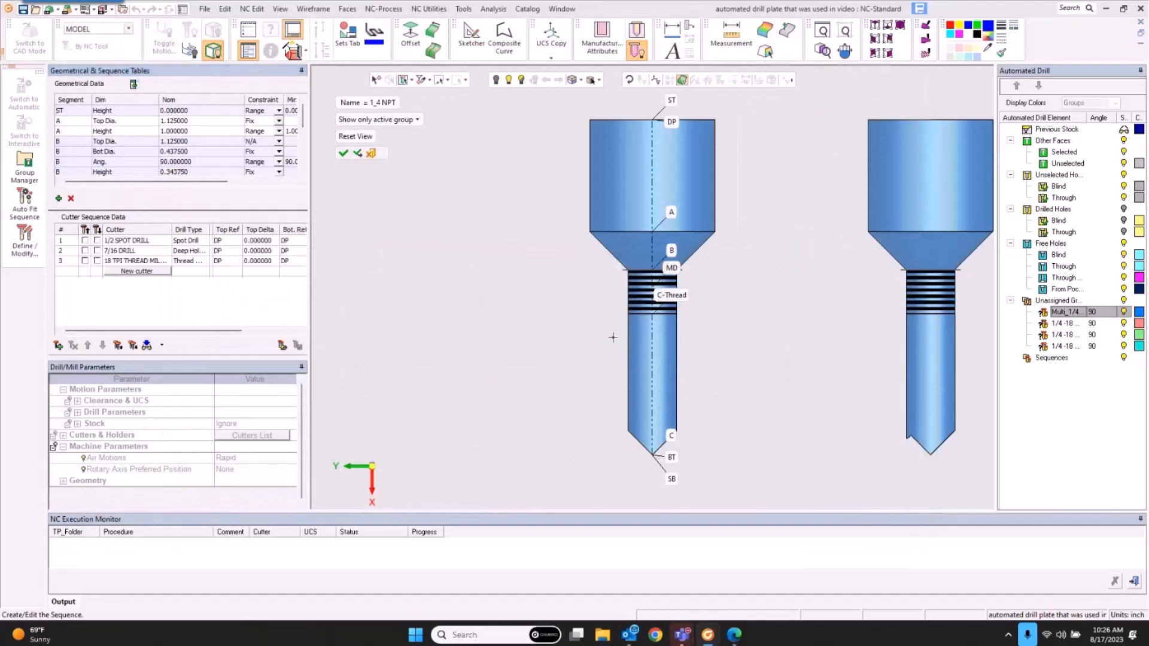
{"action": "left_click", "coordinate": [97, 261]}
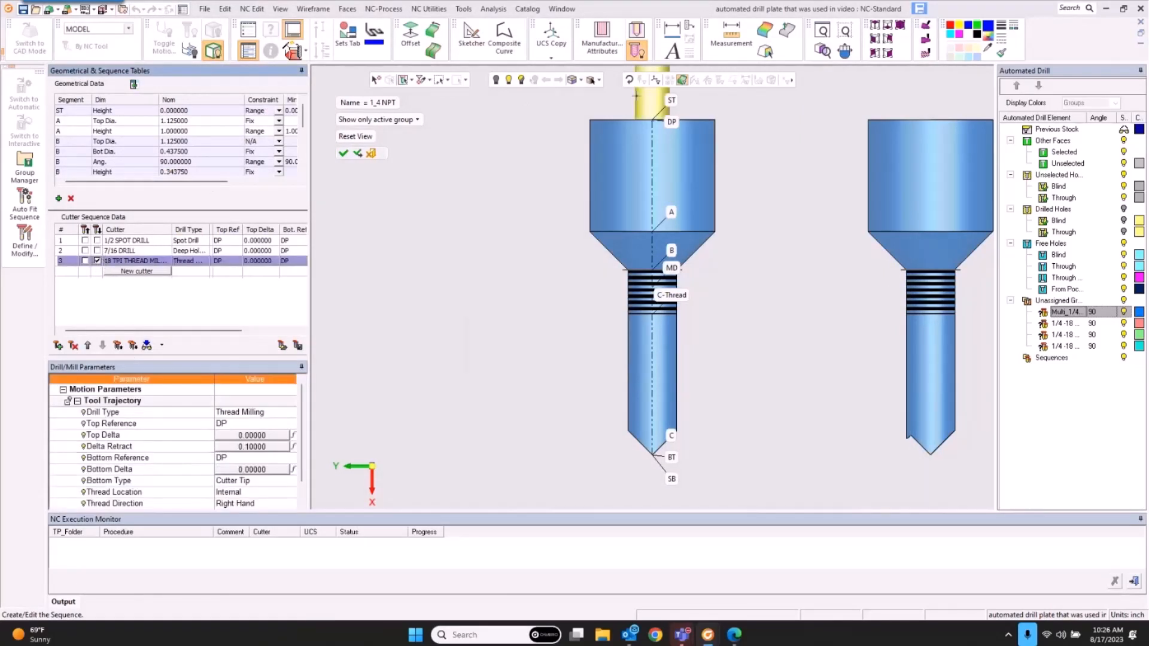
Step: Set the 18 TPI thread mill's bottom reference to C-Thread
{"action": "right_click", "coordinate": [671, 479]}
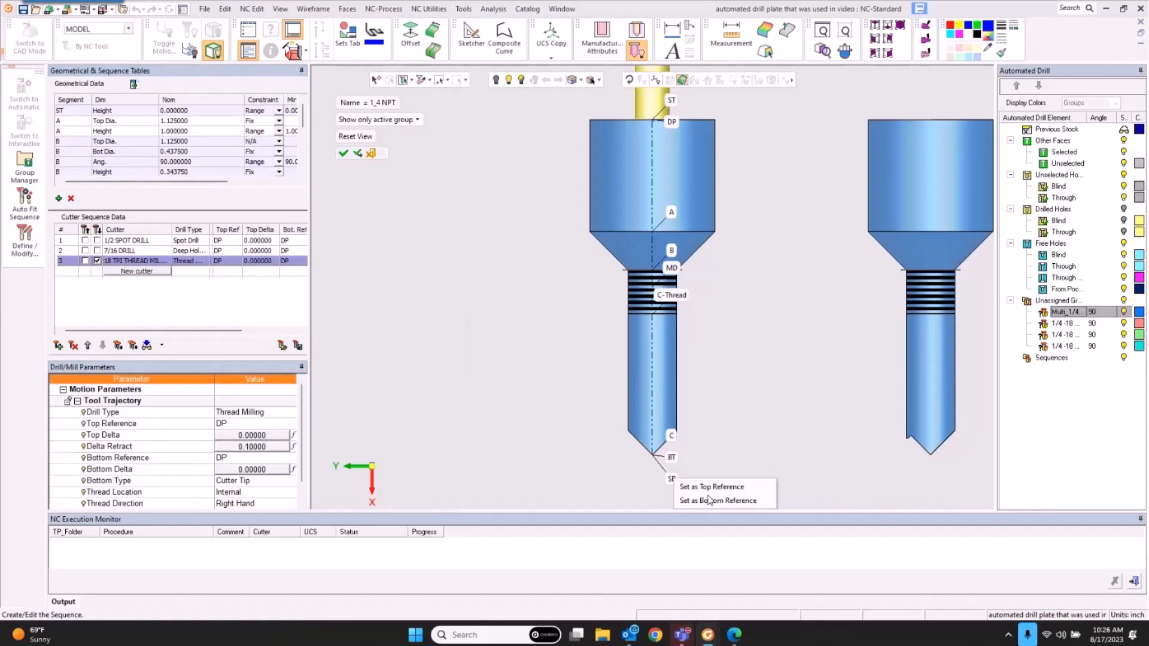
{"action": "left_click", "coordinate": [694, 500]}
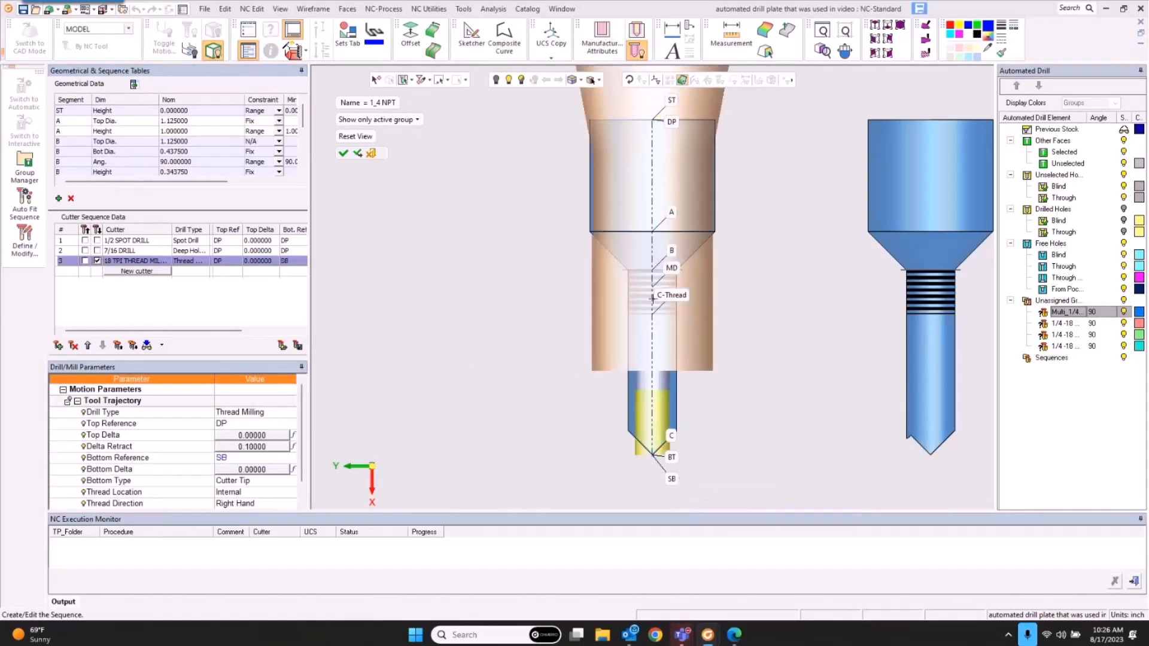
{"action": "right_click", "coordinate": [671, 121]}
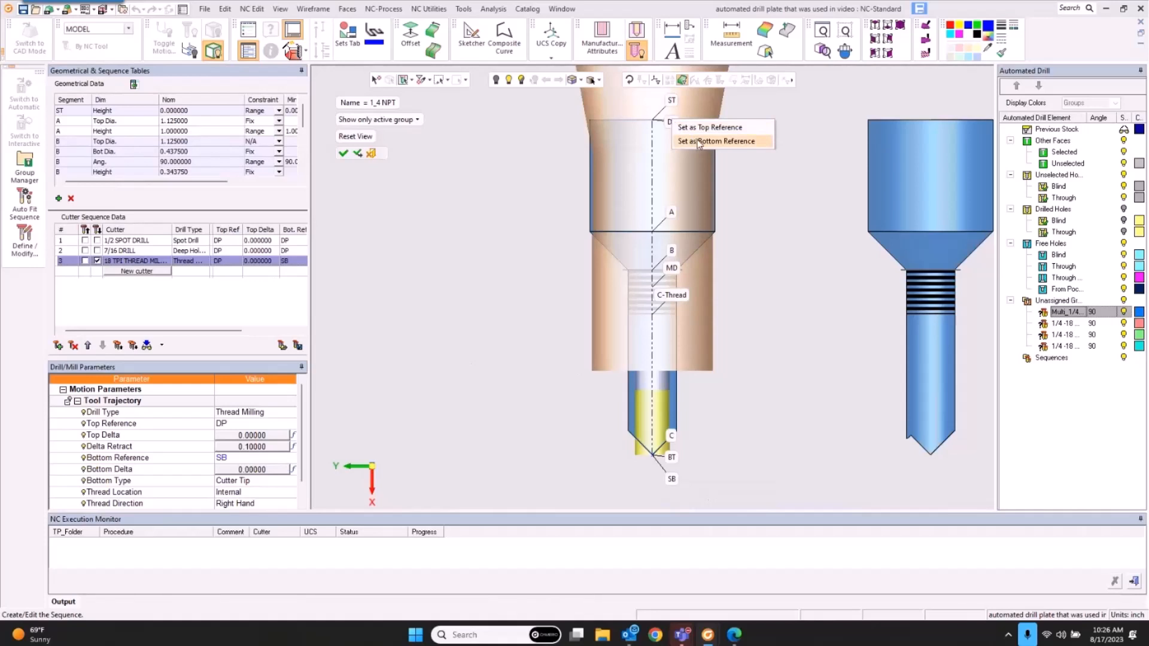
{"action": "left_click", "coordinate": [698, 142]}
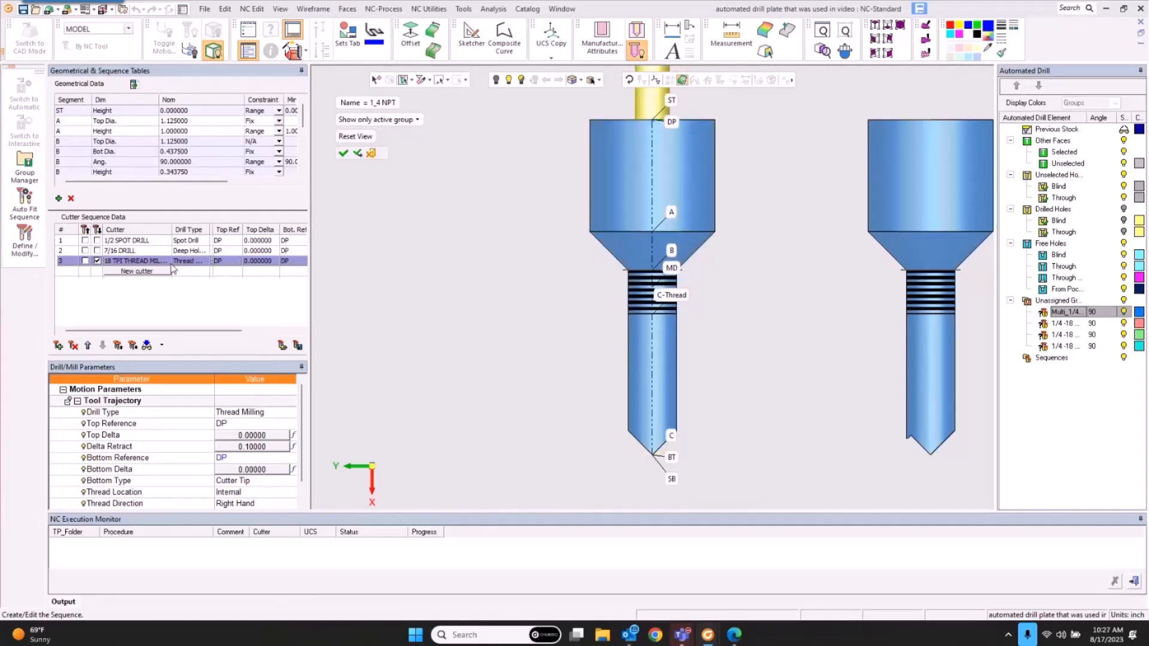
{"action": "left_click", "coordinate": [236, 470]}
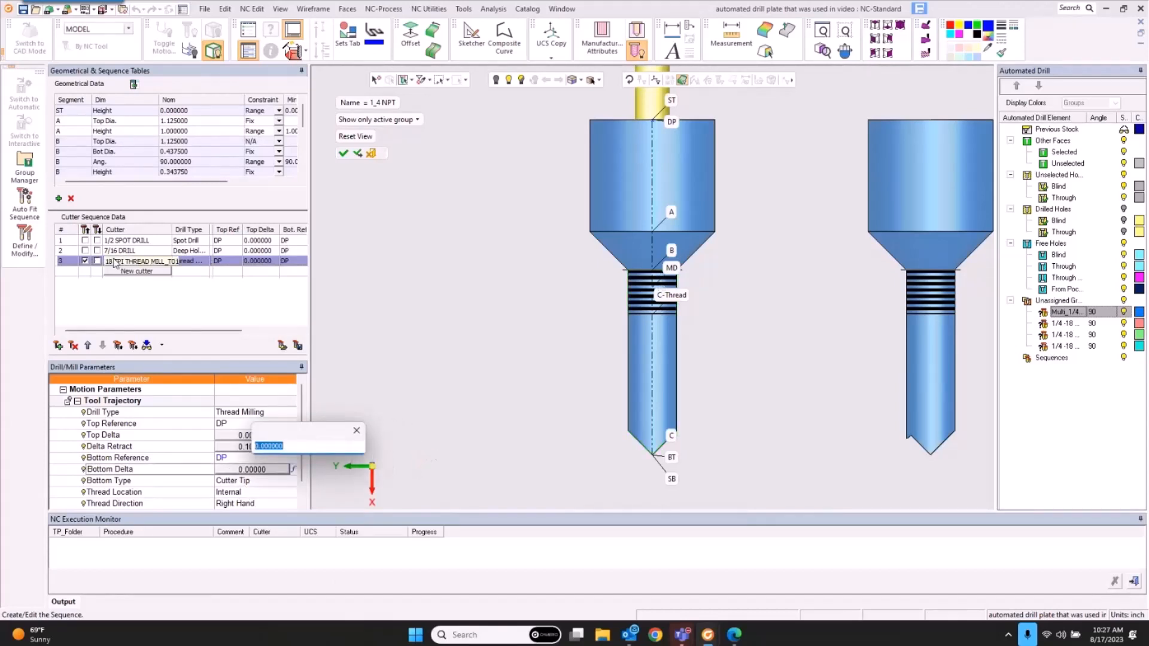
{"action": "right_click", "coordinate": [665, 294]}
{"action": "left_click", "coordinate": [698, 312]}
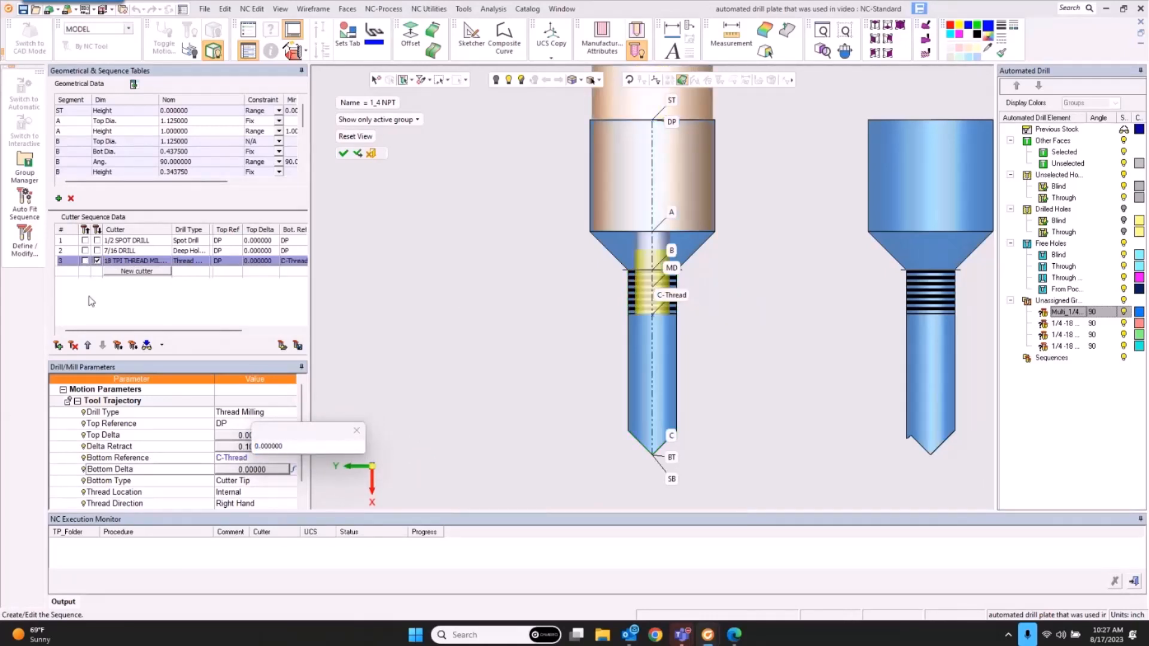
Step: Set the 7/16 drill's bottom reference to SB
{"action": "left_click", "coordinate": [97, 251]}
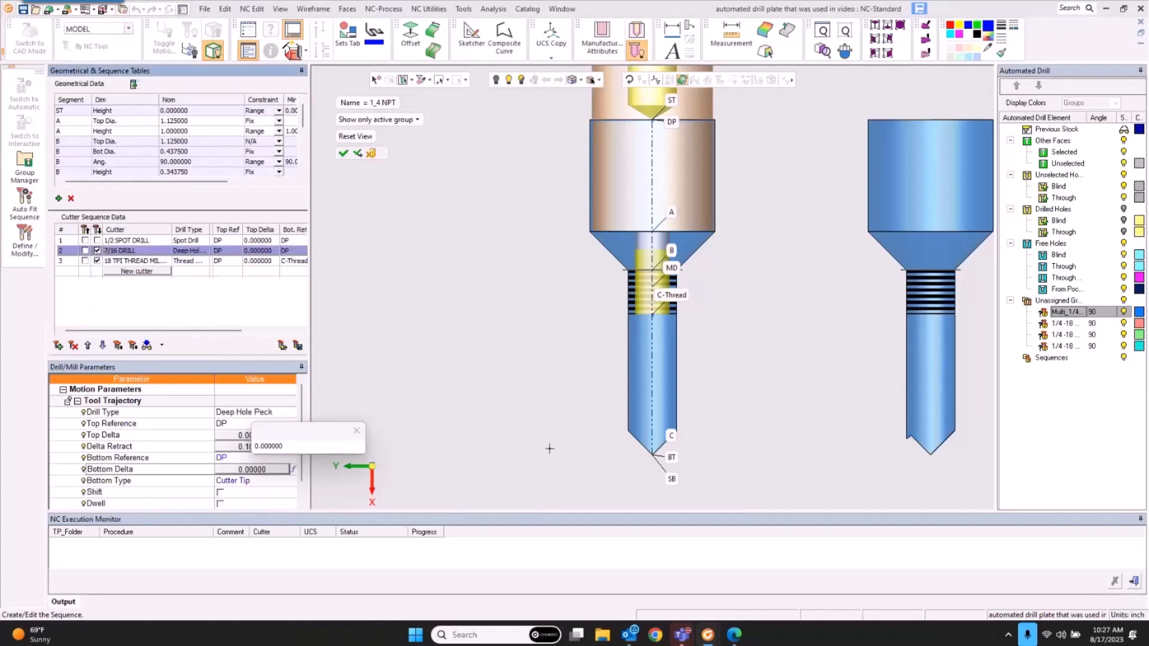
{"action": "left_click", "coordinate": [670, 480]}
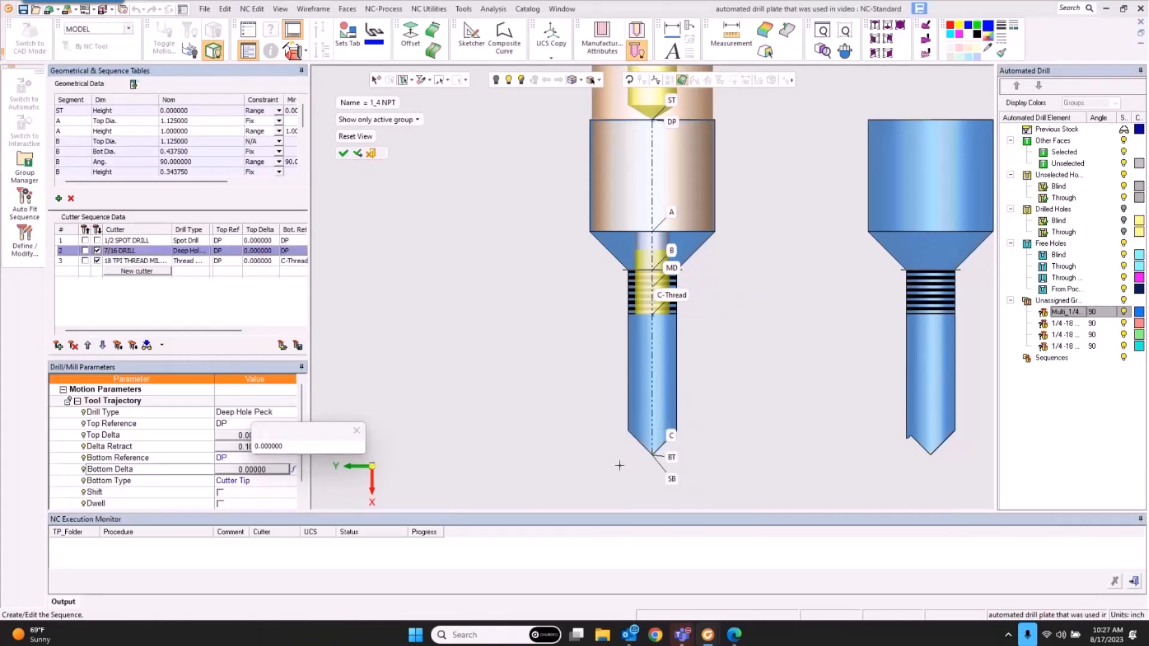
{"action": "left_click", "coordinate": [671, 482]}
{"action": "left_click", "coordinate": [708, 498]}
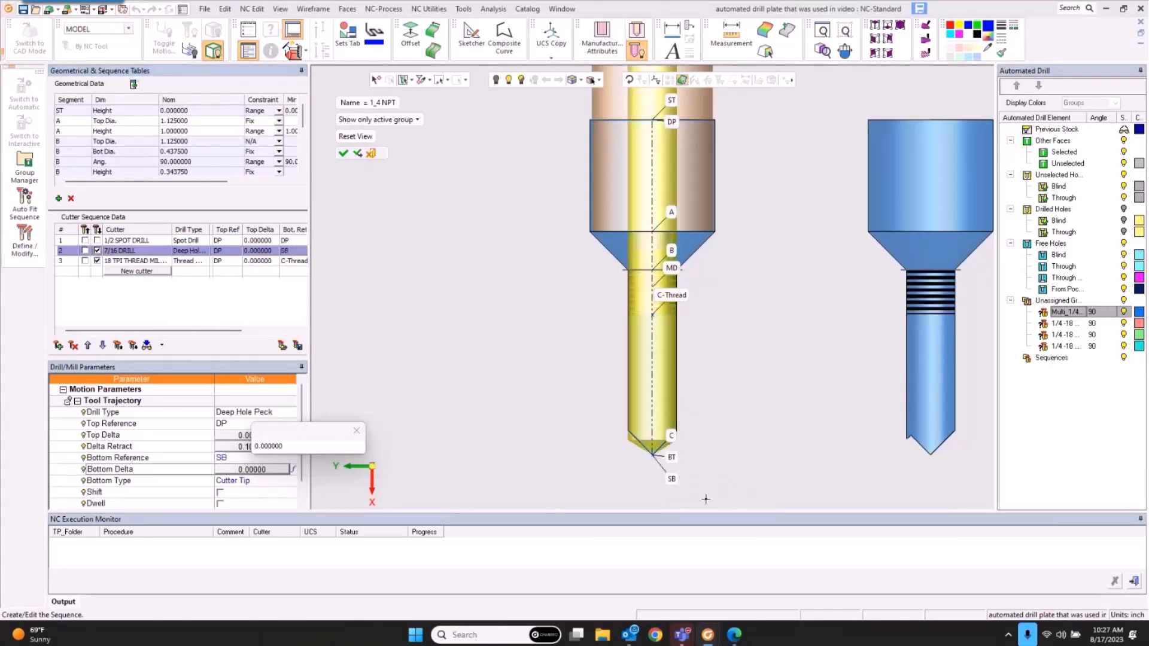
Step: Make ST the top reference for both the 1/2 spot drill and the 7/16 drill
{"action": "left_click", "coordinate": [97, 240]}
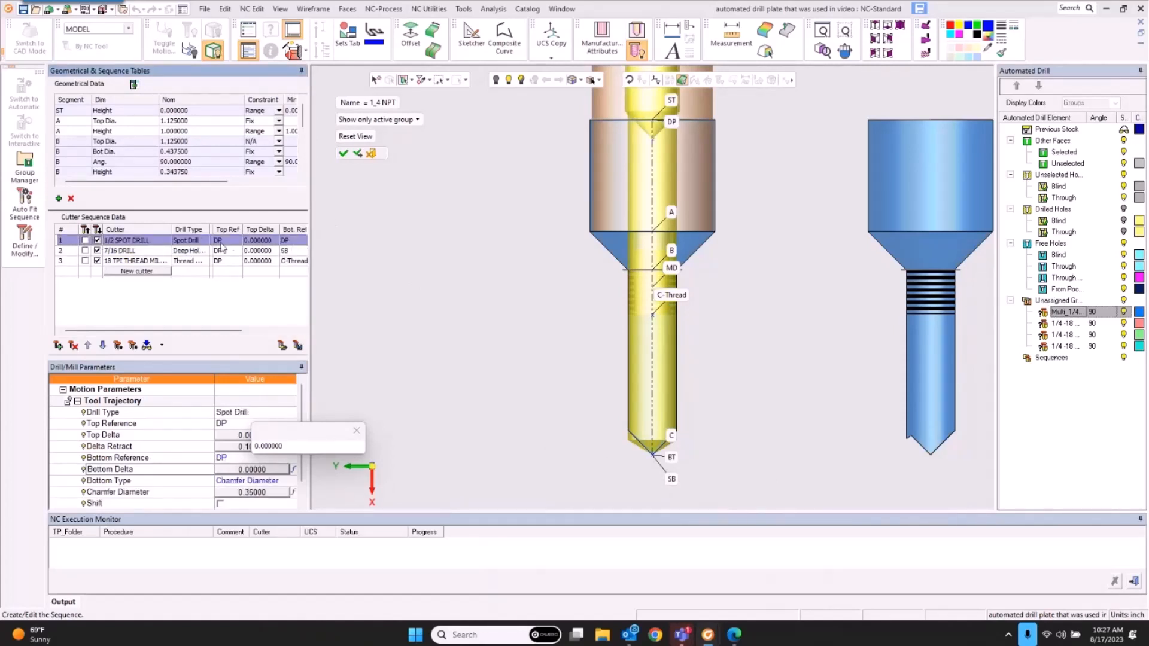
{"action": "left_click", "coordinate": [233, 425]}
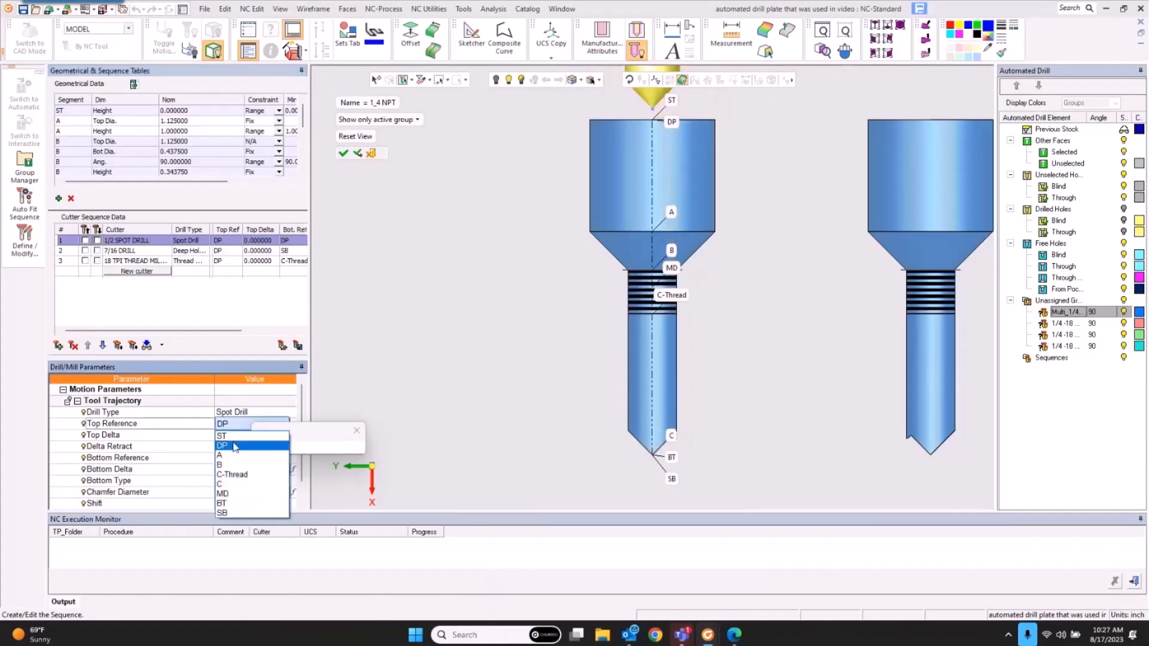
{"action": "left_click", "coordinate": [228, 436]}
{"action": "left_click", "coordinate": [263, 251]}
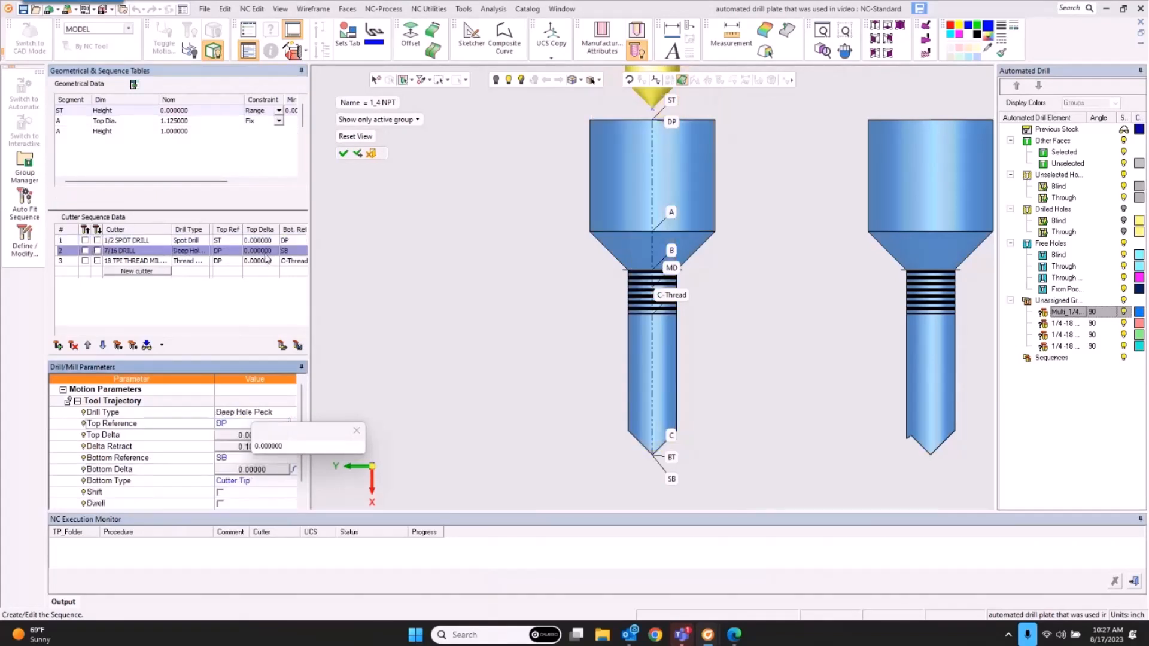
{"action": "right_click", "coordinate": [672, 108]}
{"action": "left_click", "coordinate": [703, 108]}
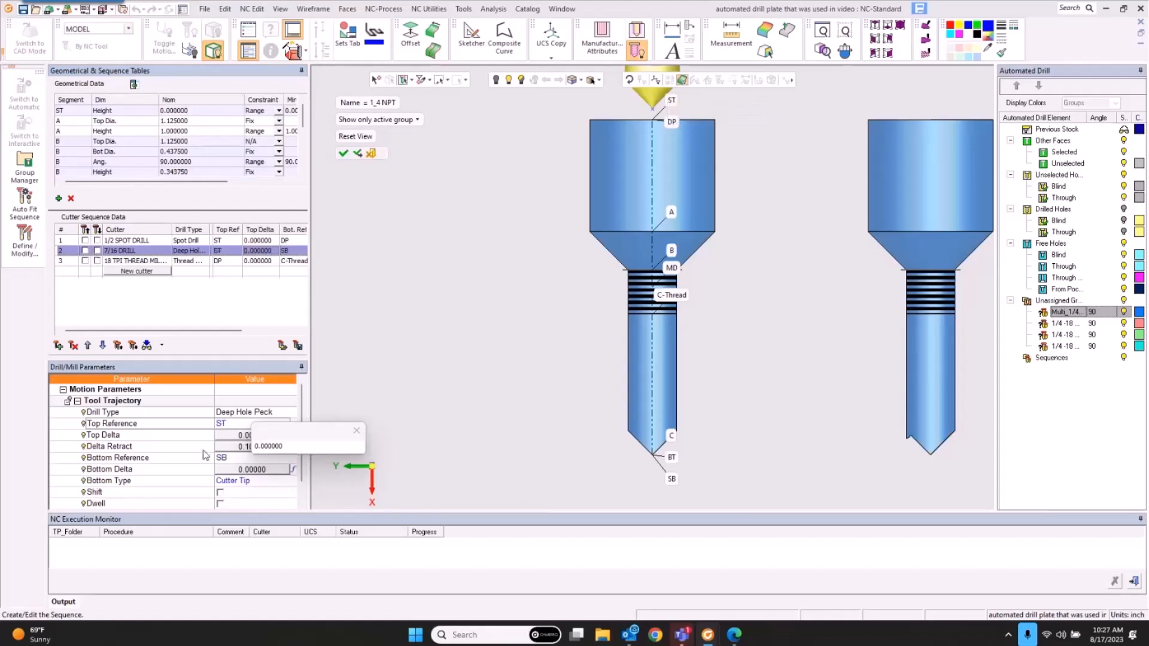
Step: Change the 7/16 drill's drill type to Gun Drill
{"action": "left_click", "coordinate": [241, 413]}
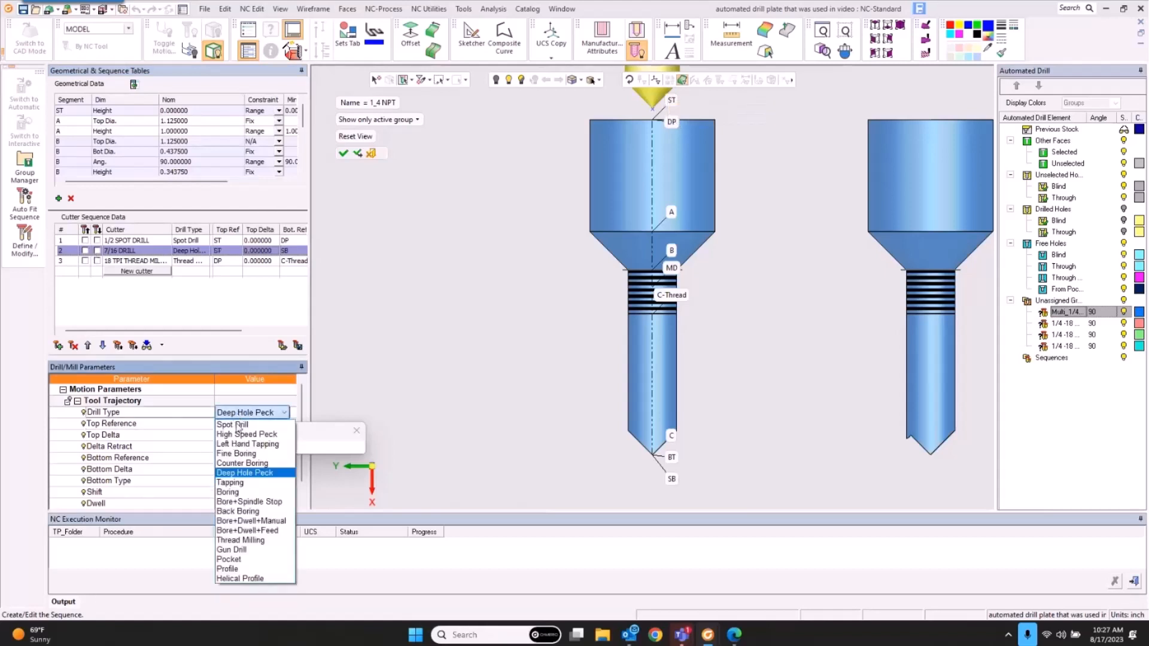
{"action": "left_click", "coordinate": [251, 549]}
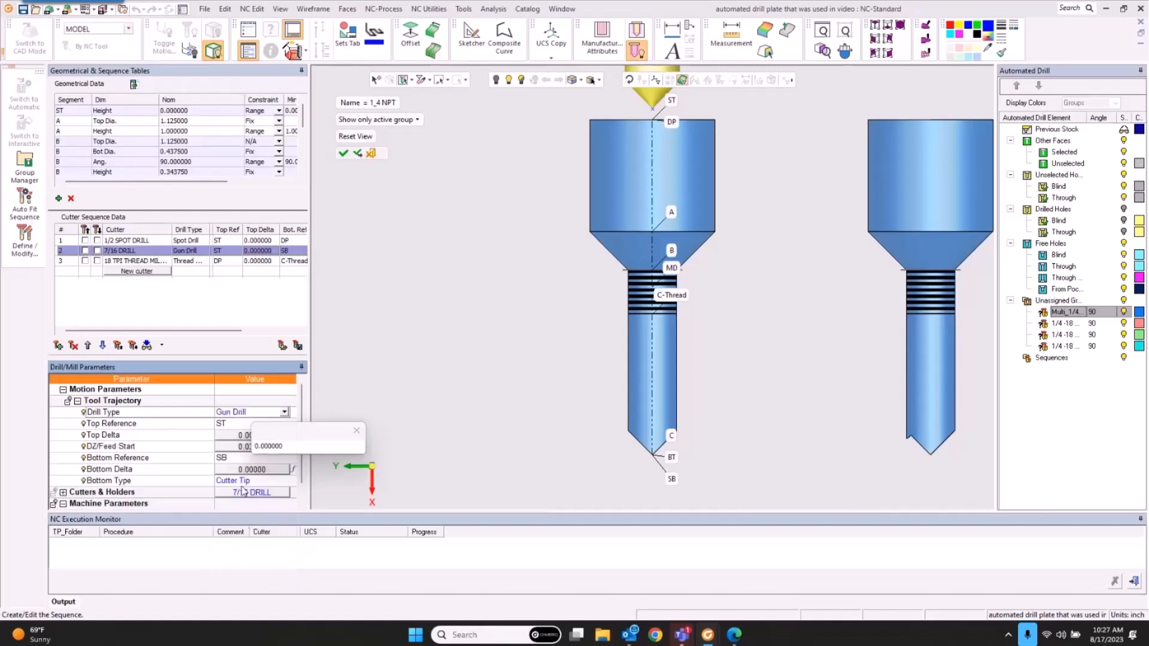
{"action": "scroll", "coordinate": [224, 462], "scroll_direction": "down", "scroll_amount": 2}
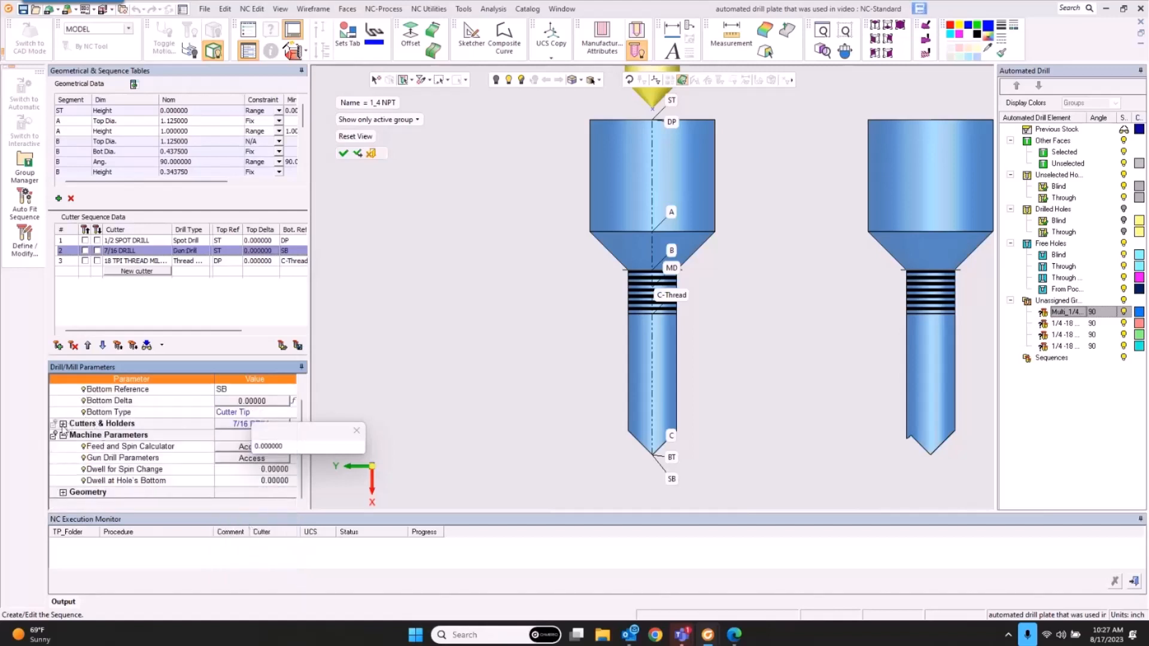
{"action": "left_click", "coordinate": [357, 432]}
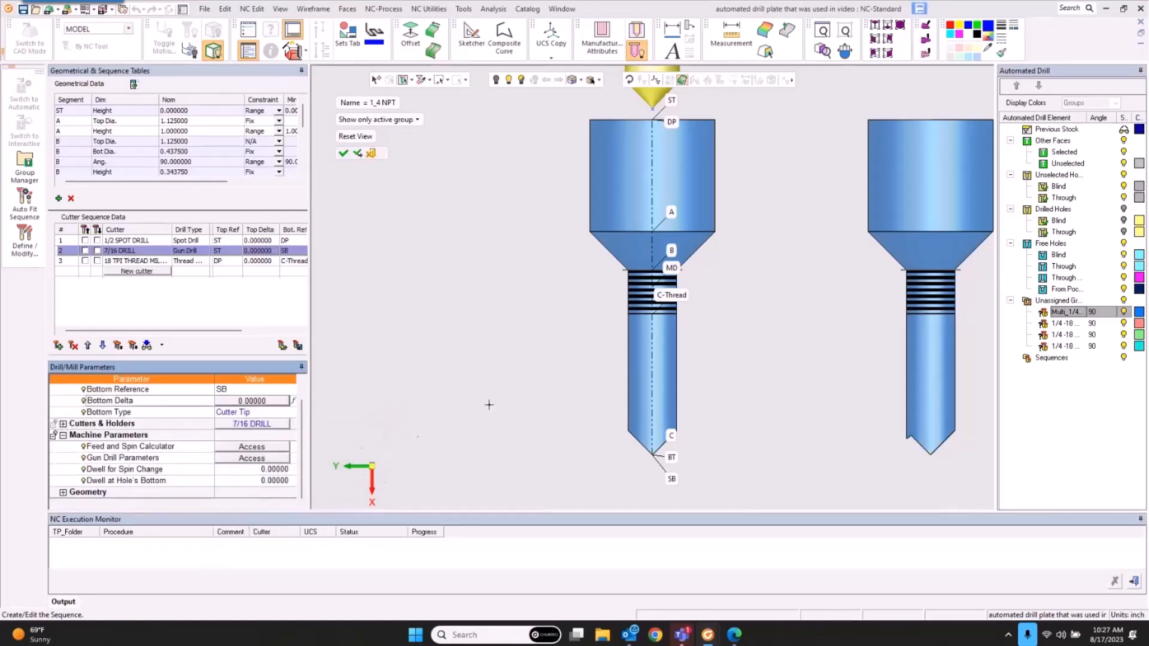
Step: Review the Gun Drill Dialog's depths, clockwise spindle directions and breakthrough spin
{"action": "left_click", "coordinate": [268, 459]}
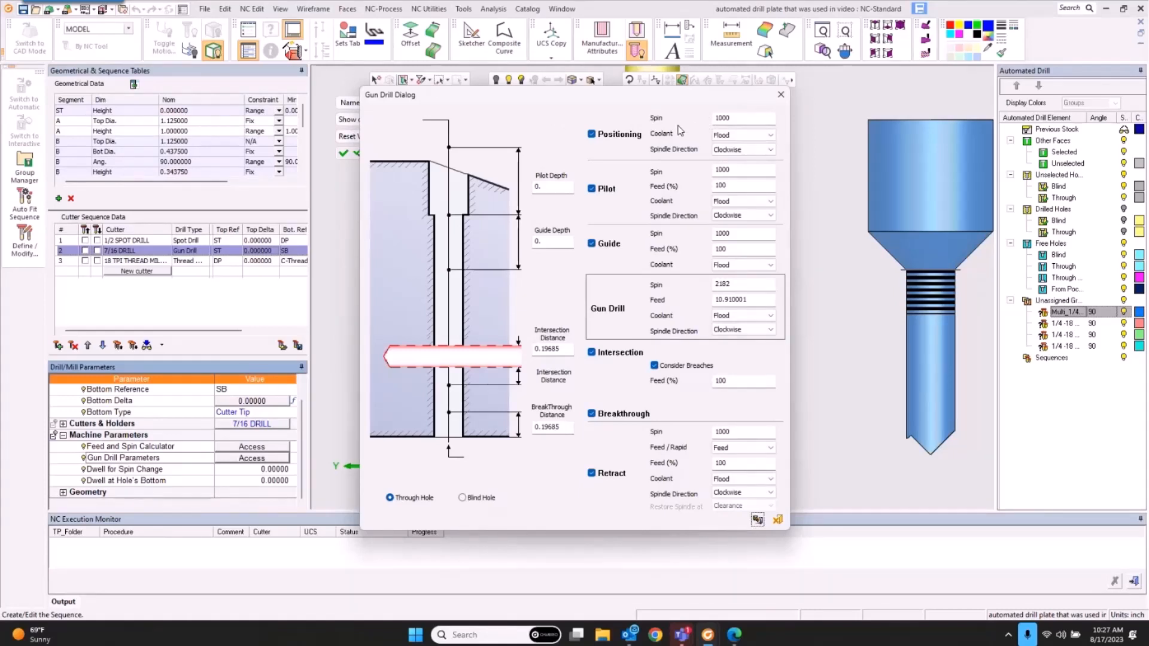
{"action": "double_click", "coordinate": [568, 187]}
{"action": "double_click", "coordinate": [564, 238]}
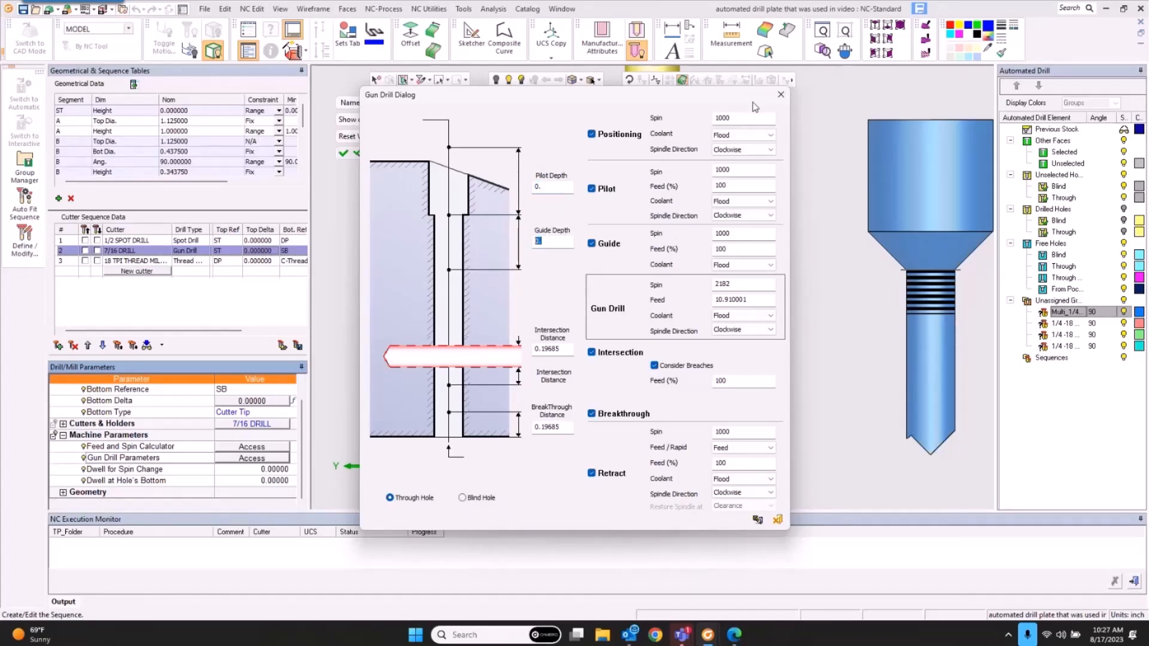
{"action": "left_click", "coordinate": [759, 150]}
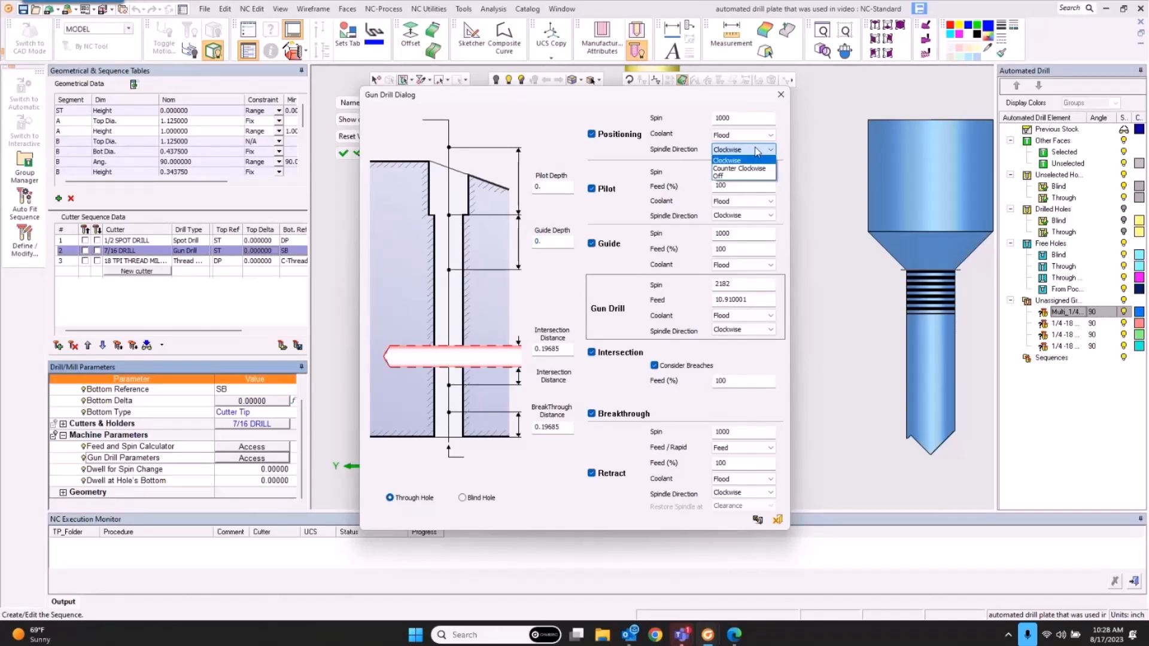
{"action": "left_click", "coordinate": [752, 494]}
{"action": "left_click", "coordinate": [751, 494]}
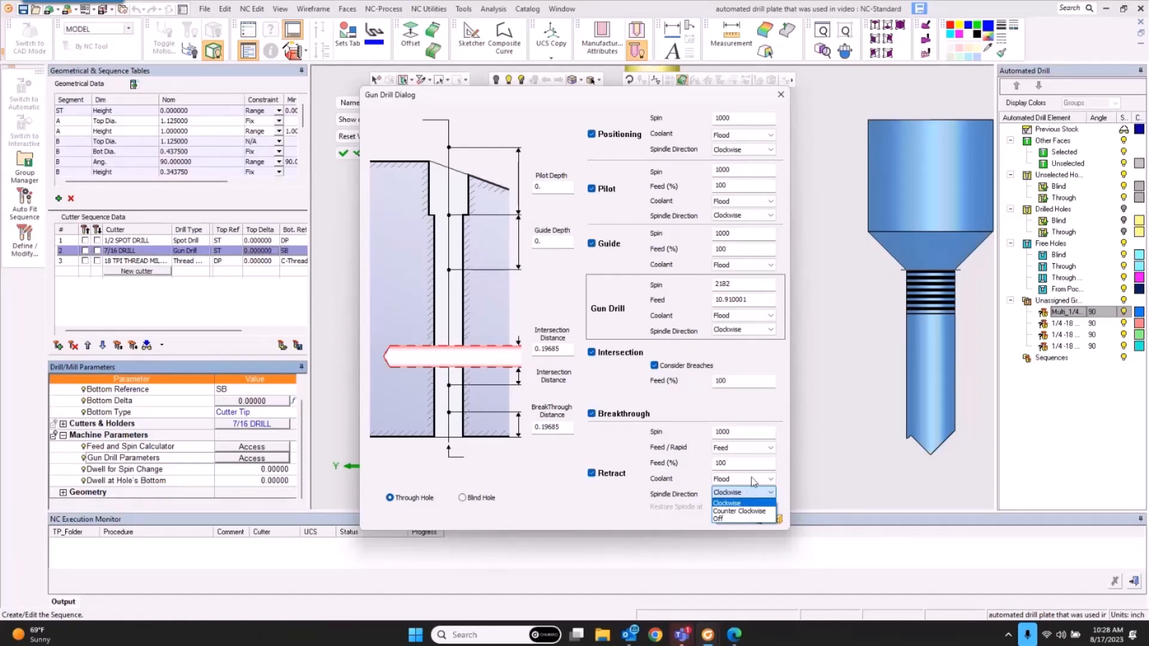
{"action": "left_click", "coordinate": [749, 492]}
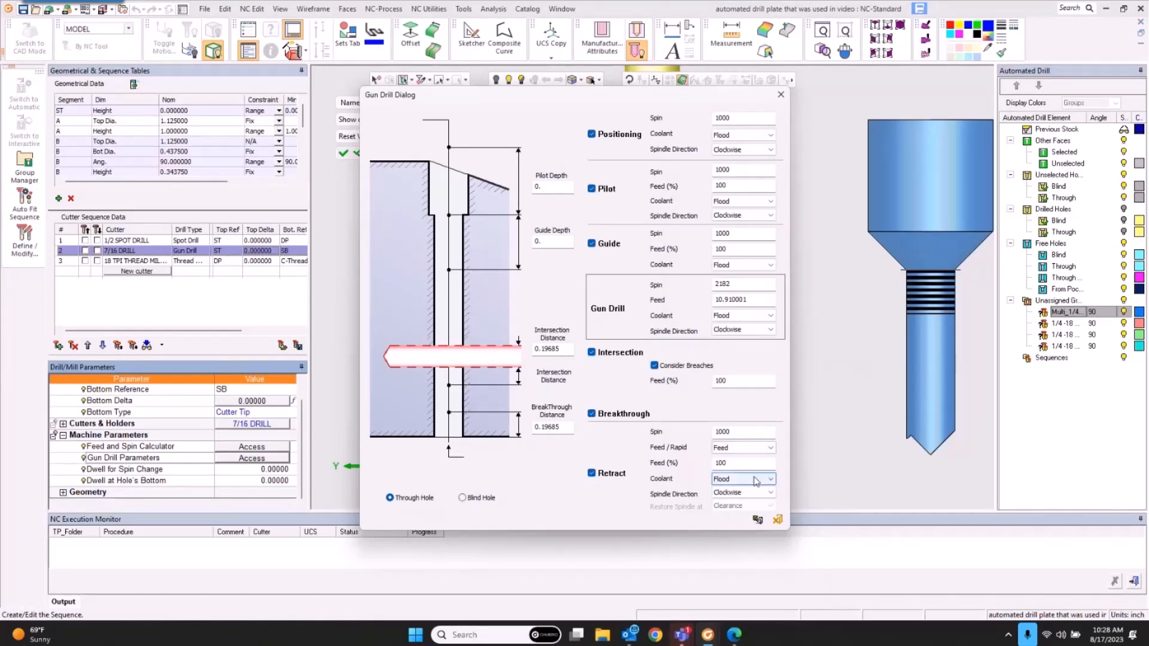
{"action": "left_click", "coordinate": [755, 431]}
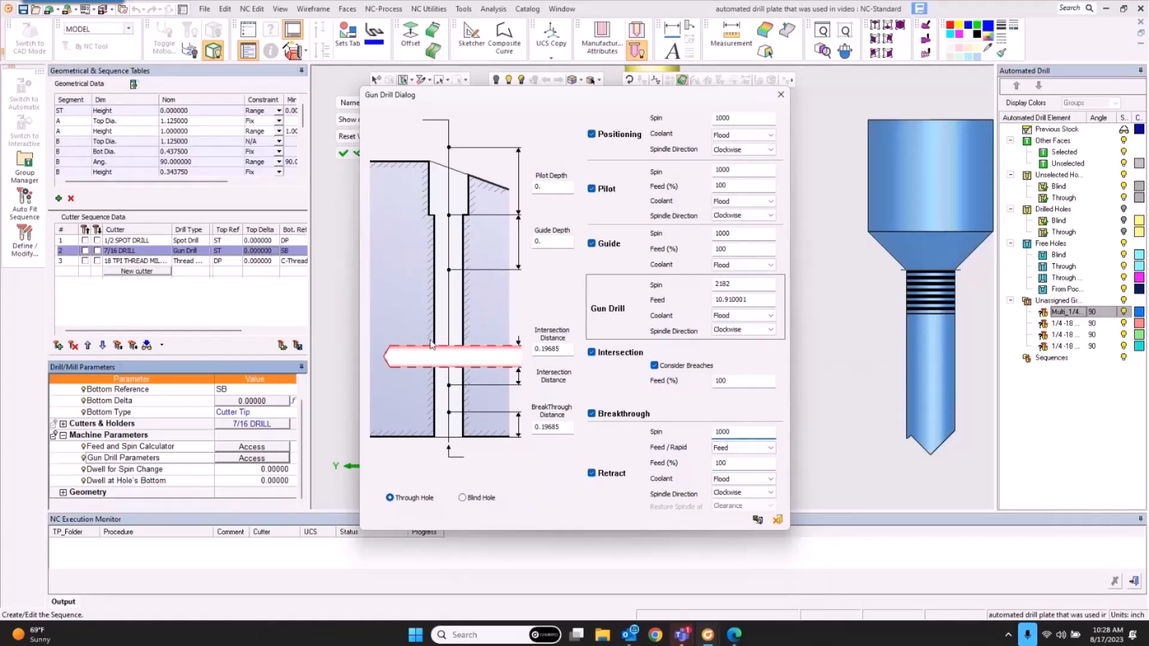
Step: Set gun drill Intersection Feed 70%, Pilot Depth 1, Guide Depth 1.5, then accept the 1_4 NPT sequence
{"action": "left_click", "coordinate": [564, 348]}
{"action": "double_click", "coordinate": [564, 349]}
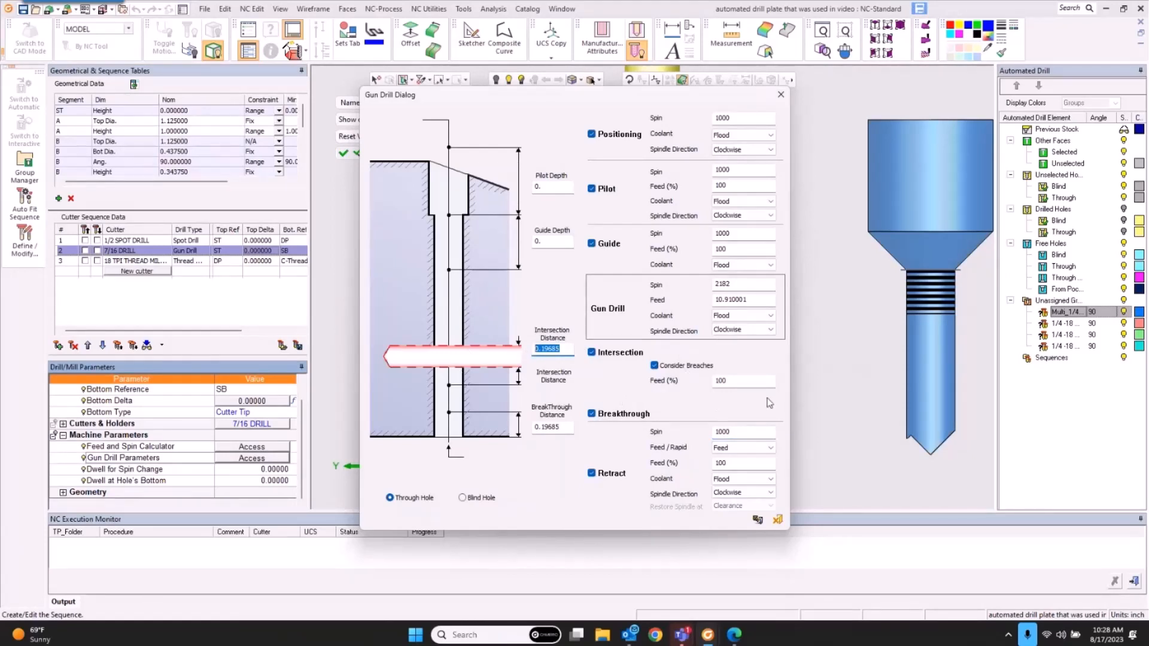
{"action": "double_click", "coordinate": [742, 380]}
{"action": "type", "text": "70"}
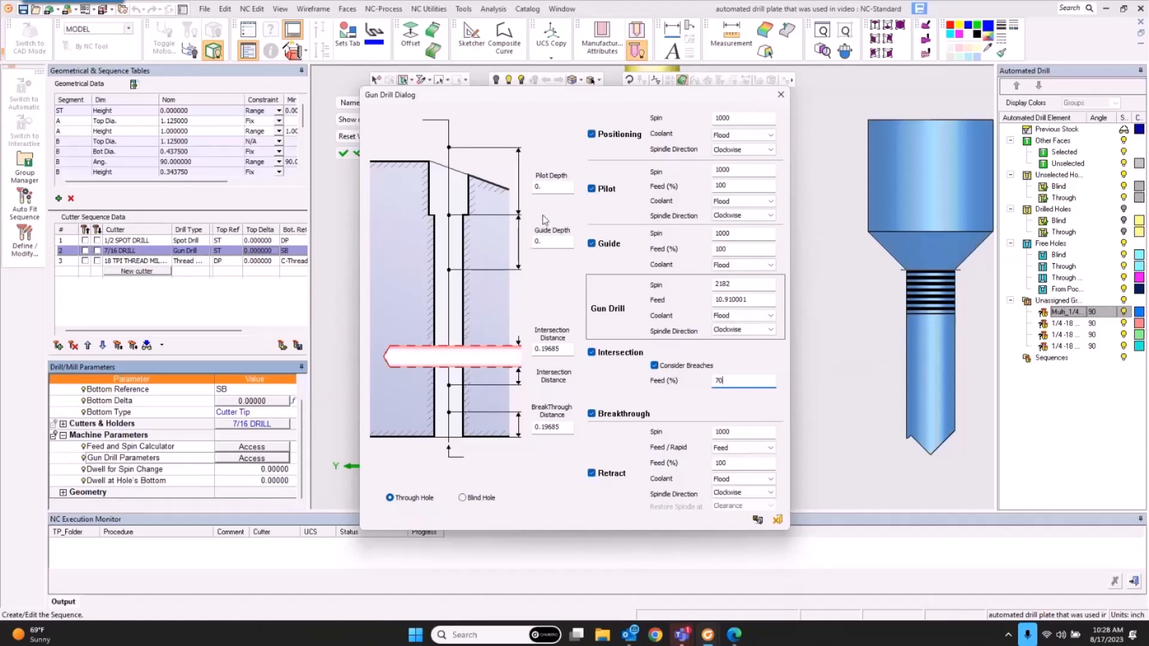
{"action": "left_click", "coordinate": [547, 188]}
{"action": "type", "text": "1"}
{"action": "left_click", "coordinate": [559, 239]}
{"action": "type", "text": "1.5"}
{"action": "left_click", "coordinate": [760, 521]}
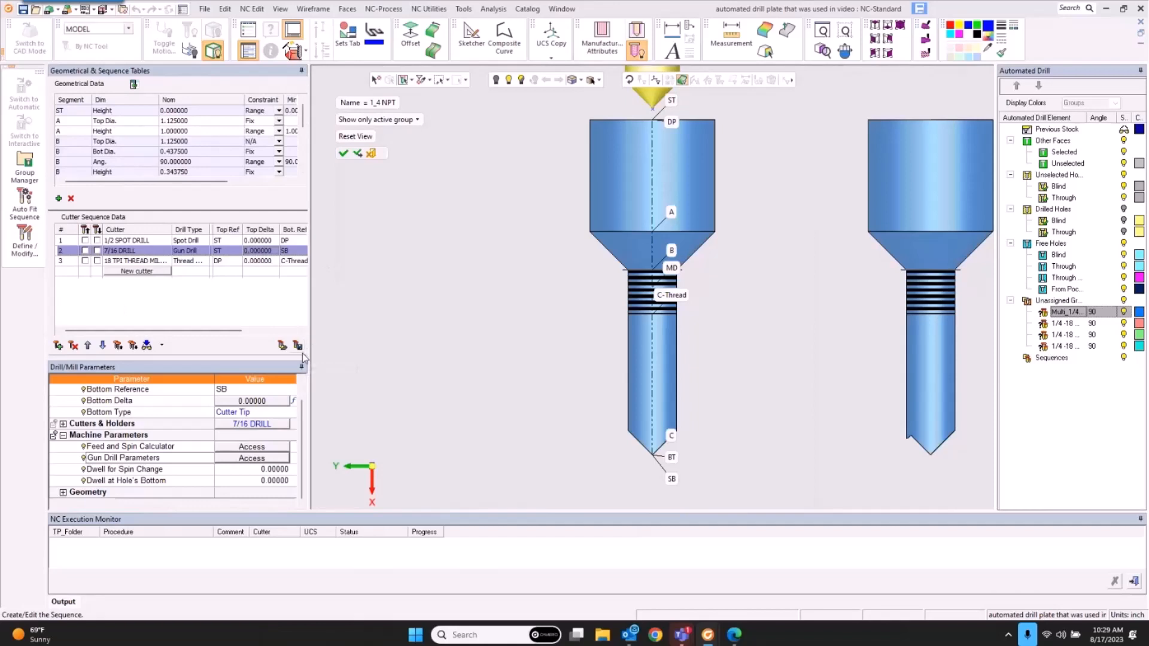
{"action": "left_click", "coordinate": [343, 153]}
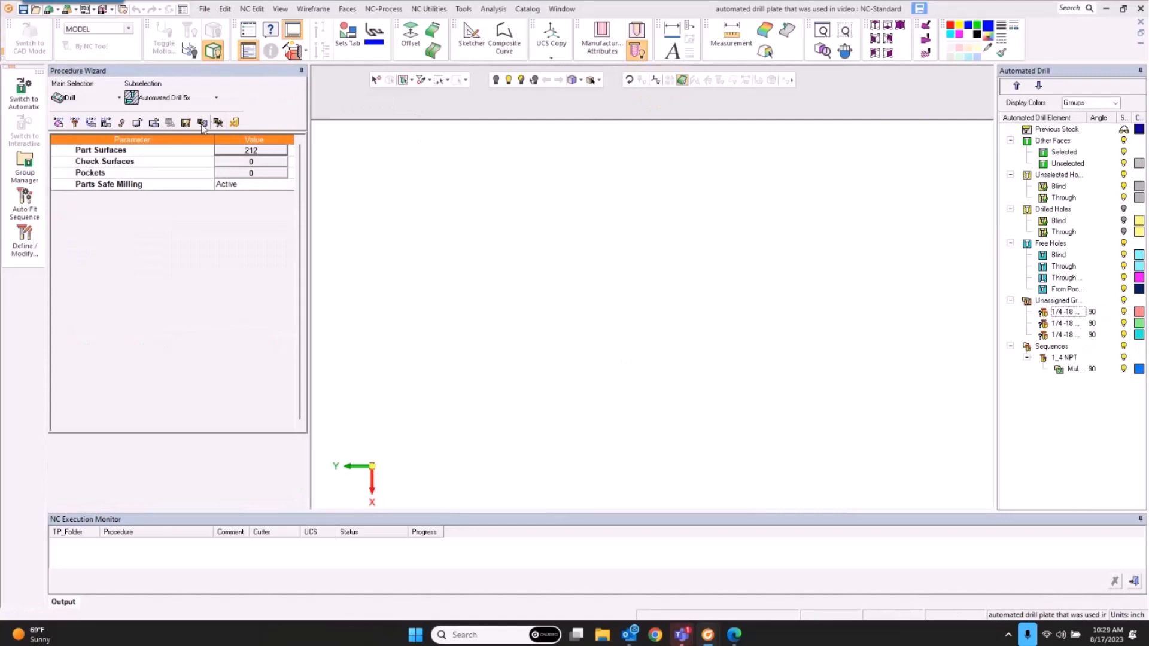
Step: Save and close Drill-Auto-5X_9, then bring the plate's side hole into view
{"action": "left_click", "coordinate": [202, 124]}
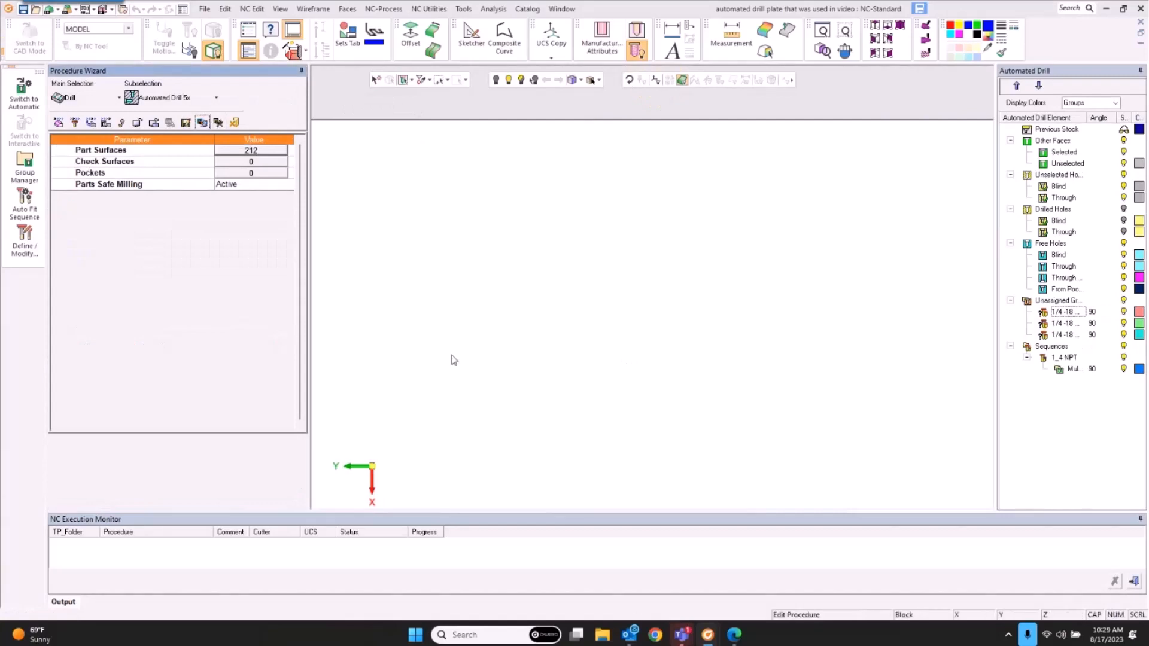
{"action": "left_click", "coordinate": [532, 345]}
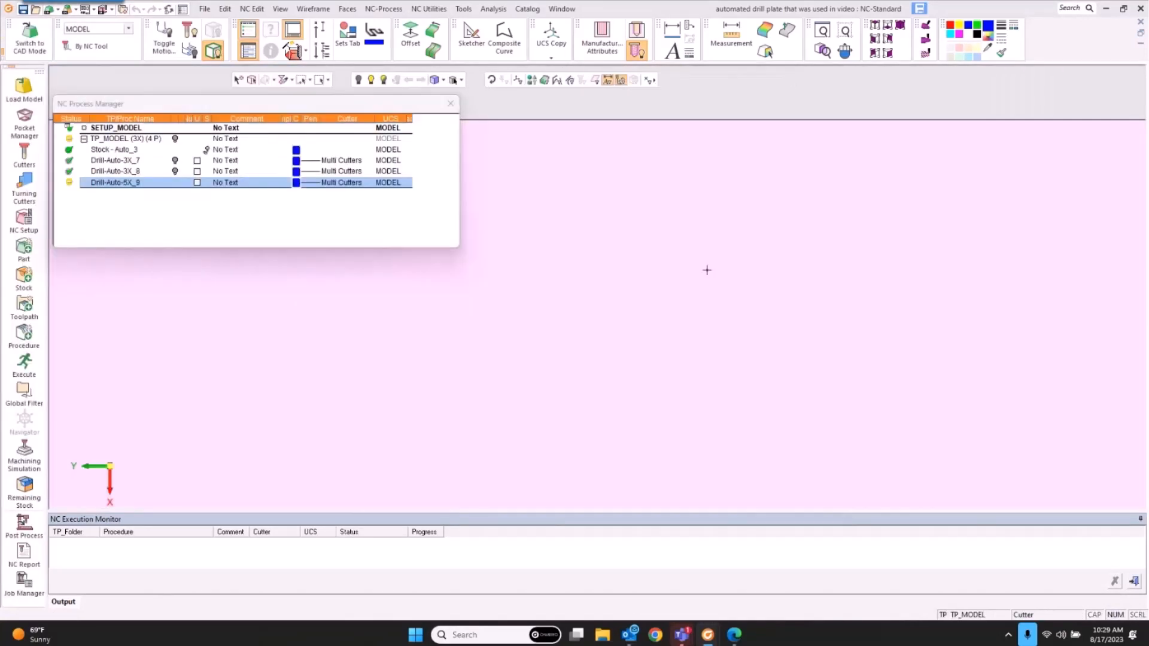
{"action": "middle_click_drag", "start_coordinate": [749, 271], "coordinate": [706, 320]}
{"action": "scroll", "coordinate": [574, 302], "scroll_direction": "up", "scroll_amount": 8}
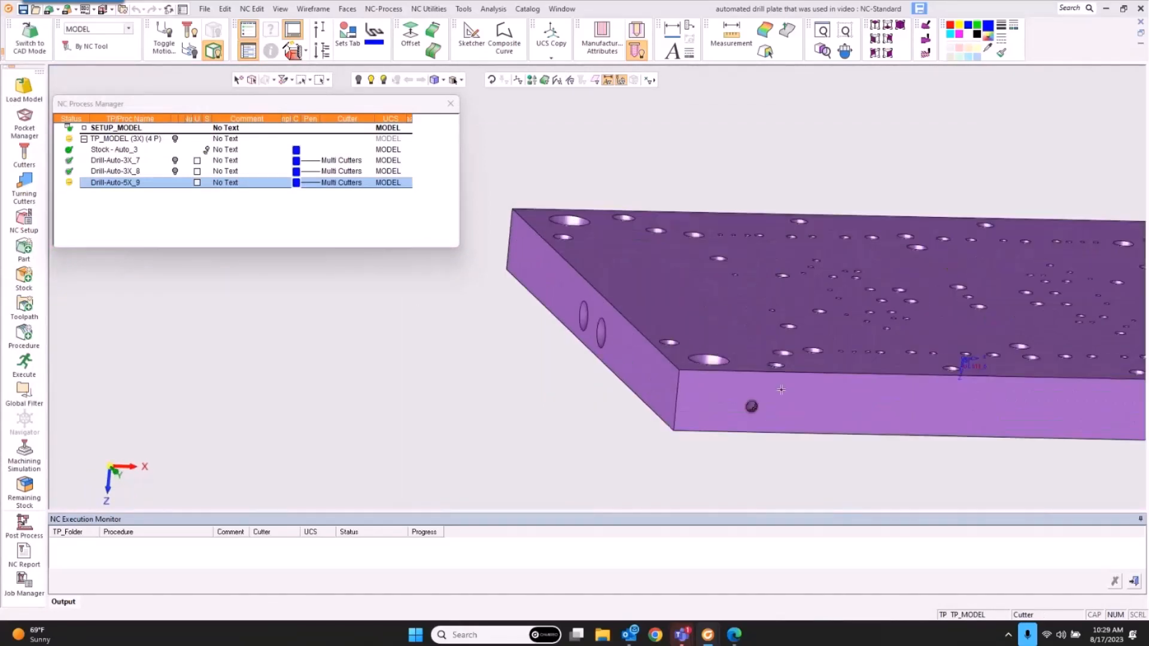
{"action": "middle_click_drag", "start_coordinate": [802, 395], "coordinate": [709, 358]}
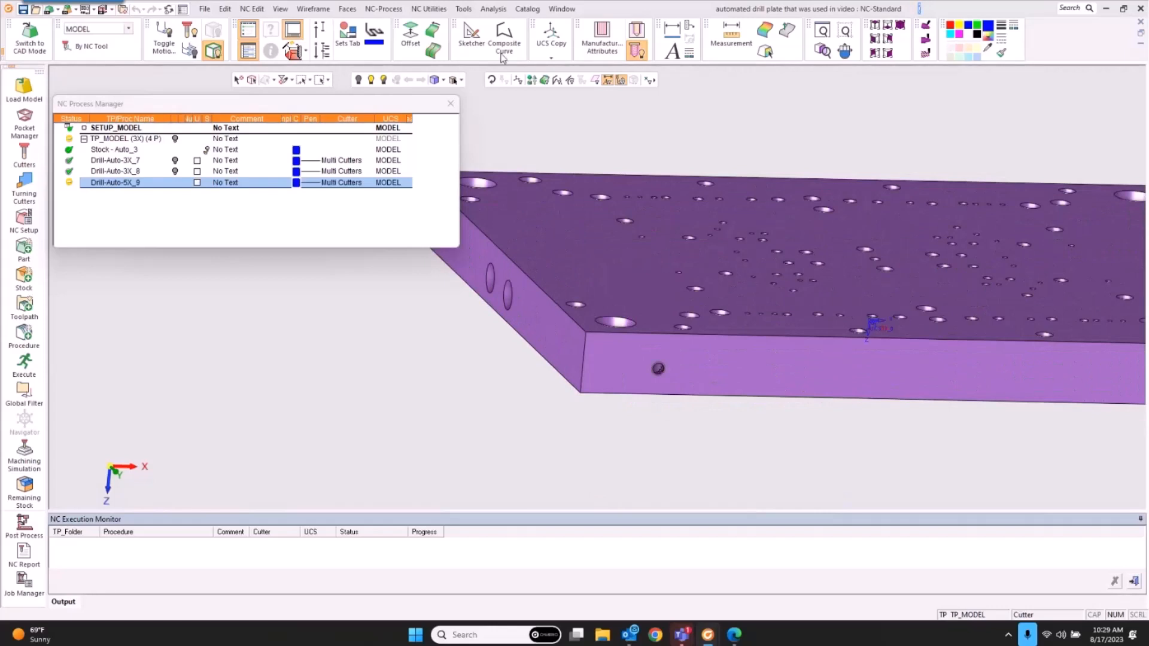
{"action": "left_click", "coordinate": [493, 9]}
{"action": "mouse_move", "coordinate": [469, 11]}
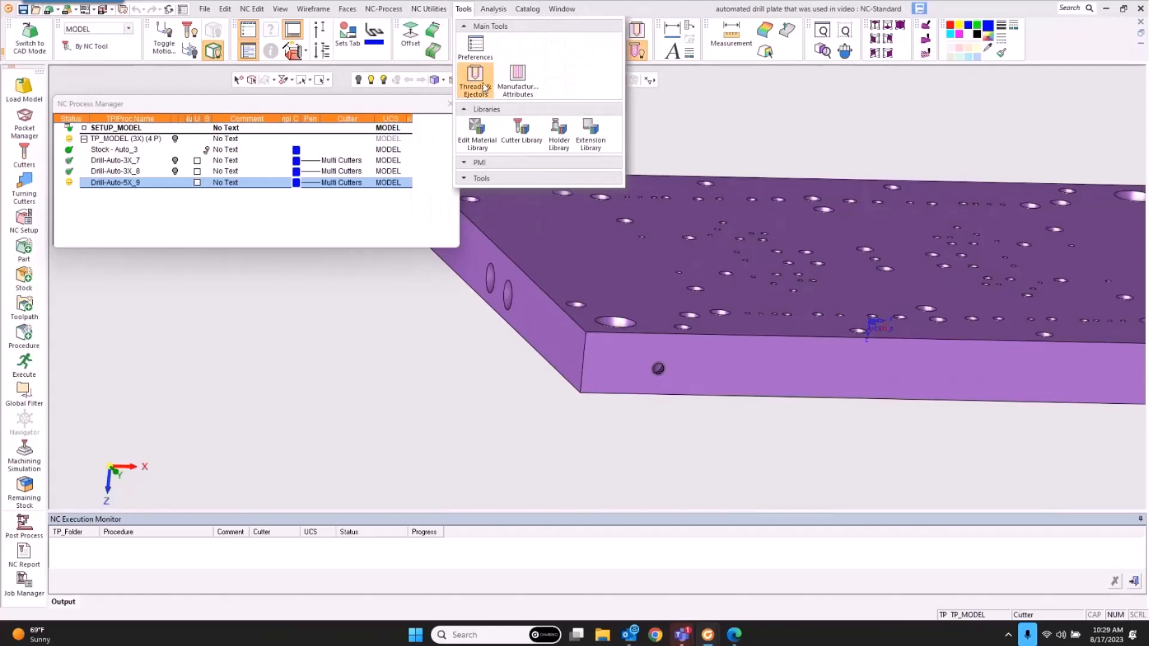
Step: Give the side hole on the plate's front face the Already Drilled attribute
{"action": "left_click", "coordinate": [518, 76]}
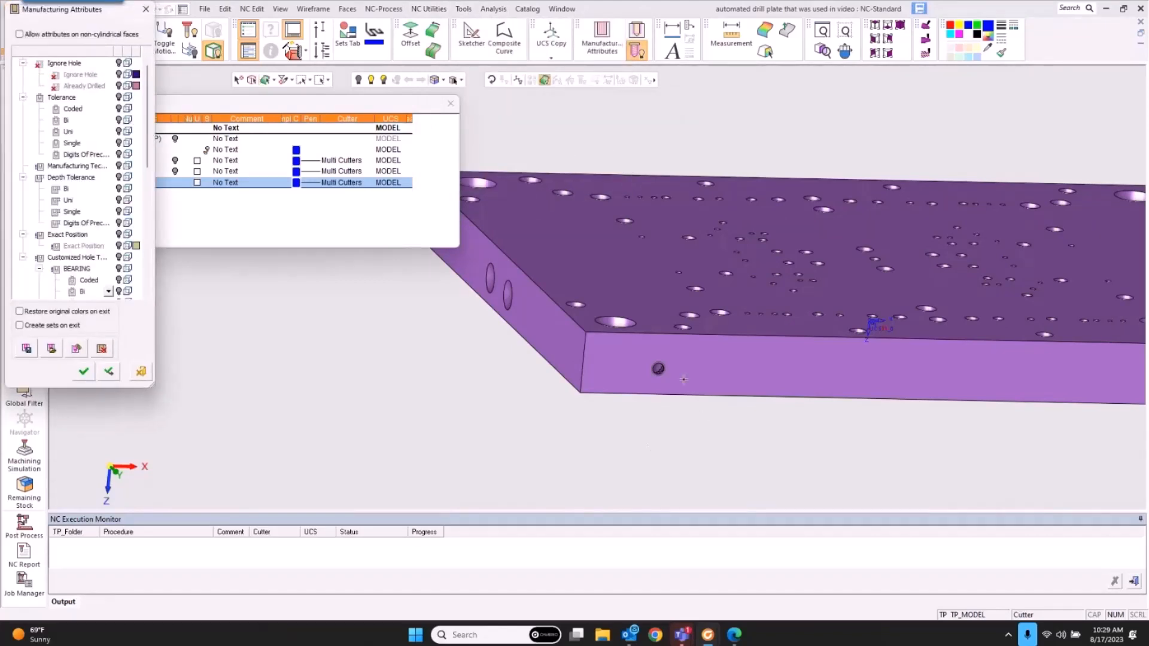
{"action": "left_click", "coordinate": [662, 366]}
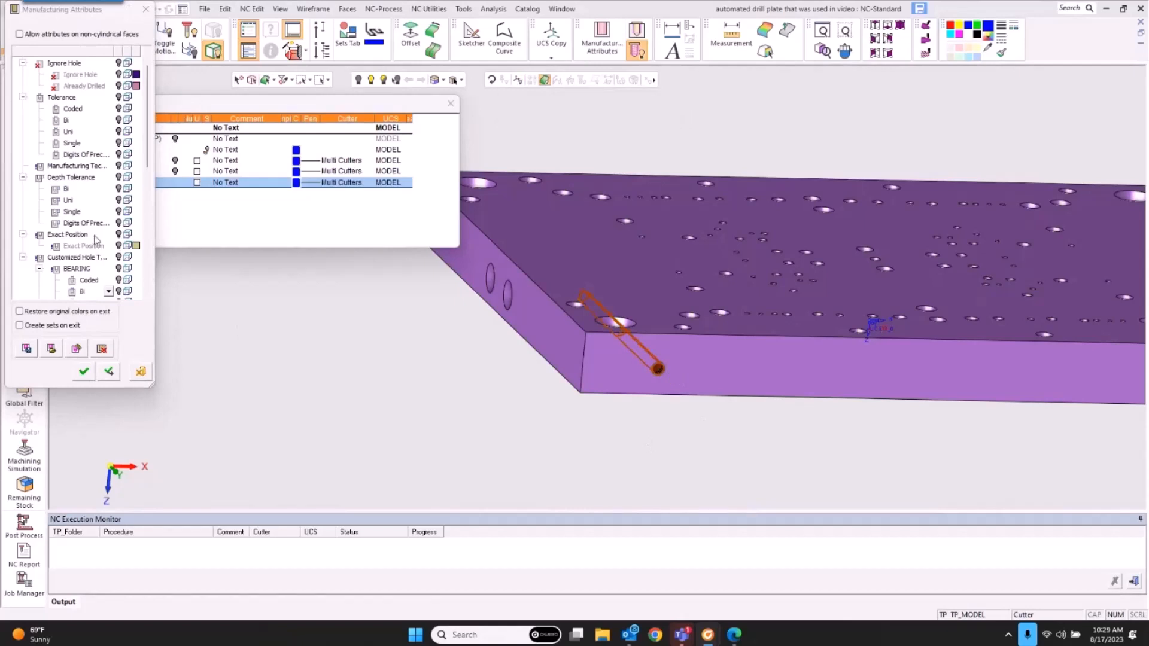
{"action": "scroll", "coordinate": [54, 119], "scroll_direction": "up", "scroll_amount": 1}
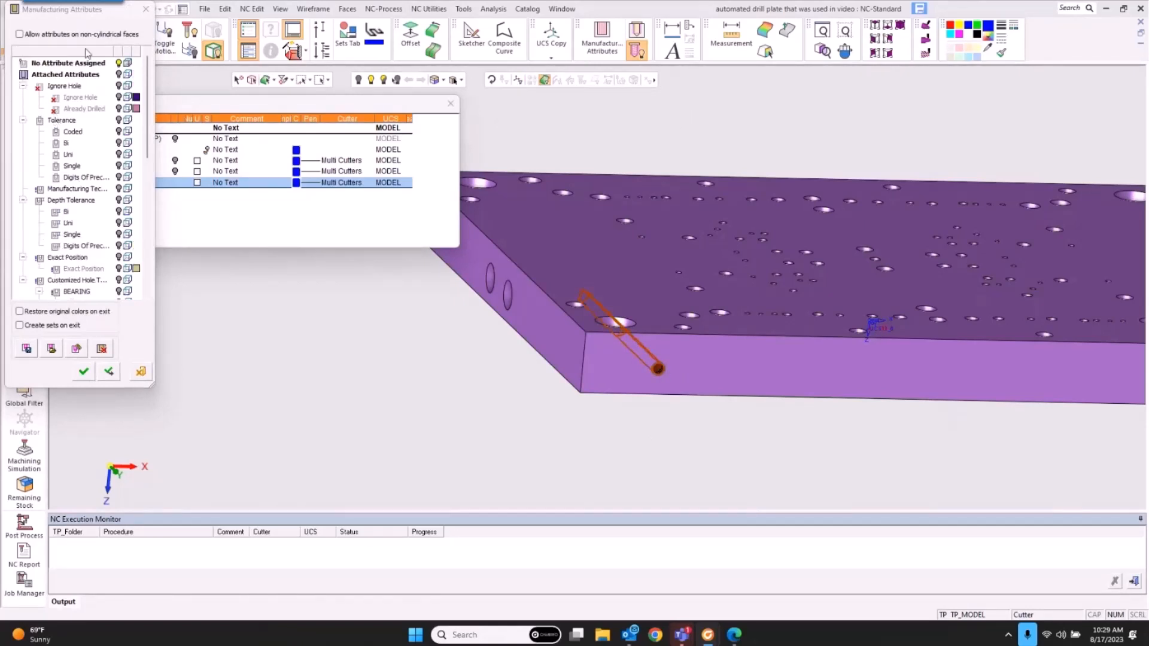
{"action": "right_click", "coordinate": [90, 109]}
{"action": "left_click", "coordinate": [101, 114]}
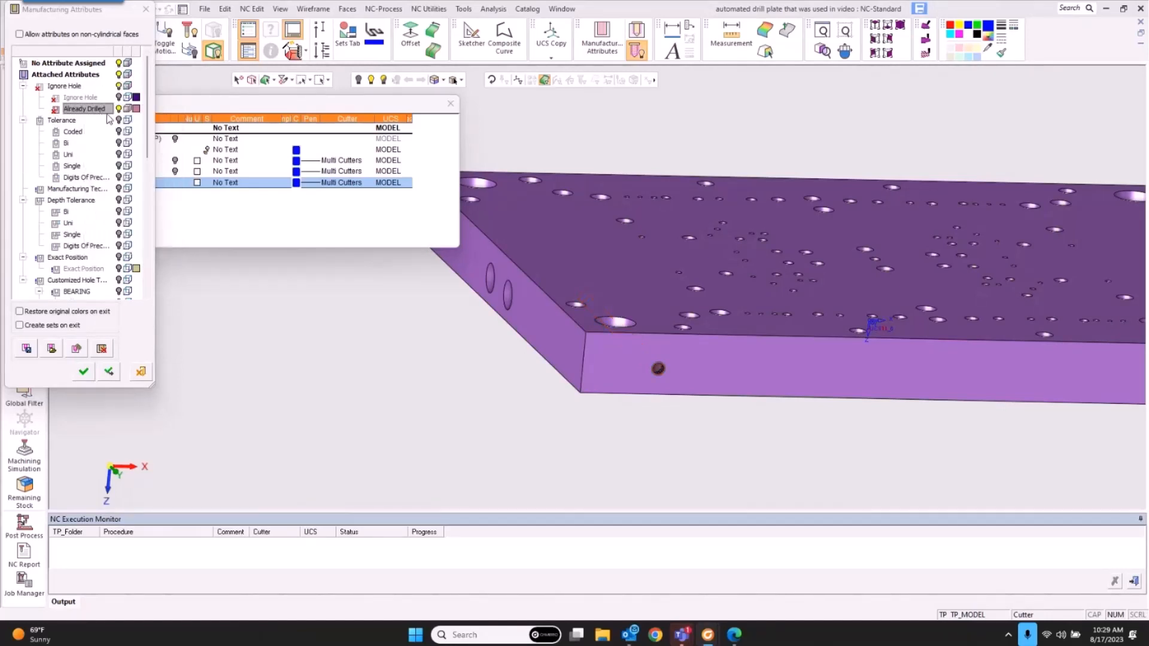
{"action": "left_click", "coordinate": [119, 109]}
{"action": "left_click", "coordinate": [119, 109]}
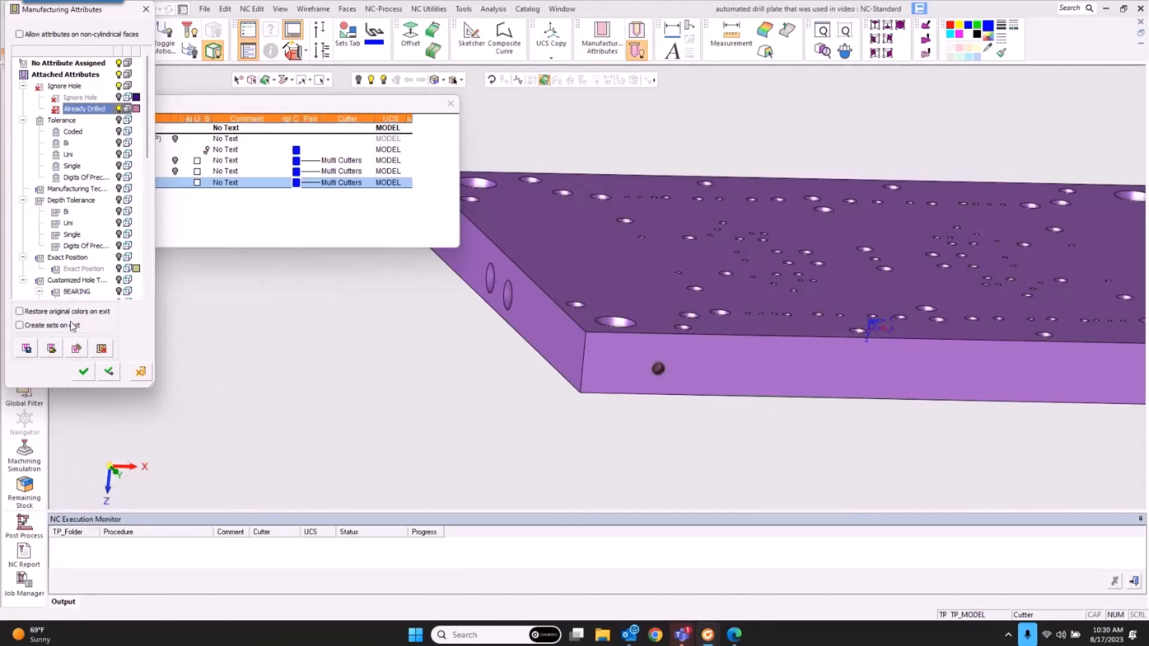
{"action": "left_click", "coordinate": [84, 372]}
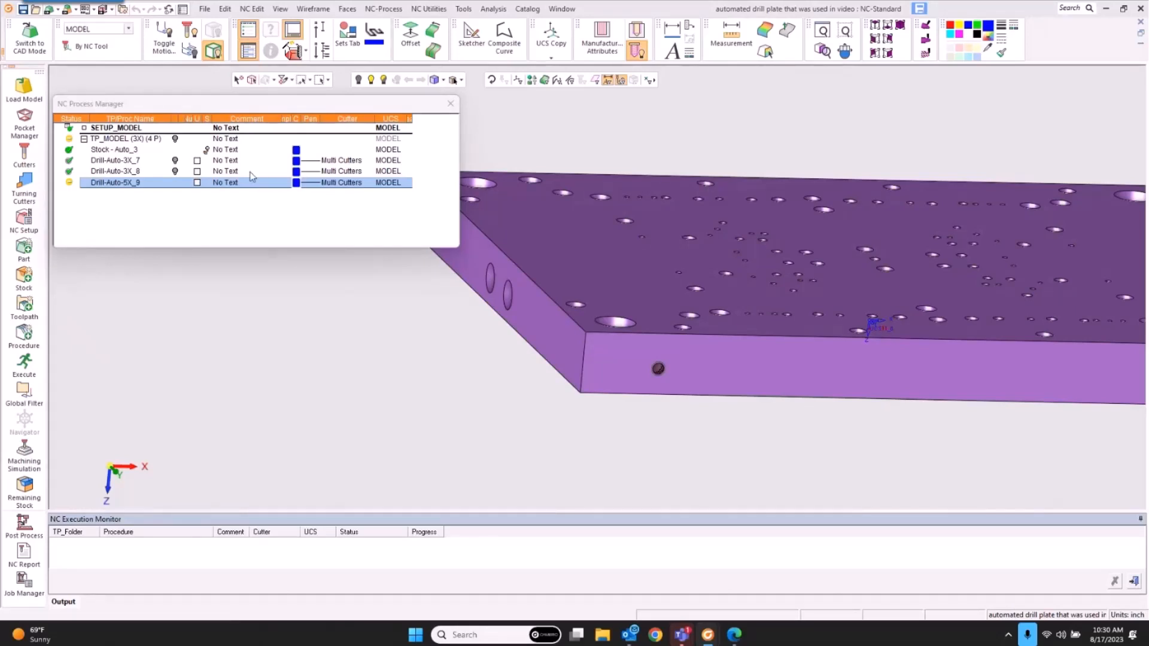
Step: Reopen Drill-Auto-5X_9, accept regrouping, and check the 7/16 drill's gun drill parameters
{"action": "double_click", "coordinate": [111, 183]}
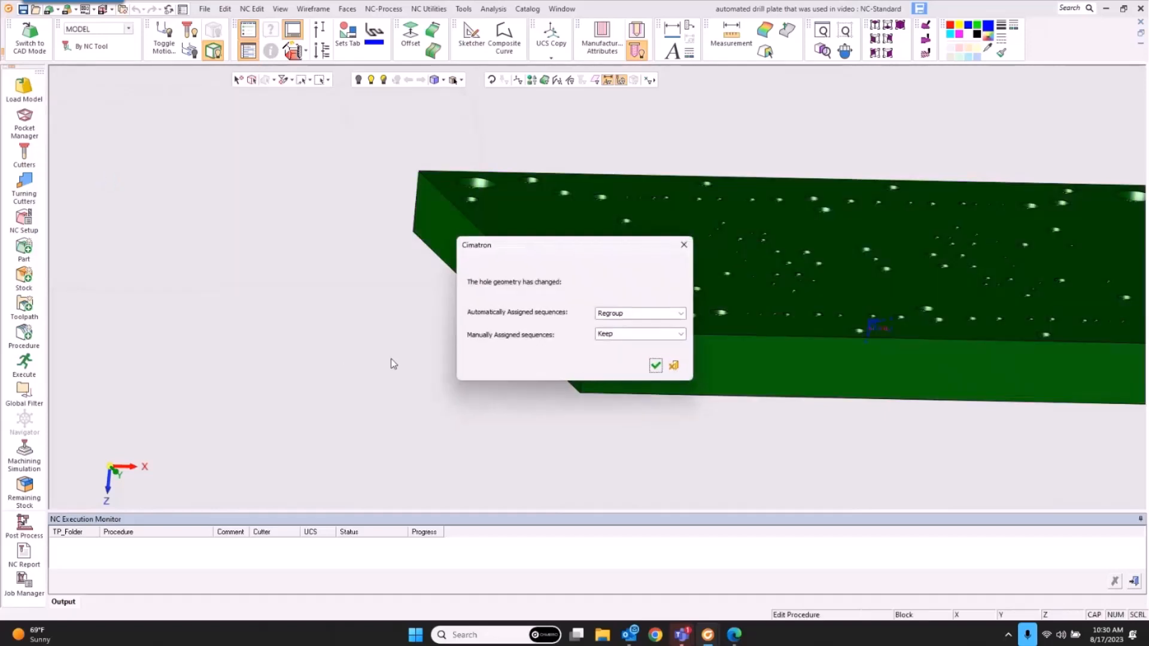
{"action": "left_click", "coordinate": [655, 365]}
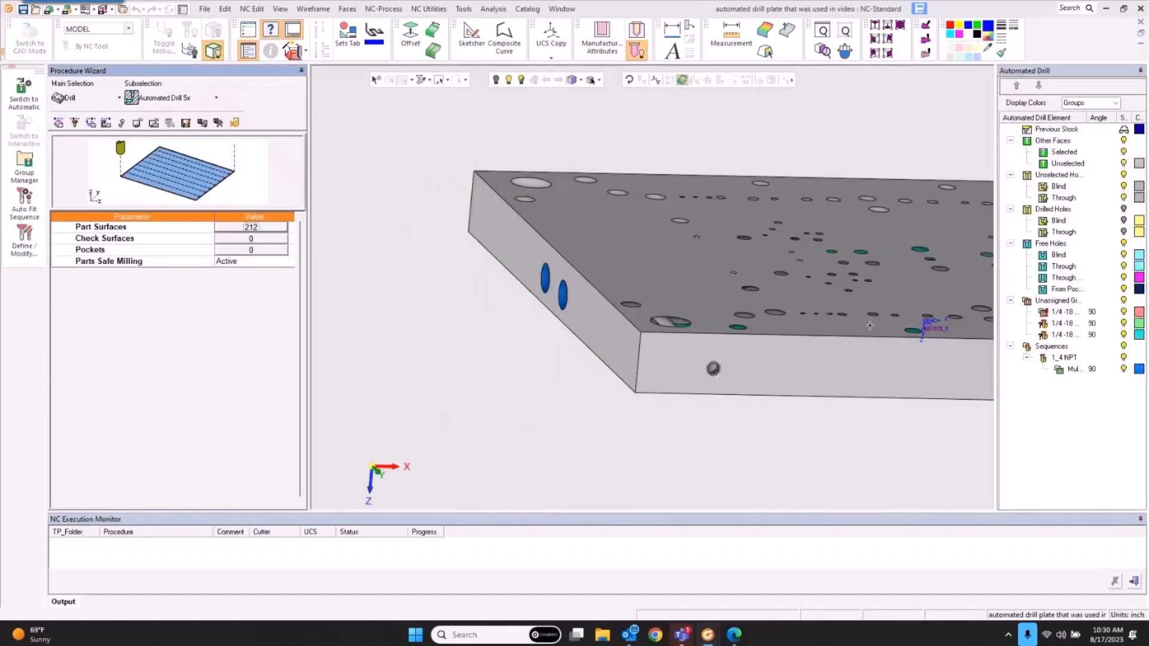
{"action": "left_click", "coordinate": [1072, 369]}
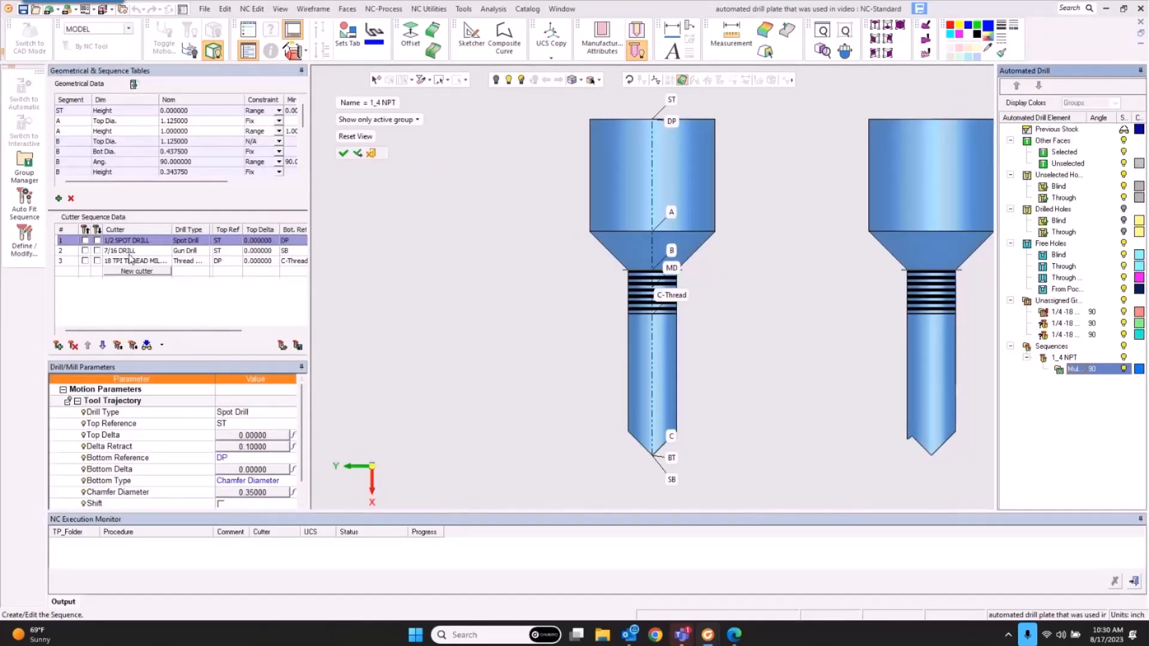
{"action": "left_click", "coordinate": [134, 250]}
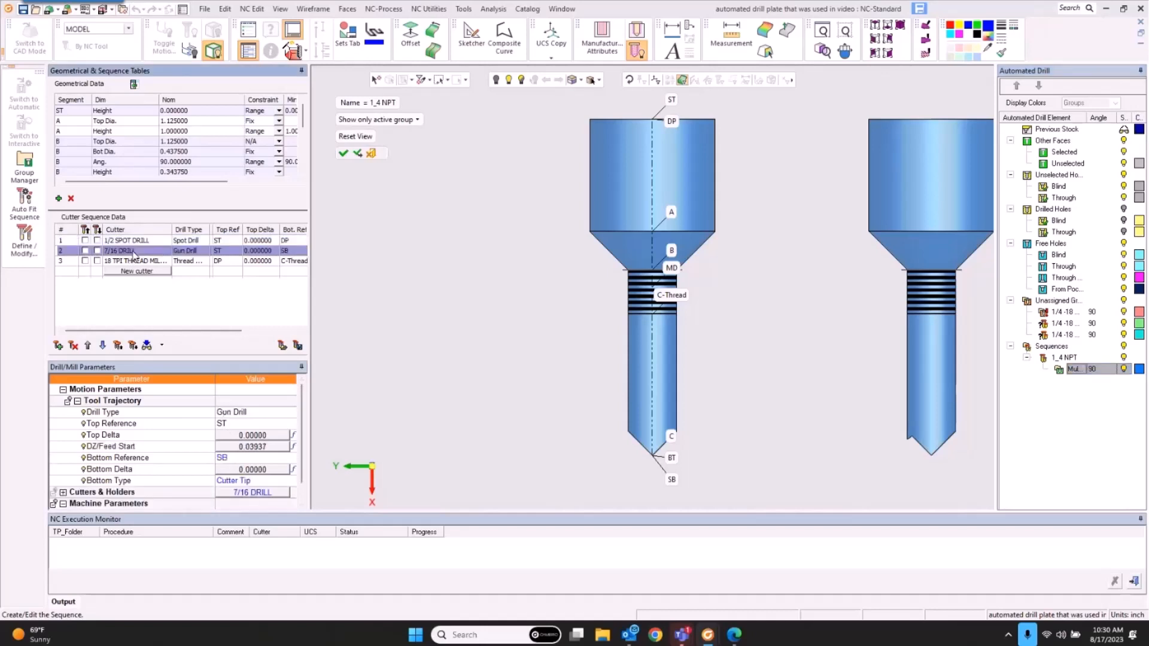
{"action": "scroll", "coordinate": [201, 479], "scroll_direction": "down", "scroll_amount": 2}
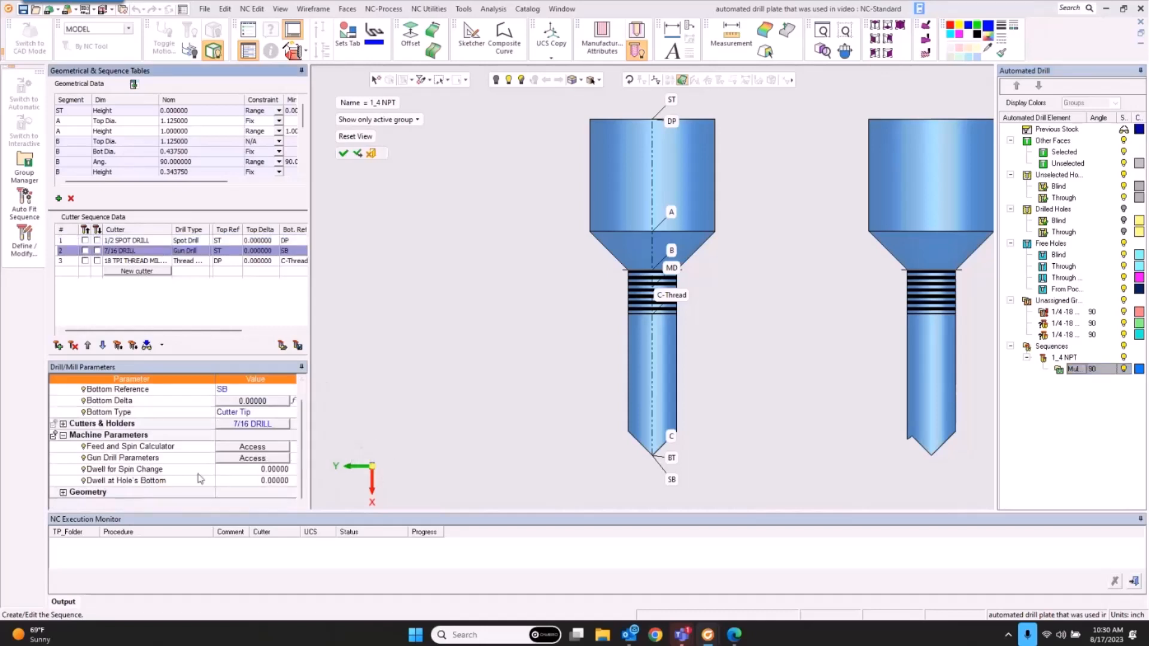
{"action": "left_click", "coordinate": [265, 458]}
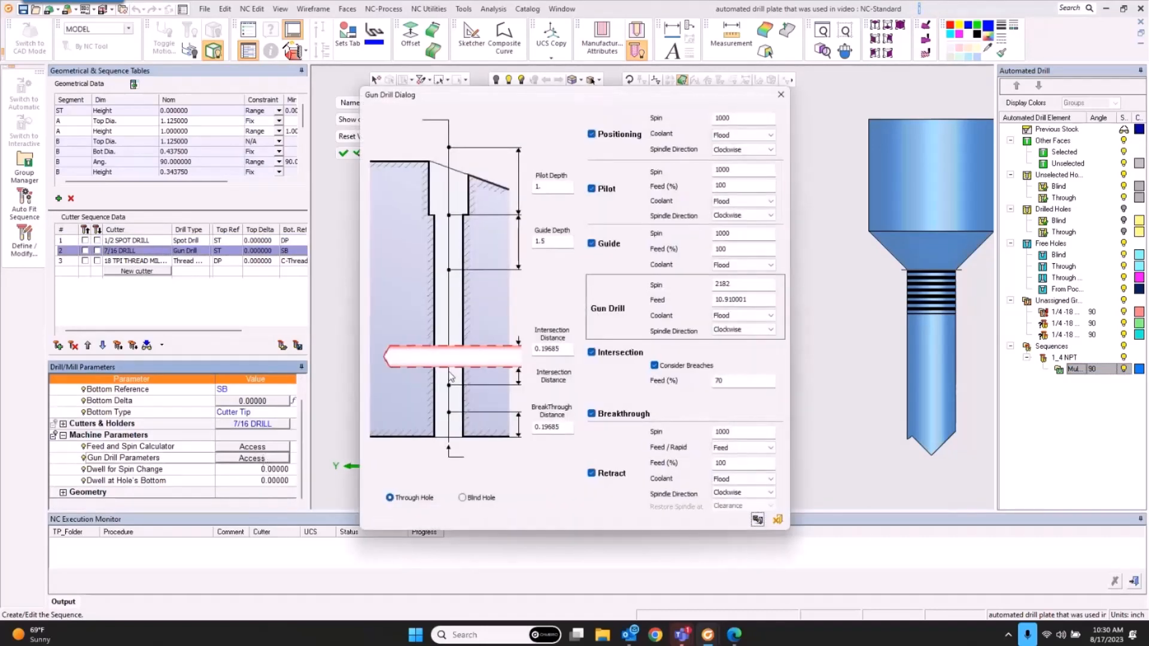